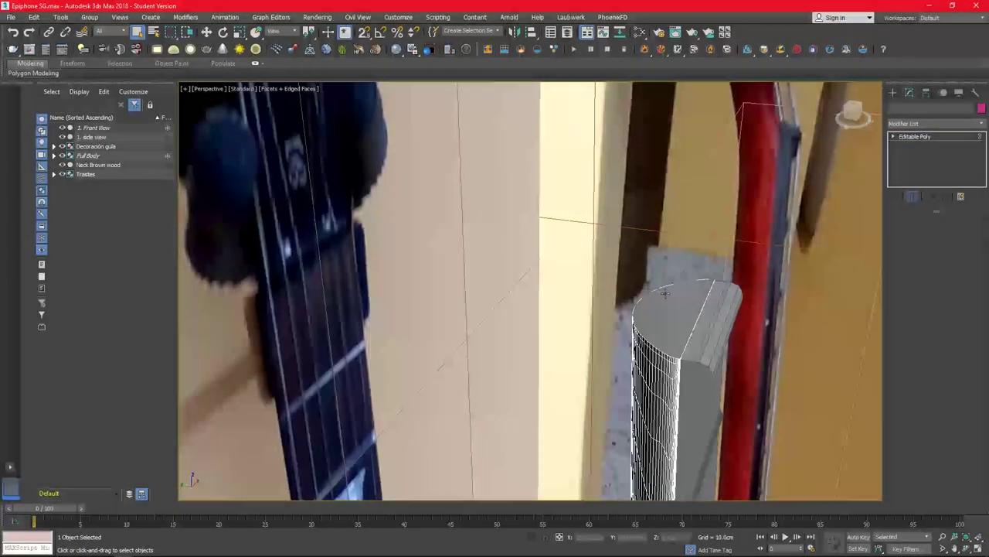
# Step: Switch to four viewports and draw a Plane over the neck's rounded end in the Top view
pyautogui.press('3')
pyautogui.keyDown('alt'); pyautogui.moveTo(665, 292); pyautogui.dragTo(655, 286, button='middle'); pyautogui.keyUp('alt')
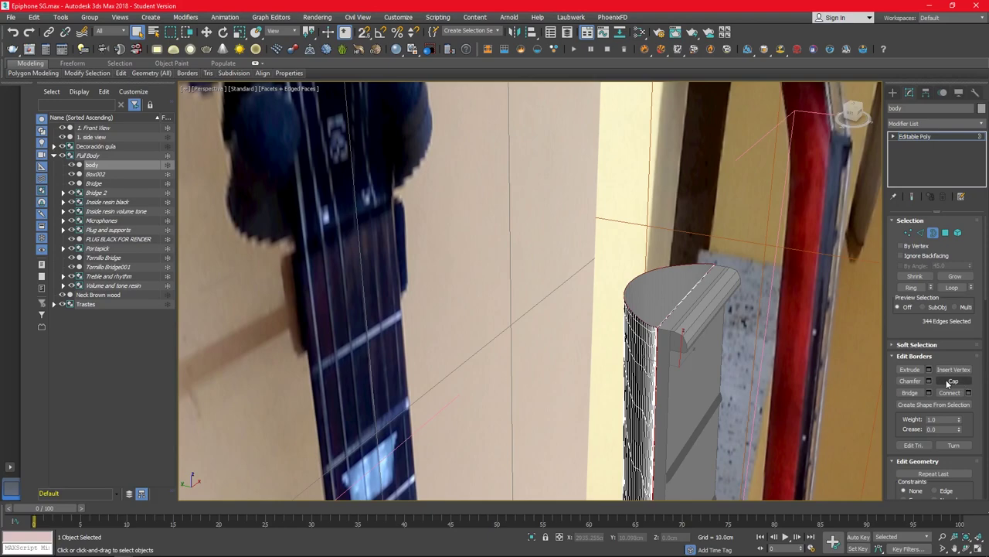
pyautogui.hotkey('alt', 'w')
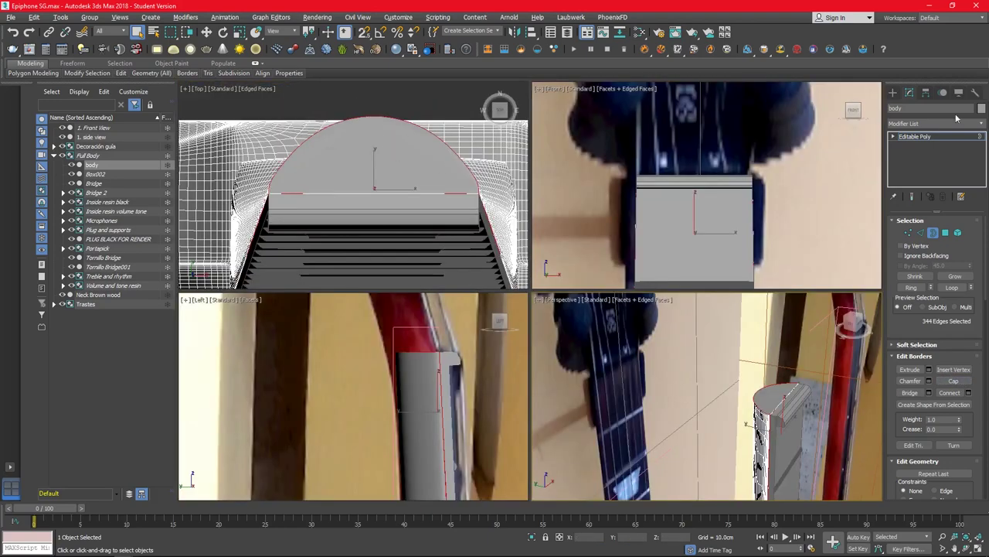
pyautogui.click(893, 92)
pyautogui.click(953, 199)
pyautogui.moveTo(269, 193); pyautogui.dragTo(477, 117)
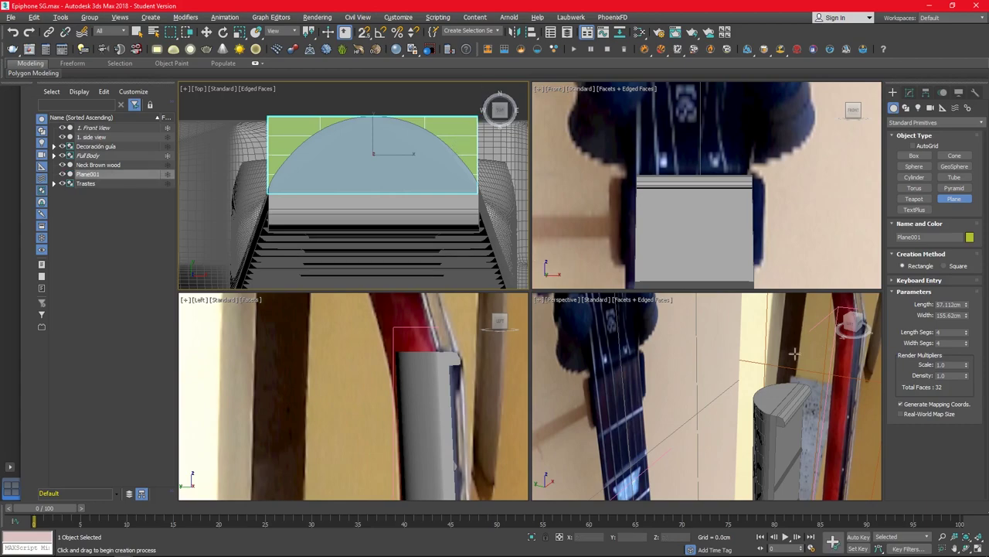
# Step: Align the plane to the body's highest point on Z
pyautogui.hotkey('alt', 'a')
pyautogui.click(464, 228)
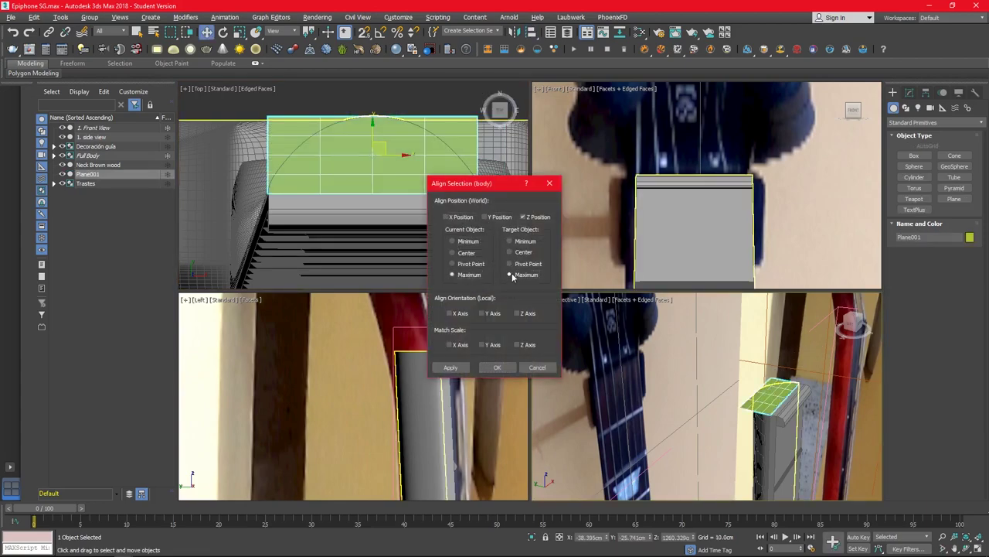
pyautogui.click(510, 274)
pyautogui.click(497, 367)
pyautogui.scroll(2, 401, 167)
pyautogui.moveTo(401, 167); pyautogui.dragTo(342, 178, button='middle')
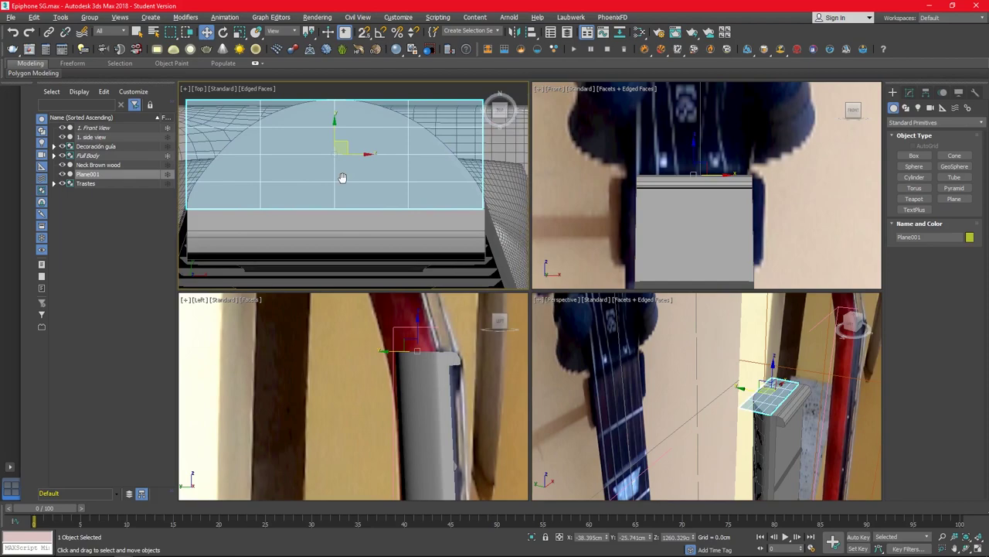
# Step: Center the plane in X and Y on the Neck Brown wood
pyautogui.hotkey('alt', 'a')
pyautogui.click(682, 232)
pyautogui.click(465, 241)
pyautogui.click(521, 256)
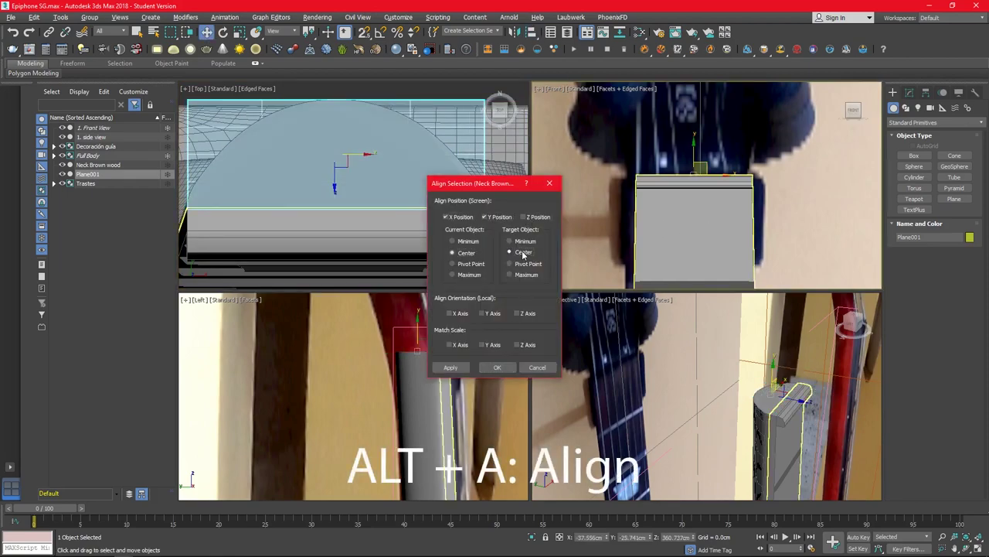
pyautogui.click(497, 368)
pyautogui.scroll(2, 429, 207)
pyautogui.scroll(-3, 430, 207)
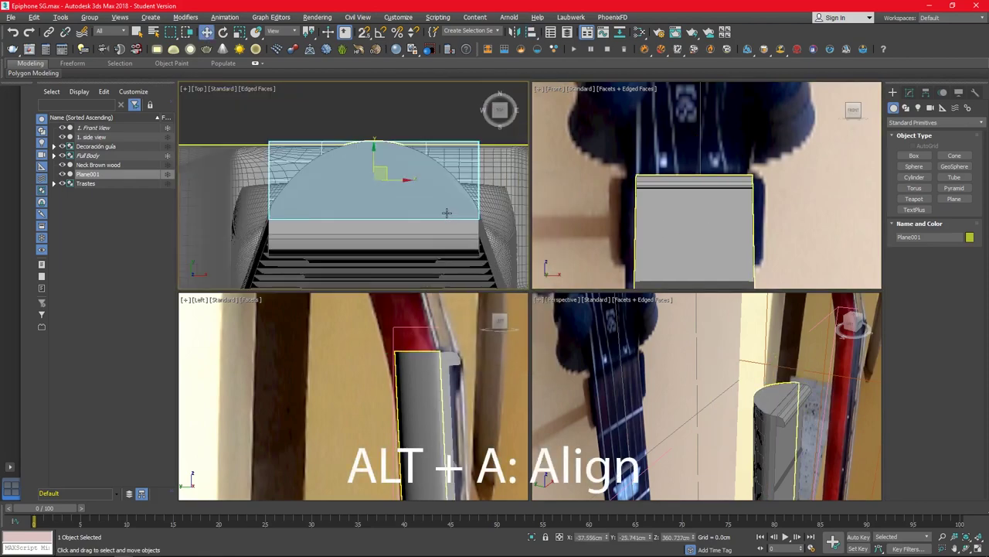
# Step: Convert Plane001 to an Editable Poly
pyautogui.rightClick(491, 162)
pyautogui.click(613, 288)
pyautogui.press('1')
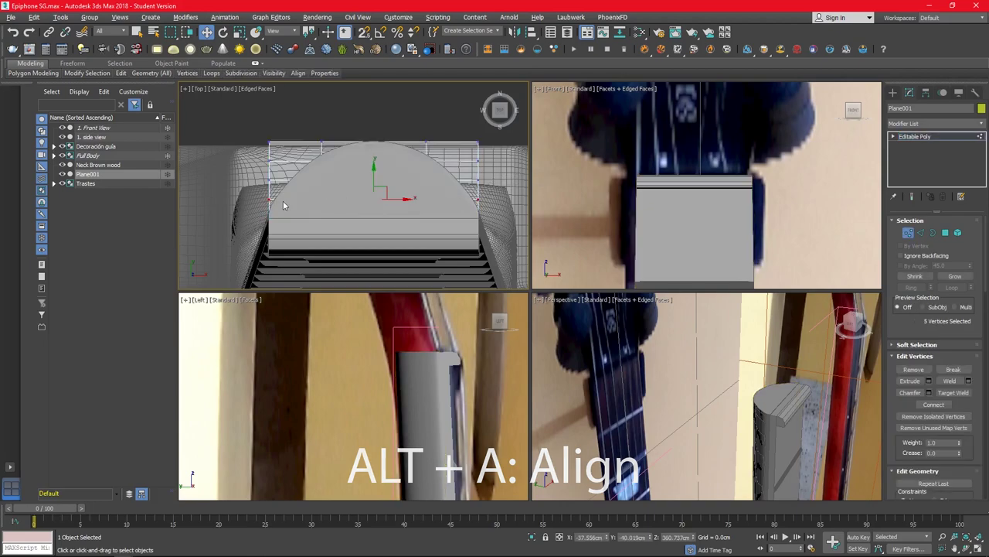
pyautogui.press('1')
# Step: Align the plane's maximum Z to the Neck Brown wood's maximum so it sits on the neck top
pyautogui.hotkey('alt', 'a')
pyautogui.click(697, 215)
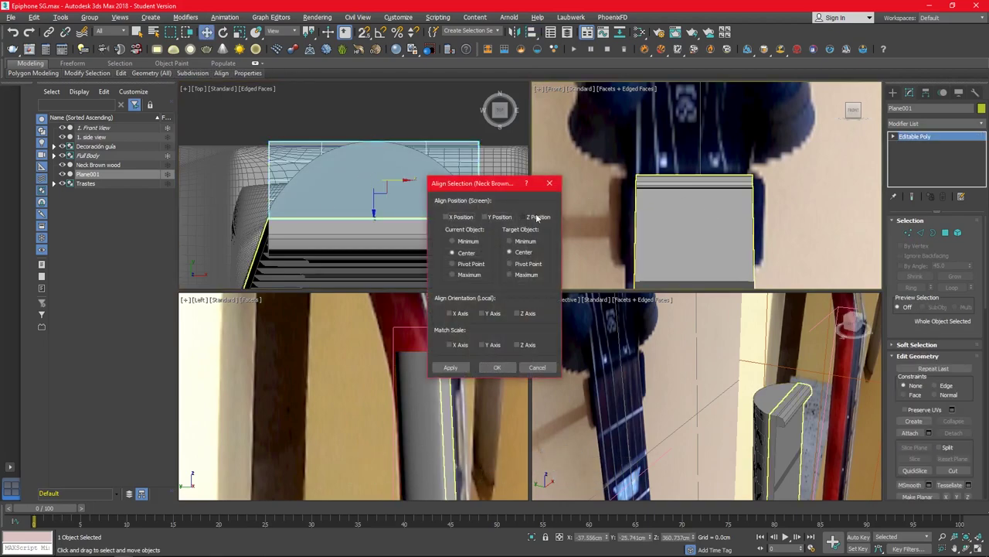
pyautogui.click(537, 218)
pyautogui.click(464, 274)
pyautogui.click(524, 275)
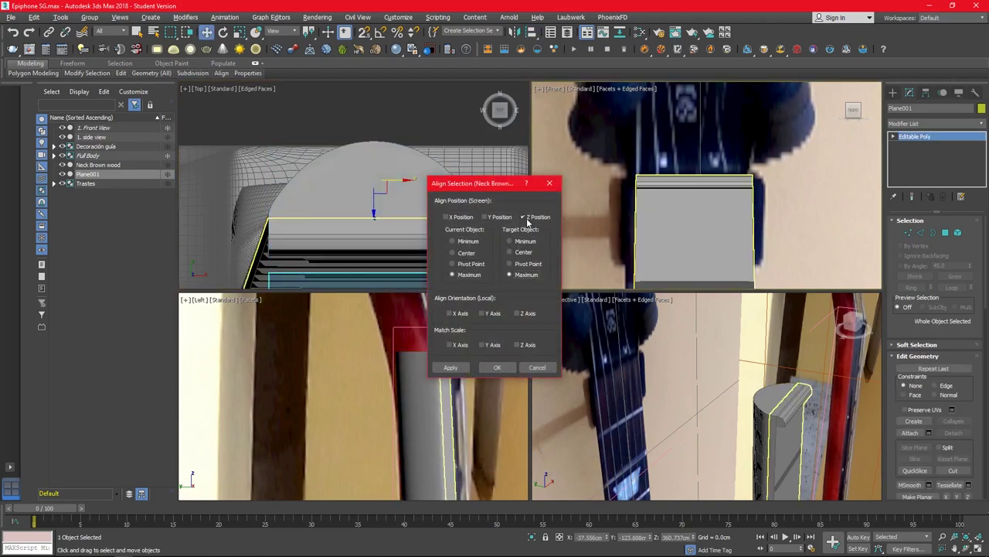
pyautogui.click(497, 368)
# Step: In Vertex mode, select the plane's lower vertex row
pyautogui.press('4')
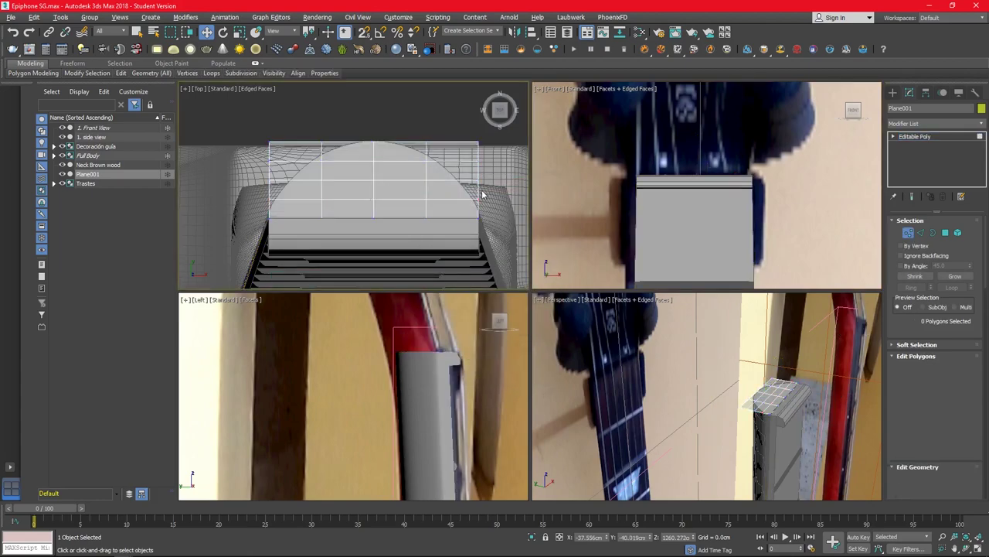
pyautogui.press('1')
pyautogui.moveTo(486, 192); pyautogui.dragTo(261, 207)
pyautogui.press('r')
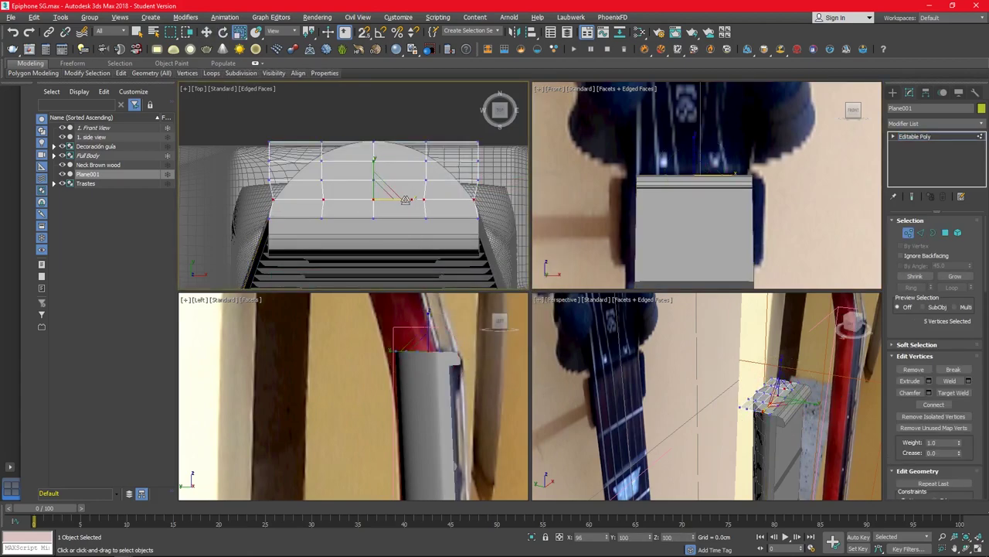
pyautogui.press('w')
# Step: Scale the two lower vertex rows outward horizontally in the maximized Top view
pyautogui.hotkey('alt', 'w')
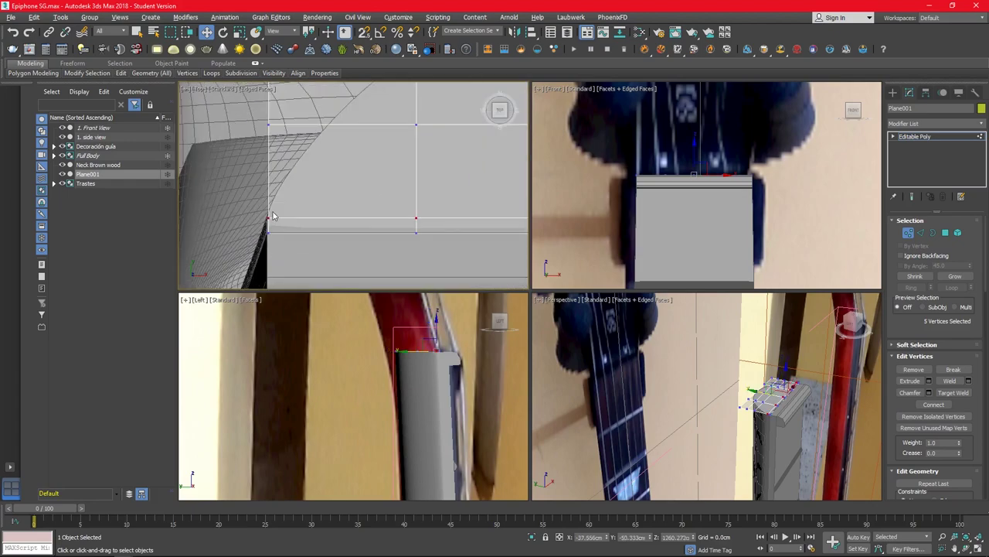
pyautogui.press('r')
pyautogui.moveTo(317, 312); pyautogui.dragTo(770, 275)
pyautogui.moveTo(557, 284); pyautogui.dragTo(581, 287)
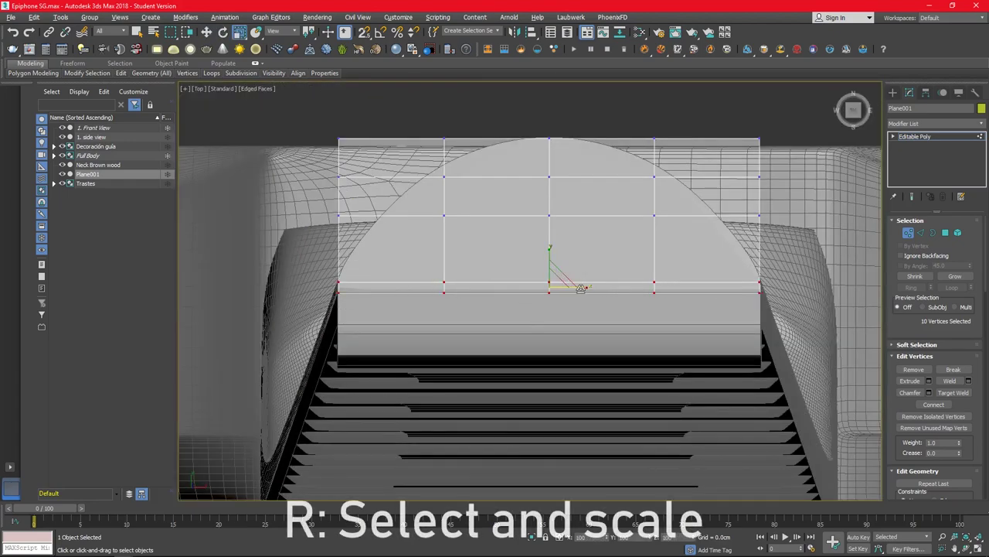
pyautogui.hotkey('alt', 'w')
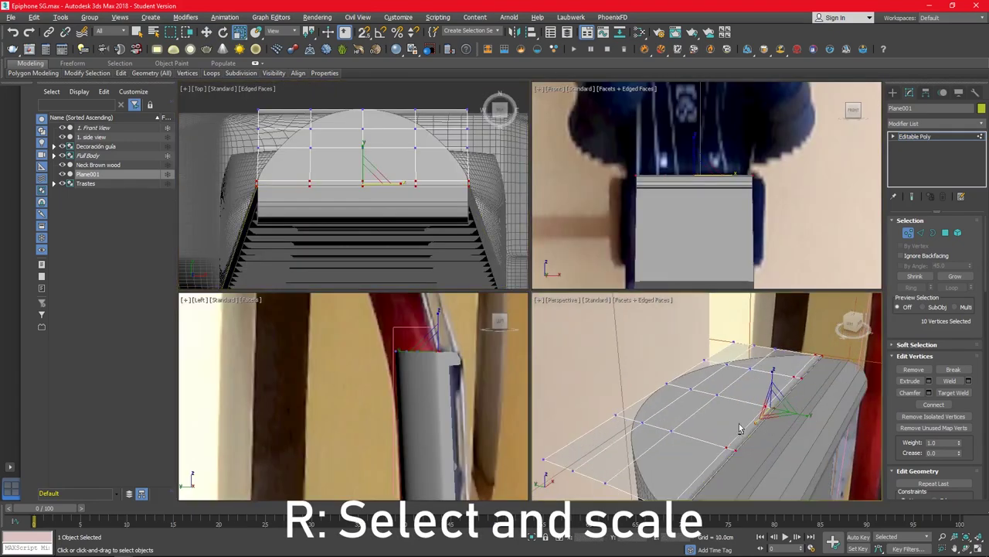
# Step: Select the two right-edge vertices and prepare to move them along the neck
pyautogui.hotkey('alt', 'w')
pyautogui.scroll(2, 510, 291)
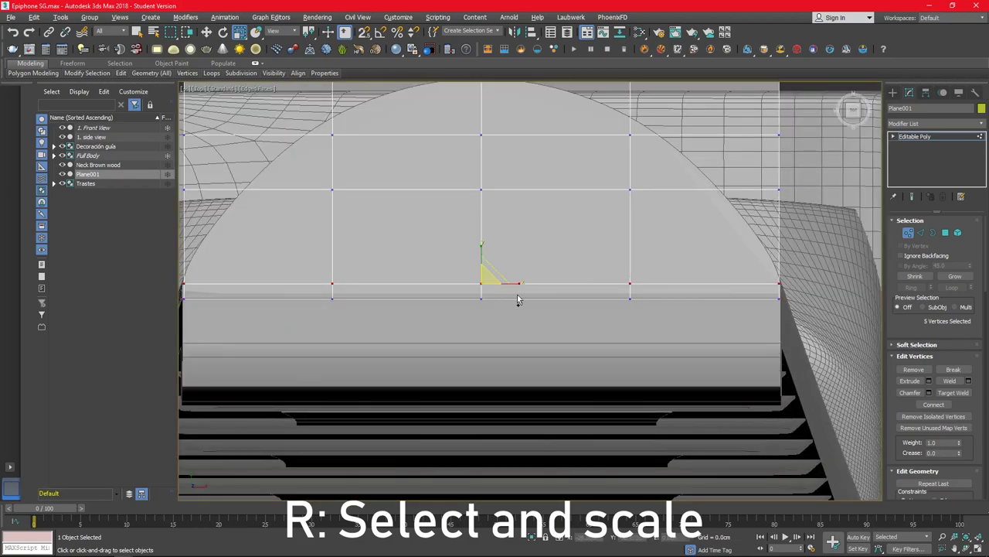
pyautogui.moveTo(804, 255); pyautogui.dragTo(766, 305)
pyautogui.press('w')
pyautogui.scroll(5, 781, 288)
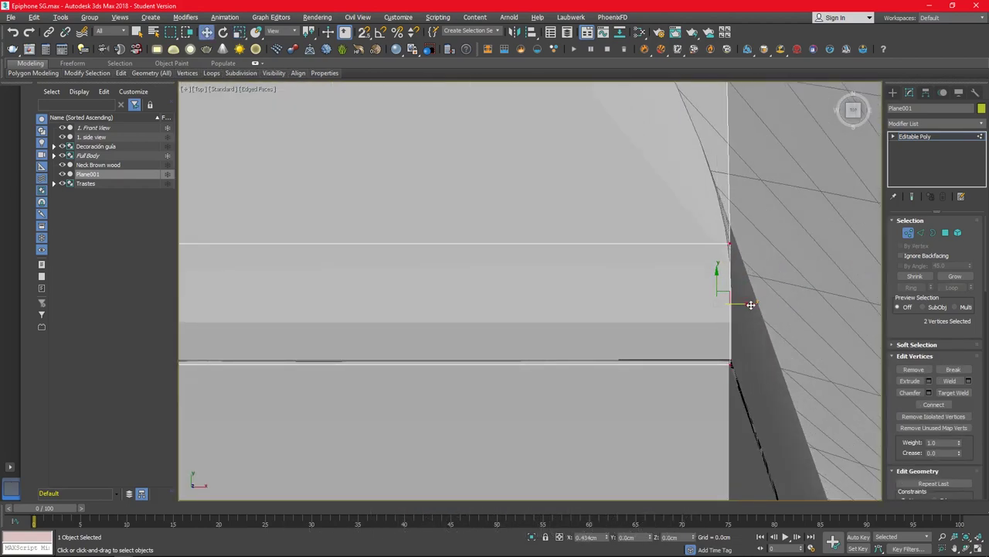
pyautogui.scroll(-6, 750, 304)
pyautogui.scroll(5, 488, 327)
pyautogui.scroll(-4, 487, 325)
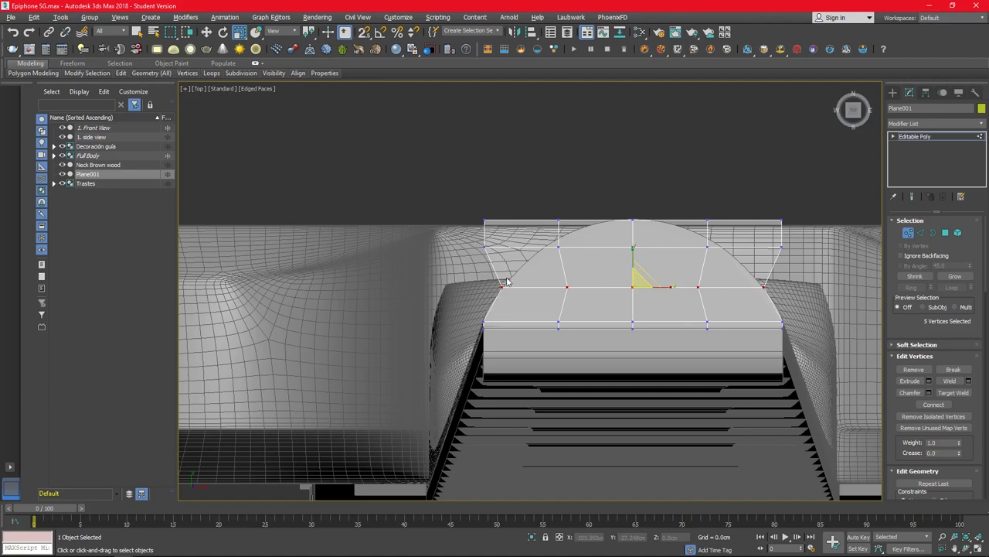
# Step: Raise the selected vertex row and pull the top row's vertices inward toward the dome's peak
pyautogui.moveTo(642, 287); pyautogui.dragTo(643, 246)
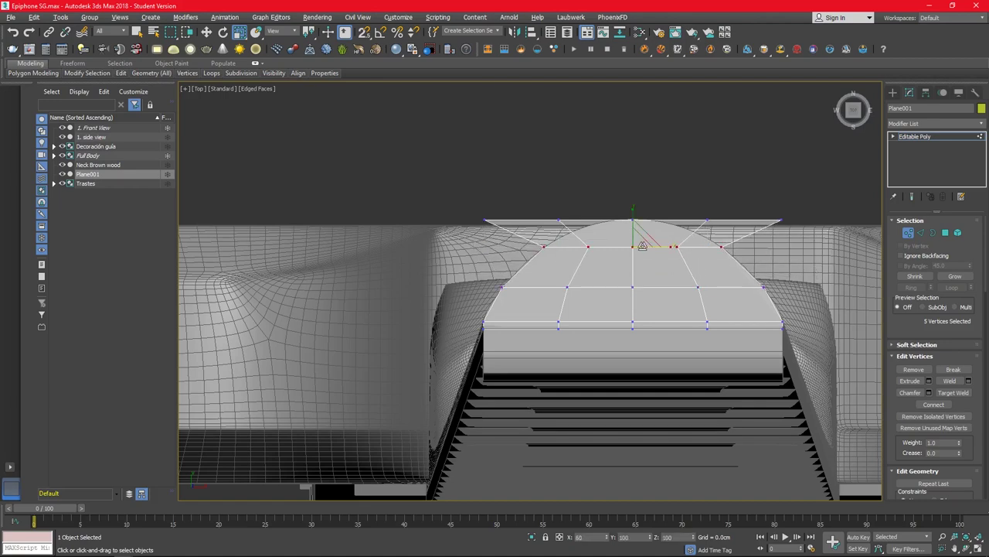
pyautogui.moveTo(806, 219); pyautogui.dragTo(804, 229)
pyautogui.moveTo(654, 218); pyautogui.dragTo(749, 204)
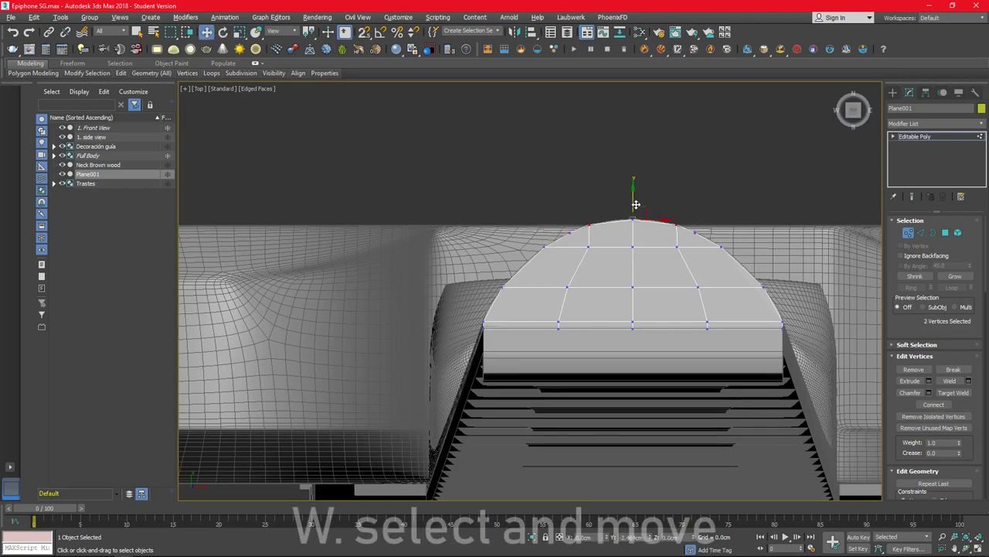
pyautogui.press('e')
pyautogui.scroll(4, 644, 228)
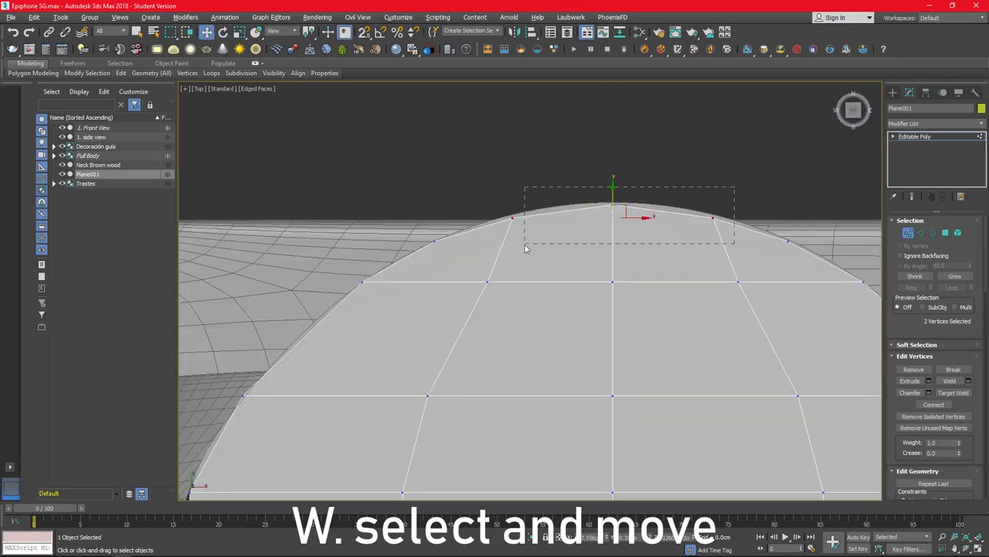
pyautogui.moveTo(525, 247); pyautogui.dragTo(525, 245)
pyautogui.scroll(-5, 616, 178)
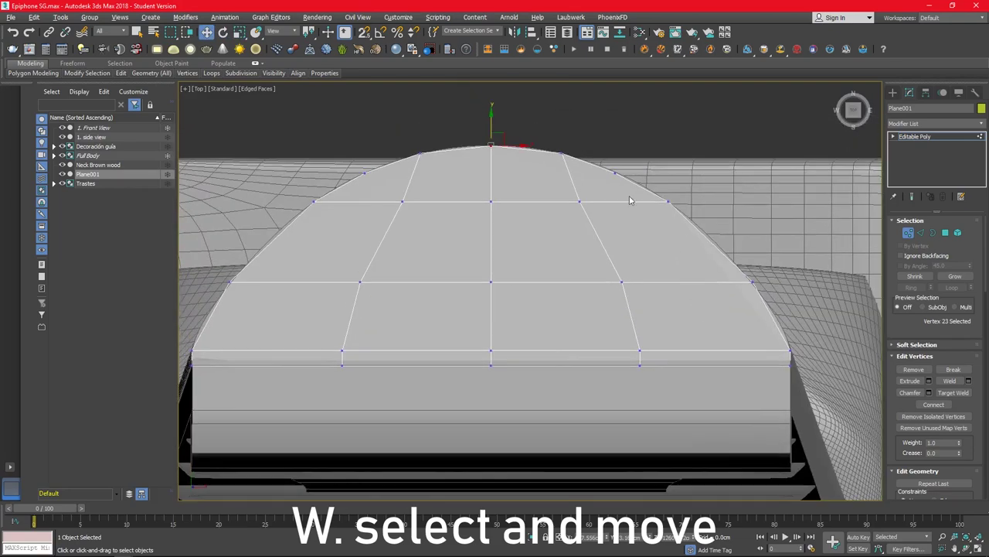
pyautogui.scroll(7, 612, 159)
pyautogui.scroll(-4, 442, 216)
# Step: Move an upper-left vertex onto the neck end's curved outline
pyautogui.moveTo(322, 247); pyautogui.dragTo(532, 279)
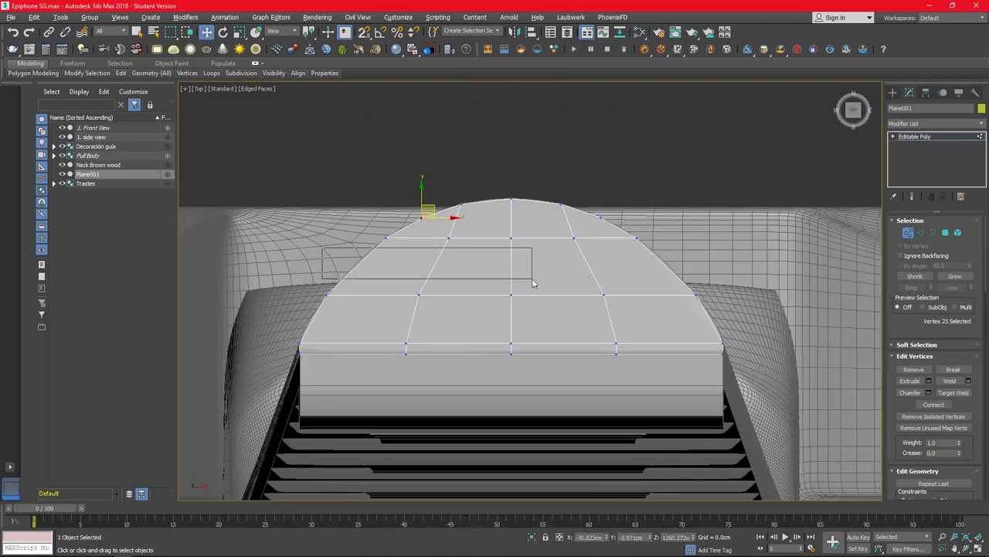
pyautogui.click(358, 265)
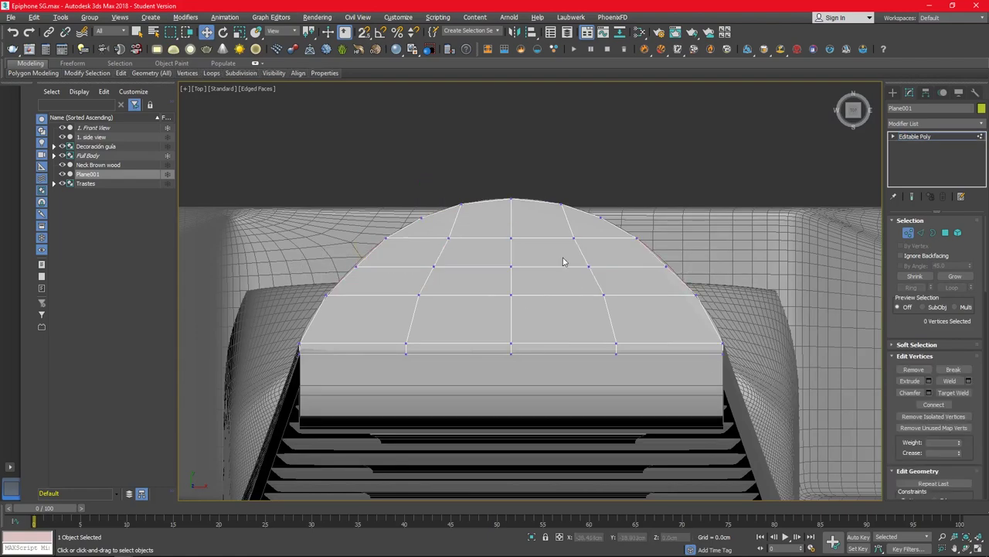
pyautogui.scroll(8, 672, 272)
pyautogui.moveTo(683, 270); pyautogui.dragTo(412, 321, button='middle')
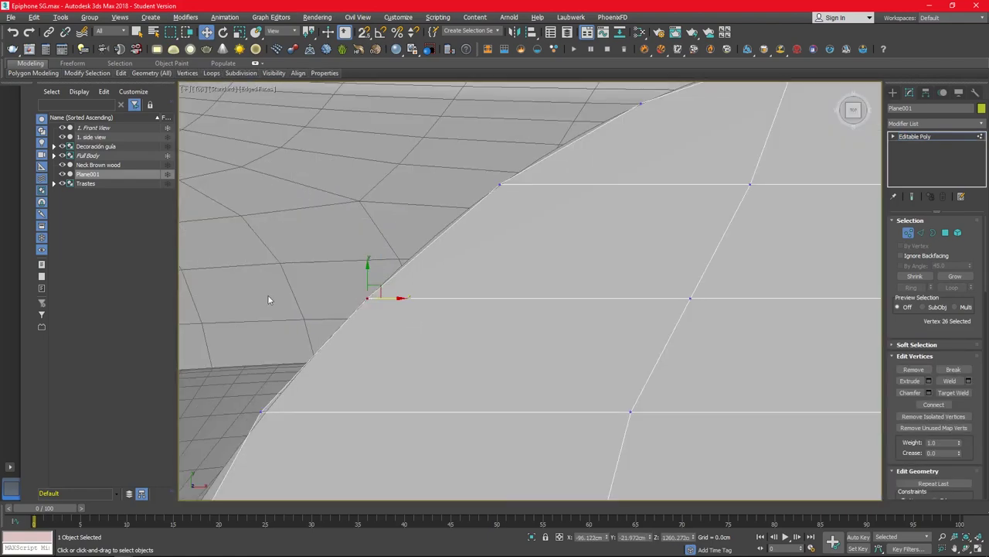
pyautogui.write('Clavijero')
pyautogui.scroll(-5, 624, 270)
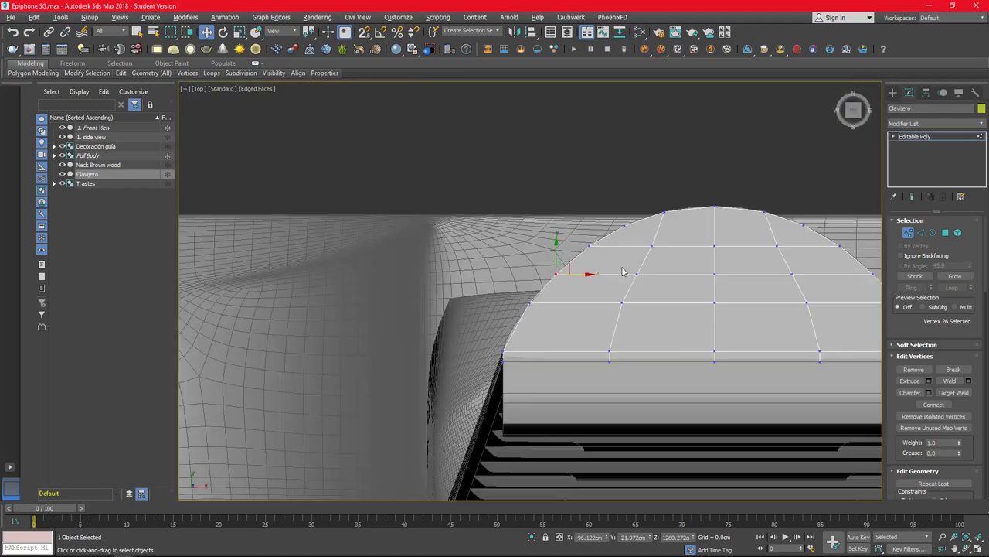
# Step: Select the bottom row of vertices on the Clavijero
pyautogui.press('2')
pyautogui.press('1')
pyautogui.scroll(5, 535, 316)
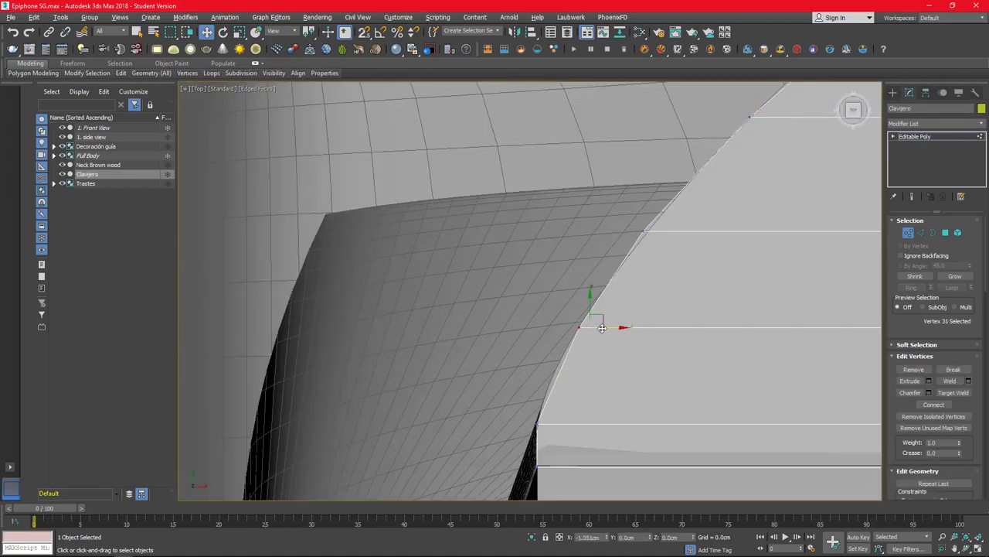
pyautogui.scroll(-2, 602, 329)
pyautogui.scroll(3, 673, 221)
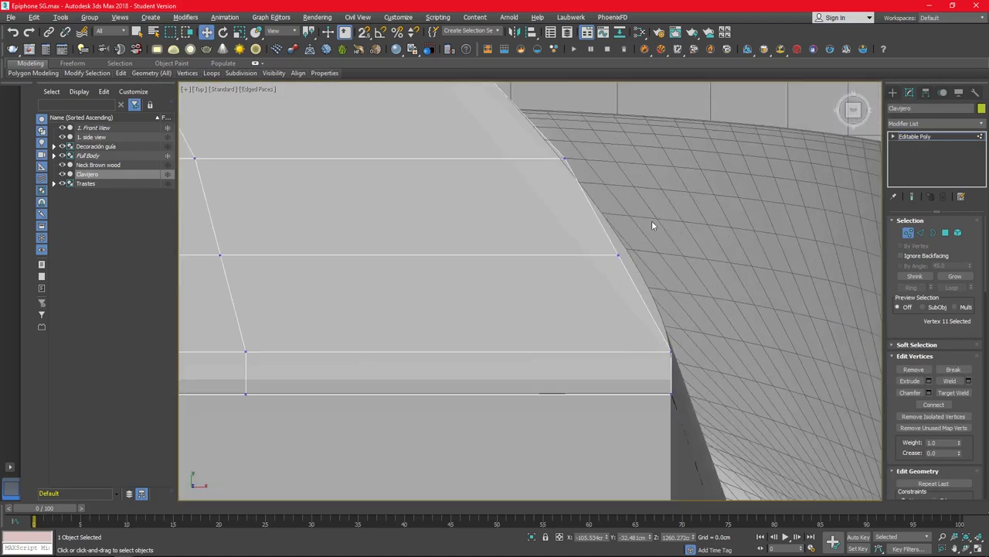
pyautogui.scroll(-4, 649, 254)
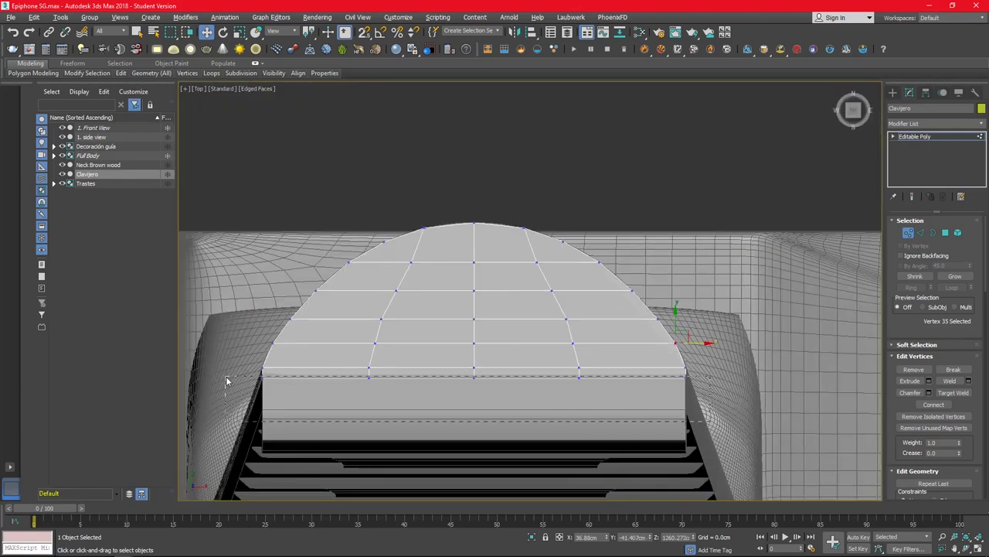
pyautogui.moveTo(227, 380); pyautogui.dragTo(519, 363)
pyautogui.scroll(4, 530, 353)
pyautogui.scroll(-3, 542, 348)
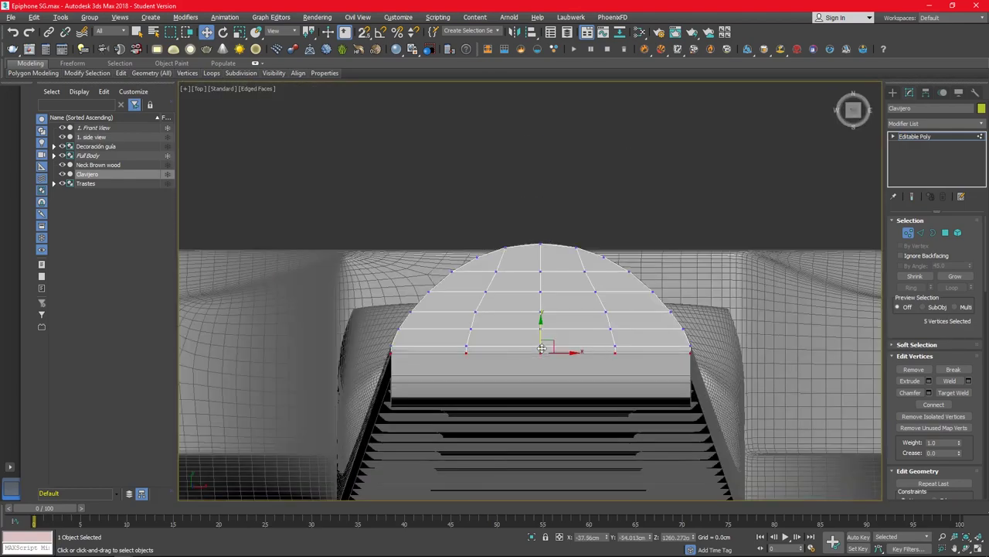
# Step: Select the dome's faces in Polygon mode and extrude them
pyautogui.press('4')
pyautogui.click(580, 259)
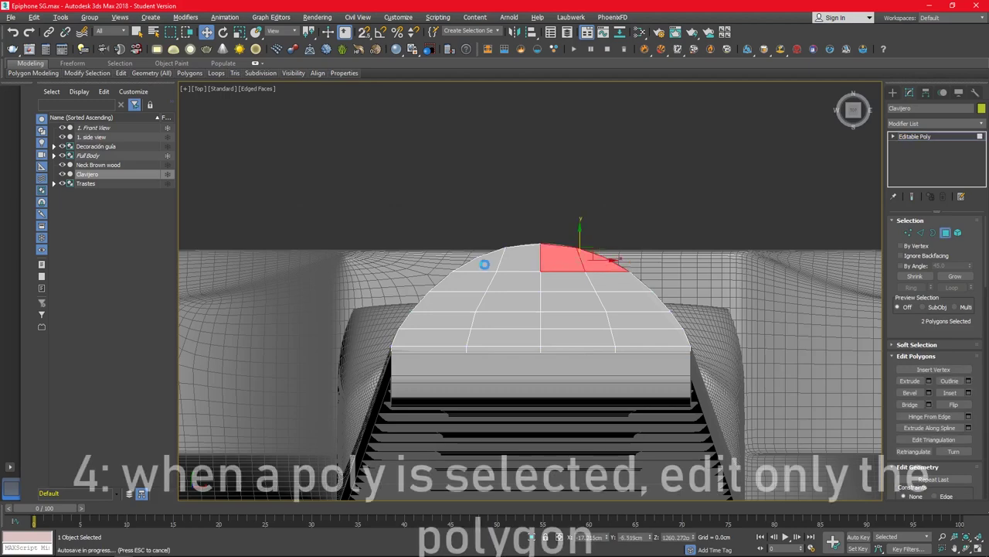
pyautogui.keyDown('shift'); pyautogui.click(629, 285); pyautogui.keyUp('shift')
pyautogui.keyDown('shift'); pyautogui.click(576, 305); pyautogui.keyUp('shift')
pyautogui.keyDown('shift'); pyautogui.click(632, 348); pyautogui.keyUp('shift')
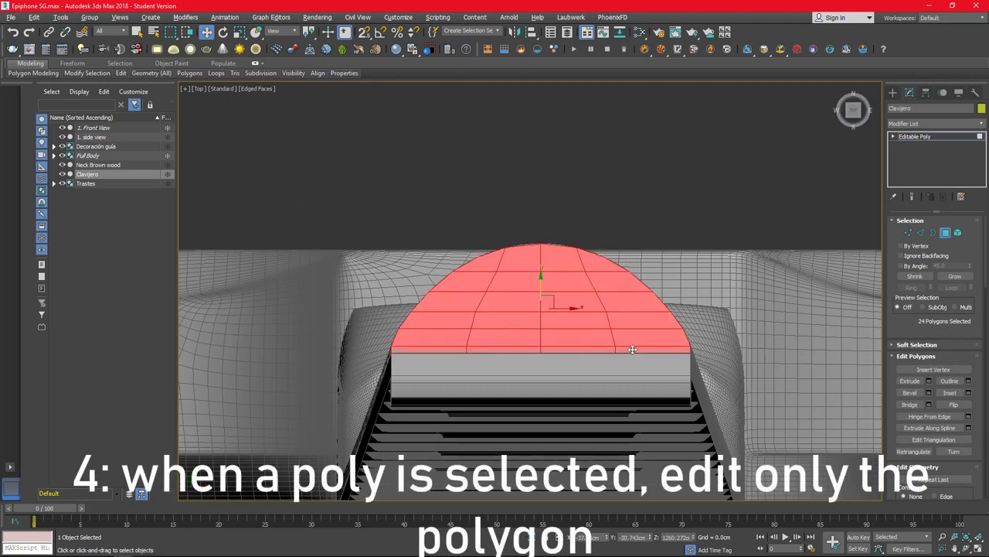
pyautogui.scroll(2, 533, 464)
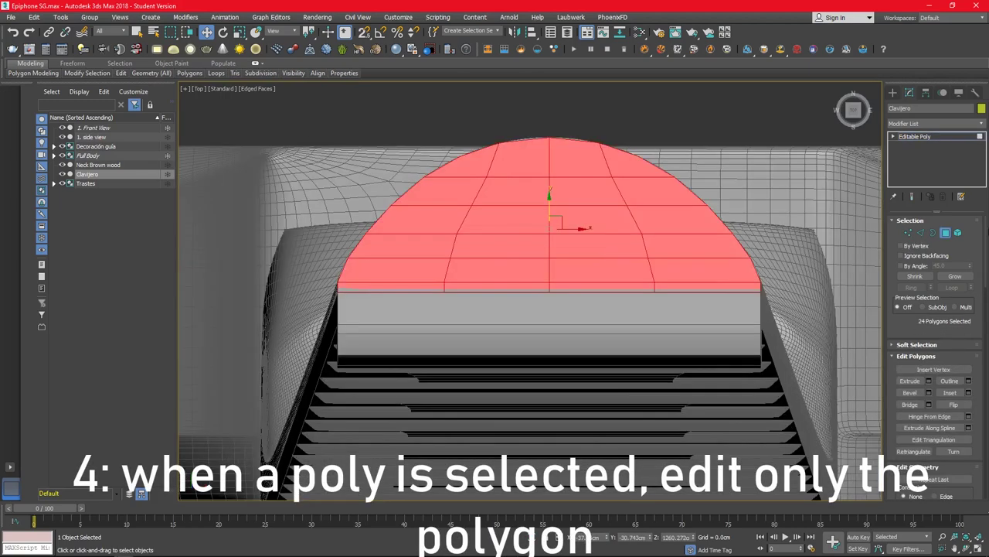
pyautogui.click(930, 381)
# Step: Maximize the Left view and pan the side reference photo to the neck top
pyautogui.hotkey('alt', 'w')
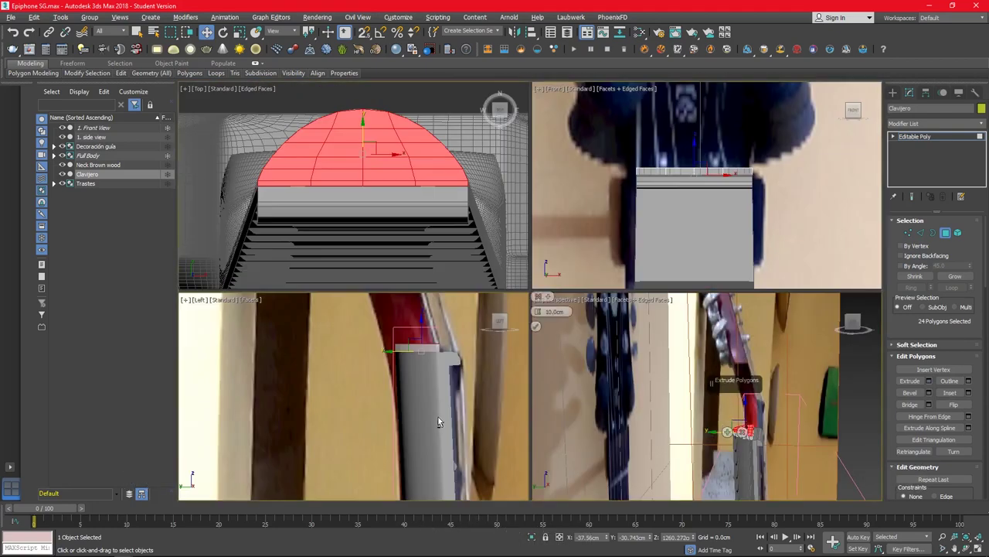
pyautogui.hotkey('alt', 'w')
pyautogui.scroll(-3, 533, 371)
pyautogui.scroll(-3, 508, 362)
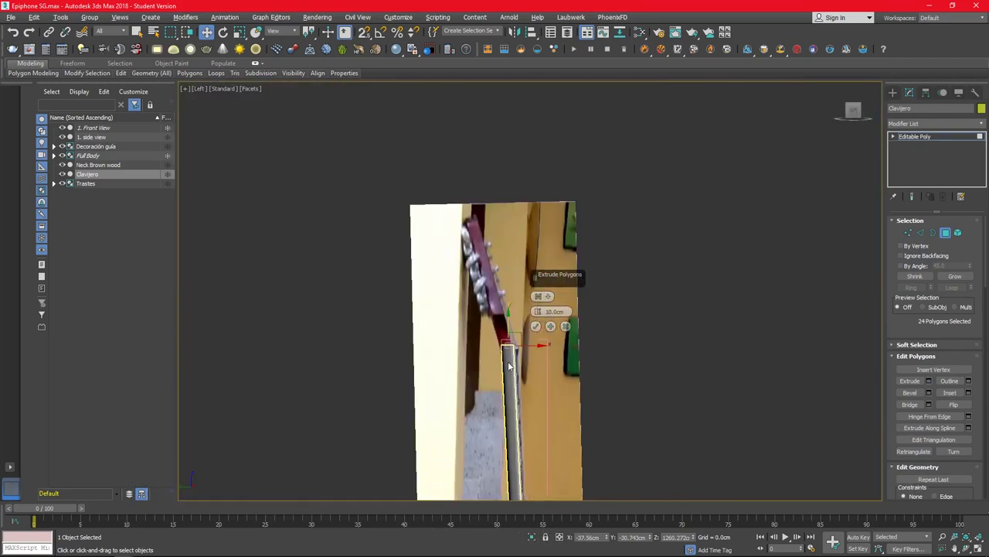
pyautogui.press('Escape')
pyautogui.click(558, 387)
pyautogui.moveTo(558, 387); pyautogui.dragTo(548, 247, button='middle')
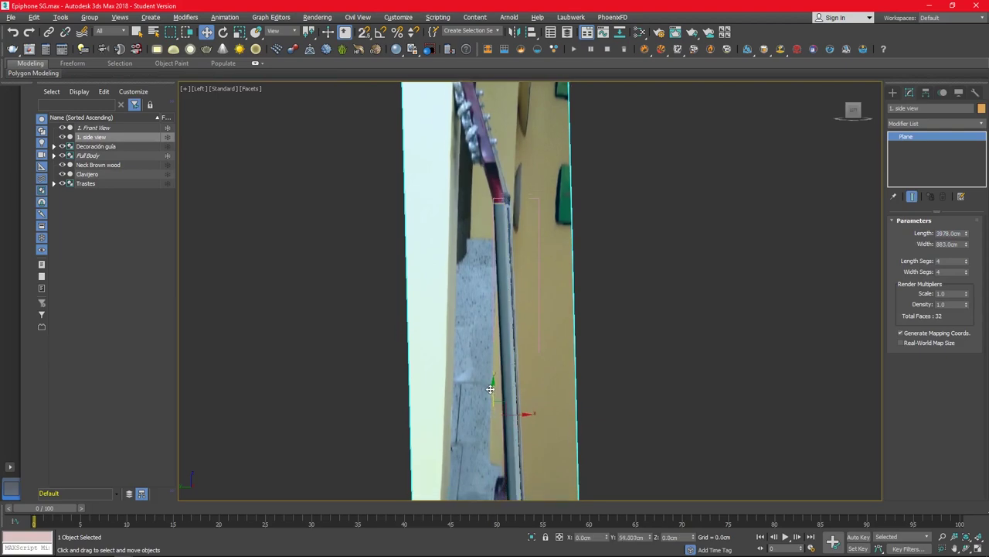
pyautogui.scroll(5, 490, 388)
pyautogui.scroll(-2, 489, 265)
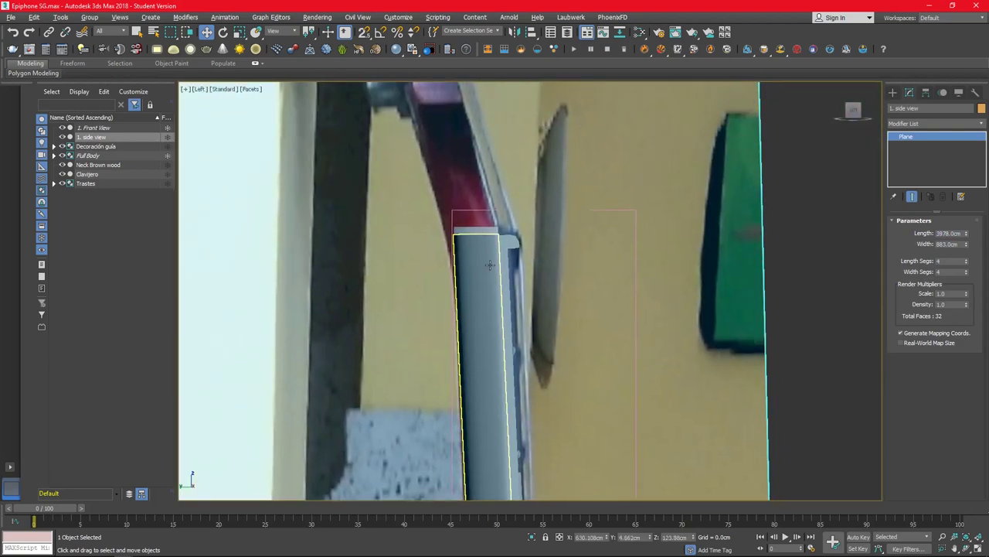
# Step: Reselect Clavijero in Polygon mode and restore the four-view layout
pyautogui.click(493, 263)
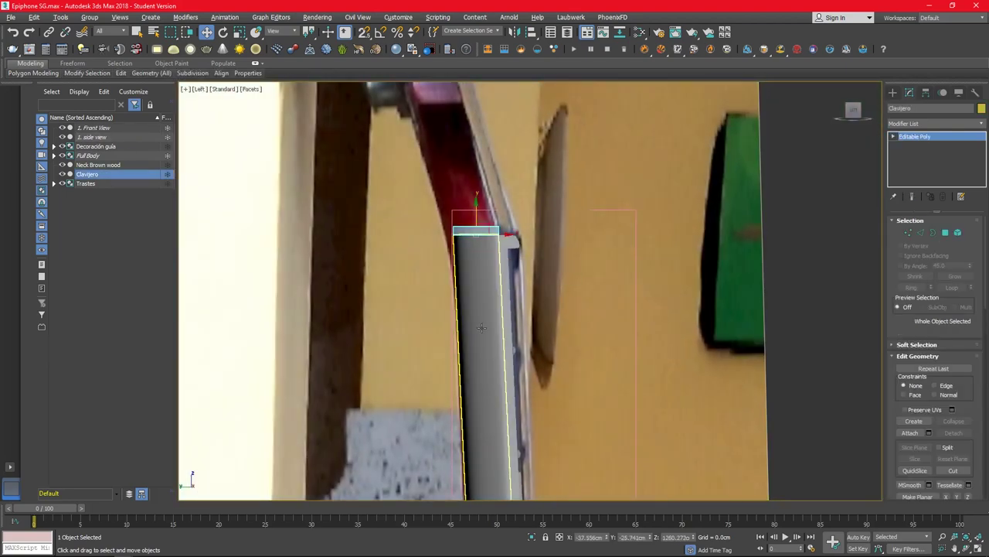
pyautogui.press('4')
pyautogui.hotkey('alt', 'w')
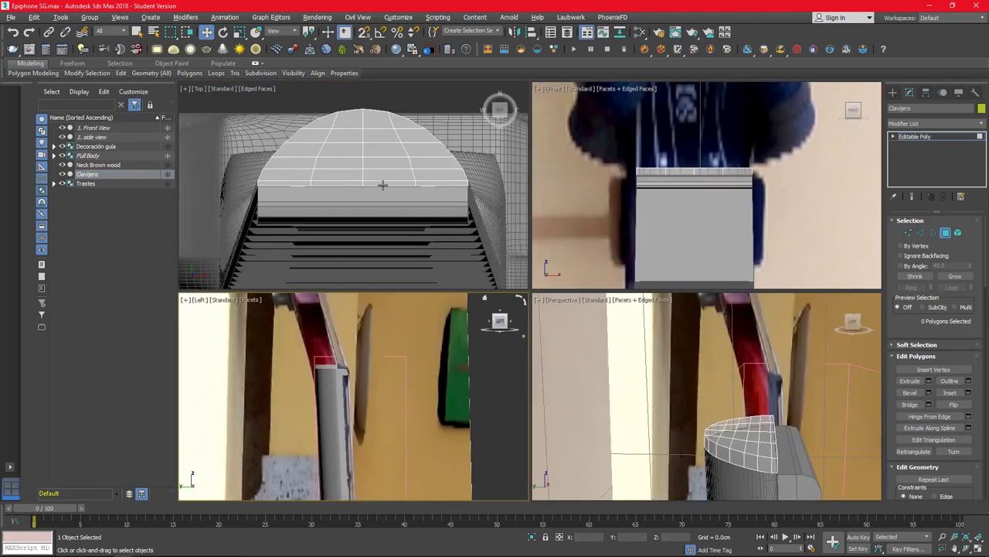
# Step: Select the open top border of the Clavijero and cap it
pyautogui.hotkey('alt', 'w')
pyautogui.press('1')
pyautogui.moveTo(624, 225); pyautogui.dragTo(670, 292)
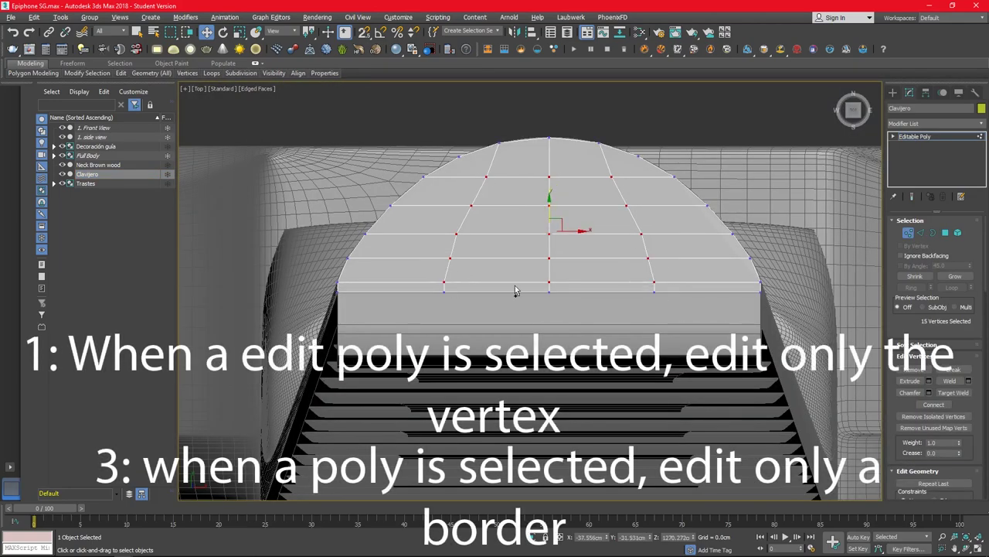
pyautogui.press('3')
pyautogui.click(357, 315)
pyautogui.hotkey('alt', 'w')
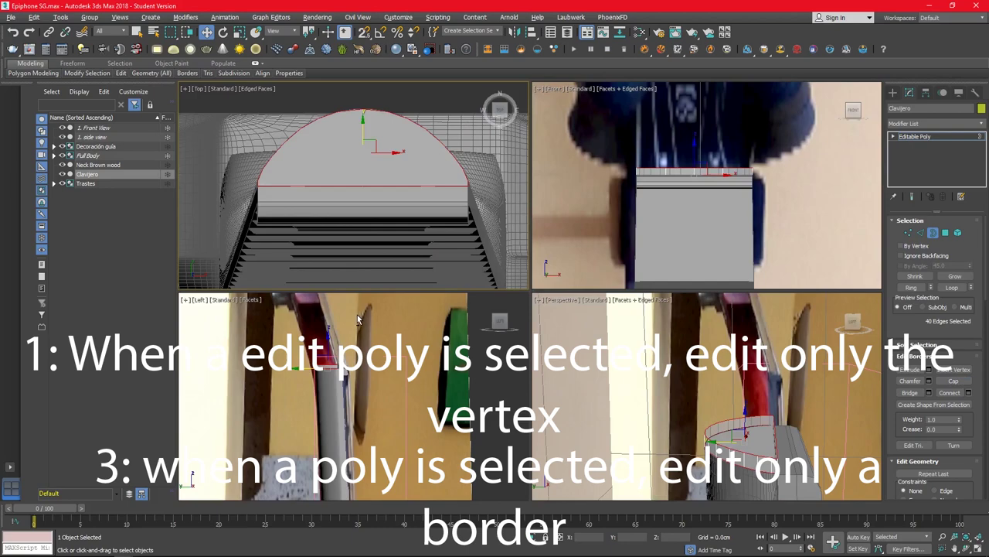
pyautogui.hotkey('alt', 'p')
pyautogui.press('4')
pyautogui.scroll(3, 330, 364)
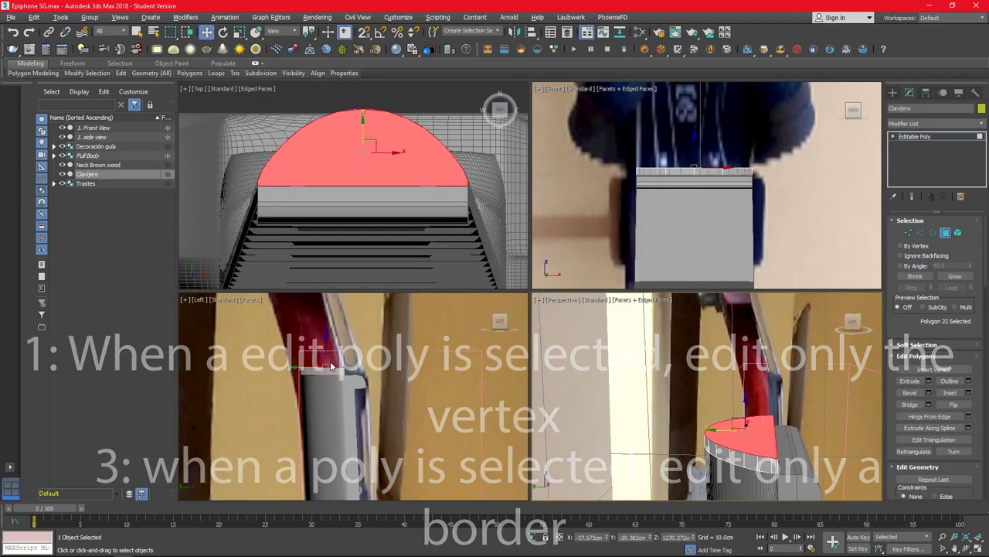
# Step: Bevel the cap face, first to -22.031cm then deeper, and commit it
pyautogui.hotkey('alt', 'w')
pyautogui.press('1')
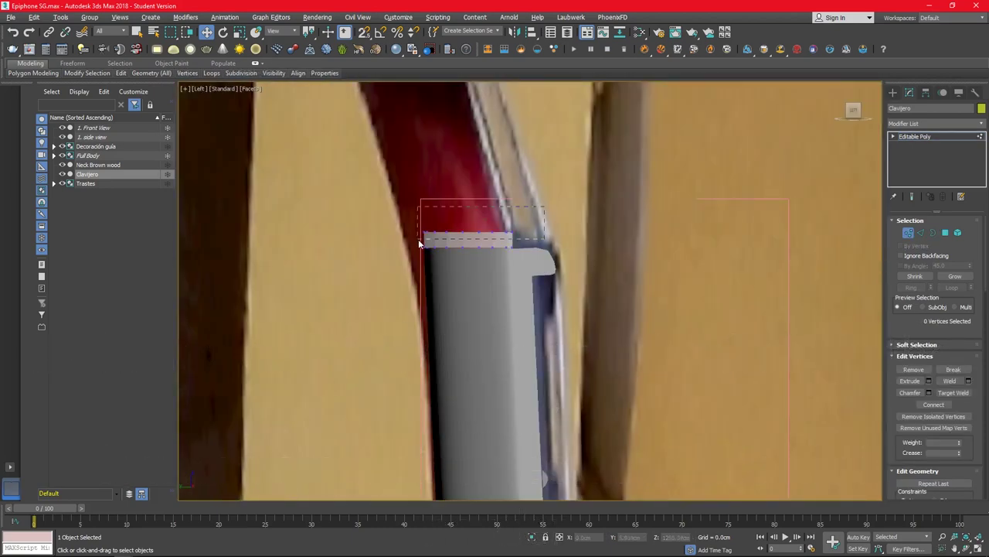
pyautogui.press('4')
pyautogui.click(929, 392)
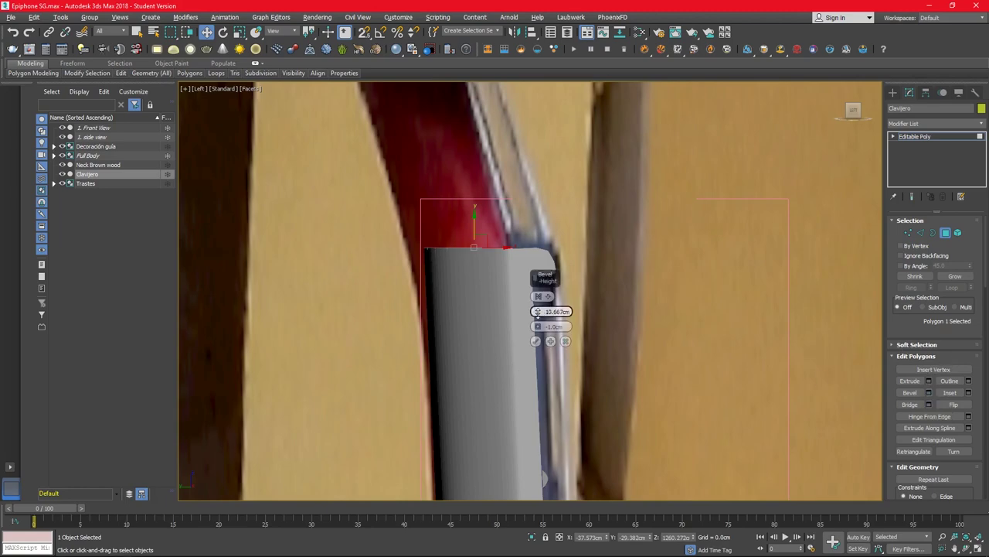
pyautogui.moveTo(537, 311); pyautogui.dragTo(542, 356)
pyautogui.click(491, 245)
pyautogui.hotkey('alt', 'w')
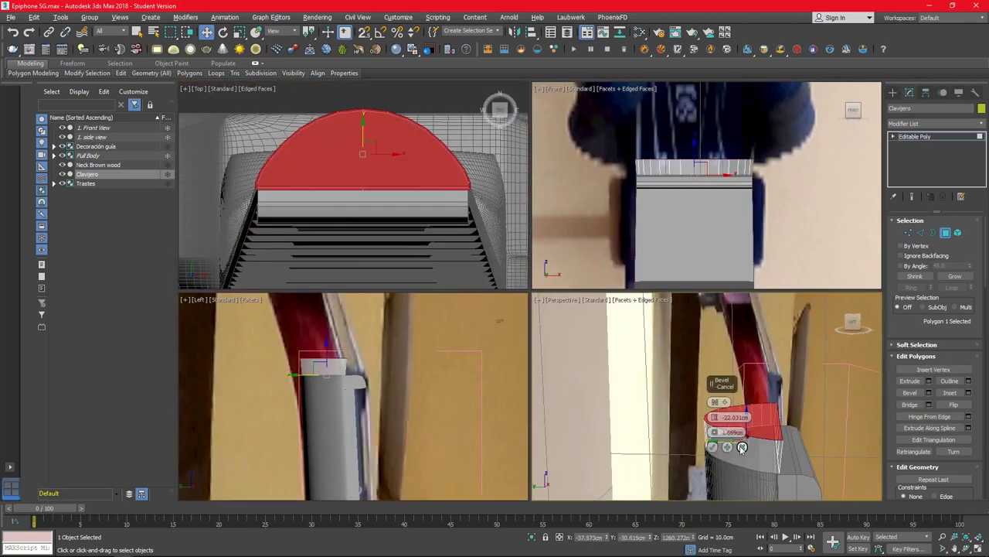
pyautogui.hotkey('alt', 'w')
pyautogui.moveTo(539, 311)
pyautogui.mouseDown()
pyautogui.moveTo(539, 340)
pyautogui.moveTo(567, 230)
pyautogui.mouseUp()
pyautogui.rightClick(538, 326)
pyautogui.scroll(2, 549, 335)
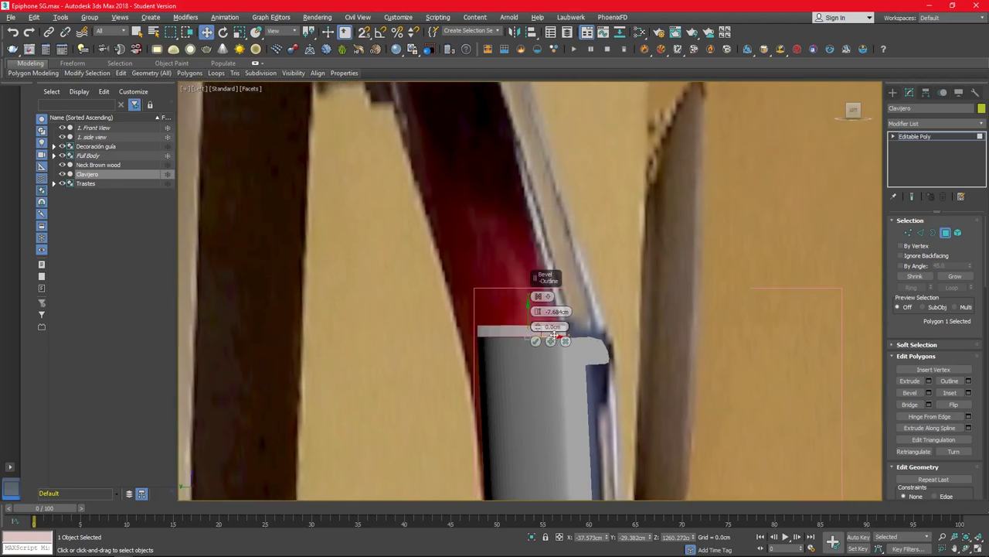
pyautogui.press('Return')
# Step: Shift the top vertex rows in the side view to match the photo's angle
pyautogui.press('1')
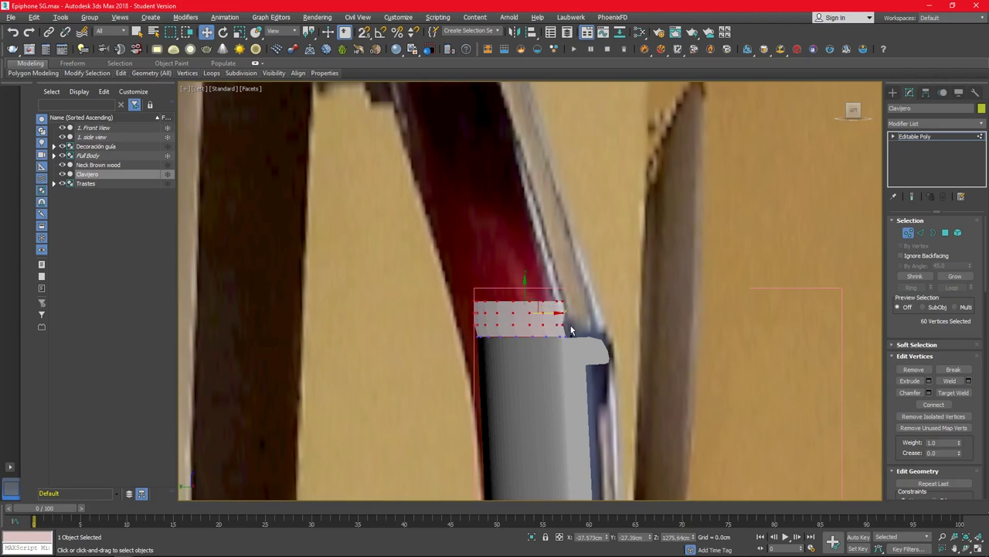
pyautogui.scroll(3, 548, 312)
pyautogui.keyDown('alt'); pyautogui.moveTo(403, 363); pyautogui.dragTo(403, 360); pyautogui.keyUp('alt')
pyautogui.moveTo(586, 285); pyautogui.dragTo(580, 285)
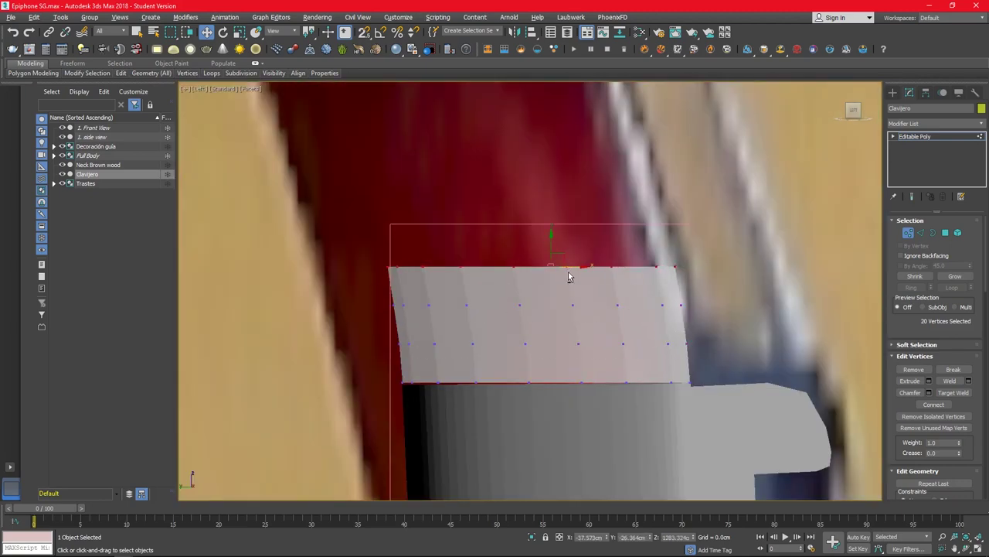
pyautogui.scroll(-4, 569, 277)
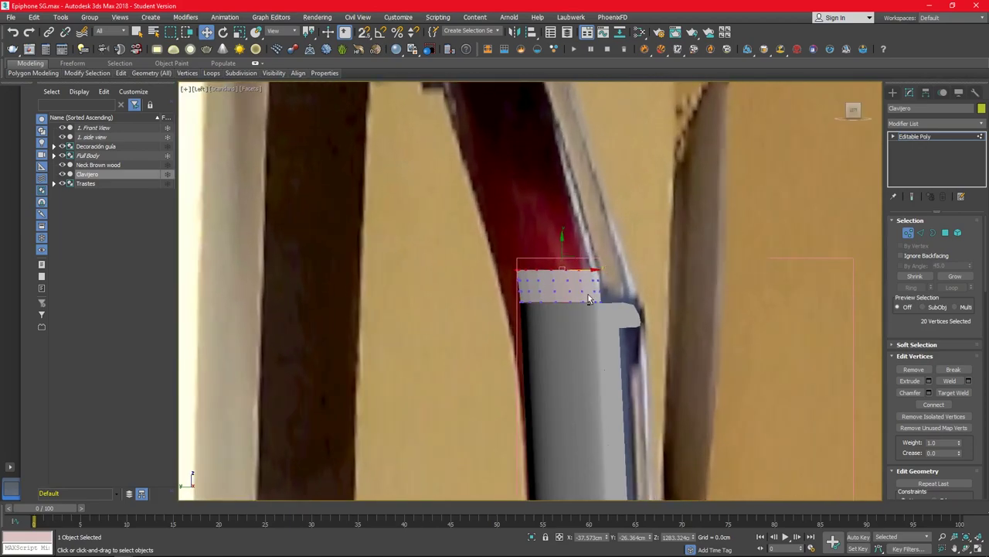
pyautogui.scroll(-4, 588, 299)
pyautogui.scroll(2, 587, 299)
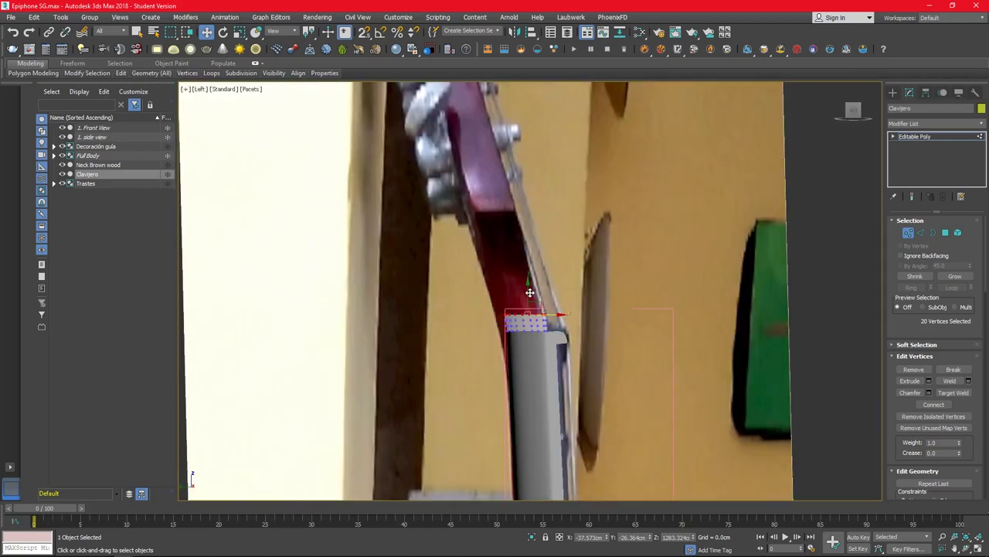
# Step: Extrude the top face strip upward several times in the Front view
pyautogui.hotkey('alt', 'w')
pyautogui.hotkey('alt', 'w')
pyautogui.press('4')
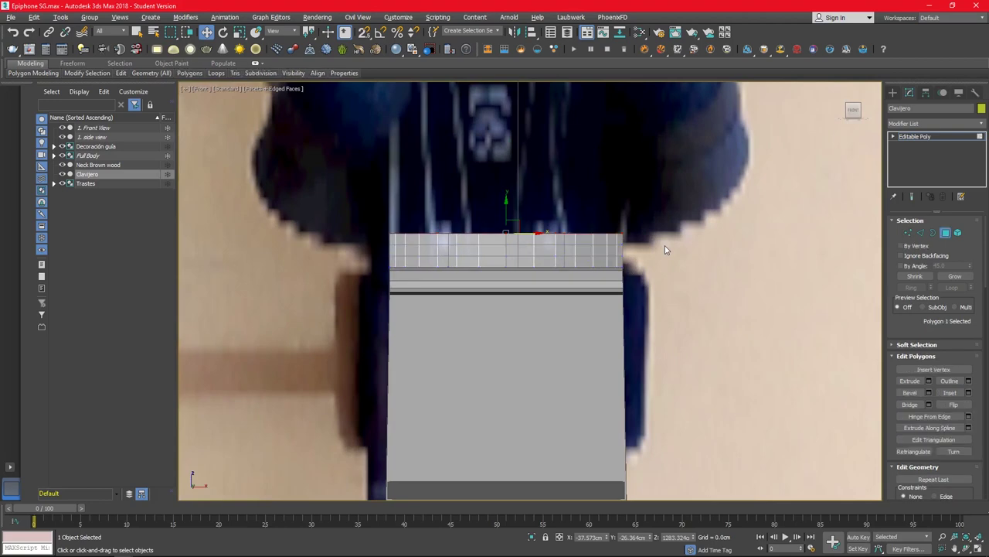
pyautogui.scroll(-4, 533, 314)
pyautogui.scroll(4, 517, 325)
pyautogui.click(929, 381)
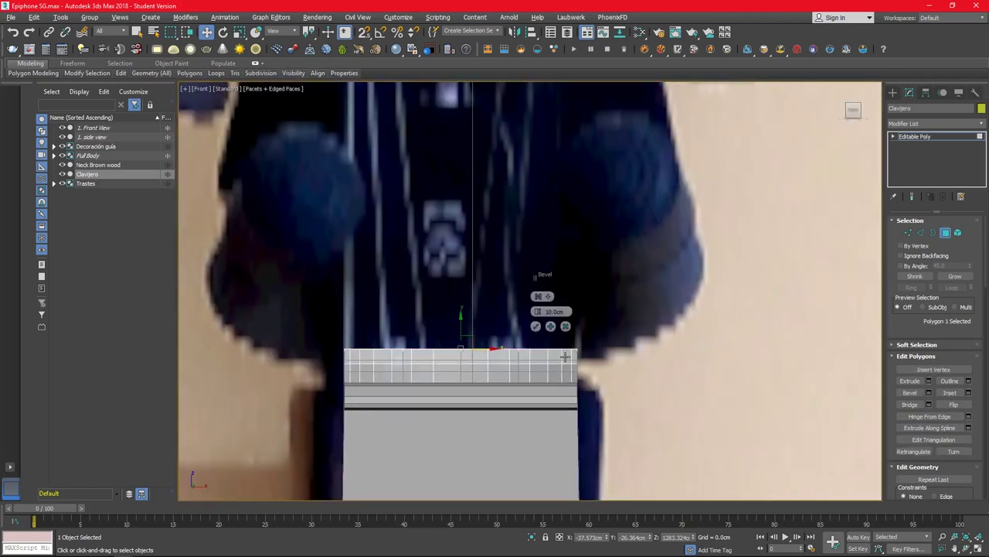
pyautogui.moveTo(538, 311); pyautogui.dragTo(543, 380)
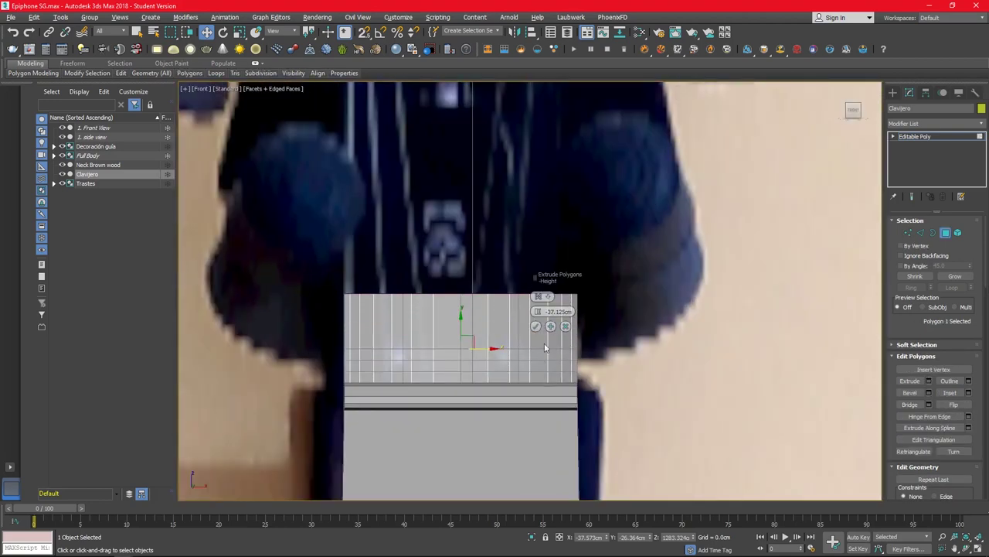
pyautogui.click(551, 325)
pyautogui.click(551, 326)
pyautogui.click(550, 326)
# Step: Scale the selected headstock vertex row wider in the Front view, then try widening the upper row
pyautogui.press('1')
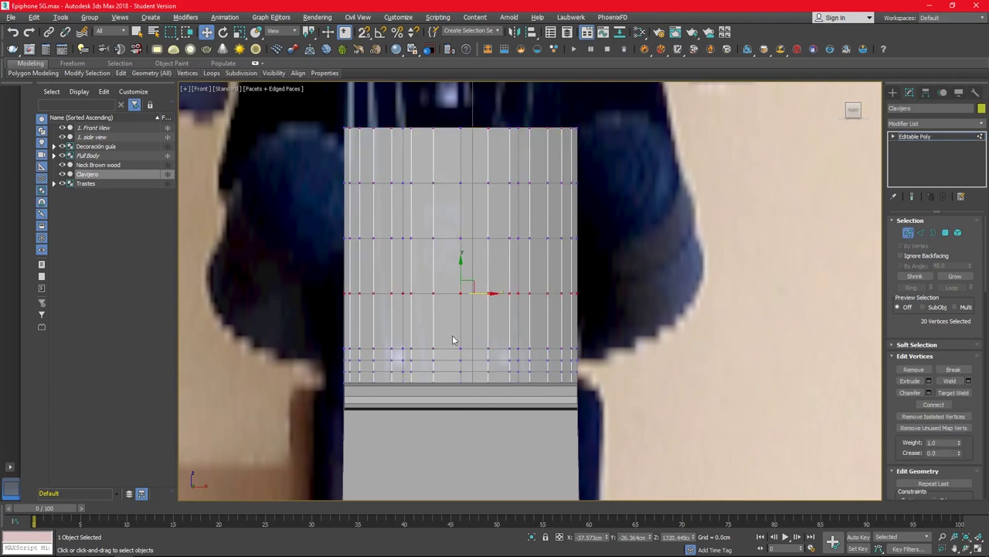
pyautogui.scroll(-4, 453, 340)
pyautogui.press('r')
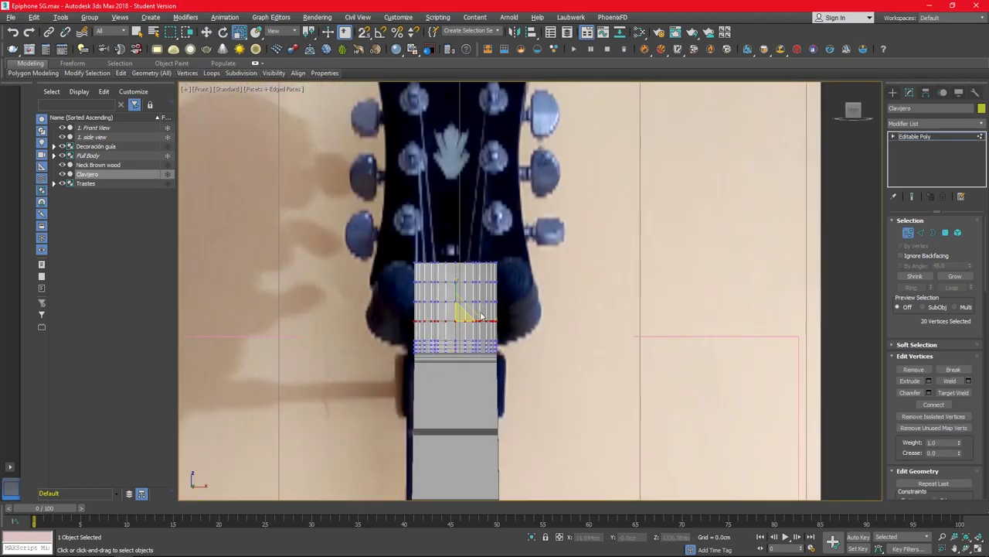
pyautogui.scroll(4, 481, 317)
pyautogui.moveTo(456, 313); pyautogui.dragTo(432, 308)
pyautogui.press('w')
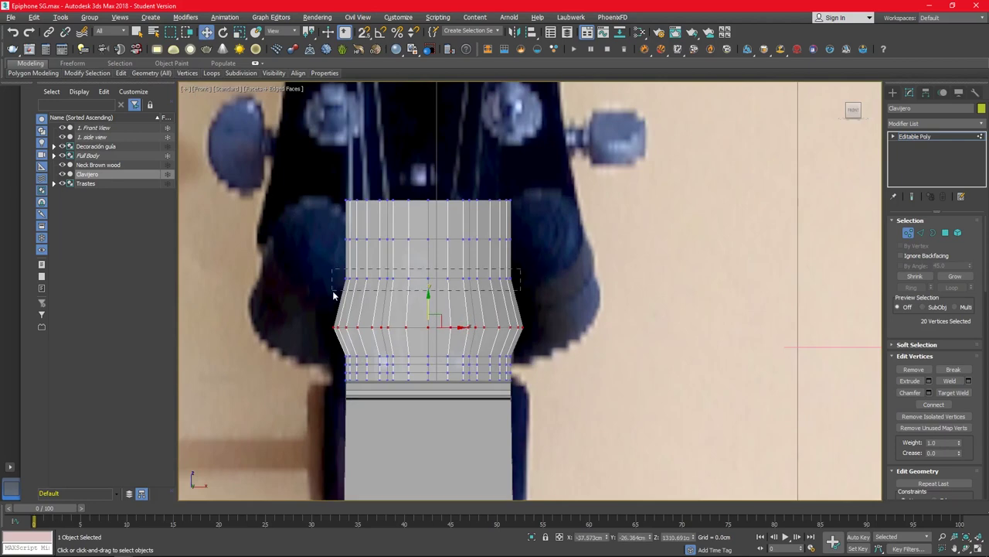
pyautogui.moveTo(334, 294); pyautogui.dragTo(334, 292)
pyautogui.moveTo(430, 287); pyautogui.dragTo(428, 272)
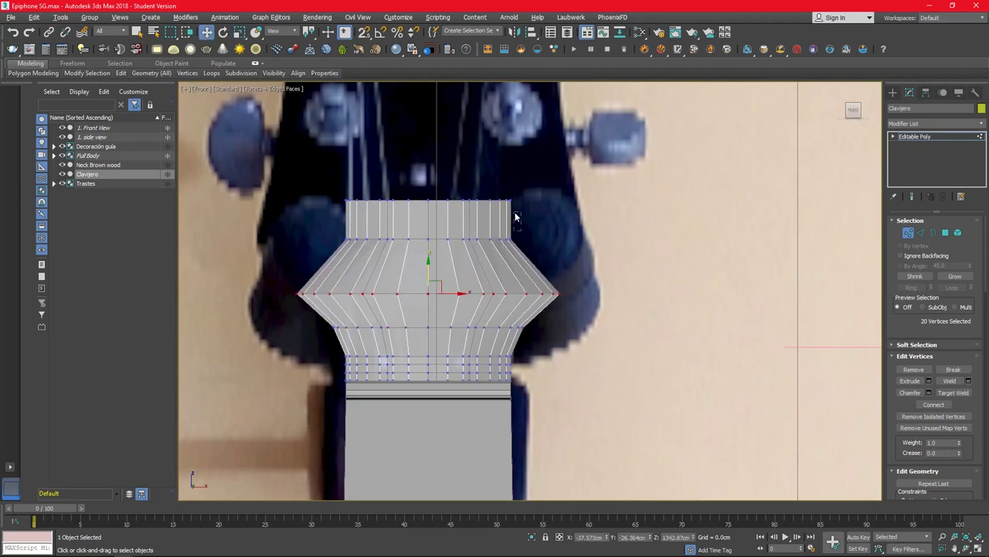
pyautogui.hotkey('ctrl', 'z')
# Step: Widen the top vertex row, then the middle row, so the headstock flares like the photo
pyautogui.moveTo(568, 277); pyautogui.dragTo(250, 309)
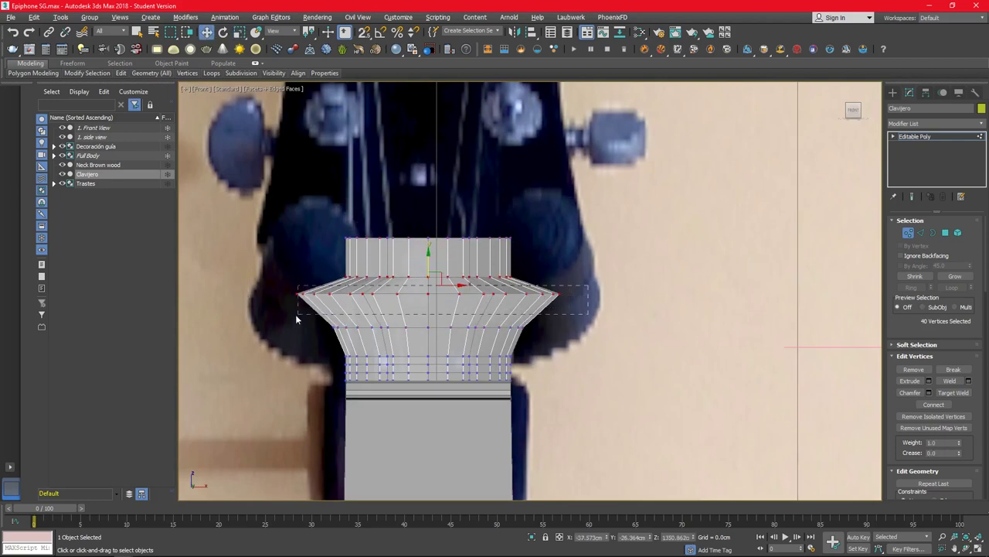
pyautogui.hotkey('ctrl', 'z')
pyautogui.press('r')
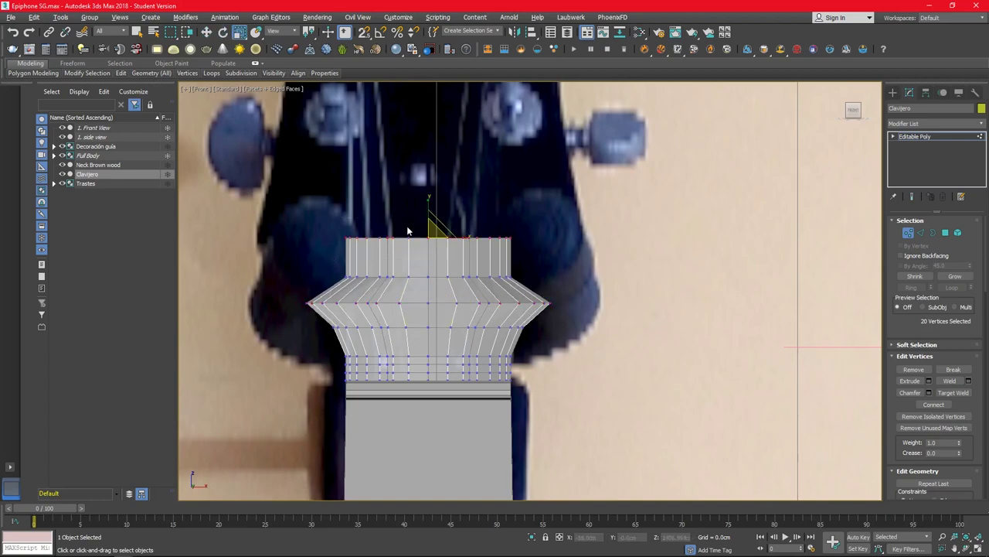
pyautogui.press('r')
pyautogui.moveTo(462, 241); pyautogui.dragTo(492, 246)
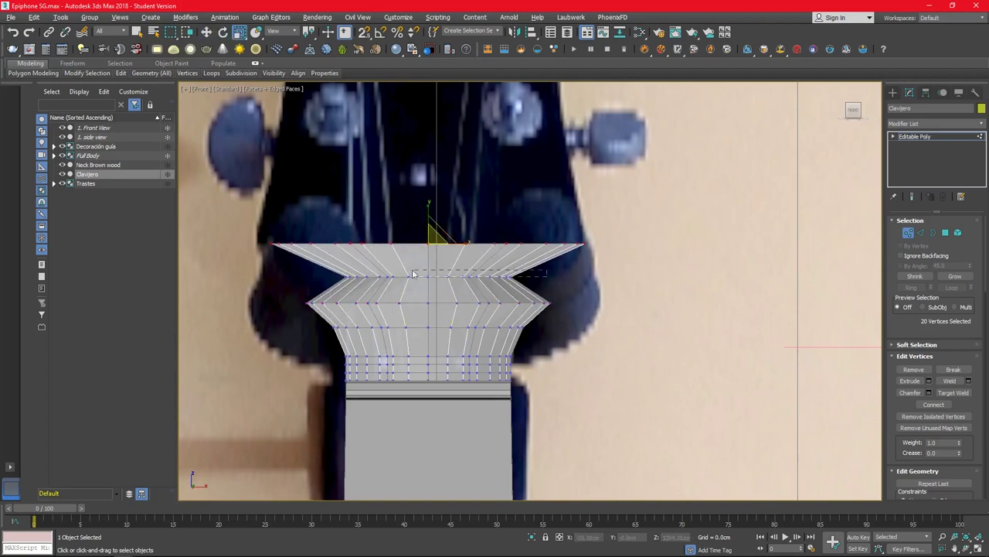
pyautogui.moveTo(413, 274)
pyautogui.mouseDown()
pyautogui.moveTo(482, 277)
pyautogui.moveTo(454, 304)
pyautogui.mouseUp()
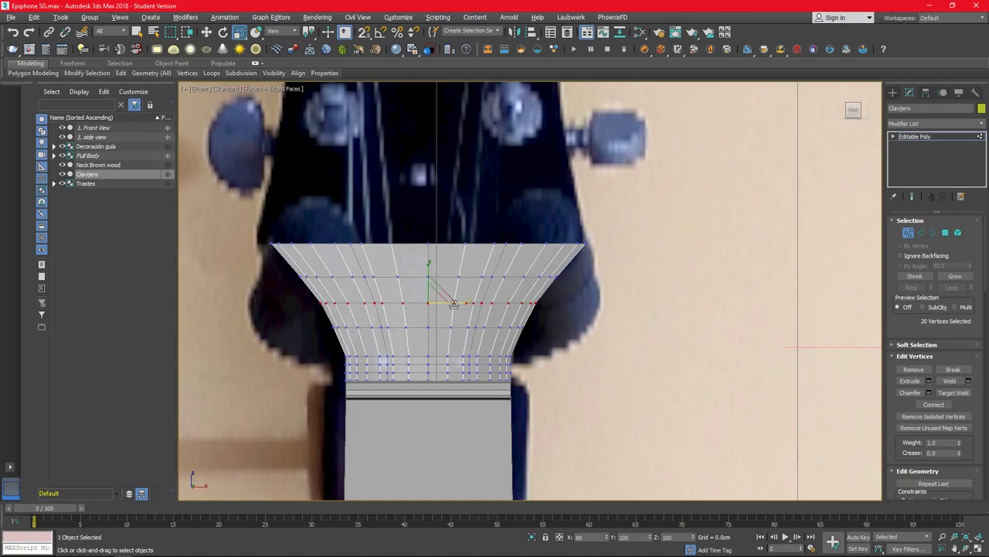
pyautogui.hotkey('alt', 'w')
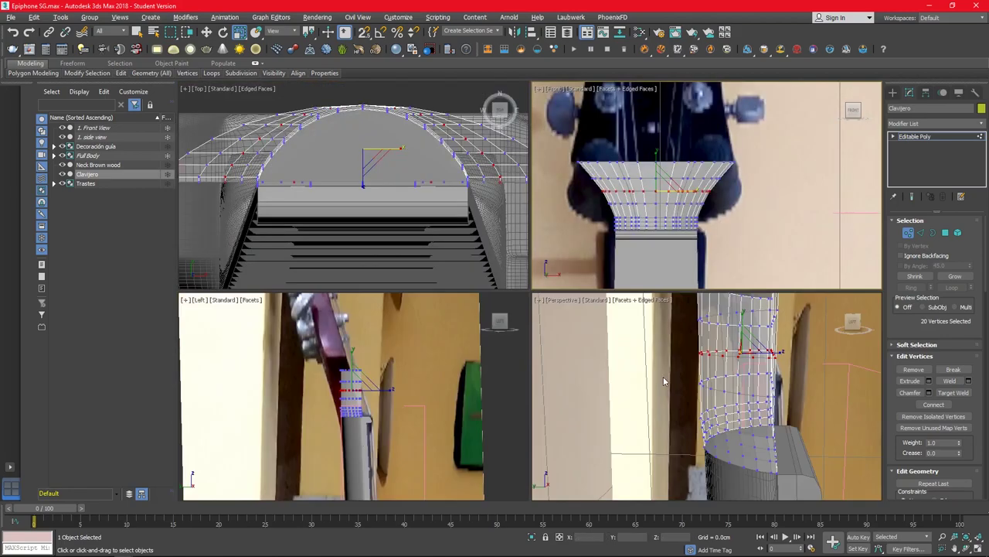
# Step: In the maximized side view, shift the headstock's upper vertex rows back along the photo
pyautogui.hotkey('alt', 'w')
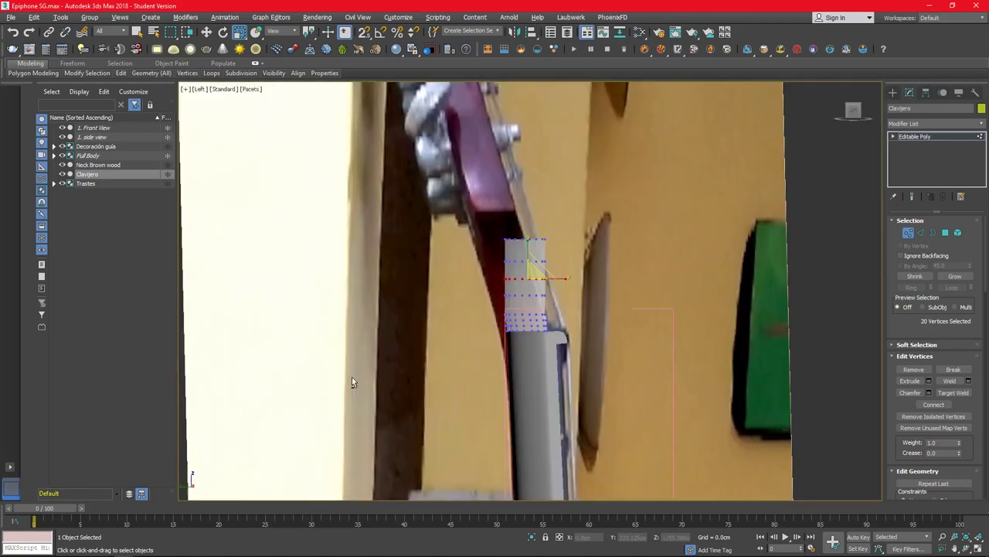
pyautogui.scroll(3, 530, 271)
pyautogui.moveTo(570, 282); pyautogui.dragTo(453, 308)
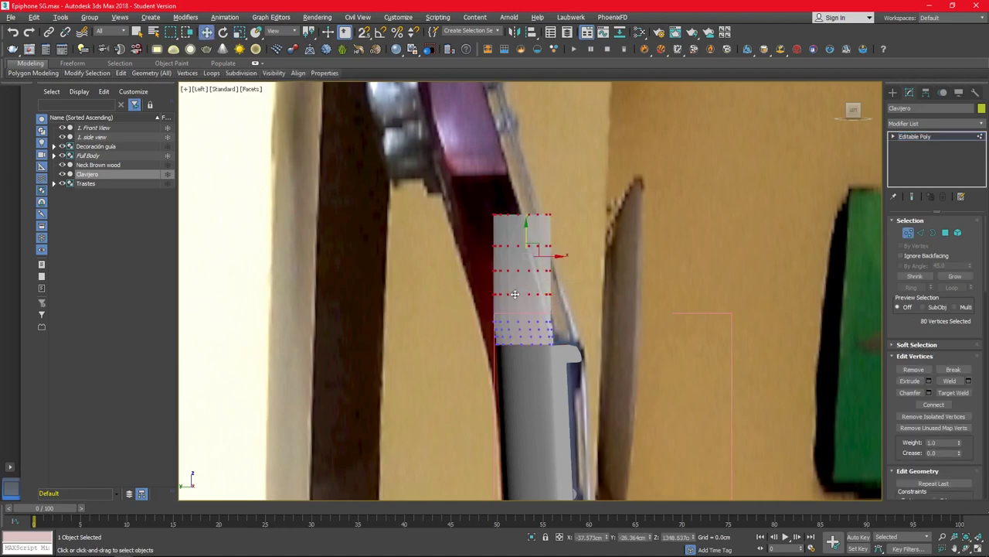
pyautogui.moveTo(543, 296); pyautogui.dragTo(534, 244)
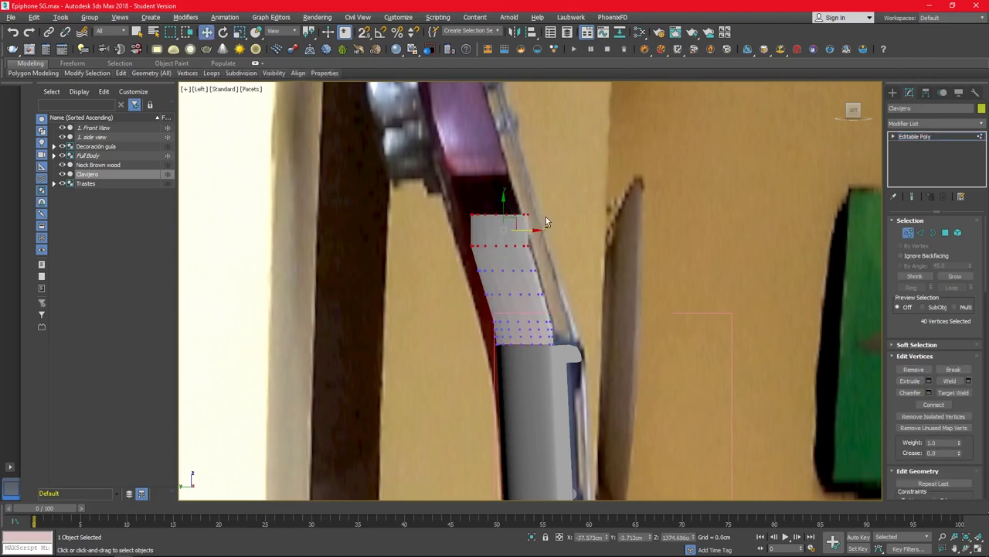
# Step: Select the polygons on the headstock's top in Perspective and orbit to inspect them
pyautogui.press('p')
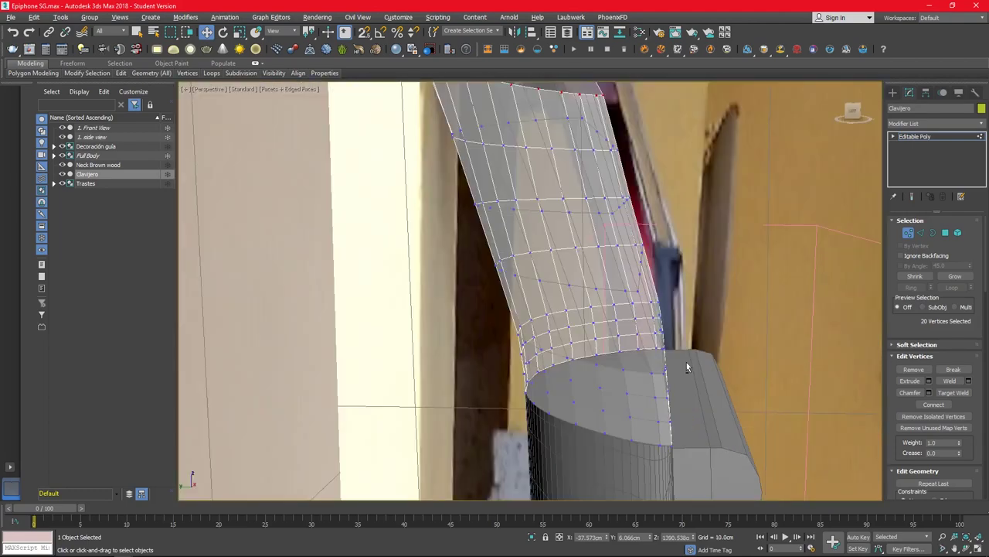
pyautogui.keyDown('alt'); pyautogui.moveTo(620, 265); pyautogui.dragTo(588, 255, button='middle'); pyautogui.keyUp('alt')
pyautogui.press('4')
pyautogui.click(526, 193)
pyautogui.keyDown('ctrl'); pyautogui.click(641, 225); pyautogui.keyUp('ctrl')
pyautogui.keyDown('ctrl'); pyautogui.click(685, 302); pyautogui.keyUp('ctrl')
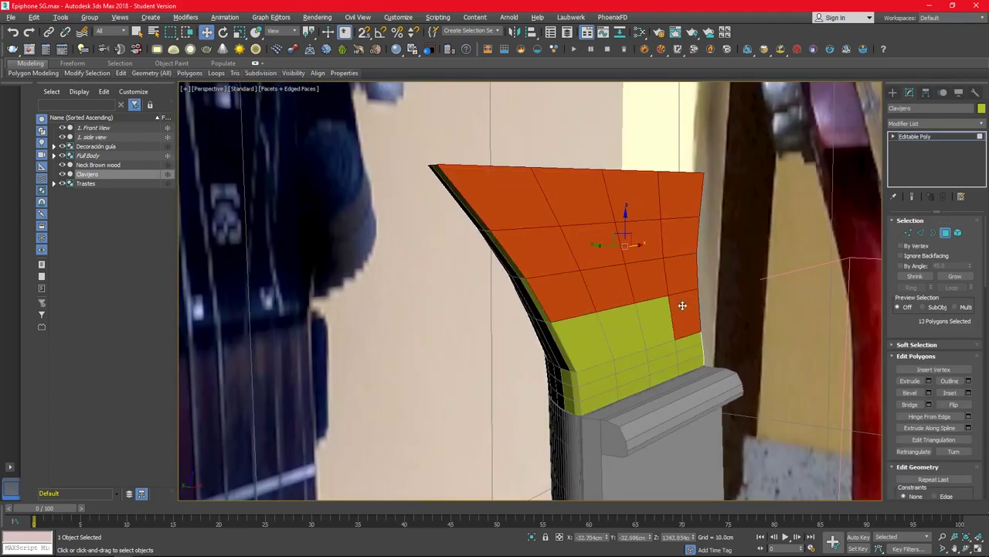
pyautogui.keyDown('ctrl'); pyautogui.click(541, 309); pyautogui.keyUp('ctrl')
pyautogui.scroll(2, 541, 178)
pyautogui.scroll(-2, 940, 392)
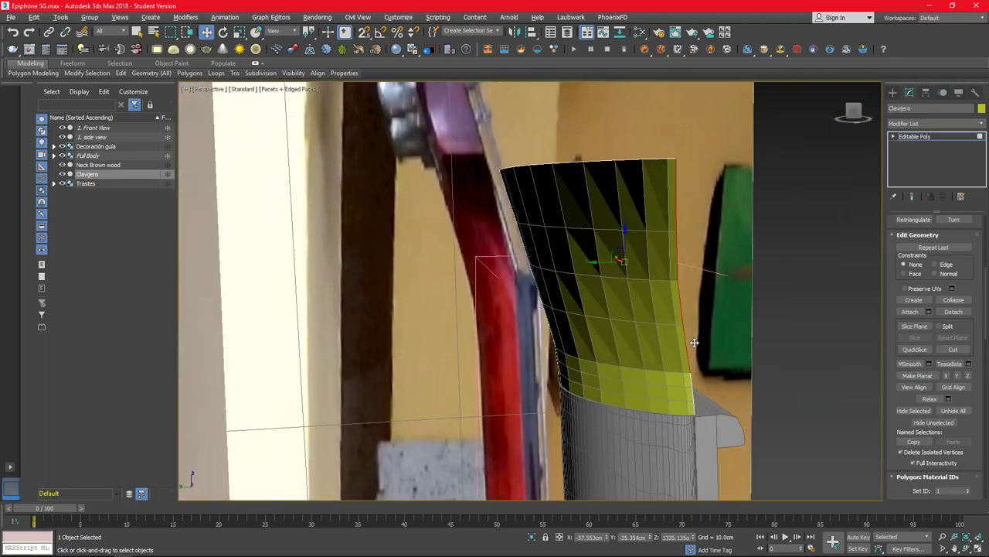
pyautogui.moveTo(696, 348)
pyautogui.keyDown('alt'); pyautogui.mouseDown(button='middle')
pyautogui.moveTo(678, 336)
pyautogui.moveTo(735, 353)
pyautogui.moveTo(515, 250)
pyautogui.mouseUp(button='middle'); pyautogui.keyUp('alt')
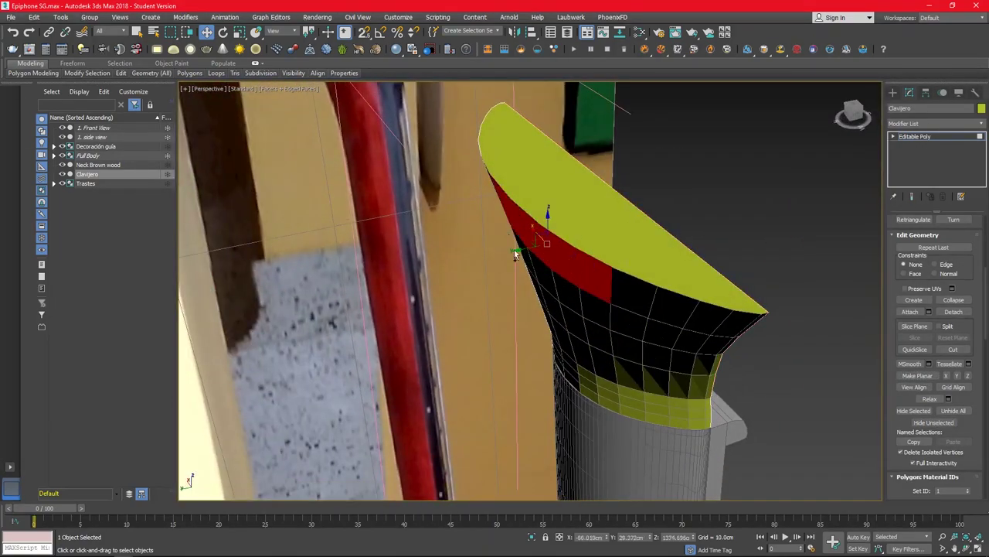
pyautogui.hotkey('alt', 'w')
# Step: Hide the front reference image and change the Front viewport to a Back view
pyautogui.rightClick(663, 195)
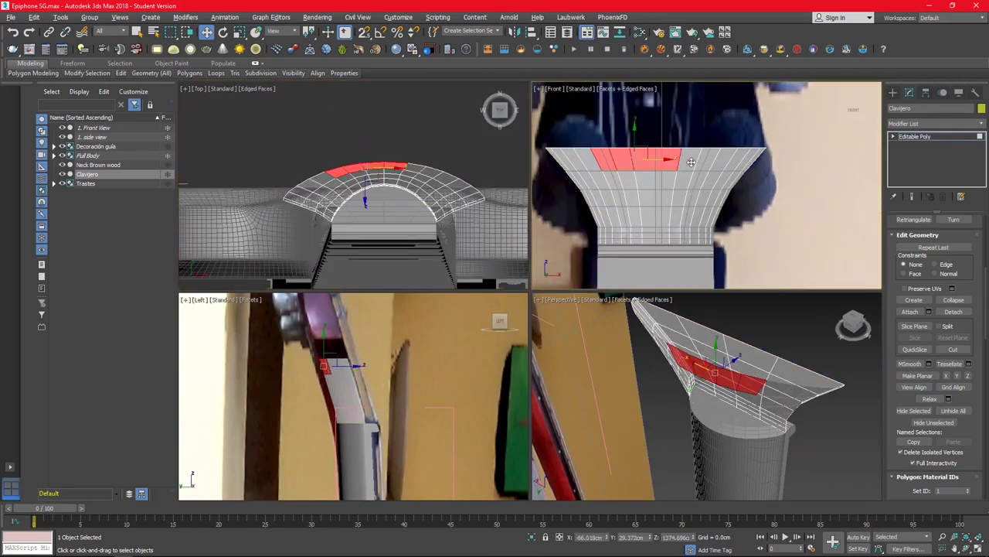
pyautogui.click(62, 128)
pyautogui.click(553, 88)
pyautogui.click(588, 184)
pyautogui.hotkey('alt', 'w')
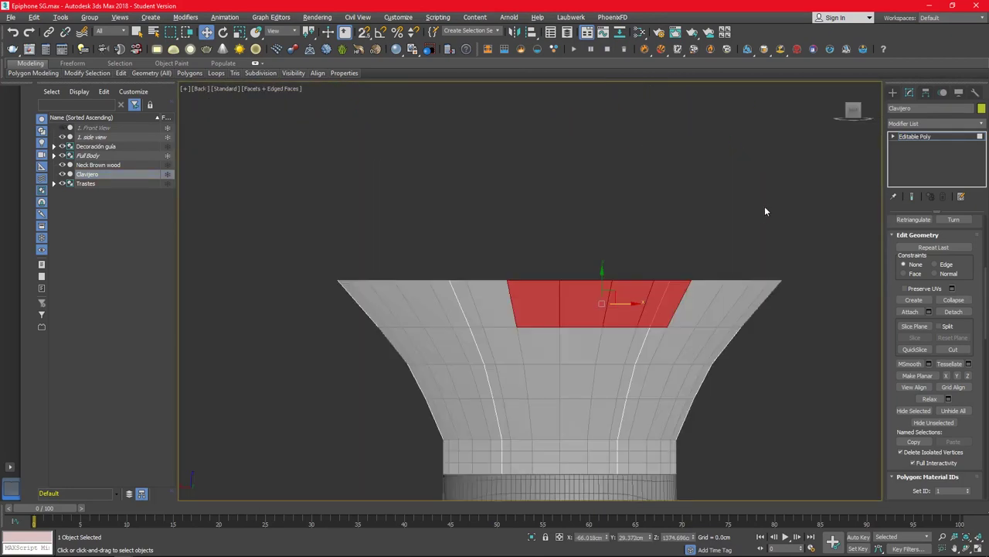
# Step: Select the central back polygon loops, leaving out the bottom row of faces
pyautogui.keyDown('ctrl'); pyautogui.click(338, 292); pyautogui.keyUp('ctrl')
pyautogui.keyDown('ctrl'); pyautogui.click(280, 294); pyautogui.keyUp('ctrl')
pyautogui.keyDown('ctrl'); pyautogui.click(344, 363); pyautogui.keyUp('ctrl')
pyautogui.keyDown('shift'); pyautogui.click(400, 358); pyautogui.keyUp('shift')
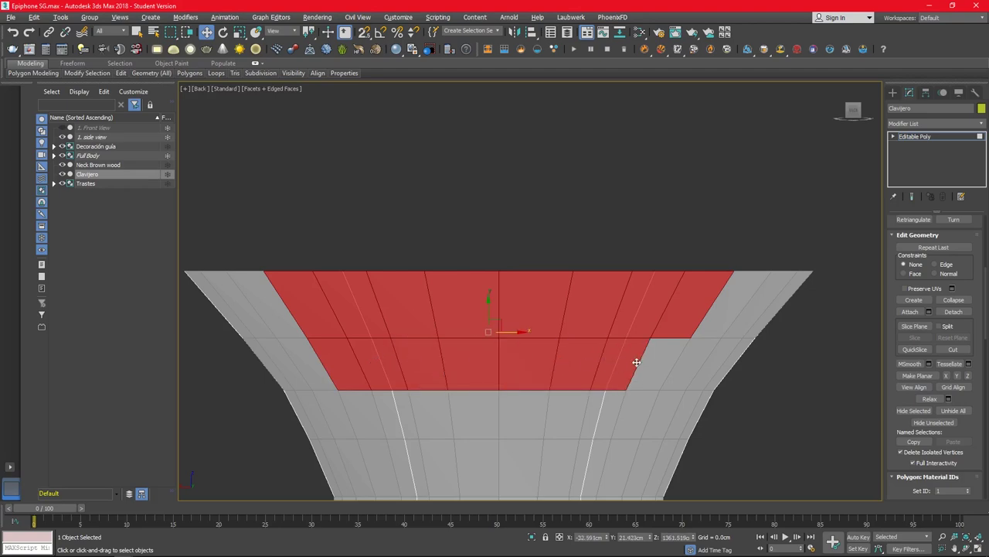
pyautogui.keyDown('shift'); pyautogui.click(626, 402); pyautogui.keyUp('shift')
pyautogui.keyDown('shift'); pyautogui.click(581, 404); pyautogui.keyUp('shift')
pyautogui.keyDown('shift'); pyautogui.click(425, 404); pyautogui.keyUp('shift')
pyautogui.moveTo(456, 422); pyautogui.dragTo(456, 297, button='middle')
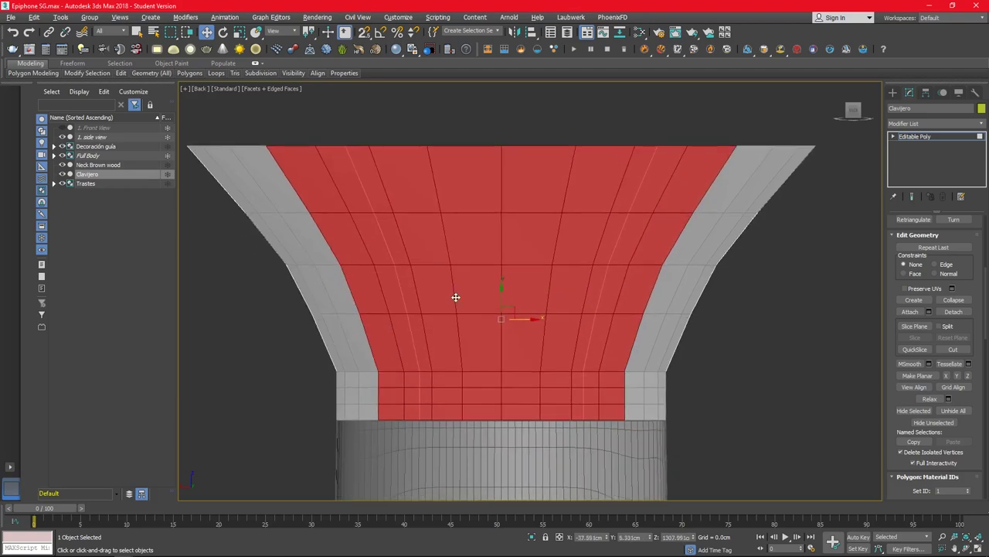
pyautogui.keyDown('alt'); pyautogui.click(385, 402); pyautogui.keyUp('alt')
# Step: Flatten the selected back faces, pushing that curved surface inward
pyautogui.hotkey('alt', 'w')
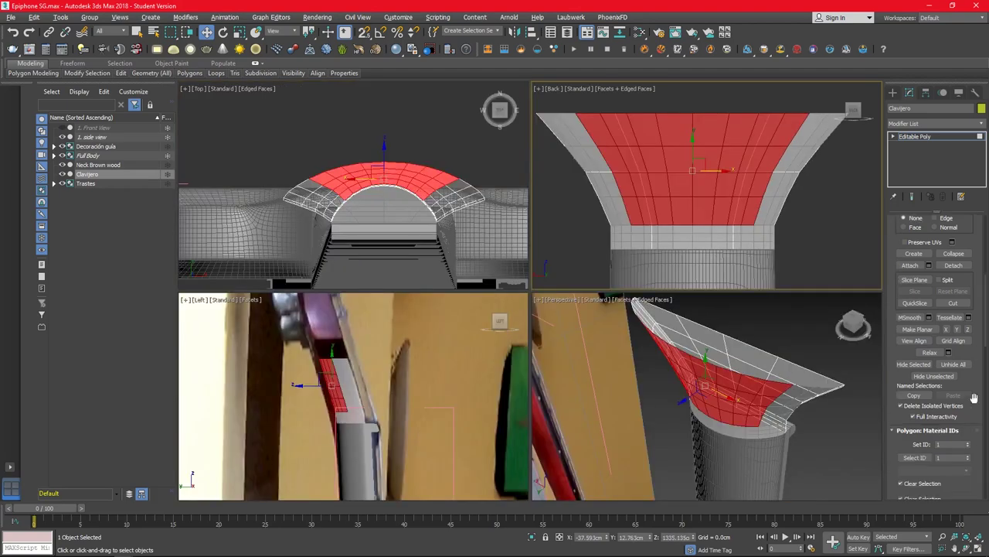
pyautogui.scroll(-3, 936, 348)
pyautogui.click(930, 321)
pyautogui.moveTo(712, 399)
pyautogui.keyDown('alt'); pyautogui.mouseDown(button='middle')
pyautogui.moveTo(770, 354)
pyautogui.moveTo(617, 382)
pyautogui.mouseUp(button='middle'); pyautogui.keyUp('alt')
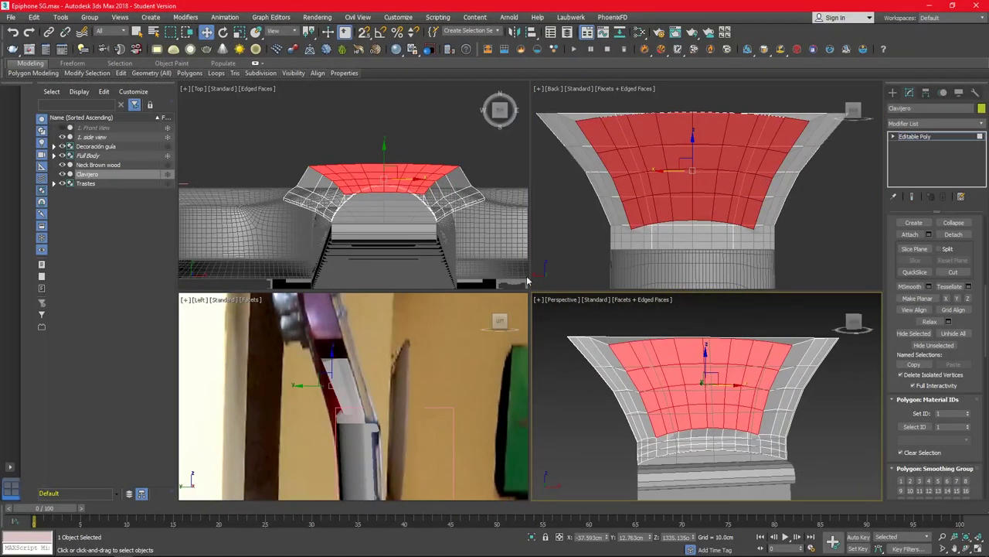
# Step: Select the next vertex ring down, scale it, and return that viewport to the Front view
pyautogui.press('1')
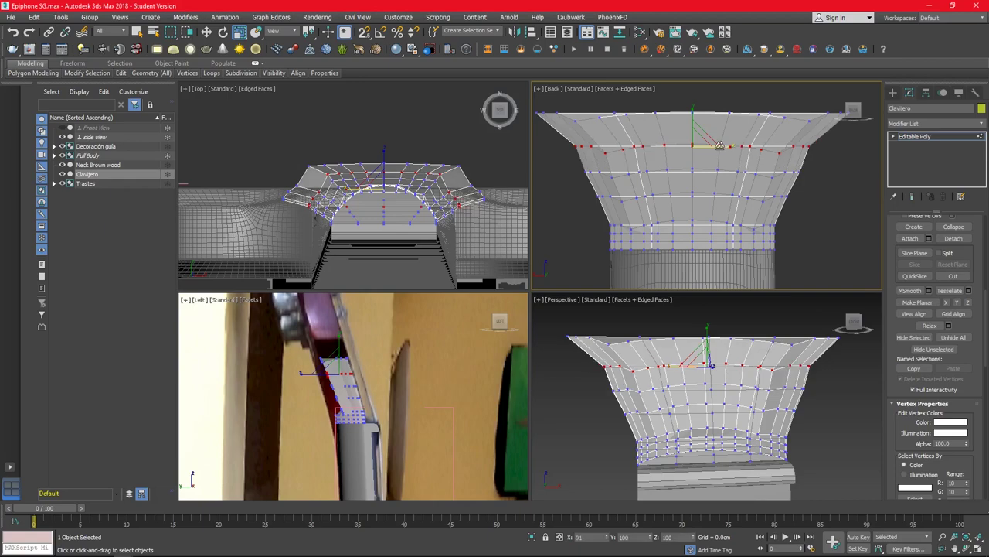
pyautogui.press('r')
pyautogui.moveTo(557, 161)
pyautogui.mouseDown()
pyautogui.moveTo(798, 186)
pyautogui.moveTo(600, 202)
pyautogui.mouseUp()
pyautogui.press('f')
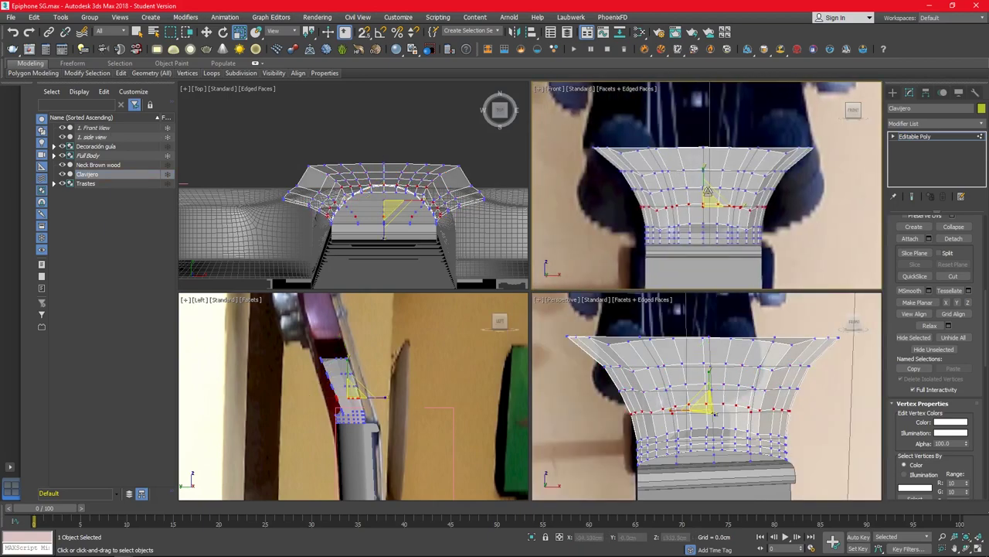
pyautogui.moveTo(696, 387)
pyautogui.keyDown('alt'); pyautogui.mouseDown(button='middle')
pyautogui.moveTo(841, 387)
pyautogui.moveTo(747, 371)
pyautogui.mouseUp(button='middle'); pyautogui.keyUp('alt')
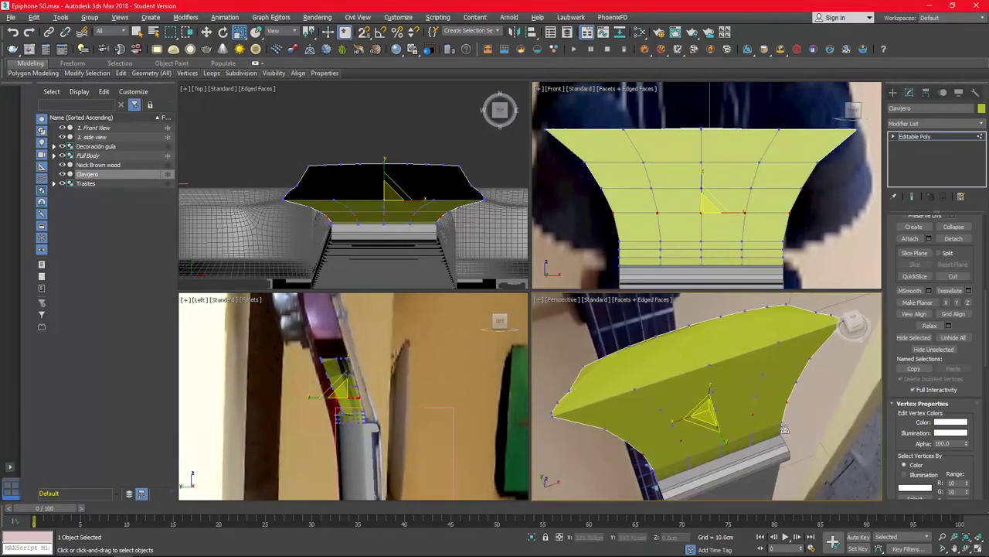
# Step: Select the headstock's top face, then pick a vertex at its base for moving
pyautogui.press('4')
pyautogui.click(737, 327)
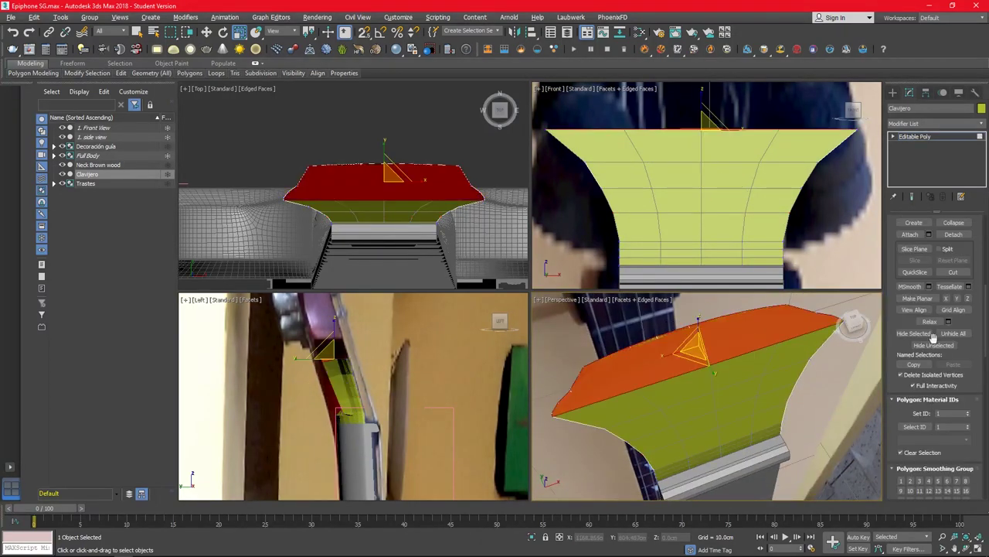
pyautogui.scroll(5, 702, 424)
pyautogui.moveTo(702, 424)
pyautogui.keyDown('alt'); pyautogui.mouseDown(button='middle')
pyautogui.moveTo(734, 440)
pyautogui.moveTo(696, 402)
pyautogui.mouseUp(button='middle'); pyautogui.keyUp('alt')
pyautogui.press('1')
pyautogui.press('w')
pyautogui.click(702, 434)
pyautogui.scroll(-3, 735, 440)
# Step: In the maximized Perspective view, start a Cut on the mesh and orbit around the neck
pyautogui.hotkey('alt', 'w')
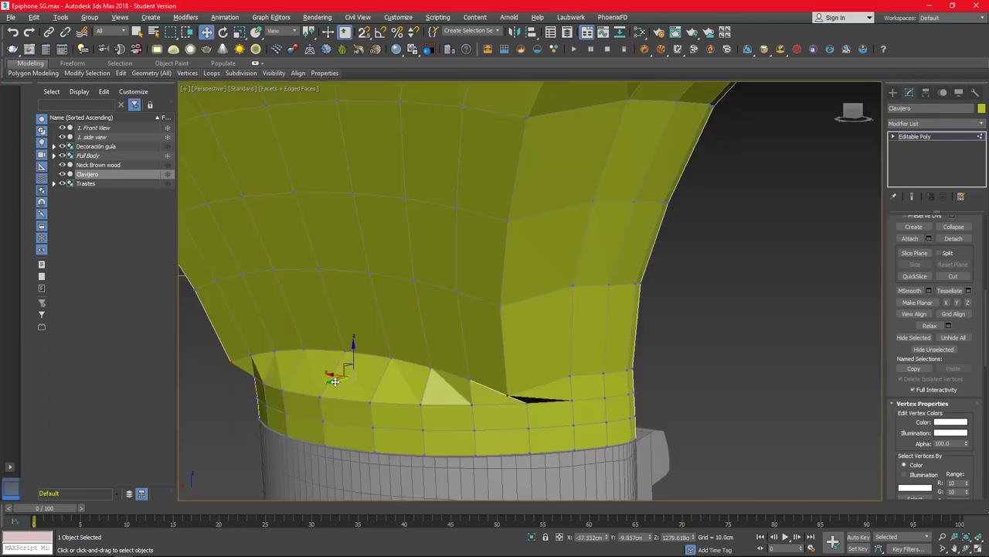
pyautogui.keyDown('alt'); pyautogui.moveTo(334, 381); pyautogui.dragTo(457, 377, button='middle'); pyautogui.keyUp('alt')
pyautogui.rightClick(430, 372)
pyautogui.click(470, 371)
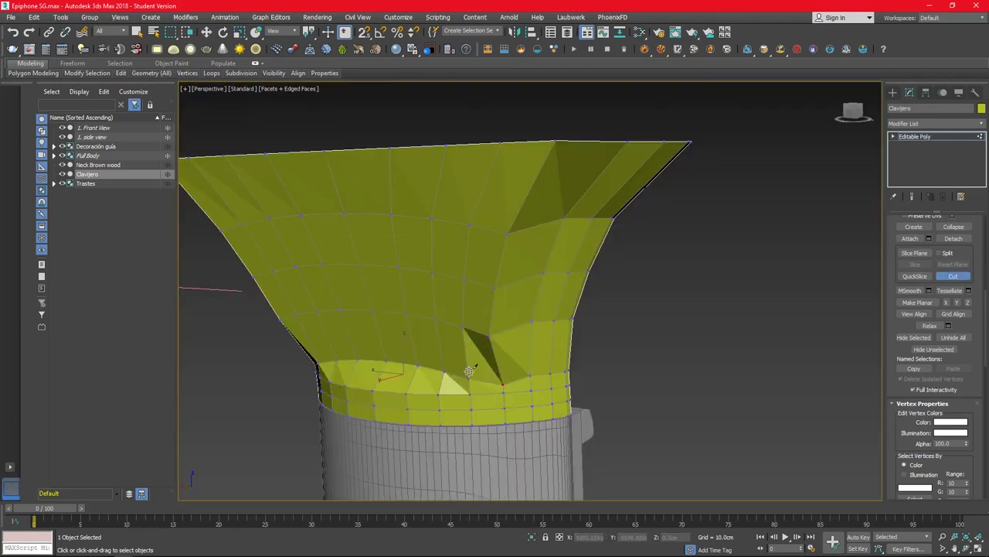
pyautogui.keyDown('alt'); pyautogui.moveTo(487, 346); pyautogui.dragTo(427, 350, button='middle'); pyautogui.keyUp('alt')
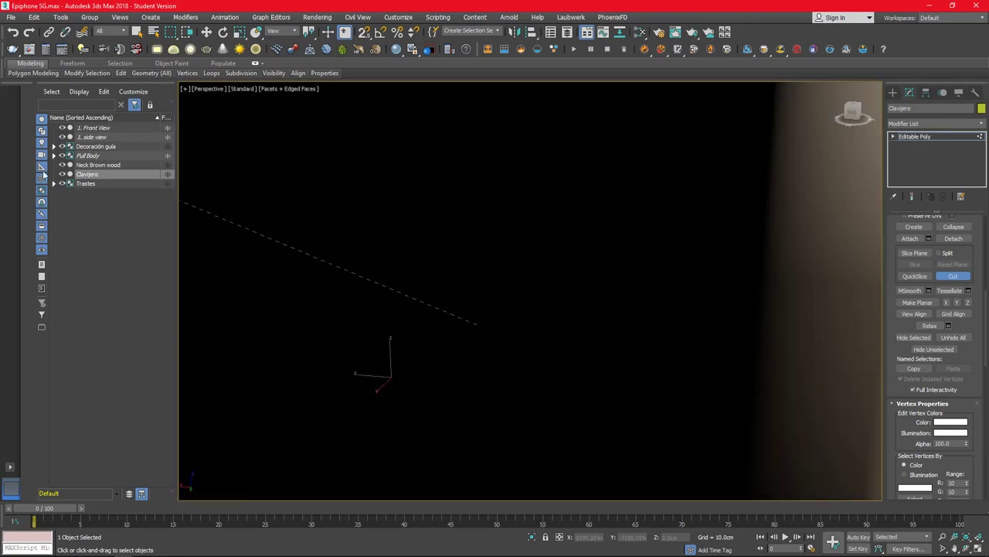
pyautogui.hotkey('alt', 'c')
pyautogui.keyDown('alt'); pyautogui.moveTo(499, 366); pyautogui.dragTo(549, 374, button='middle'); pyautogui.keyUp('alt')
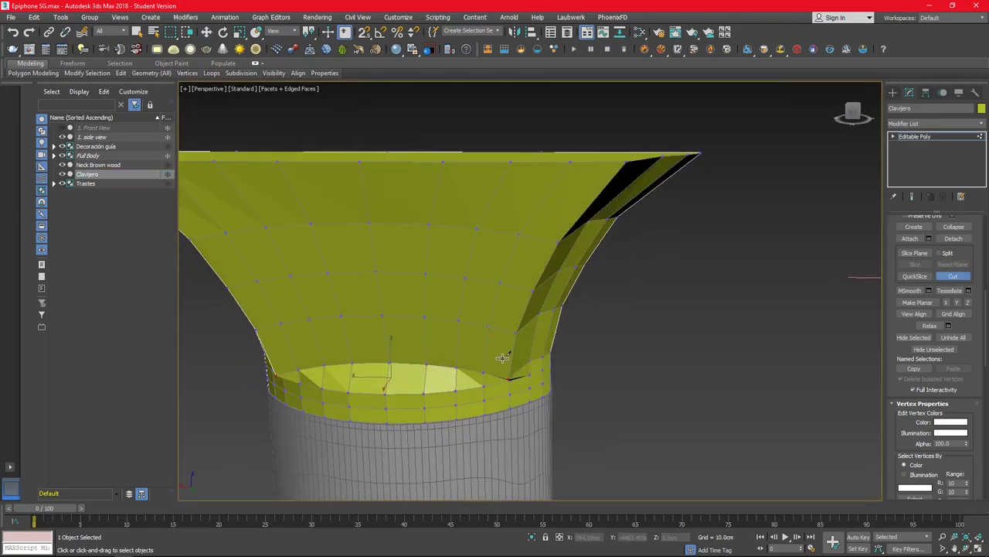
pyautogui.moveTo(384, 394)
pyautogui.keyDown('alt'); pyautogui.mouseDown(button='middle')
pyautogui.moveTo(456, 391)
pyautogui.moveTo(349, 388)
pyautogui.mouseUp(button='middle'); pyautogui.keyUp('alt')
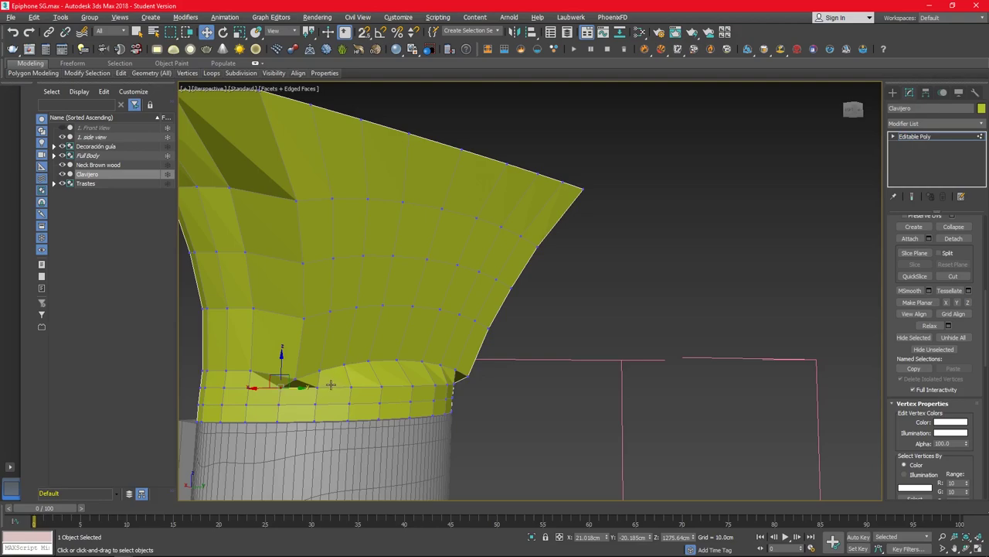
# Step: From a side angle, drag the selected base vertices toward the neck collar
pyautogui.keyDown('alt'); pyautogui.moveTo(330, 384); pyautogui.dragTo(512, 384, button='middle'); pyautogui.keyUp('alt')
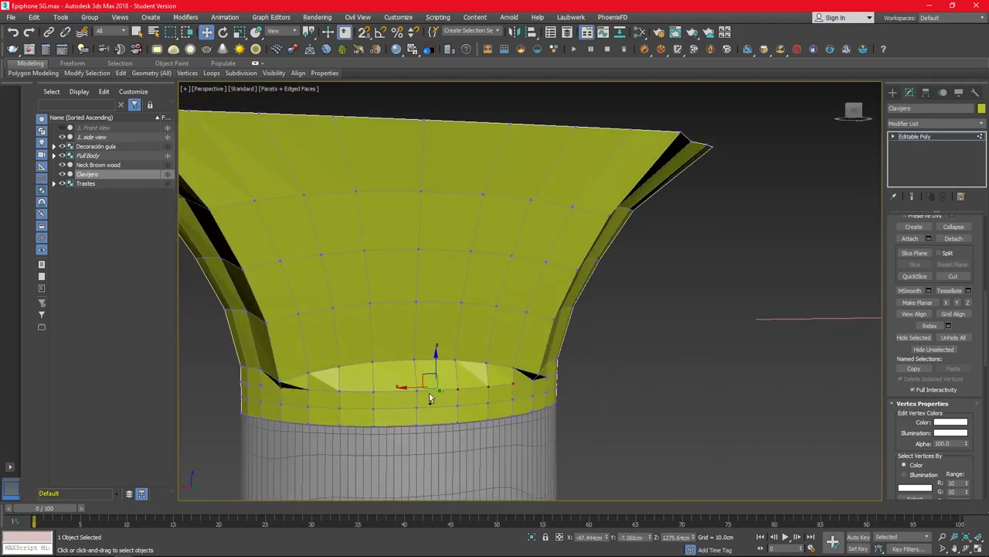
pyautogui.keyDown('alt'); pyautogui.moveTo(341, 391); pyautogui.dragTo(426, 395, button='middle'); pyautogui.keyUp('alt')
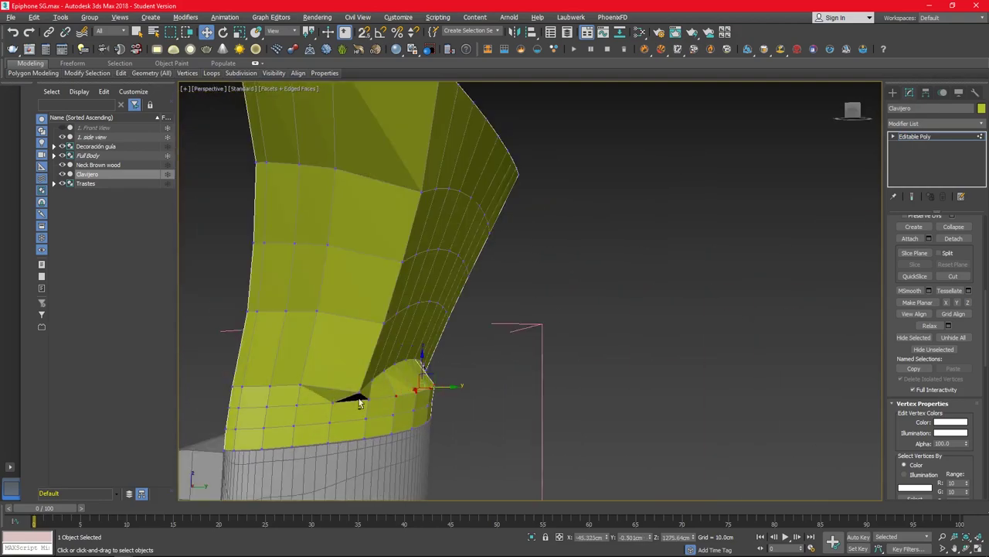
pyautogui.keyDown('alt'); pyautogui.moveTo(353, 400); pyautogui.dragTo(512, 392, button='middle'); pyautogui.keyUp('alt')
pyautogui.moveTo(446, 388)
pyautogui.mouseDown()
pyautogui.moveTo(429, 387)
pyautogui.moveTo(486, 368)
pyautogui.mouseUp()
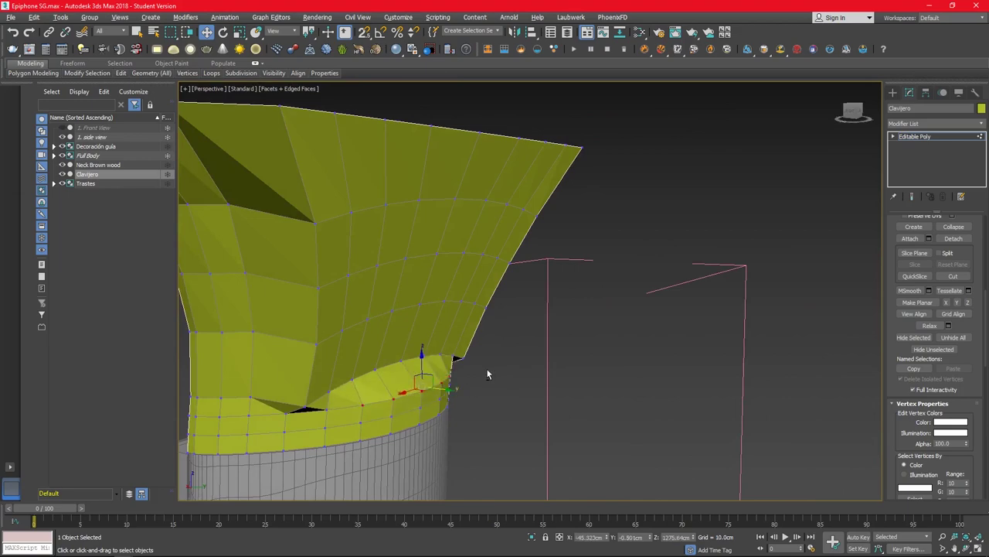
pyautogui.keyDown('alt'); pyautogui.moveTo(486, 368); pyautogui.dragTo(260, 209, button='middle'); pyautogui.keyUp('alt')
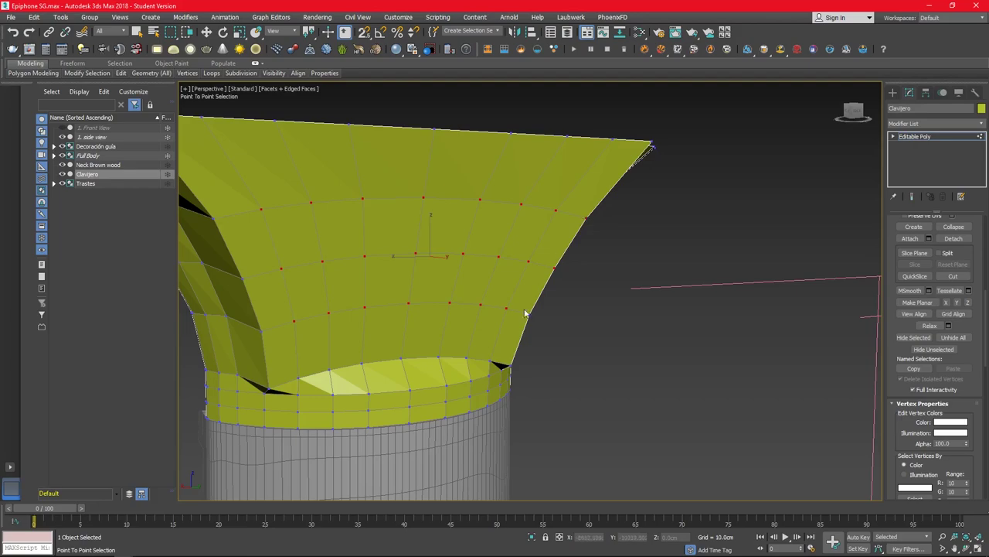
# Step: Inspect the refined headstock from several angles, then restore the four-view layout
pyautogui.moveTo(216, 218)
pyautogui.keyDown('alt'); pyautogui.mouseDown(button='middle')
pyautogui.moveTo(441, 261)
pyautogui.moveTo(347, 306)
pyautogui.mouseUp(button='middle'); pyautogui.keyUp('alt')
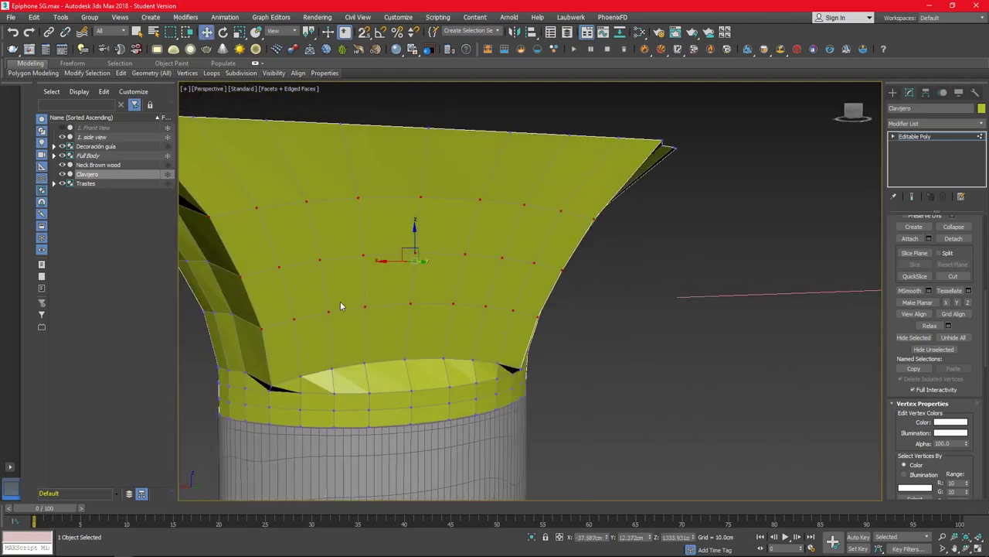
pyautogui.scroll(-10, 659, 324)
pyautogui.scroll(5, 659, 323)
pyautogui.scroll(5, 658, 344)
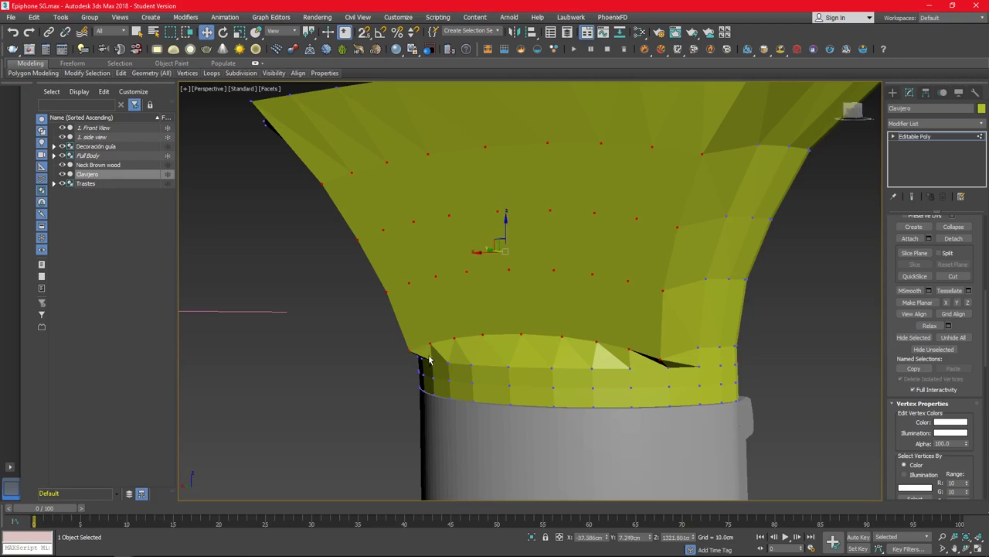
pyautogui.keyDown('alt'); pyautogui.moveTo(430, 359); pyautogui.dragTo(457, 392, button='middle'); pyautogui.keyUp('alt')
pyautogui.hotkey('alt', 'w')
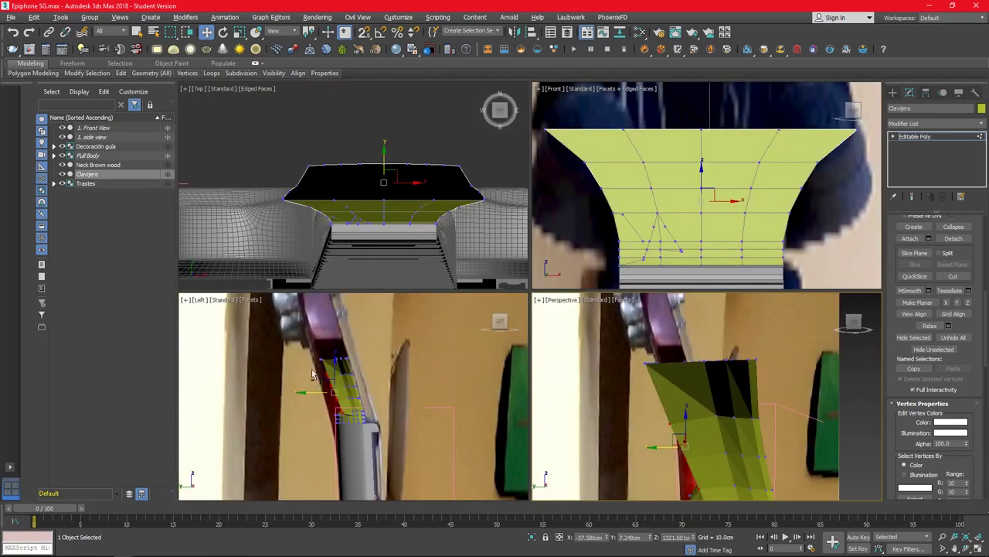
# Step: In the side view, select the headstock's top vertices and tilt them back to match the photo
pyautogui.hotkey('alt', 'w')
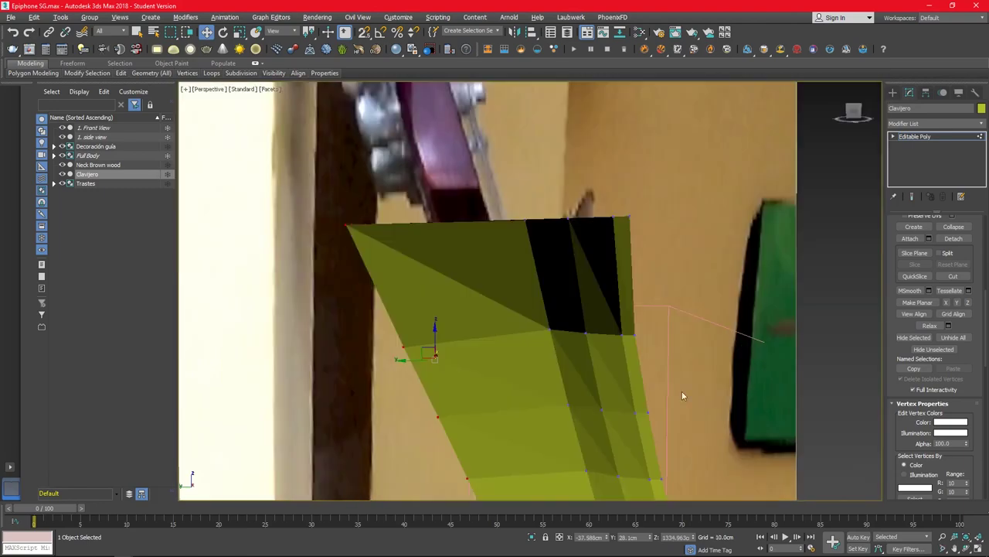
pyautogui.moveTo(682, 391)
pyautogui.keyDown('alt'); pyautogui.mouseDown(button='middle')
pyautogui.moveTo(605, 333)
pyautogui.moveTo(463, 347)
pyautogui.mouseUp(button='middle'); pyautogui.keyUp('alt')
pyautogui.hotkey('alt', 'w')
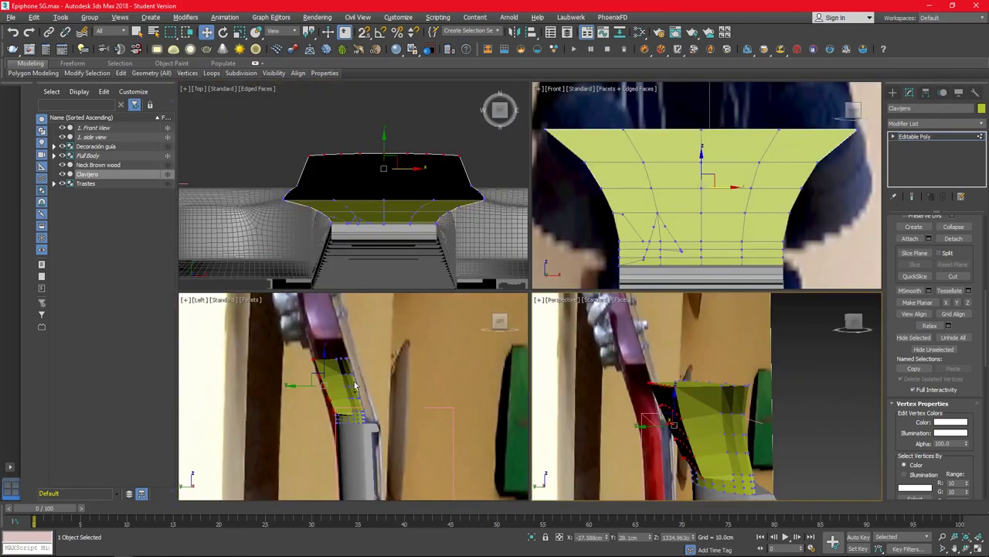
pyautogui.hotkey('alt', 'w')
pyautogui.moveTo(467, 148); pyautogui.dragTo(489, 225)
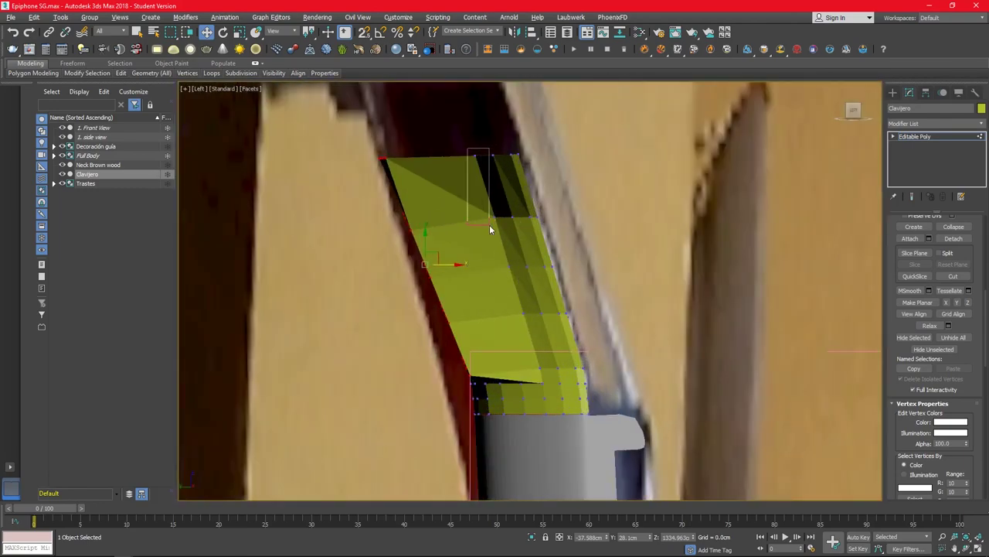
pyautogui.moveTo(528, 309); pyautogui.dragTo(496, 268)
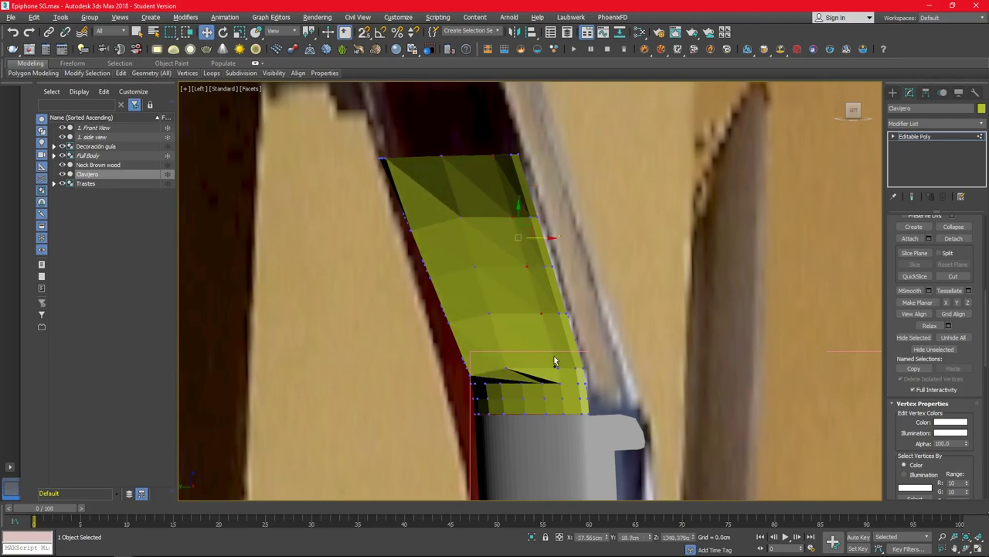
pyautogui.moveTo(551, 265); pyautogui.dragTo(533, 265)
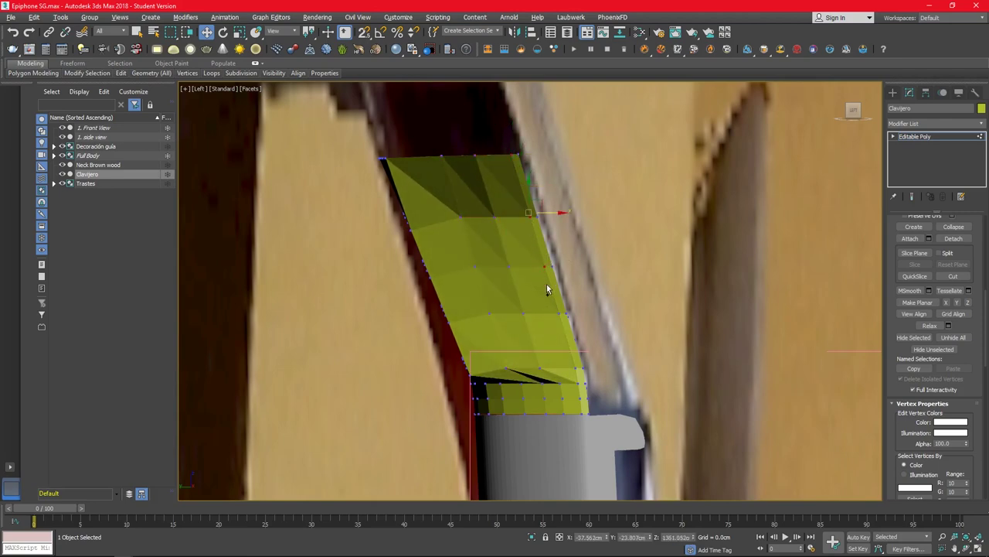
# Step: Select a vertex row, check it in Perspective, and select the left corner vertices in the Top view
pyautogui.moveTo(578, 377); pyautogui.dragTo(579, 357)
pyautogui.press('p')
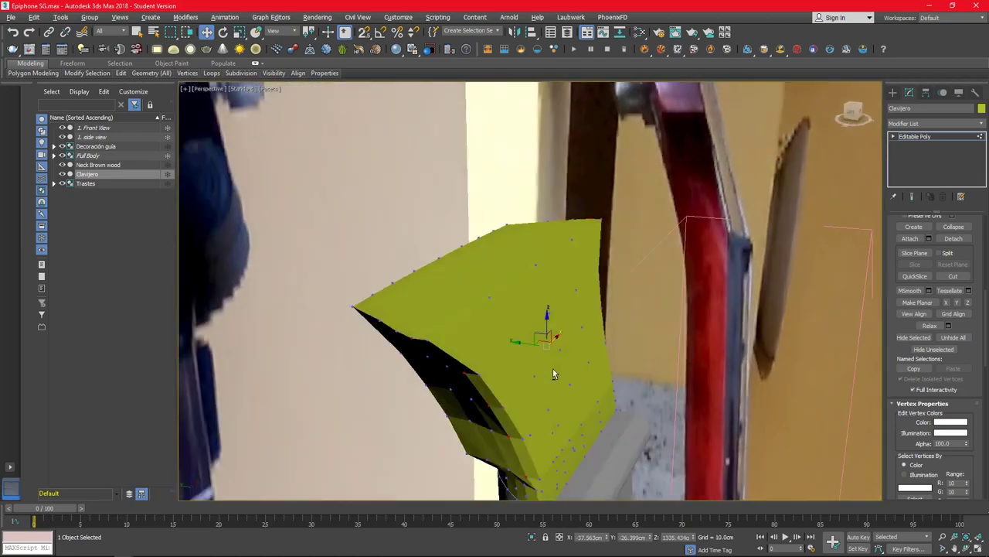
pyautogui.moveTo(553, 368)
pyautogui.keyDown('alt'); pyautogui.mouseDown(button='middle')
pyautogui.moveTo(602, 381)
pyautogui.moveTo(591, 377)
pyautogui.mouseUp(button='middle'); pyautogui.keyUp('alt')
pyautogui.hotkey('alt', 'w')
pyautogui.hotkey('alt', 'w')
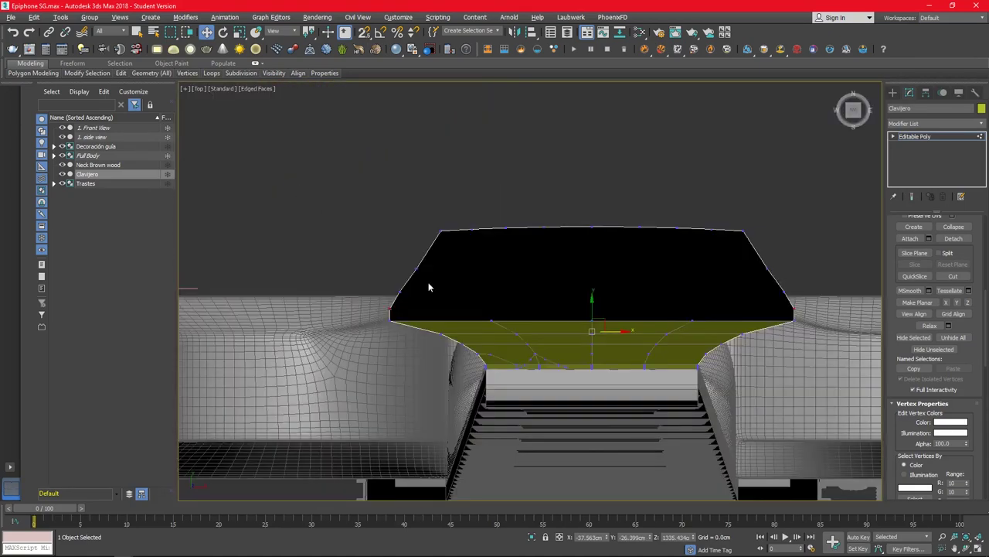
pyautogui.moveTo(388, 284); pyautogui.dragTo(412, 301)
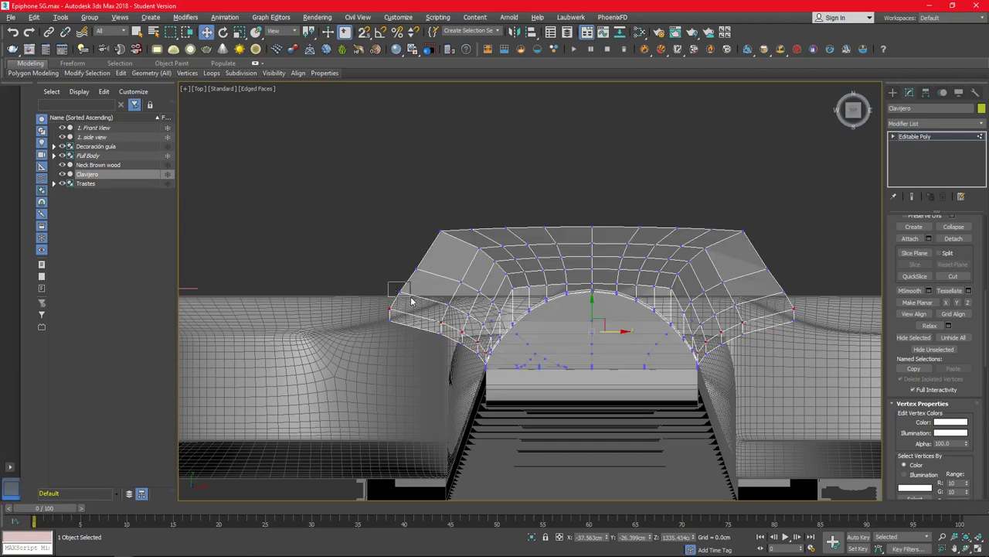
pyautogui.scroll(5, 489, 314)
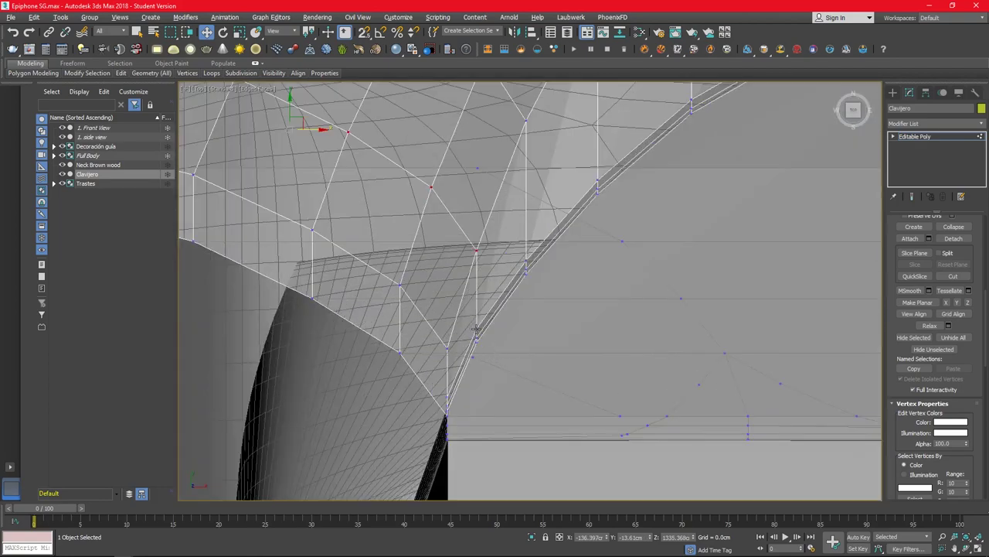
pyautogui.scroll(-3, 480, 297)
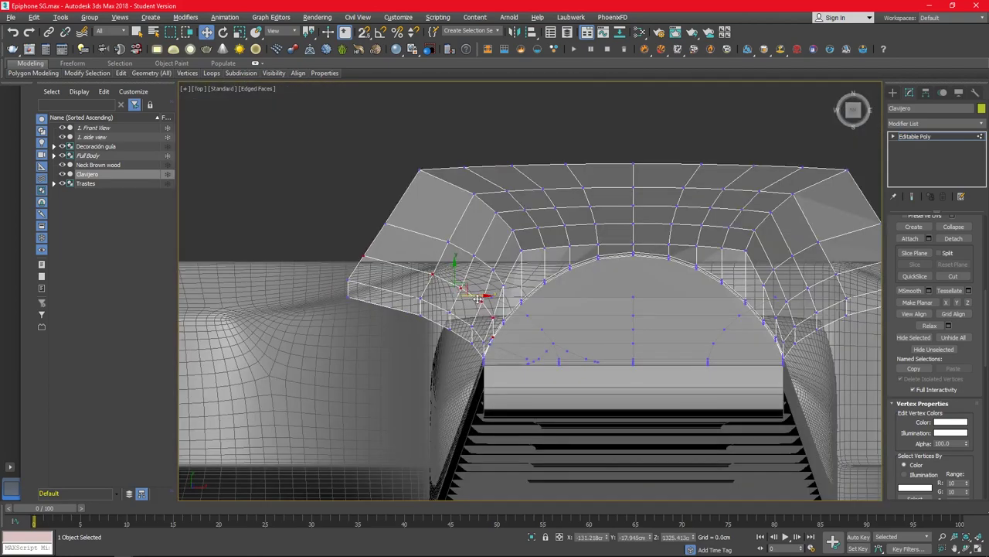
pyautogui.hotkey('alt', 'w')
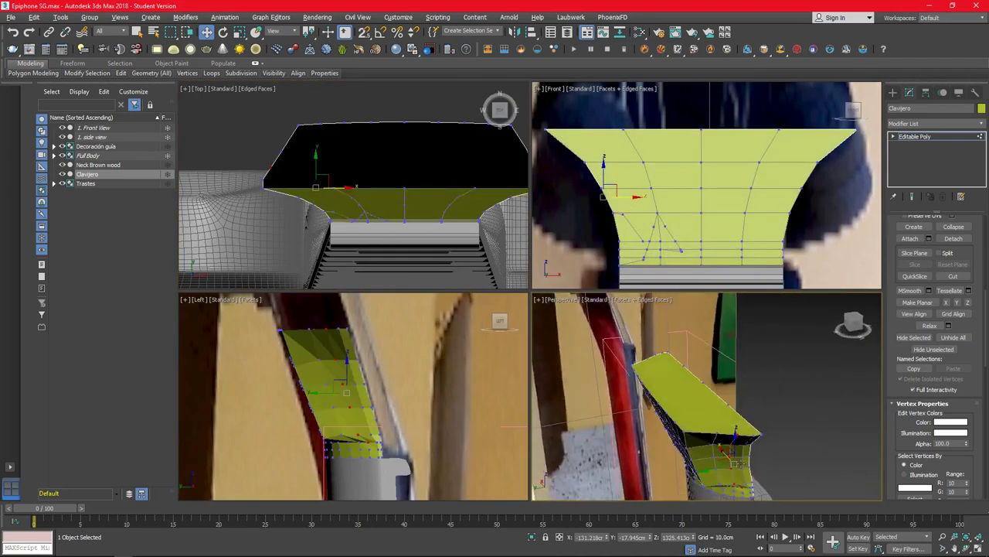
# Step: Select the right and left corner vertices of the headstock top for adjustment
pyautogui.keyDown('alt'); pyautogui.moveTo(696, 402); pyautogui.dragTo(657, 394, button='middle'); pyautogui.keyUp('alt')
pyautogui.moveTo(268, 184); pyautogui.dragTo(252, 184, button='middle')
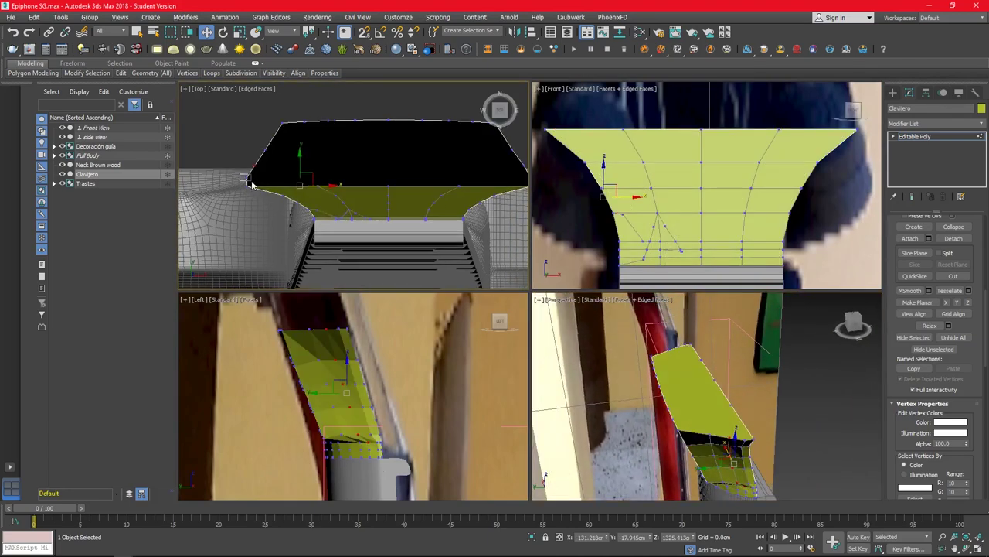
pyautogui.moveTo(433, 177); pyautogui.dragTo(377, 175, button='middle')
pyautogui.click(473, 173)
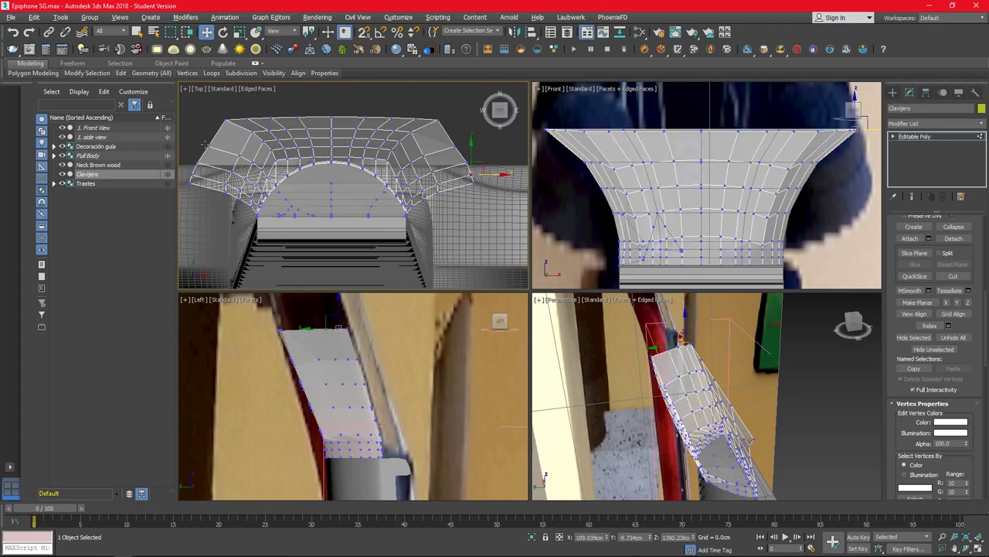
pyautogui.moveTo(219, 154); pyautogui.dragTo(224, 159)
pyautogui.keyDown('alt'); pyautogui.moveTo(224, 159); pyautogui.dragTo(286, 197, button='middle'); pyautogui.keyUp('alt')
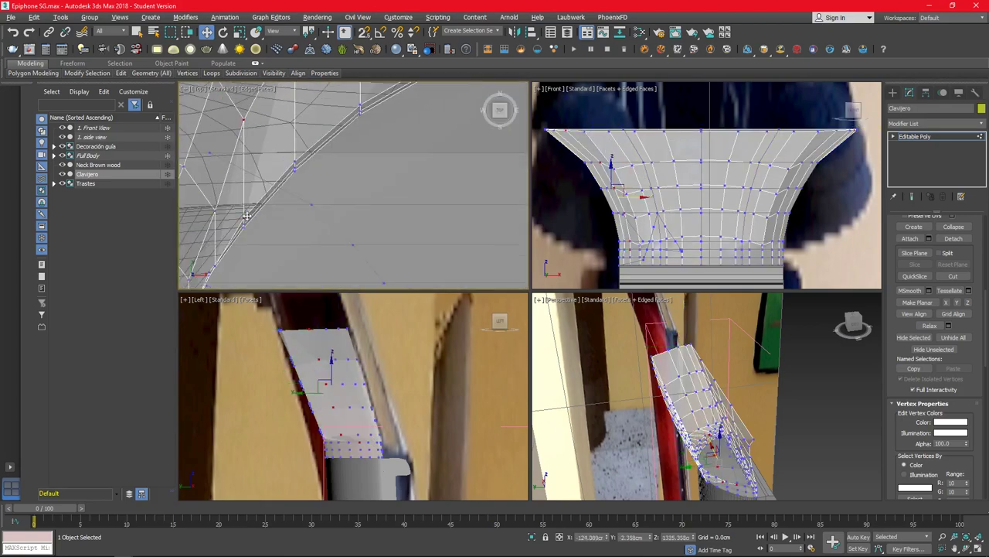
# Step: Select the headstock's front faces and flatten them into one plane with Make Planar
pyautogui.press('4')
pyautogui.hotkey('alt', 'w')
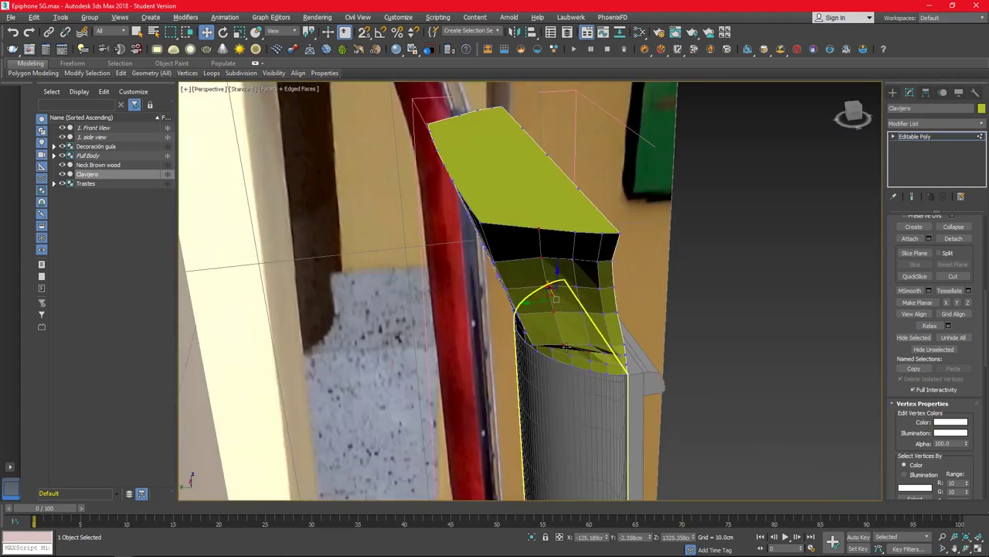
pyautogui.click(533, 269)
pyautogui.keyDown('ctrl'); pyautogui.click(558, 269); pyautogui.keyUp('ctrl')
pyautogui.keyDown('ctrl'); pyautogui.click(607, 270); pyautogui.keyUp('ctrl')
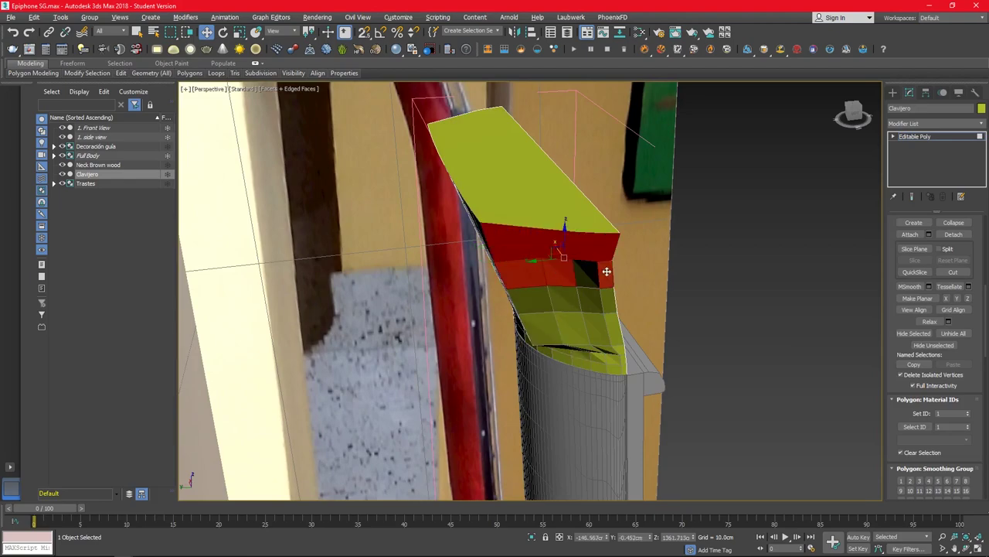
pyautogui.keyDown('ctrl'); pyautogui.click(567, 299); pyautogui.keyUp('ctrl')
pyautogui.keyDown('ctrl'); pyautogui.click(576, 328); pyautogui.keyUp('ctrl')
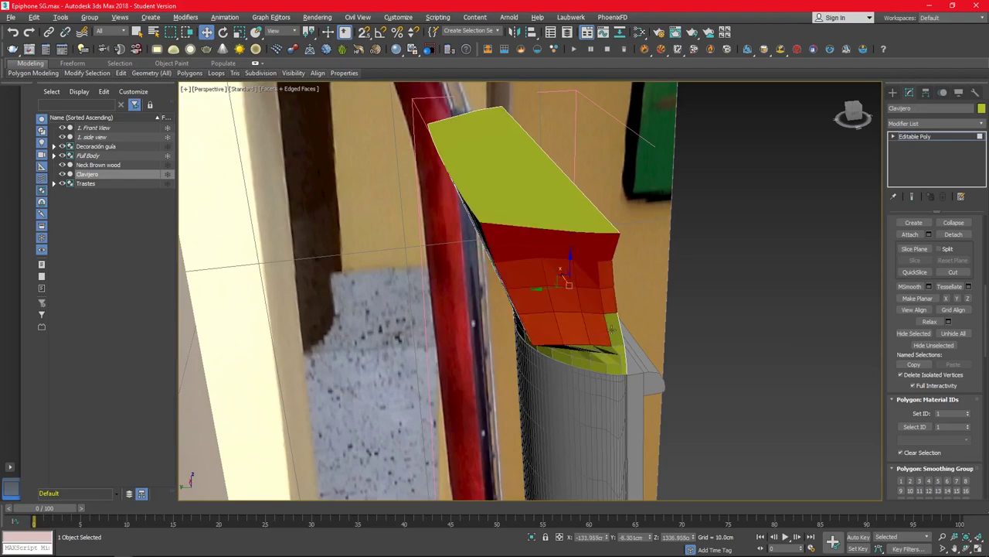
pyautogui.click(931, 300)
pyautogui.keyDown('alt'); pyautogui.moveTo(572, 309); pyautogui.dragTo(584, 335, button='middle'); pyautogui.keyUp('alt')
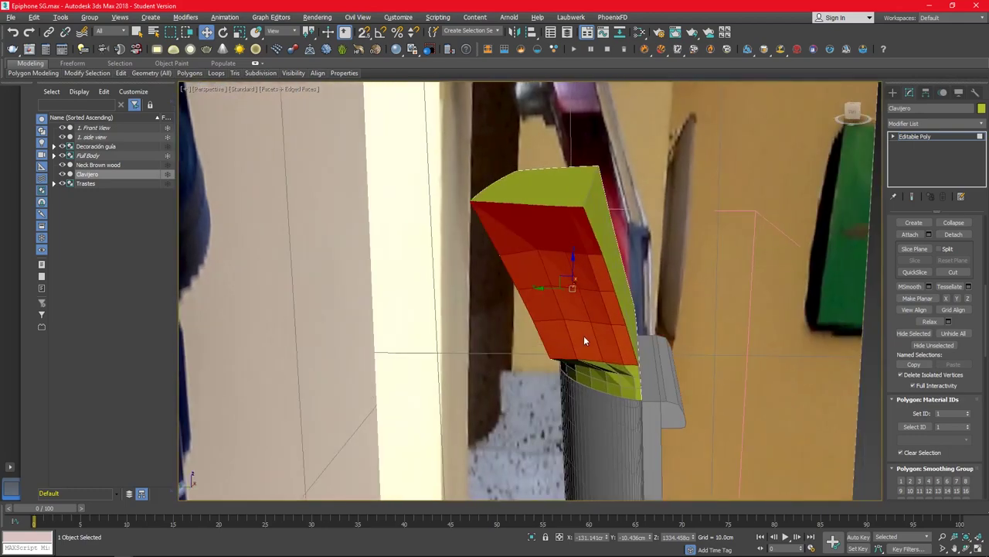
# Step: Add a TurboSmooth modifier to preview the smoothed headstock
pyautogui.click(931, 122)
pyautogui.click(939, 387)
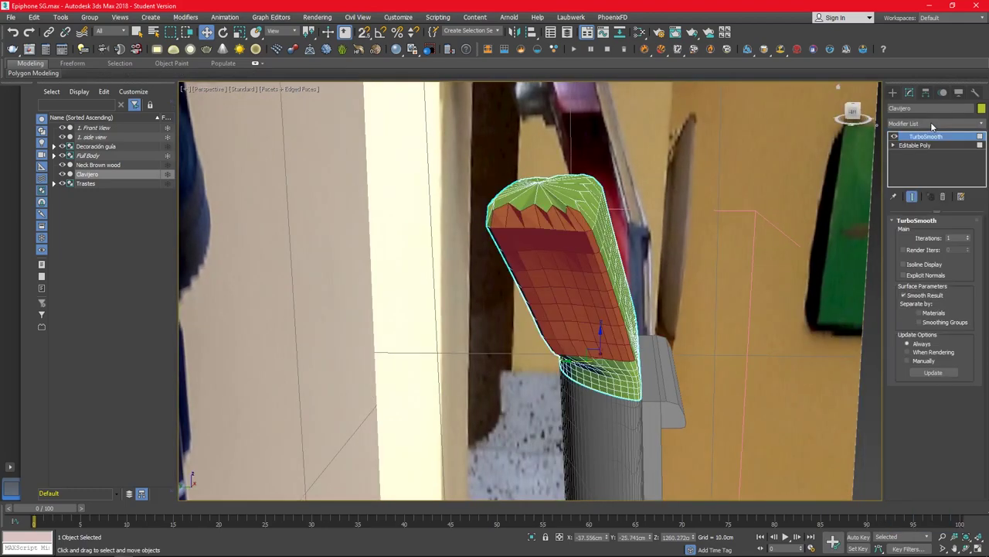
pyautogui.moveTo(691, 246)
pyautogui.keyDown('alt'); pyautogui.mouseDown(button='middle')
pyautogui.moveTo(502, 287)
pyautogui.moveTo(449, 239)
pyautogui.moveTo(379, 285)
pyautogui.mouseUp(button='middle'); pyautogui.keyUp('alt')
# Step: Move Editable Poly vertices to close the dark gap above the neck collar
pyautogui.click(915, 146)
pyautogui.click(908, 232)
pyautogui.scroll(5, 546, 345)
pyautogui.scroll(-2, 547, 270)
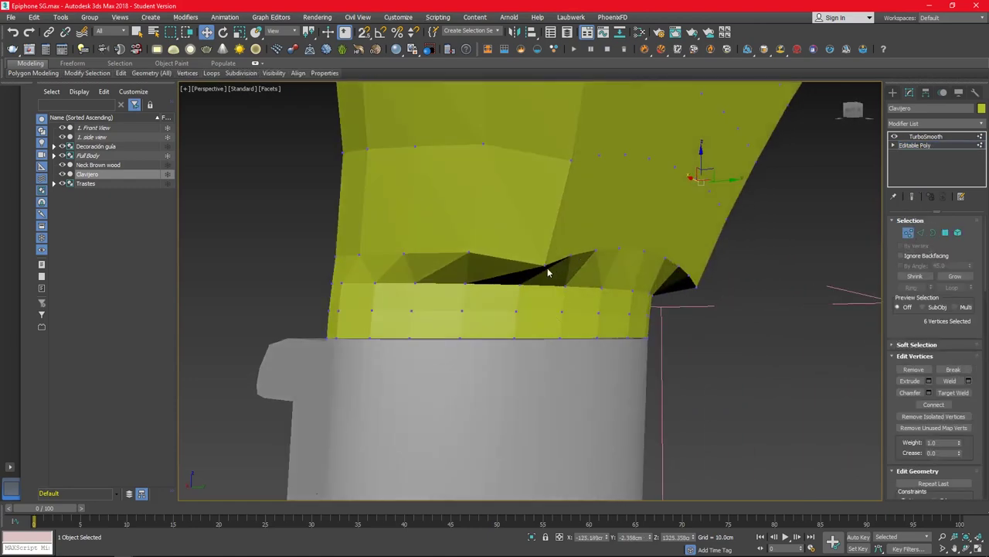
pyautogui.keyDown('alt'); pyautogui.moveTo(695, 288); pyautogui.dragTo(638, 278, button='middle'); pyautogui.keyUp('alt')
pyautogui.moveTo(638, 278); pyautogui.dragTo(596, 248)
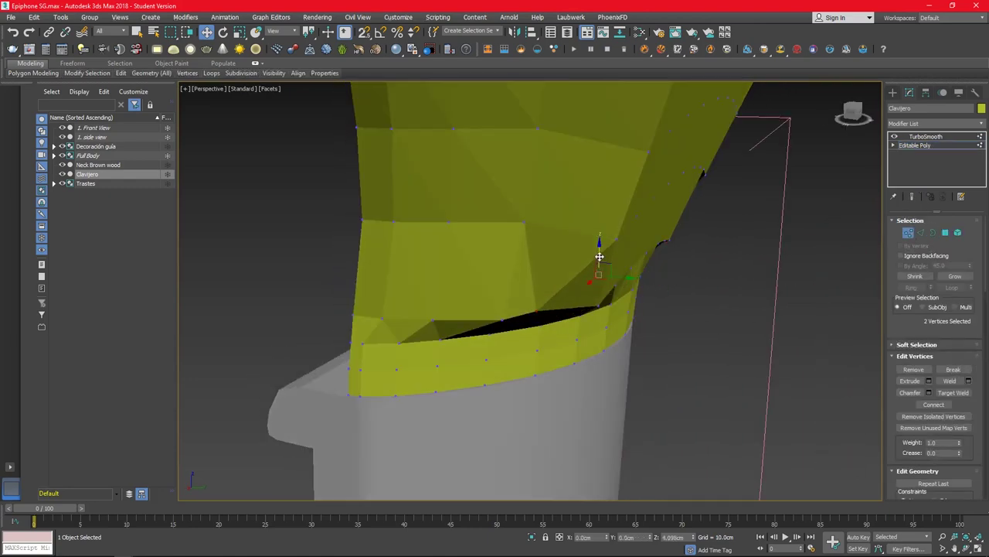
pyautogui.keyDown('alt'); pyautogui.moveTo(596, 248); pyautogui.dragTo(585, 275, button='middle'); pyautogui.keyUp('alt')
pyautogui.moveTo(585, 276); pyautogui.dragTo(623, 280)
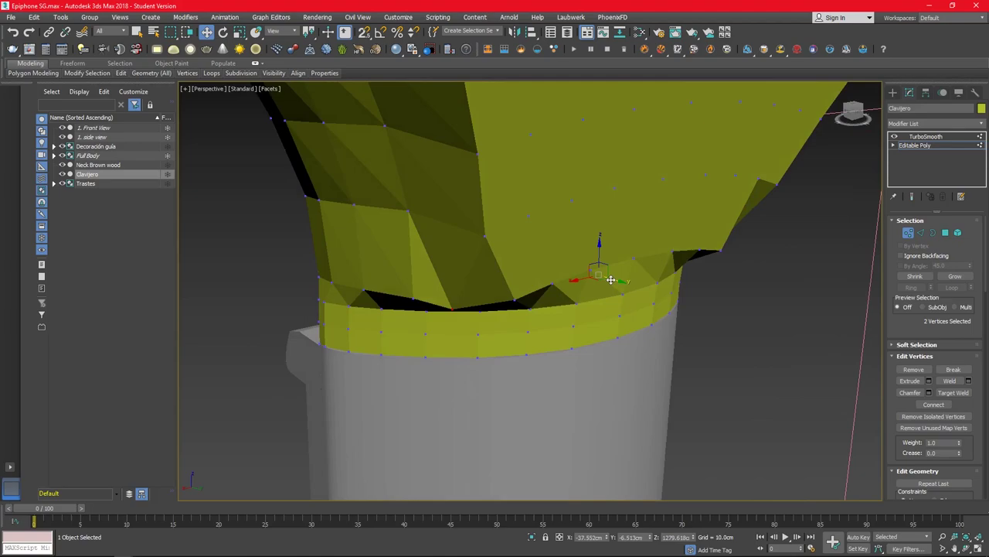
pyautogui.keyDown('alt'); pyautogui.moveTo(624, 281); pyautogui.dragTo(609, 291, button='middle'); pyautogui.keyUp('alt')
pyautogui.press('l')
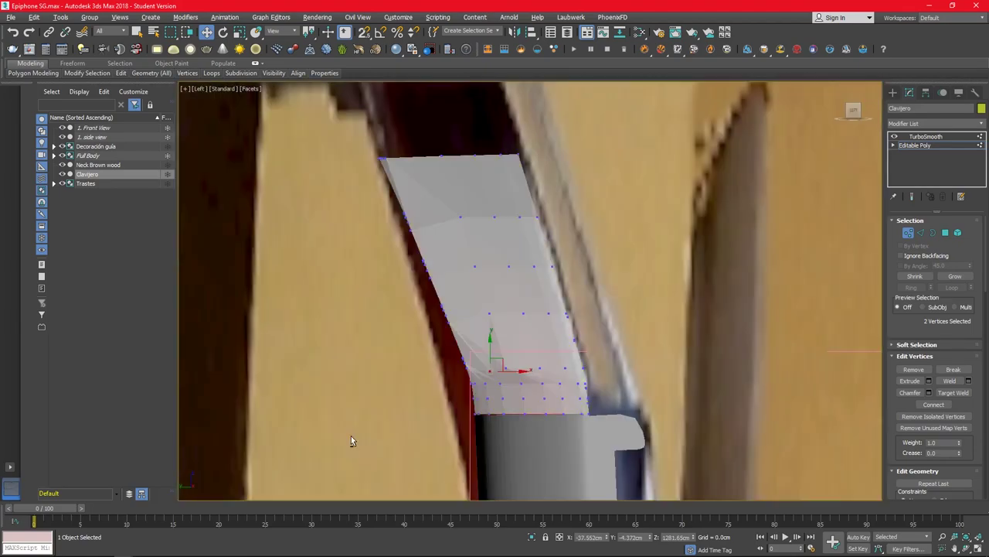
pyautogui.press('p')
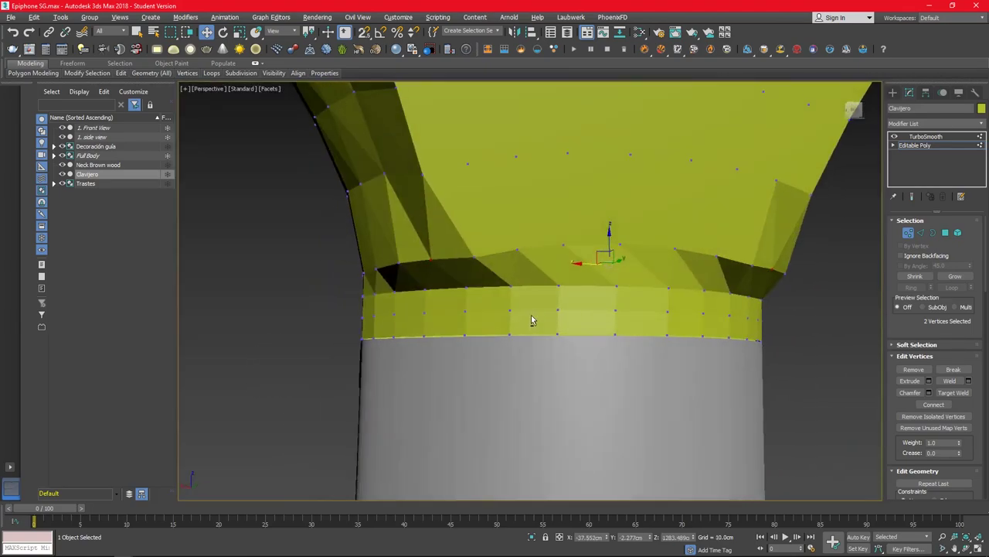
# Step: Reshape the collar-edge vertices at the collar's corner to smooth the join
pyautogui.keyDown('alt'); pyautogui.moveTo(530, 320); pyautogui.dragTo(503, 258, button='middle'); pyautogui.keyUp('alt')
pyautogui.scroll(2, 690, 308)
pyautogui.scroll(3, 690, 307)
pyautogui.scroll(-3, 719, 309)
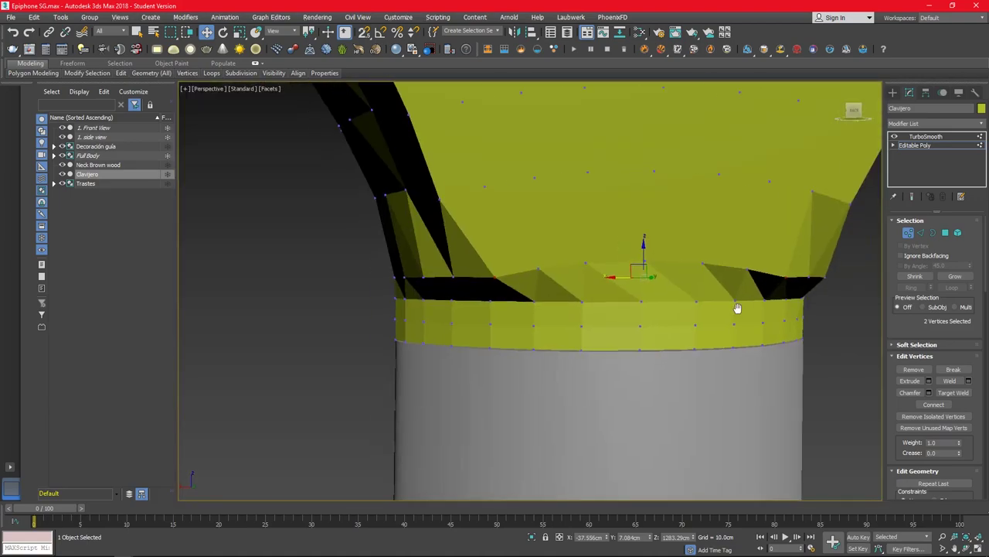
pyautogui.keyDown('alt'); pyautogui.moveTo(740, 309); pyautogui.dragTo(804, 286, button='middle'); pyautogui.keyUp('alt')
pyautogui.keyDown('alt'); pyautogui.moveTo(645, 278); pyautogui.dragTo(634, 278, button='middle'); pyautogui.keyUp('alt')
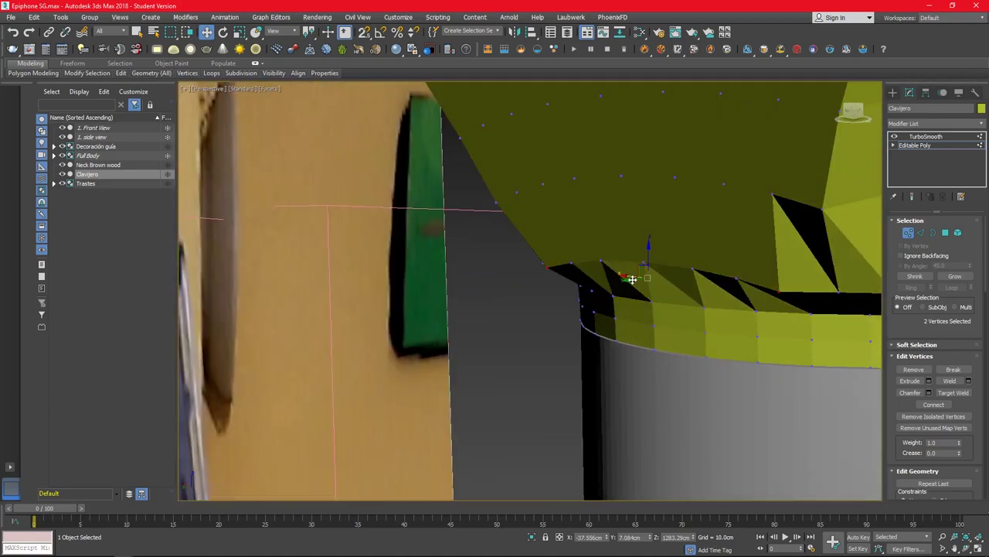
pyautogui.moveTo(634, 278); pyautogui.dragTo(647, 282)
# Step: Inspect the TurboSmooth result, then delete the TurboSmooth modifier
pyautogui.click(920, 137)
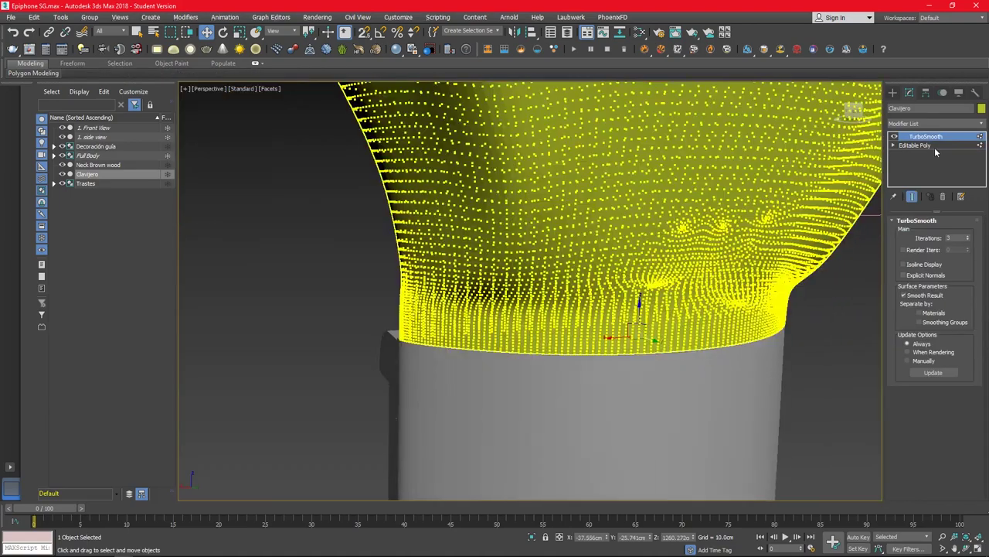
pyautogui.moveTo(696, 309)
pyautogui.keyDown('alt'); pyautogui.mouseDown(button='middle')
pyautogui.moveTo(760, 285)
pyautogui.moveTo(812, 166)
pyautogui.mouseUp(button='middle'); pyautogui.keyUp('alt')
pyautogui.click(915, 145)
pyautogui.click(920, 136)
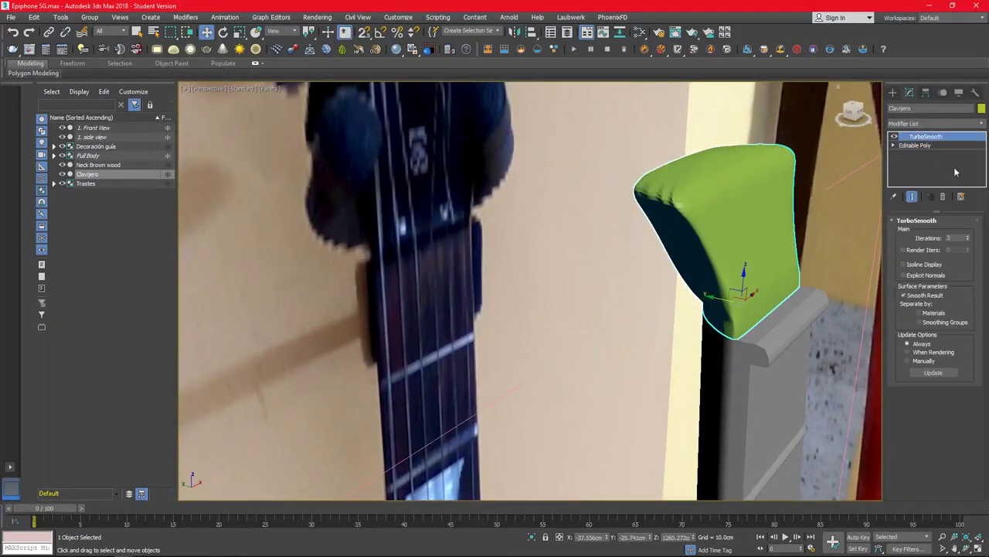
# Step: Select the headstock's top face in Polygon mode
pyautogui.click(945, 198)
pyautogui.press('4')
pyautogui.click(755, 216)
pyautogui.moveTo(742, 194)
pyautogui.keyDown('alt'); pyautogui.mouseDown(button='middle')
pyautogui.moveTo(755, 215)
pyautogui.moveTo(711, 278)
pyautogui.mouseUp(button='middle'); pyautogui.keyUp('alt')
pyautogui.scroll(-5, 935, 348)
# Step: Shrink the '1. side view' reference photo plane slightly with Non-uniform Scale
pyautogui.hotkey('alt', 'w')
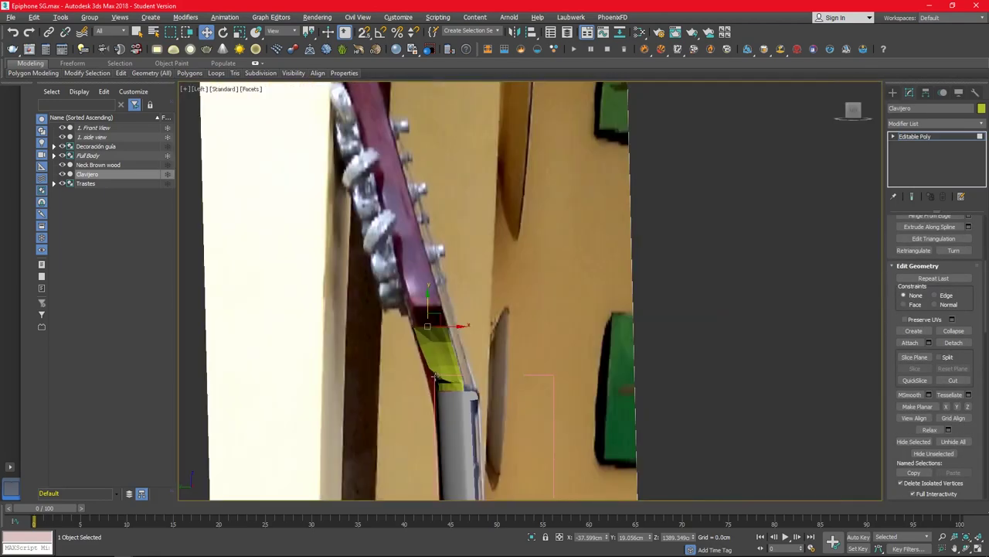
pyautogui.scroll(-3, 399, 385)
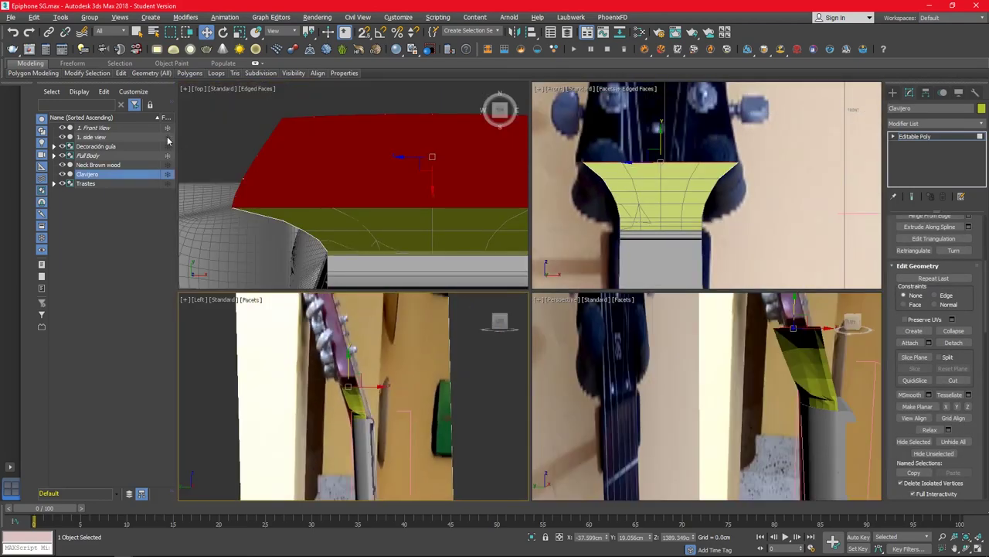
pyautogui.scroll(-3, 413, 381)
pyautogui.hotkey('alt', 'w')
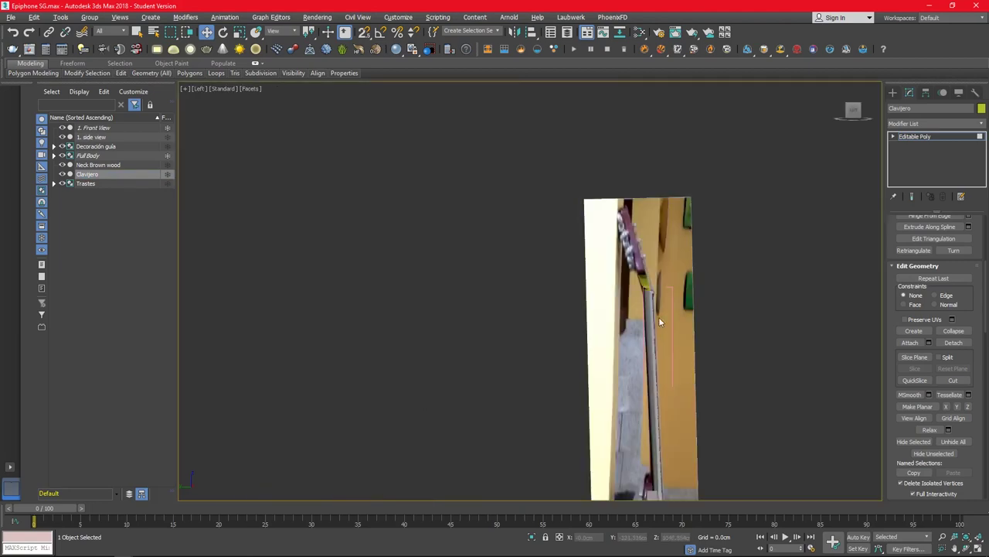
pyautogui.click(647, 413)
pyautogui.press('r')
pyautogui.moveTo(671, 423); pyautogui.dragTo(653, 418)
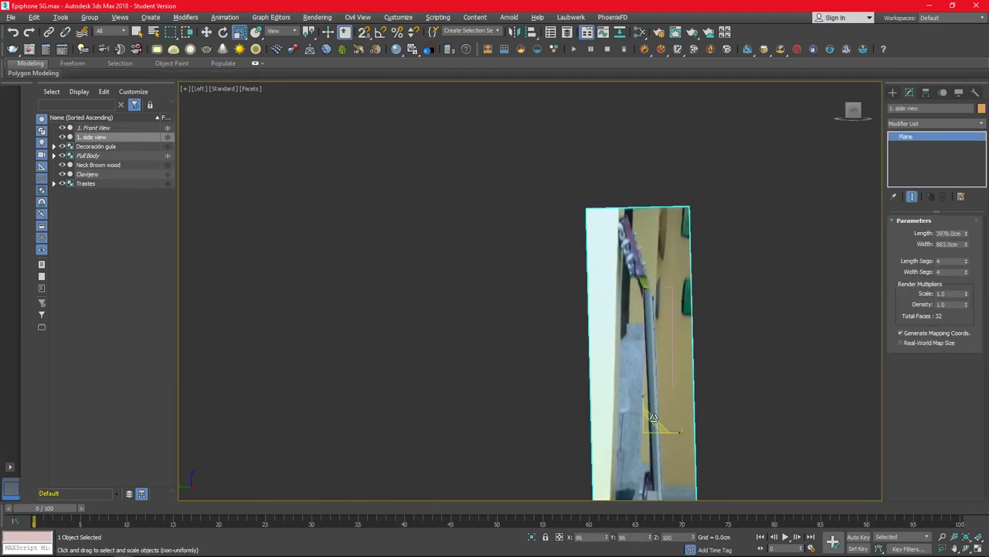
# Step: Move the side-view photo up so its neck lines up with the Clavijero
pyautogui.click(646, 283)
pyautogui.click(664, 409)
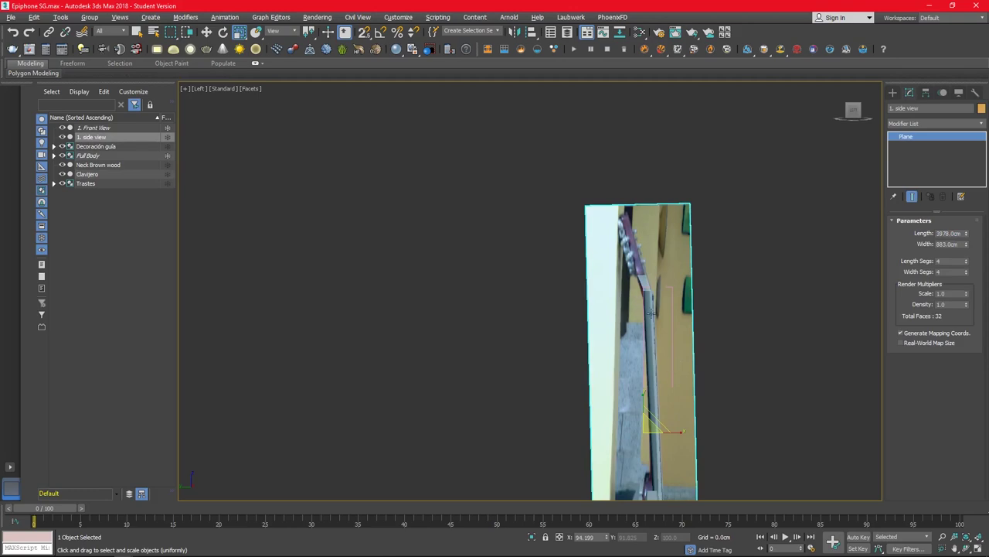
pyautogui.press('w')
pyautogui.scroll(5, 647, 282)
pyautogui.scroll(-4, 710, 307)
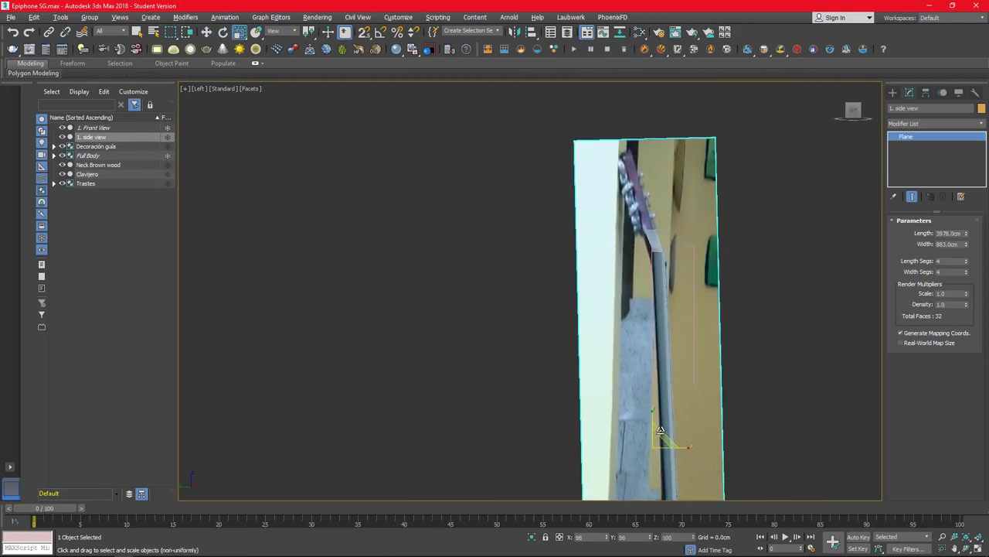
pyautogui.moveTo(656, 416); pyautogui.dragTo(660, 404)
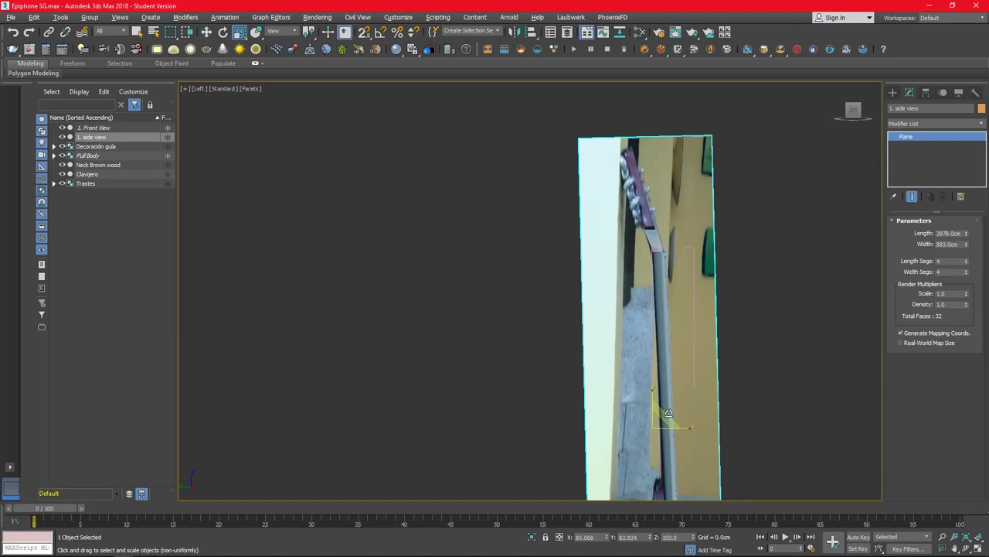
pyautogui.moveTo(660, 404); pyautogui.dragTo(655, 400)
# Step: Raise the side-view photo a little more and toggle its see-through display
pyautogui.hotkey('alt', 'w')
pyautogui.hotkey('alt', 'w')
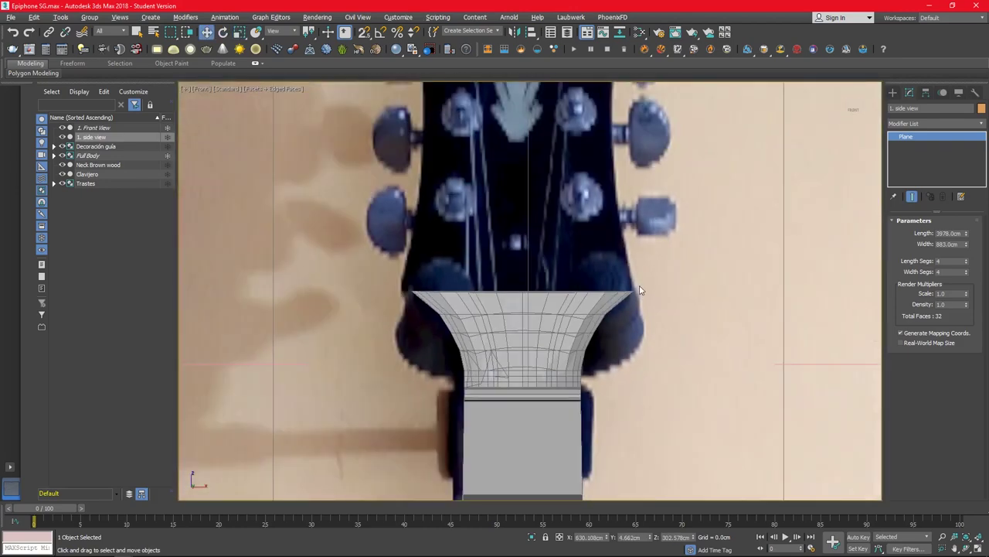
pyautogui.hotkey('alt', 'w')
pyautogui.scroll(5, 464, 371)
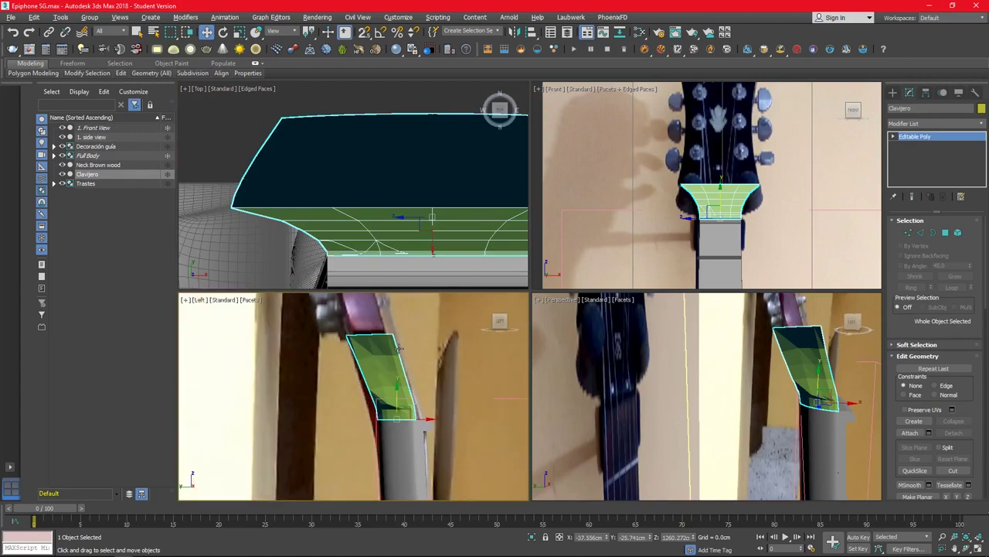
pyautogui.scroll(-3, 715, 402)
pyautogui.scroll(5, 714, 402)
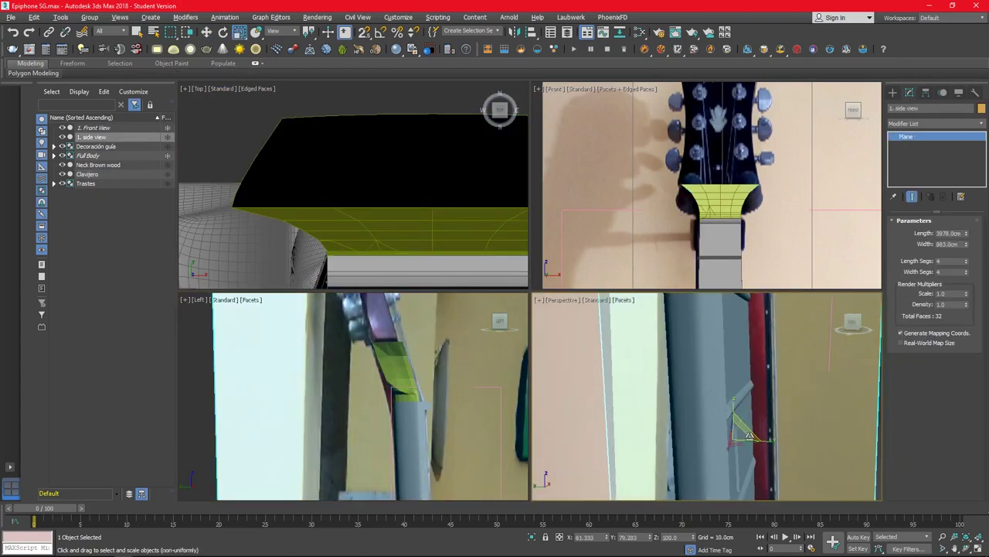
pyautogui.press('w')
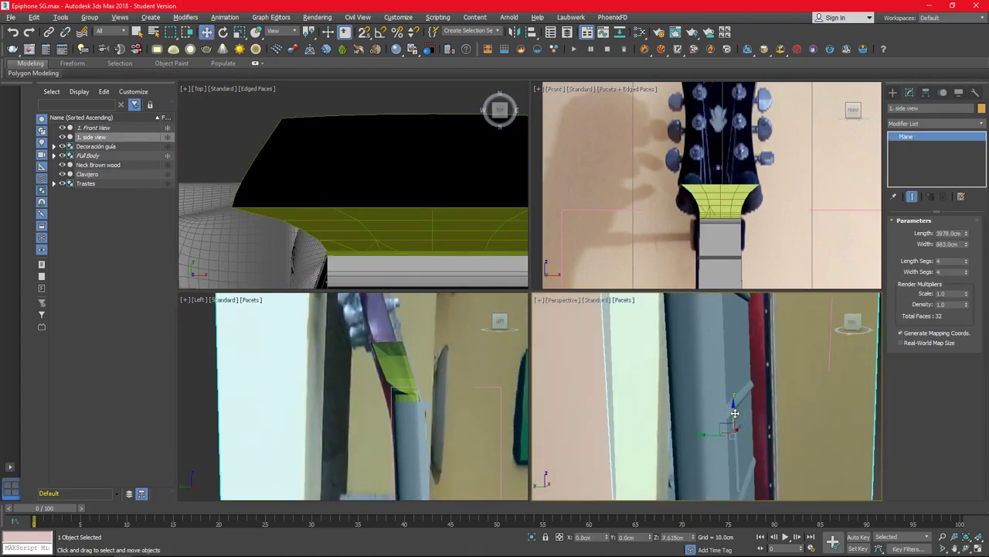
pyautogui.moveTo(744, 402); pyautogui.dragTo(740, 397)
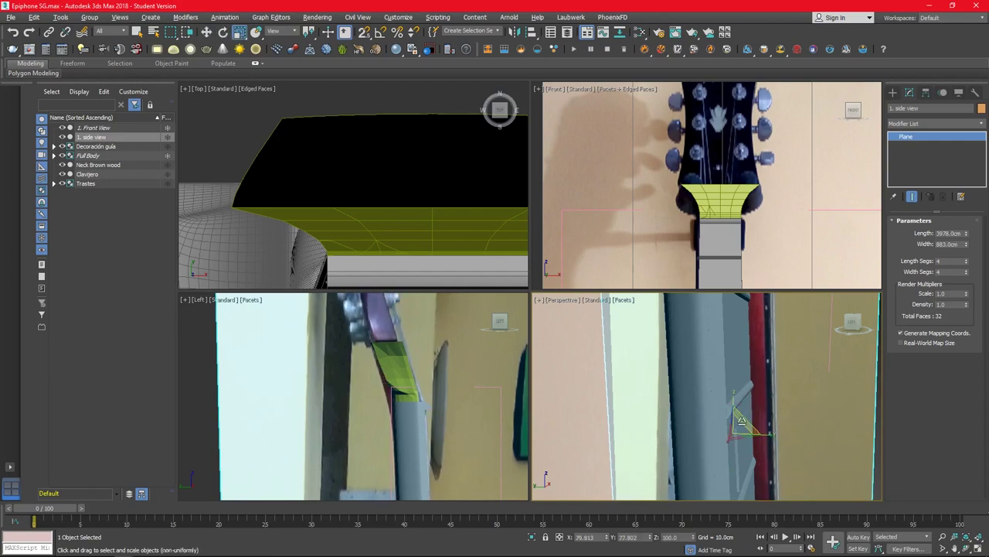
pyautogui.scroll(-3, 740, 396)
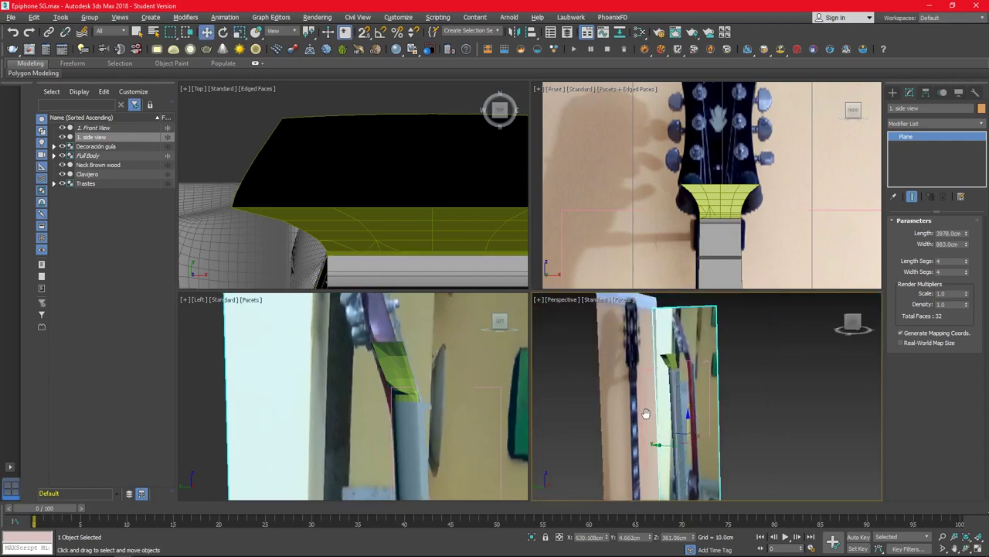
pyautogui.hotkey('alt', 'x')
pyautogui.scroll(3, 672, 400)
# Step: Pick the headstock's top face, then slide the side-view photo to align with the headstock
pyautogui.click(672, 399)
pyautogui.press('4')
pyautogui.click(664, 412)
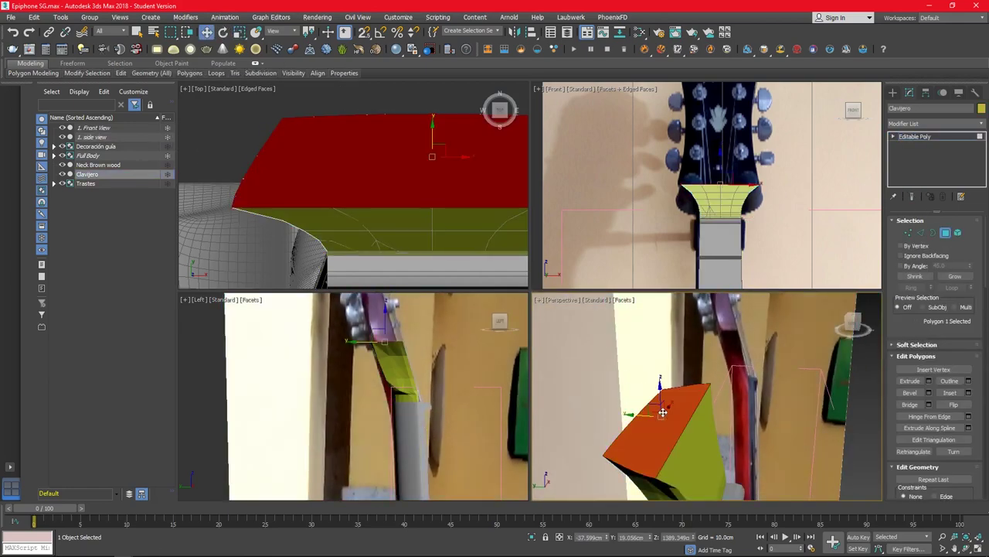
pyautogui.hotkey('alt', 'w')
pyautogui.scroll(2, 634, 376)
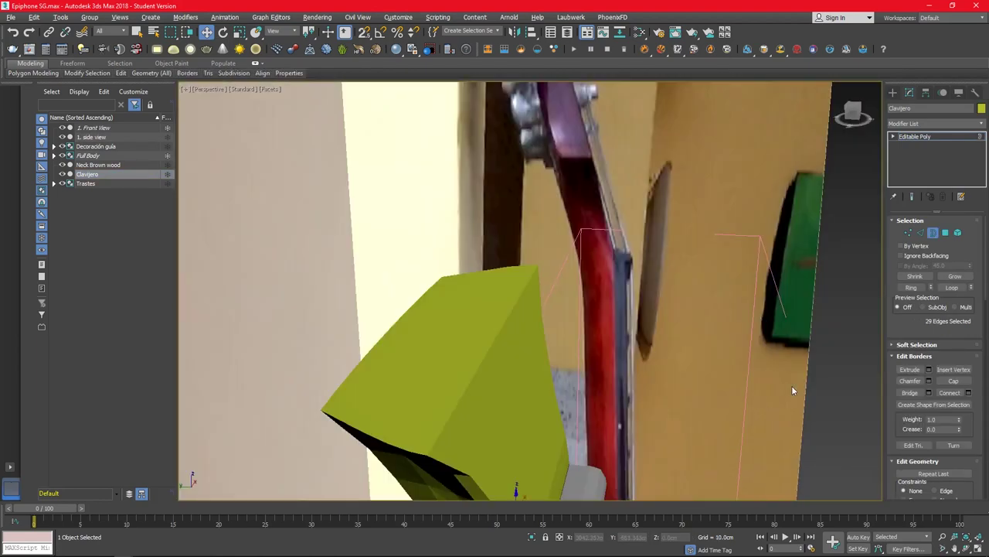
pyautogui.click(791, 384)
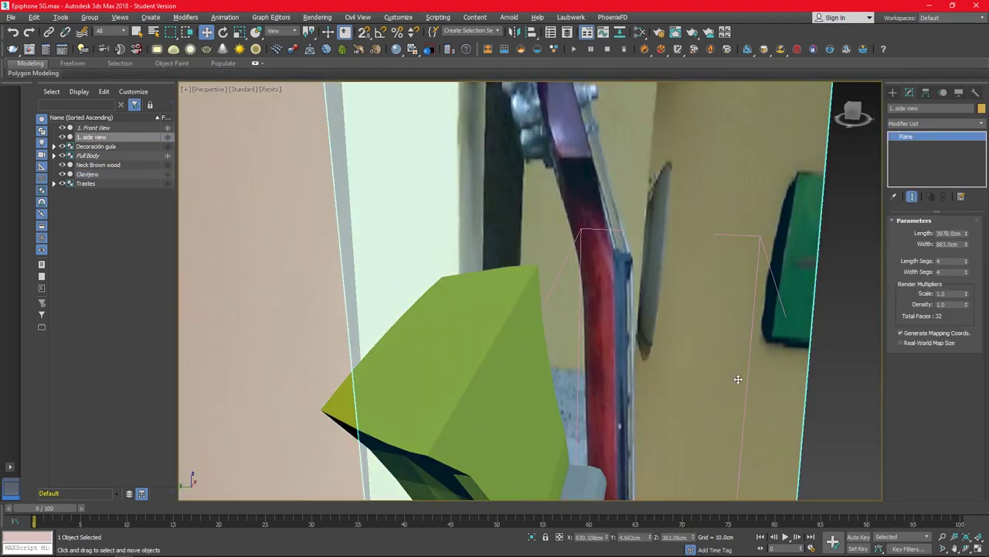
pyautogui.hotkey('alt', 'w')
pyautogui.moveTo(736, 423); pyautogui.dragTo(706, 419)
# Step: Move the Clavijero's left-edge vertices in the Left view to follow the photo's headstock outline
pyautogui.click(399, 407)
pyautogui.hotkey('alt', 'w')
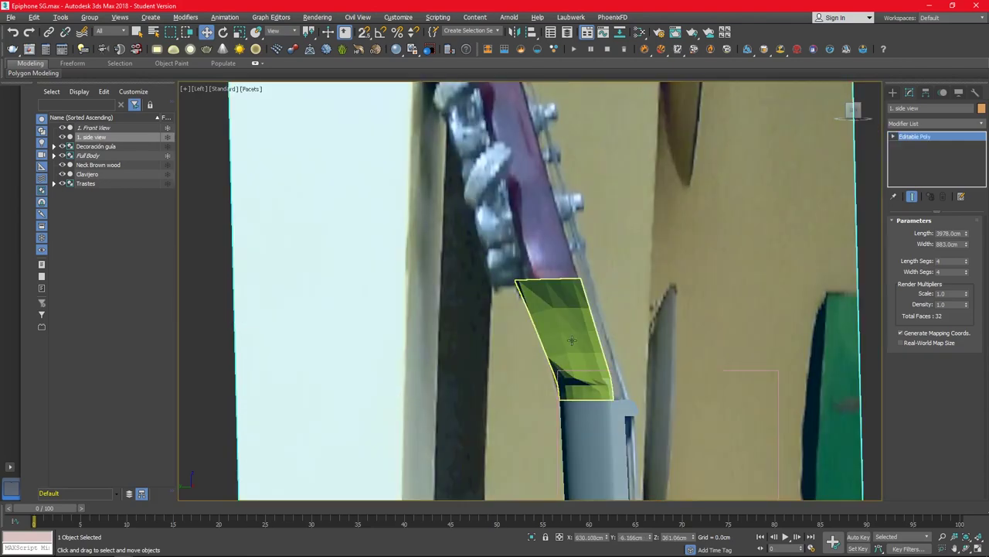
pyautogui.press('1')
pyautogui.scroll(4, 488, 248)
pyautogui.moveTo(548, 303); pyautogui.dragTo(549, 304)
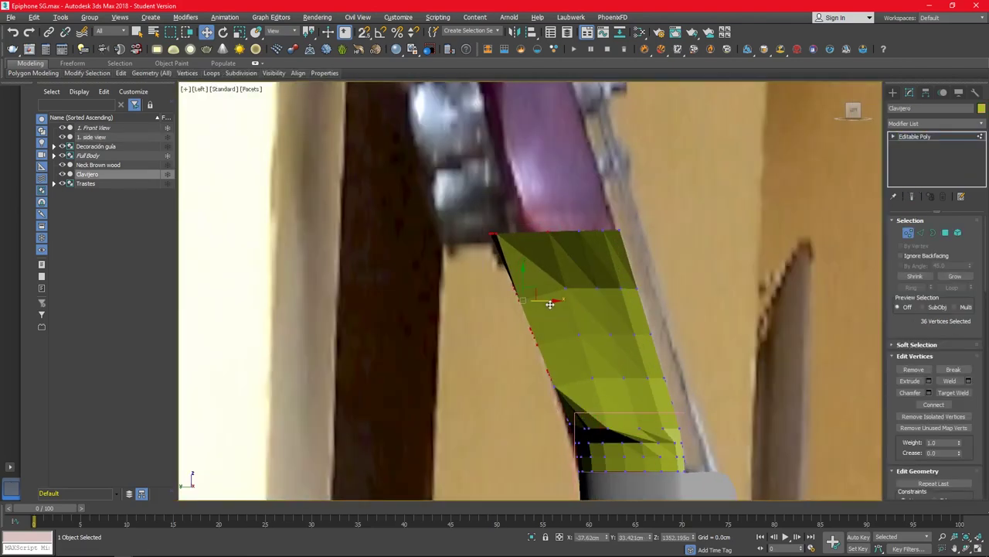
pyautogui.moveTo(576, 425)
pyautogui.mouseDown()
pyautogui.moveTo(557, 327)
pyautogui.moveTo(552, 435)
pyautogui.mouseUp()
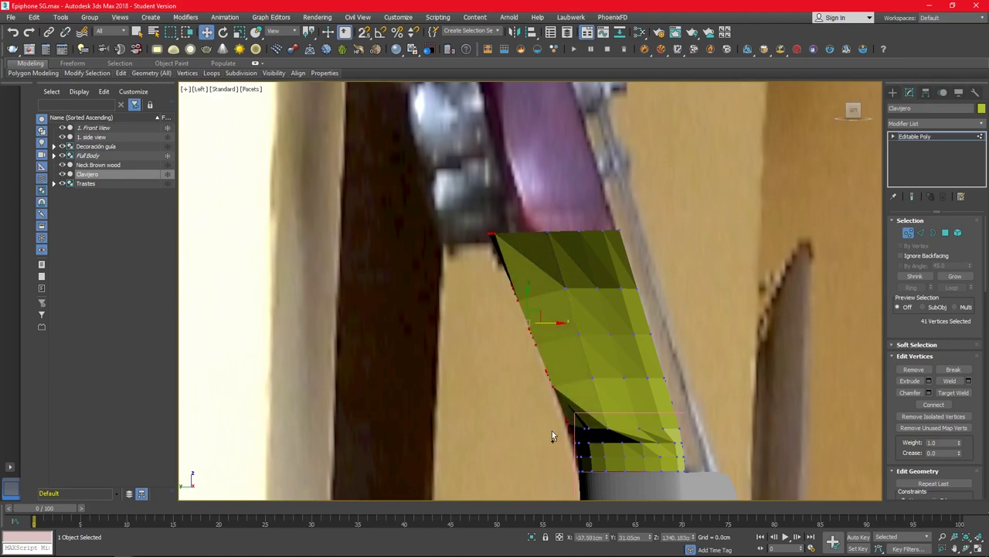
pyautogui.moveTo(547, 309); pyautogui.dragTo(541, 313)
pyautogui.moveTo(545, 362); pyautogui.dragTo(563, 386)
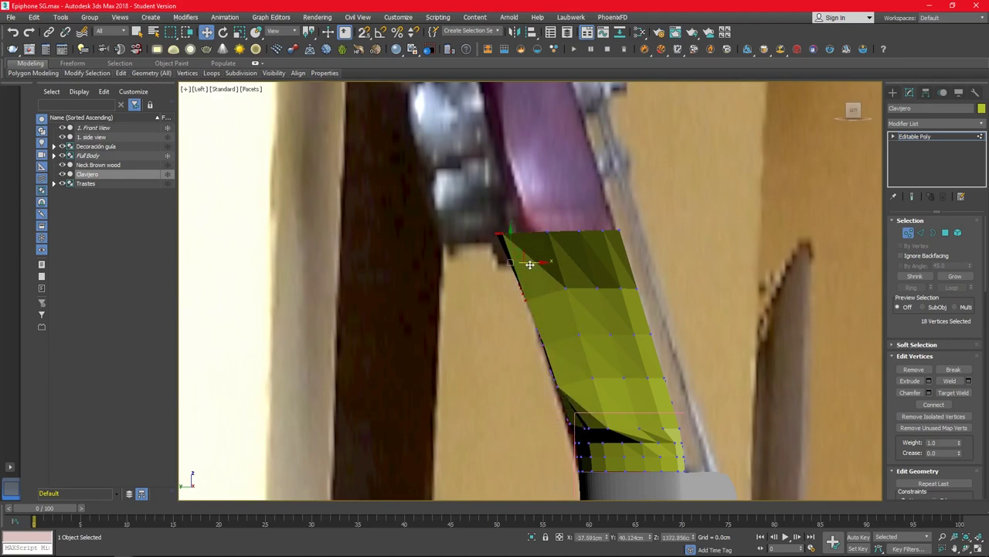
pyautogui.moveTo(530, 265); pyautogui.dragTo(507, 290)
# Step: Hide the '1. Front View' photo and select vertices on the headstock's flared edge
pyautogui.hotkey('alt', 'w')
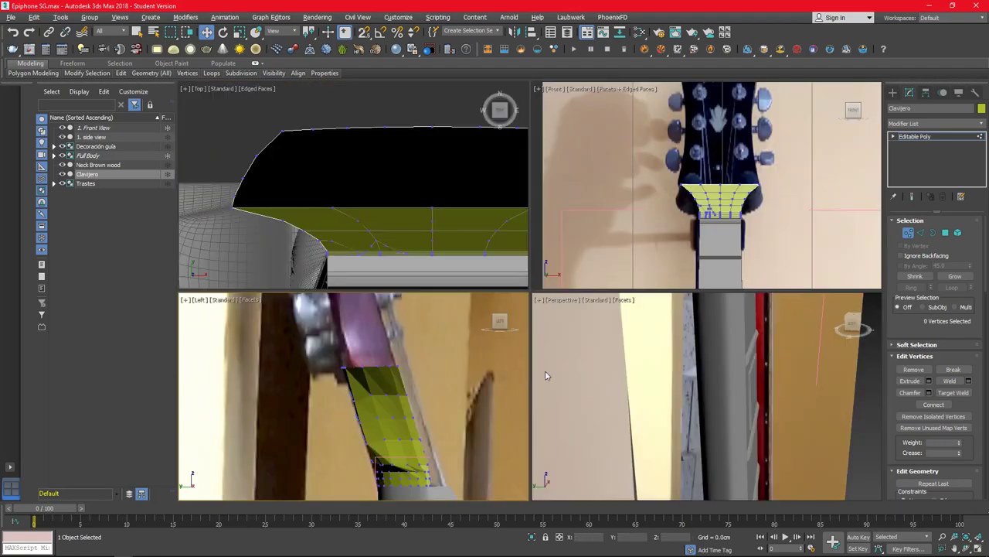
pyautogui.click(545, 370)
pyautogui.hotkey('alt', 'w')
pyautogui.scroll(-3, 574, 336)
pyautogui.click(62, 128)
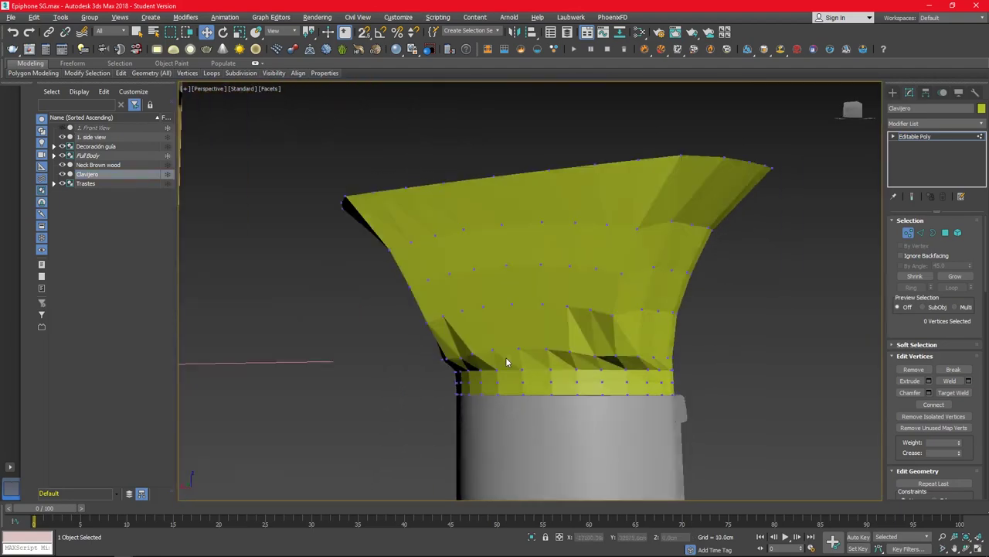
pyautogui.keyDown('alt'); pyautogui.moveTo(503, 348); pyautogui.dragTo(540, 364, button='middle'); pyautogui.keyUp('alt')
pyautogui.click(540, 364)
pyautogui.keyDown('alt'); pyautogui.moveTo(466, 360); pyautogui.dragTo(449, 375, button='middle'); pyautogui.keyUp('alt')
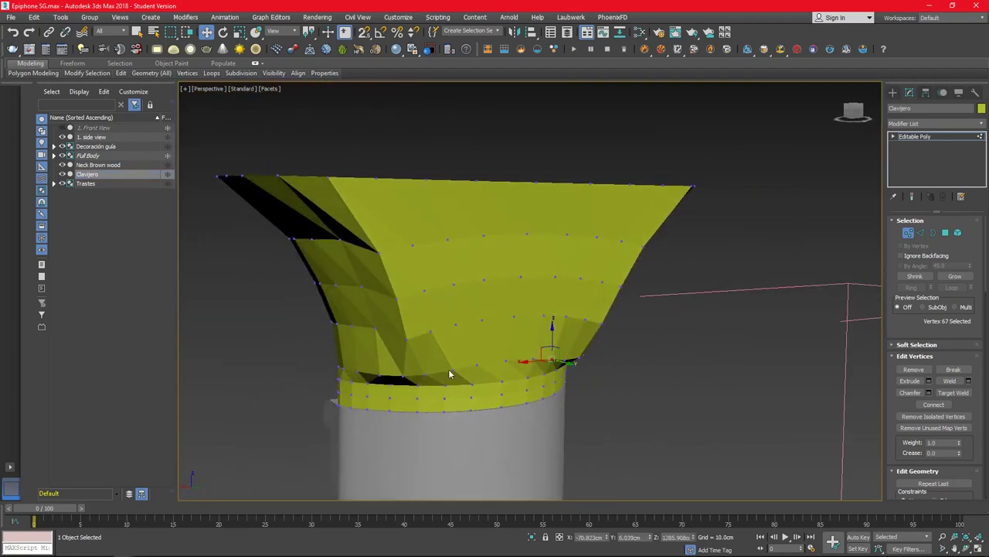
pyautogui.keyDown('ctrl'); pyautogui.click(597, 323); pyautogui.keyUp('ctrl')
pyautogui.keyDown('alt'); pyautogui.moveTo(596, 323); pyautogui.dragTo(501, 335, button='middle'); pyautogui.keyUp('alt')
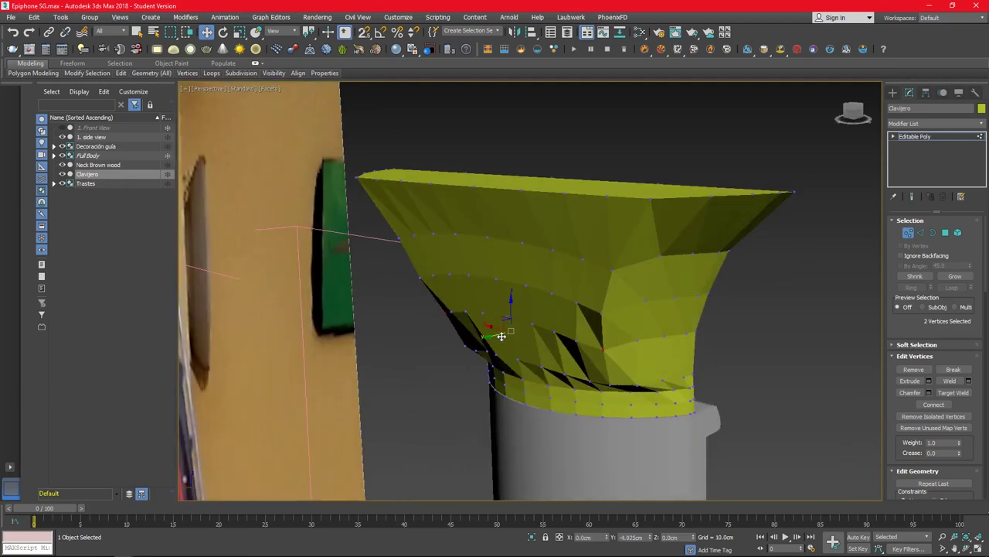
pyautogui.keyDown('ctrl'); pyautogui.click(491, 331); pyautogui.keyUp('ctrl')
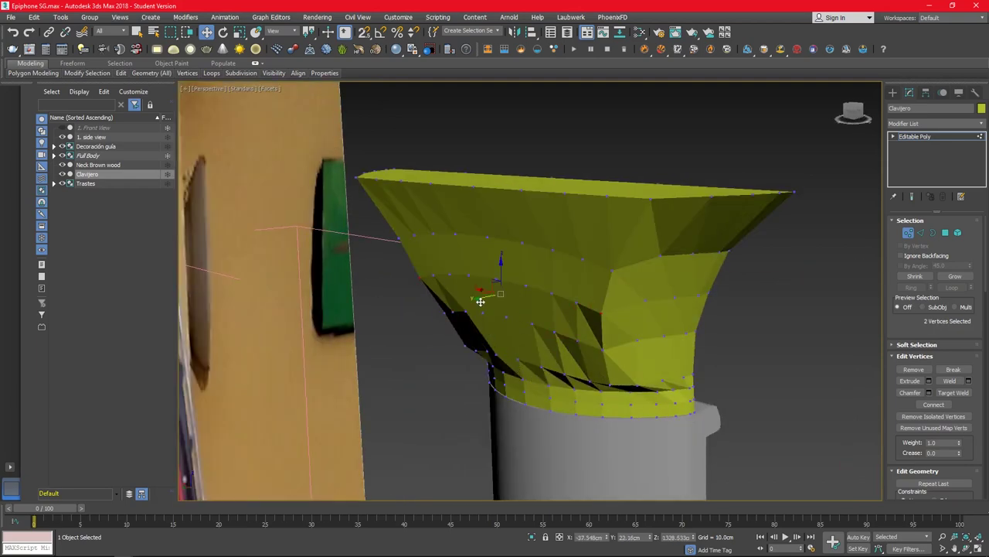
# Step: Select the headstock's top face and unhide the '1. Front View' photo
pyautogui.moveTo(481, 302)
pyautogui.keyDown('alt'); pyautogui.mouseDown(button='middle')
pyautogui.moveTo(705, 329)
pyautogui.moveTo(639, 335)
pyautogui.moveTo(503, 265)
pyautogui.mouseUp(button='middle'); pyautogui.keyUp('alt')
pyautogui.press('4')
pyautogui.click(503, 266)
pyautogui.hotkey('alt', 'w')
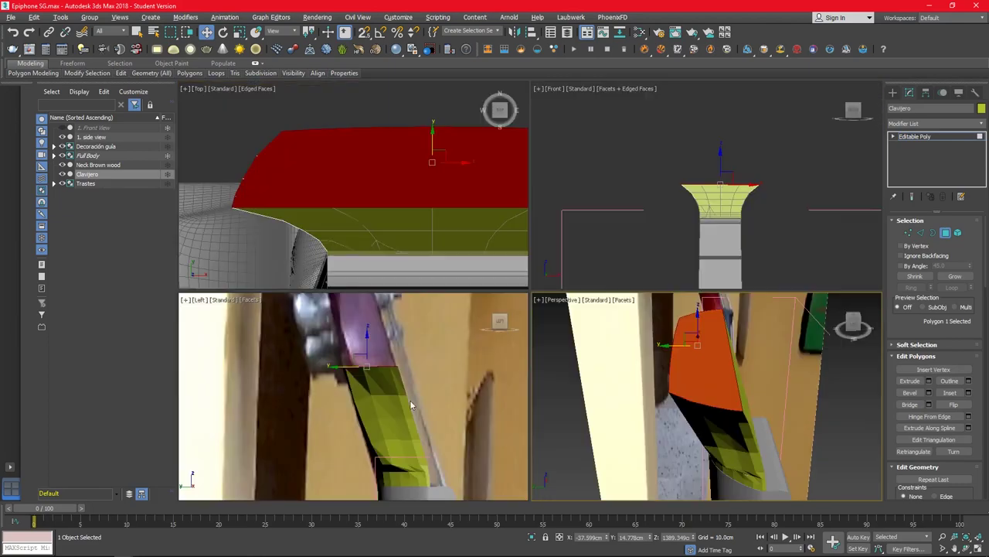
pyautogui.hotkey('alt', 'w')
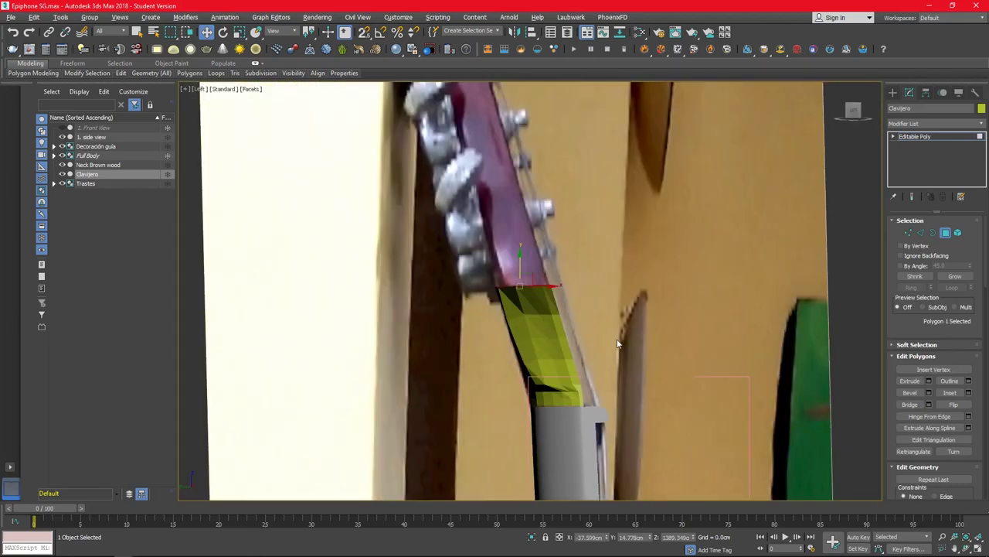
pyautogui.hotkey('alt', 'w')
pyautogui.click(64, 129)
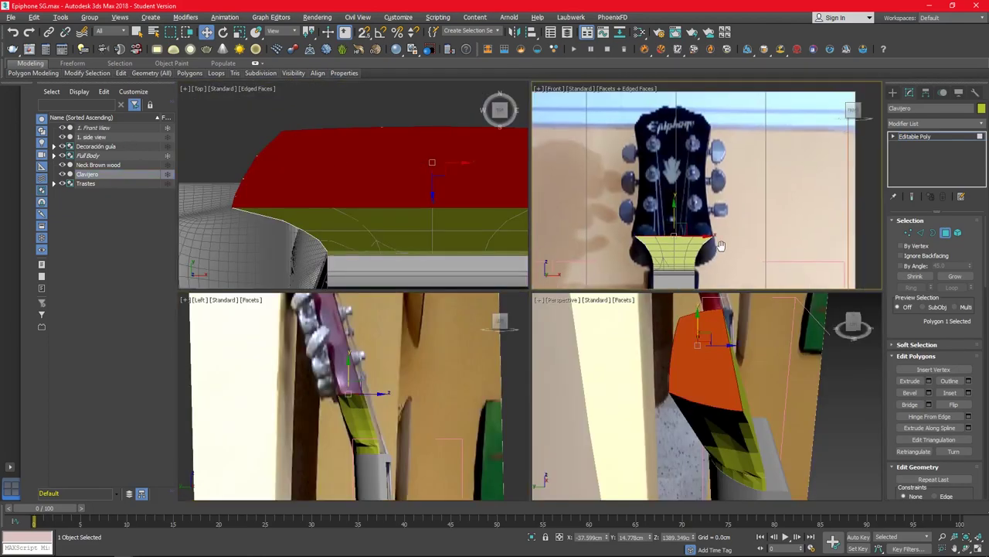
# Step: Extrude the top face up to the top of the guitar head in the Front view
pyautogui.click(928, 381)
pyautogui.hotkey('alt', 'w')
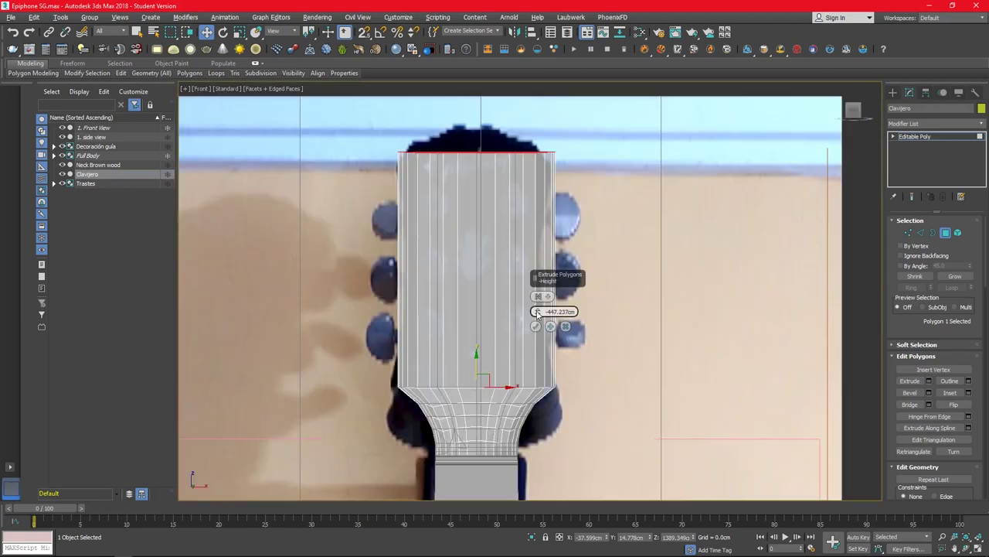
pyautogui.moveTo(541, 298); pyautogui.dragTo(541, 292)
pyautogui.click(535, 326)
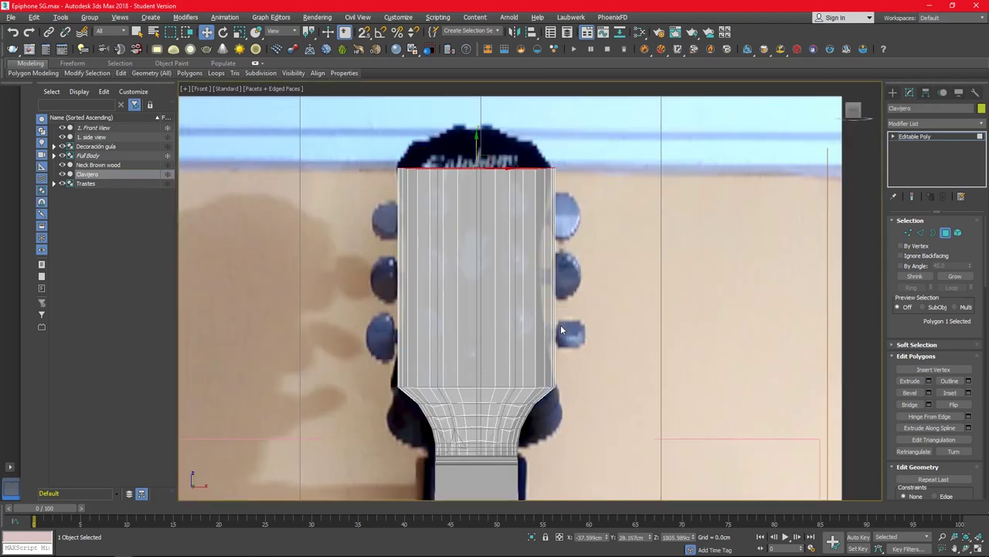
pyautogui.press('p')
pyautogui.moveTo(660, 349)
pyautogui.keyDown('alt'); pyautogui.mouseDown(button='middle')
pyautogui.moveTo(657, 324)
pyautogui.moveTo(623, 285)
pyautogui.moveTo(611, 357)
pyautogui.moveTo(541, 341)
pyautogui.mouseUp(button='middle'); pyautogui.keyUp('alt')
pyautogui.hotkey('alt', 'w')
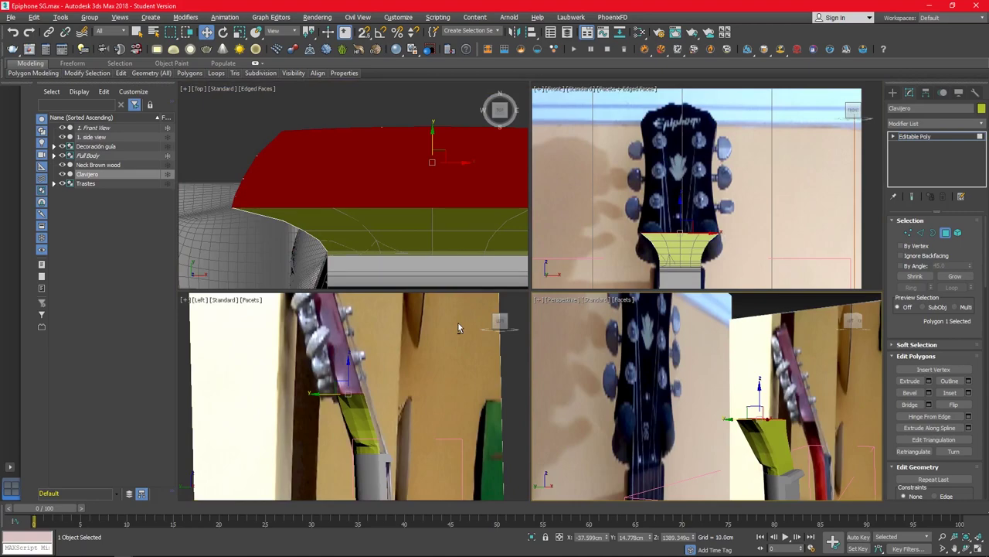
# Step: Switch to Vertex mode and show edged faces on the shaded headstock
pyautogui.scroll(3, 696, 255)
pyautogui.press('1')
pyautogui.scroll(2, 718, 278)
pyautogui.scroll(5, 765, 433)
pyautogui.press('F4')
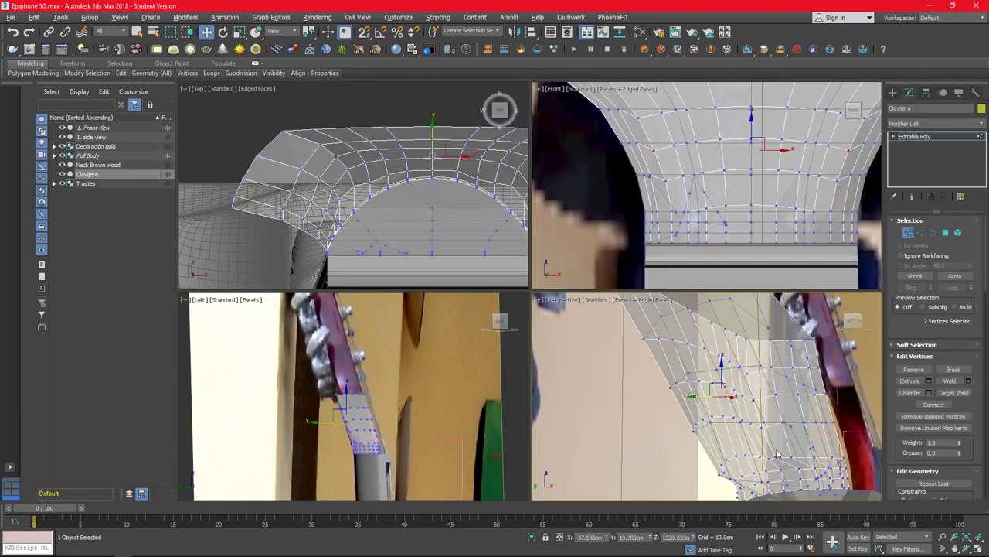
pyautogui.click(370, 407)
pyautogui.press('F4')
pyautogui.scroll(3, 720, 379)
pyautogui.moveTo(633, 397); pyautogui.dragTo(564, 387)
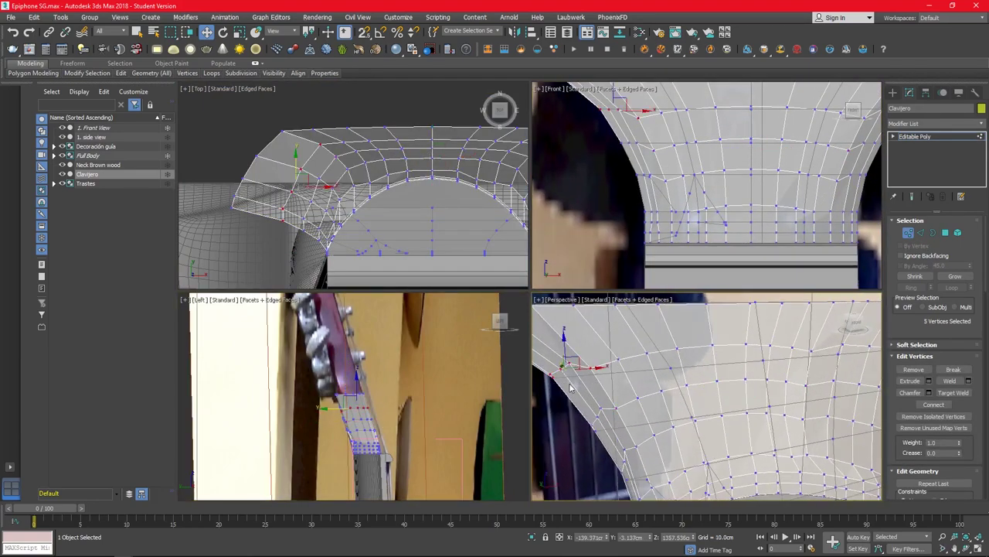
pyautogui.scroll(-3, 654, 224)
pyautogui.scroll(-3, 977, 417)
pyautogui.scroll(-3, 966, 415)
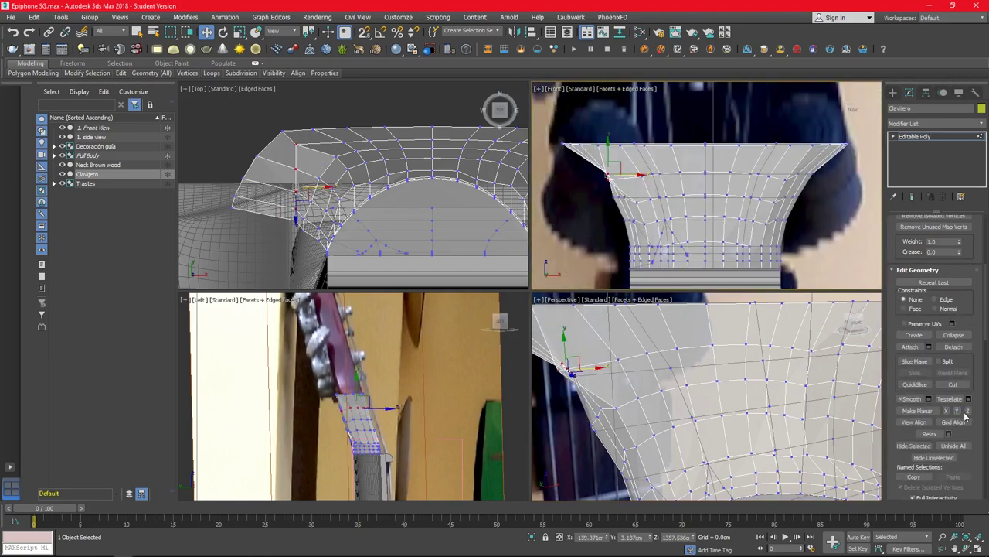
# Step: Select the headstock's left-edge column of vertices
pyautogui.keyDown('alt'); pyautogui.moveTo(633, 404); pyautogui.dragTo(541, 317, button='middle'); pyautogui.keyUp('alt')
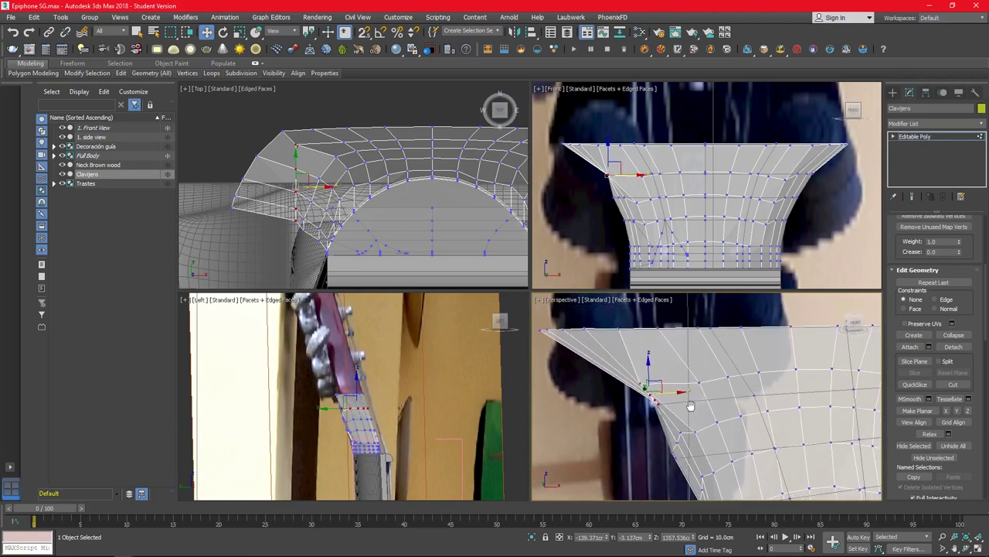
pyautogui.moveTo(535, 316); pyautogui.dragTo(628, 356)
pyautogui.moveTo(628, 356)
pyautogui.keyDown('alt'); pyautogui.mouseDown(button='middle')
pyautogui.moveTo(666, 404)
pyautogui.moveTo(657, 371)
pyautogui.moveTo(713, 438)
pyautogui.mouseUp(button='middle'); pyautogui.keyUp('alt')
pyautogui.click(645, 422)
pyautogui.moveTo(646, 421)
pyautogui.keyDown('alt'); pyautogui.mouseDown(button='middle')
pyautogui.moveTo(664, 402)
pyautogui.moveTo(650, 332)
pyautogui.mouseUp(button='middle'); pyautogui.keyUp('alt')
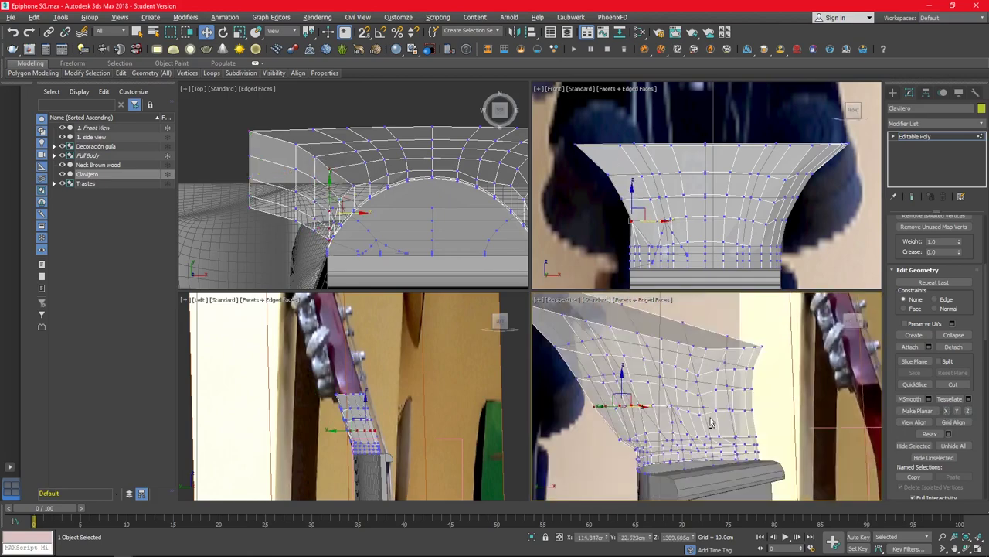
pyautogui.moveTo(562, 133); pyautogui.dragTo(608, 199)
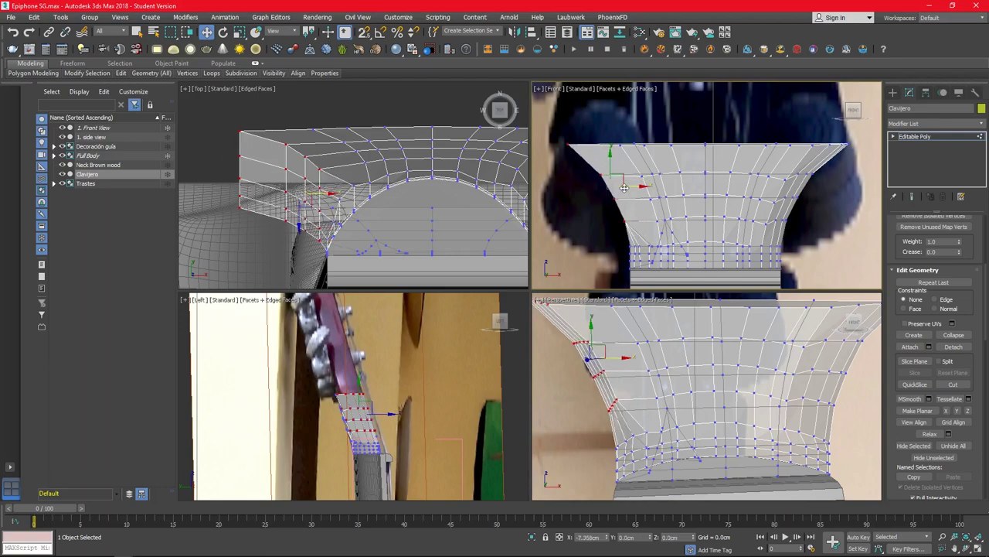
# Step: Box-select the right-edge vertices and straighten them with Make Planar
pyautogui.keyDown('alt'); pyautogui.moveTo(696, 387); pyautogui.dragTo(680, 363, button='middle'); pyautogui.keyUp('alt')
pyautogui.hotkey('alt', 'w')
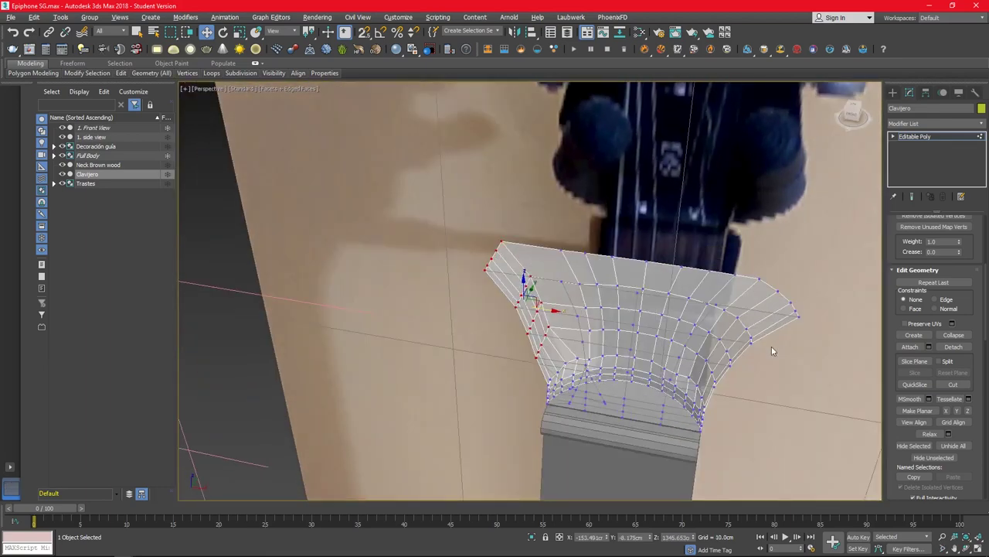
pyautogui.moveTo(815, 316); pyautogui.dragTo(754, 261)
pyautogui.click(947, 410)
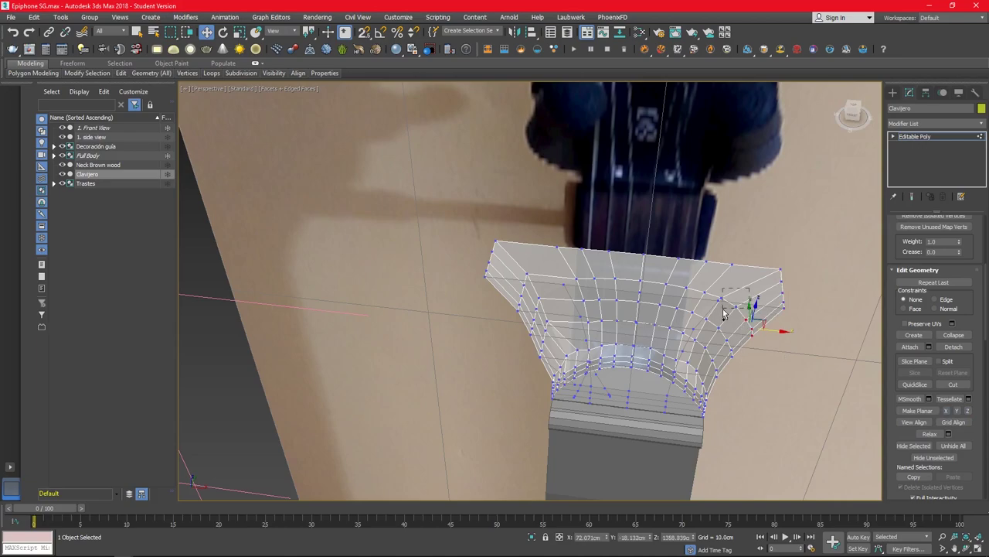
pyautogui.moveTo(723, 313)
pyautogui.keyDown('alt'); pyautogui.mouseDown(button='middle')
pyautogui.moveTo(765, 340)
pyautogui.moveTo(710, 345)
pyautogui.mouseUp(button='middle'); pyautogui.keyUp('alt')
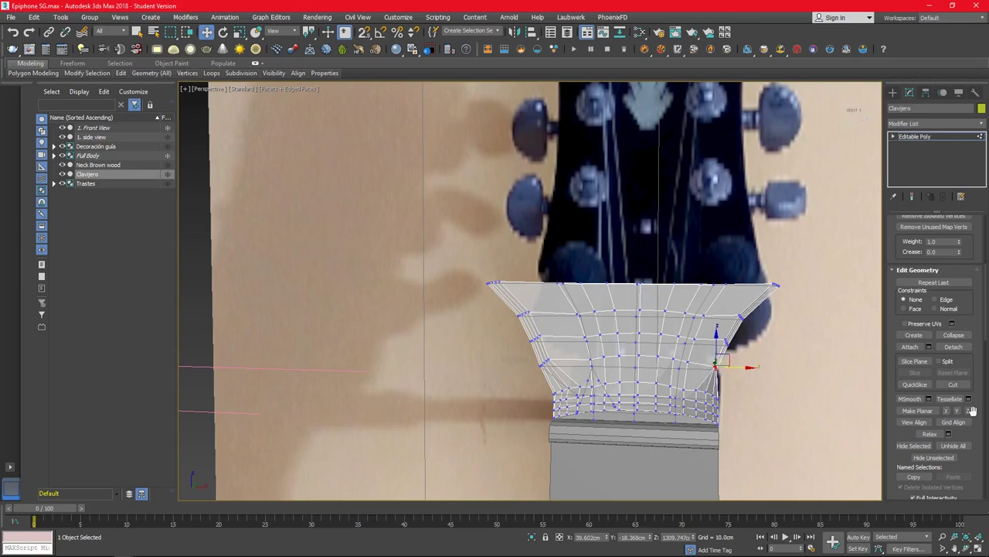
pyautogui.hotkey('alt', 'w')
pyautogui.hotkey('alt', 'w')
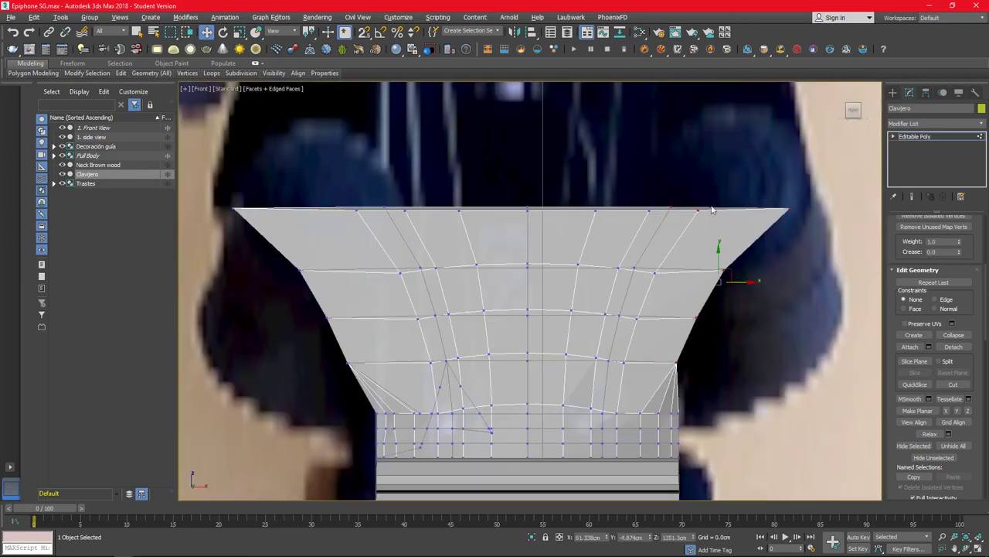
pyautogui.scroll(-5, 712, 209)
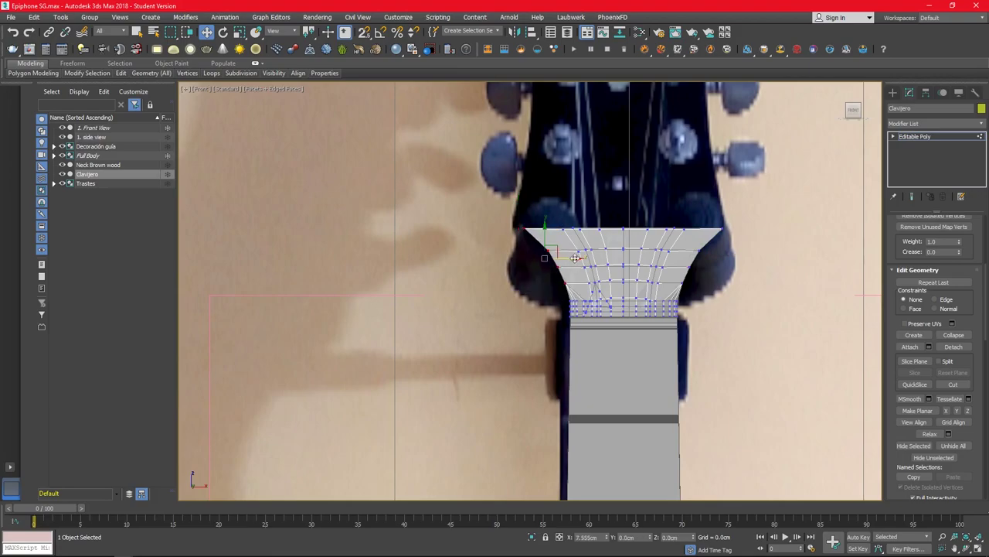
# Step: Raise the selected lower vertex loop slightly in the Left view
pyautogui.hotkey('alt', 'w')
pyautogui.hotkey('alt', 'w')
pyautogui.moveTo(574, 258)
pyautogui.keyDown('alt'); pyautogui.mouseDown(button='middle')
pyautogui.moveTo(560, 401)
pyautogui.moveTo(541, 386)
pyautogui.mouseUp(button='middle'); pyautogui.keyUp('alt')
pyautogui.press('l')
pyautogui.scroll(3, 544, 368)
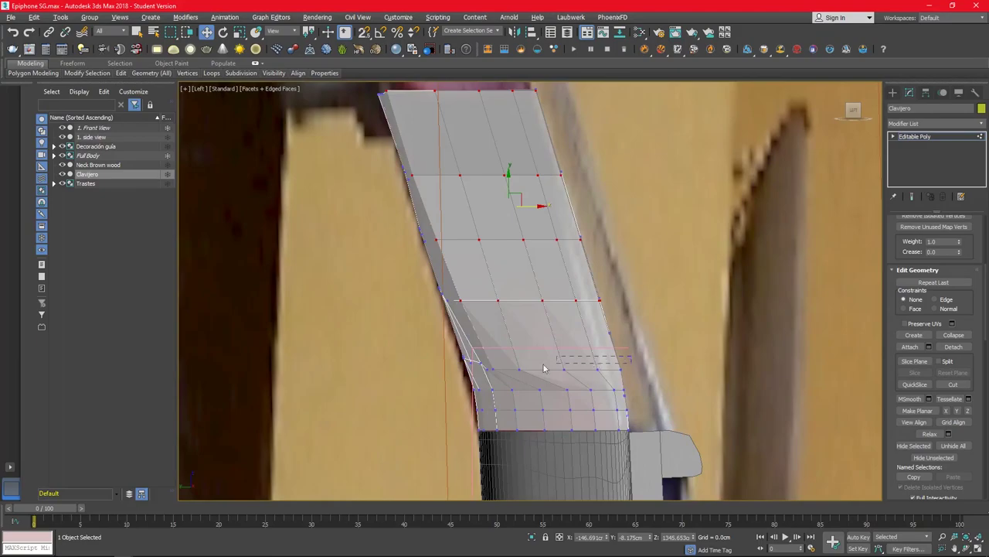
pyautogui.moveTo(552, 352); pyautogui.dragTo(552, 338)
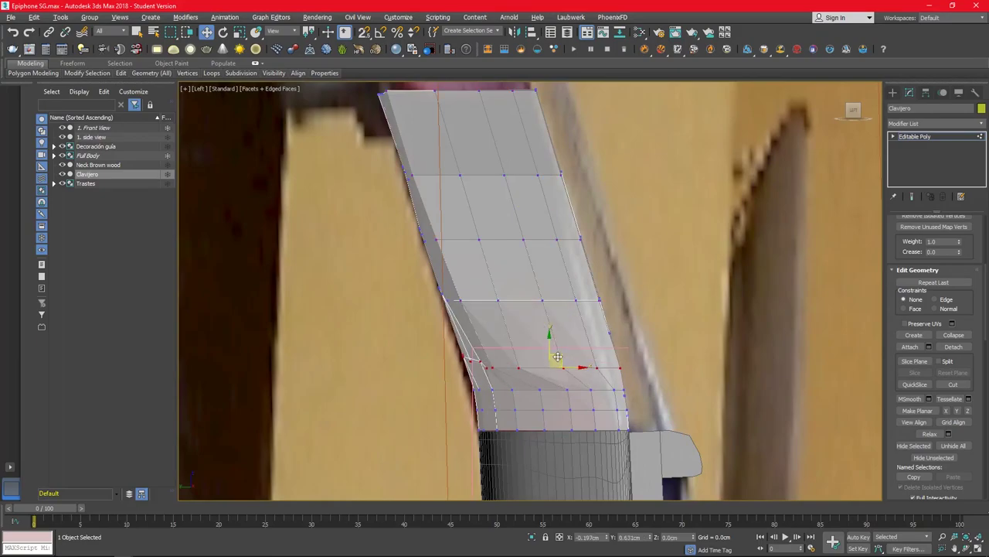
# Step: Add a TurboSmooth modifier to the Clavijero via the Modifier List, typing 'tu'
pyautogui.press('p')
pyautogui.keyDown('alt'); pyautogui.moveTo(552, 339); pyautogui.dragTo(541, 356, button='middle'); pyautogui.keyUp('alt')
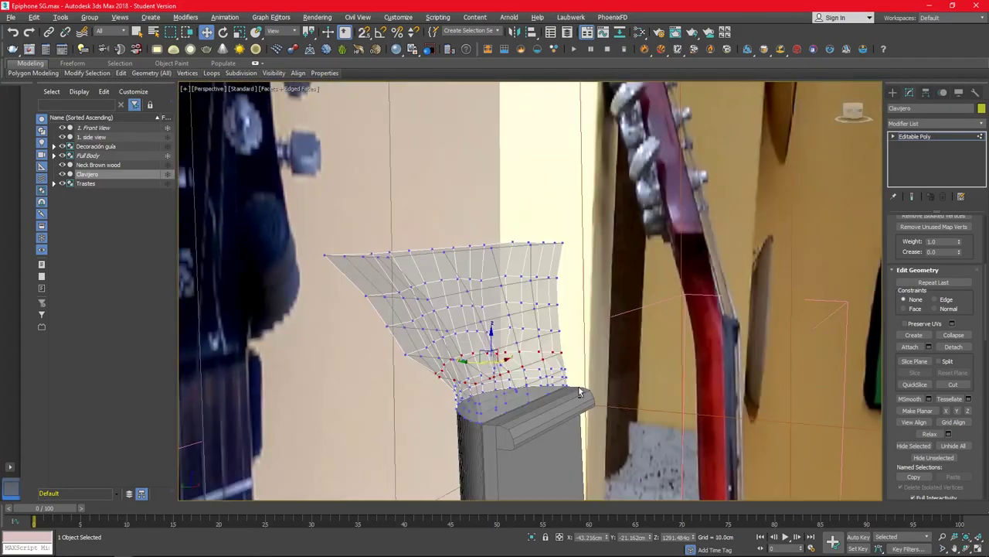
pyautogui.click(947, 124)
pyautogui.write('tu')
pyautogui.press('Return')
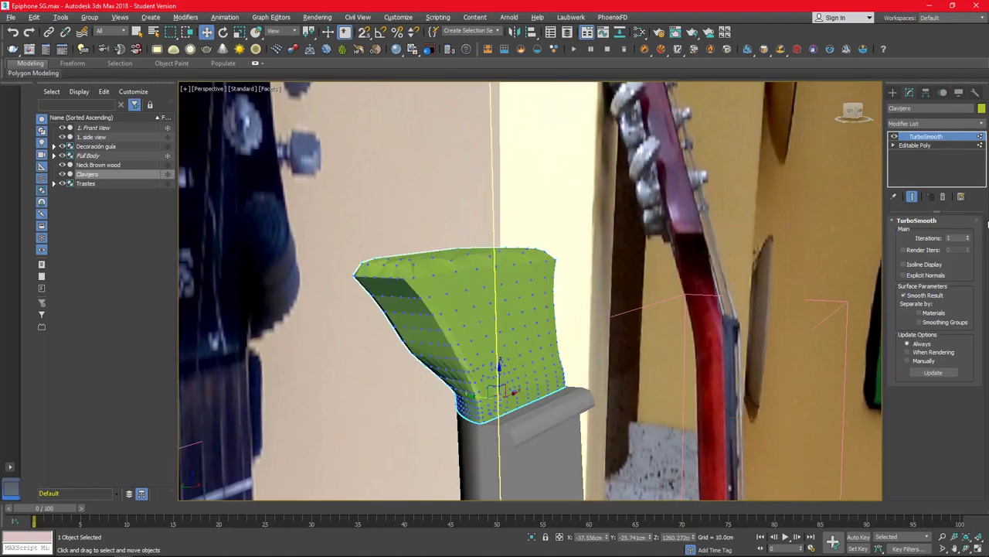
# Step: Return to the base mesh vertices with Show End Result on and select two flare-side vertices
pyautogui.click(928, 145)
pyautogui.click(926, 136)
pyautogui.keyDown('alt'); pyautogui.moveTo(487, 282); pyautogui.dragTo(614, 260, button='middle'); pyautogui.keyUp('alt')
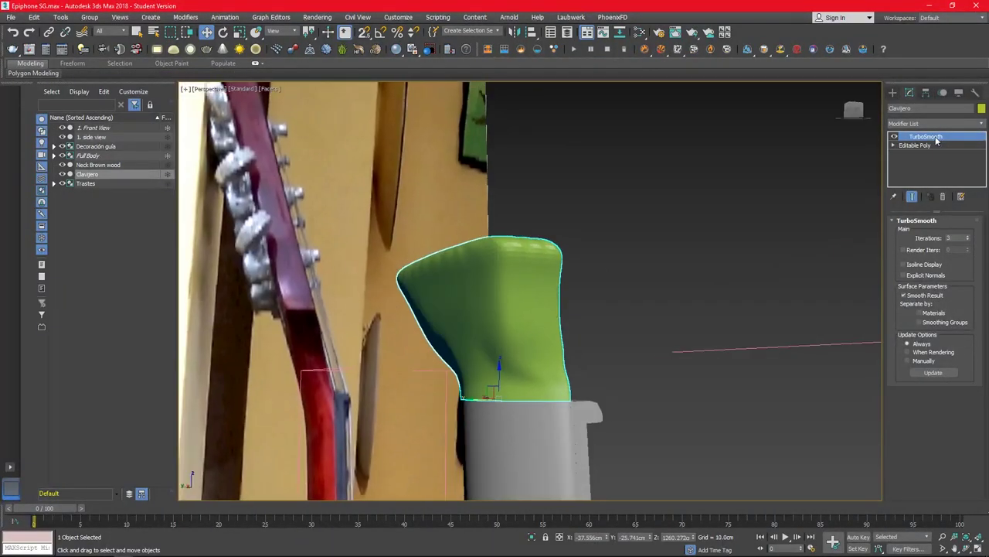
pyautogui.click(903, 144)
pyautogui.click(912, 196)
pyautogui.scroll(5, 507, 345)
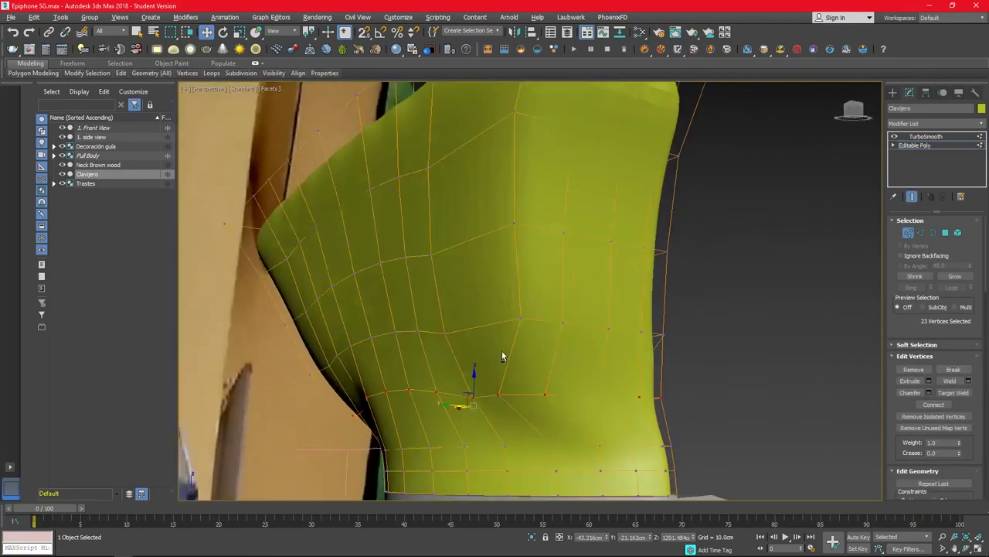
pyautogui.keyDown('alt'); pyautogui.moveTo(503, 353); pyautogui.dragTo(361, 294, button='middle'); pyautogui.keyUp('alt')
pyautogui.moveTo(361, 294); pyautogui.dragTo(464, 313)
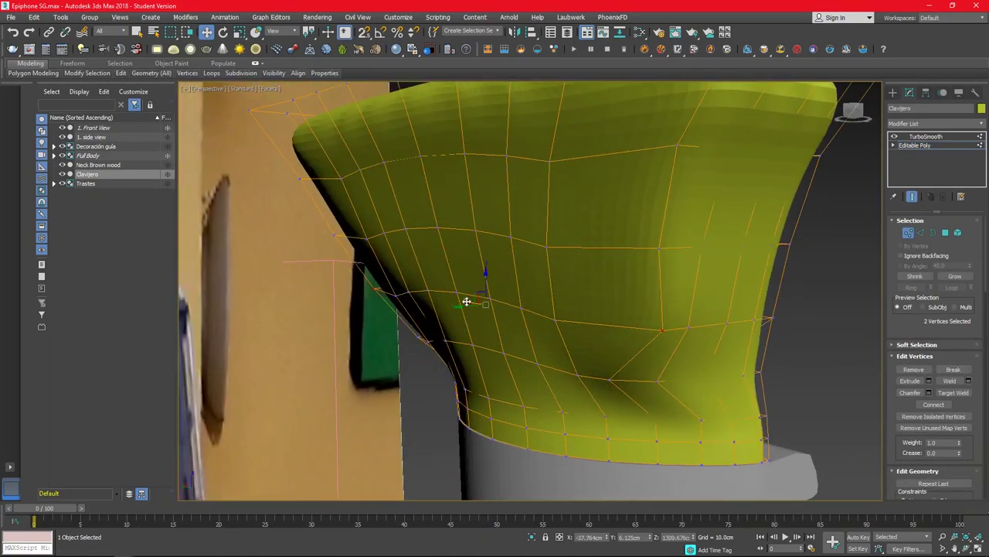
pyautogui.moveTo(468, 296)
pyautogui.keyDown('alt'); pyautogui.mouseDown(button='middle')
pyautogui.moveTo(625, 359)
pyautogui.moveTo(645, 380)
pyautogui.moveTo(752, 372)
pyautogui.mouseUp(button='middle'); pyautogui.keyUp('alt')
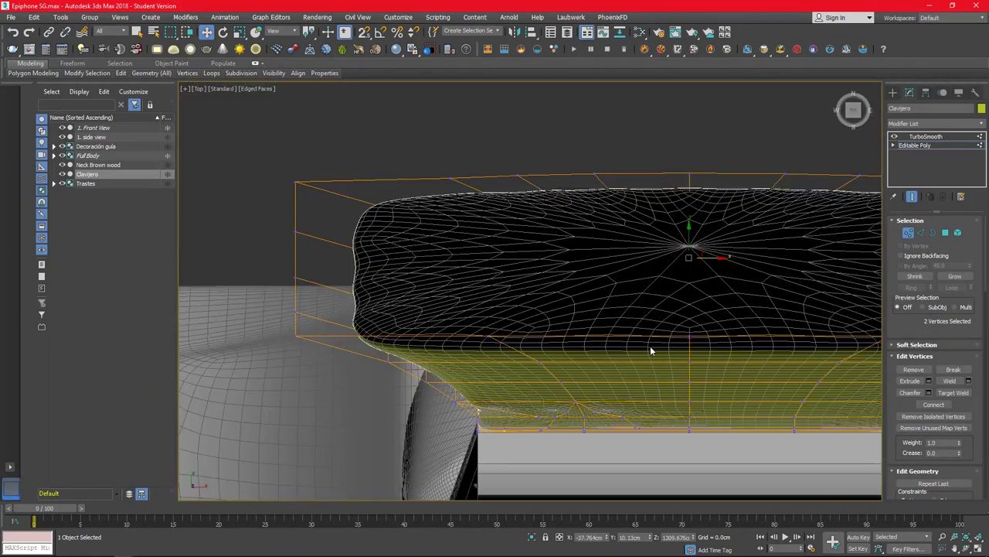
# Step: Scale the two flare vertices inward to 94% on X
pyautogui.press('r')
pyautogui.moveTo(497, 290)
pyautogui.mouseDown()
pyautogui.moveTo(477, 299)
pyautogui.moveTo(518, 306)
pyautogui.mouseUp()
pyautogui.press('w')
pyautogui.keyDown('alt'); pyautogui.moveTo(614, 318); pyautogui.dragTo(617, 325, button='middle'); pyautogui.keyUp('alt')
pyautogui.scroll(-5, 616, 322)
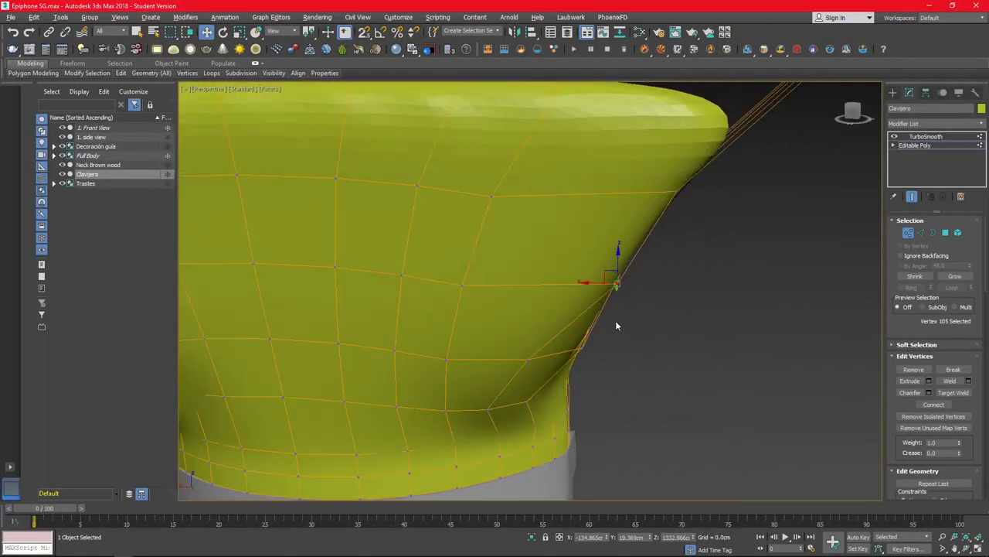
pyautogui.scroll(-2, 483, 332)
pyautogui.keyDown('alt'); pyautogui.moveTo(484, 332); pyautogui.dragTo(371, 300, button='middle'); pyautogui.keyUp('alt')
# Step: In the front view, scale the selected vertex row inward to 93% on X
pyautogui.hotkey('alt', 'w')
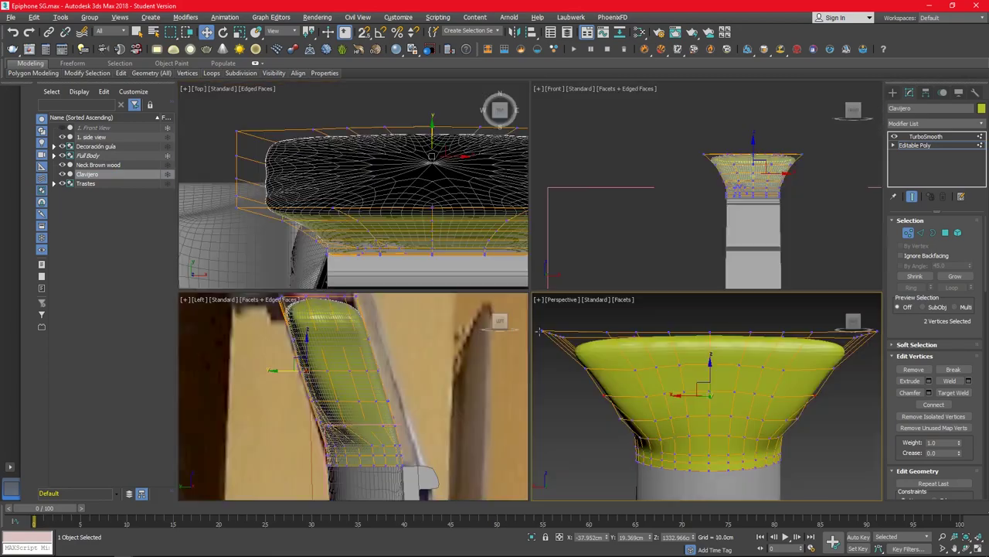
pyautogui.middleClick(692, 268)
pyautogui.hotkey('alt', 'w')
pyautogui.scroll(4, 692, 268)
pyautogui.scroll(-1, 592, 319)
pyautogui.press('r')
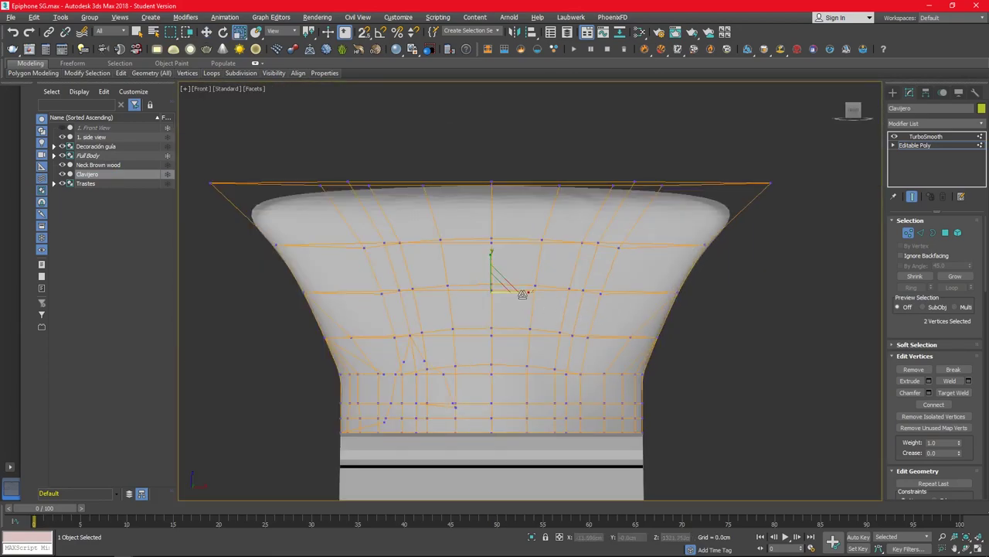
pyautogui.moveTo(530, 292); pyautogui.dragTo(519, 296)
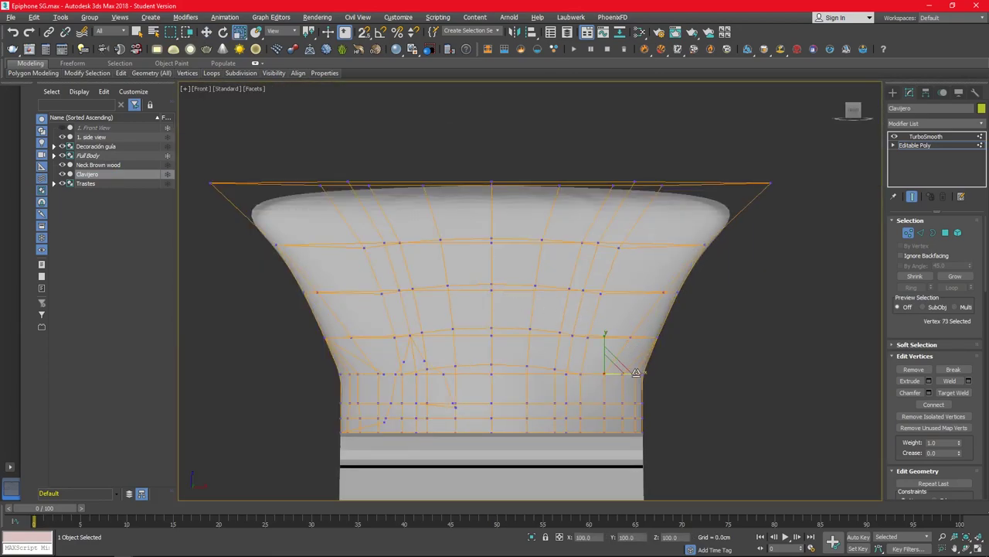
# Step: Orbit the perspective view to check the headstock flare from a side-on angle
pyautogui.press('p')
pyautogui.moveTo(519, 382)
pyautogui.keyDown('alt'); pyautogui.mouseDown(button='middle')
pyautogui.moveTo(461, 371)
pyautogui.moveTo(601, 398)
pyautogui.mouseUp(button='middle'); pyautogui.keyUp('alt')
pyautogui.press('f')
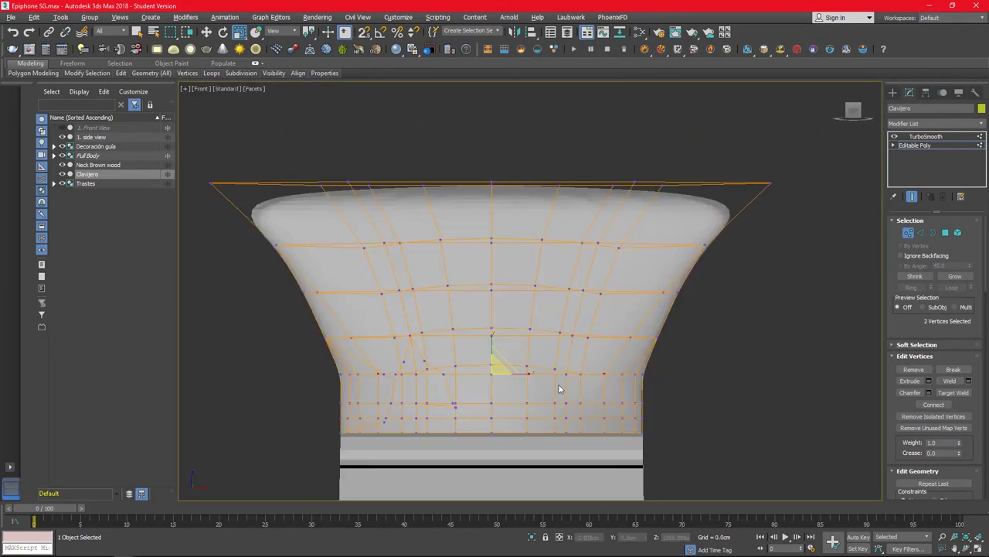
pyautogui.press('p')
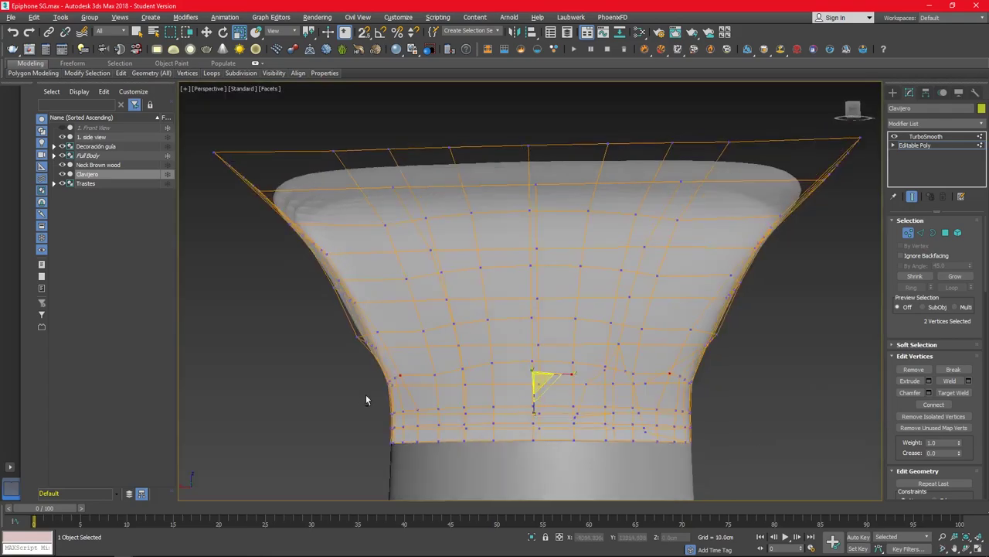
pyautogui.moveTo(365, 394)
pyautogui.keyDown('alt'); pyautogui.mouseDown(button='middle')
pyautogui.moveTo(596, 357)
pyautogui.moveTo(490, 381)
pyautogui.mouseUp(button='middle'); pyautogui.keyUp('alt')
# Step: Switch to see-through vertex editing in the front view and spread the right flare vertex pair apart
pyautogui.press('r')
pyautogui.hotkey('shift', 'z')
pyautogui.hotkey('shift', 'z')
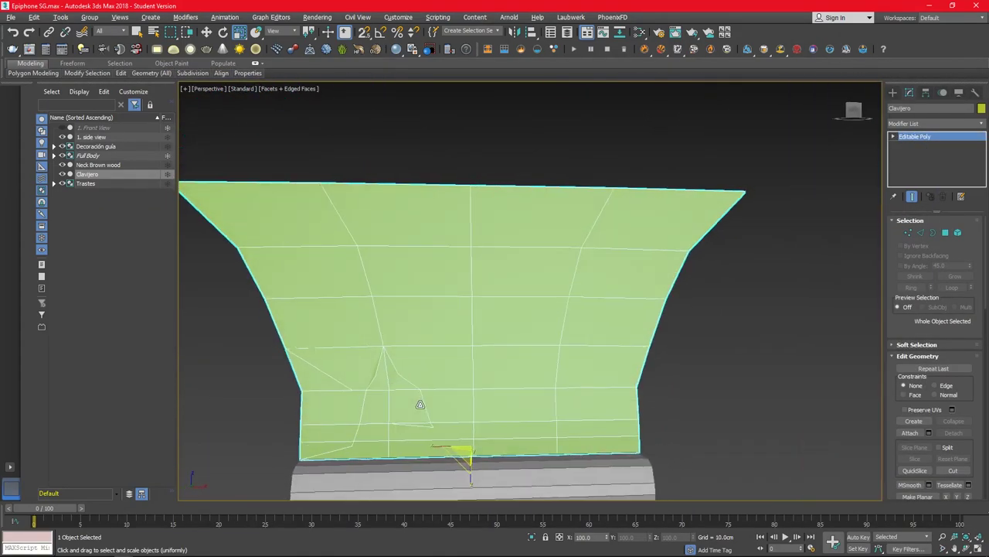
pyautogui.press('1')
pyautogui.moveTo(569, 418)
pyautogui.keyDown('alt'); pyautogui.mouseDown(button='middle')
pyautogui.moveTo(610, 408)
pyautogui.moveTo(530, 397)
pyautogui.moveTo(632, 368)
pyautogui.moveTo(724, 395)
pyautogui.moveTo(381, 322)
pyautogui.moveTo(701, 307)
pyautogui.mouseUp(button='middle'); pyautogui.keyUp('alt')
pyautogui.press('f')
pyautogui.hotkey('alt', 'x')
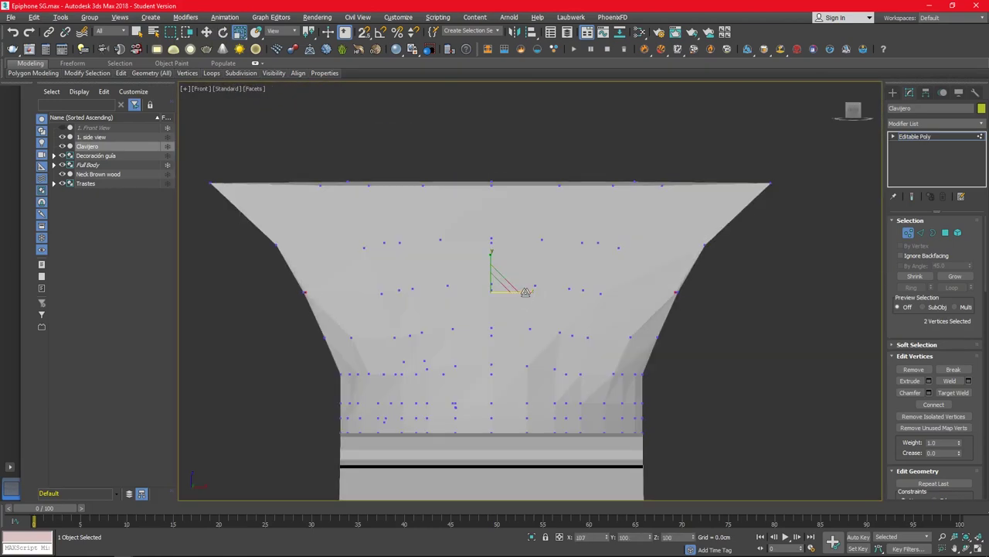
pyautogui.click(630, 336)
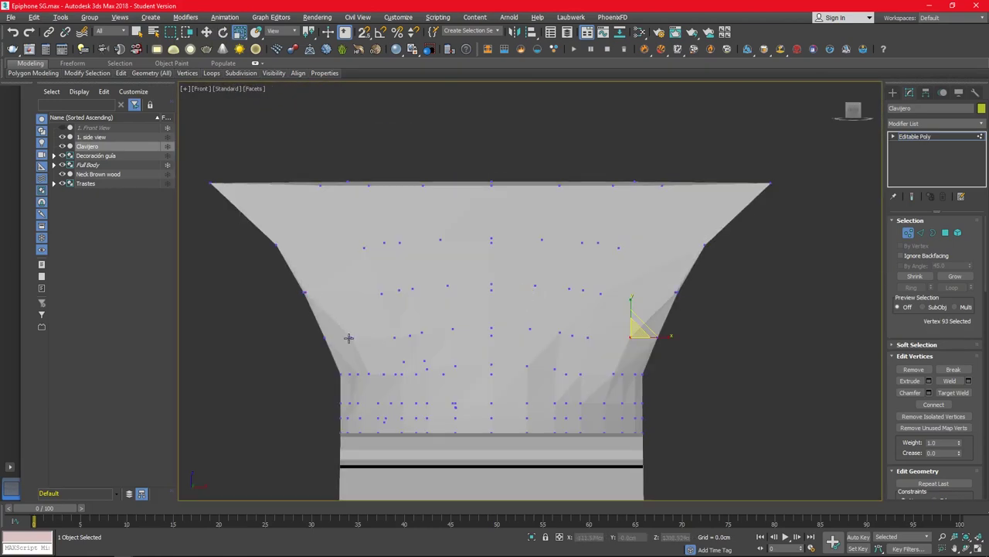
pyautogui.moveTo(524, 338); pyautogui.dragTo(586, 374)
# Step: Scale the two base vertices outward on X to widen the flare at the neck
pyautogui.click(609, 374)
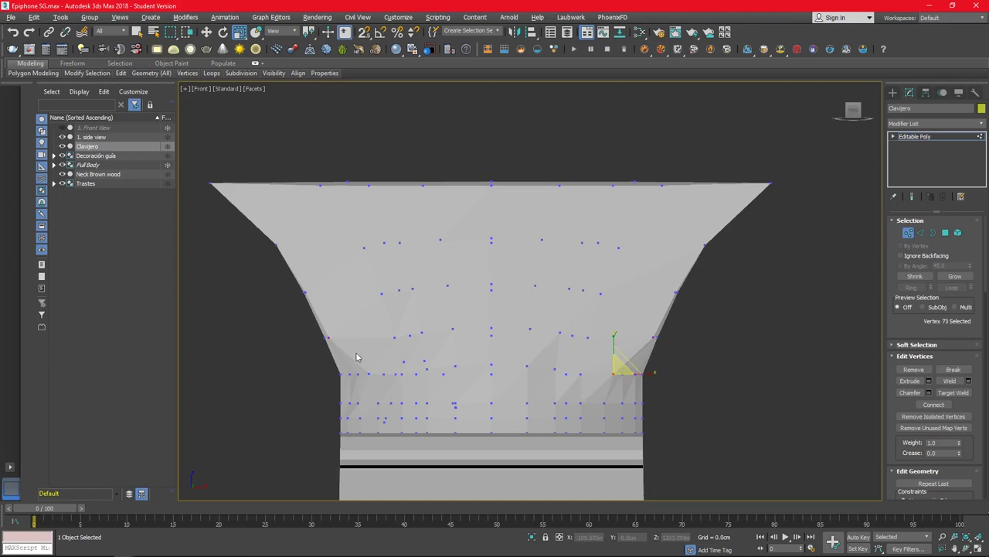
pyautogui.keyDown('ctrl'); pyautogui.click(373, 374); pyautogui.keyUp('ctrl')
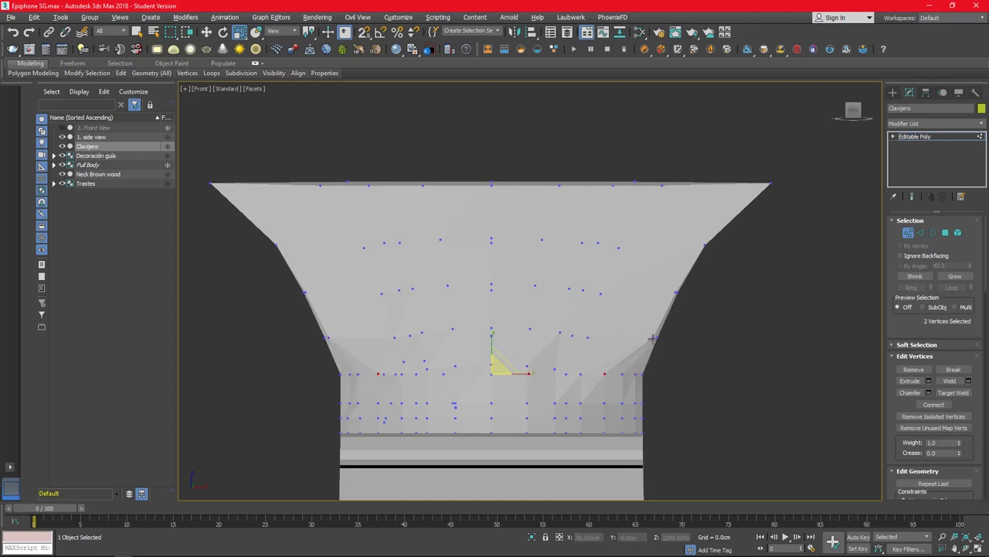
pyautogui.moveTo(512, 374); pyautogui.dragTo(524, 375)
pyautogui.hotkey('alt', 'w')
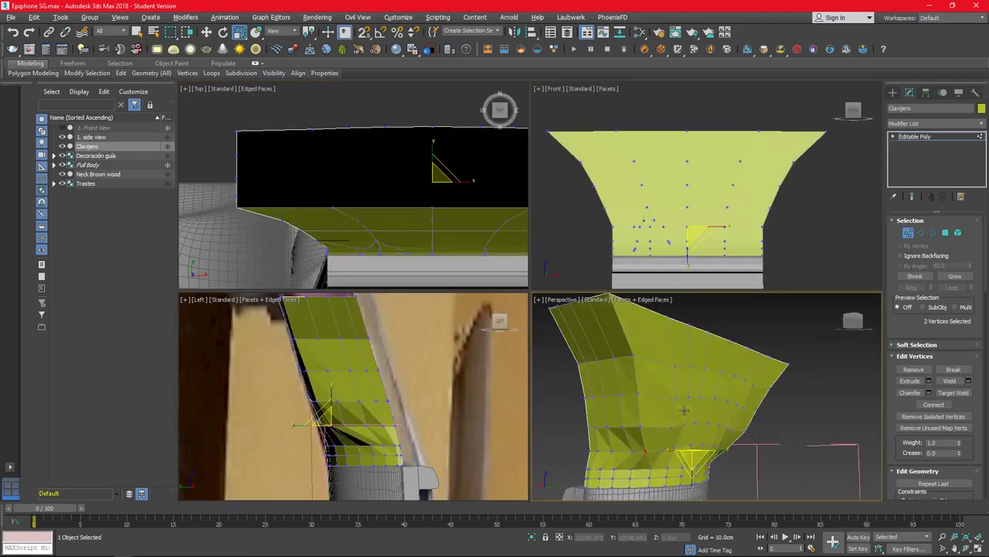
pyautogui.moveTo(742, 417)
pyautogui.keyDown('alt'); pyautogui.mouseDown(button='middle')
pyautogui.moveTo(761, 423)
pyautogui.moveTo(639, 468)
pyautogui.mouseUp(button='middle'); pyautogui.keyUp('alt')
pyautogui.hotkey('alt', 'w')
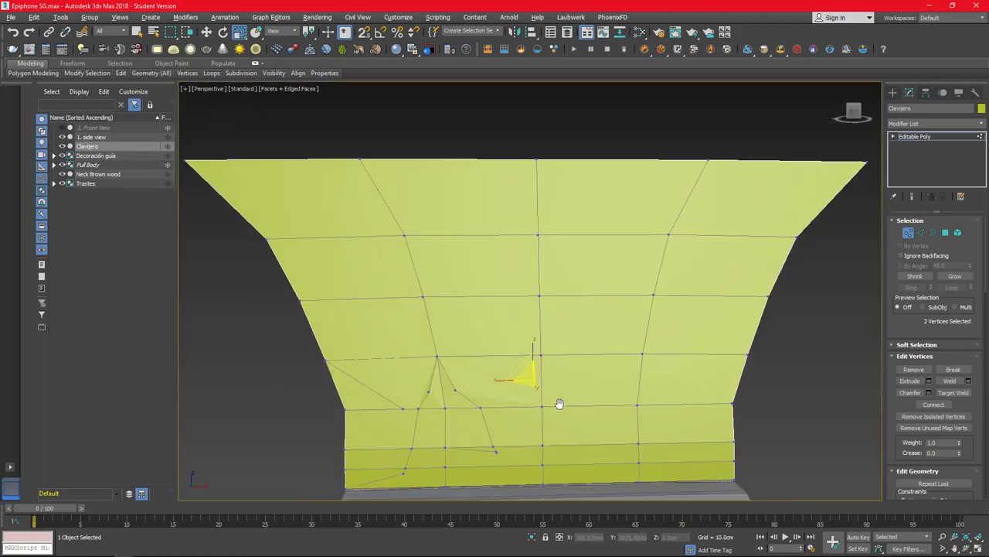
# Step: Target Weld the stray front-face vertices onto their neighbours
pyautogui.rightClick(434, 392)
pyautogui.click(417, 459)
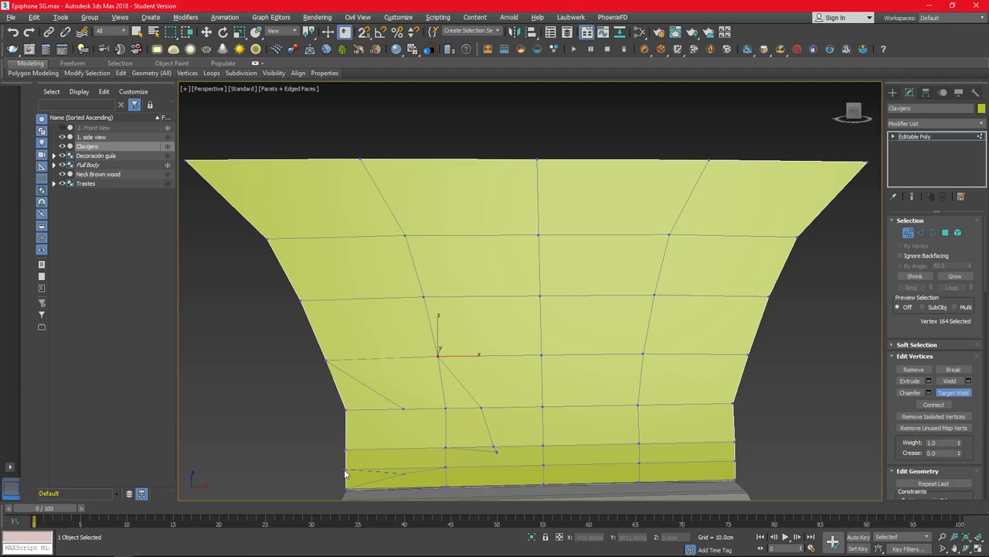
pyautogui.scroll(5, 499, 461)
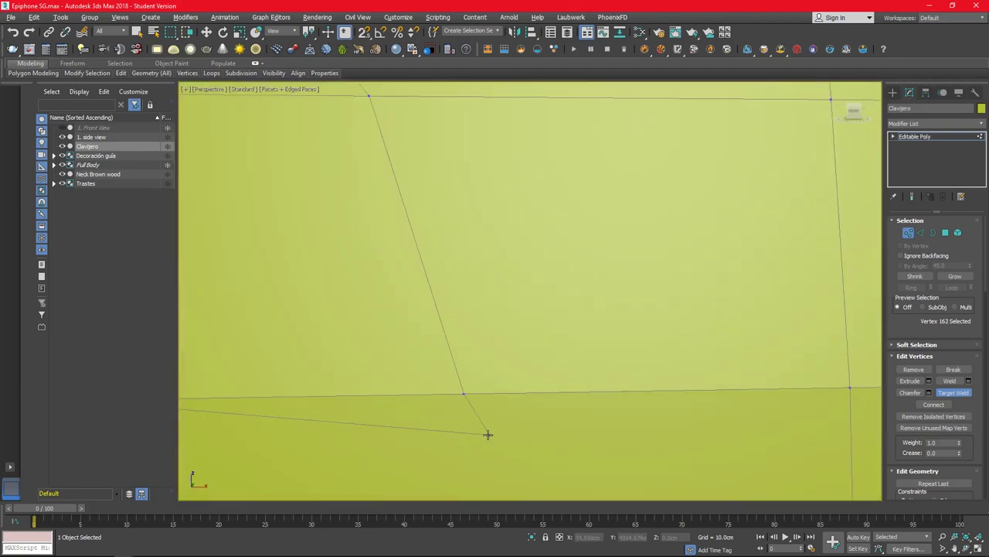
pyautogui.scroll(-6, 488, 433)
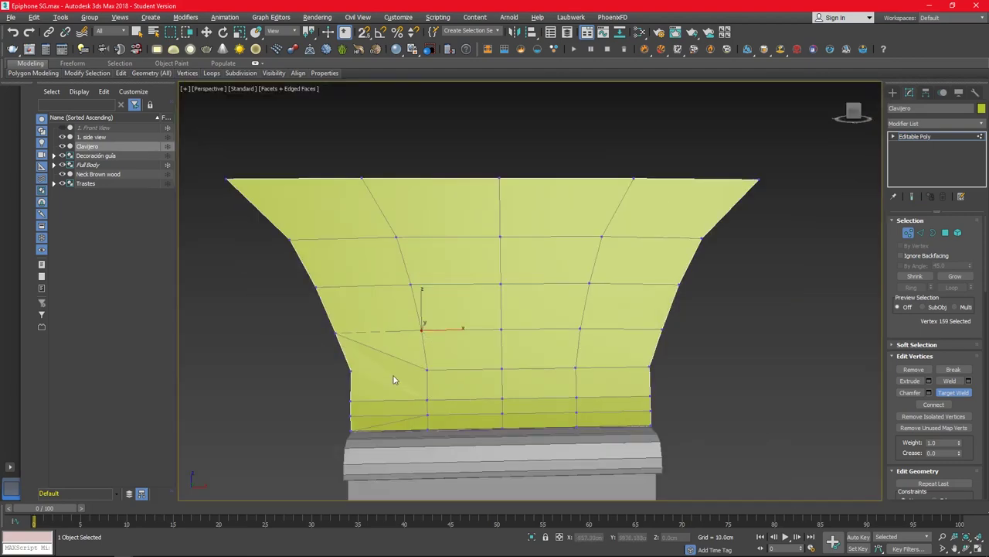
pyautogui.keyDown('alt'); pyautogui.moveTo(438, 437); pyautogui.dragTo(550, 393, button='middle'); pyautogui.keyUp('alt')
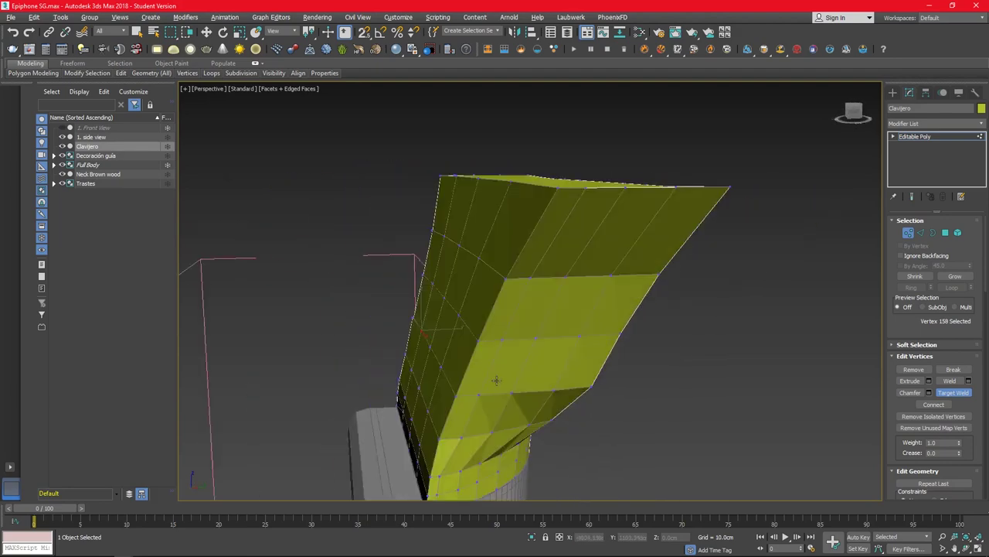
pyautogui.press('4')
pyautogui.hotkey('alt', 'w')
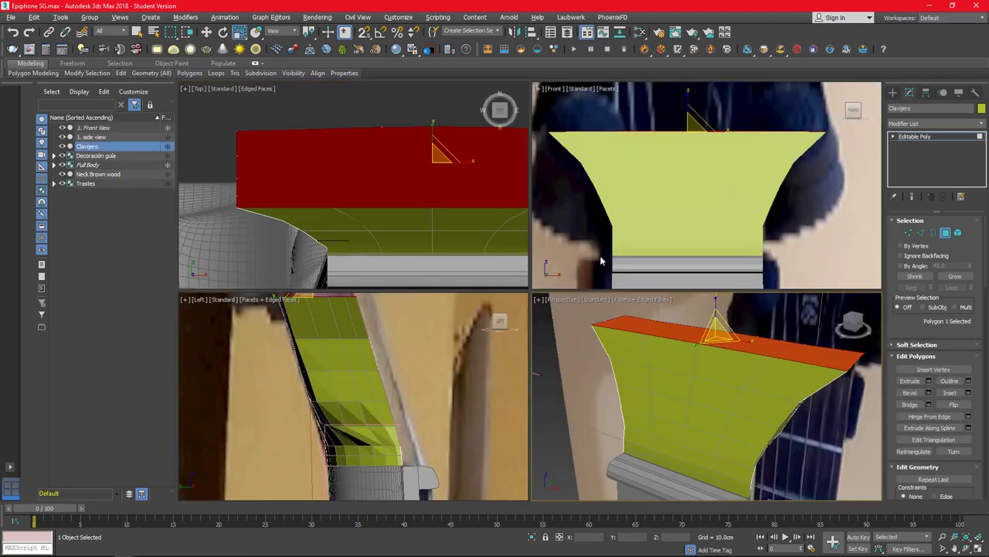
# Step: Extrude the top polygon of the Clavijero upward in the front view
pyautogui.scroll(-2, 657, 197)
pyautogui.scroll(-2, 657, 212)
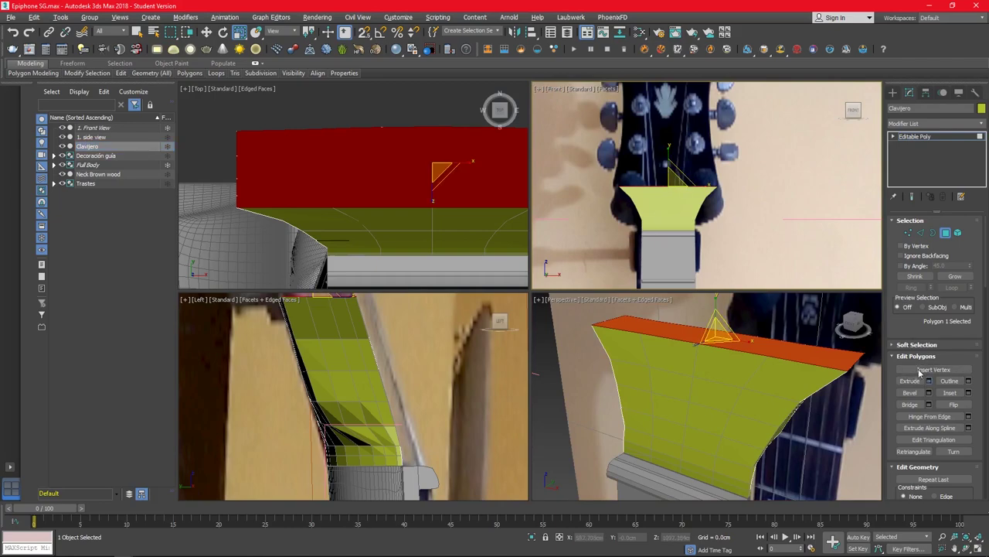
pyautogui.hotkey('shift', 'e')
pyautogui.hotkey('alt', 'w')
pyautogui.press('Escape')
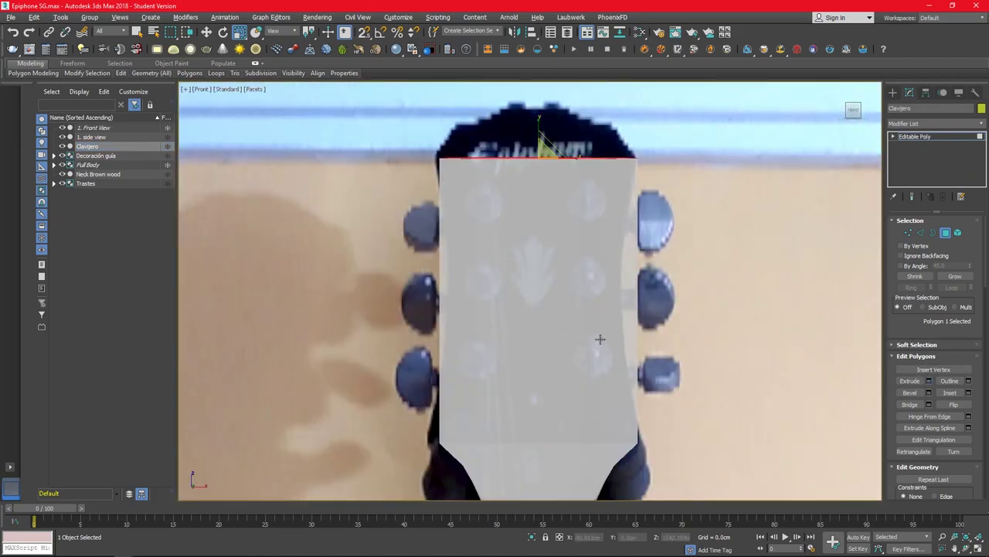
pyautogui.press('2')
pyautogui.hotkey('alt', 'w')
# Step: Adjust the edge selection and hide the Front View reference plane
pyautogui.keyDown('alt'); pyautogui.moveTo(740, 352); pyautogui.dragTo(740, 325, button='middle'); pyautogui.keyUp('alt')
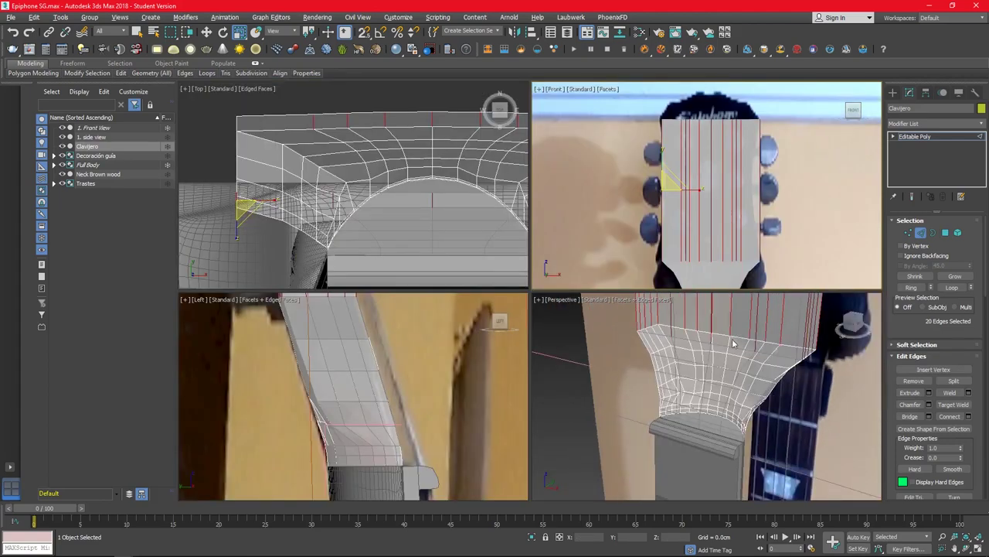
pyautogui.moveTo(740, 191); pyautogui.dragTo(683, 207)
pyautogui.press('4')
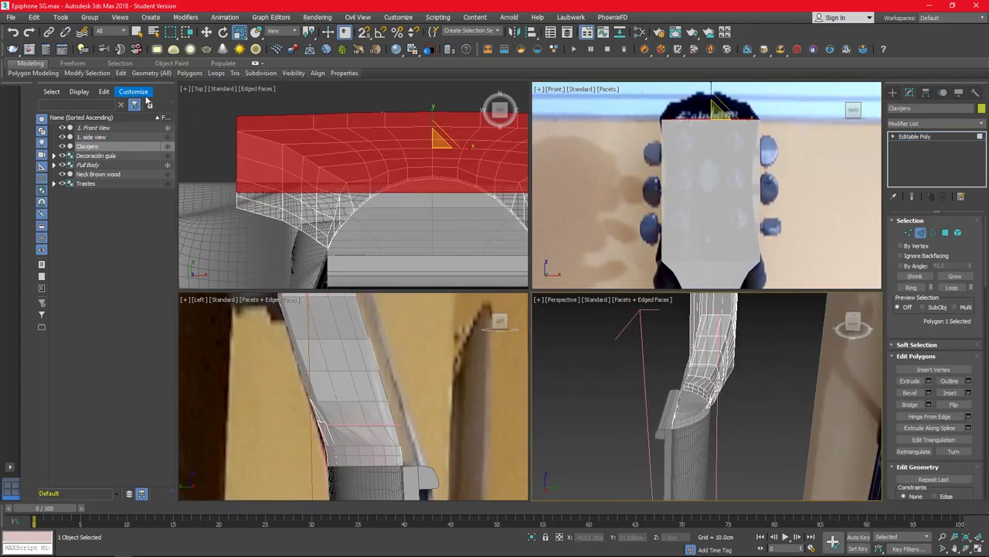
pyautogui.click(62, 128)
pyautogui.hotkey('alt', 'w')
pyautogui.moveTo(635, 260)
pyautogui.keyDown('alt'); pyautogui.mouseDown(button='middle')
pyautogui.moveTo(582, 191)
pyautogui.moveTo(588, 232)
pyautogui.mouseUp(button='middle'); pyautogui.keyUp('alt')
# Step: Delete the subdivided front polygons of the upper headstock block
pyautogui.keyDown('shift'); pyautogui.click(611, 193); pyautogui.keyUp('shift')
pyautogui.scroll(-3, 951, 407)
pyautogui.scroll(-3, 951, 408)
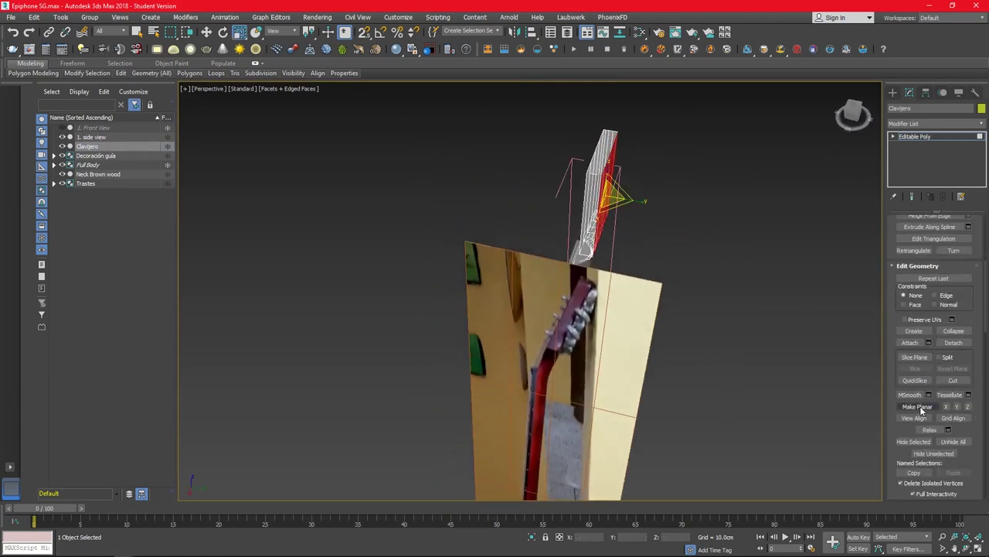
pyautogui.press('z')
pyautogui.hotkey('ctrl', 'd')
pyautogui.keyDown('ctrl'); pyautogui.click(671, 192); pyautogui.keyUp('ctrl')
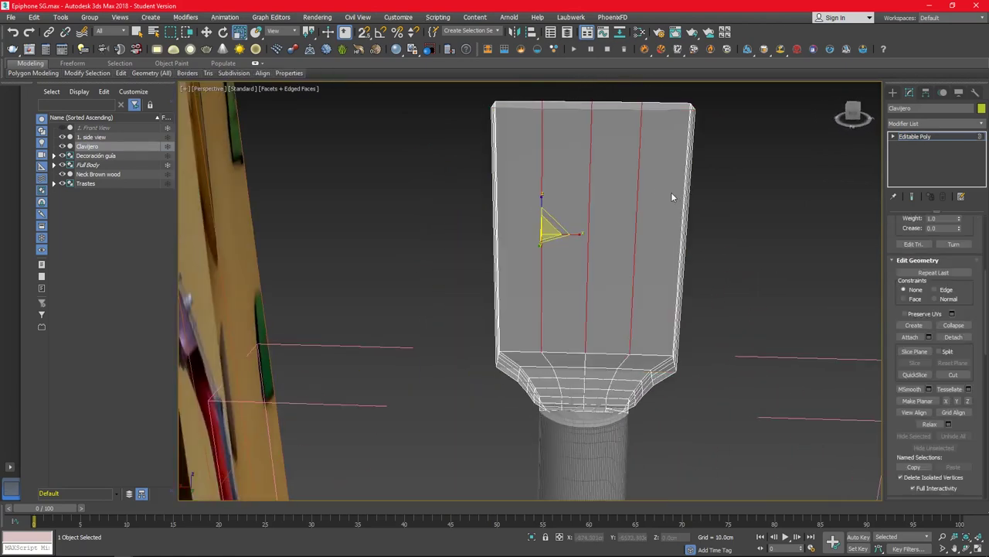
pyautogui.keyDown('ctrl'); pyautogui.click(614, 199); pyautogui.keyUp('ctrl')
pyautogui.press('Delete')
pyautogui.keyDown('alt'); pyautogui.moveTo(526, 193); pyautogui.dragTo(566, 189, button='middle'); pyautogui.keyUp('alt')
# Step: Cap the open border left on the headstock front with a single face
pyautogui.press('3')
pyautogui.click(686, 190)
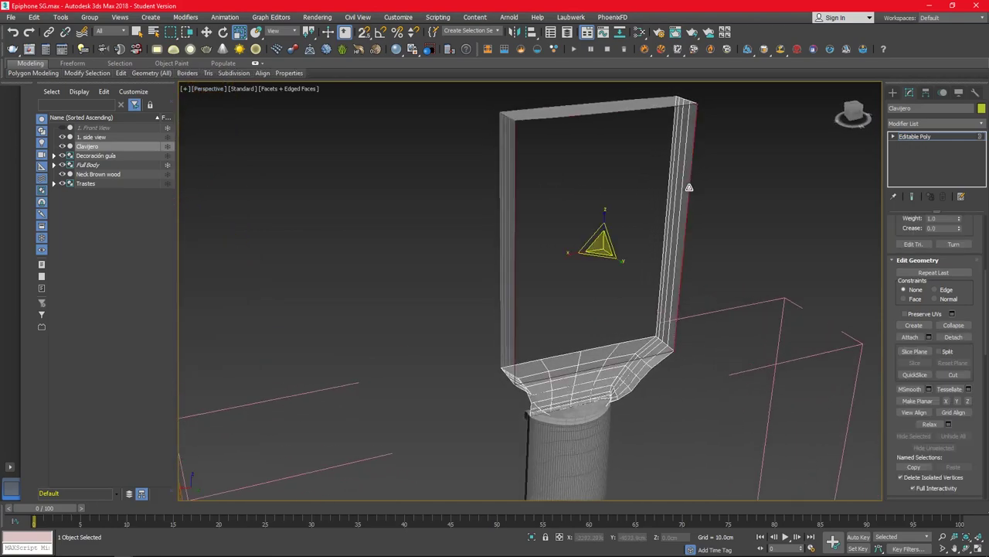
pyautogui.scroll(2, 949, 278)
pyautogui.click(954, 241)
pyautogui.press('z')
pyautogui.press('l')
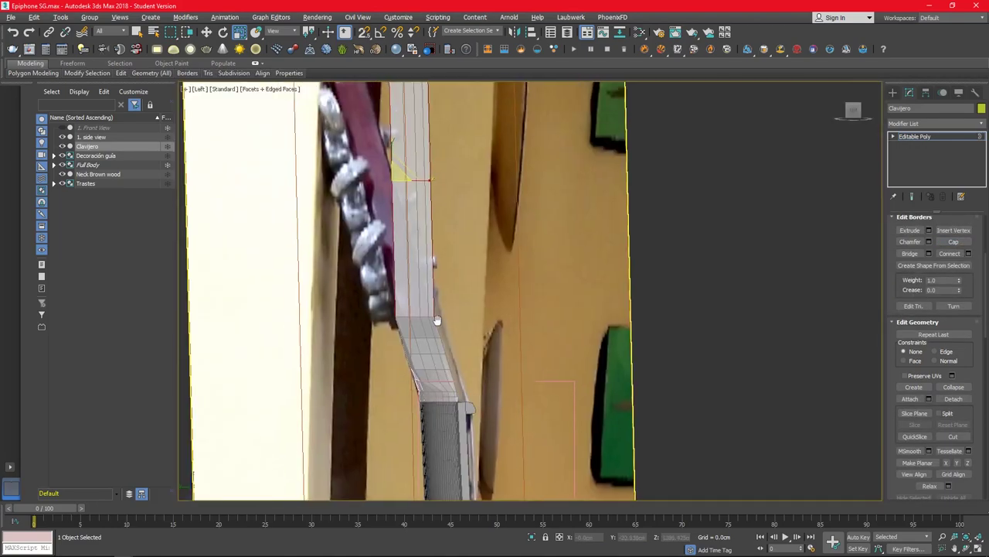
pyautogui.press('4')
# Step: Check the new cap in perspective, then enlarge the front view over the reference photo
pyautogui.hotkey('alt', 'w')
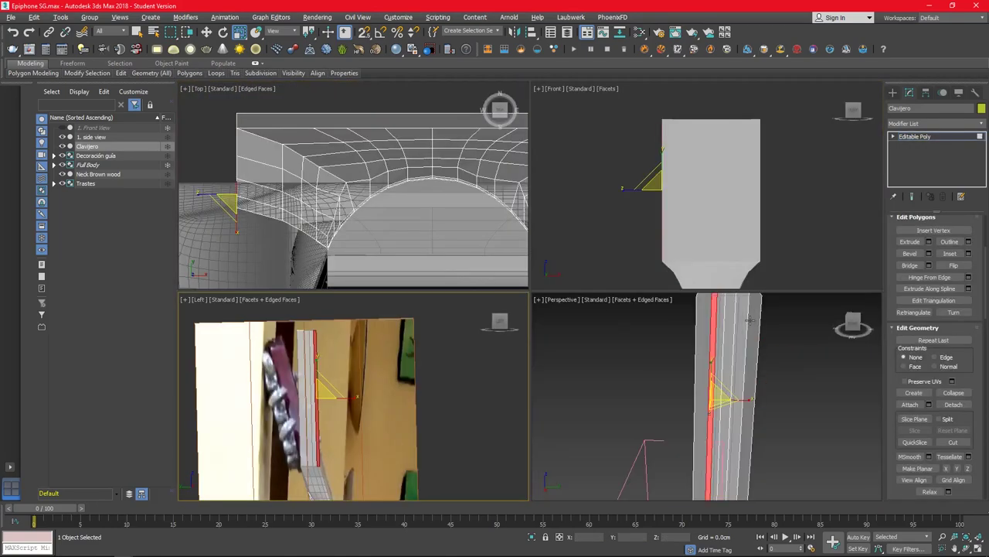
pyautogui.scroll(2, 657, 379)
pyautogui.moveTo(693, 390)
pyautogui.keyDown('alt'); pyautogui.mouseDown(button='middle')
pyautogui.moveTo(610, 409)
pyautogui.moveTo(755, 414)
pyautogui.moveTo(823, 438)
pyautogui.mouseUp(button='middle'); pyautogui.keyUp('alt')
pyautogui.press('3')
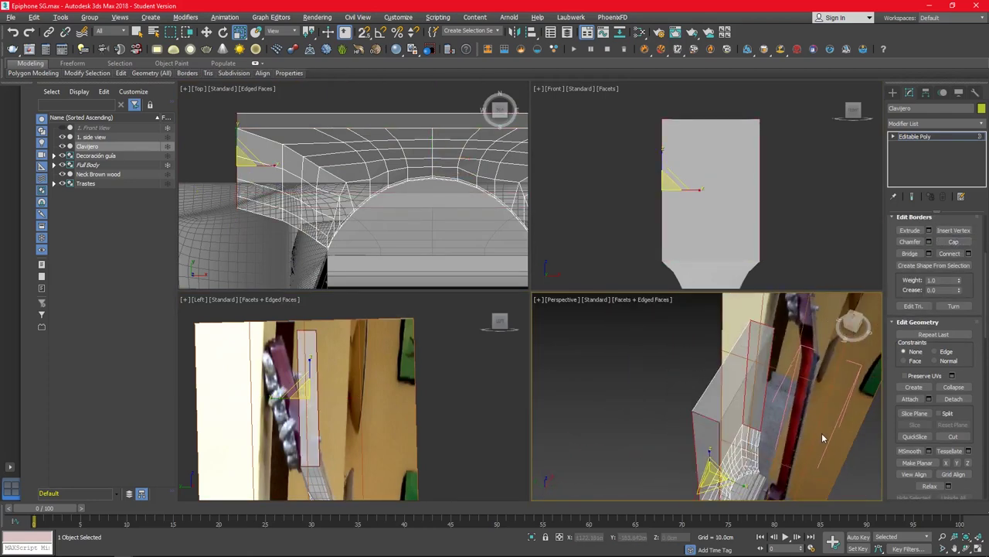
pyautogui.keyDown('alt'); pyautogui.moveTo(727, 431); pyautogui.dragTo(683, 316, button='middle'); pyautogui.keyUp('alt')
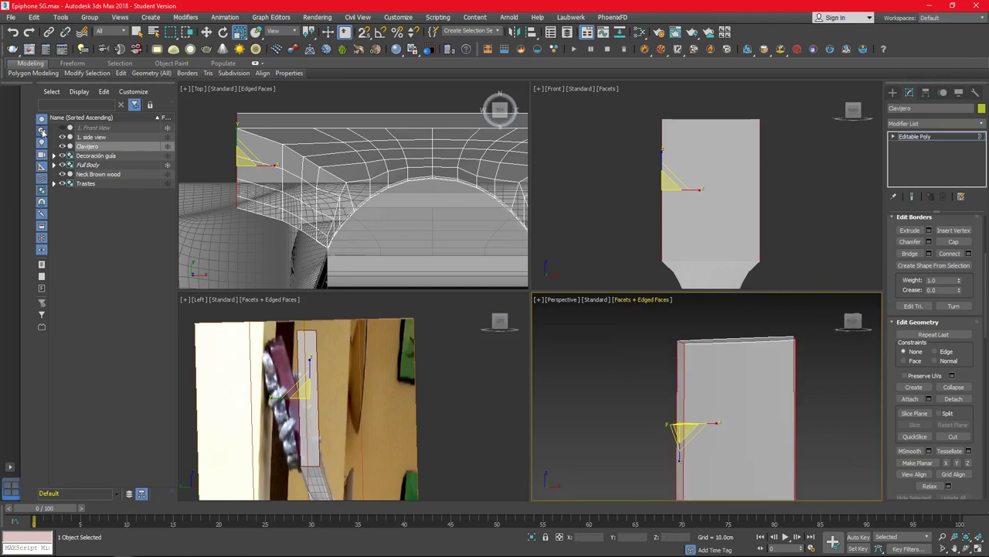
pyautogui.hotkey('alt', 'w')
# Step: Connect the vertical headstock edges with 5 horizontal edge loops
pyautogui.press('2')
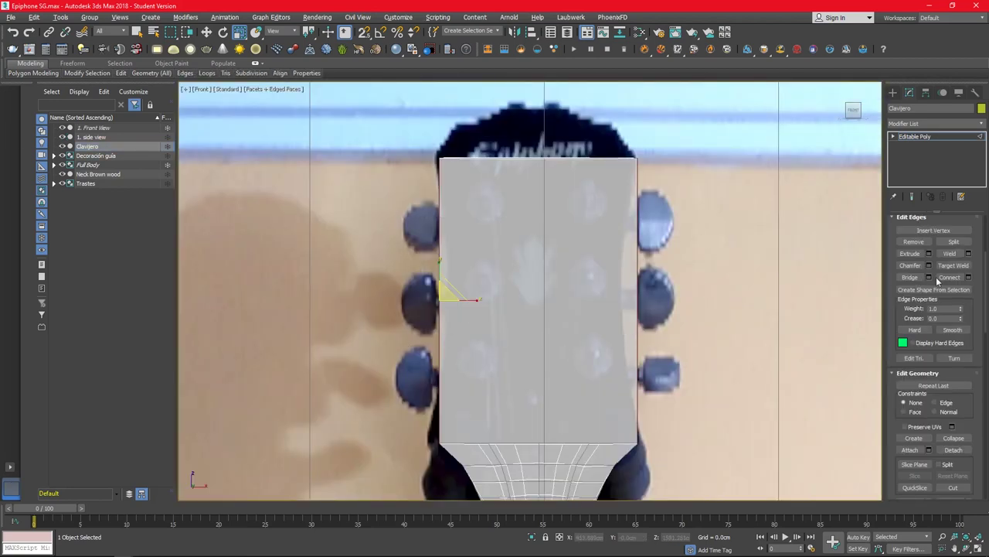
pyautogui.click(968, 276)
pyautogui.moveTo(541, 297)
pyautogui.mouseDown()
pyautogui.moveTo(542, 287)
pyautogui.moveTo(564, 300)
pyautogui.mouseUp()
pyautogui.click(539, 345)
pyautogui.press('1')
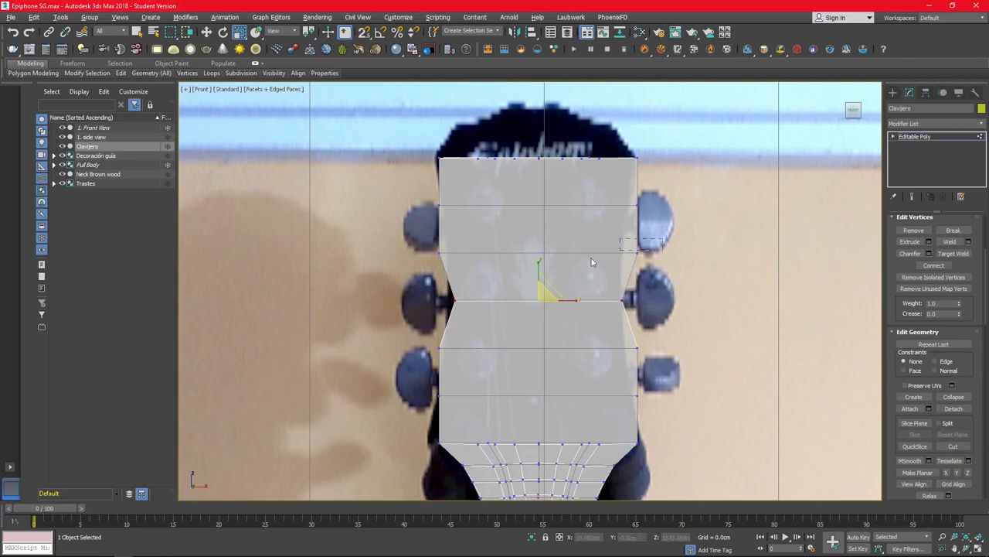
# Step: Scale the vertex rows inward on X, upper row to 92%, matching the photo's waisted outline
pyautogui.moveTo(653, 241); pyautogui.dragTo(433, 262)
pyautogui.moveTo(560, 252); pyautogui.dragTo(561, 260)
pyautogui.moveTo(569, 204); pyautogui.dragTo(565, 207)
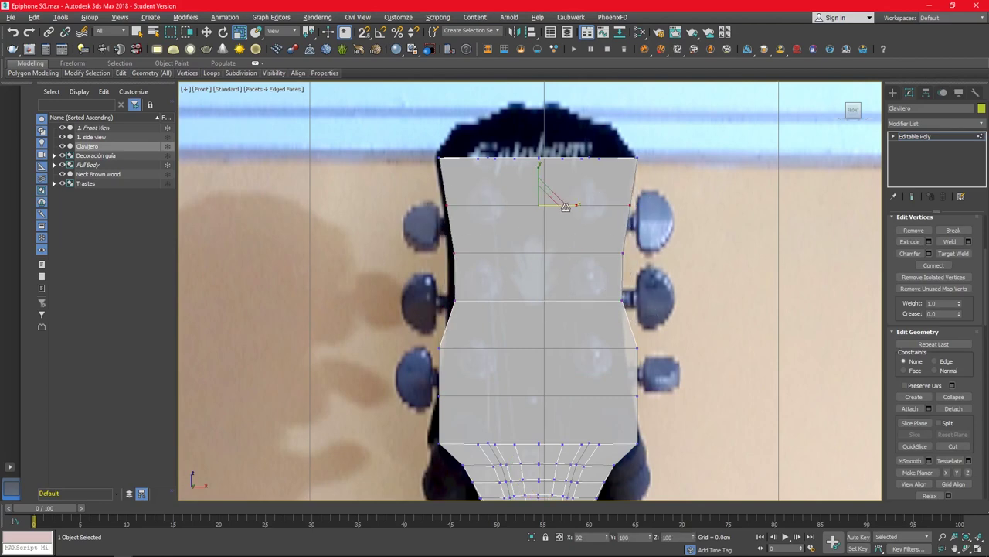
pyautogui.moveTo(539, 348); pyautogui.dragTo(563, 348)
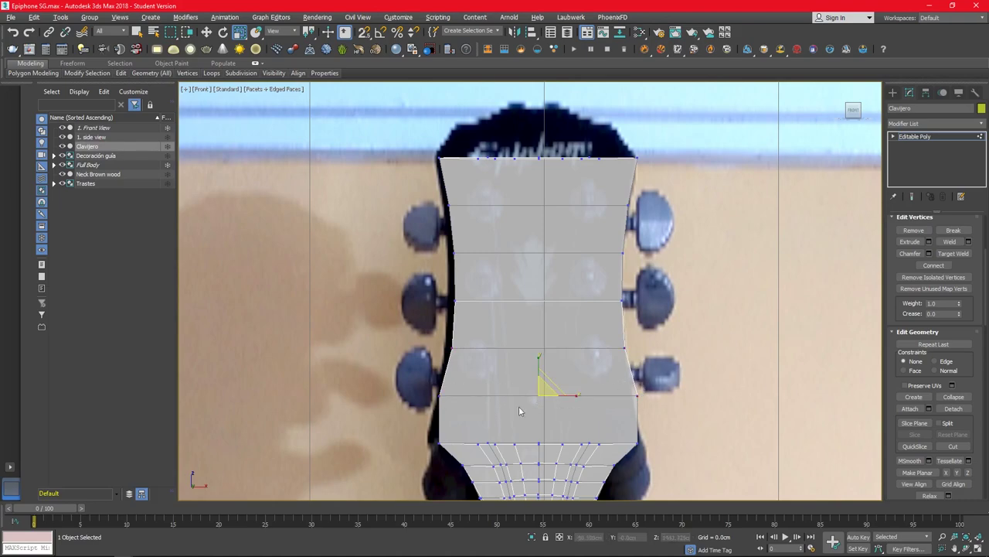
pyautogui.moveTo(563, 395); pyautogui.dragTo(645, 427)
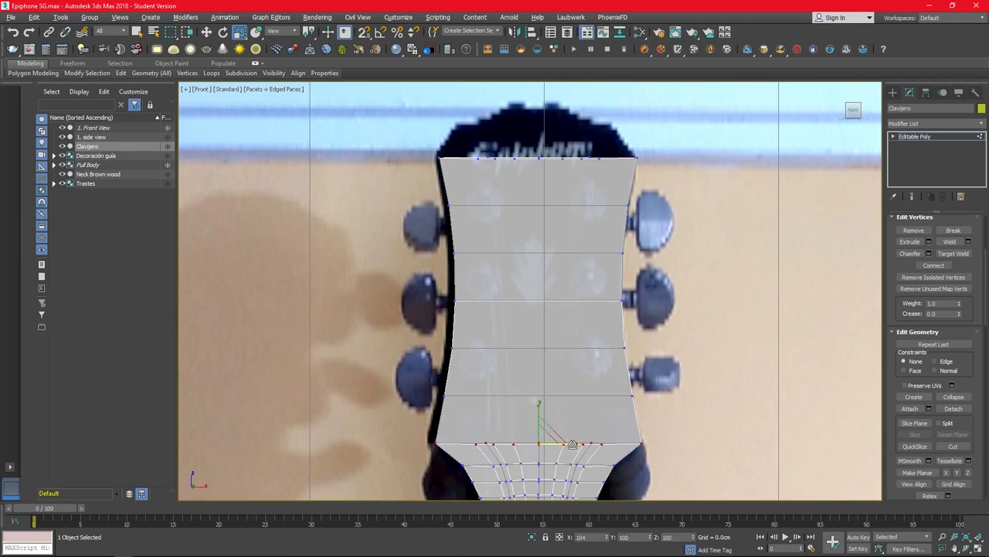
pyautogui.scroll(-4, 653, 301)
pyautogui.scroll(6, 606, 236)
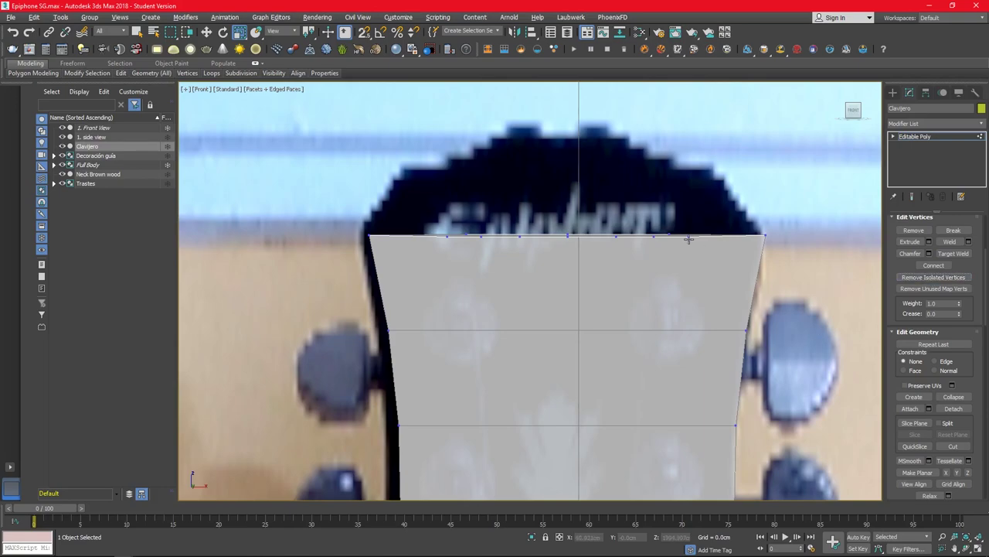
pyautogui.hotkey('alt', 'w')
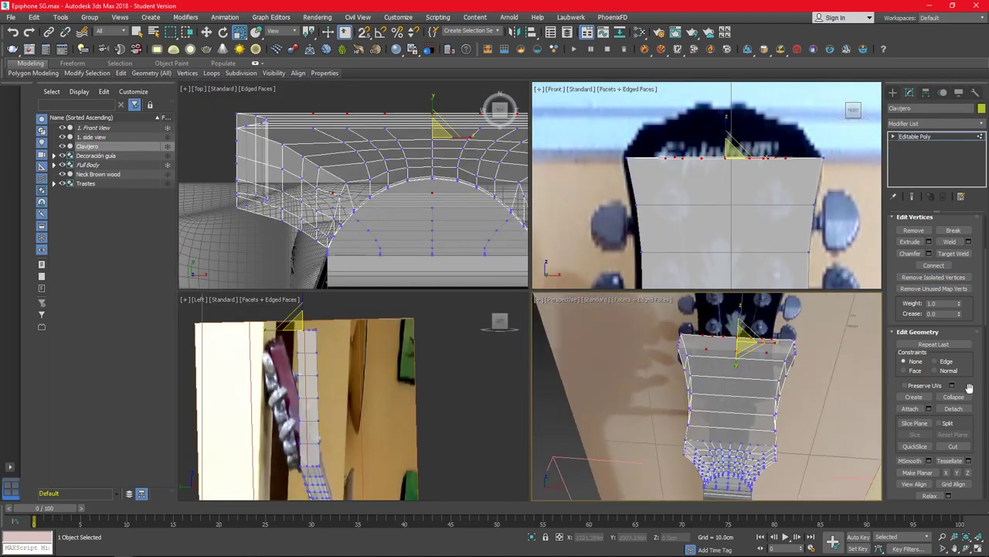
pyautogui.hotkey('ctrl', 'z')
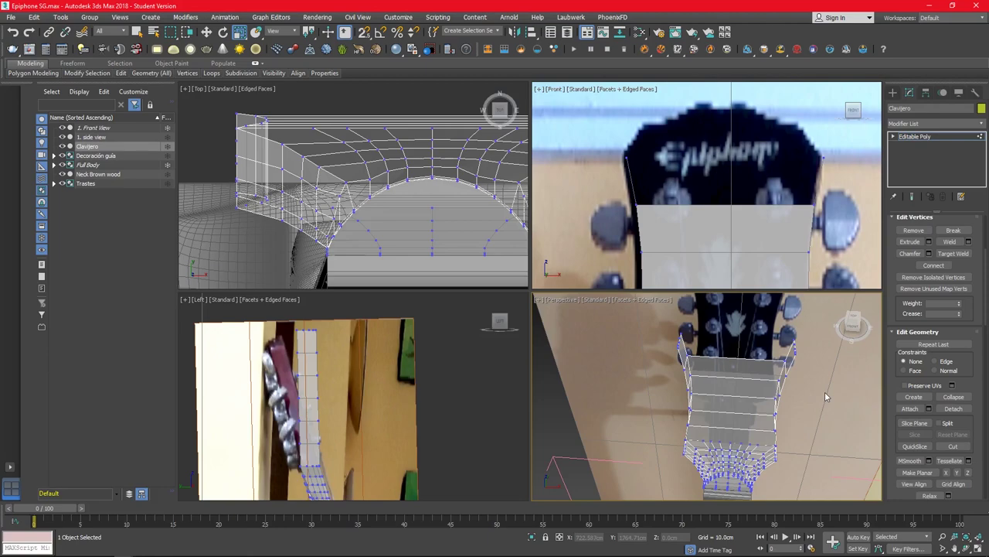
# Step: Inspect the headstock's side edges and borders, then clear the border selection
pyautogui.press('2')
pyautogui.click(790, 362)
pyautogui.moveTo(757, 395)
pyautogui.keyDown('alt'); pyautogui.mouseDown(button='middle')
pyautogui.moveTo(810, 371)
pyautogui.moveTo(761, 349)
pyautogui.mouseUp(button='middle'); pyautogui.keyUp('alt')
pyautogui.press('3')
pyautogui.press('1')
pyautogui.press('2')
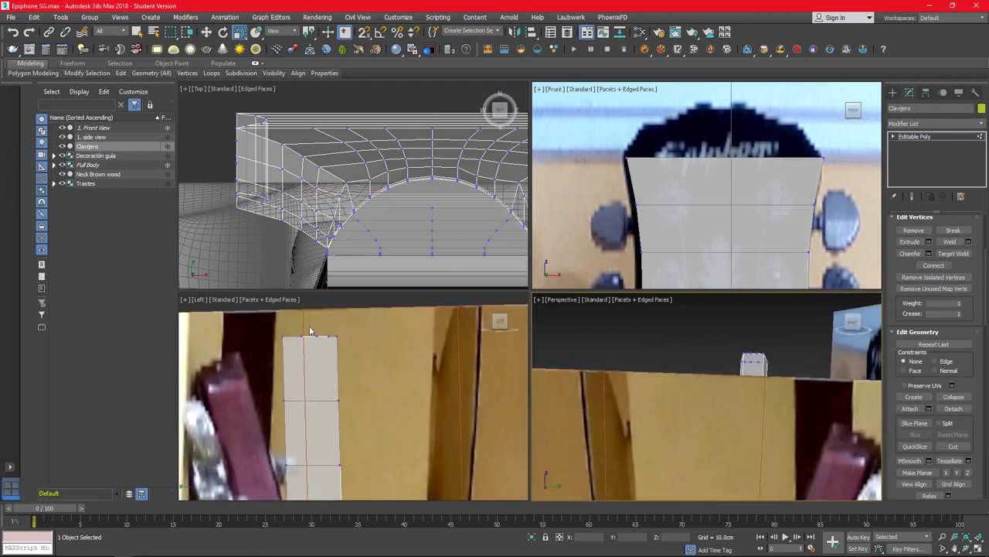
pyautogui.click(764, 361)
pyautogui.keyDown('alt'); pyautogui.moveTo(764, 360); pyautogui.dragTo(680, 371, button='middle'); pyautogui.keyUp('alt')
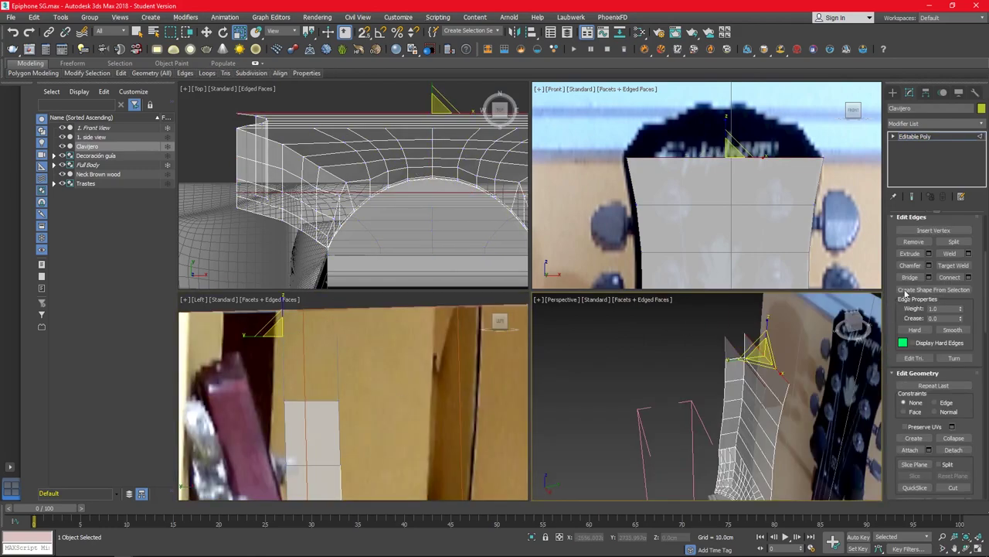
pyautogui.press('3')
pyautogui.click(666, 382)
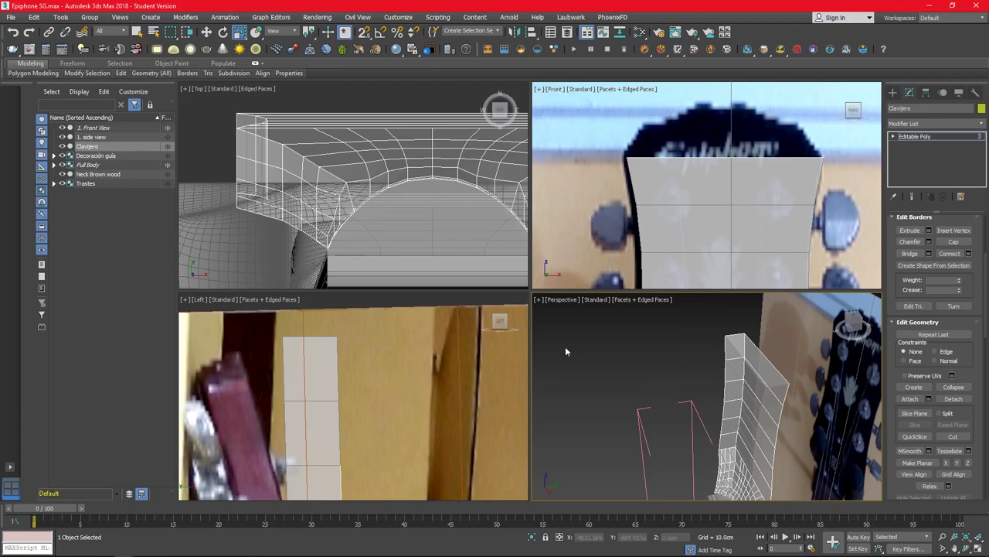
# Step: Shift-extrude the top border upward into a new tier in the front view
pyautogui.click(751, 353)
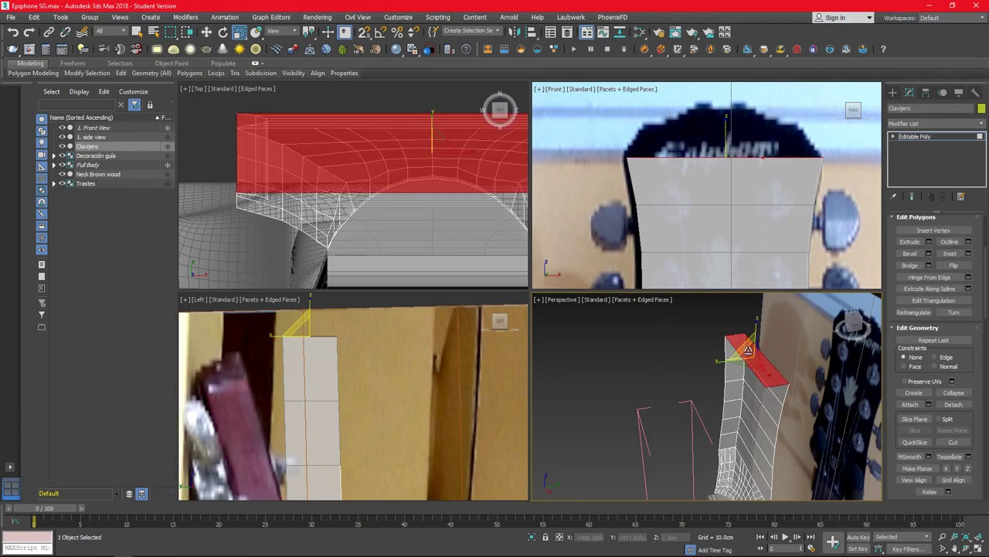
pyautogui.hotkey('alt', 'w')
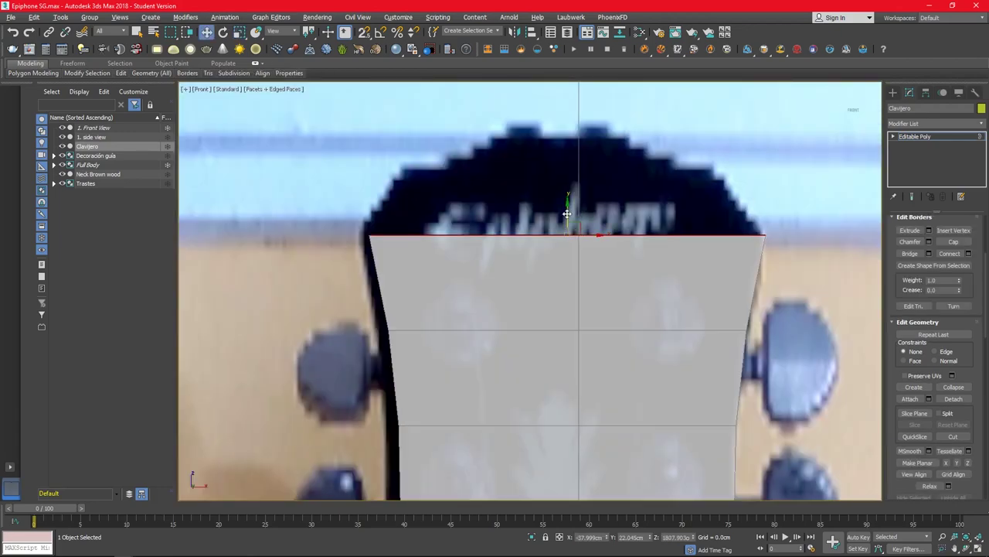
pyautogui.moveTo(570, 207); pyautogui.dragTo(572, 182)
pyautogui.press('w')
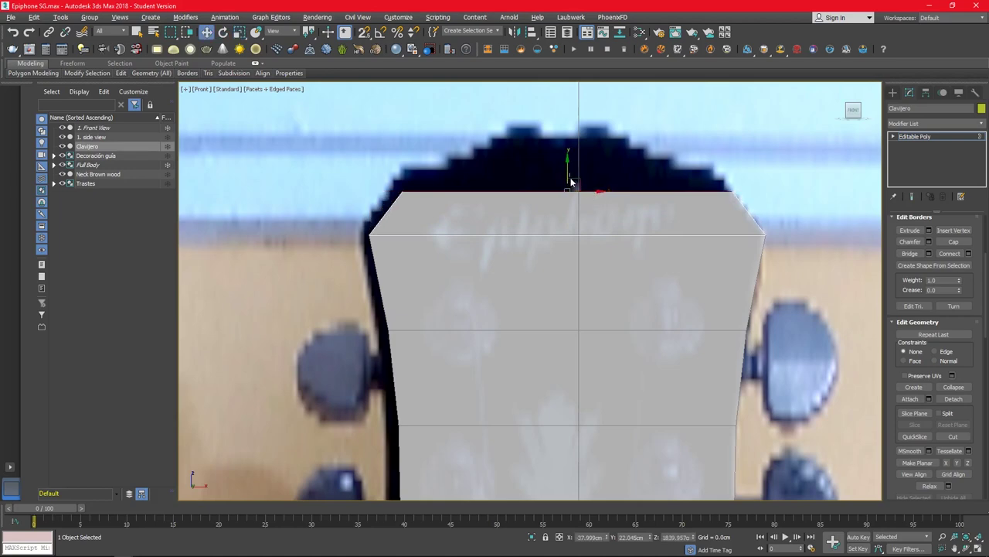
pyautogui.hotkey('ctrl', 'z')
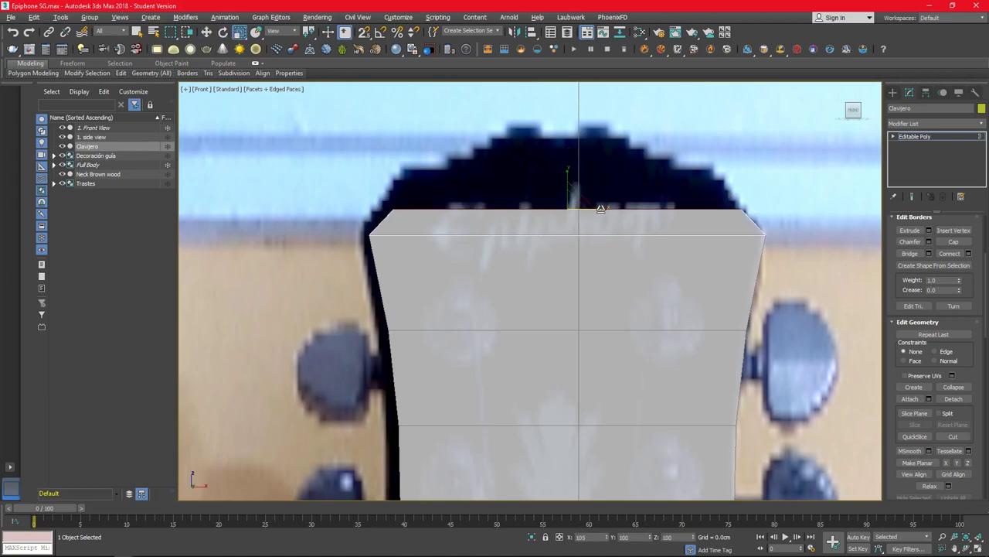
pyautogui.hotkey('ctrl', 'z')
pyautogui.moveTo(569, 180); pyautogui.dragTo(570, 155)
pyautogui.press('r')
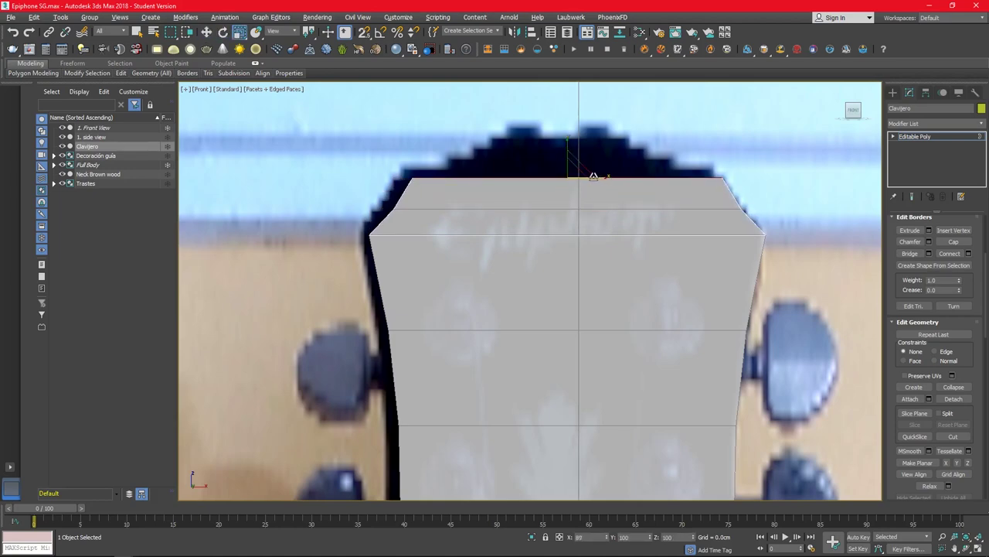
pyautogui.press('w')
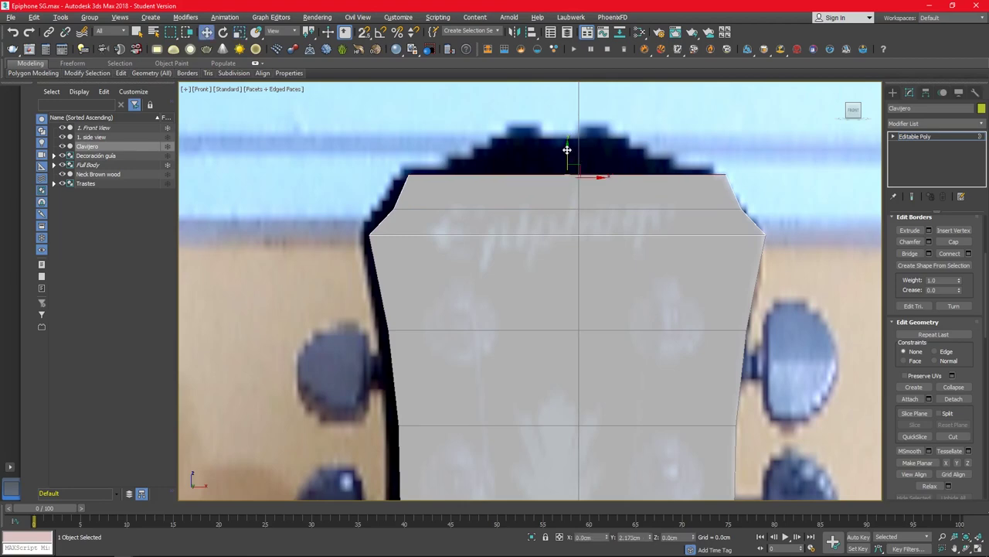
pyautogui.moveTo(567, 150); pyautogui.dragTo(568, 151)
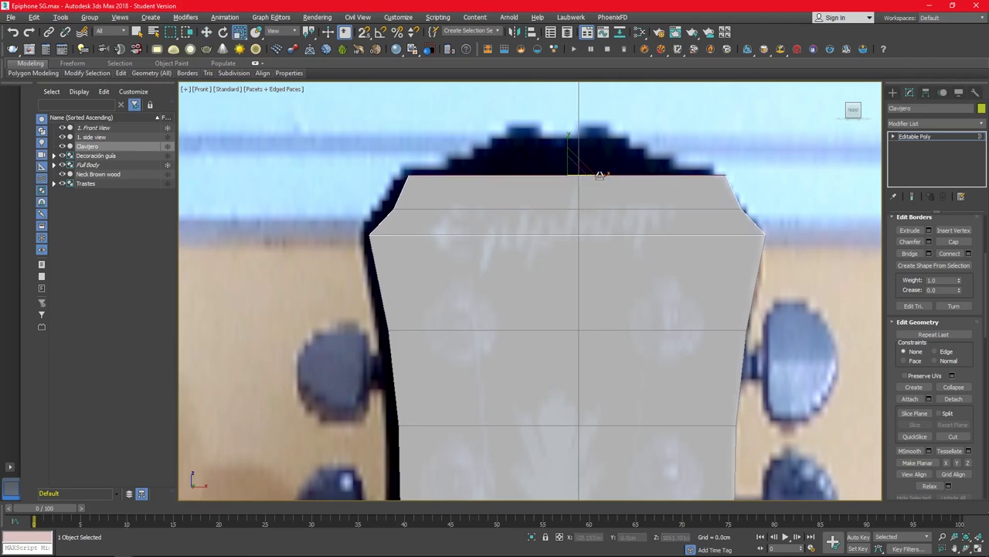
# Step: Raise the upper row's end vertices to the outline and extend the top border further
pyautogui.press('1')
pyautogui.moveTo(363, 197); pyautogui.dragTo(756, 214)
pyautogui.moveTo(596, 209); pyautogui.dragTo(597, 203)
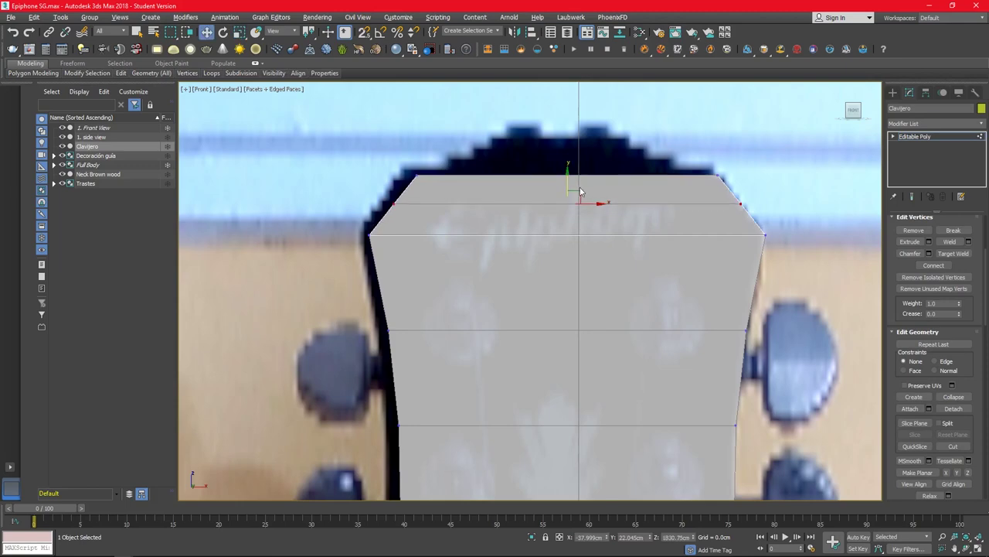
pyautogui.press('3')
pyautogui.press('w')
pyautogui.moveTo(570, 155); pyautogui.dragTo(570, 146)
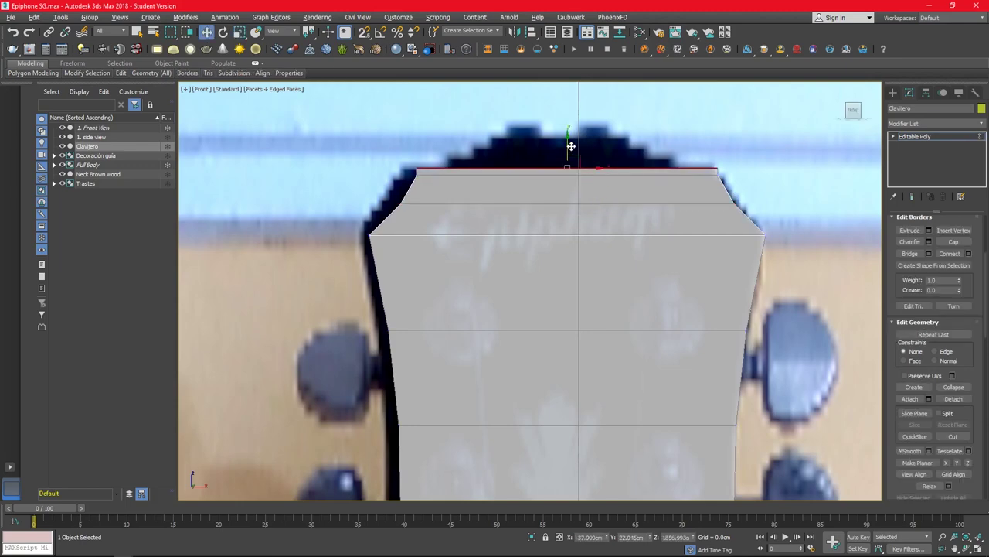
# Step: Widen the top vertices slightly and extrude more thin tiers up toward the crown
pyautogui.press('1')
pyautogui.moveTo(720, 171); pyautogui.dragTo(380, 190)
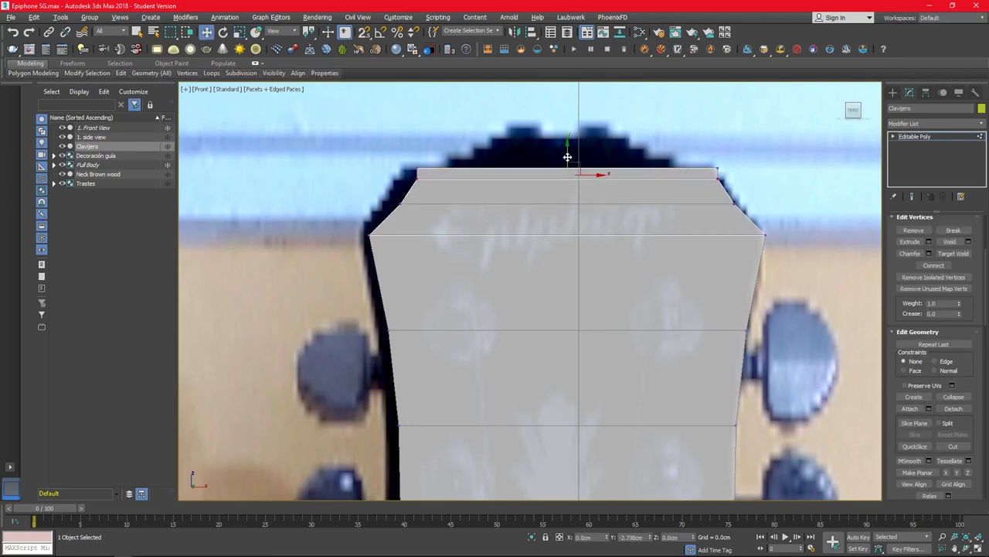
pyautogui.press('r')
pyautogui.moveTo(589, 179); pyautogui.dragTo(602, 179)
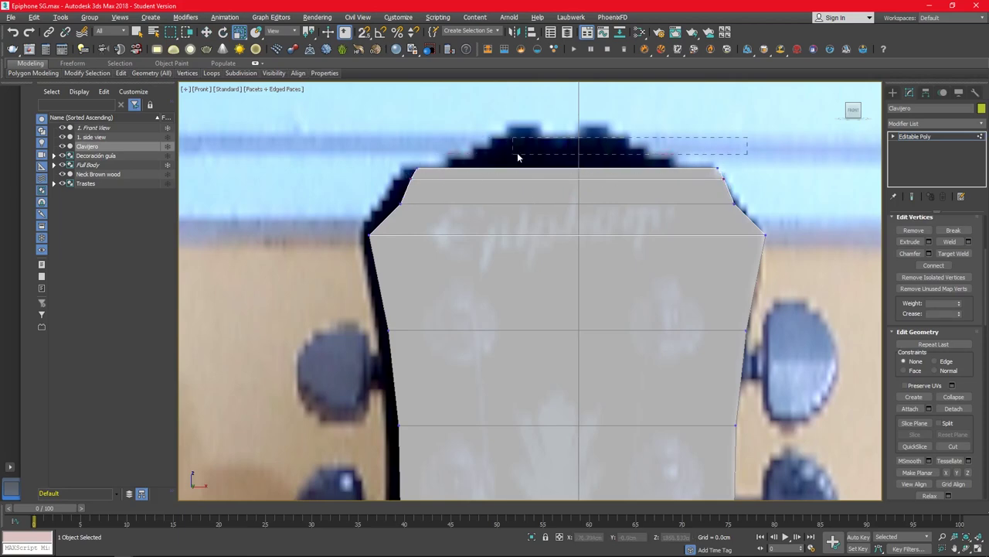
pyautogui.press('3')
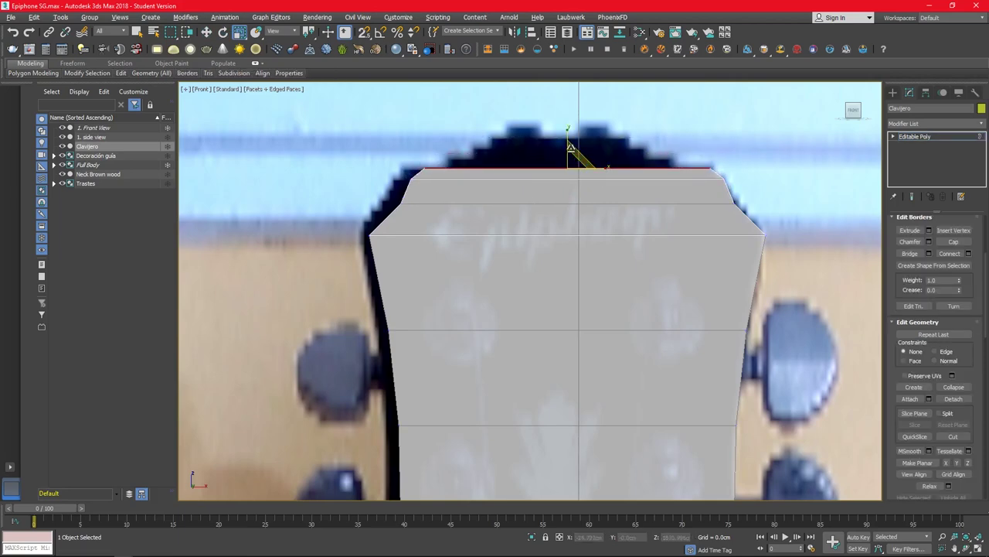
pyautogui.keyDown('shift'); pyautogui.moveTo(569, 147); pyautogui.dragTo(569, 153); pyautogui.keyUp('shift')
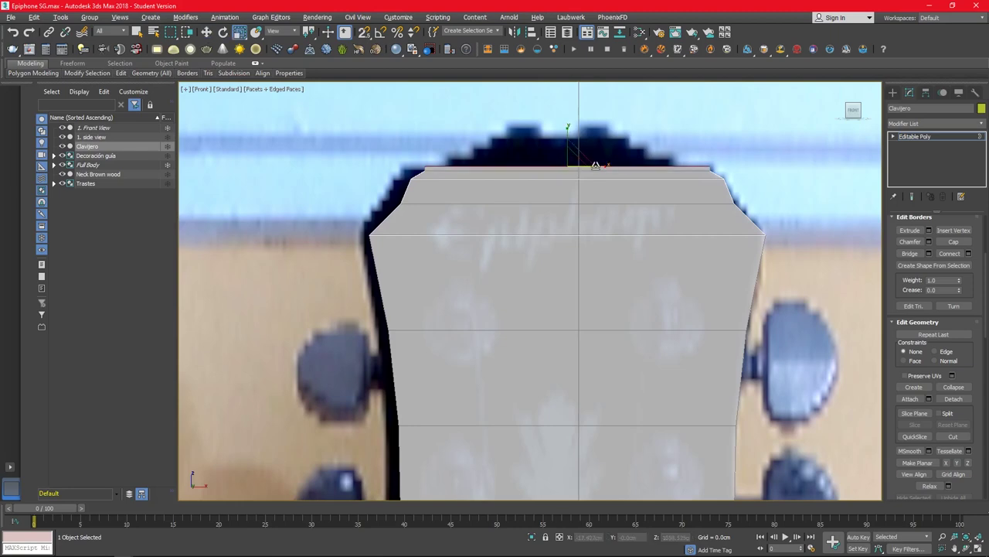
pyautogui.press('w')
pyautogui.moveTo(569, 151)
pyautogui.keyDown('shift'); pyautogui.mouseDown()
pyautogui.moveTo(576, 105)
pyautogui.moveTo(531, 143)
pyautogui.mouseUp(); pyautogui.keyUp('shift')
# Step: Connect the crown's sloping edges with one new segment across the centre
pyautogui.press('r')
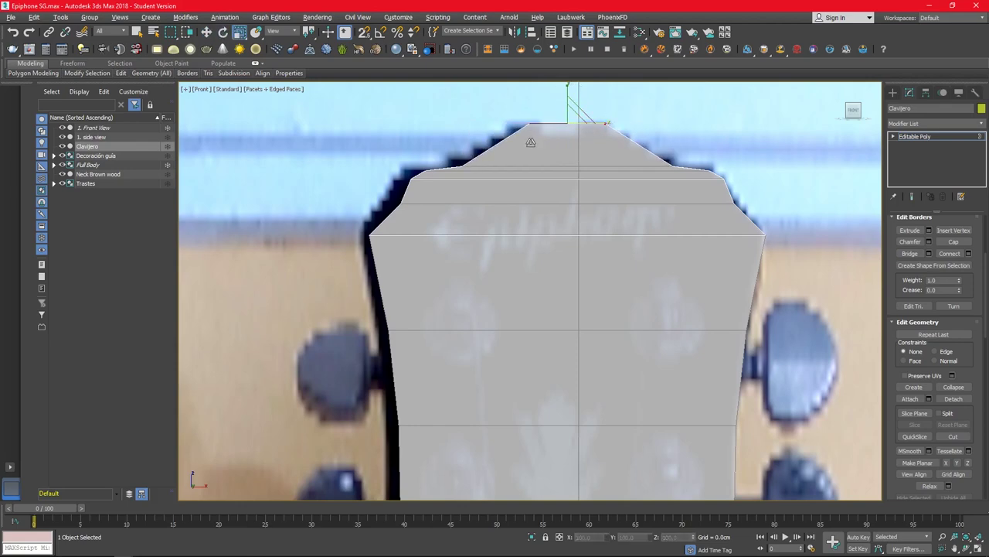
pyautogui.press('2')
pyautogui.click(495, 145)
pyautogui.click(969, 277)
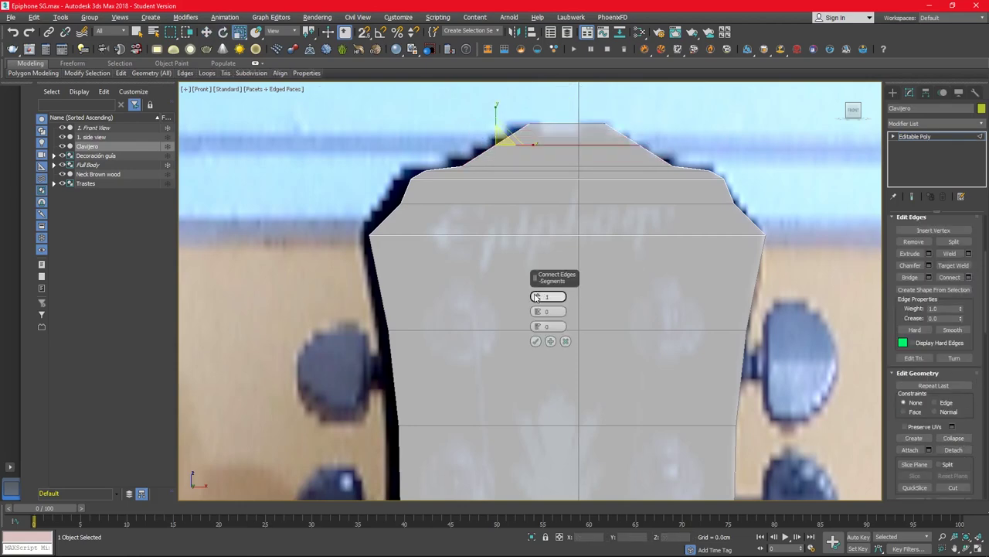
pyautogui.click(532, 332)
pyautogui.press('1')
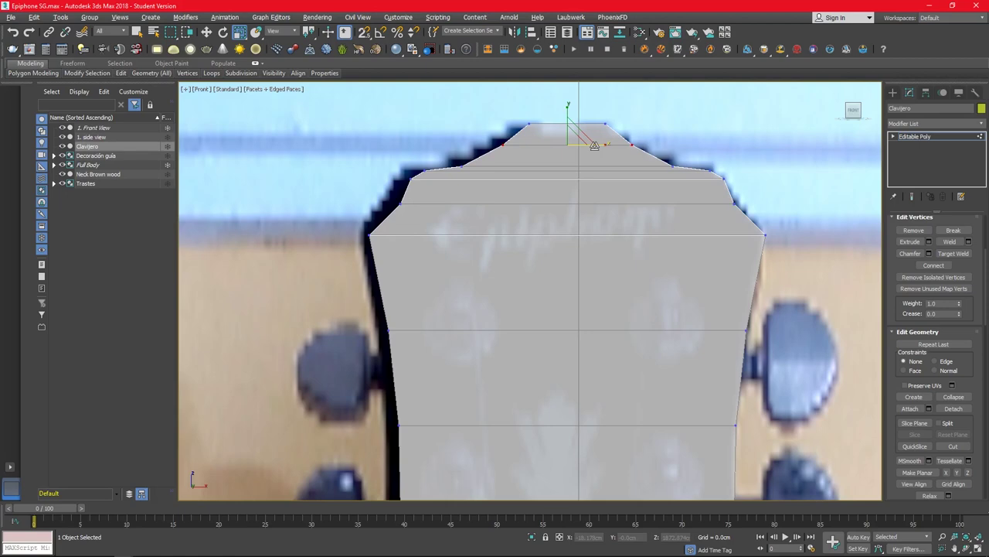
pyautogui.press('3')
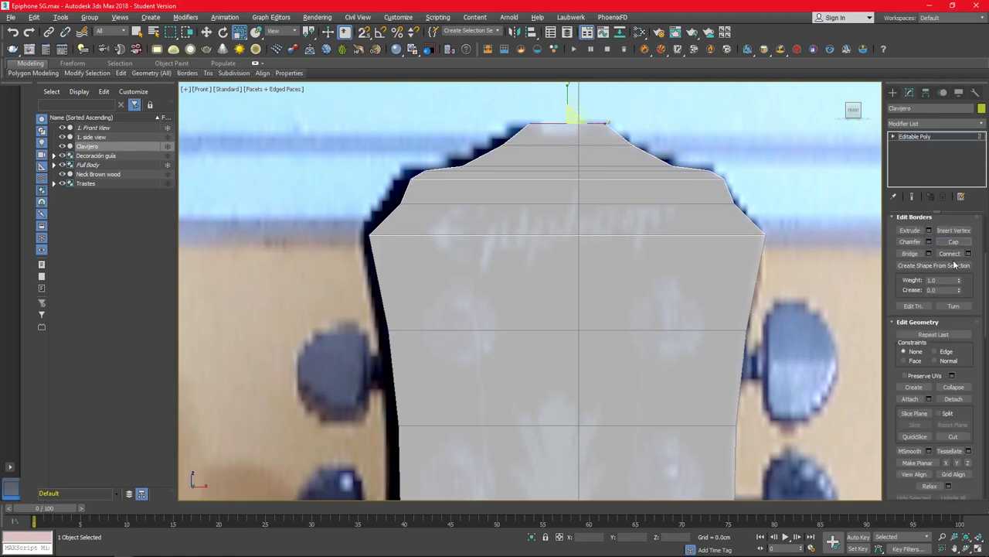
pyautogui.press('2')
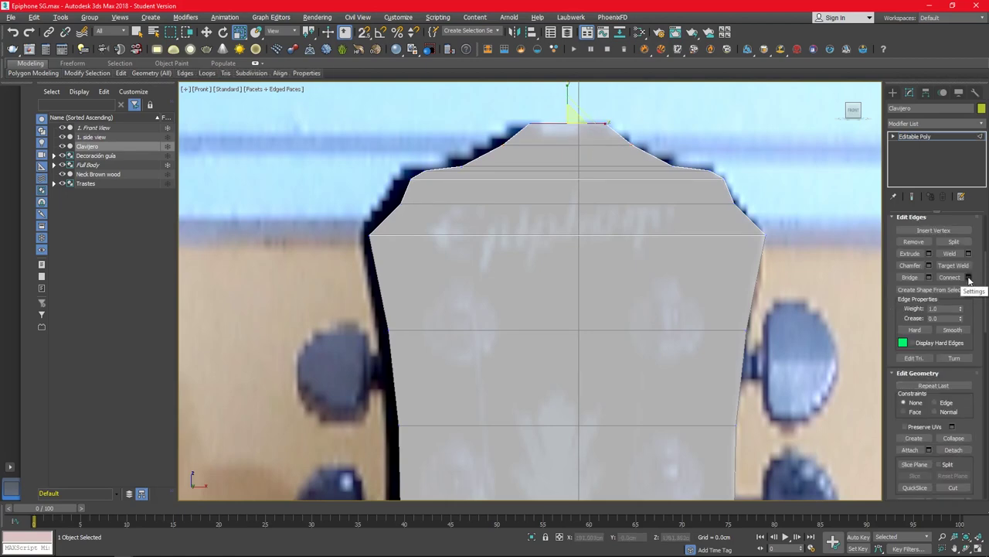
pyautogui.click(968, 277)
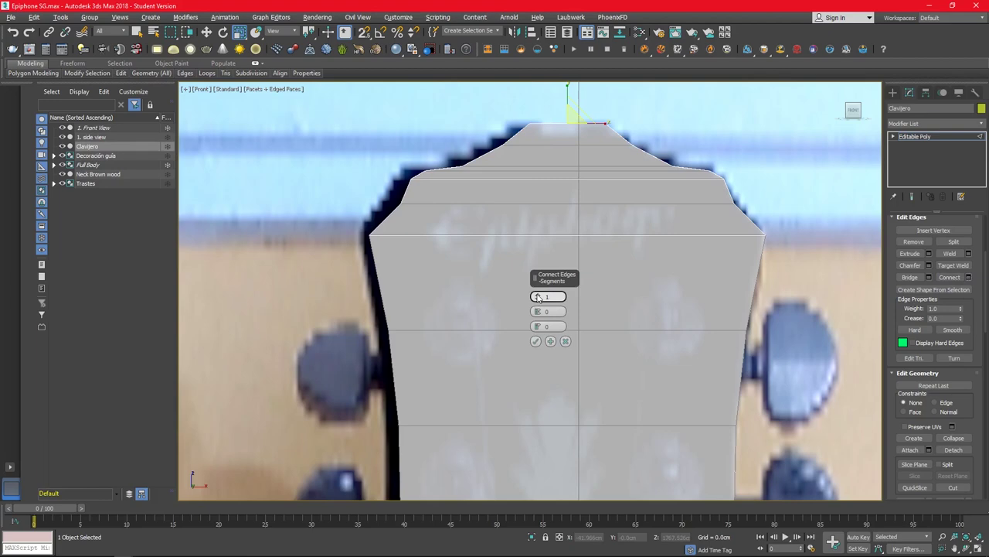
pyautogui.click(536, 341)
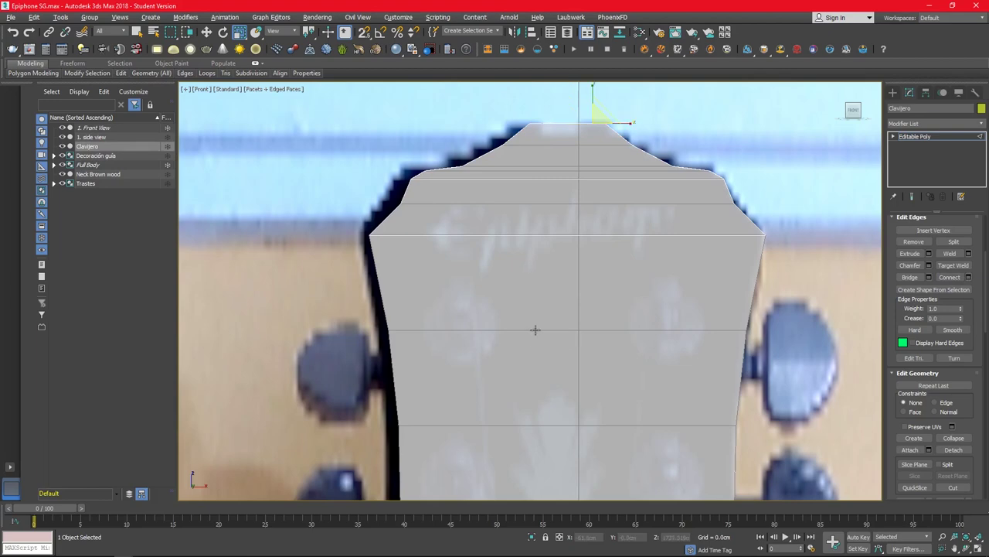
pyautogui.press('1')
# Step: Pull the middle top vertices down into a notch between two peaks, then check it in perspective
pyautogui.scroll(3, 617, 110)
pyautogui.press('w')
pyautogui.moveTo(560, 104); pyautogui.dragTo(559, 131)
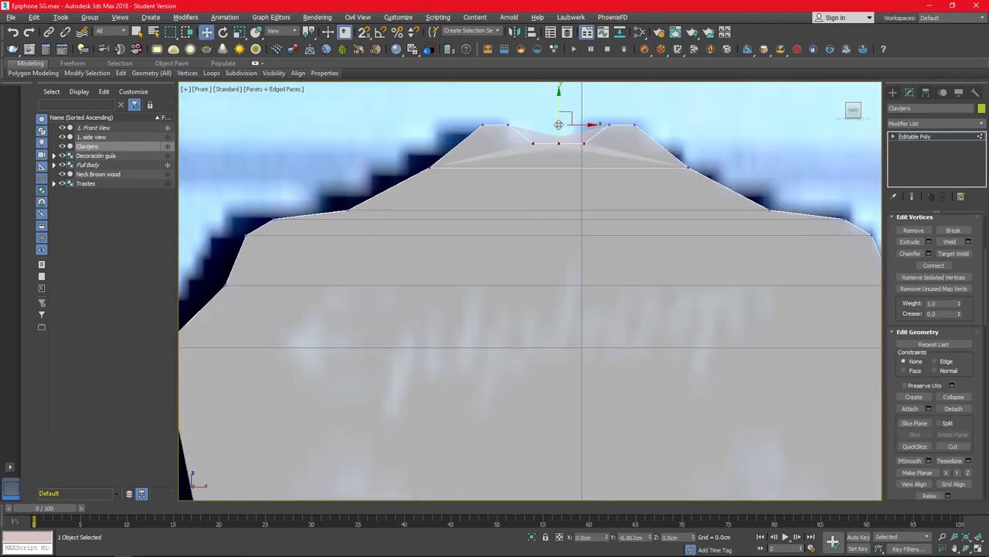
pyautogui.click(507, 125)
pyautogui.keyDown('ctrl'); pyautogui.click(607, 125); pyautogui.keyUp('ctrl')
pyautogui.press('r')
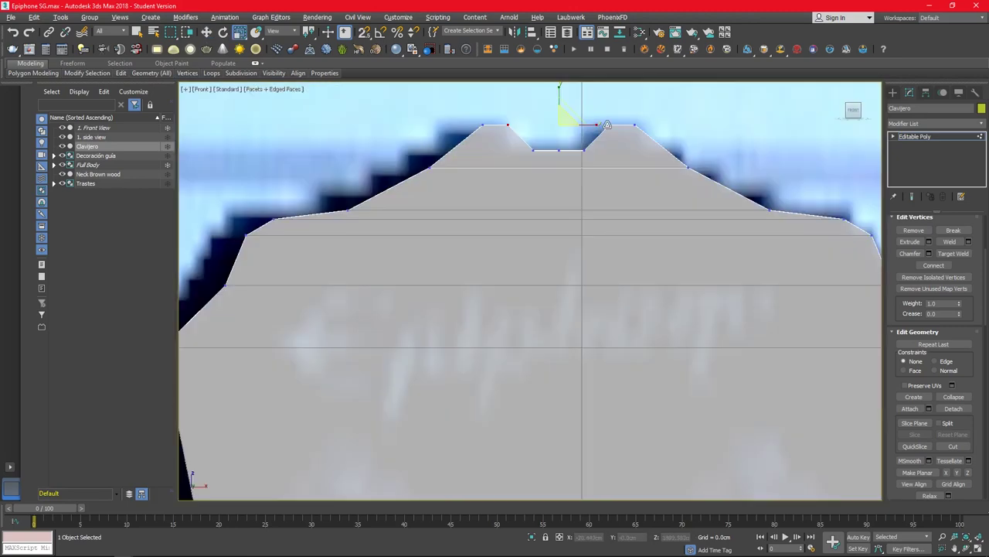
pyautogui.click(559, 149)
pyautogui.press('w')
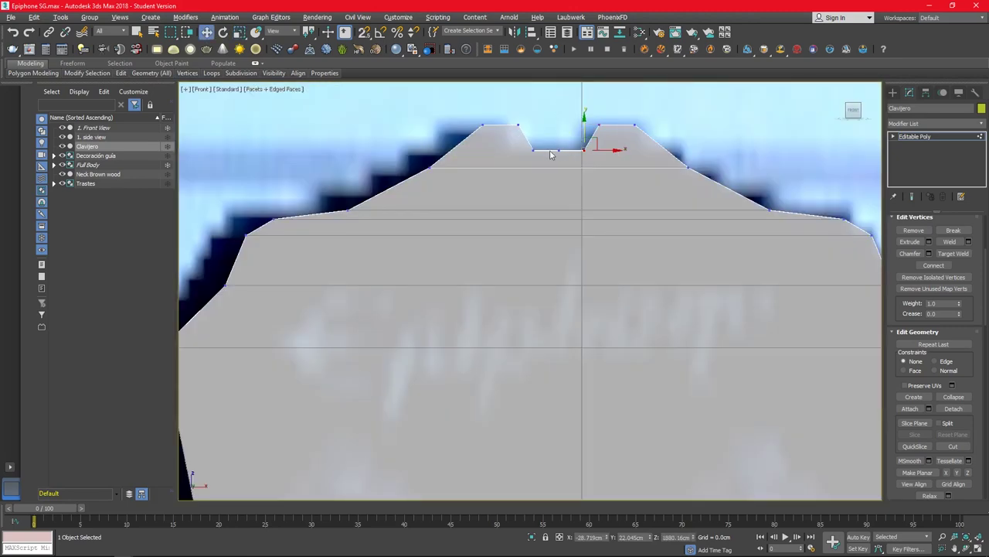
pyautogui.moveTo(551, 155); pyautogui.dragTo(551, 131)
pyautogui.press('p')
pyautogui.moveTo(650, 335)
pyautogui.keyDown('alt'); pyautogui.mouseDown(button='middle')
pyautogui.moveTo(798, 341)
pyautogui.moveTo(636, 327)
pyautogui.mouseUp(button='middle'); pyautogui.keyUp('alt')
# Step: In the Left view, raise the neck-headstock joint vertex so the headstock tilts back
pyautogui.press('l')
pyautogui.scroll(-2, 388, 390)
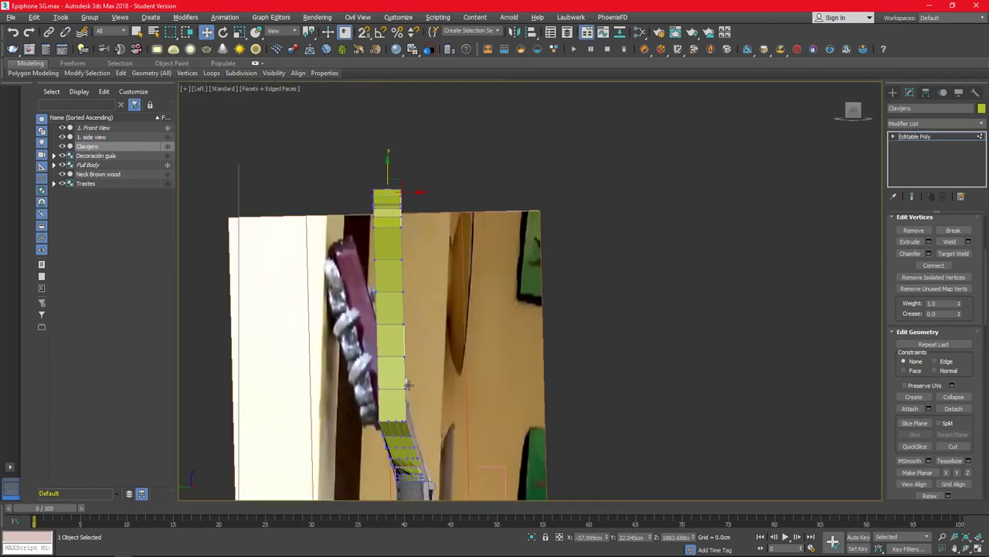
pyautogui.click(422, 394)
pyautogui.scroll(3, 422, 394)
pyautogui.click(365, 378)
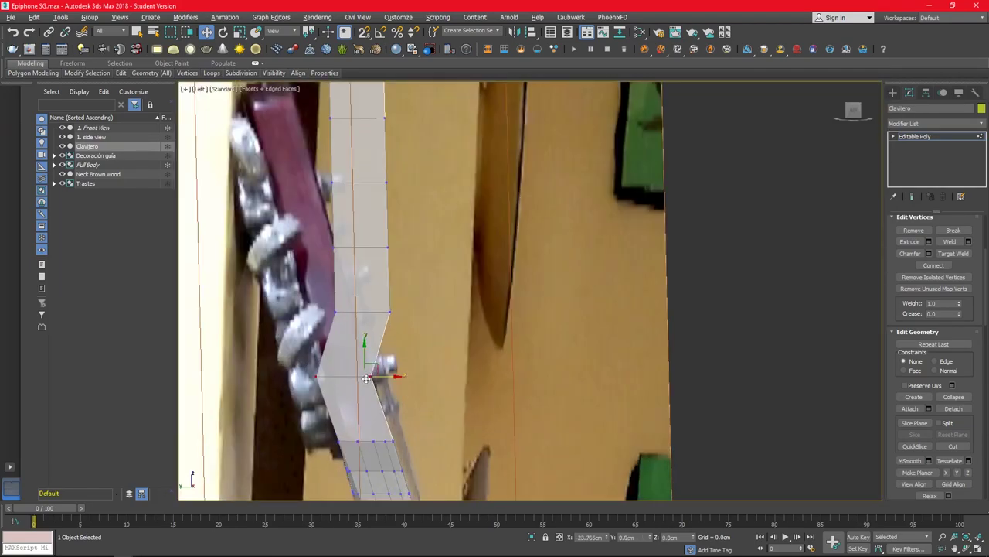
pyautogui.moveTo(334, 325); pyautogui.dragTo(331, 252)
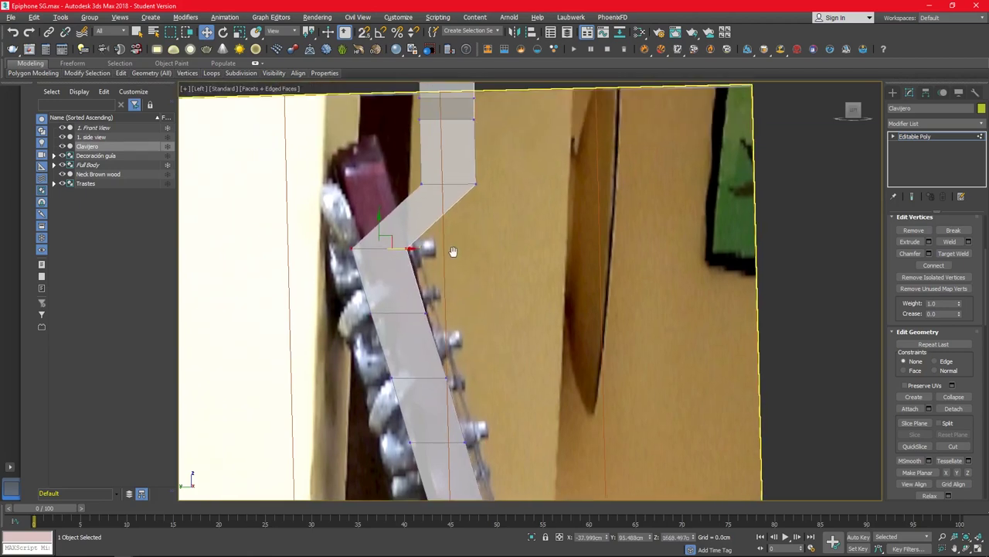
# Step: Move the corner vertex to the top edge and align the top block upright above the tilted strip
pyautogui.moveTo(352, 243); pyautogui.dragTo(452, 240, button='middle')
pyautogui.moveTo(485, 178)
pyautogui.mouseDown()
pyautogui.moveTo(498, 148)
pyautogui.moveTo(379, 123)
pyautogui.mouseUp()
pyautogui.scroll(3, 433, 186)
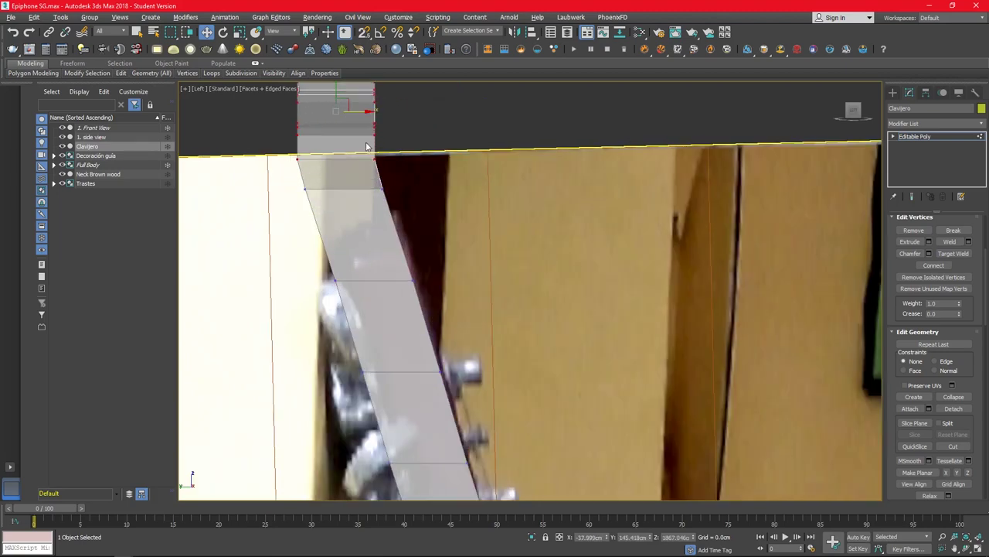
pyautogui.scroll(3, 394, 197)
pyautogui.moveTo(399, 192); pyautogui.dragTo(475, 337, button='middle')
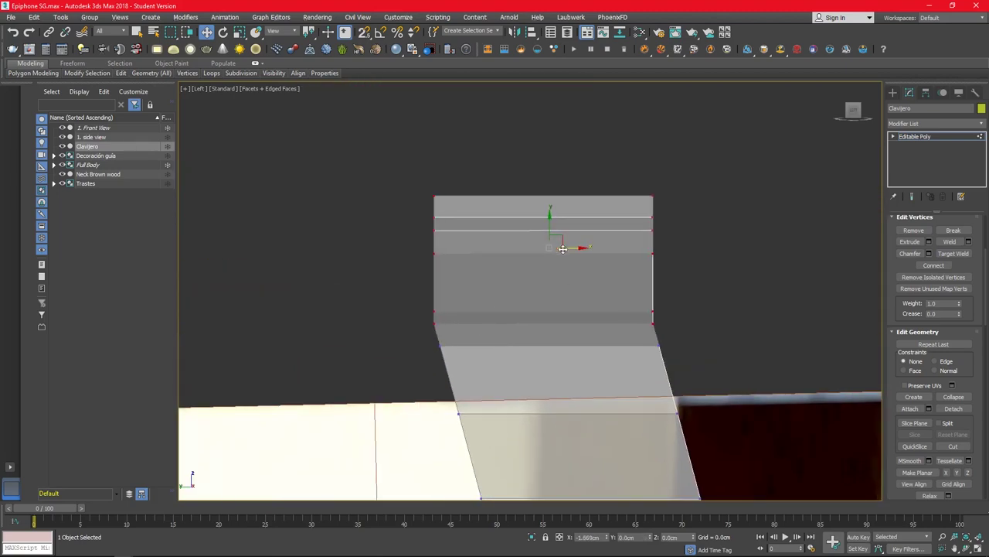
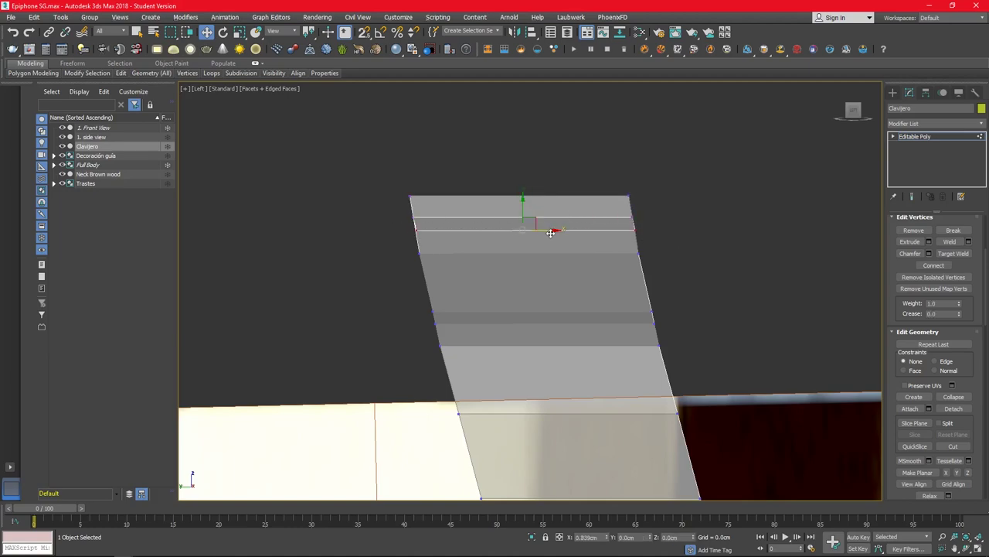
# Step: Select all the headstock's polygons in Polygon mode and orbit the perspective view to inspect them
pyautogui.press('p')
pyautogui.press('f')
pyautogui.press('4')
pyautogui.click(515, 387)
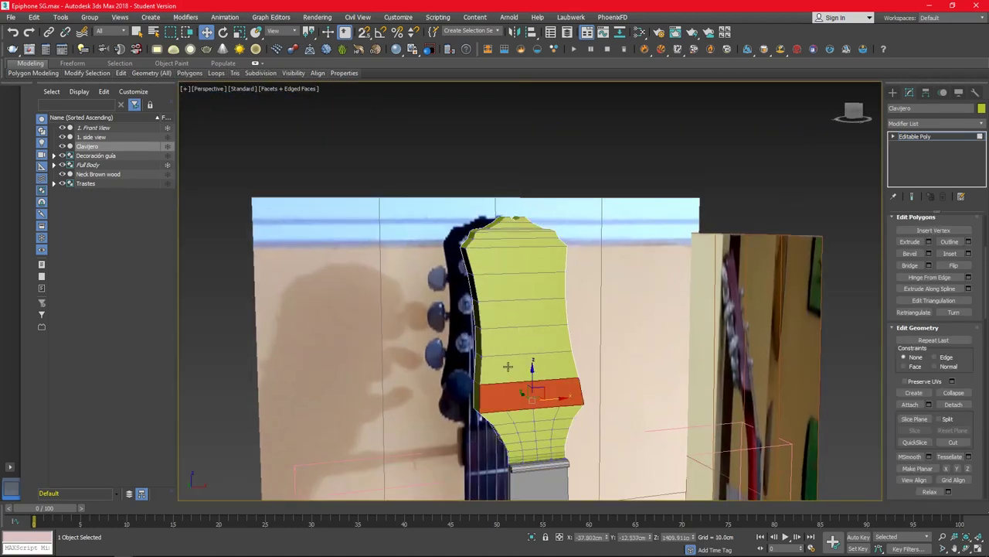
pyautogui.hotkey('alt', 'w')
pyautogui.hotkey('ctrl', 'a')
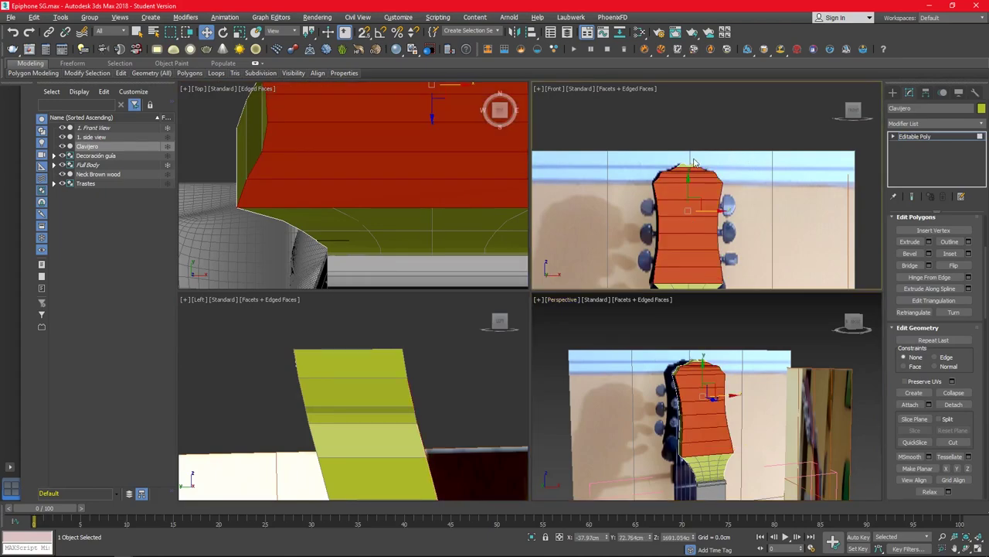
pyautogui.scroll(3, 704, 237)
pyautogui.moveTo(696, 402)
pyautogui.keyDown('alt'); pyautogui.mouseDown(button='middle')
pyautogui.moveTo(658, 394)
pyautogui.moveTo(685, 353)
pyautogui.mouseUp(button='middle'); pyautogui.keyUp('alt')
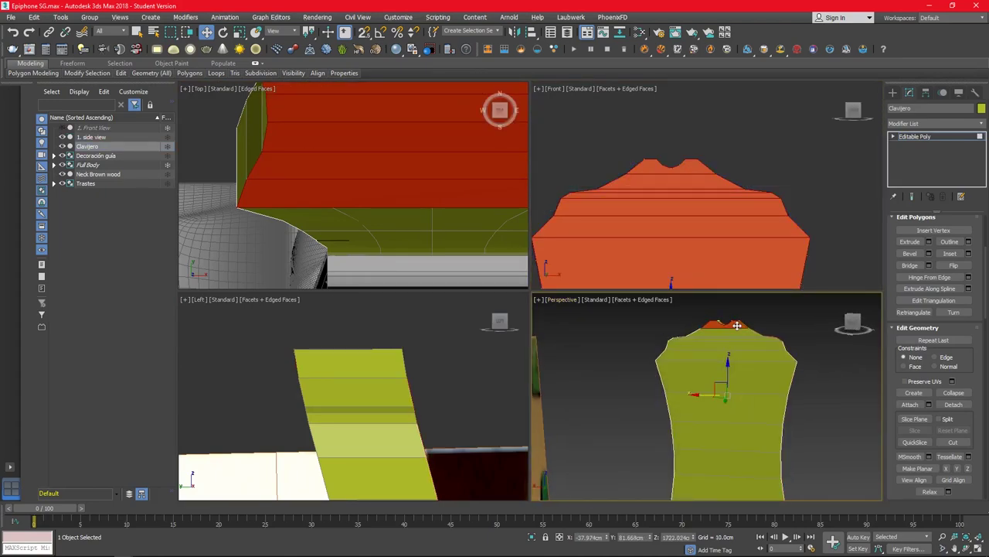
pyautogui.keyDown('alt'); pyautogui.moveTo(747, 347); pyautogui.dragTo(719, 430, button='middle'); pyautogui.keyUp('alt')
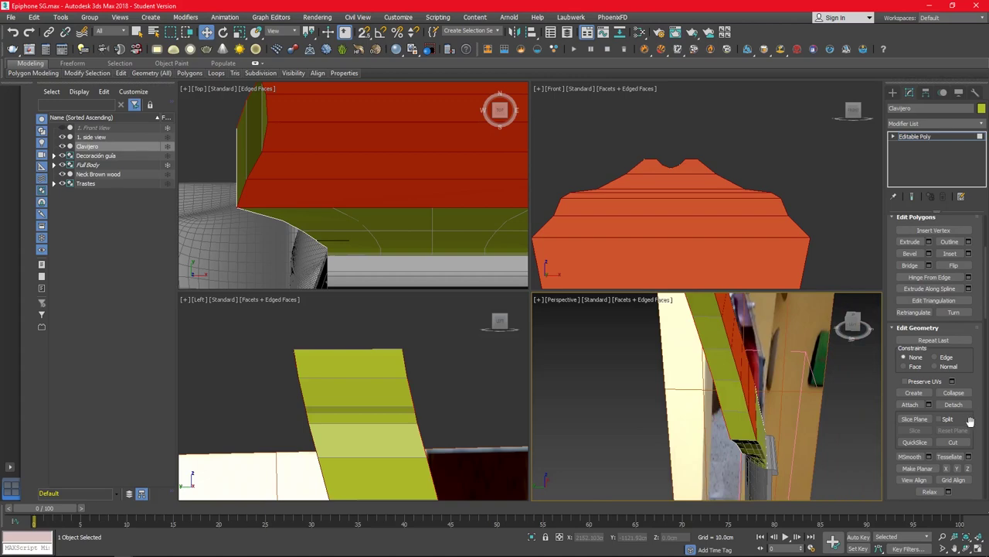
pyautogui.scroll(-1, 970, 420)
# Step: Flatten the selected headstock polygons with Make Planar, then undo the flattening
pyautogui.click(918, 453)
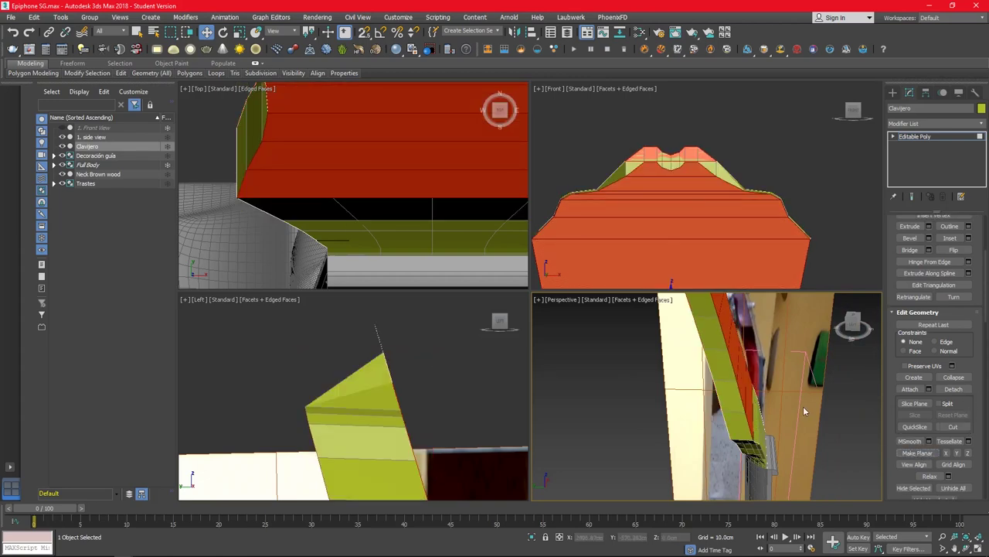
pyautogui.hotkey('ctrl', 'z')
pyautogui.keyDown('alt'); pyautogui.moveTo(696, 193); pyautogui.dragTo(613, 173, button='middle'); pyautogui.keyUp('alt')
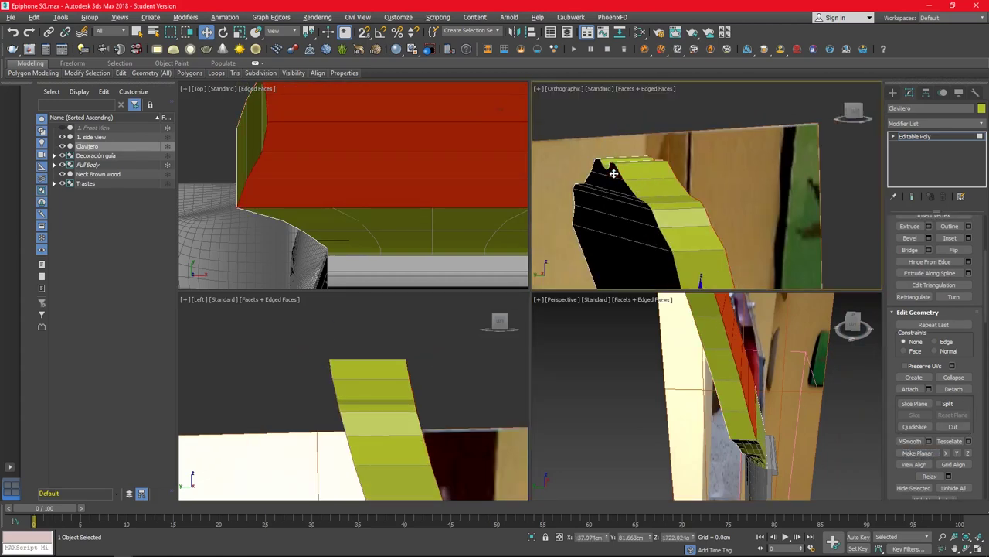
pyautogui.scroll(-3, 956, 348)
pyautogui.scroll(6, 955, 342)
pyautogui.scroll(-5, 950, 334)
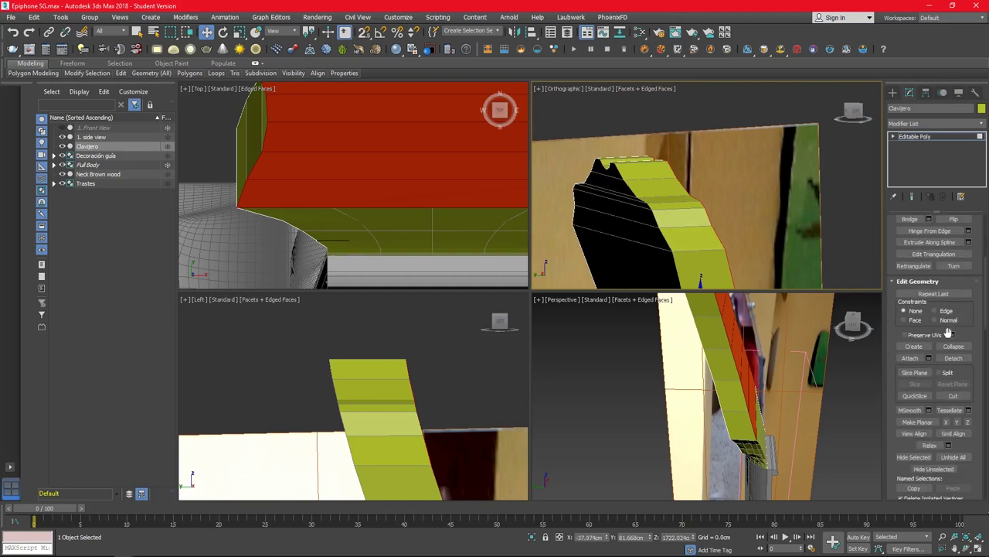
# Step: Reselect every headstock polygon and orbit to a three-quarter view of the headstock
pyautogui.moveTo(785, 375)
pyautogui.keyDown('alt'); pyautogui.mouseDown(button='middle')
pyautogui.moveTo(697, 481)
pyautogui.moveTo(711, 456)
pyautogui.moveTo(698, 425)
pyautogui.moveTo(764, 404)
pyautogui.moveTo(881, 426)
pyautogui.moveTo(812, 421)
pyautogui.mouseUp(button='middle'); pyautogui.keyUp('alt')
pyautogui.scroll(5, 441, 413)
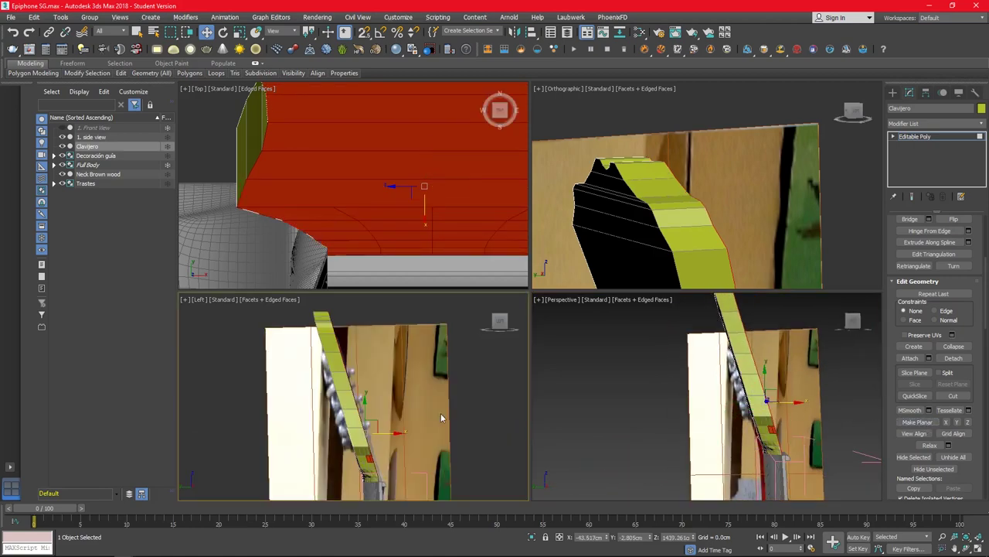
pyautogui.keyDown('alt'); pyautogui.moveTo(796, 457); pyautogui.dragTo(772, 440, button='middle'); pyautogui.keyUp('alt')
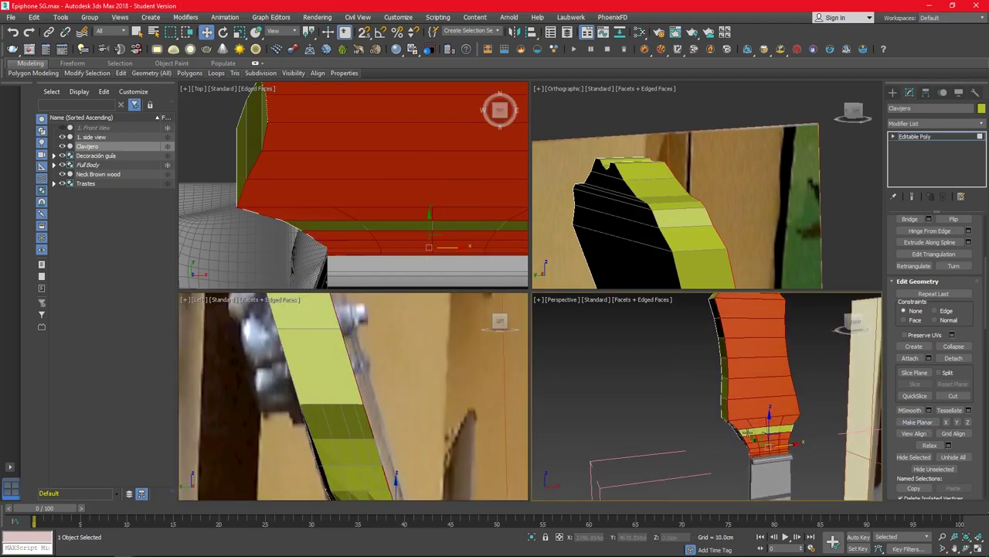
pyautogui.moveTo(835, 456)
pyautogui.keyDown('alt'); pyautogui.mouseDown(button='middle')
pyautogui.moveTo(775, 469)
pyautogui.moveTo(765, 452)
pyautogui.mouseUp(button='middle'); pyautogui.keyUp('alt')
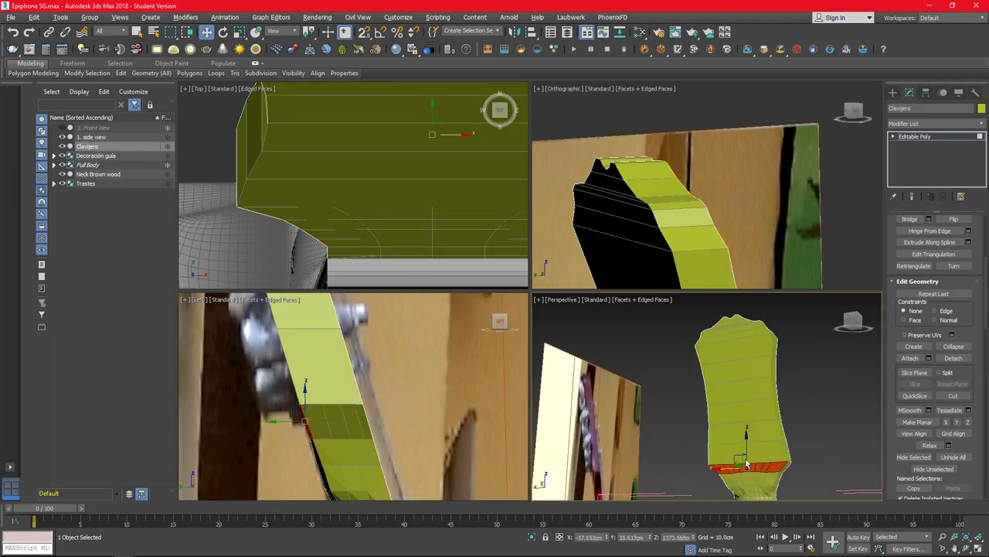
pyautogui.hotkey('ctrl', 'a')
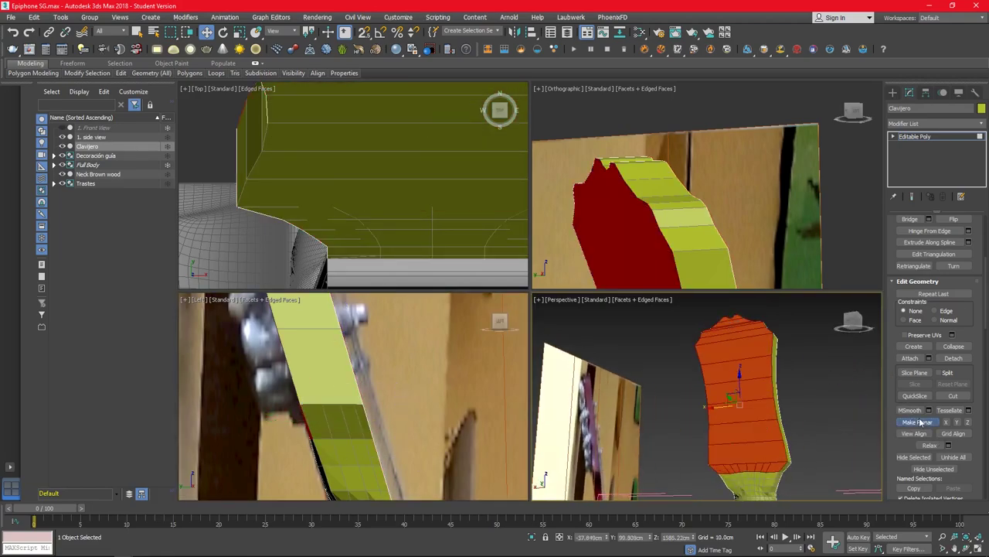
pyautogui.moveTo(695, 433)
pyautogui.keyDown('alt'); pyautogui.mouseDown(button='middle')
pyautogui.moveTo(657, 450)
pyautogui.moveTo(575, 372)
pyautogui.mouseUp(button='middle'); pyautogui.keyUp('alt')
# Step: Make the headstock see-through and flatten its vertices along Z with Make Planar
pyautogui.press('f')
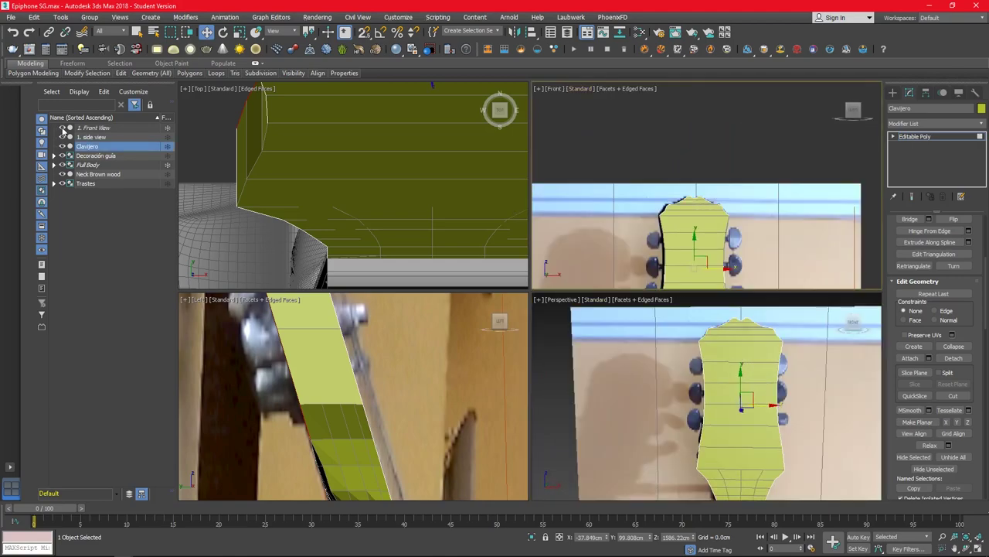
pyautogui.hotkey('alt', 'x')
pyautogui.press('1')
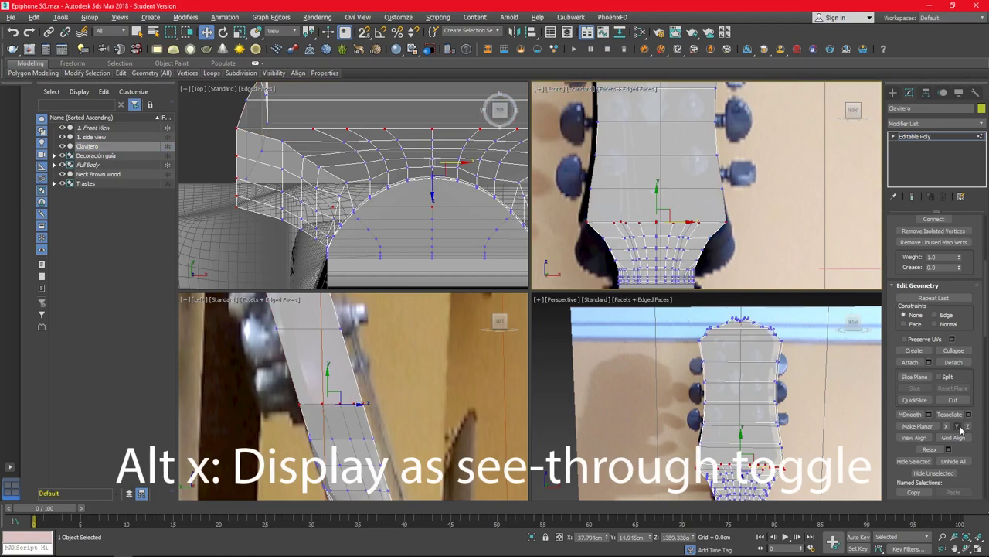
pyautogui.click(954, 427)
pyautogui.click(969, 427)
pyautogui.scroll(-2, 688, 220)
pyautogui.scroll(-1, 788, 255)
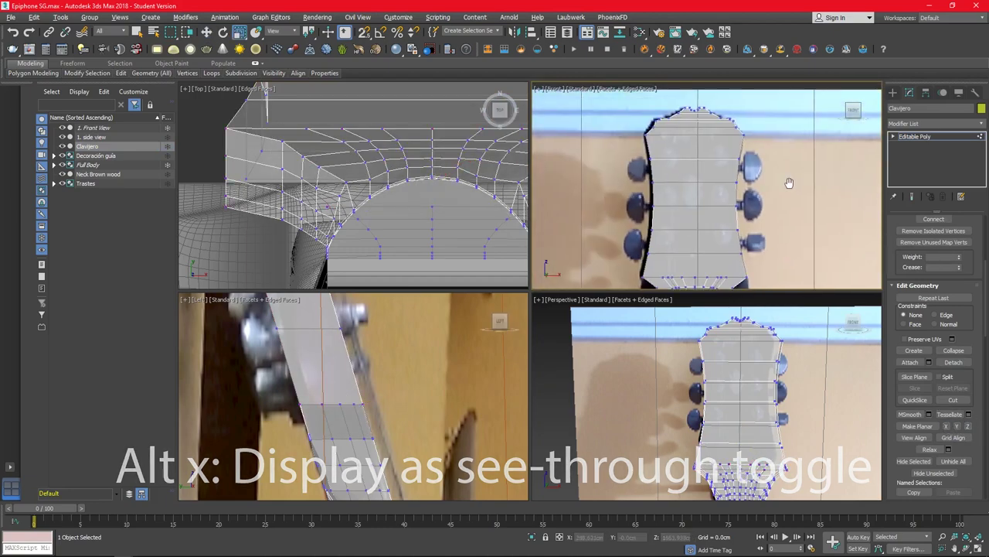
pyautogui.hotkey('alt', 'w')
pyautogui.hotkey('alt', 'w')
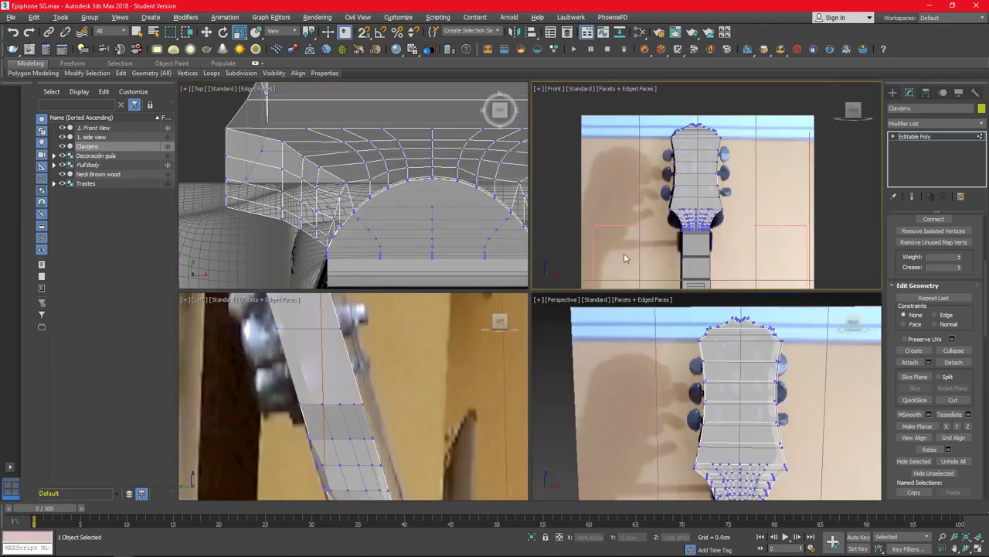
# Step: Add a TurboSmooth modifier to the headstock with Show End Result enabled
pyautogui.click(935, 123)
pyautogui.click(916, 145)
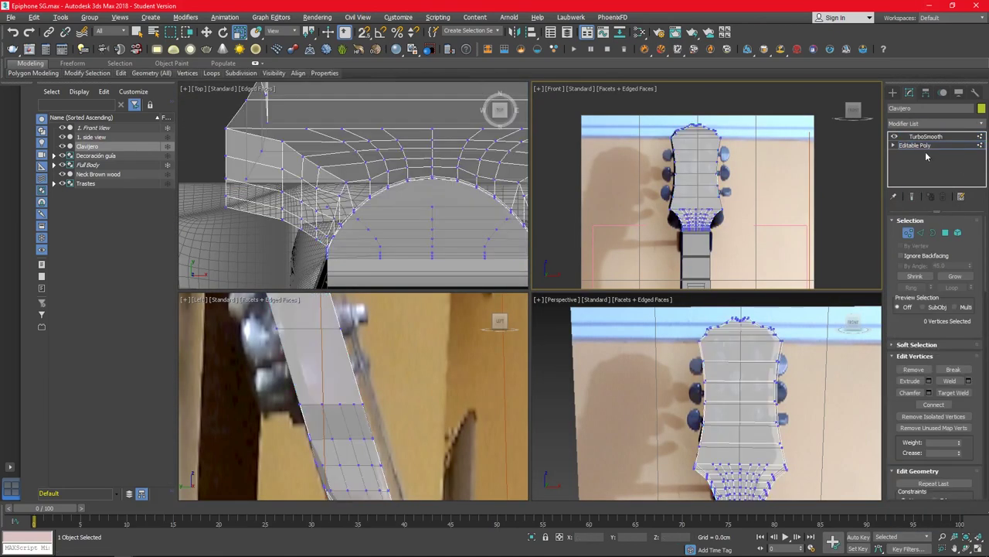
pyautogui.click(912, 196)
pyautogui.press('F4')
# Step: Select two edges near the top of the headstock in Edge mode
pyautogui.moveTo(680, 433)
pyautogui.keyDown('alt'); pyautogui.mouseDown(button='middle')
pyautogui.moveTo(728, 438)
pyautogui.moveTo(709, 363)
pyautogui.mouseUp(button='middle'); pyautogui.keyUp('alt')
pyautogui.press('2')
pyautogui.scroll(4, 798, 421)
pyautogui.moveTo(798, 421)
pyautogui.keyDown('alt'); pyautogui.mouseDown(button='middle')
pyautogui.moveTo(774, 331)
pyautogui.moveTo(682, 301)
pyautogui.moveTo(706, 342)
pyautogui.moveTo(603, 371)
pyautogui.mouseUp(button='middle'); pyautogui.keyUp('alt')
pyautogui.keyDown('ctrl'); pyautogui.click(736, 317); pyautogui.keyUp('ctrl')
pyautogui.keyDown('ctrl'); pyautogui.click(706, 342); pyautogui.keyUp('ctrl')
pyautogui.scroll(3, 583, 390)
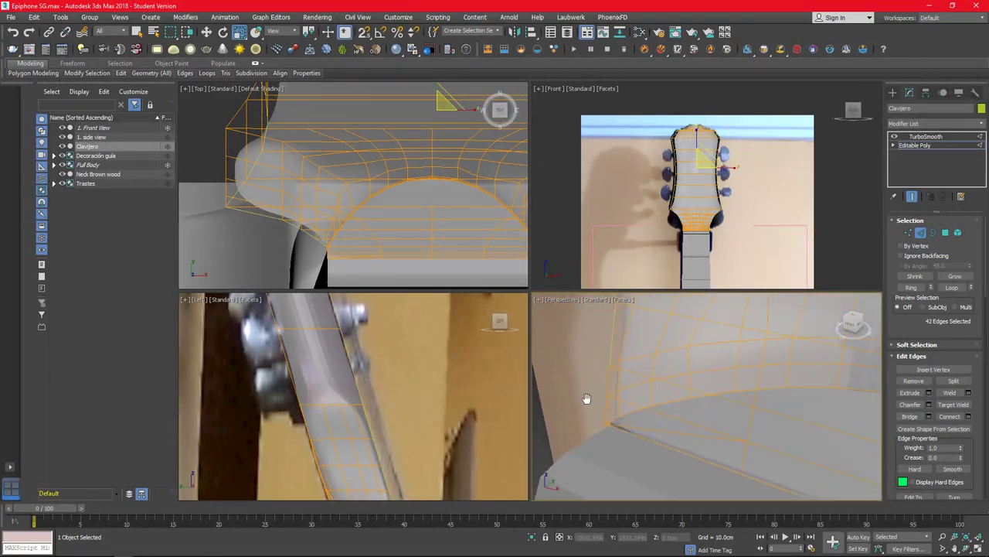
# Step: Check the vertex Weld settings, then chamfer the selected headstock edges
pyautogui.press('1')
pyautogui.press('z')
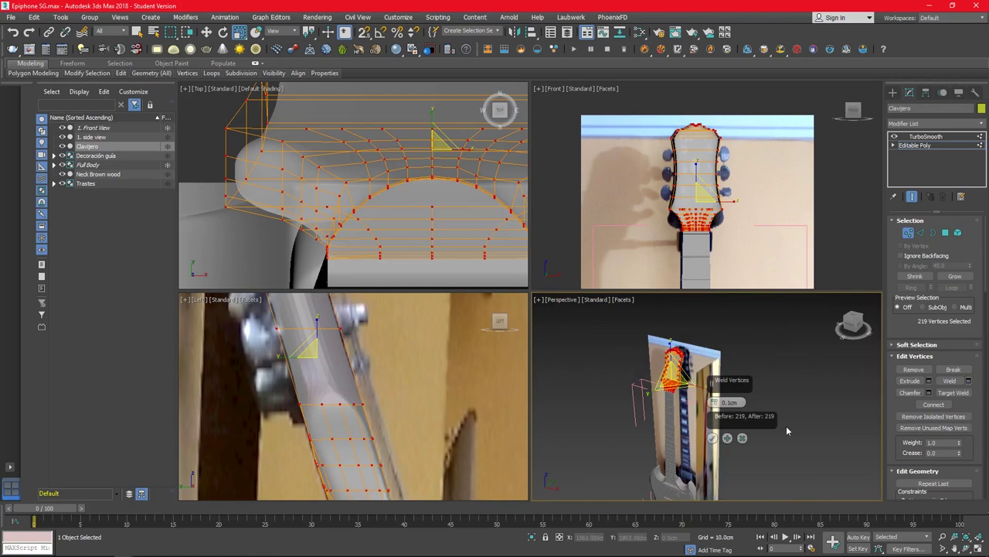
pyautogui.press('2')
pyautogui.scroll(3, 641, 398)
pyautogui.moveTo(640, 398)
pyautogui.keyDown('alt'); pyautogui.mouseDown(button='middle')
pyautogui.moveTo(713, 426)
pyautogui.moveTo(663, 405)
pyautogui.moveTo(766, 408)
pyautogui.moveTo(623, 366)
pyautogui.mouseUp(button='middle'); pyautogui.keyUp('alt')
pyautogui.click(928, 404)
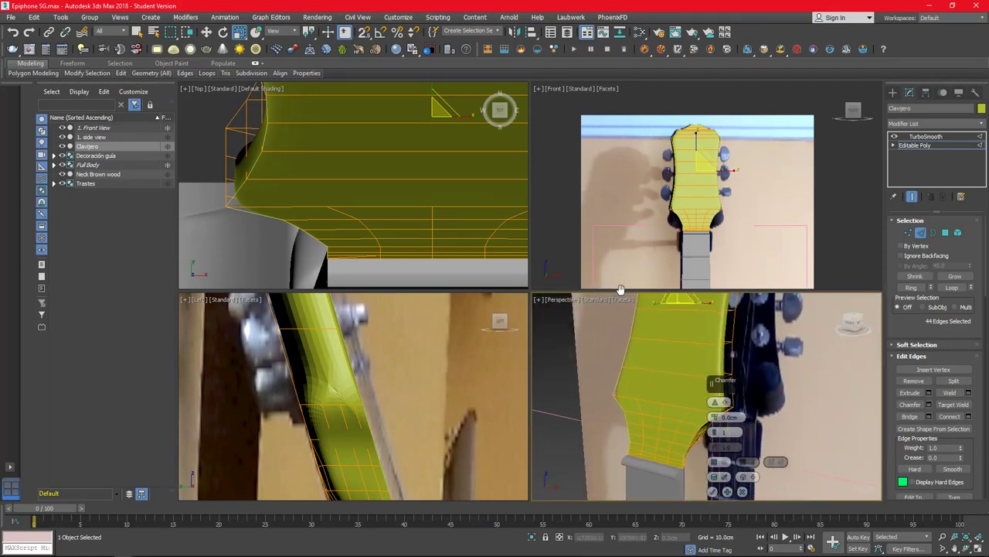
pyautogui.click(713, 491)
# Step: Select full edge loops where the headstock meets the neck and chamfer them
pyautogui.click(687, 401)
pyautogui.moveTo(687, 400)
pyautogui.keyDown('alt'); pyautogui.mouseDown(button='middle')
pyautogui.moveTo(742, 386)
pyautogui.moveTo(621, 472)
pyautogui.moveTo(711, 426)
pyautogui.mouseUp(button='middle'); pyautogui.keyUp('alt')
pyautogui.click(953, 288)
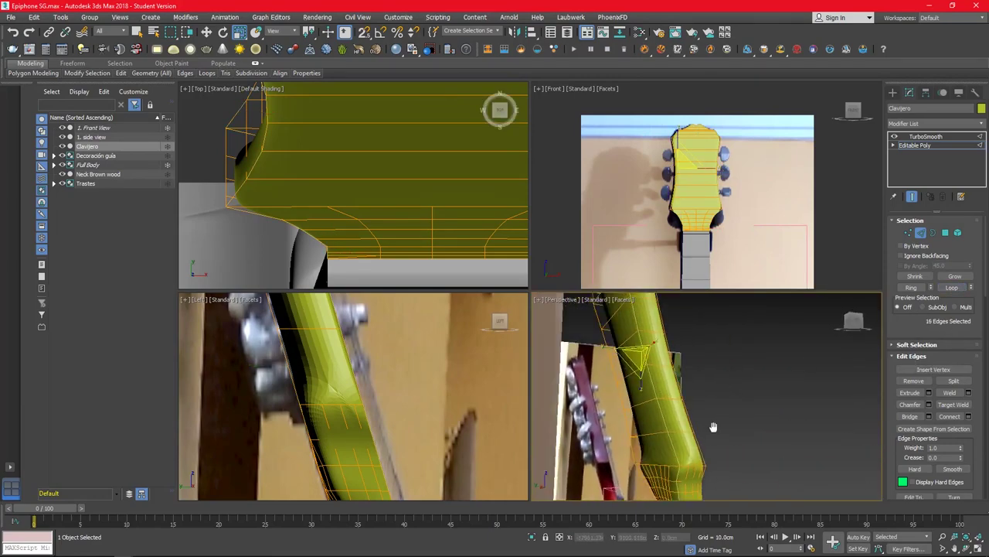
pyautogui.doubleClick(634, 415)
pyautogui.moveTo(634, 415)
pyautogui.keyDown('alt'); pyautogui.mouseDown(button='middle')
pyautogui.moveTo(758, 443)
pyautogui.moveTo(661, 451)
pyautogui.moveTo(660, 461)
pyautogui.moveTo(760, 452)
pyautogui.mouseUp(button='middle'); pyautogui.keyUp('alt')
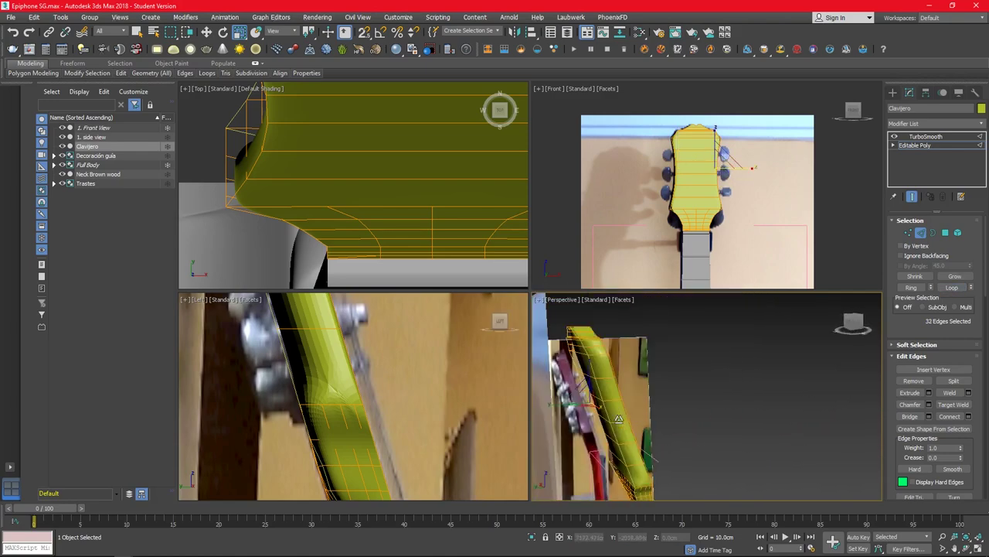
pyautogui.scroll(5, 760, 452)
pyautogui.keyDown('ctrl'); pyautogui.click(661, 385); pyautogui.keyUp('ctrl')
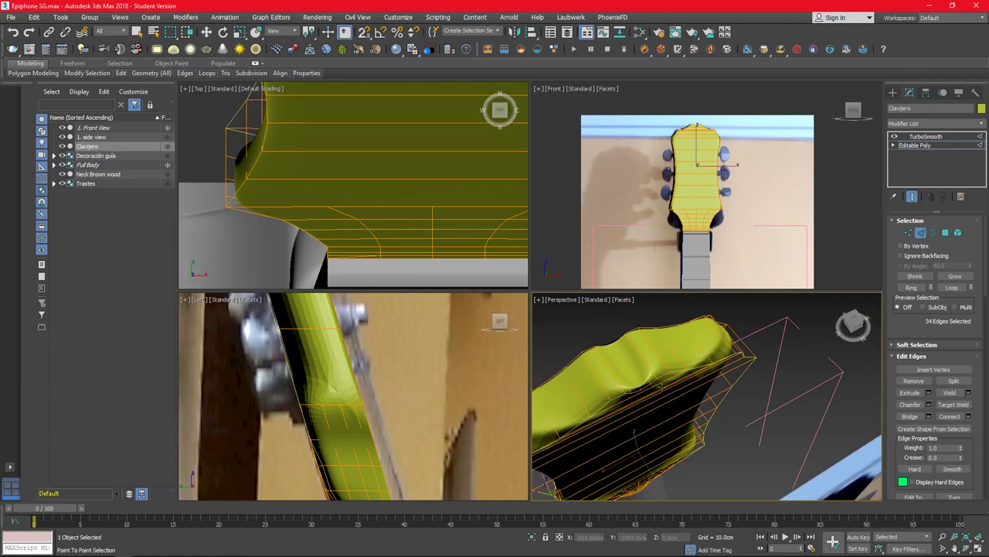
pyautogui.click(929, 405)
pyautogui.moveTo(696, 402)
pyautogui.keyDown('alt'); pyautogui.mouseDown(button='middle')
pyautogui.moveTo(605, 380)
pyautogui.moveTo(664, 410)
pyautogui.mouseUp(button='middle'); pyautogui.keyUp('alt')
pyautogui.click(713, 491)
# Step: Preview the smoothed TurboSmooth result, then return to editing the headstock edges
pyautogui.keyDown('alt'); pyautogui.moveTo(713, 491); pyautogui.dragTo(715, 405, button='middle'); pyautogui.keyUp('alt')
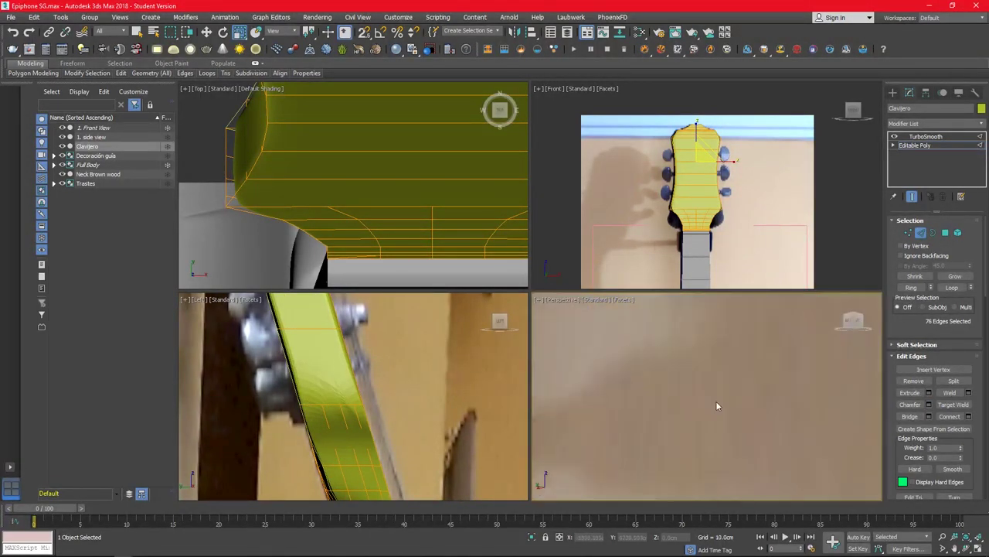
pyautogui.scroll(-3, 716, 405)
pyautogui.click(932, 137)
pyautogui.click(914, 146)
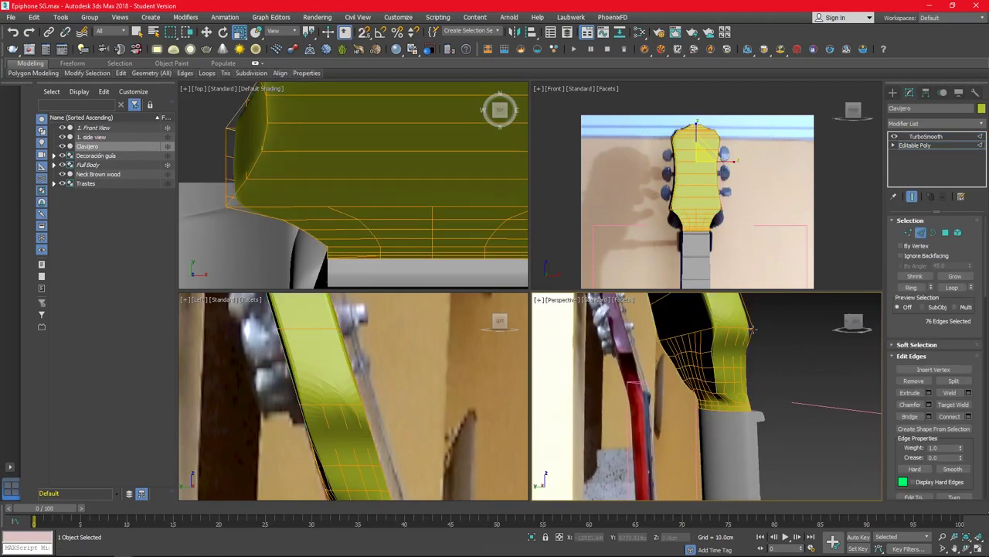
# Step: Select the small triangle of edges and chamfer them in the enlarged front view
pyautogui.scroll(5, 756, 334)
pyautogui.scroll(5, 295, 388)
pyautogui.moveTo(374, 396); pyautogui.dragTo(276, 421)
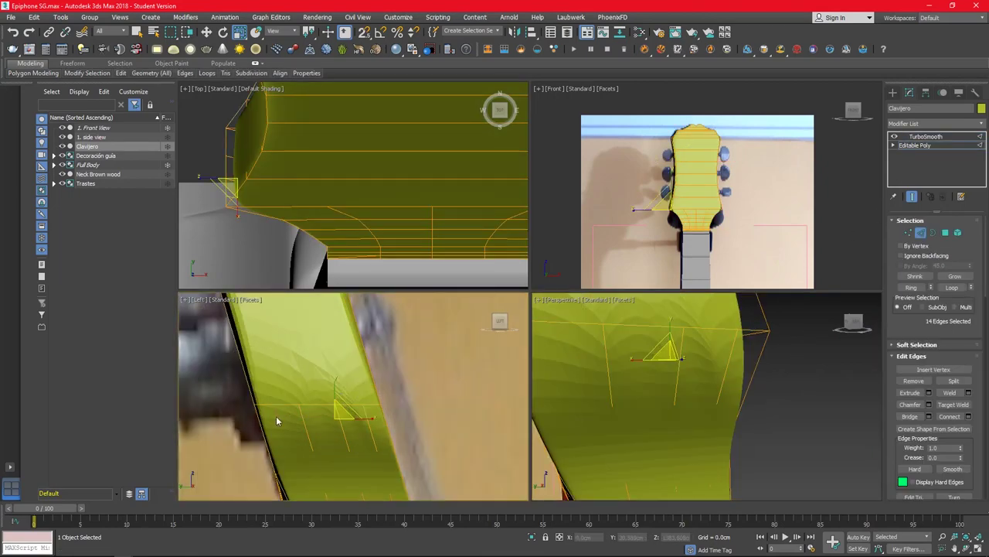
pyautogui.scroll(-3, 291, 435)
pyautogui.scroll(-3, 695, 402)
pyautogui.hotkey('alt', 'w')
pyautogui.scroll(3, 554, 339)
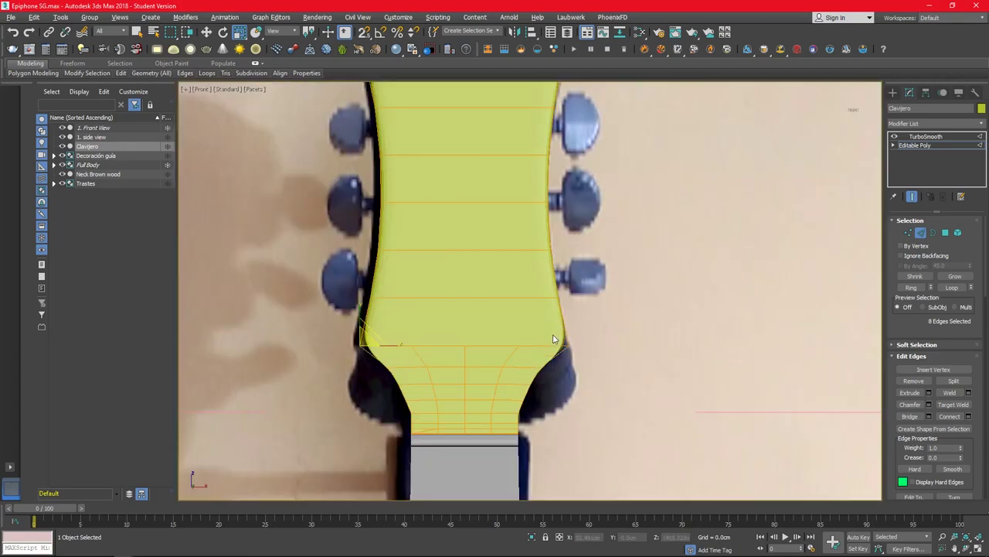
pyautogui.click(930, 403)
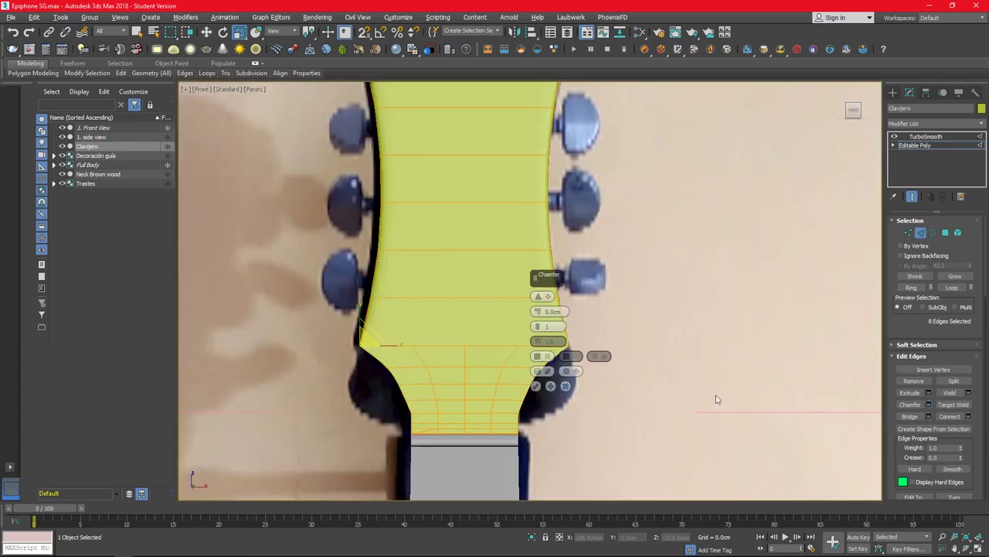
pyautogui.click(537, 386)
# Step: Reopen the Chamfer settings and return to the four-viewport layout around the headstock
pyautogui.hotkey('alt', 'w')
pyautogui.keyDown('alt'); pyautogui.moveTo(680, 402); pyautogui.dragTo(738, 395, button='middle'); pyautogui.keyUp('alt')
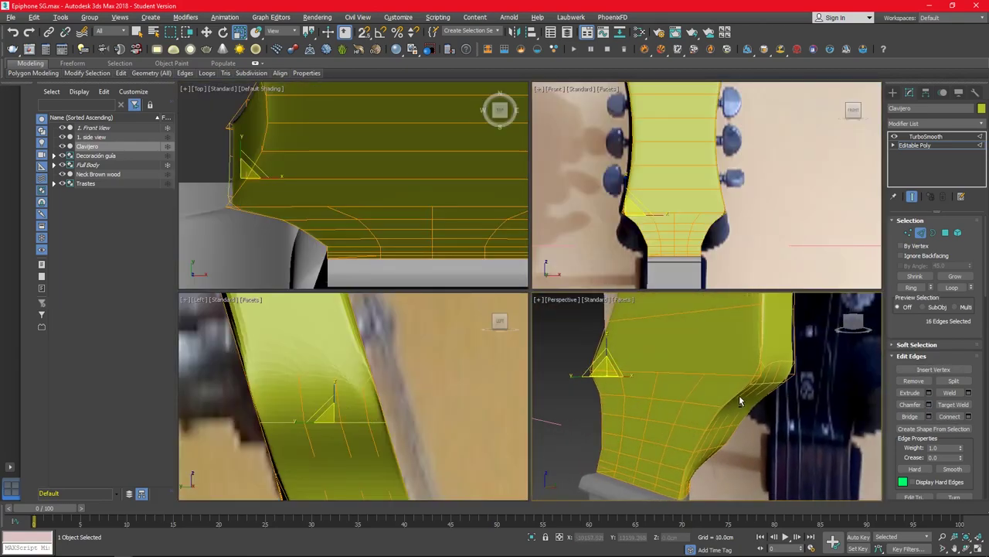
pyautogui.click(930, 404)
pyautogui.hotkey('alt', 'w')
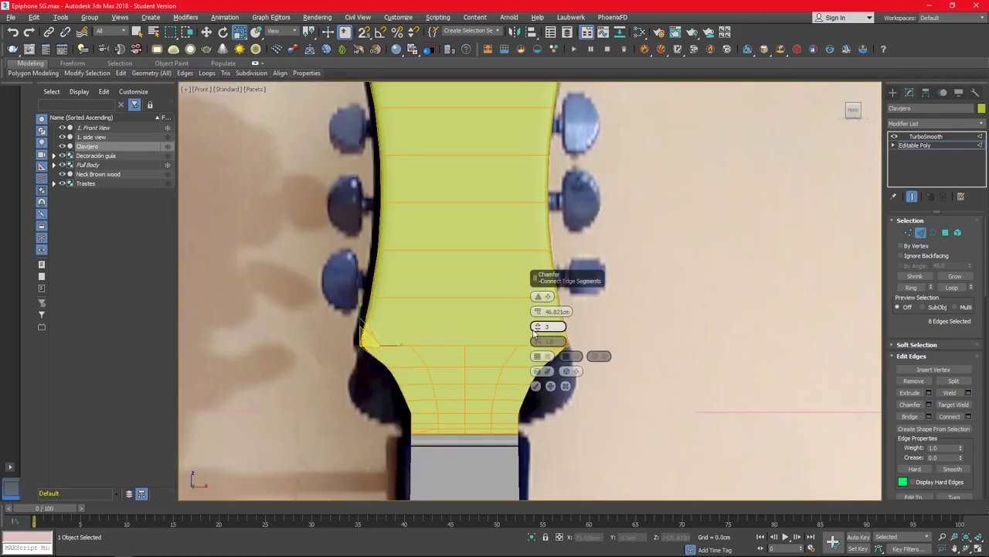
pyautogui.hotkey('alt', 'w')
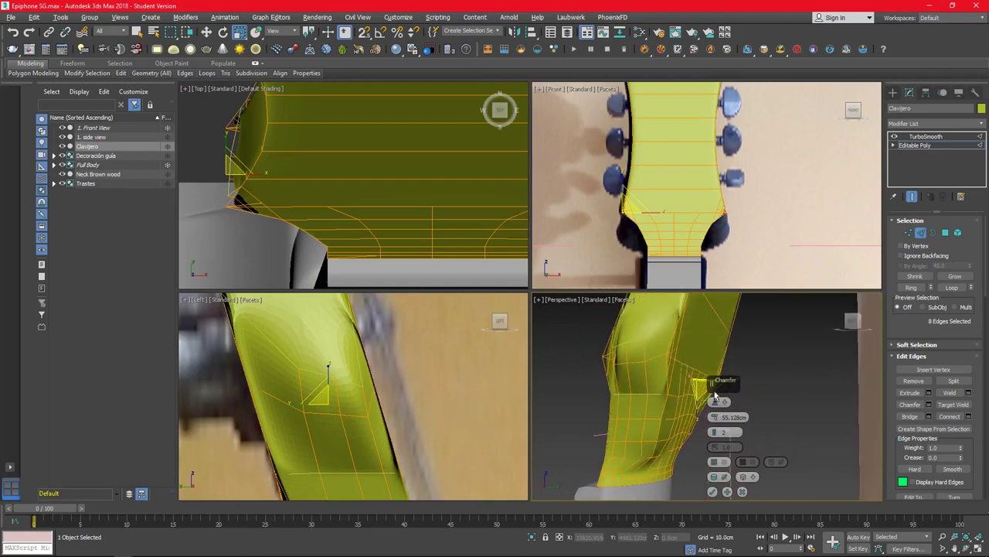
pyautogui.moveTo(696, 402)
pyautogui.keyDown('alt'); pyautogui.mouseDown(button='middle')
pyautogui.moveTo(715, 420)
pyautogui.moveTo(811, 381)
pyautogui.mouseUp(button='middle'); pyautogui.keyUp('alt')
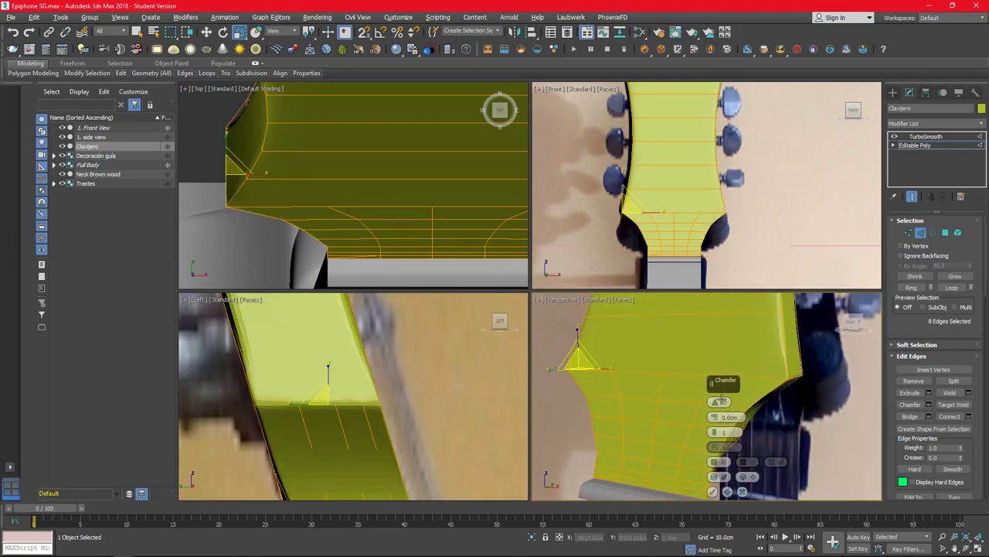
# Step: Select two headstock vertices and adjust the selection with shrink and grow
pyautogui.press('1')
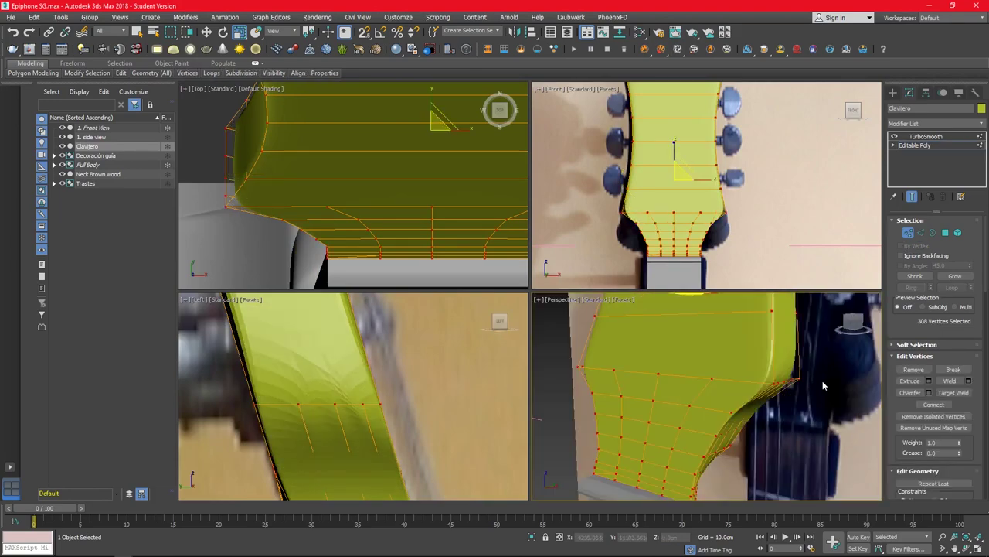
pyautogui.click(773, 373)
pyautogui.moveTo(773, 372)
pyautogui.keyDown('alt'); pyautogui.mouseDown(button='middle')
pyautogui.moveTo(769, 449)
pyautogui.moveTo(698, 404)
pyautogui.moveTo(770, 422)
pyautogui.mouseUp(button='middle'); pyautogui.keyUp('alt')
pyautogui.keyDown('ctrl'); pyautogui.click(691, 397); pyautogui.keyUp('ctrl')
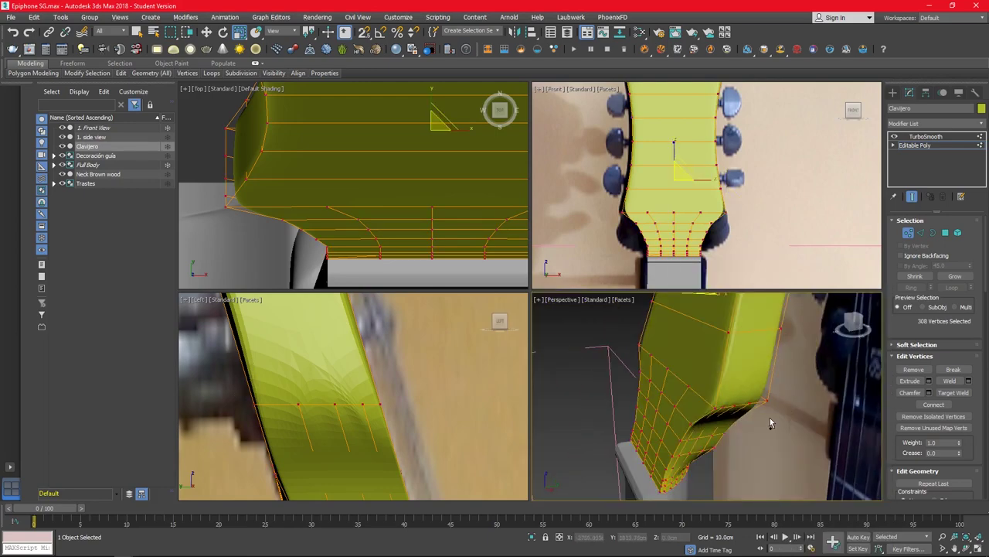
pyautogui.hotkey('ctrl', 'pagedown')
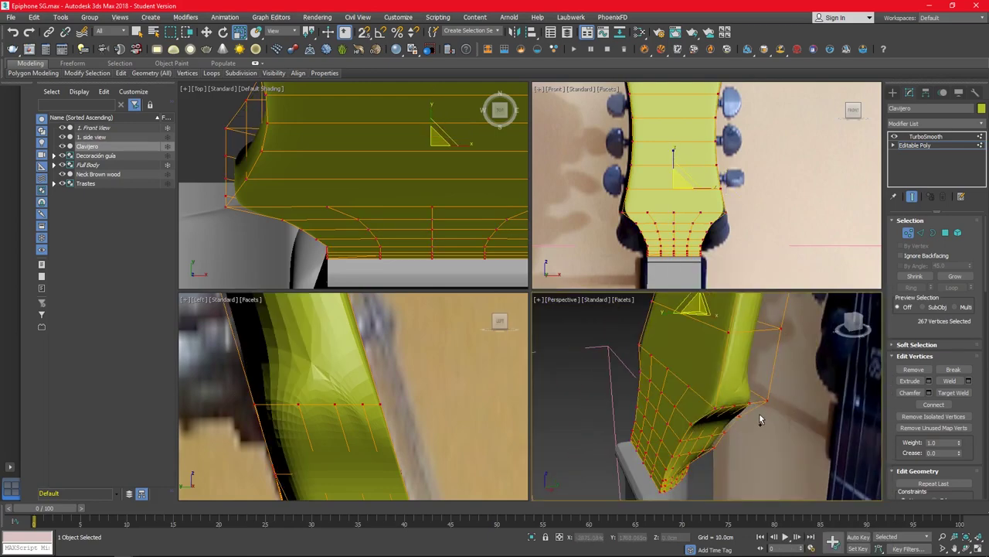
pyautogui.hotkey('ctrl', 'pageup')
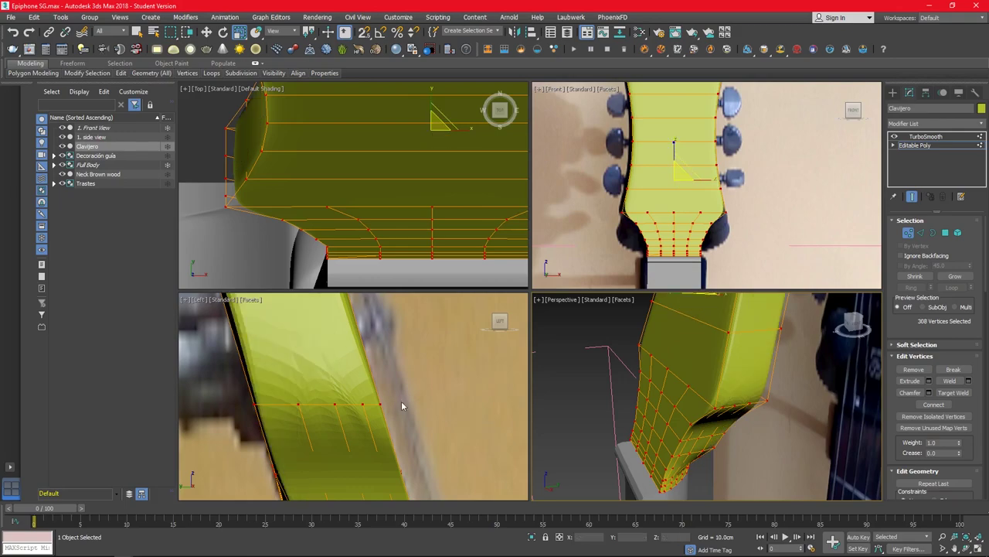
# Step: Chamfer the selected corner edges, widening the chamfer with the caddy
pyautogui.press('2')
pyautogui.hotkey('ctrl', 'shift', 'c')
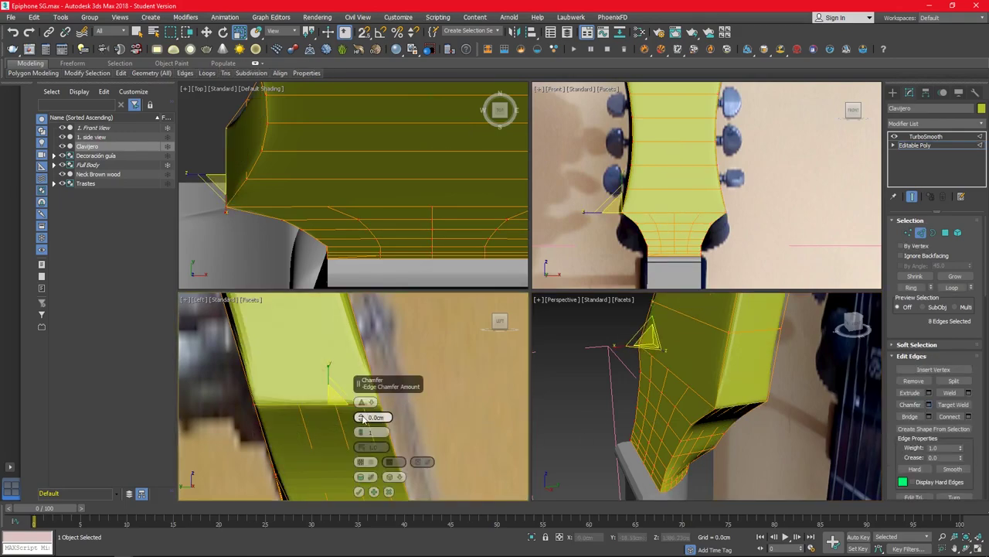
pyautogui.moveTo(364, 419)
pyautogui.mouseDown()
pyautogui.moveTo(380, 418)
pyautogui.moveTo(363, 407)
pyautogui.mouseUp()
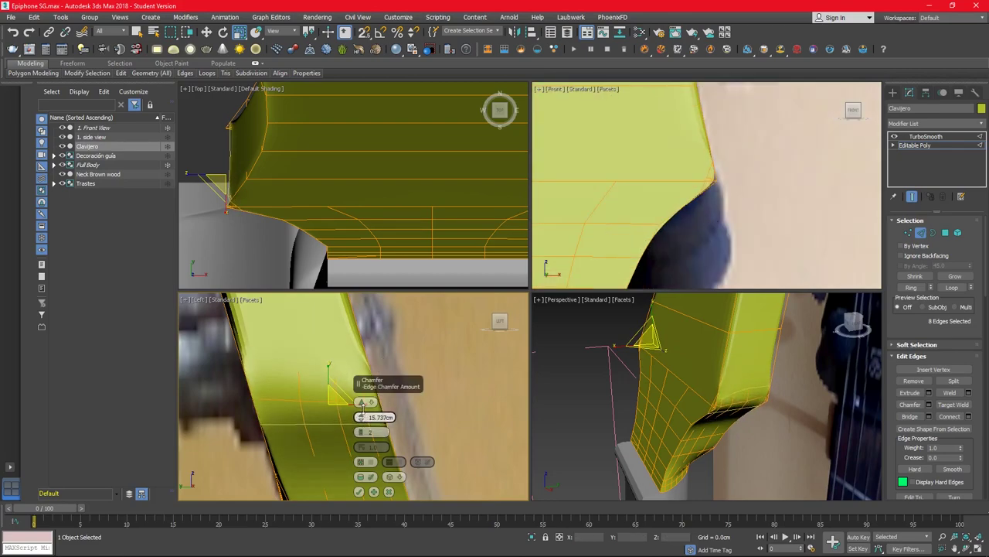
pyautogui.click(359, 492)
# Step: Weld the extra vertices together using the quad menu Weld command
pyautogui.press('1')
pyautogui.scroll(3, 780, 406)
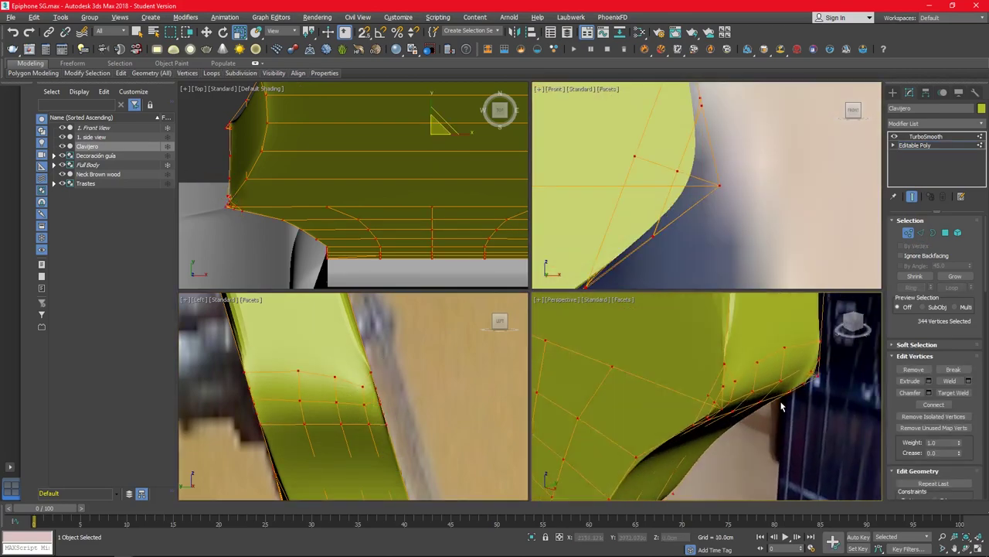
pyautogui.rightClick(757, 392)
pyautogui.scroll(2, 773, 410)
pyautogui.rightClick(756, 392)
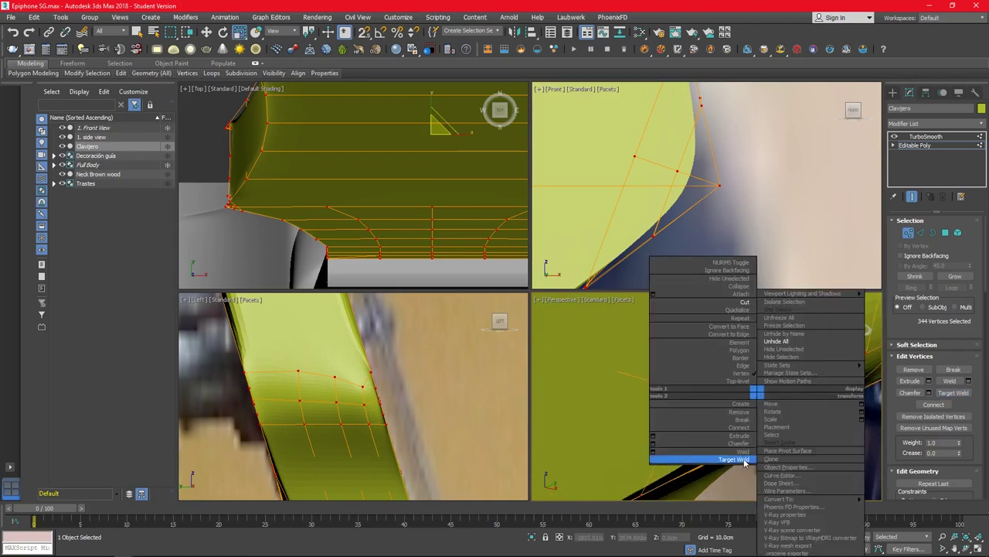
pyautogui.click(744, 462)
pyautogui.rightClick(711, 392)
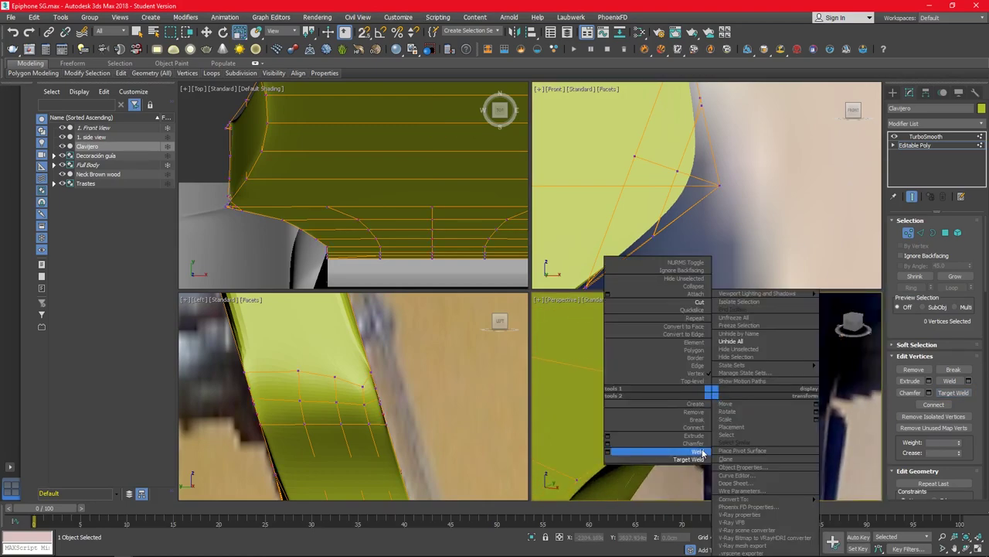
pyautogui.click(703, 452)
# Step: Select the corner vertices in the front view and reposition them
pyautogui.scroll(3, 680, 408)
pyautogui.moveTo(735, 171)
pyautogui.mouseDown()
pyautogui.moveTo(709, 208)
pyautogui.moveTo(705, 164)
pyautogui.mouseUp()
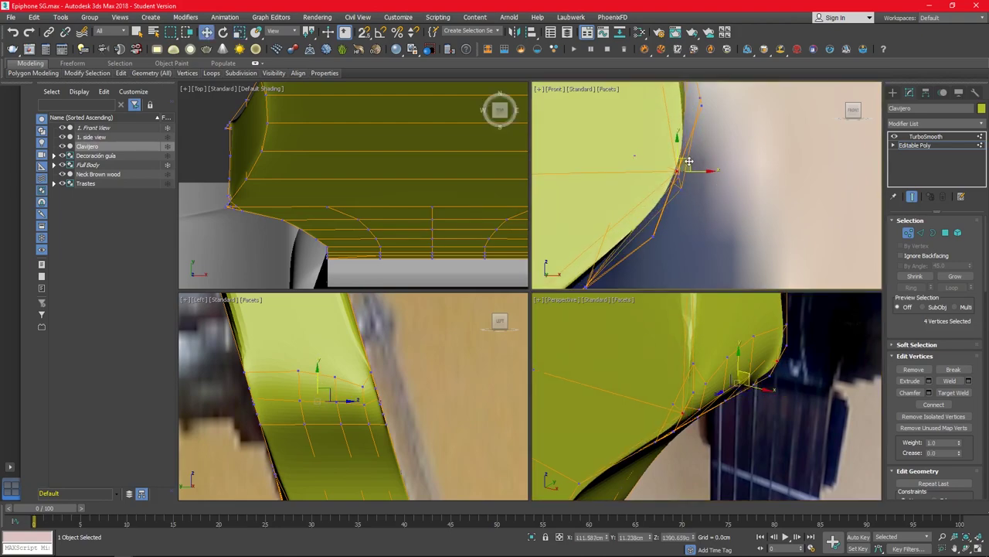
pyautogui.keyDown('alt'); pyautogui.moveTo(696, 387); pyautogui.dragTo(734, 371, button='middle'); pyautogui.keyUp('alt')
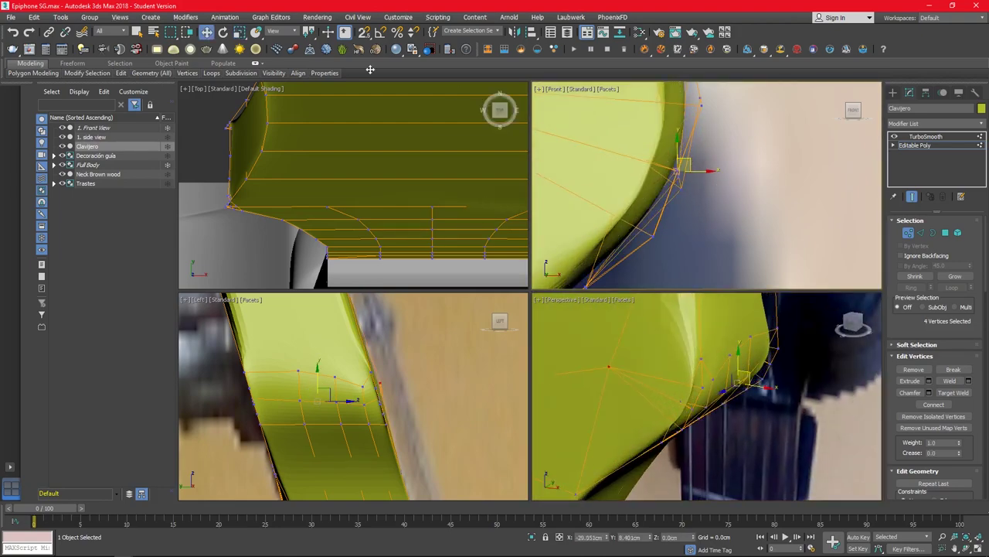
pyautogui.moveTo(683, 166); pyautogui.dragTo(664, 159)
pyautogui.scroll(2, 662, 157)
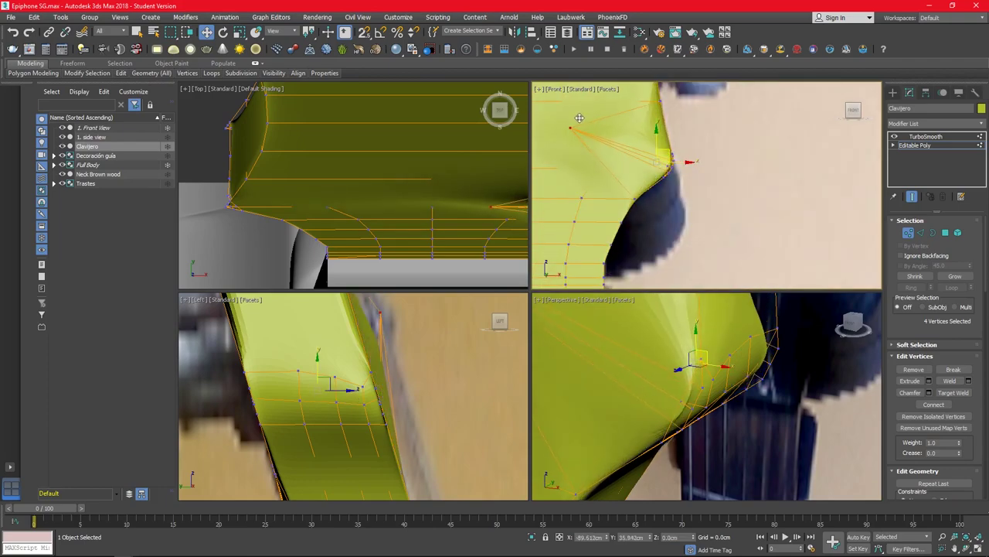
pyautogui.scroll(3, 654, 171)
# Step: Straighten the vertices along the headstock edge with Make Planar X and Z
pyautogui.click(627, 183)
pyautogui.moveTo(628, 184); pyautogui.dragTo(671, 155)
pyautogui.scroll(-5, 672, 158)
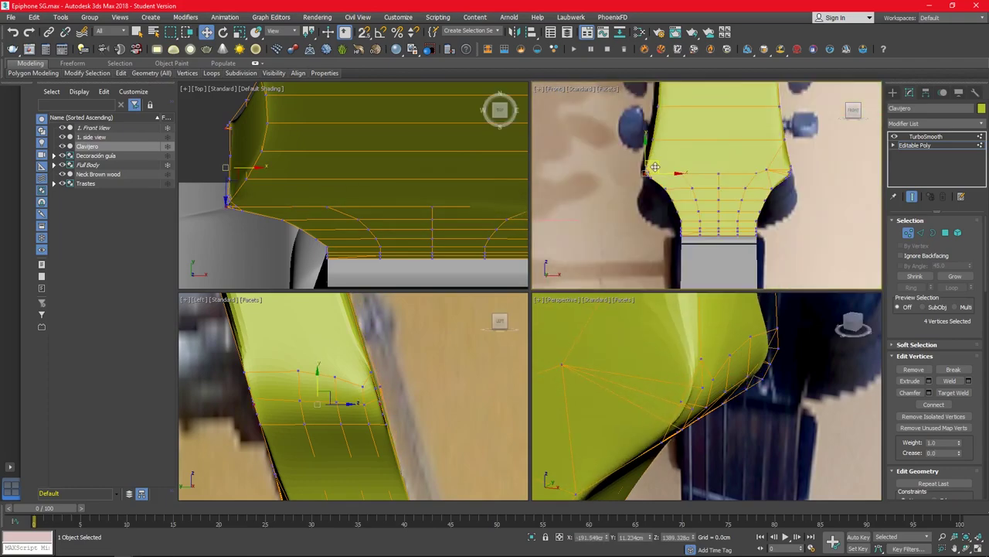
pyautogui.click(568, 161)
pyautogui.scroll(5, 562, 162)
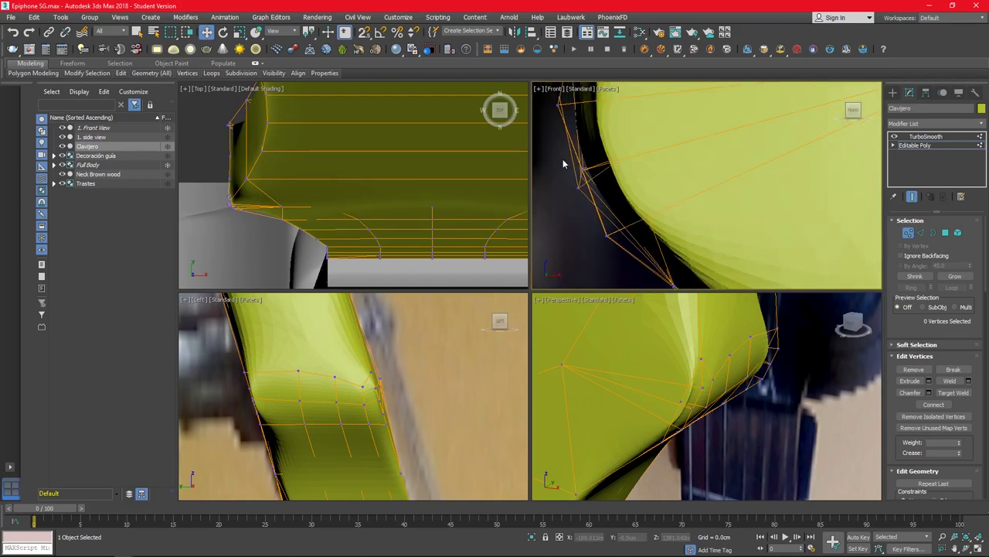
pyautogui.scroll(-5, 955, 436)
pyautogui.click(957, 428)
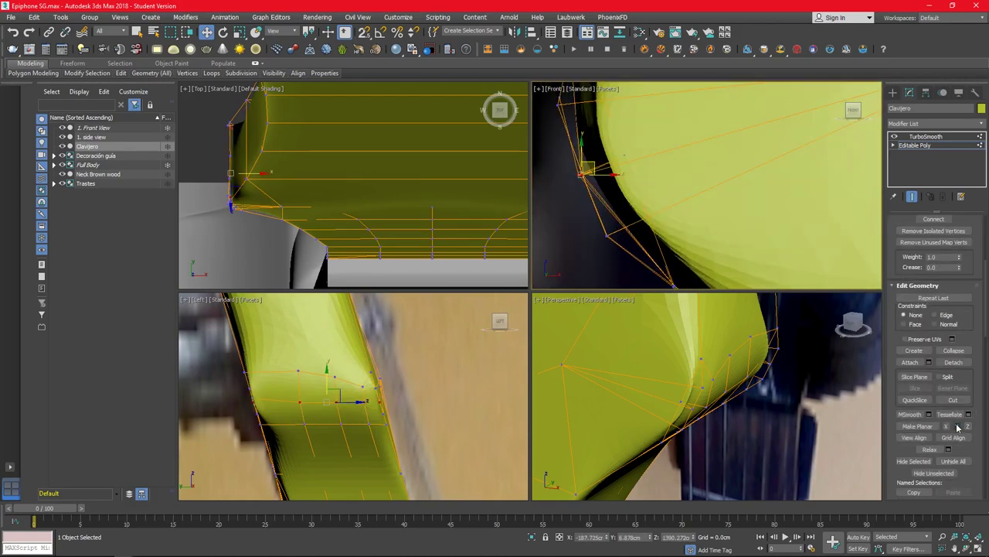
pyautogui.moveTo(634, 232); pyautogui.dragTo(777, 272, button='middle')
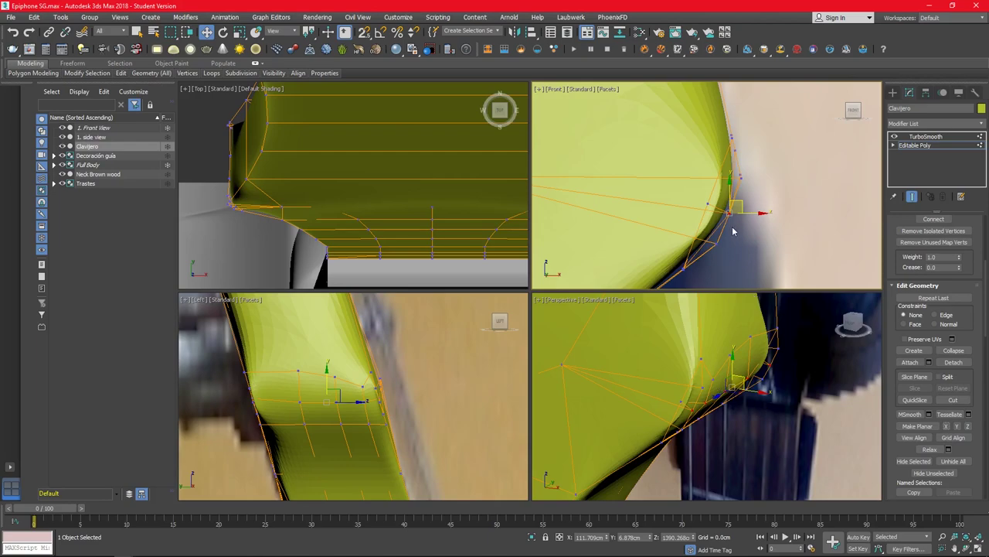
pyautogui.scroll(2, 711, 241)
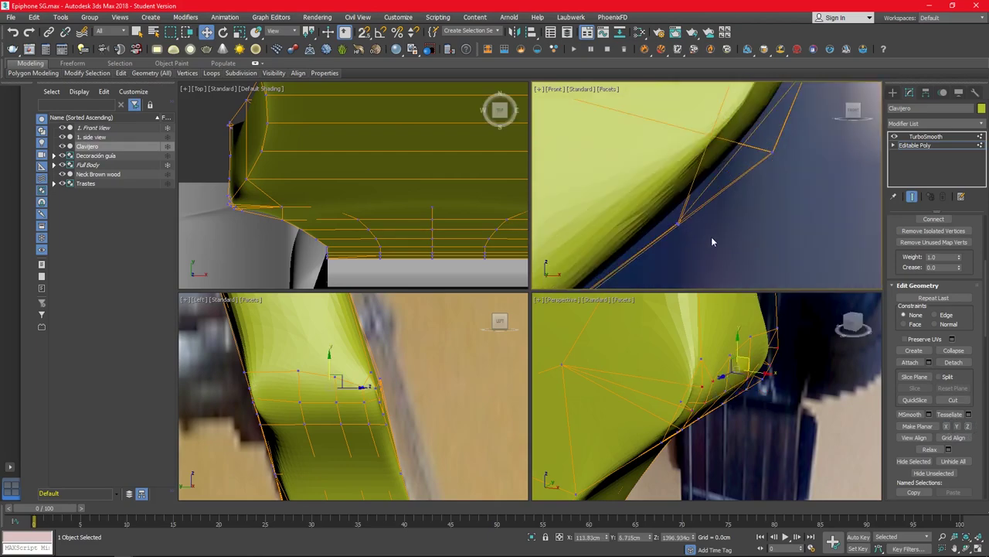
pyautogui.click(968, 426)
pyautogui.click(947, 426)
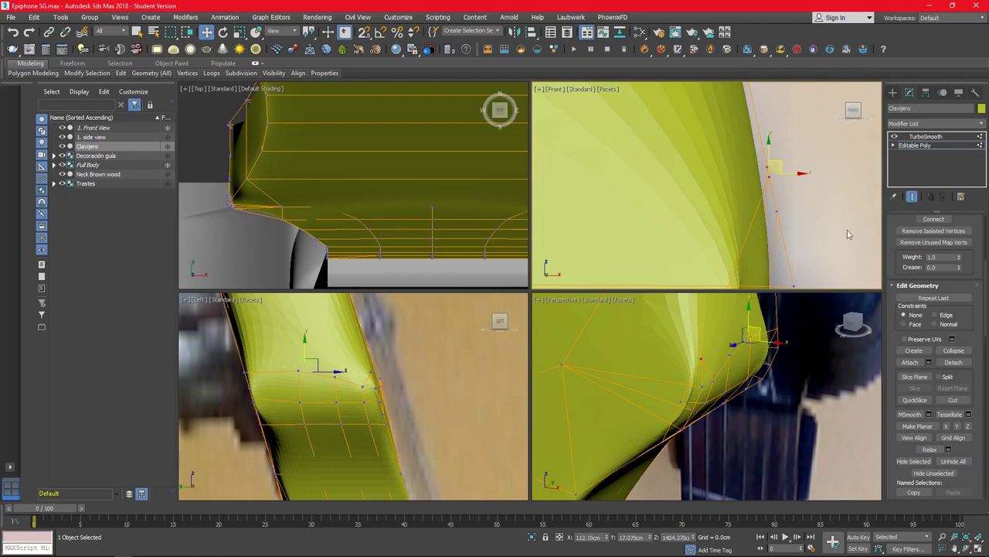
# Step: Select the bottom vertex of the edge and nudge it slightly along X
pyautogui.click(782, 165)
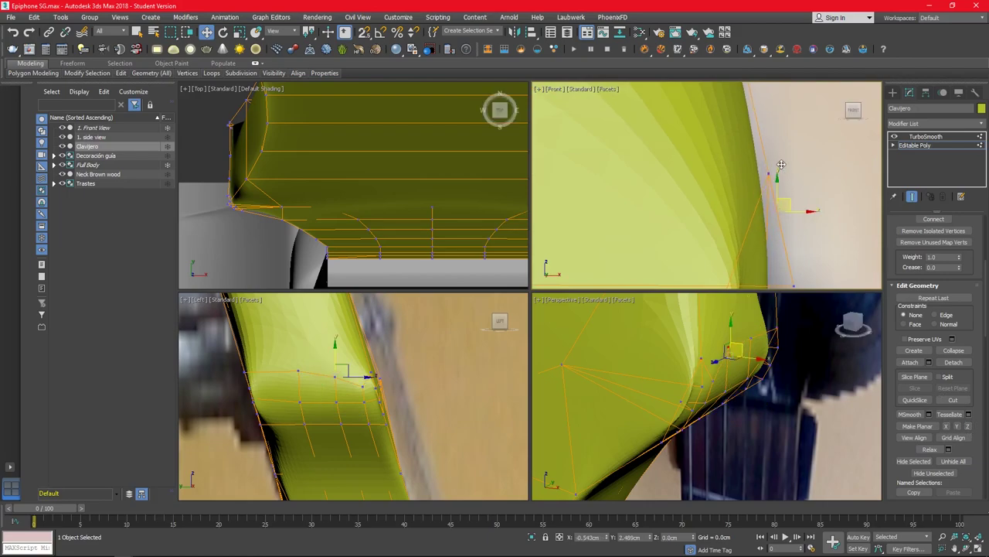
pyautogui.click(798, 281)
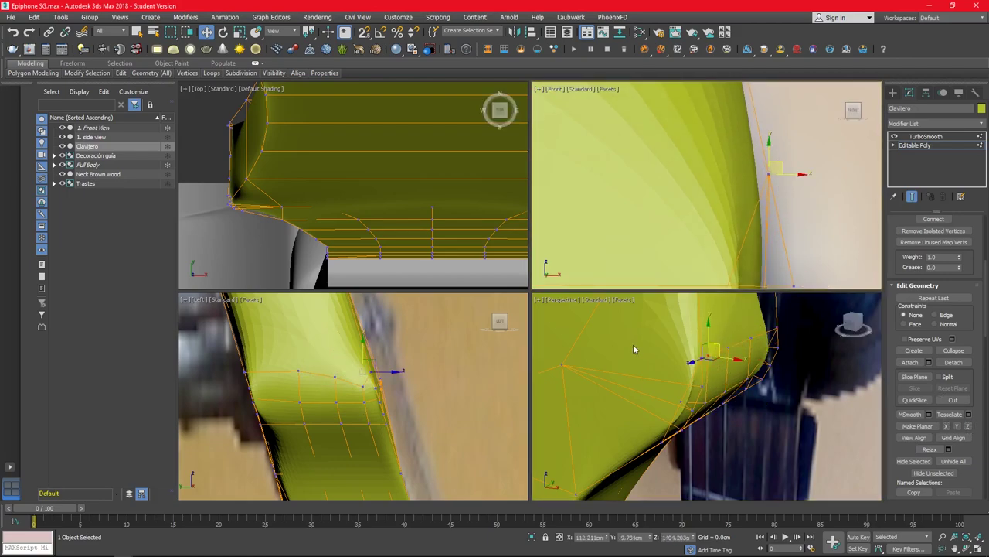
pyautogui.scroll(-2, 634, 349)
pyautogui.moveTo(768, 188); pyautogui.dragTo(593, 190, button='middle')
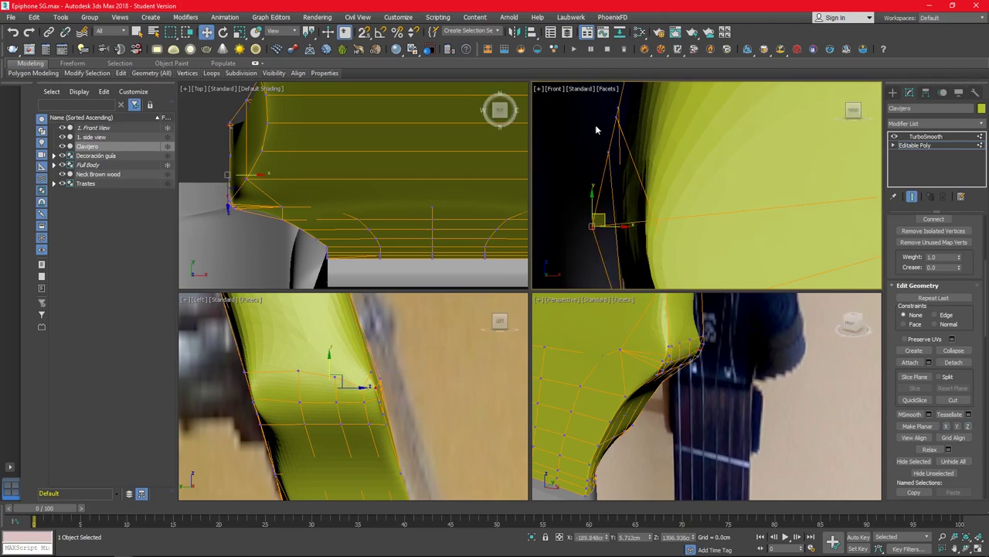
pyautogui.scroll(3, 691, 221)
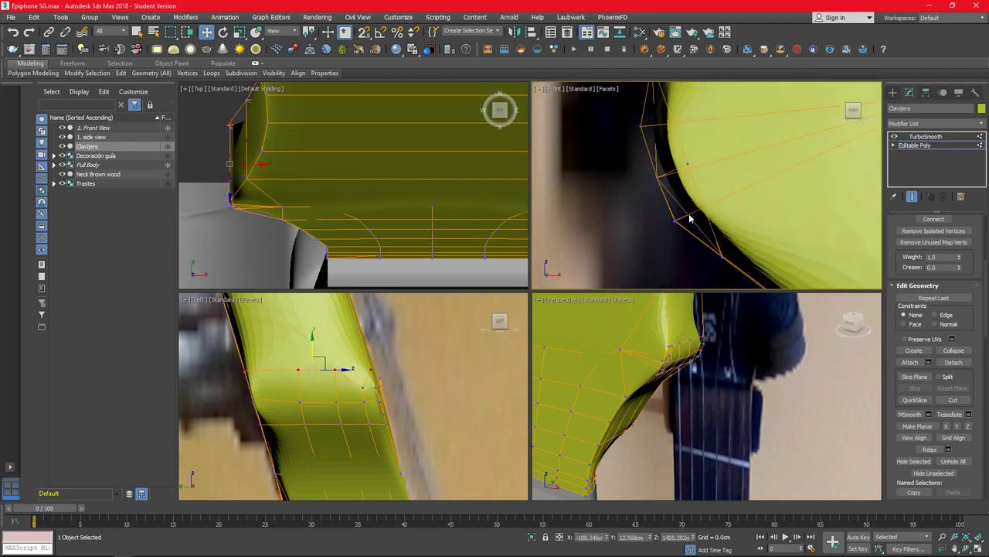
pyautogui.keyDown('alt'); pyautogui.moveTo(694, 408); pyautogui.dragTo(616, 370, button='middle'); pyautogui.keyUp('alt')
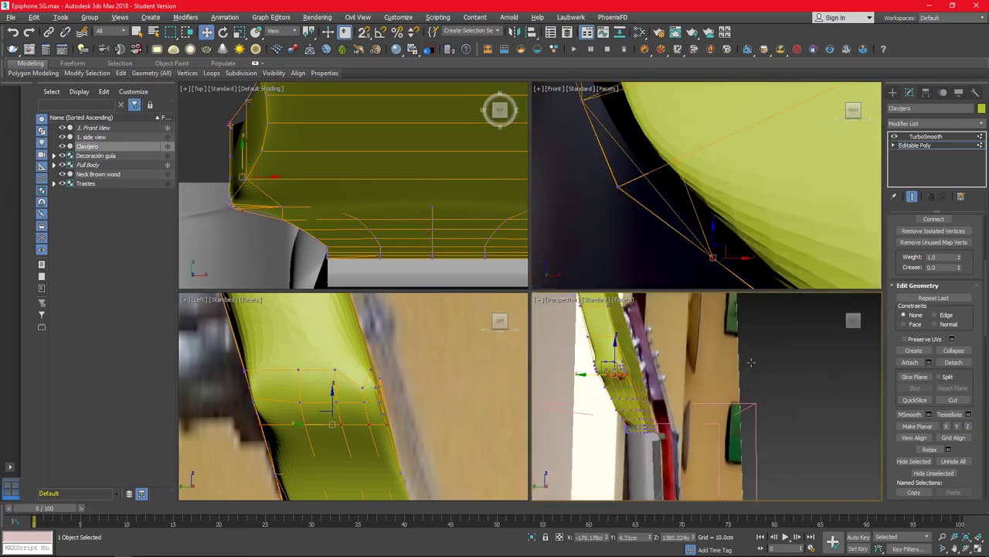
pyautogui.scroll(2, 685, 209)
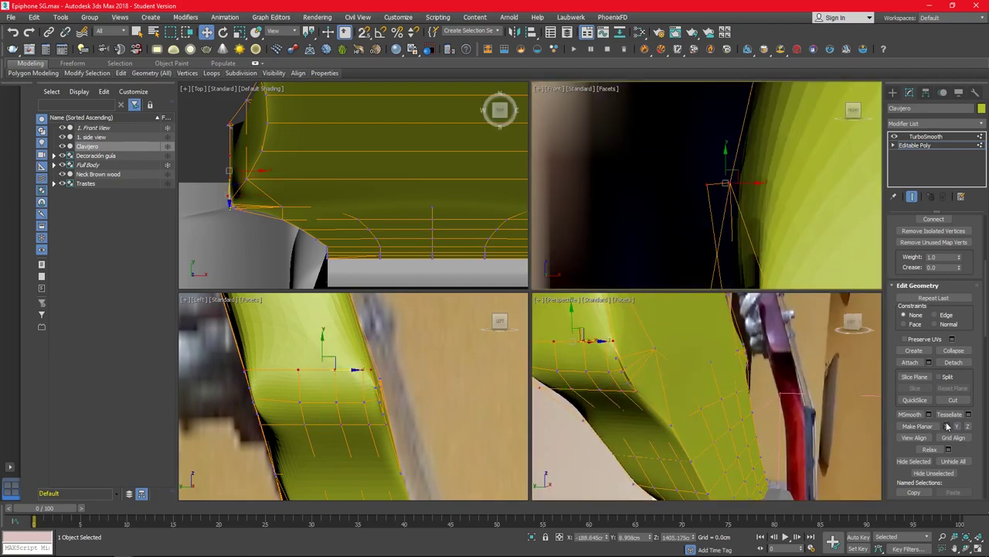
pyautogui.moveTo(748, 183); pyautogui.dragTo(755, 183)
pyautogui.scroll(-3, 654, 366)
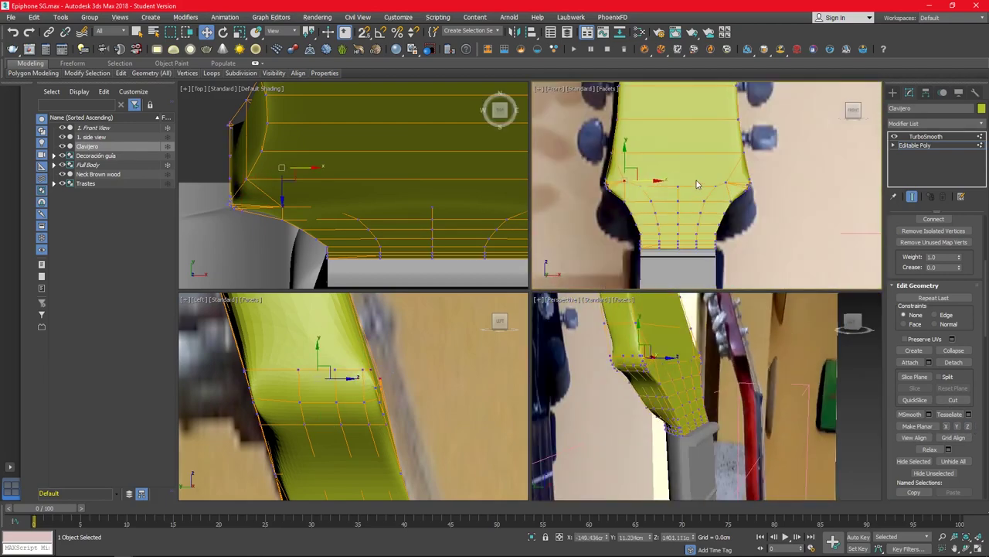
pyautogui.scroll(3, 739, 208)
pyautogui.press('r')
pyautogui.moveTo(674, 188)
pyautogui.mouseDown()
pyautogui.moveTo(645, 189)
pyautogui.moveTo(702, 209)
pyautogui.mouseUp()
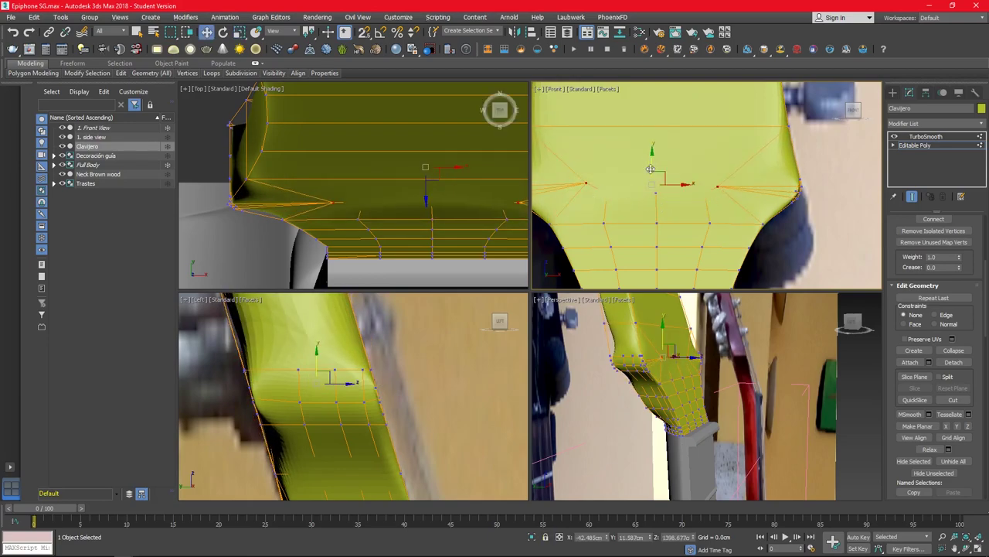
pyautogui.moveTo(651, 168); pyautogui.dragTo(656, 129)
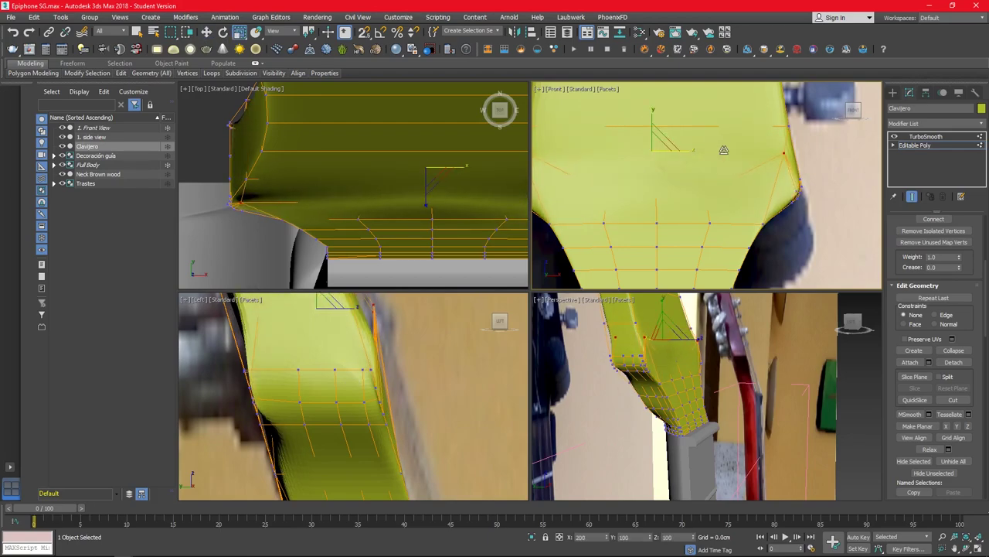
pyautogui.keyDown('alt'); pyautogui.moveTo(696, 386); pyautogui.dragTo(714, 370, button='middle'); pyautogui.keyUp('alt')
pyautogui.press('w')
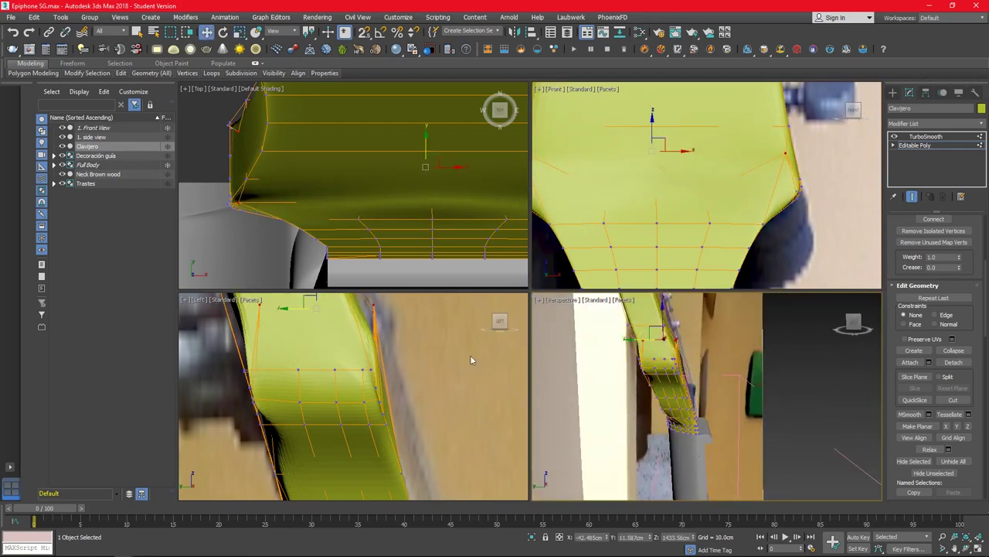
pyautogui.moveTo(464, 356); pyautogui.dragTo(449, 406, button='middle')
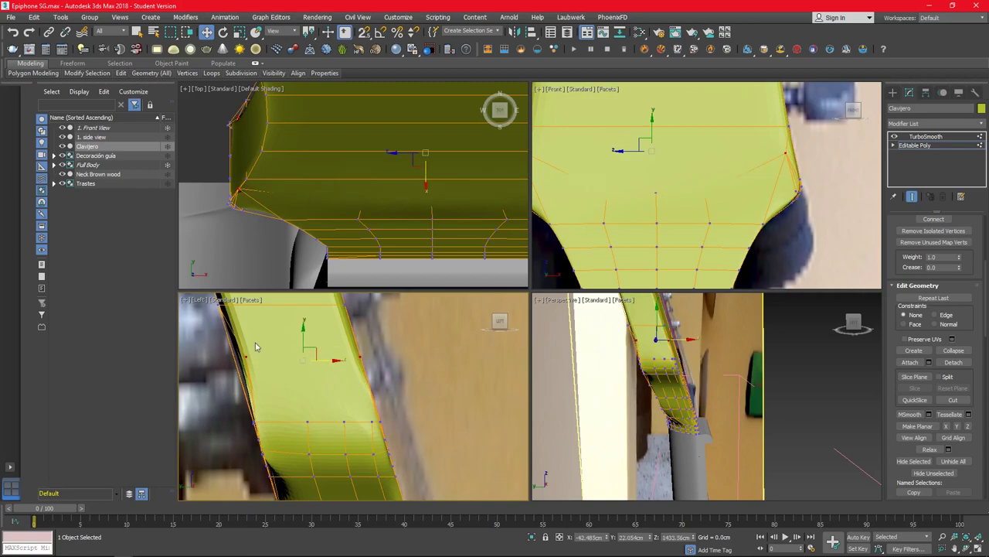
pyautogui.scroll(3, 317, 385)
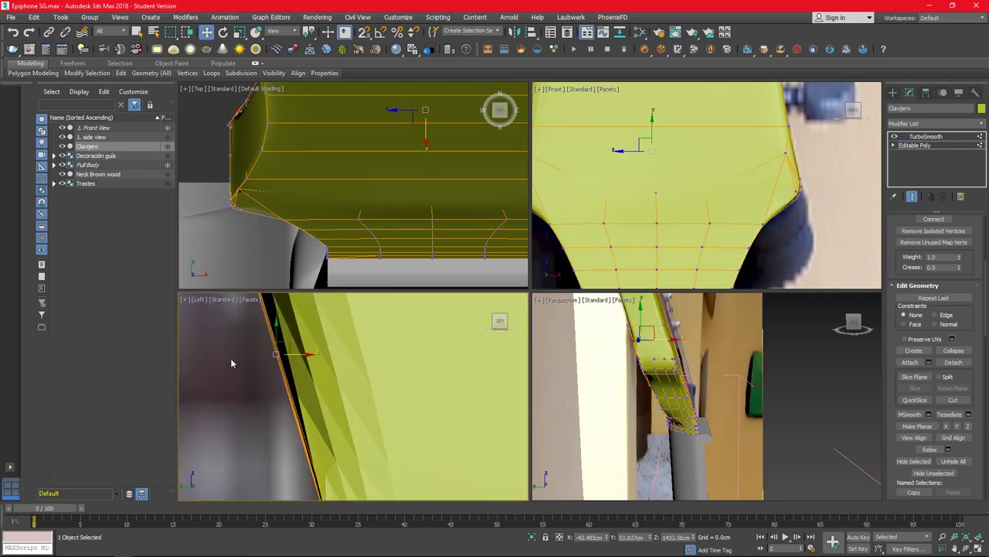
pyautogui.scroll(-3, 317, 384)
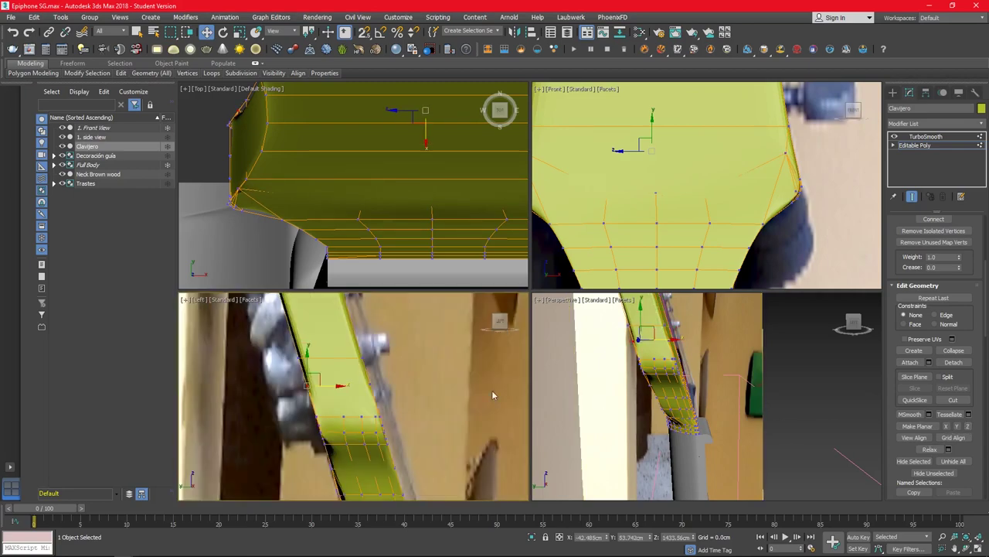
pyautogui.keyDown('alt'); pyautogui.moveTo(696, 386); pyautogui.dragTo(736, 367, button='middle'); pyautogui.keyUp('alt')
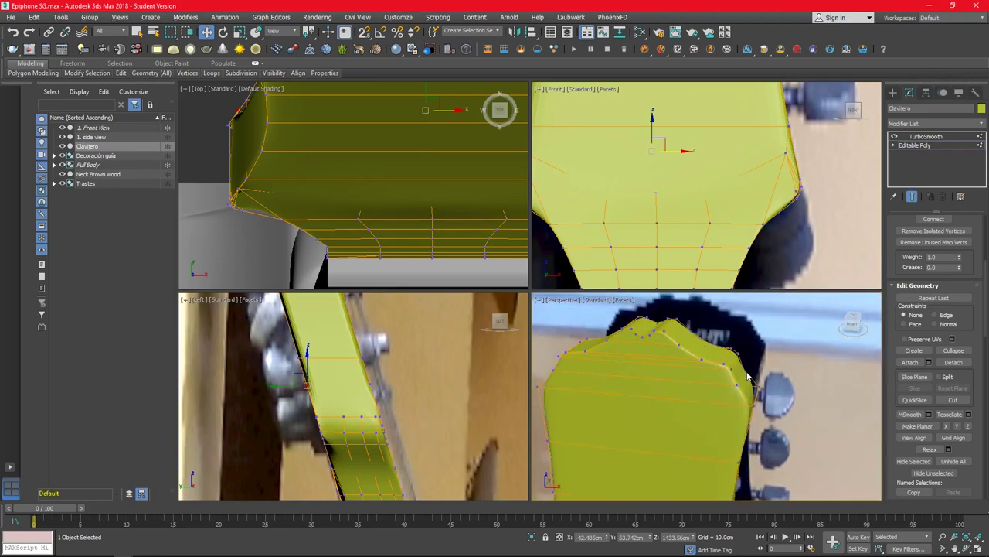
pyautogui.click(913, 197)
# Step: Narrow the headstock's top vertex row to 88% width on X
pyautogui.click(913, 197)
pyautogui.press('2')
pyautogui.keyDown('alt'); pyautogui.moveTo(754, 377); pyautogui.dragTo(542, 436, button='middle'); pyautogui.keyUp('alt')
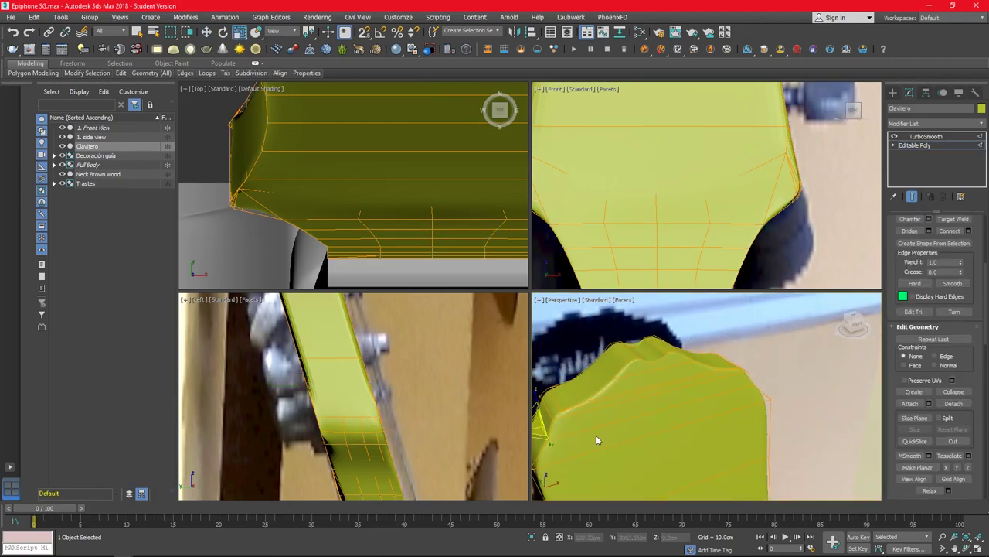
pyautogui.scroll(-3, 650, 175)
pyautogui.press('1')
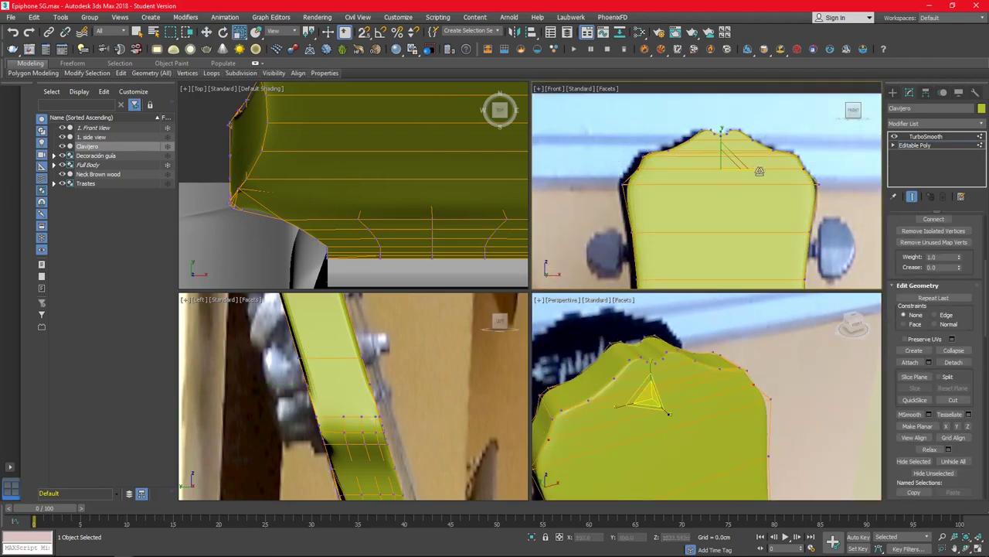
pyautogui.moveTo(759, 171); pyautogui.dragTo(750, 170)
# Step: Chamfer the headstock's upper corner edge by 9.042 cm, then return to vertex editing
pyautogui.press('2')
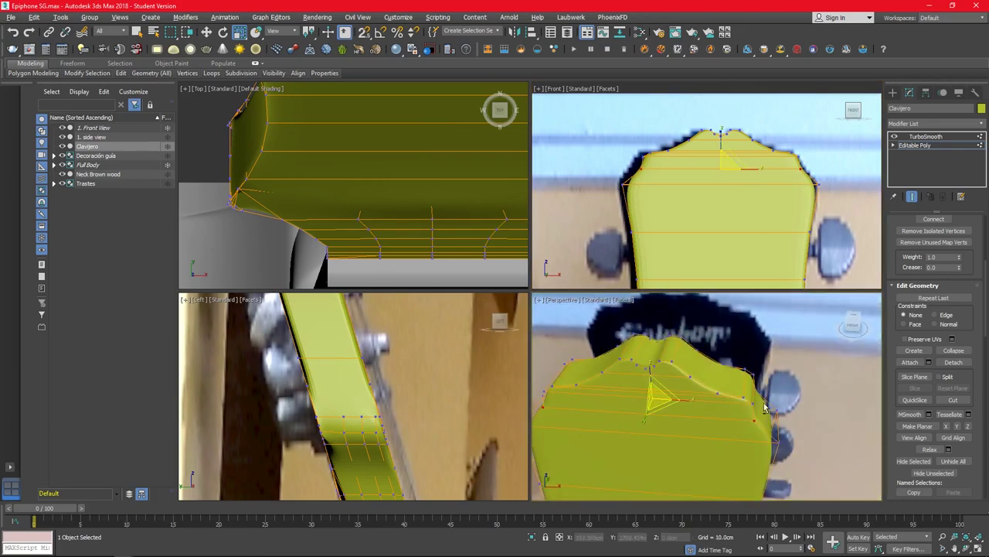
pyautogui.click(929, 219)
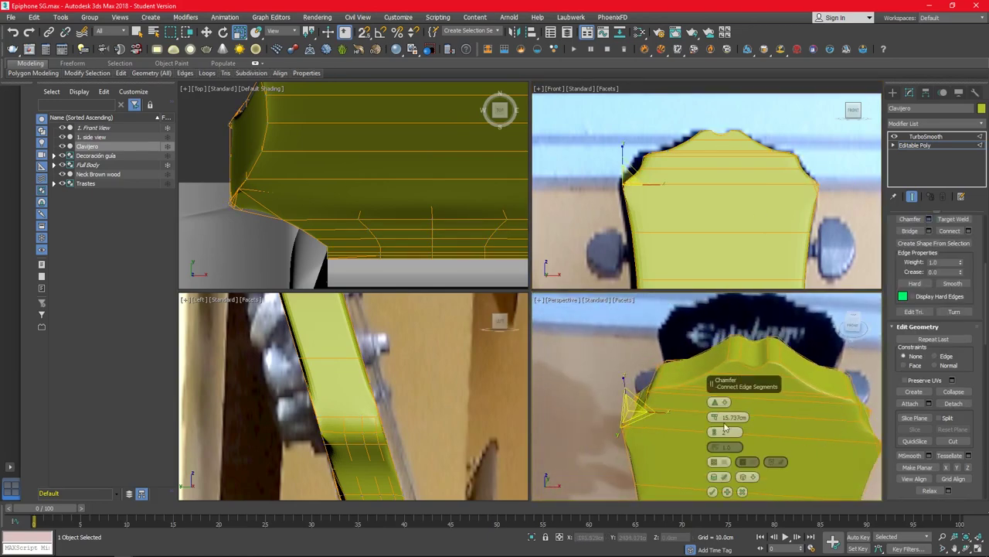
pyautogui.keyDown('alt'); pyautogui.moveTo(727, 428); pyautogui.dragTo(780, 408, button='middle'); pyautogui.keyUp('alt')
pyautogui.moveTo(715, 417); pyautogui.dragTo(715, 406)
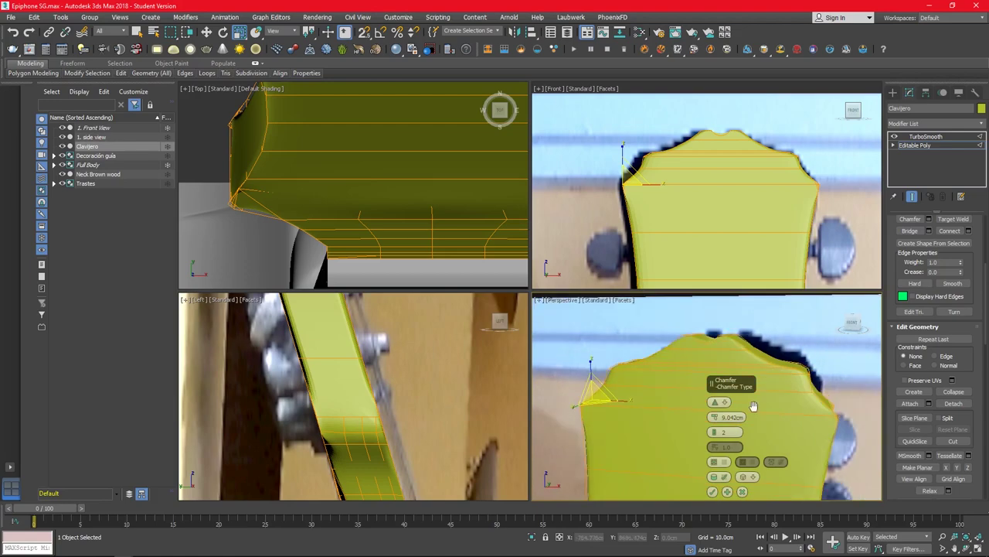
pyautogui.keyDown('alt'); pyautogui.moveTo(715, 406); pyautogui.dragTo(758, 400, button='middle'); pyautogui.keyUp('alt')
pyautogui.scroll(2, 759, 400)
pyautogui.press('1')
pyautogui.scroll(2, 778, 394)
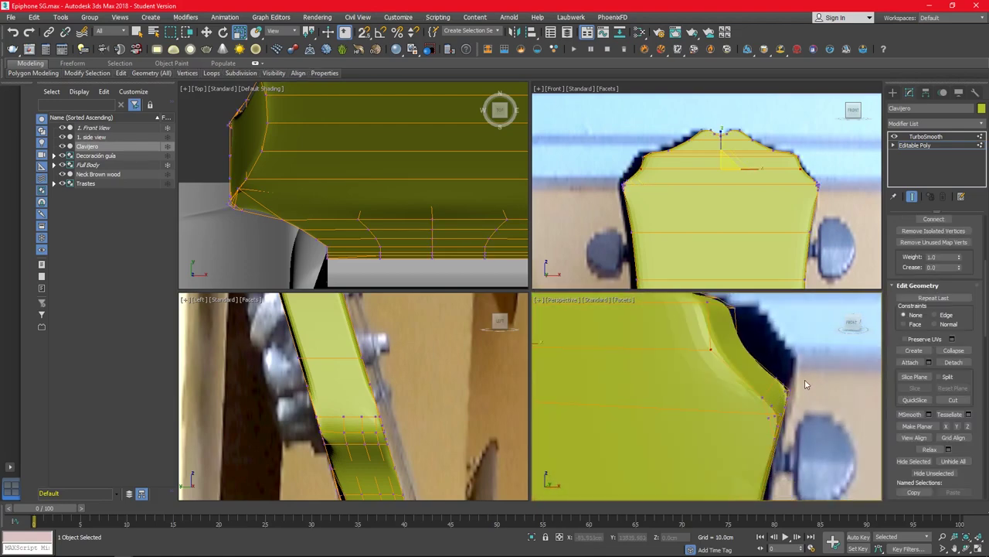
pyautogui.scroll(3, 681, 202)
pyautogui.scroll(-3, 773, 216)
pyautogui.click(754, 211)
pyautogui.scroll(-1, 770, 216)
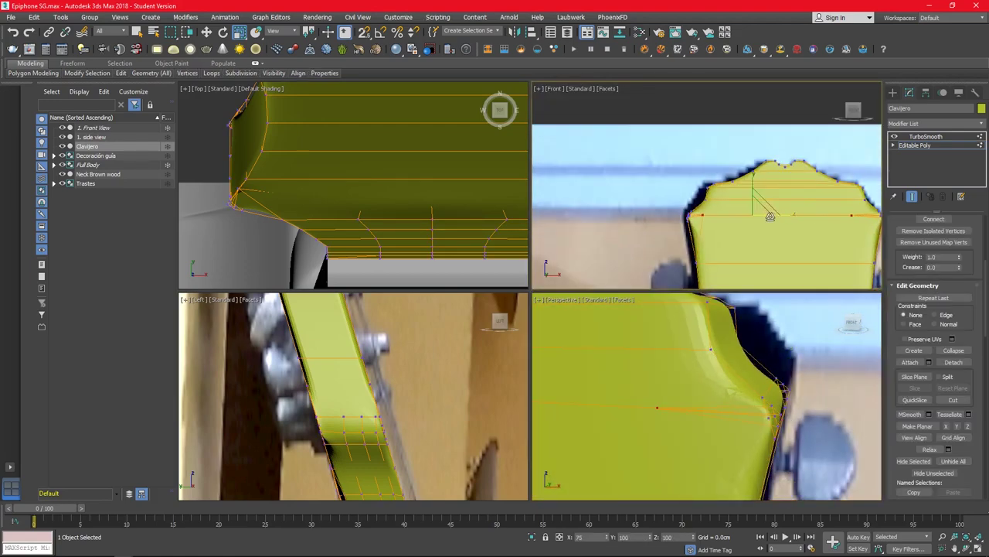
pyautogui.click(795, 395)
# Step: Lift the dip vertex between the headstock's two top bumps, then exit vertex editing
pyautogui.moveTo(795, 396)
pyautogui.keyDown('alt'); pyautogui.mouseDown(button='middle')
pyautogui.moveTo(716, 406)
pyautogui.moveTo(751, 339)
pyautogui.moveTo(728, 387)
pyautogui.moveTo(782, 431)
pyautogui.mouseUp(button='middle'); pyautogui.keyUp('alt')
pyautogui.keyDown('alt'); pyautogui.moveTo(776, 390); pyautogui.dragTo(770, 428, button='middle'); pyautogui.keyUp('alt')
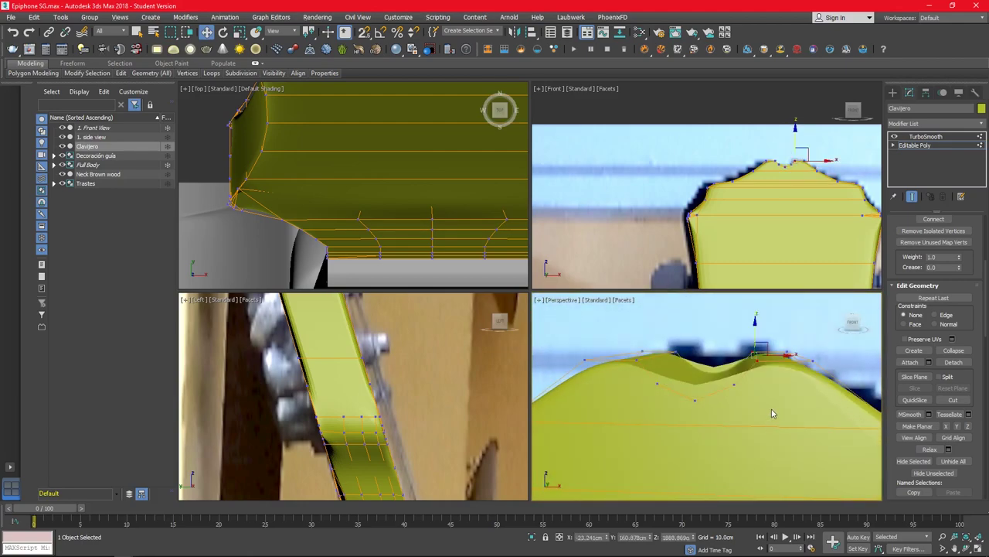
pyautogui.moveTo(728, 409); pyautogui.dragTo(642, 385)
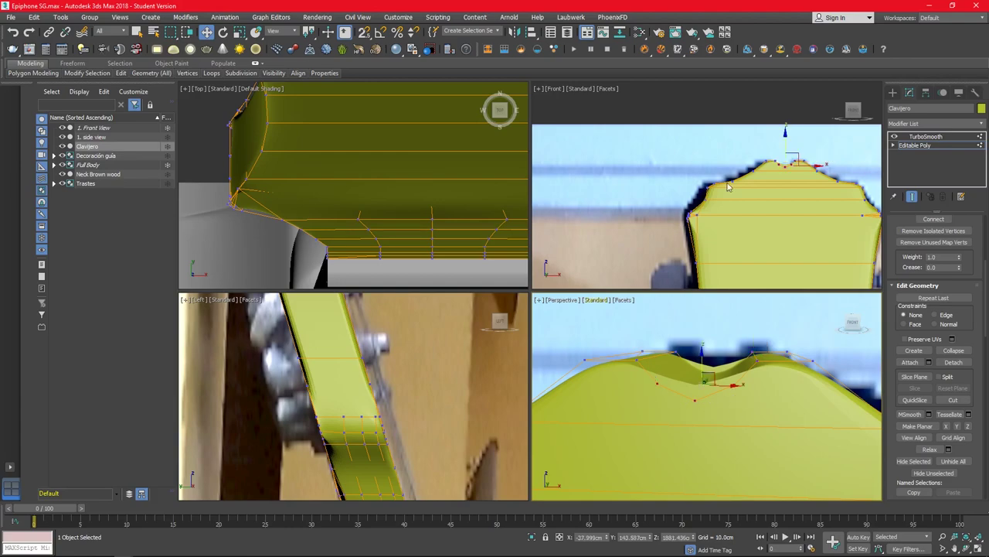
pyautogui.scroll(3, 762, 172)
pyautogui.moveTo(762, 171); pyautogui.dragTo(791, 155)
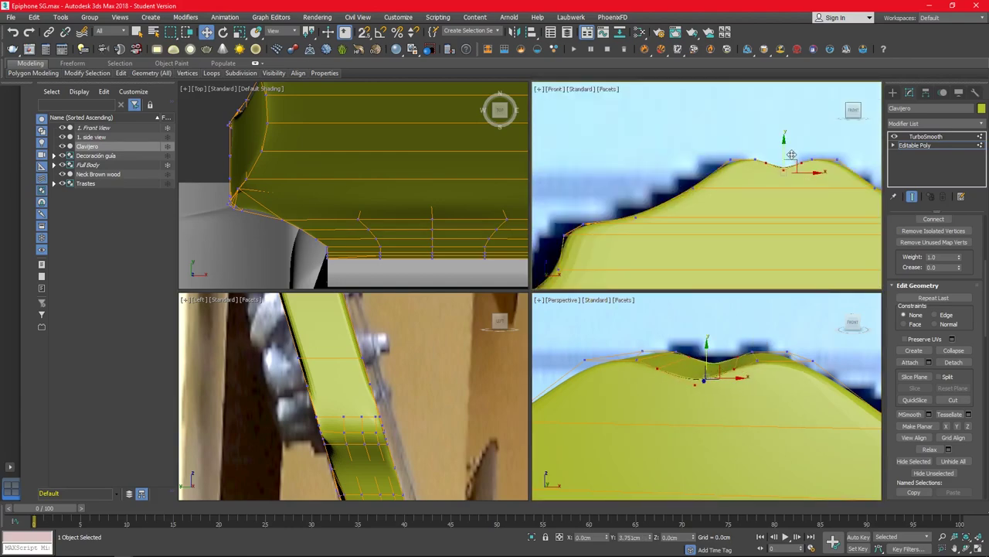
pyautogui.moveTo(719, 363)
pyautogui.keyDown('alt'); pyautogui.mouseDown(button='middle')
pyautogui.moveTo(705, 387)
pyautogui.moveTo(701, 379)
pyautogui.moveTo(718, 387)
pyautogui.mouseUp(button='middle'); pyautogui.keyUp('alt')
pyautogui.press('1')
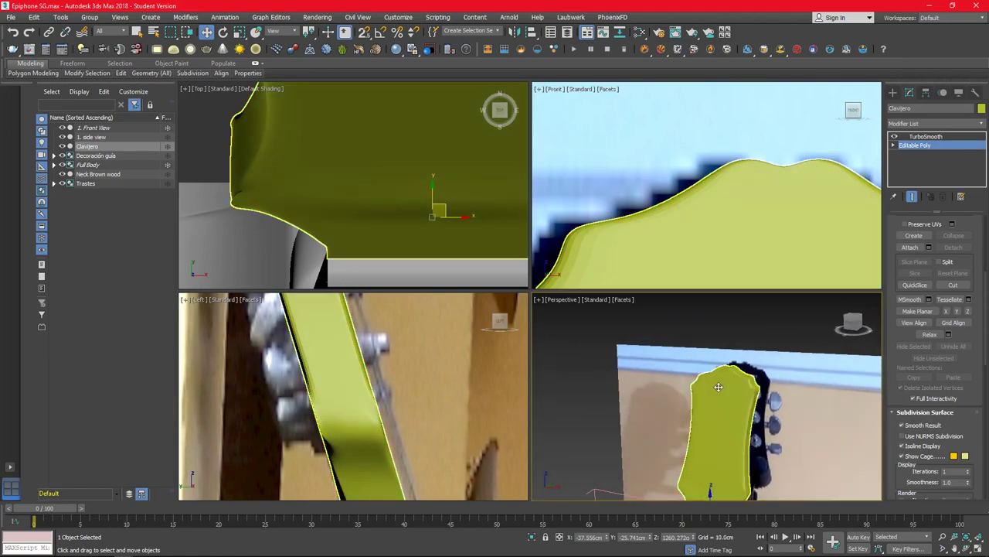
# Step: Select the body in the Full Body group and Attach the headstock mesh to it
pyautogui.click(813, 439)
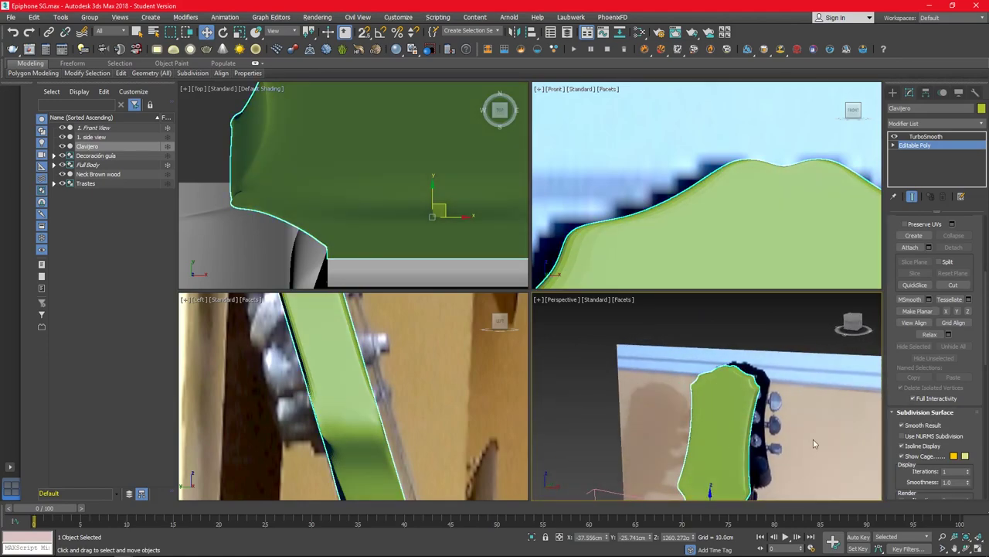
pyautogui.moveTo(813, 439)
pyautogui.keyDown('alt'); pyautogui.mouseDown(button='middle')
pyautogui.moveTo(696, 432)
pyautogui.moveTo(742, 420)
pyautogui.moveTo(683, 429)
pyautogui.mouseUp(button='middle'); pyautogui.keyUp('alt')
pyautogui.click(674, 433)
pyautogui.scroll(-3, 915, 451)
pyautogui.scroll(-5, 916, 452)
pyautogui.scroll(3, 905, 405)
pyautogui.scroll(3, 904, 405)
pyautogui.click(958, 232)
pyautogui.click(683, 429)
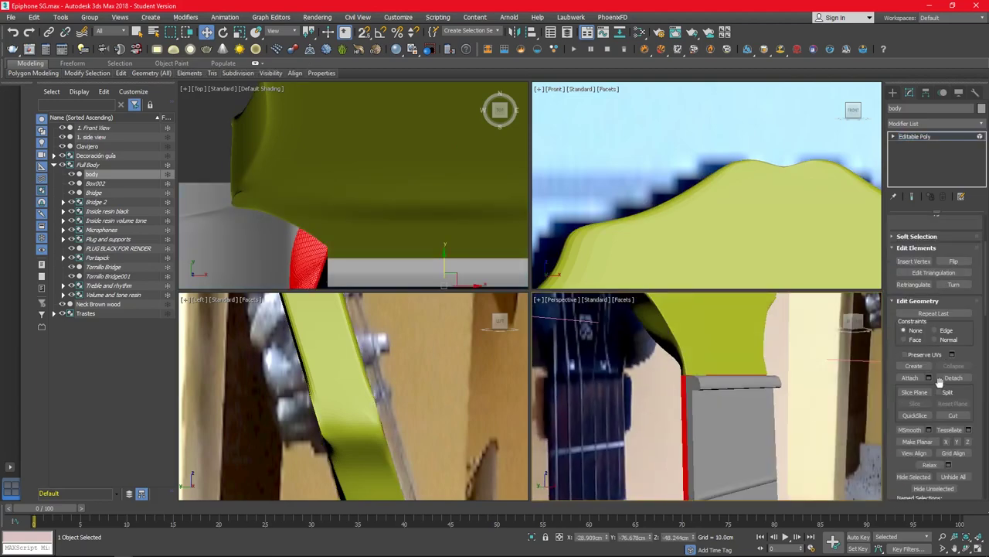
pyautogui.moveTo(700, 356)
pyautogui.keyDown('alt'); pyautogui.mouseDown(button='middle')
pyautogui.moveTo(738, 336)
pyautogui.moveTo(709, 344)
pyautogui.mouseUp(button='middle'); pyautogui.keyUp('alt')
pyautogui.keyDown('ctrl'); pyautogui.click(735, 340); pyautogui.keyUp('ctrl')
pyautogui.press('5')
pyautogui.press('w')
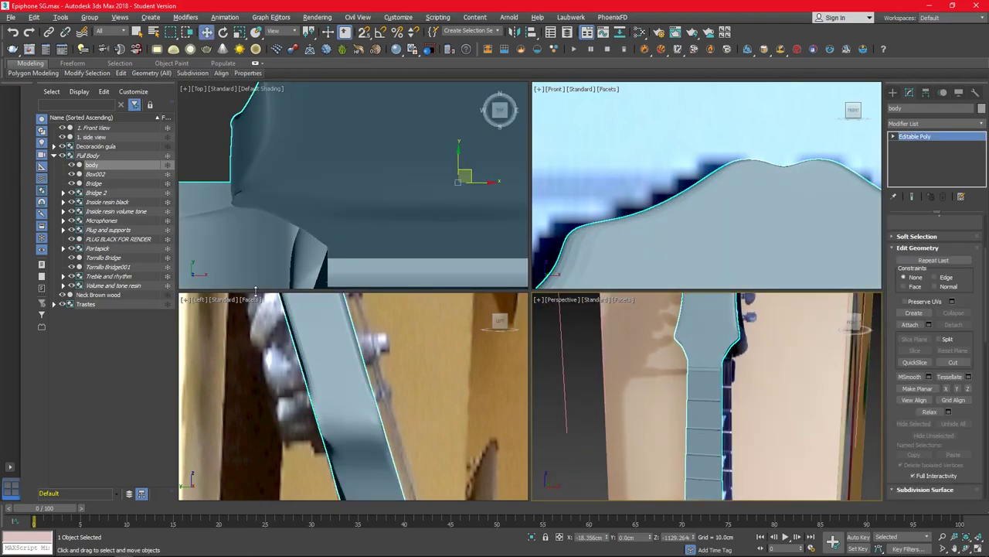
# Step: Hide the body mesh to reveal the headstock reference photo in the front view
pyautogui.scroll(-5, 765, 188)
pyautogui.scroll(-2, 765, 188)
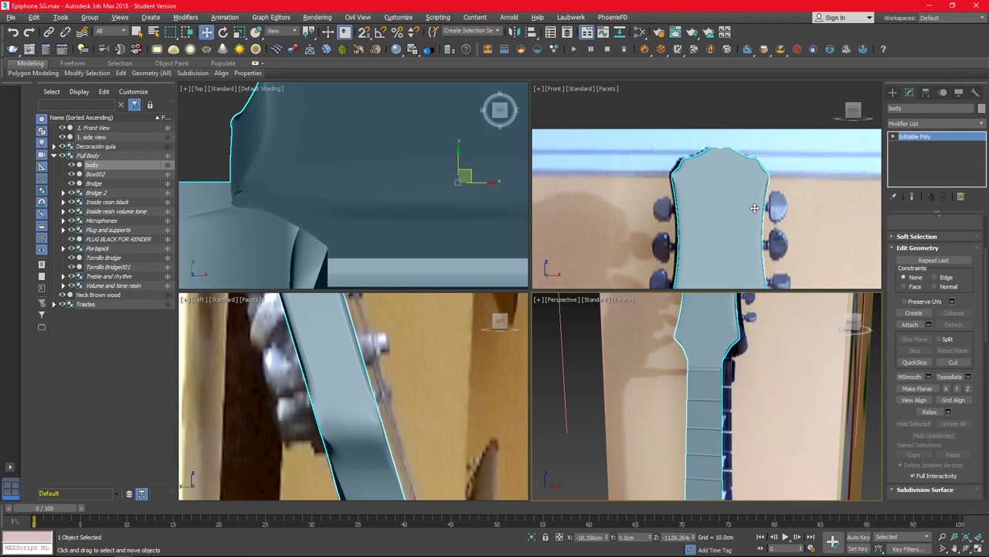
pyautogui.moveTo(753, 207); pyautogui.dragTo(667, 173, button='middle')
pyautogui.hotkey('alt', 'h')
pyautogui.scroll(2, 686, 161)
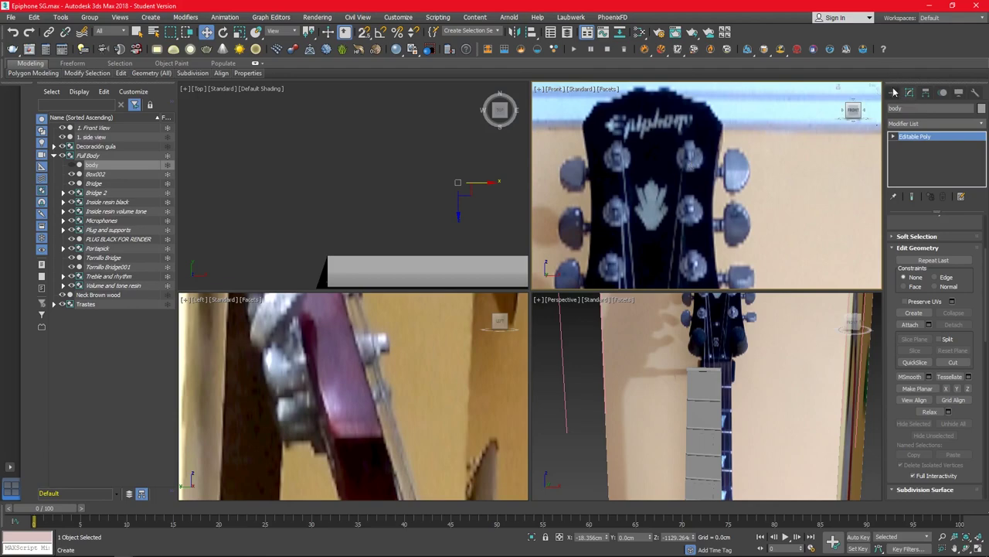
# Step: Draw a thin cylinder disc over the upper right tuner peg
pyautogui.click(893, 92)
pyautogui.click(914, 178)
pyautogui.moveTo(690, 157); pyautogui.dragTo(705, 157)
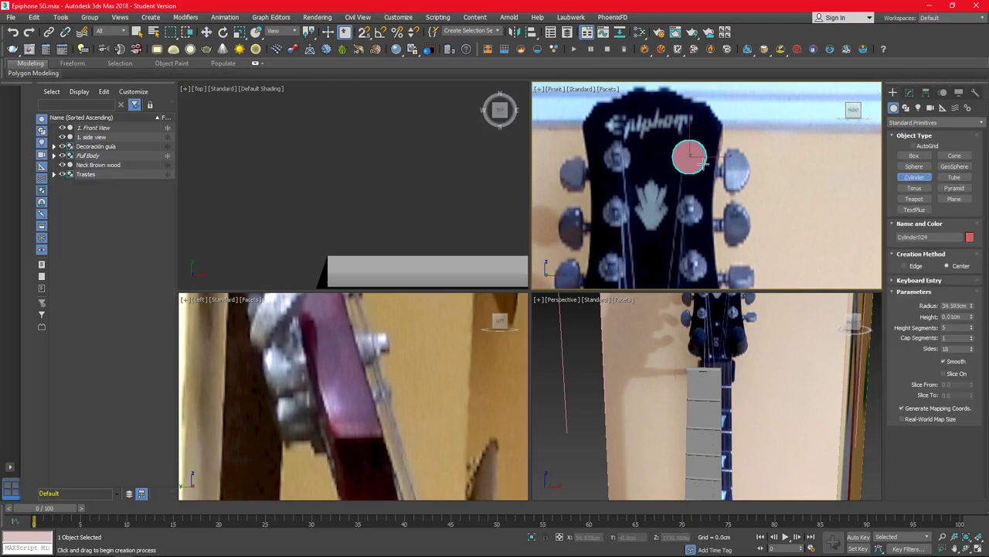
pyautogui.click(435, 177)
pyautogui.scroll(-2, 435, 177)
pyautogui.scroll(1, 418, 185)
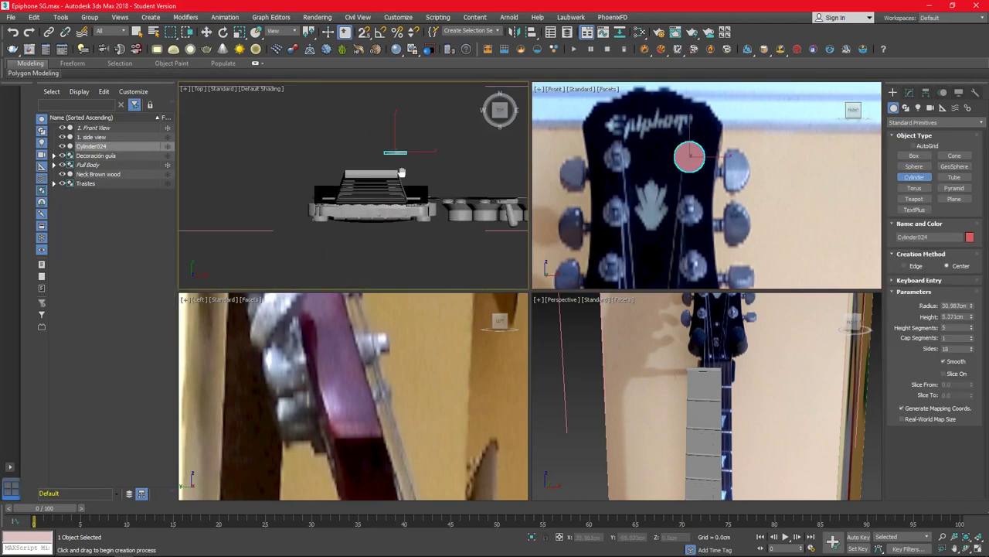
# Step: Hide everything except the new cylinder and select the side-view reference plane
pyautogui.rightClick(402, 170)
pyautogui.rightClick(389, 168)
pyautogui.click(412, 125)
pyautogui.click(62, 127)
pyautogui.click(62, 137)
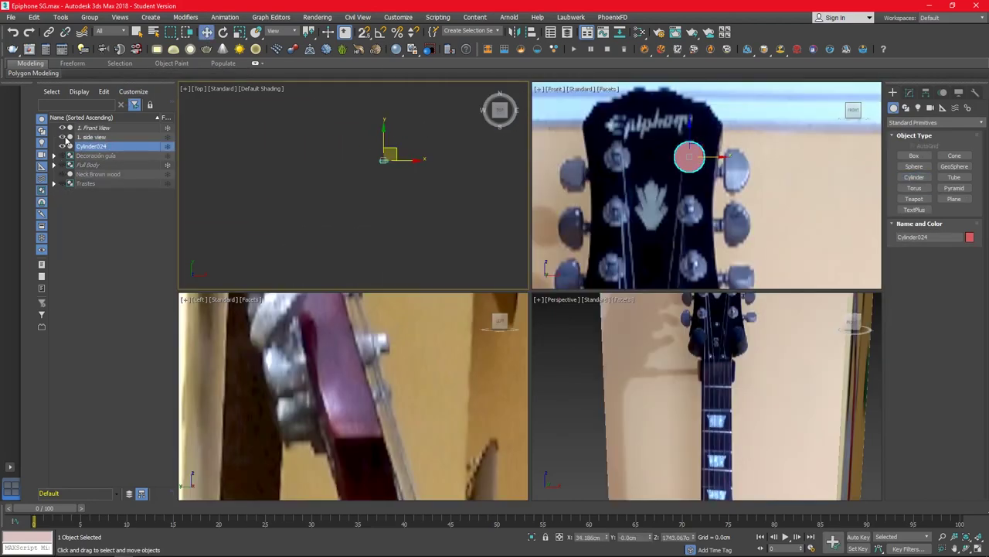
pyautogui.scroll(-2, 267, 373)
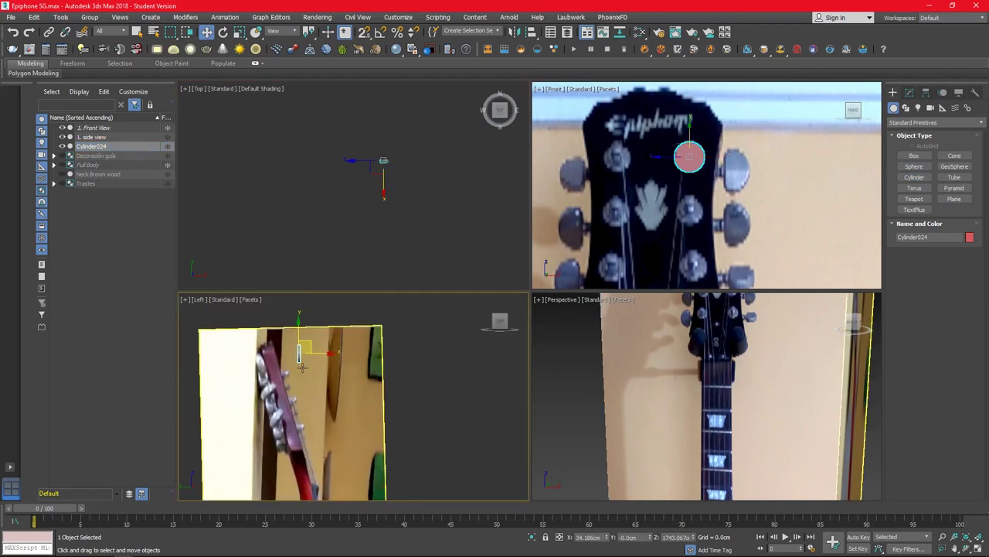
pyautogui.scroll(-1, 303, 366)
pyautogui.click(366, 385)
pyautogui.scroll(-3, 366, 385)
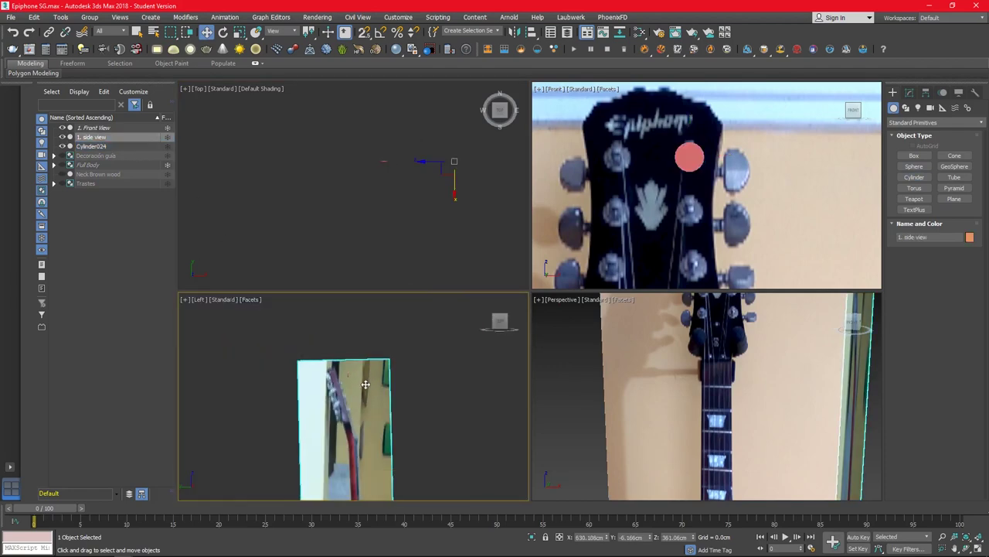
pyautogui.scroll(3, 360, 385)
pyautogui.scroll(2, 355, 383)
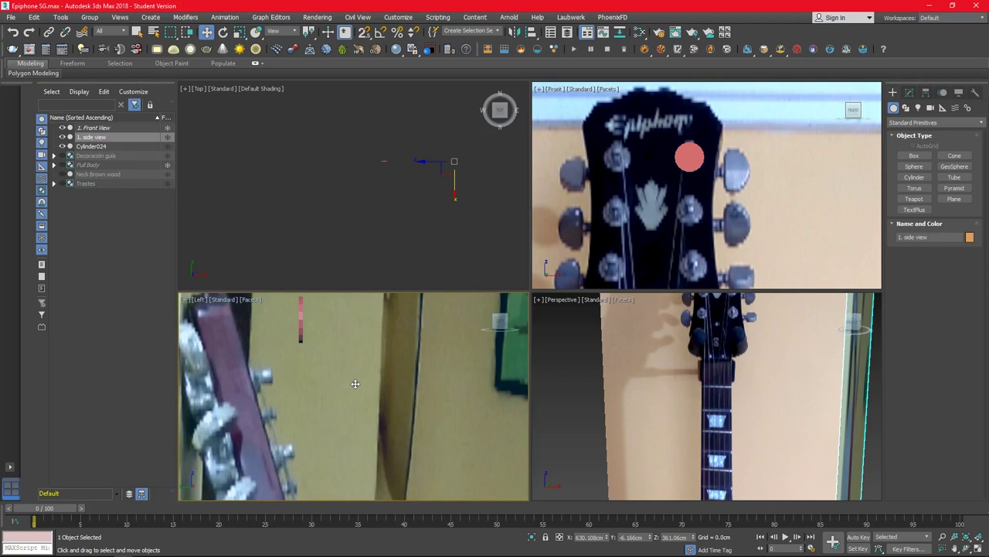
pyautogui.scroll(-2, 355, 384)
pyautogui.scroll(2, 407, 437)
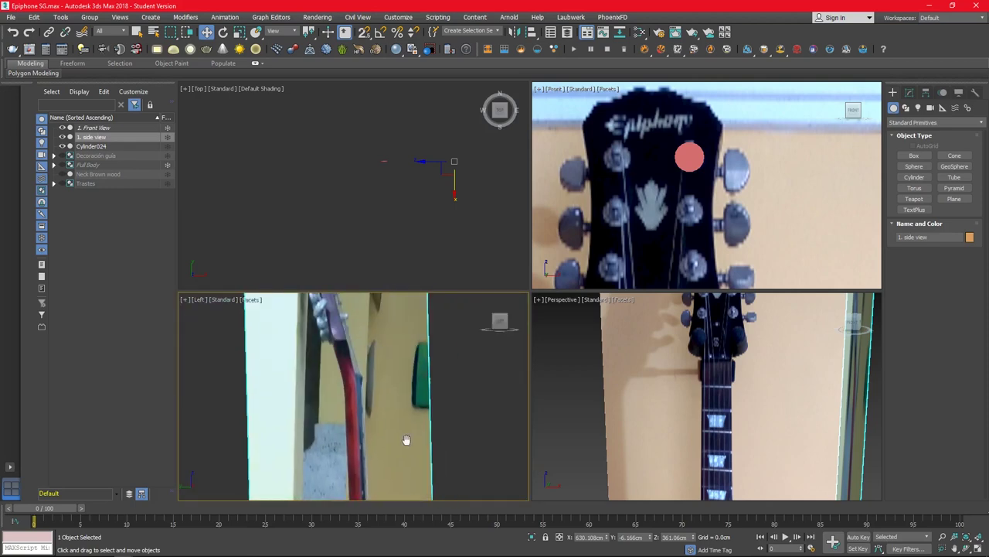
pyautogui.scroll(2, 386, 417)
# Step: Reselect the disc and enlarge its radius to 31.607 cm
pyautogui.click(684, 154)
pyautogui.click(910, 92)
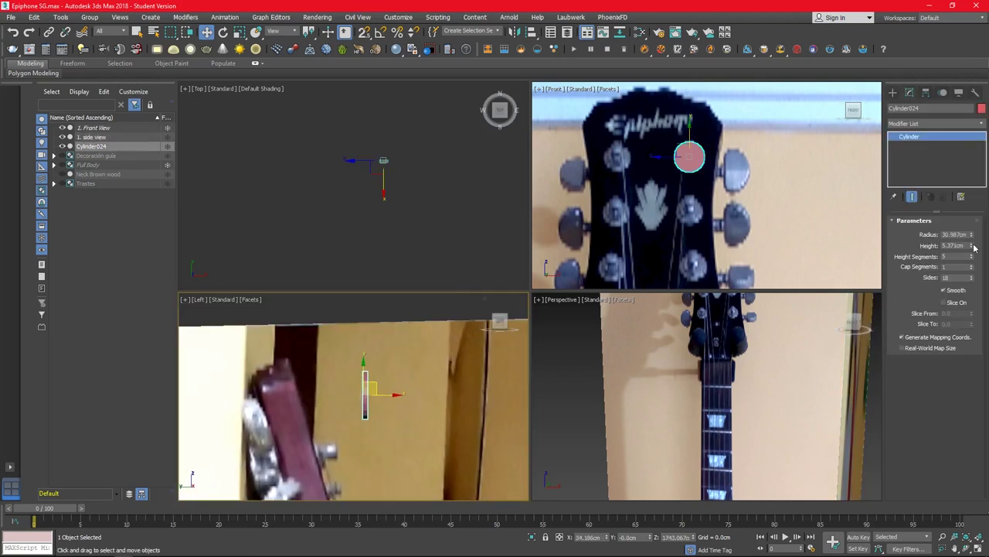
pyautogui.scroll(4, 695, 152)
pyautogui.moveTo(971, 234); pyautogui.dragTo(972, 230)
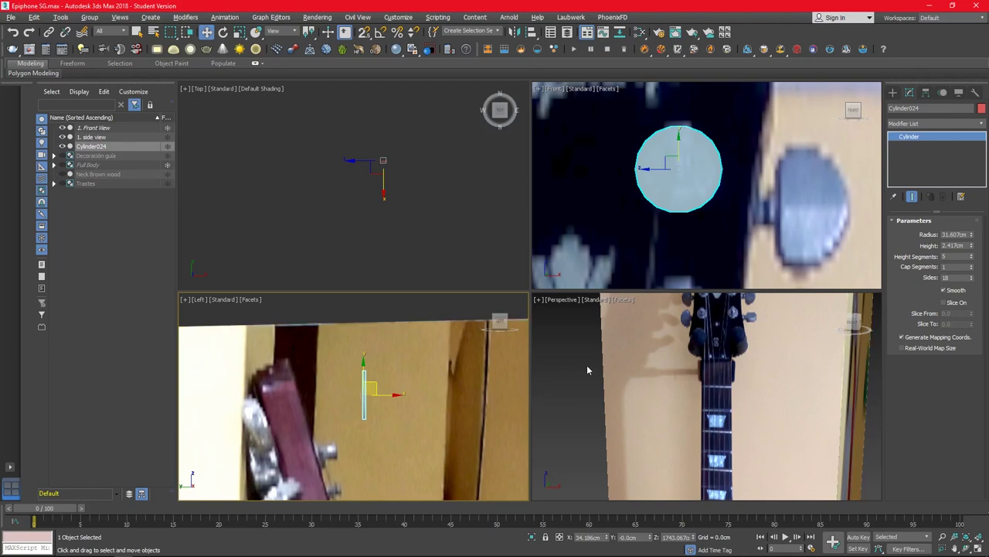
pyautogui.moveTo(587, 365)
pyautogui.mouseDown(button='middle')
pyautogui.moveTo(592, 400)
pyautogui.moveTo(599, 393)
pyautogui.mouseUp(button='middle')
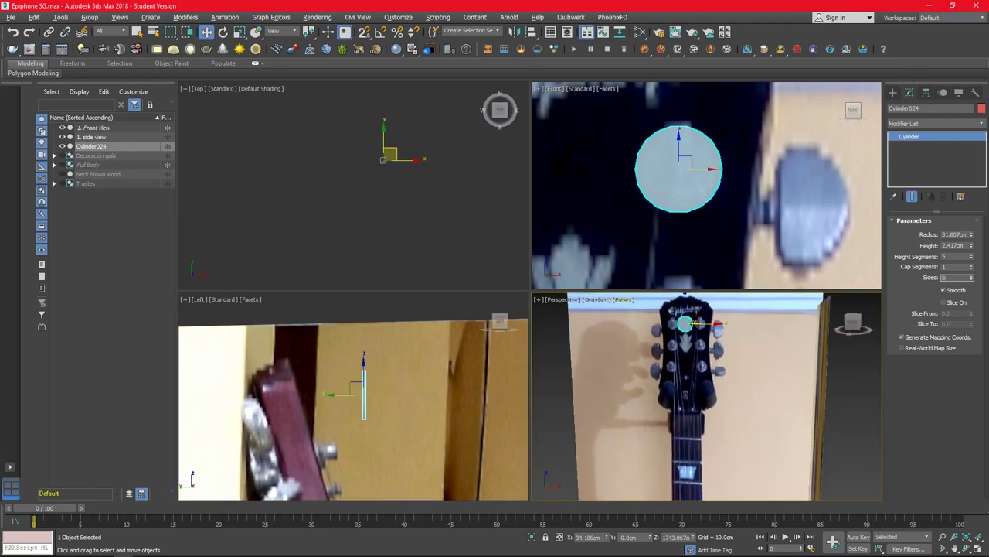
# Step: Convert the octagonal disc to an Editable Poly
pyautogui.press('Return')
pyautogui.rightClick(935, 136)
pyautogui.click(928, 245)
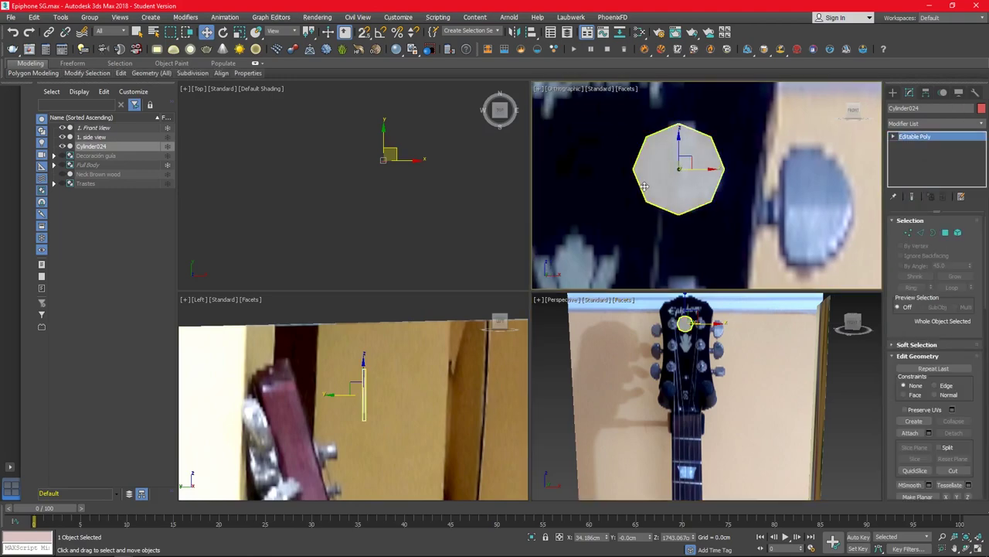
pyautogui.press('f')
pyautogui.keyDown('alt'); pyautogui.moveTo(696, 363); pyautogui.dragTo(749, 335, button='middle'); pyautogui.keyUp('alt')
pyautogui.press('4')
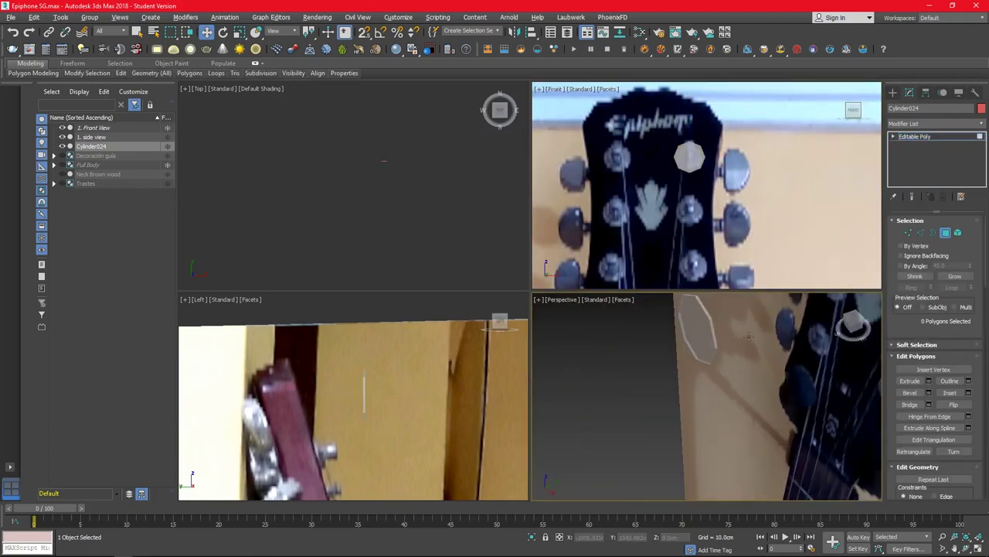
# Step: Add a TurboSmooth modifier to the disc with Iterations set to 3
pyautogui.click(935, 122)
pyautogui.click(927, 325)
pyautogui.scroll(3, 696, 355)
pyautogui.keyDown('alt'); pyautogui.moveTo(696, 356); pyautogui.dragTo(640, 364, button='middle'); pyautogui.keyUp('alt')
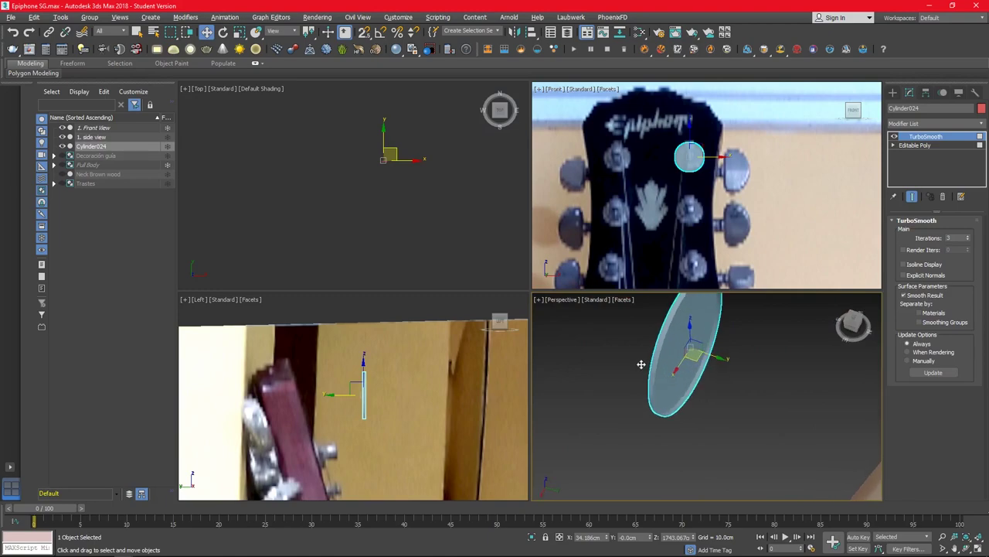
pyautogui.click(853, 324)
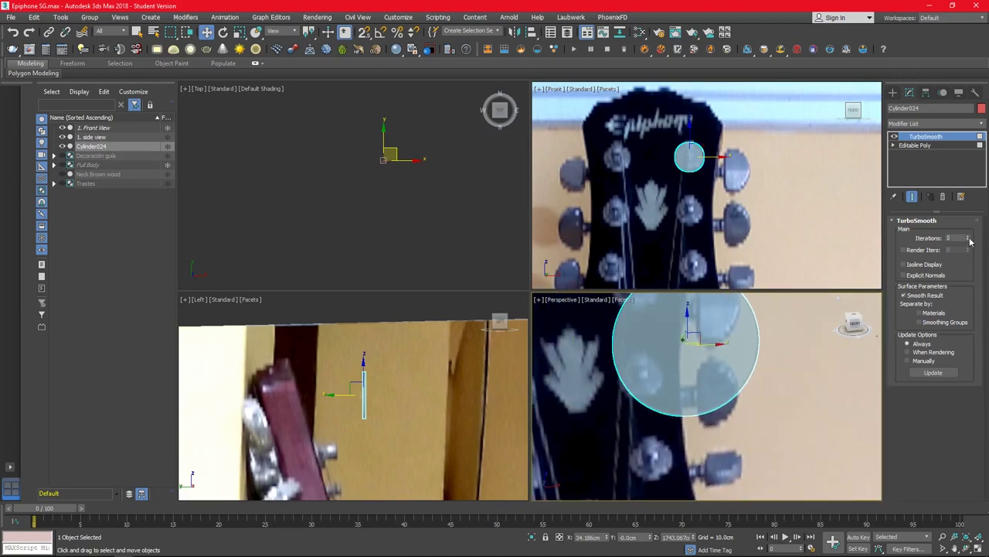
pyautogui.click(967, 237)
pyautogui.scroll(-3, 768, 405)
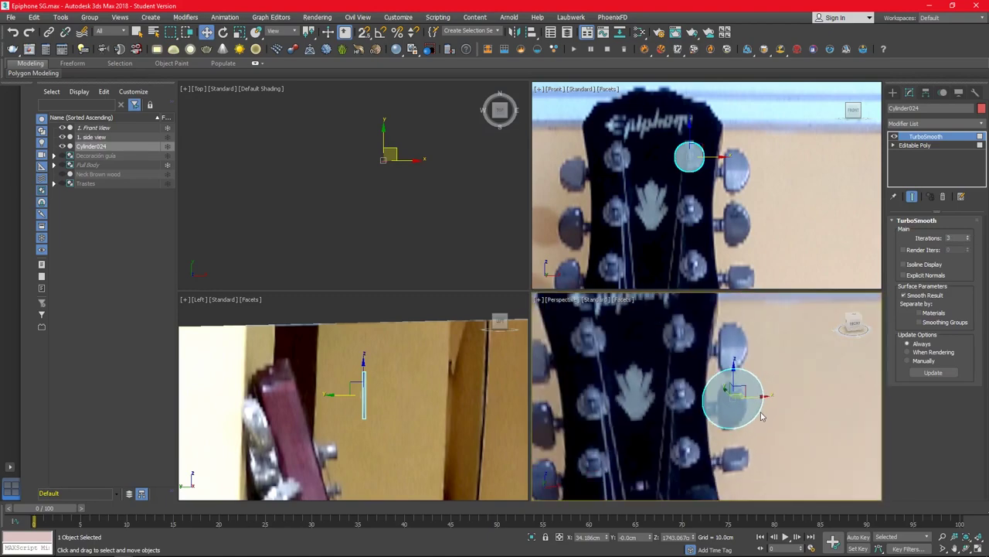
pyautogui.scroll(4, 700, 174)
pyautogui.click(892, 92)
# Step: Create a 6-sided hexagonal cylinder over the washer
pyautogui.click(915, 177)
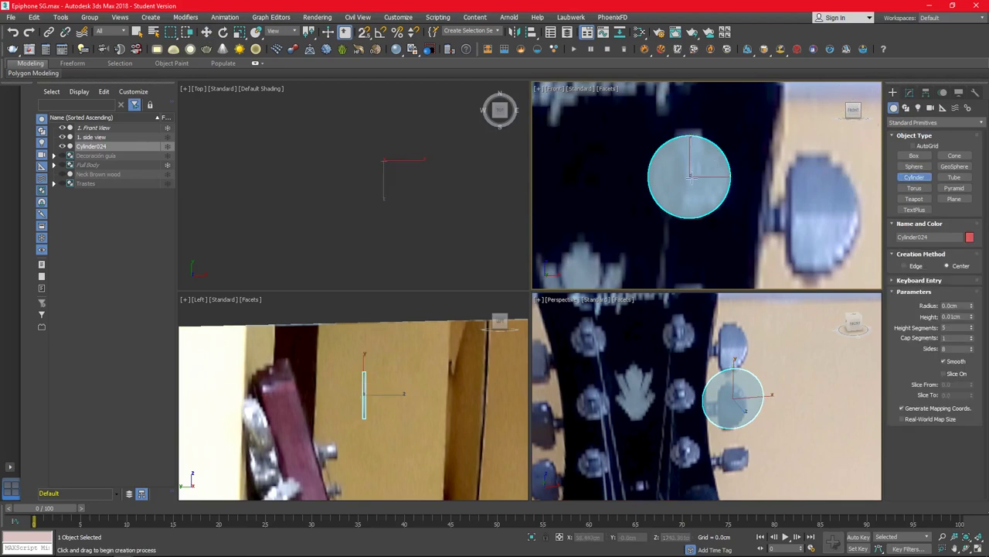
pyautogui.moveTo(690, 176); pyautogui.dragTo(722, 170)
pyautogui.click(720, 169)
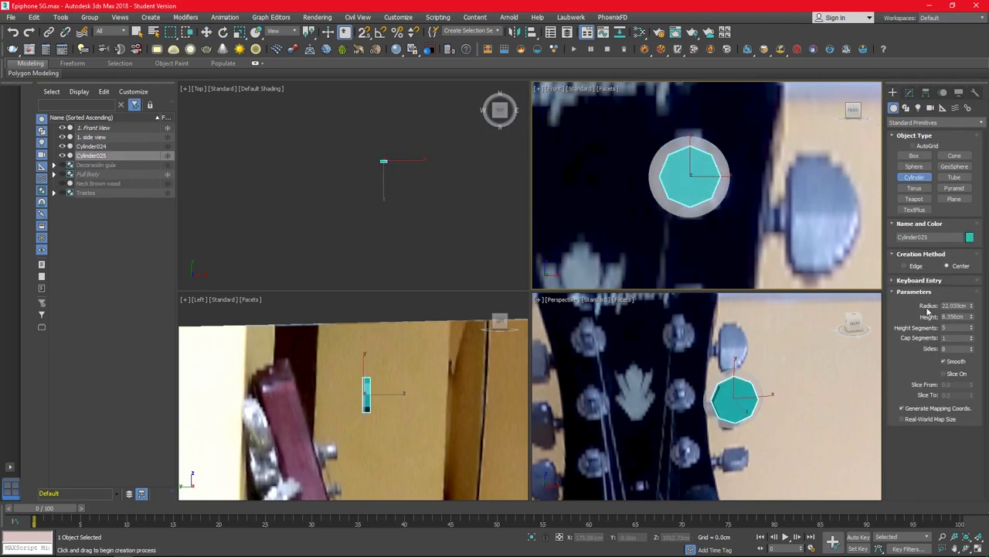
pyautogui.click(972, 353)
pyautogui.click(973, 352)
pyautogui.press('F4')
pyautogui.press('z')
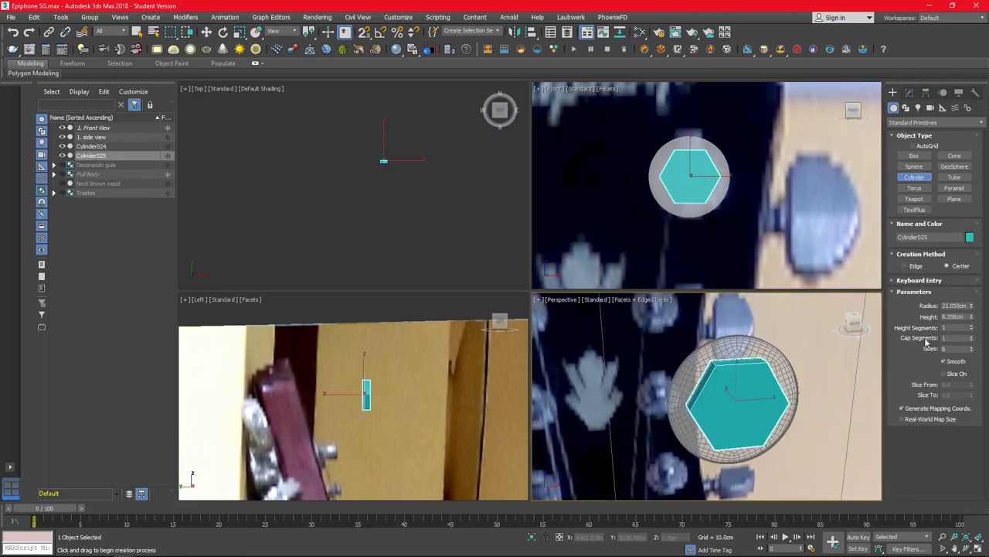
# Step: Align the hexagon to the washer's centre on X and Z
pyautogui.click(531, 32)
pyautogui.click(666, 150)
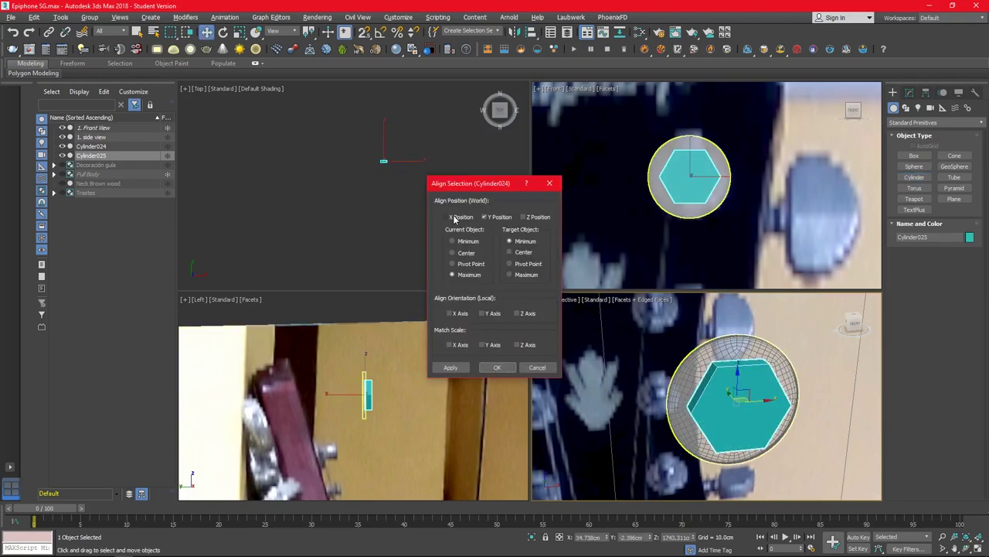
pyautogui.click(446, 216)
pyautogui.click(522, 216)
pyautogui.click(510, 252)
pyautogui.click(453, 253)
pyautogui.click(497, 368)
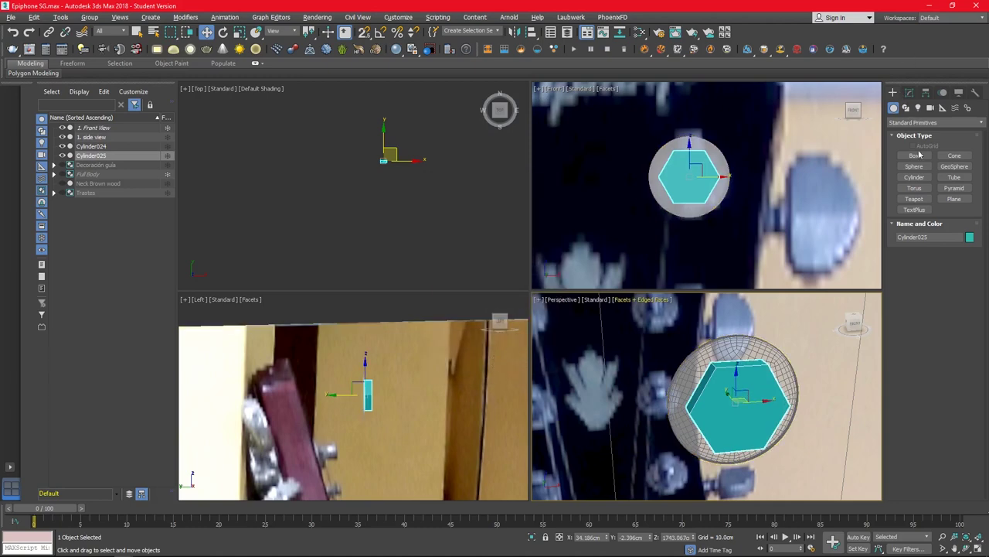
# Step: Create a thin cylinder and align it to the hexagon's centre
pyautogui.click(914, 177)
pyautogui.moveTo(690, 177); pyautogui.dragTo(710, 178)
pyautogui.click(708, 286)
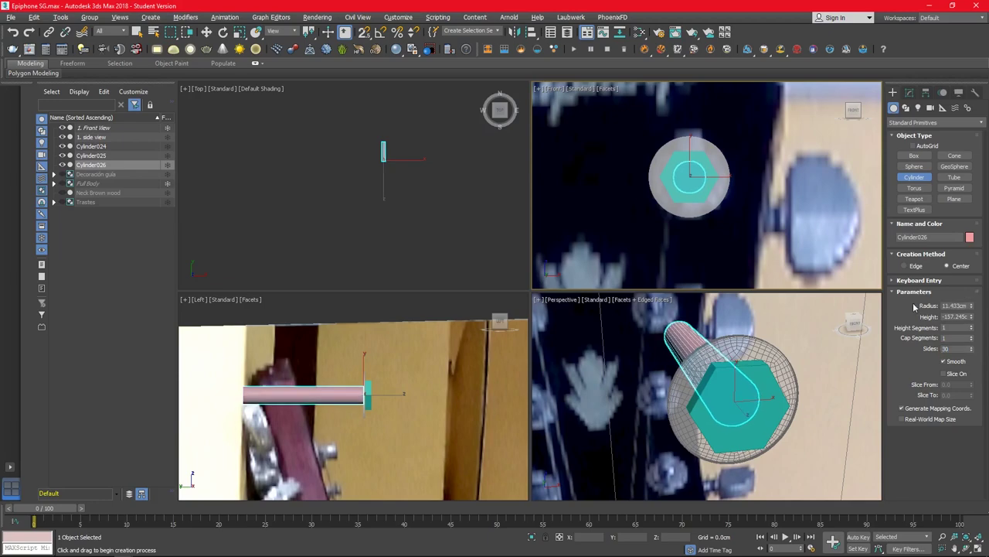
pyautogui.click(531, 31)
pyautogui.click(690, 177)
pyautogui.click(497, 368)
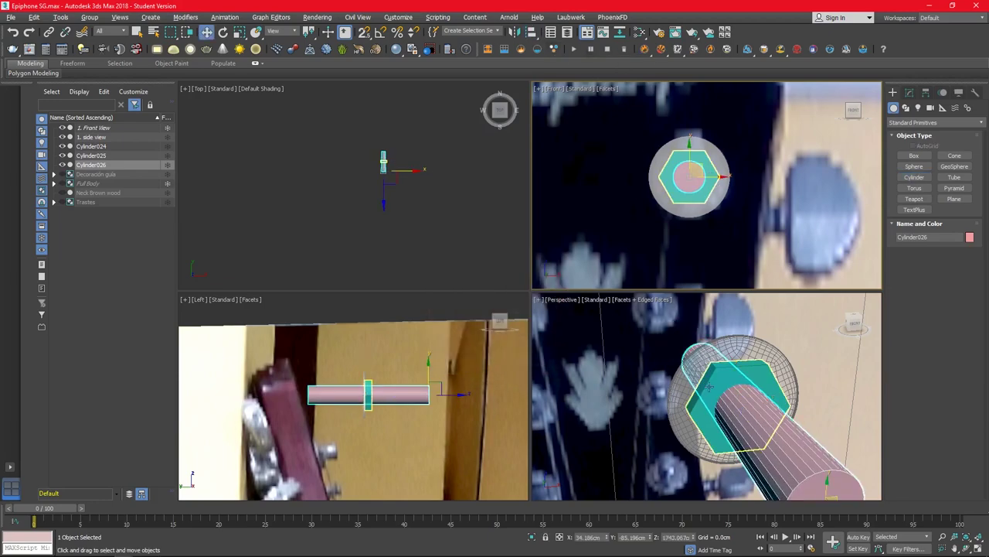
# Step: Boolean-subtract the thin cylinder from the hexagon to cut the nut's hole
pyautogui.rightClick(722, 382)
pyautogui.click(841, 489)
pyautogui.click(936, 122)
pyautogui.click(928, 152)
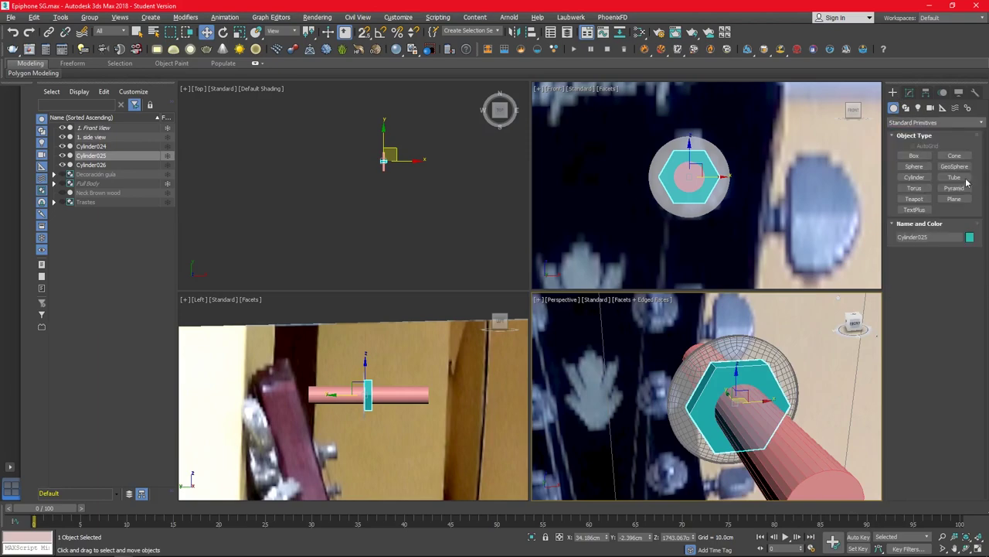
pyautogui.click(953, 177)
pyautogui.click(732, 485)
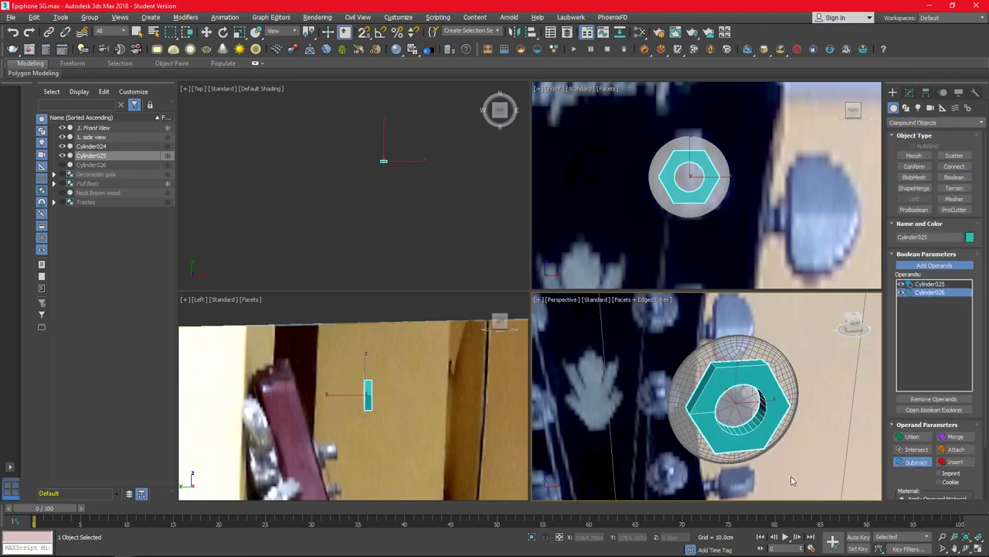
# Step: Add a Standard Chamfer modifier to the nut with Amount 0.5 cm and 3 segments
pyautogui.click(909, 92)
pyautogui.click(935, 124)
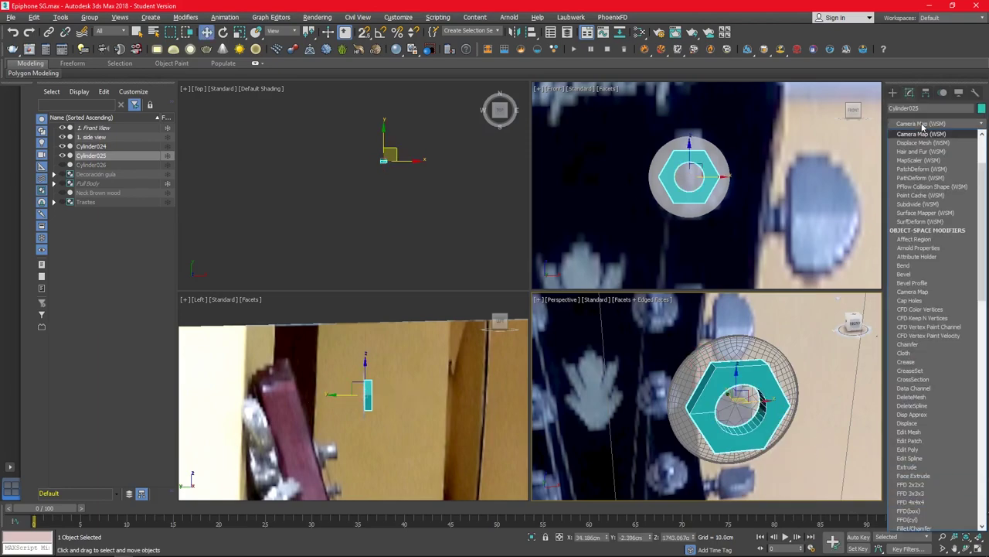
pyautogui.click(924, 178)
pyautogui.click(916, 249)
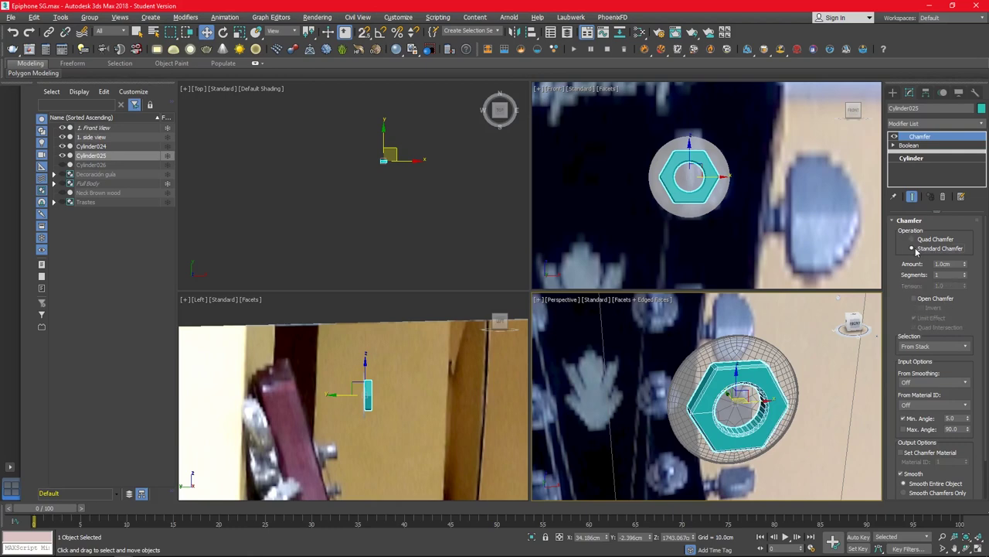
pyautogui.doubleClick(964, 274)
pyautogui.write('0.5')
pyautogui.press('Return')
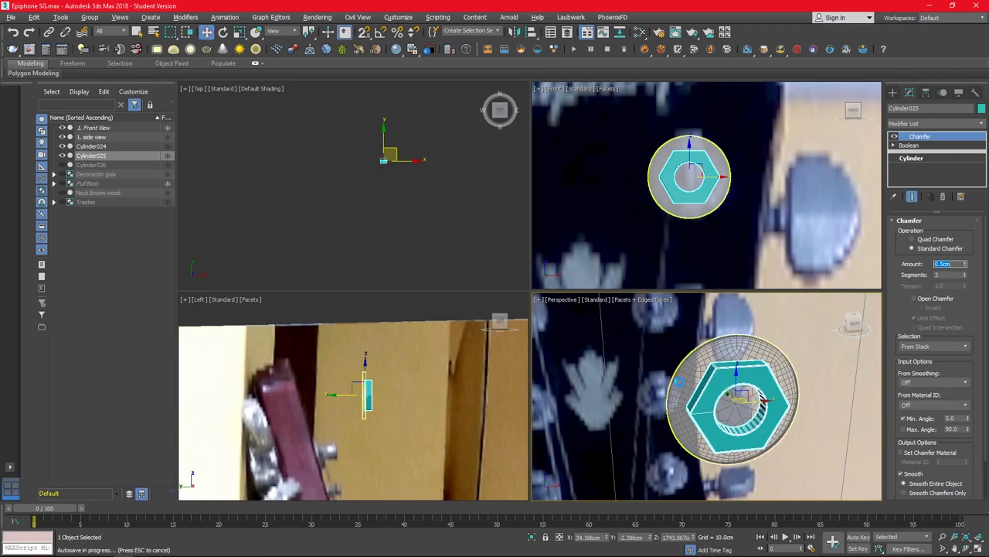
# Step: Delete the old Cylinder026 cutter and draw a new cylinder at the nut's centre
pyautogui.press('z')
pyautogui.click(90, 164)
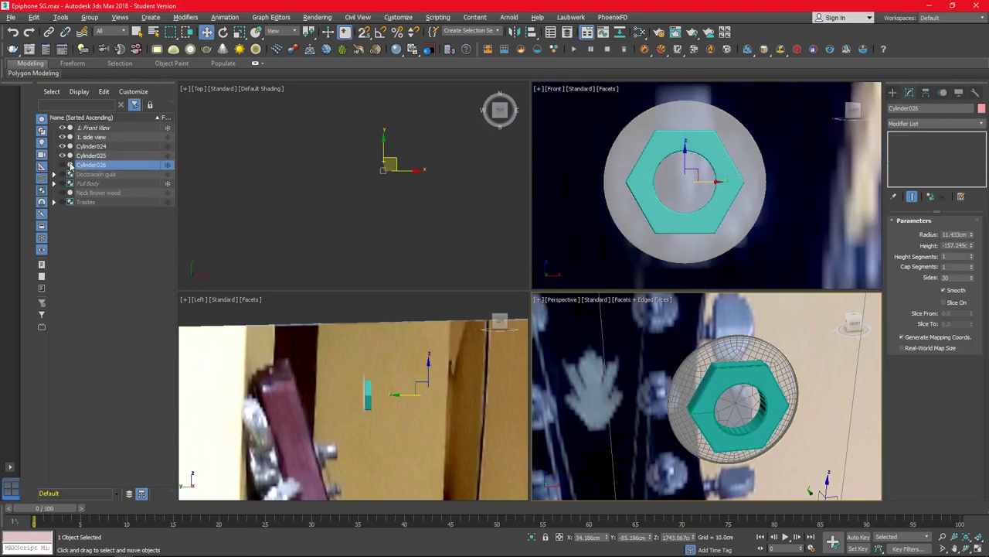
pyautogui.press('Delete')
pyautogui.click(893, 92)
pyautogui.click(914, 177)
pyautogui.moveTo(684, 184); pyautogui.dragTo(716, 186)
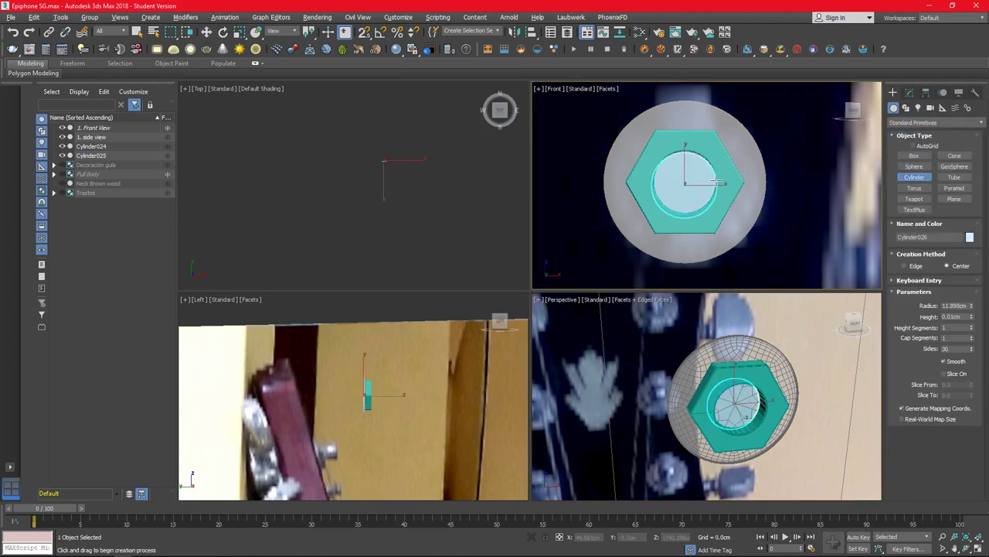
pyautogui.click(781, 215)
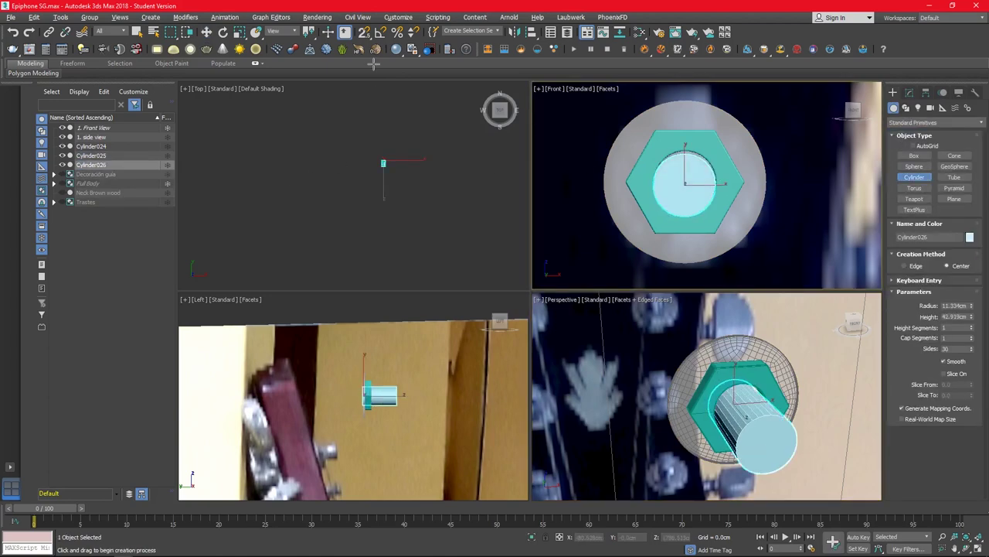
pyautogui.write('8')
# Step: Align the new cylinder inside the nut's hole as a peg and reselect it
pyautogui.hotkey('alt', 'a')
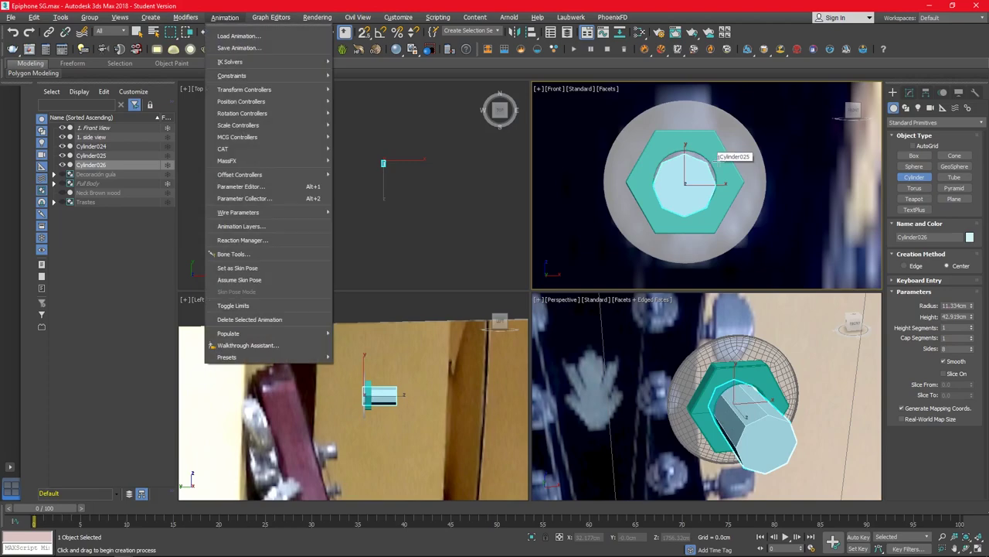
pyautogui.click(717, 160)
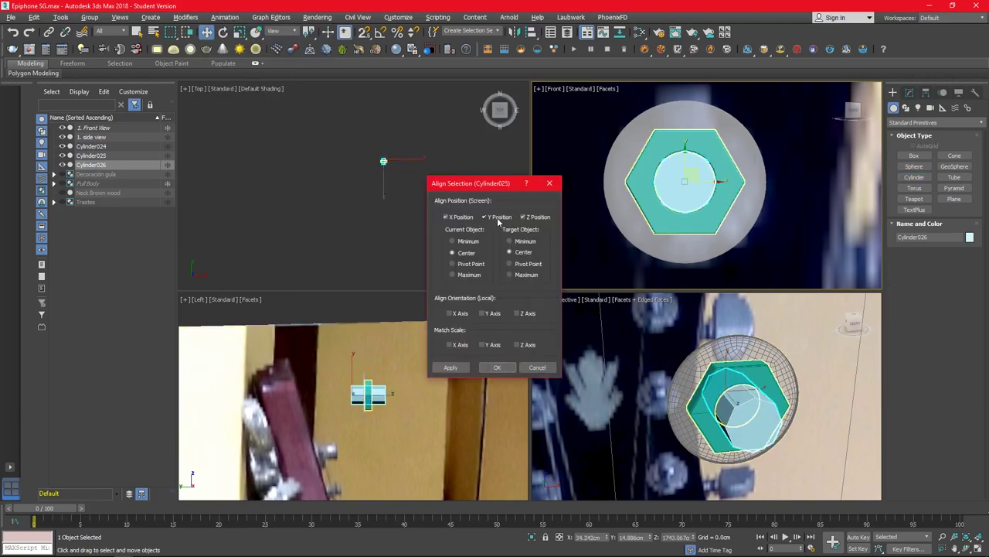
pyautogui.click(464, 241)
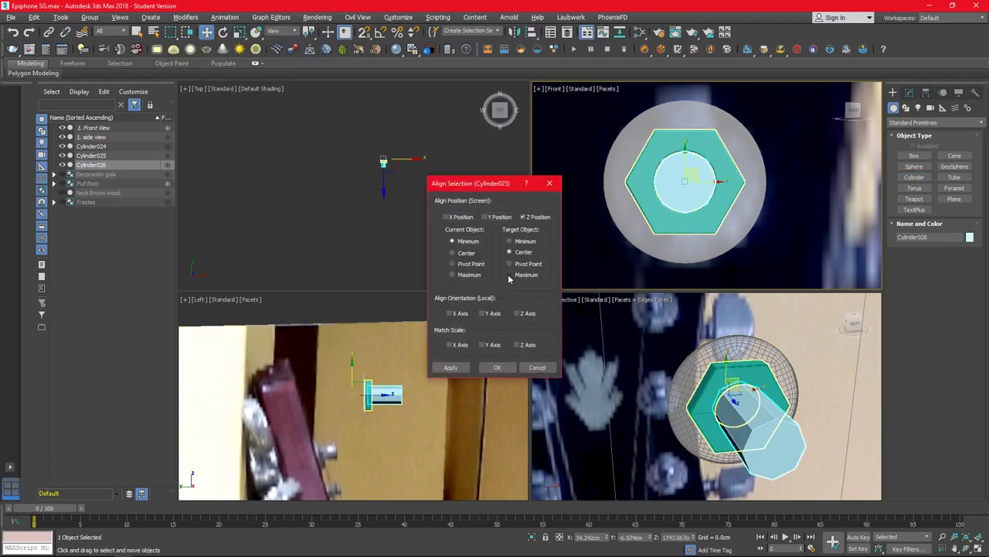
pyautogui.click(497, 367)
pyautogui.keyDown('alt'); pyautogui.moveTo(696, 402); pyautogui.dragTo(727, 433, button='middle'); pyautogui.keyUp('alt')
pyautogui.scroll(3, 727, 433)
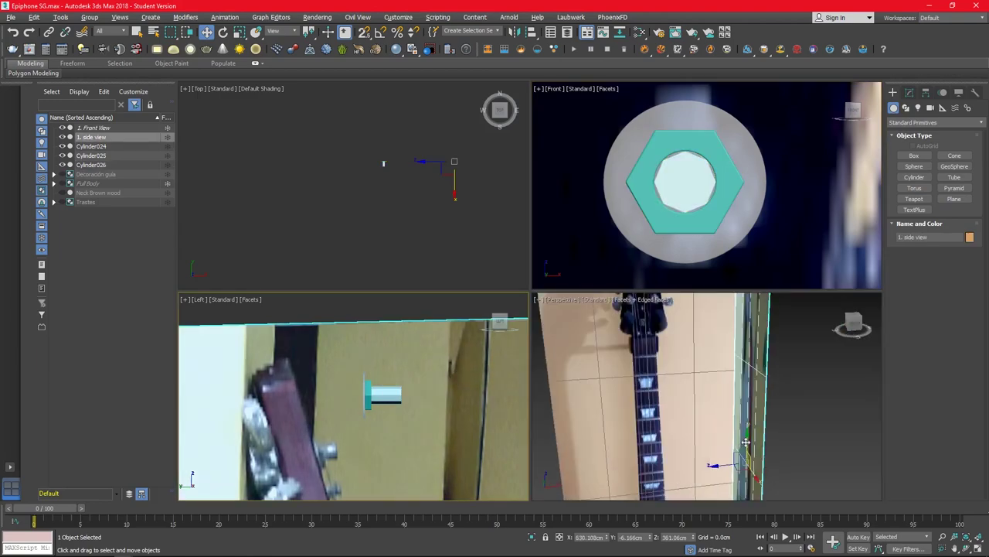
pyautogui.click(743, 444)
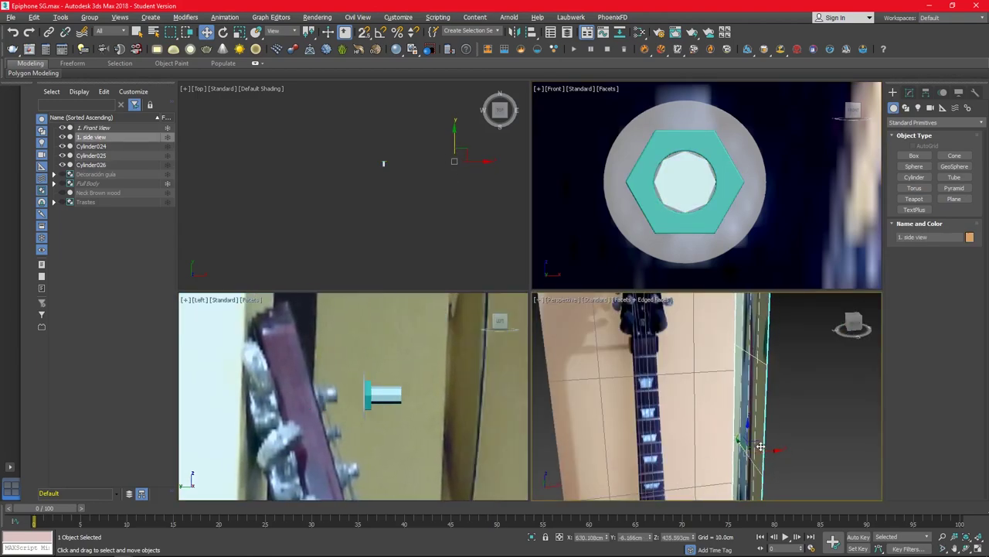
pyautogui.click(383, 163)
pyautogui.click(910, 92)
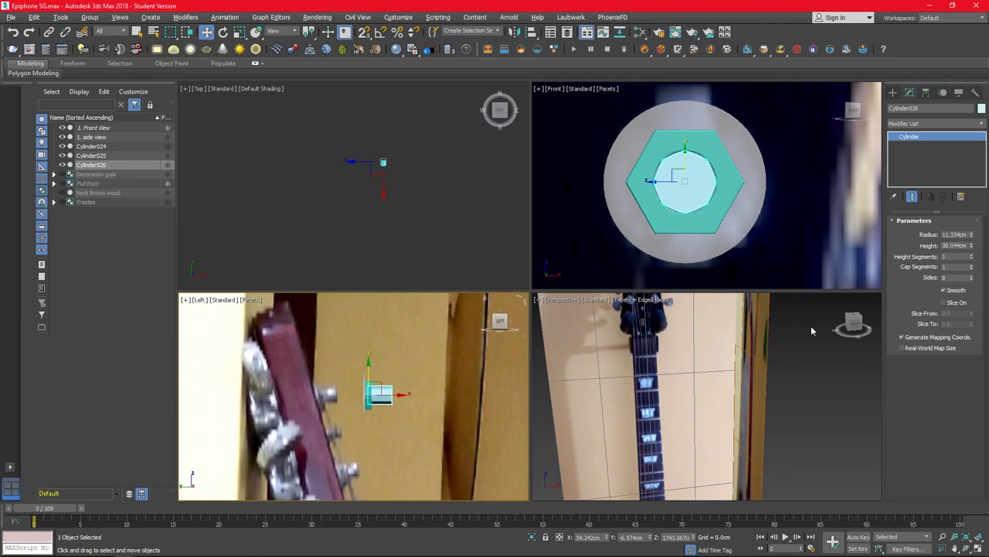
# Step: Convert the peg cylinder to Editable Poly and connect its lengthwise edges with new edge loops
pyautogui.rightClick(898, 167)
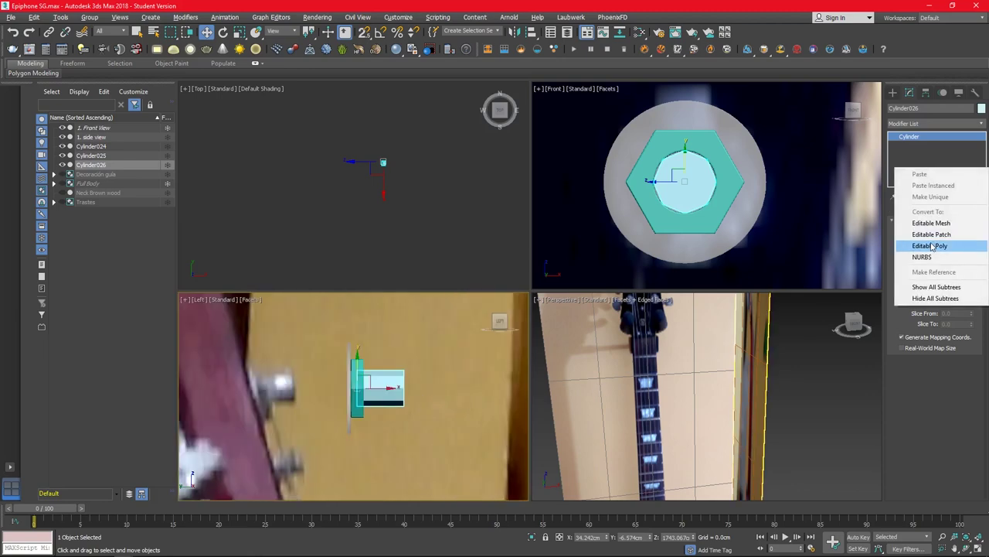
pyautogui.click(933, 246)
pyautogui.press('2')
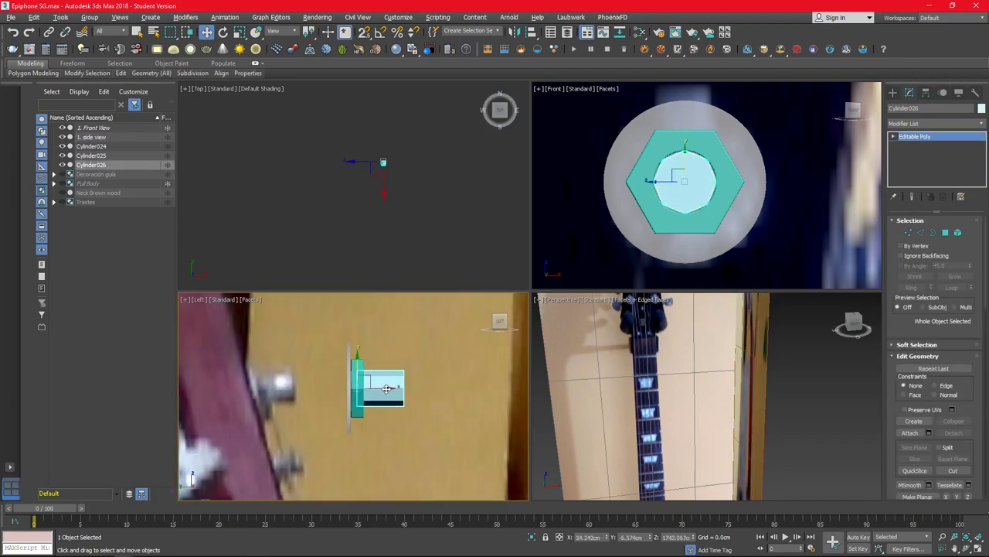
pyautogui.moveTo(341, 344); pyautogui.dragTo(385, 419)
pyautogui.rightClick(386, 414)
pyautogui.click(360, 407)
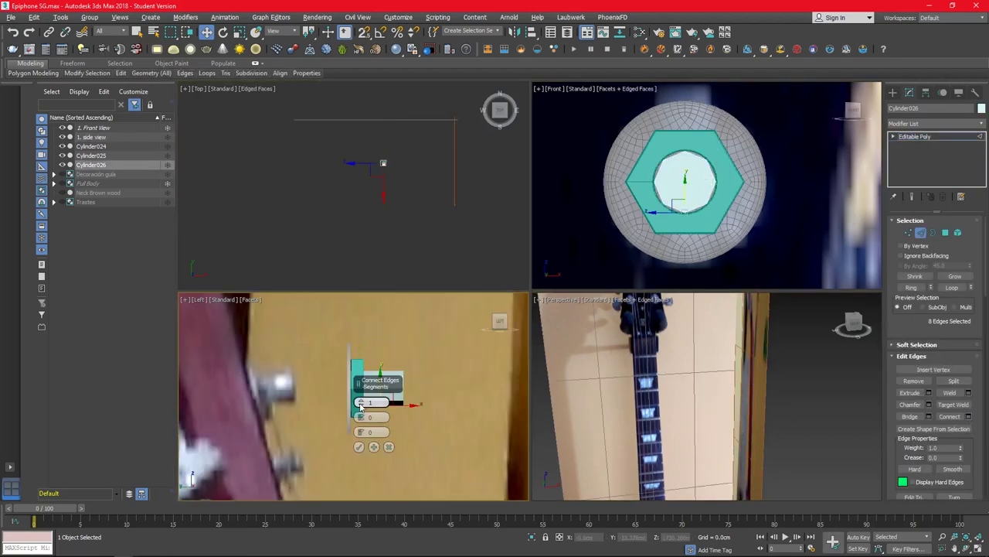
pyautogui.click(358, 447)
pyautogui.scroll(3, 386, 435)
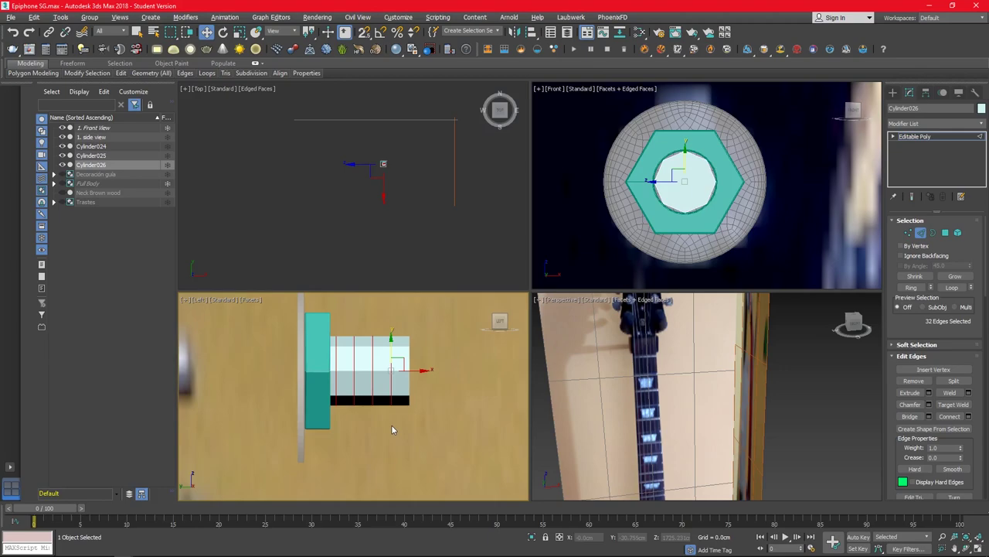
# Step: Scale the vertex rings around the cylinder's middle inward to pinch it
pyautogui.press('4')
pyautogui.click(381, 341)
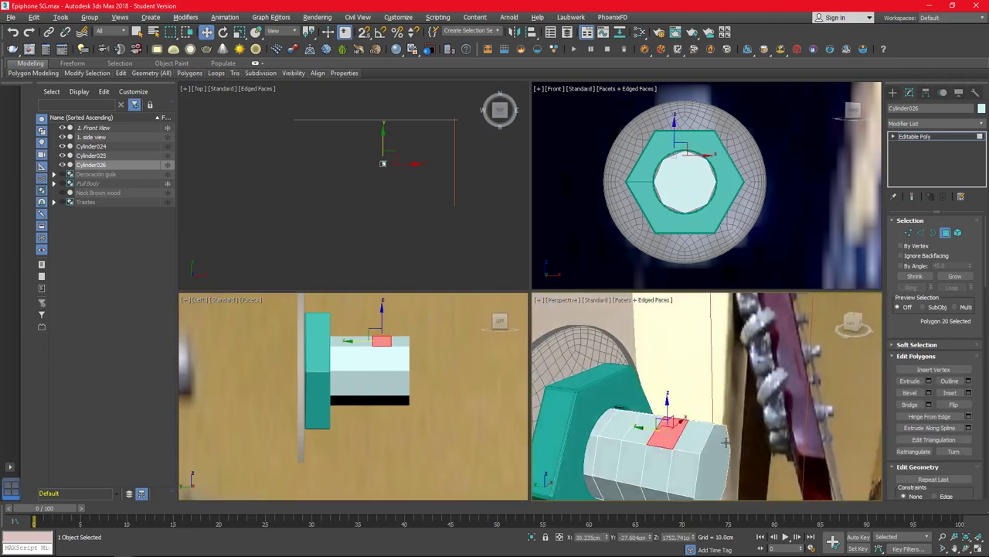
pyautogui.keyDown('alt'); pyautogui.moveTo(725, 443); pyautogui.dragTo(681, 402, button='middle'); pyautogui.keyUp('alt')
pyautogui.click(398, 315)
pyautogui.press('1')
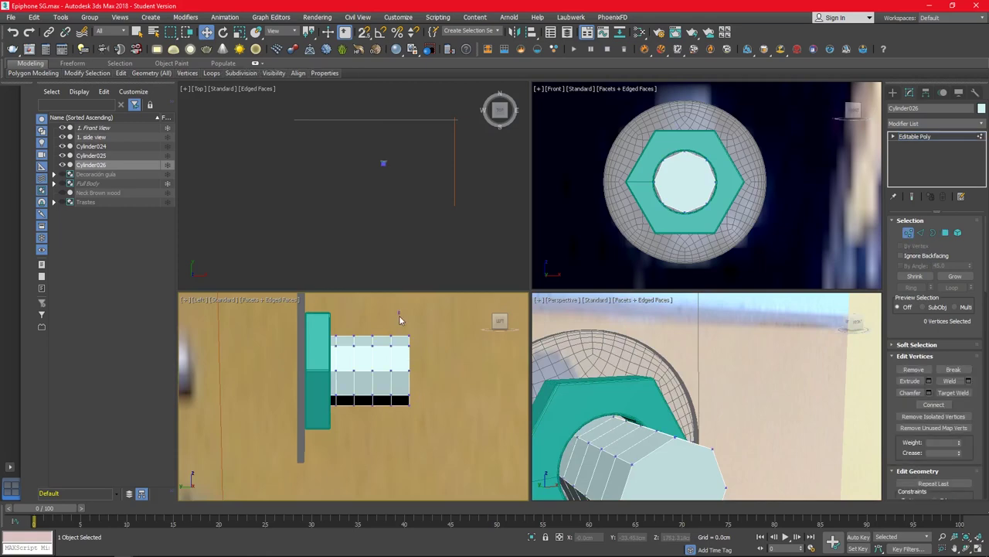
pyautogui.moveTo(382, 324); pyautogui.dragTo(345, 411)
pyautogui.press('r')
pyautogui.moveTo(364, 347); pyautogui.dragTo(364, 364)
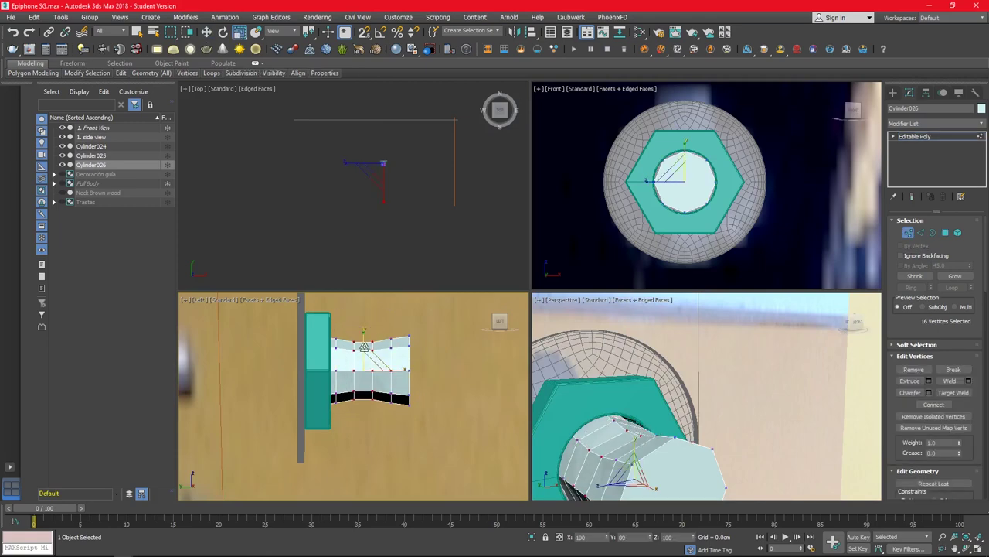
# Step: Bevel the cylinder's end cap face to push it outward
pyautogui.press('4')
pyautogui.click(709, 489)
pyautogui.keyDown('alt'); pyautogui.moveTo(709, 489); pyautogui.dragTo(680, 432, button='middle'); pyautogui.keyUp('alt')
pyautogui.click(968, 392)
pyautogui.moveTo(360, 417); pyautogui.dragTo(364, 450)
# Step: Commit the bevel, add TurboSmooth, and select an edge loop in the base Editable Poly
pyautogui.click(359, 447)
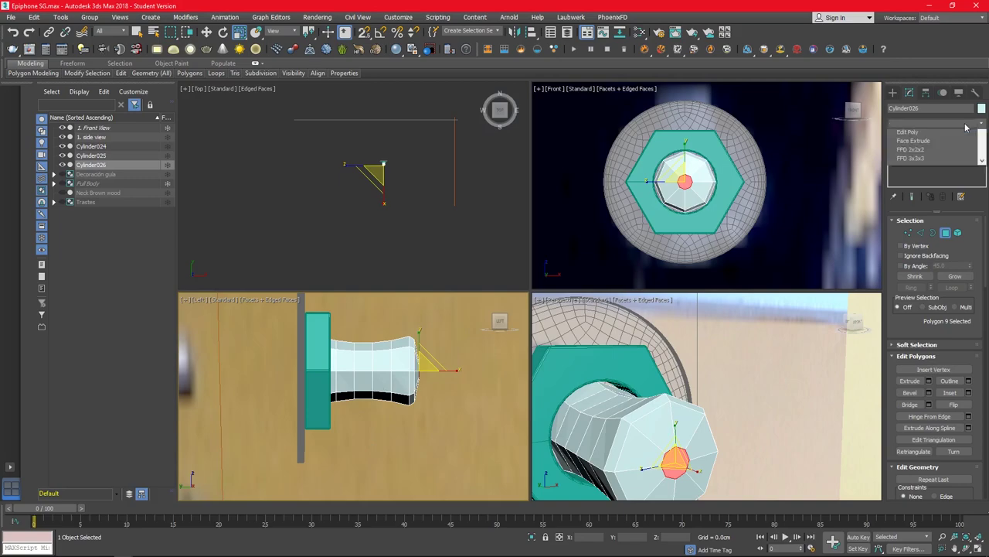
pyautogui.click(967, 124)
pyautogui.click(949, 144)
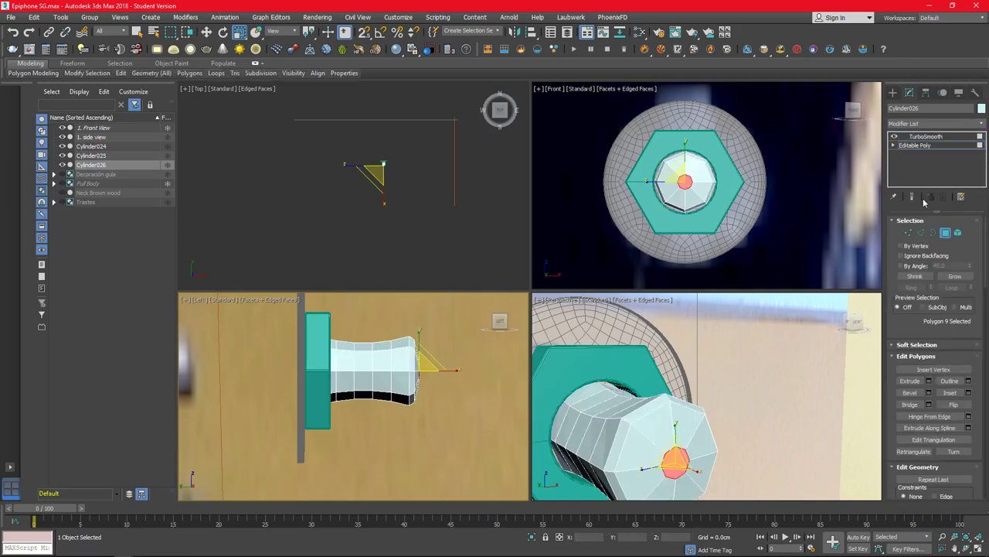
pyautogui.hotkey('alt', 'l')
pyautogui.press('z')
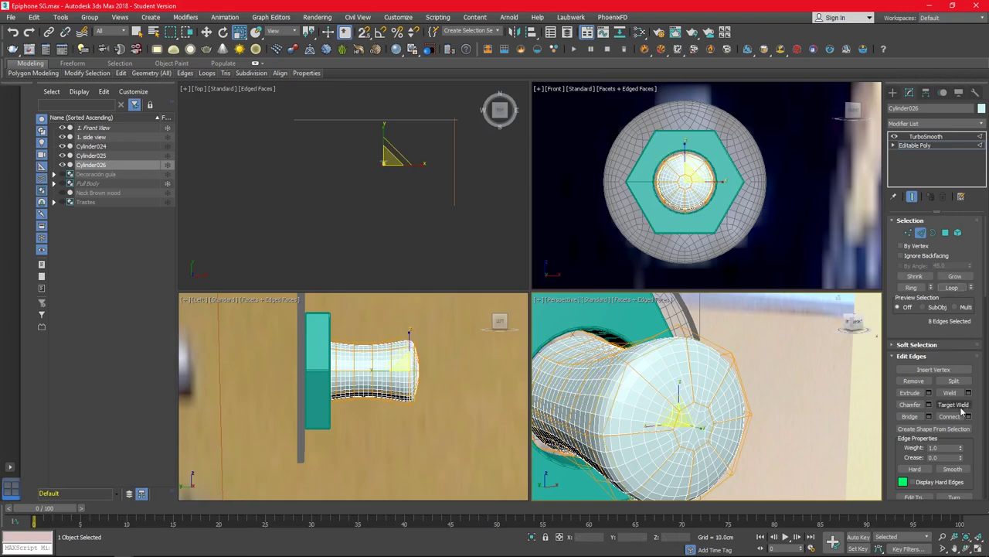
# Step: Chamfer the selected edge loop near the cylinder's end
pyautogui.click(929, 404)
pyautogui.keyDown('alt'); pyautogui.moveTo(695, 402); pyautogui.dragTo(714, 416, button='middle'); pyautogui.keyUp('alt')
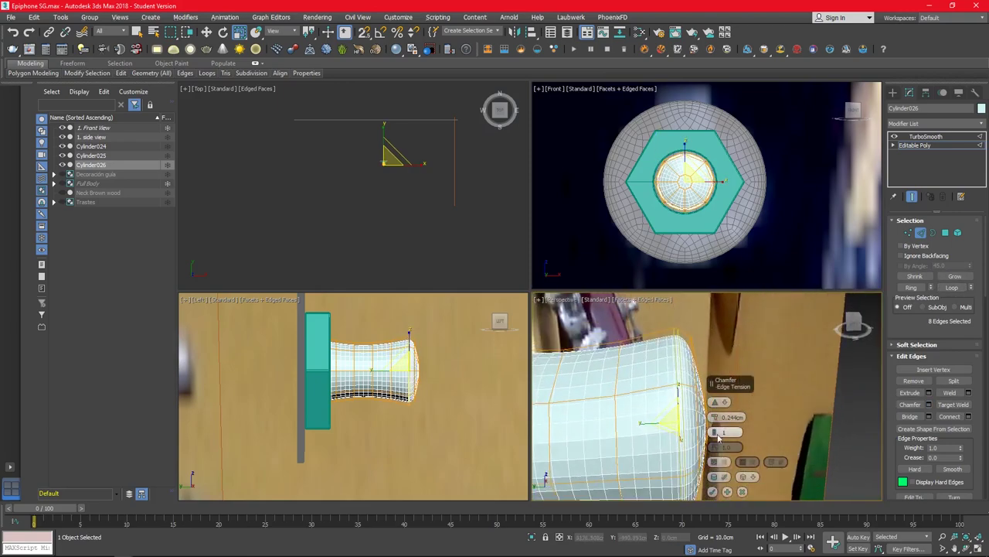
pyautogui.rightClick(715, 417)
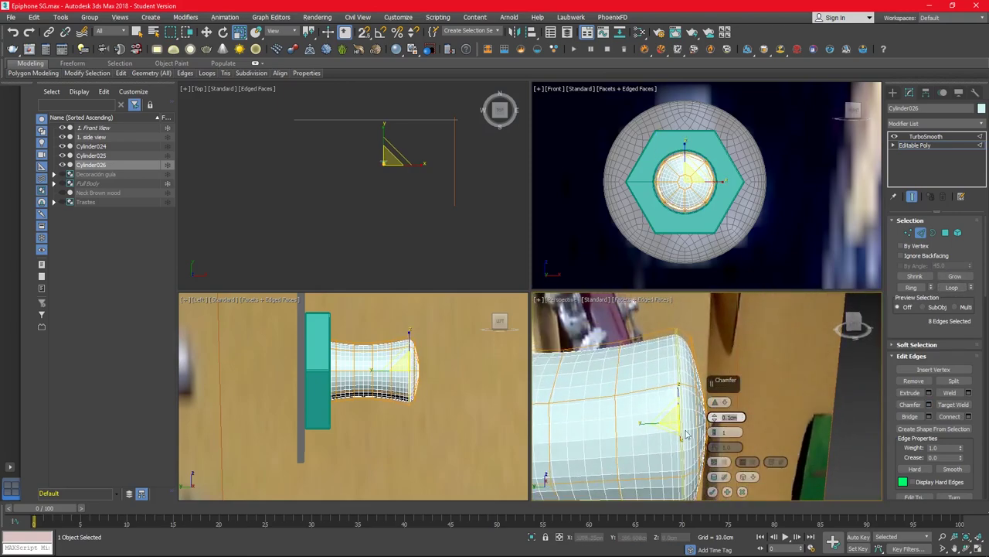
pyautogui.click(714, 491)
pyautogui.moveTo(715, 492)
pyautogui.keyDown('alt'); pyautogui.mouseDown(button='middle')
pyautogui.moveTo(734, 416)
pyautogui.moveTo(596, 408)
pyautogui.mouseUp(button='middle'); pyautogui.keyUp('alt')
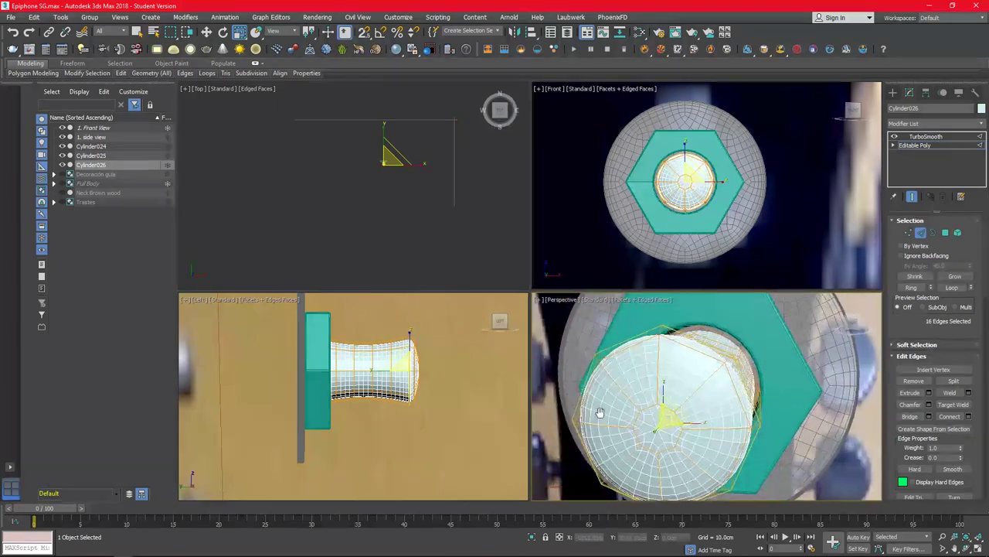
# Step: Set TurboSmooth to 2 iterations and view the smoothed cylinder full-screen from the side
pyautogui.click(937, 137)
pyautogui.scroll(3, 682, 181)
pyautogui.moveTo(682, 180); pyautogui.dragTo(684, 171)
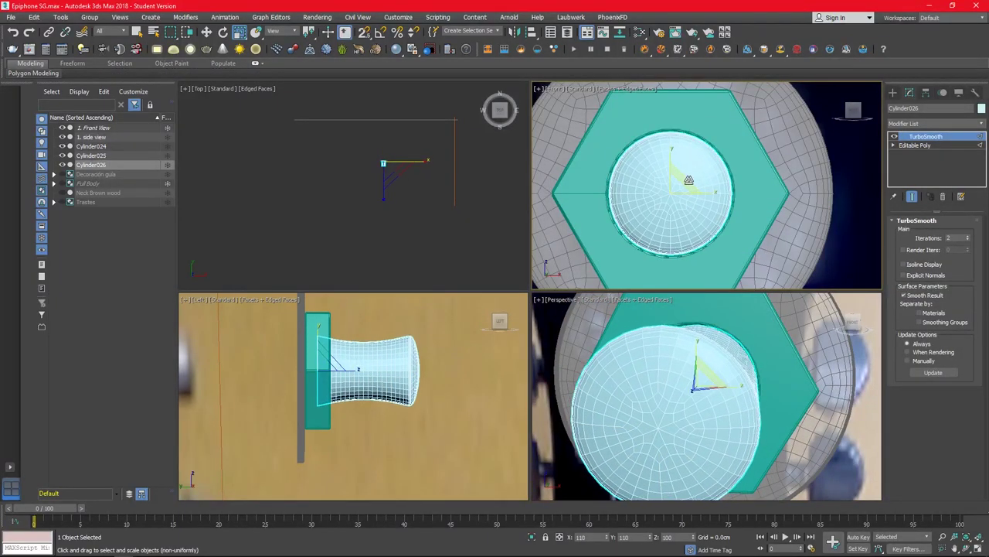
pyautogui.keyDown('alt'); pyautogui.moveTo(587, 386); pyautogui.dragTo(563, 375, button='middle'); pyautogui.keyUp('alt')
pyautogui.scroll(-5, 691, 400)
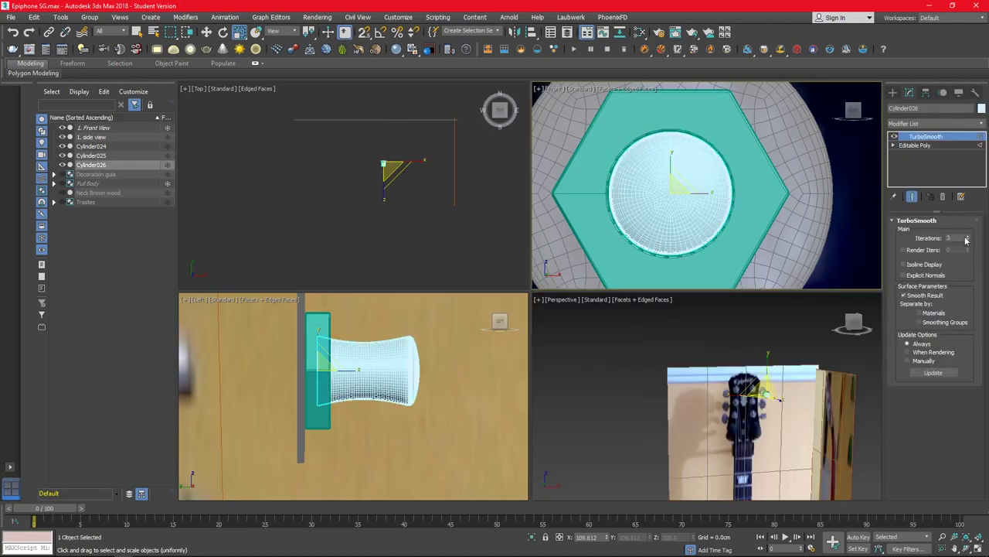
pyautogui.scroll(2, 771, 444)
pyautogui.scroll(4, 777, 439)
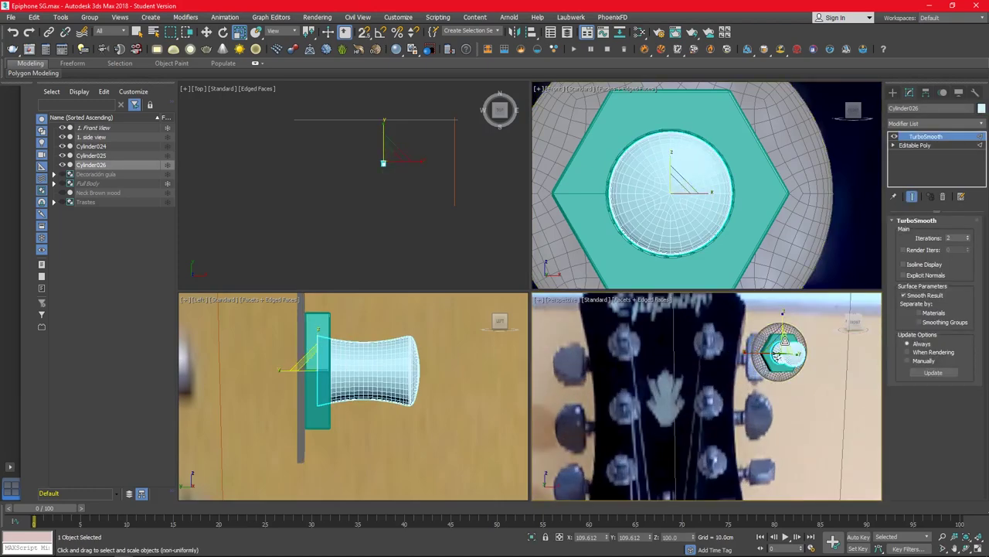
pyautogui.hotkey('alt', 'w')
pyautogui.keyDown('alt'); pyautogui.moveTo(623, 283); pyautogui.dragTo(771, 209, button='middle'); pyautogui.keyUp('alt')
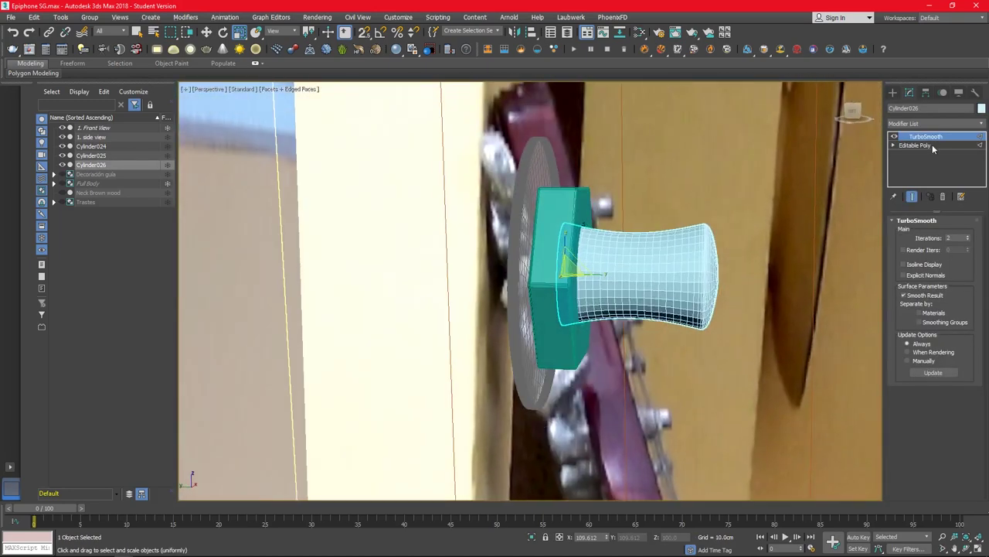
# Step: In the Left view, scale the middle vertices of Cylinder026 further inward
pyautogui.click(932, 144)
pyautogui.press('1')
pyautogui.press('l')
pyautogui.moveTo(626, 151); pyautogui.dragTo(489, 325)
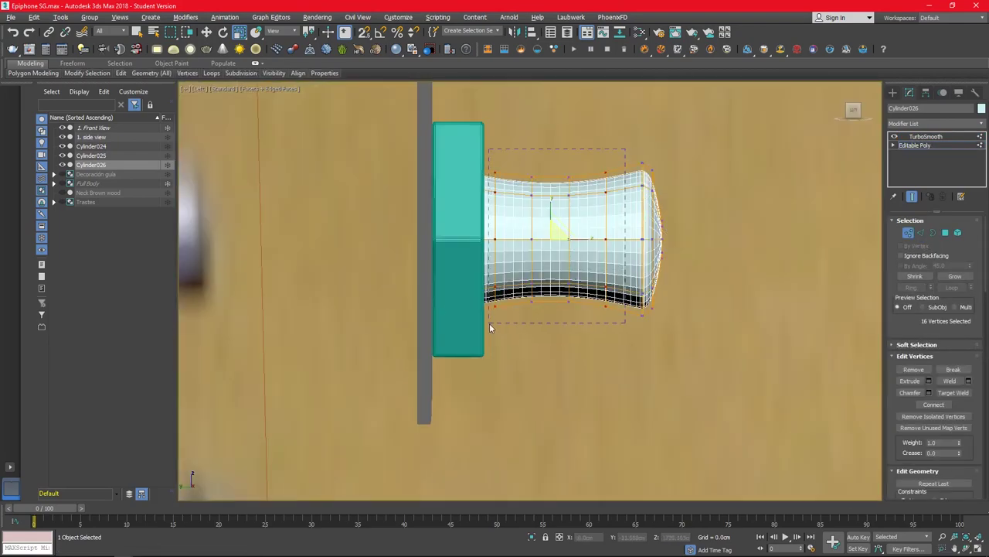
pyautogui.press('r')
pyautogui.moveTo(554, 220); pyautogui.dragTo(551, 218)
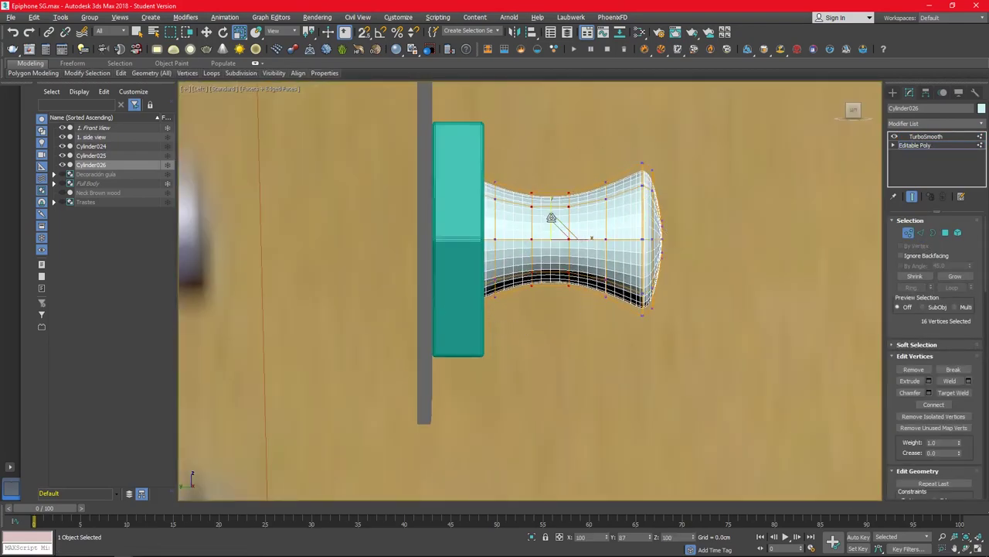
# Step: Inspect the hourglass peg from several views, clear the vertex selection, and return to TurboSmooth
pyautogui.press('p')
pyautogui.keyDown('alt'); pyautogui.moveTo(650, 359); pyautogui.dragTo(651, 352, button='middle'); pyautogui.keyUp('alt')
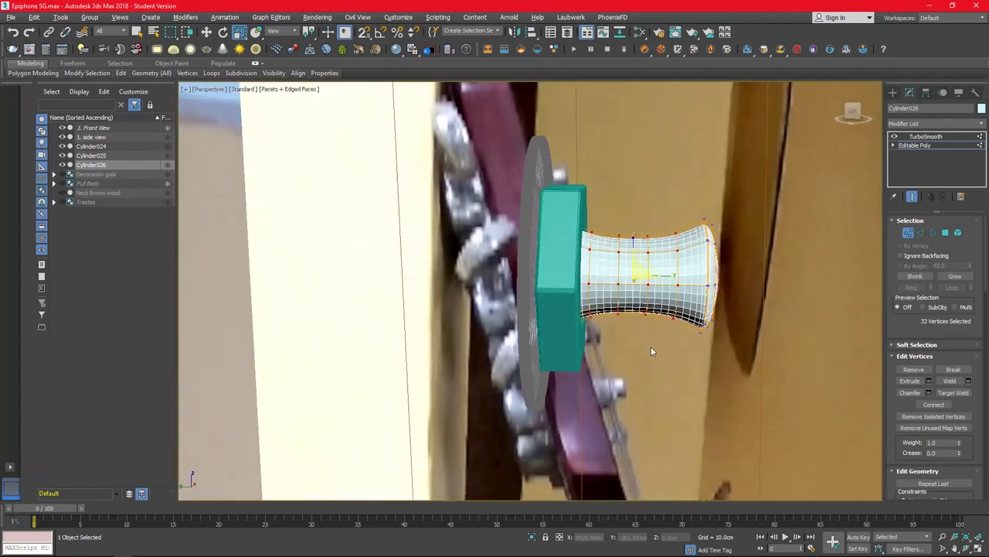
pyautogui.hotkey('alt', 'w')
pyautogui.press('l')
pyautogui.hotkey('alt', 'w')
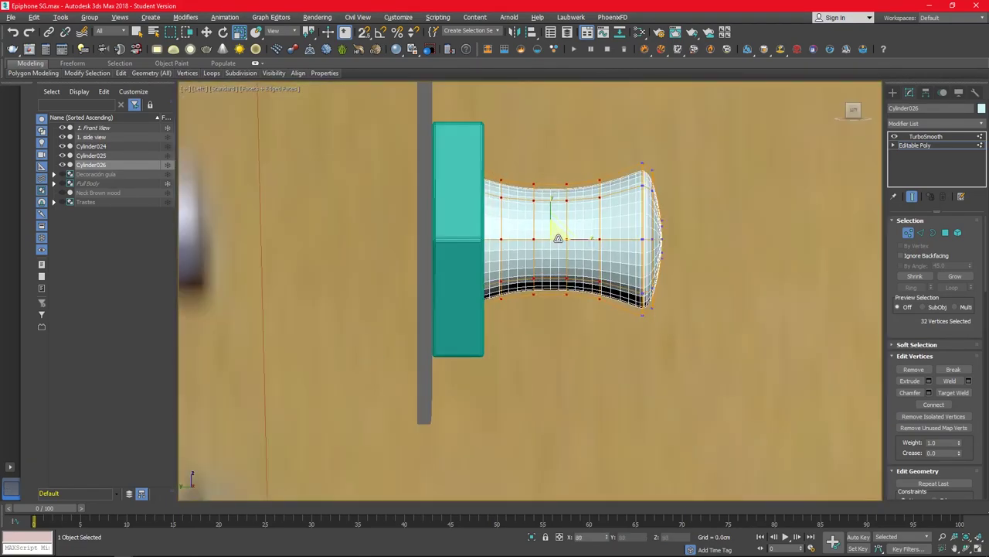
pyautogui.hotkey('alt', 'w')
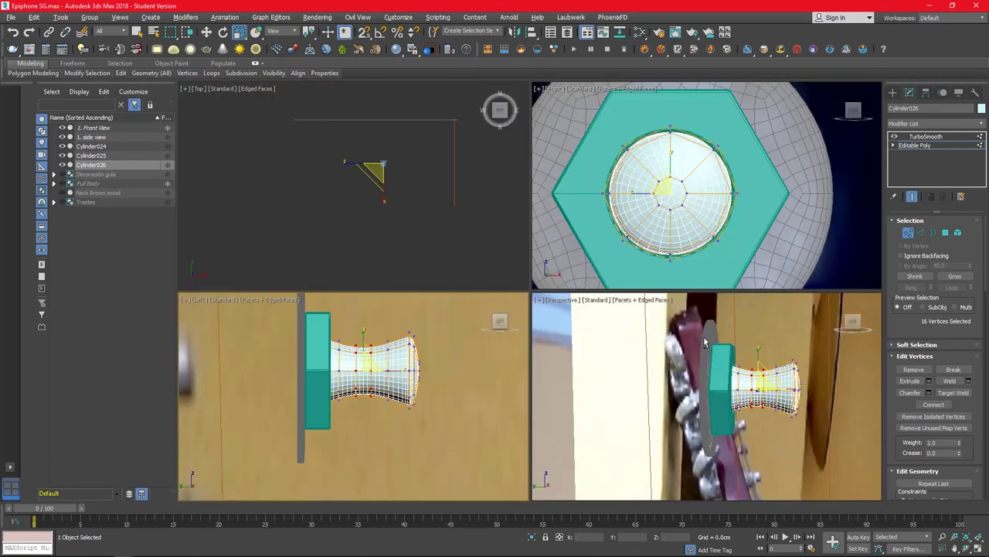
pyautogui.hotkey('alt', 'w')
pyautogui.keyDown('alt'); pyautogui.moveTo(518, 323); pyautogui.dragTo(549, 401, button='middle'); pyautogui.keyUp('alt')
pyautogui.hotkey('alt', 'w')
pyautogui.scroll(-4, 388, 178)
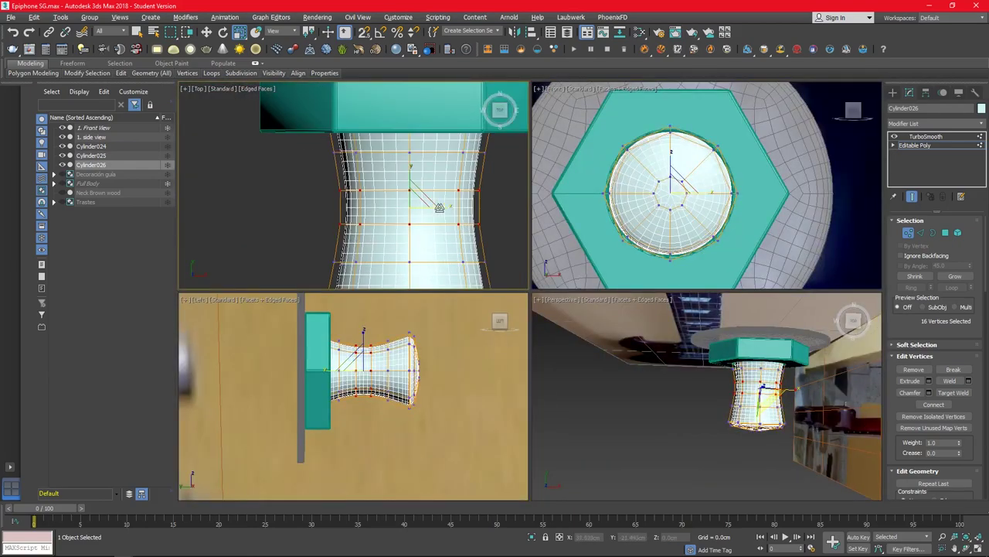
pyautogui.moveTo(500, 141); pyautogui.dragTo(309, 282)
pyautogui.click(323, 188)
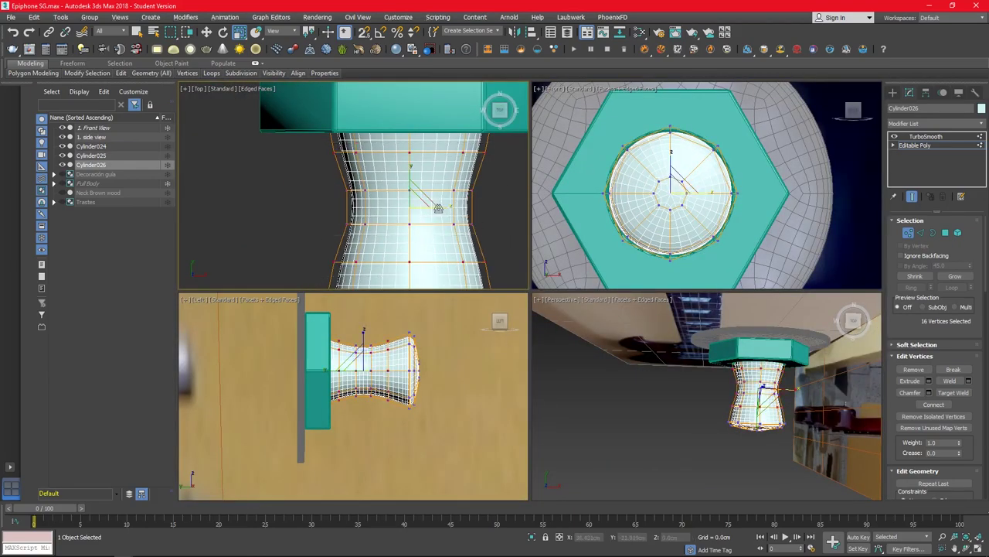
pyautogui.keyDown('alt'); pyautogui.moveTo(711, 387); pyautogui.dragTo(754, 370, button='middle'); pyautogui.keyUp('alt')
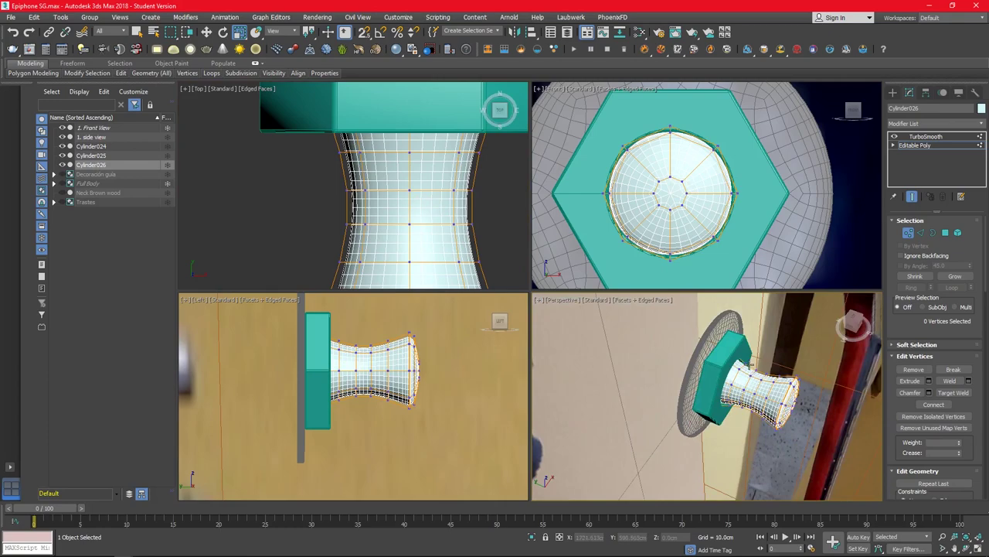
pyautogui.click(926, 136)
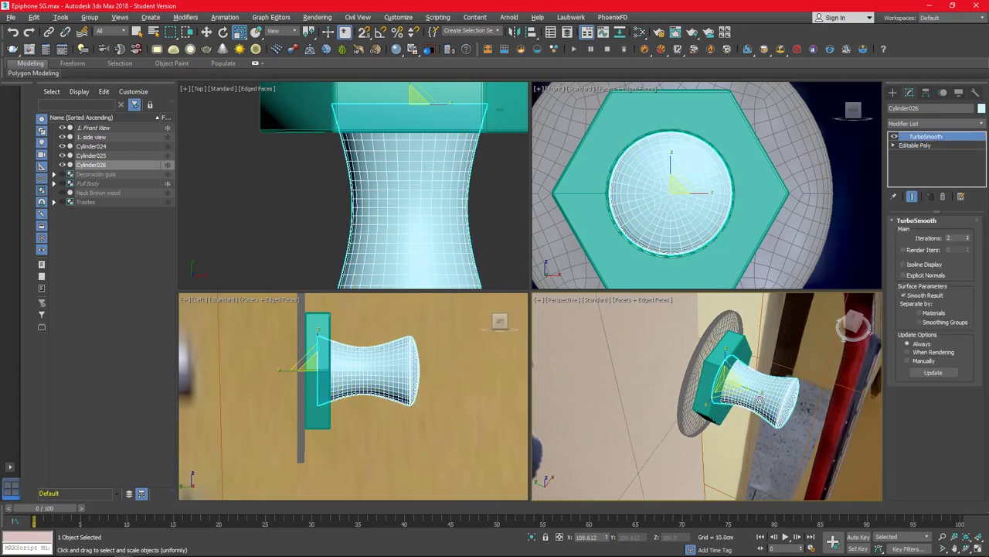
# Step: Create a long 30-sided cylinder across the hourglass part, aligned to its centre
pyautogui.moveTo(766, 371)
pyautogui.keyDown('alt'); pyautogui.mouseDown(button='middle')
pyautogui.moveTo(694, 378)
pyautogui.moveTo(541, 363)
pyautogui.mouseUp(button='middle'); pyautogui.keyUp('alt')
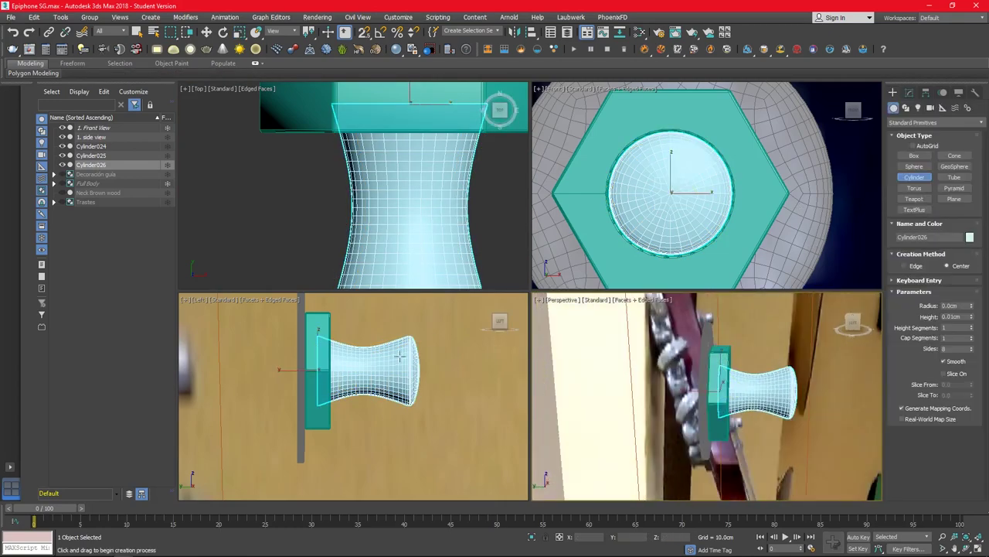
pyautogui.moveTo(360, 362); pyautogui.dragTo(376, 361)
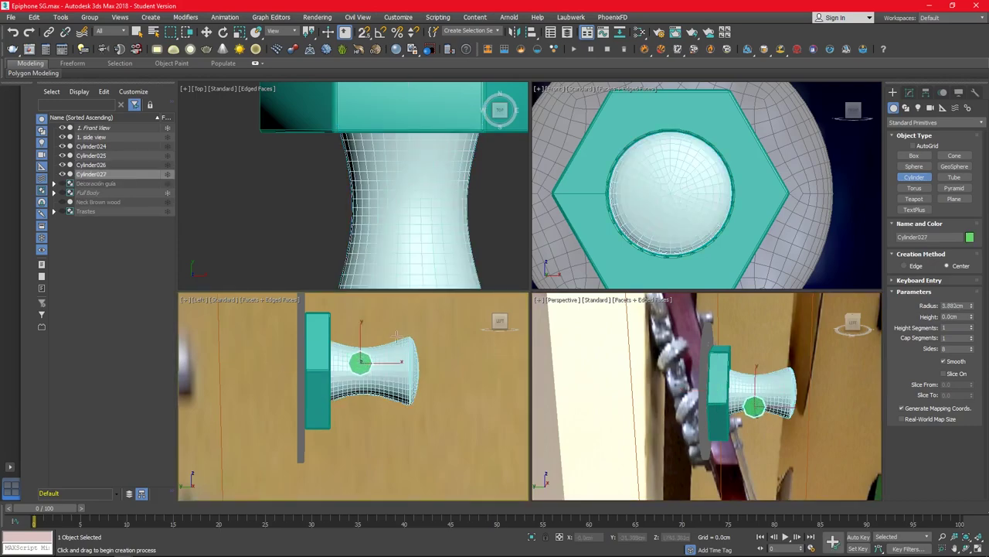
pyautogui.click(971, 321)
pyautogui.click(909, 92)
pyautogui.moveTo(971, 245); pyautogui.dragTo(628, 196)
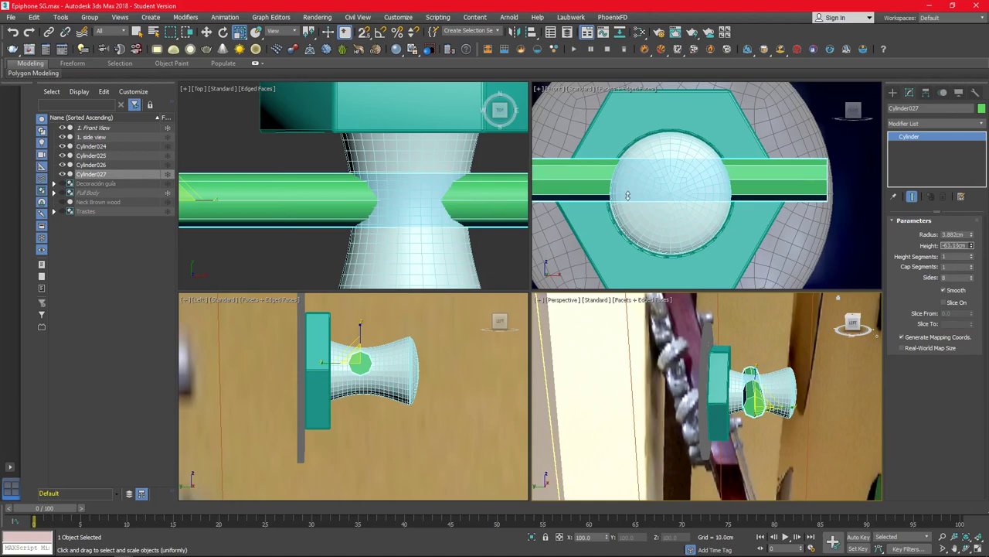
pyautogui.click(452, 253)
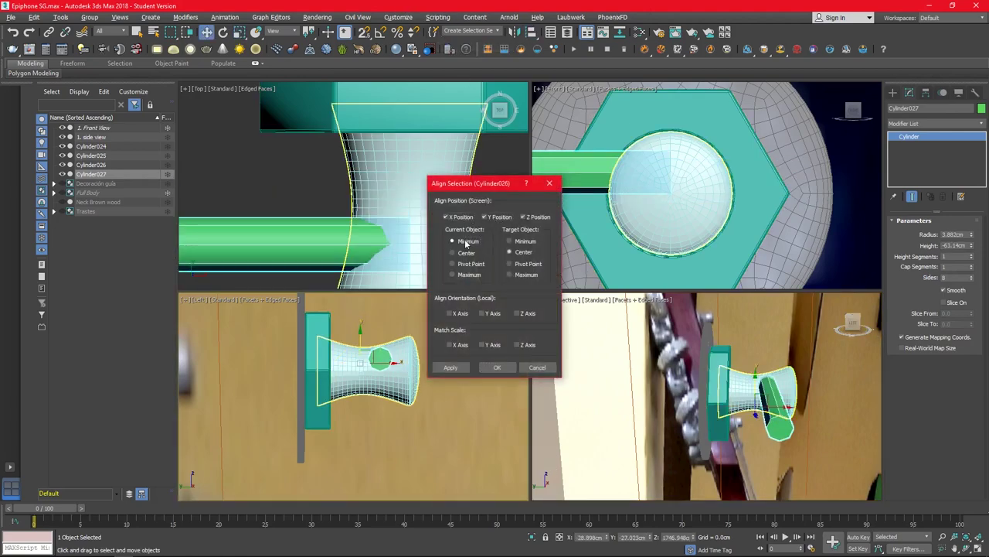
pyautogui.click(497, 366)
pyautogui.doubleClick(950, 277)
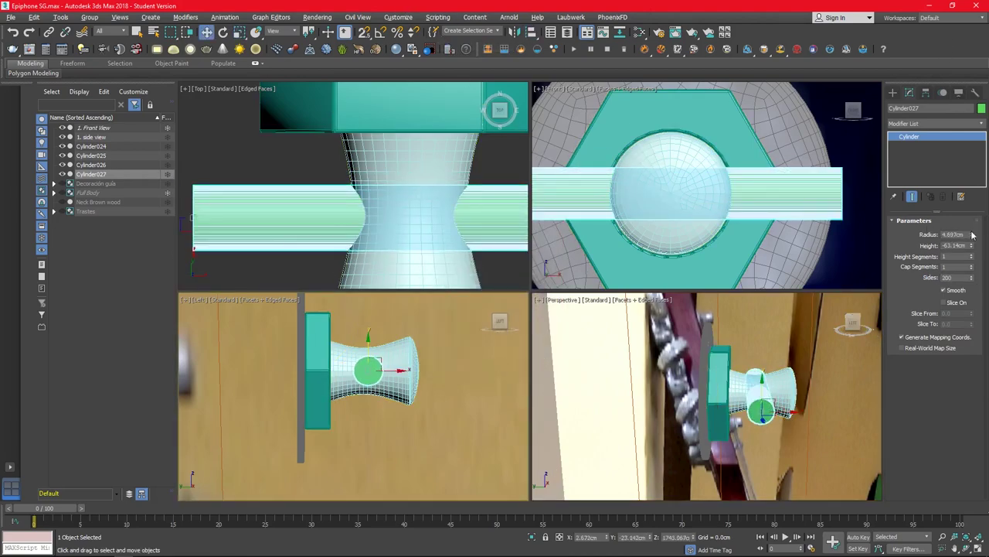
pyautogui.write('30')
pyautogui.press('Return')
# Step: Make a Boolean subtracting Cylinder027 from the hourglass peg to cut the string hole
pyautogui.click(777, 384)
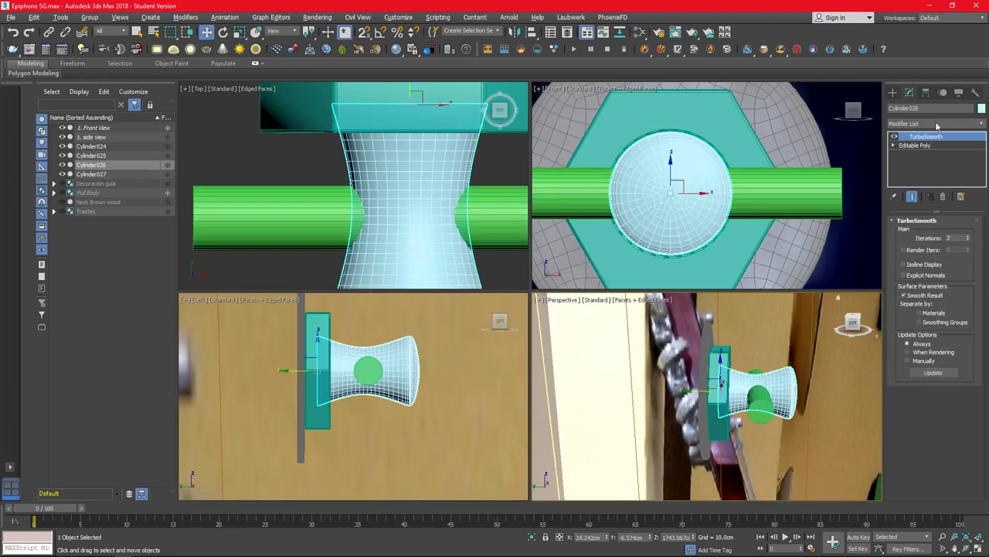
pyautogui.click(893, 92)
pyautogui.click(936, 122)
pyautogui.click(915, 151)
pyautogui.click(954, 177)
pyautogui.click(761, 402)
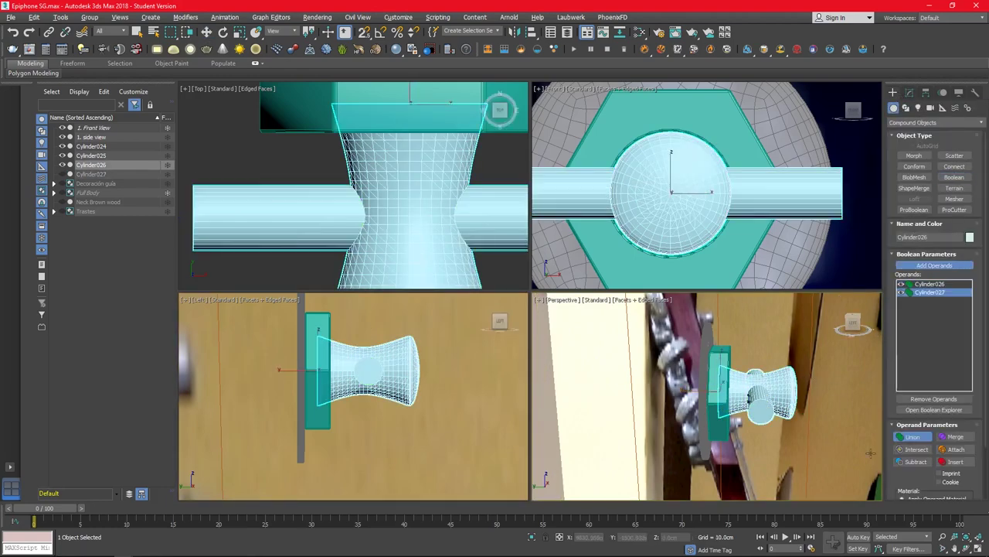
pyautogui.rightClick(816, 373)
# Step: Group the washer, nut and peg cylinders as Clavijero001
pyautogui.press('z')
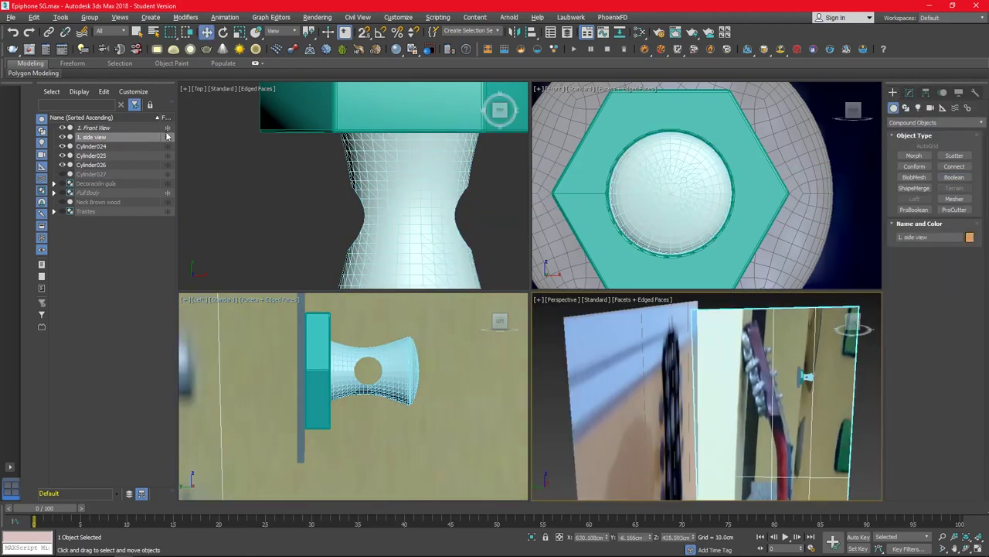
pyautogui.click(783, 393)
pyautogui.click(90, 17)
pyautogui.click(102, 31)
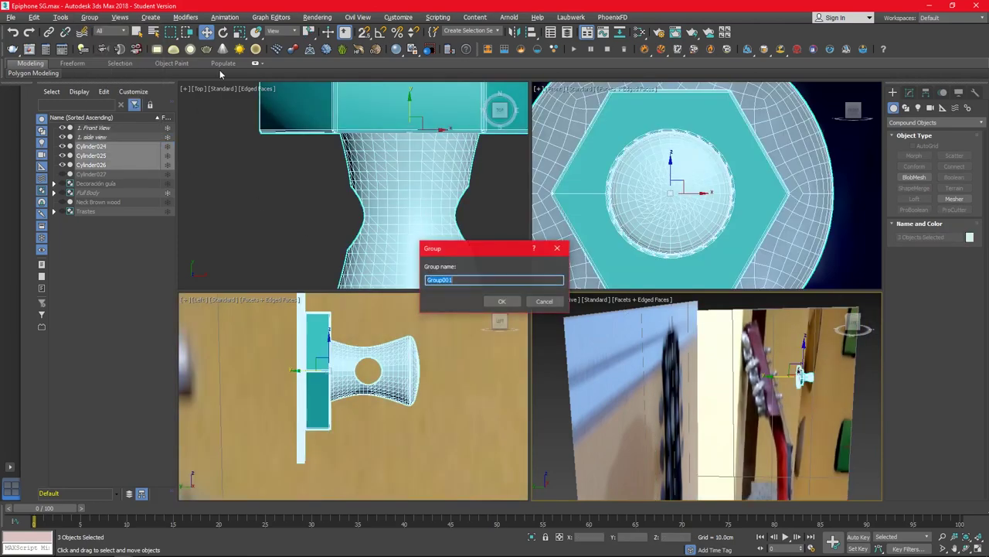
pyautogui.press('Return')
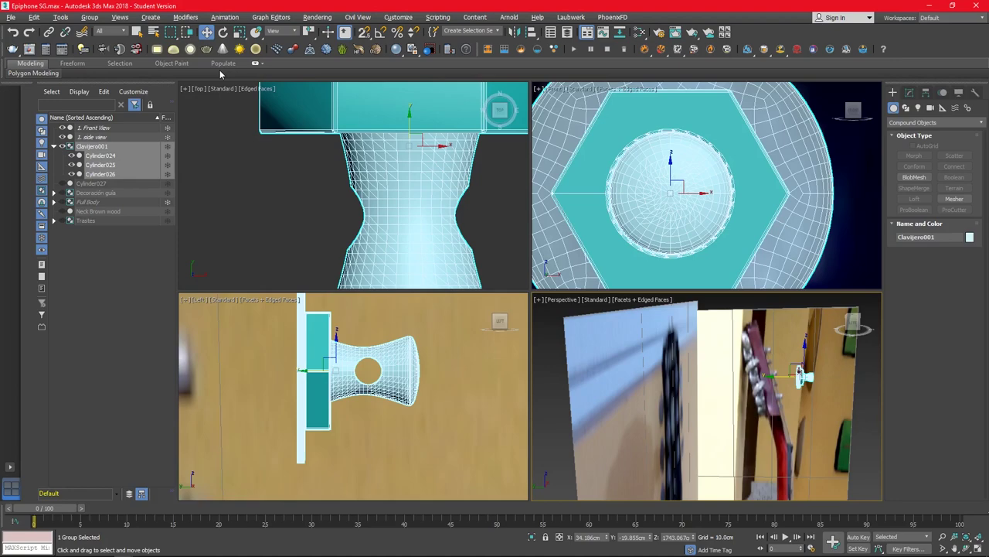
# Step: Clone Clavijero001 twice further down the headstock
pyautogui.click(78, 180)
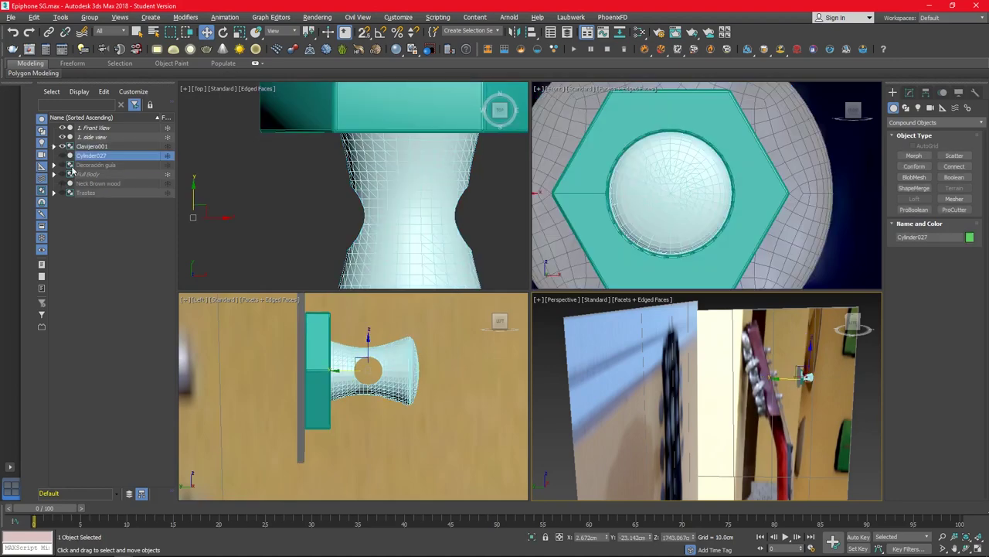
pyautogui.click(91, 147)
pyautogui.scroll(-8, 669, 189)
pyautogui.scroll(-2, 670, 190)
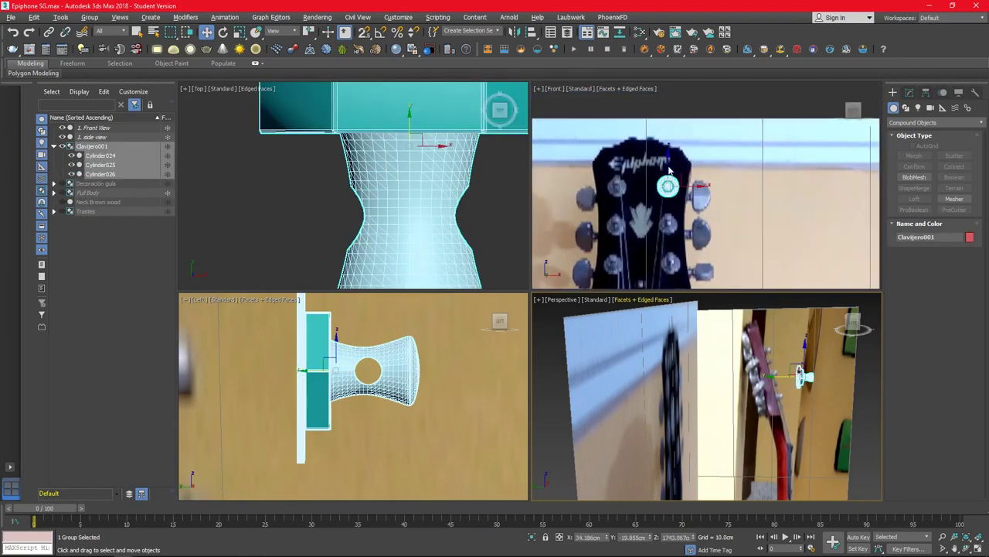
pyautogui.moveTo(674, 191)
pyautogui.keyDown('shift'); pyautogui.mouseDown()
pyautogui.moveTo(674, 224)
pyautogui.moveTo(645, 225)
pyautogui.mouseUp(); pyautogui.keyUp('shift')
pyautogui.click(495, 329)
pyautogui.hotkey('ctrl', 'a')
# Step: Group all three tuner nuts as 'Clavijeros cuerda'
pyautogui.click(90, 17)
pyautogui.click(104, 31)
pyautogui.write('Cla')
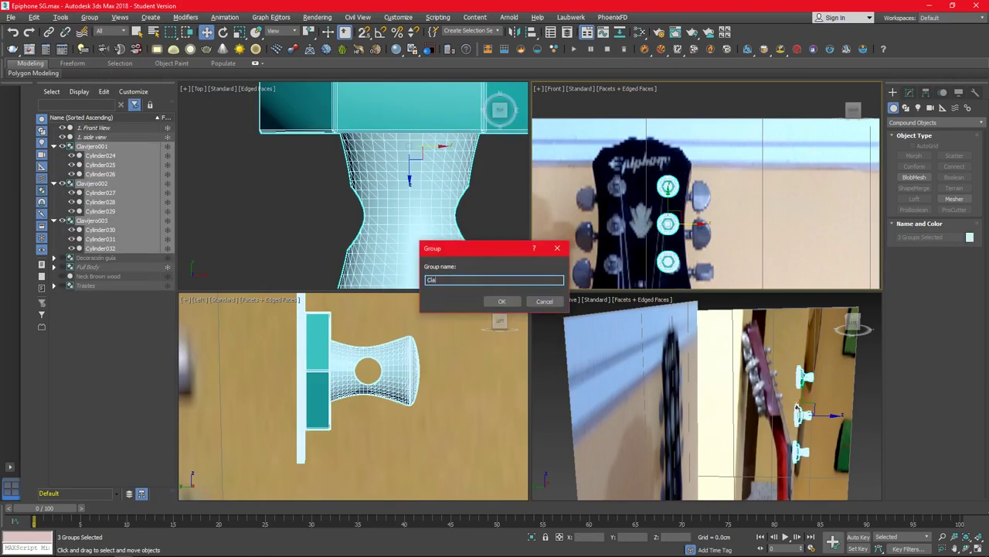
pyautogui.write('vijeros cuerda')
pyautogui.press('Return')
# Step: Unhide all guitar parts and move the tuner group onto the headstock
pyautogui.rightClick(675, 269)
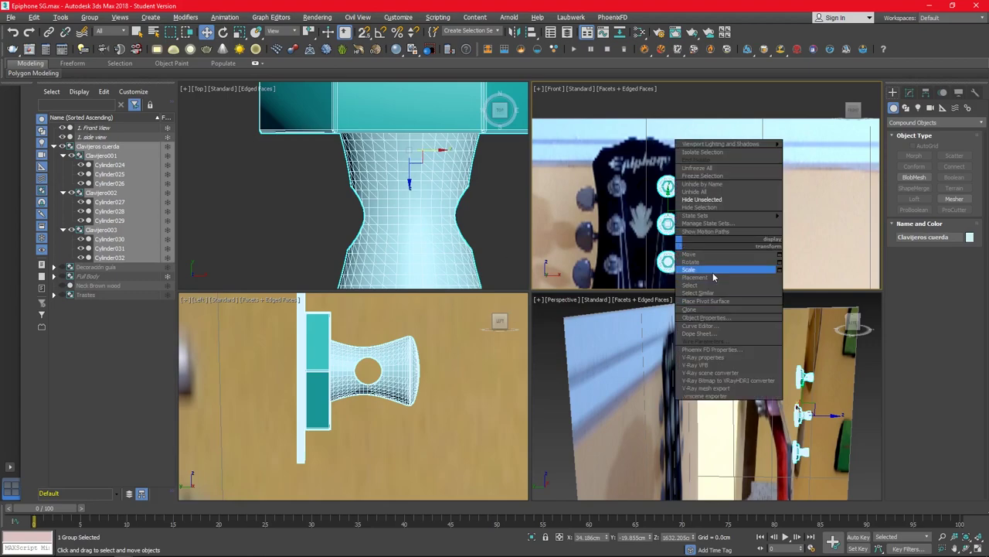
pyautogui.click(710, 272)
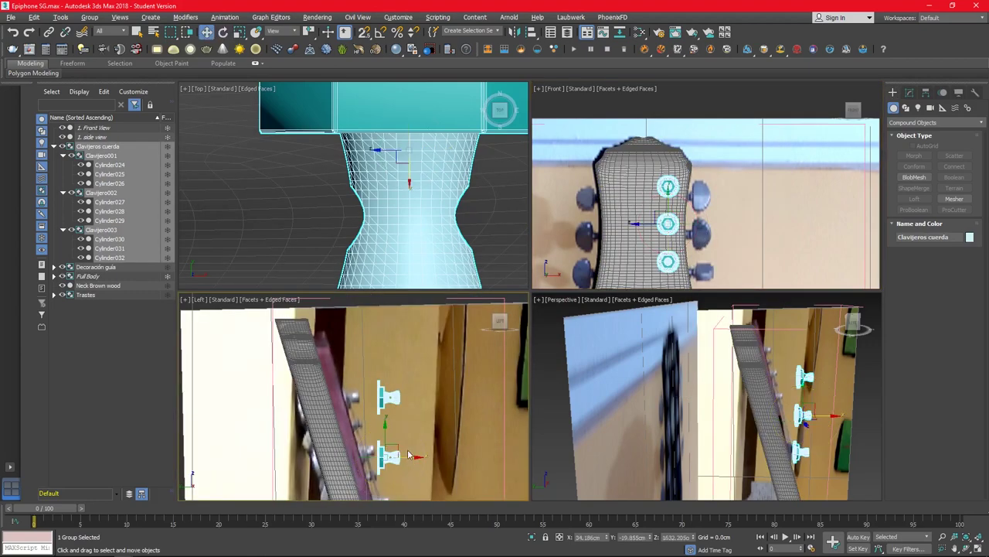
pyautogui.moveTo(333, 461); pyautogui.dragTo(364, 461)
# Step: Rotate the Clavijeros cuerda group in the Left view to match the headstock angle
pyautogui.press('e')
pyautogui.moveTo(312, 379); pyautogui.dragTo(312, 363)
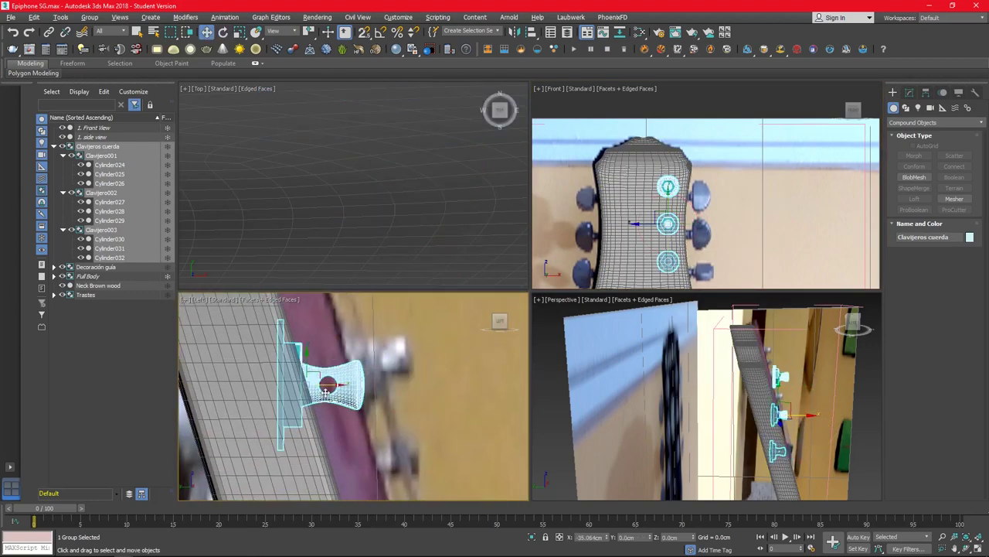
pyautogui.scroll(3, 312, 363)
pyautogui.scroll(2, 313, 363)
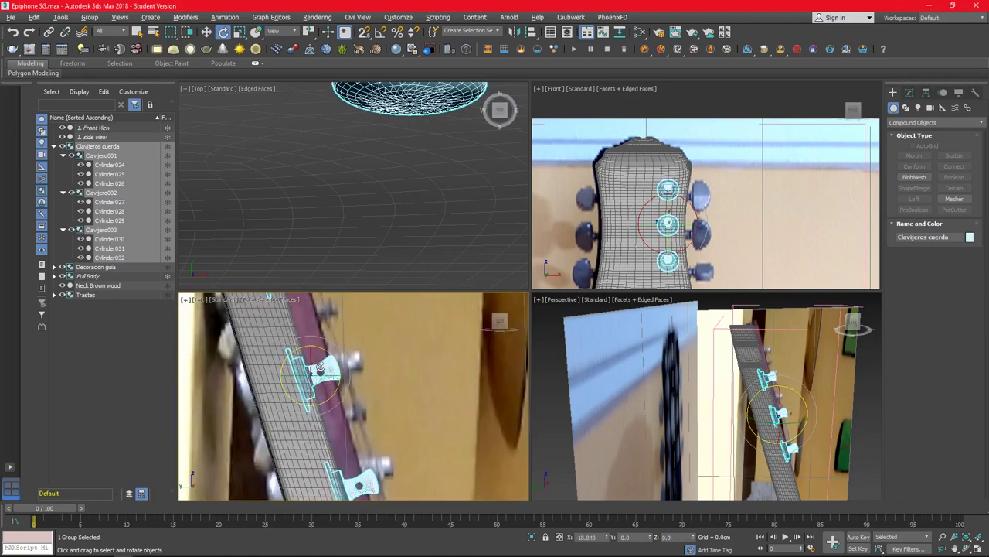
pyautogui.hotkey('alt', 'w')
pyautogui.moveTo(369, 361); pyautogui.dragTo(395, 349, button='middle')
pyautogui.moveTo(488, 324); pyautogui.dragTo(493, 307)
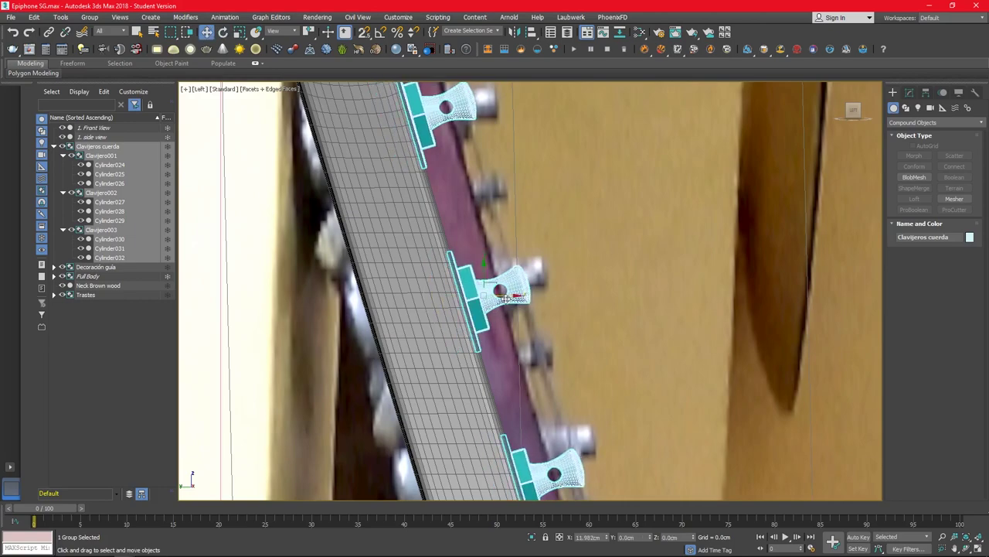
pyautogui.press('p')
pyautogui.keyDown('alt'); pyautogui.moveTo(733, 394); pyautogui.dragTo(680, 386, button='middle'); pyautogui.keyUp('alt')
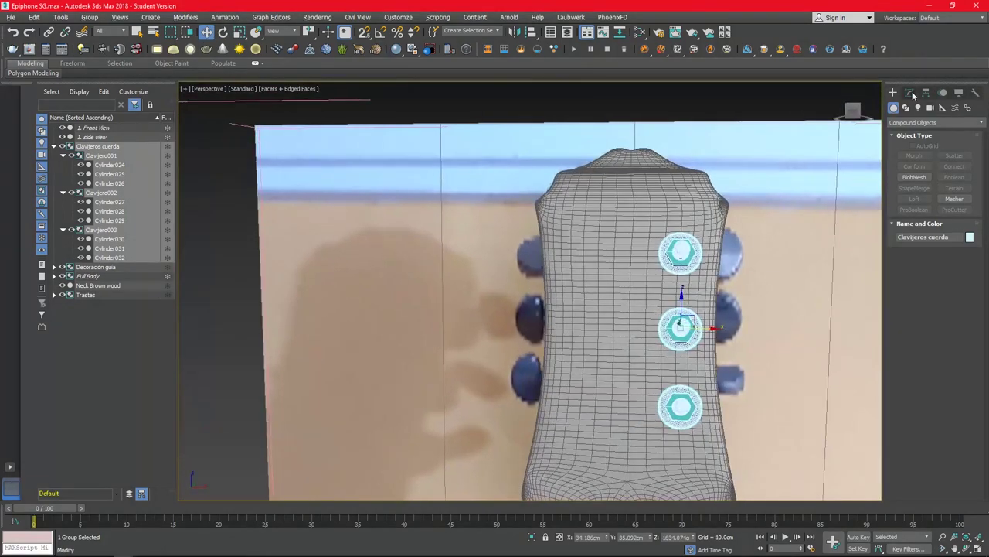
# Step: Add a Symmetry modifier and align its mirror plane to the headstock's centre
pyautogui.click(909, 92)
pyautogui.click(915, 121)
pyautogui.press('Return')
pyautogui.click(903, 136)
pyautogui.click(921, 145)
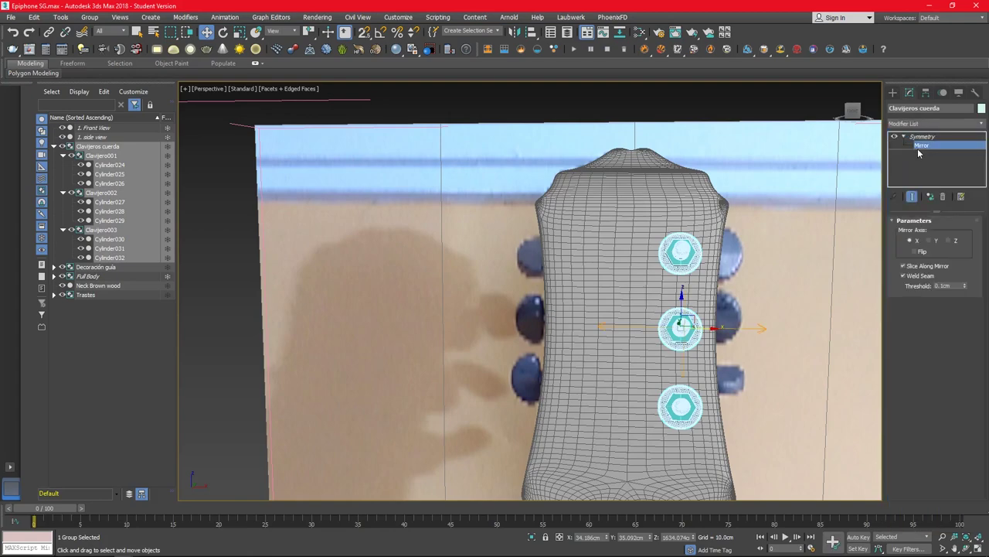
pyautogui.click(624, 269)
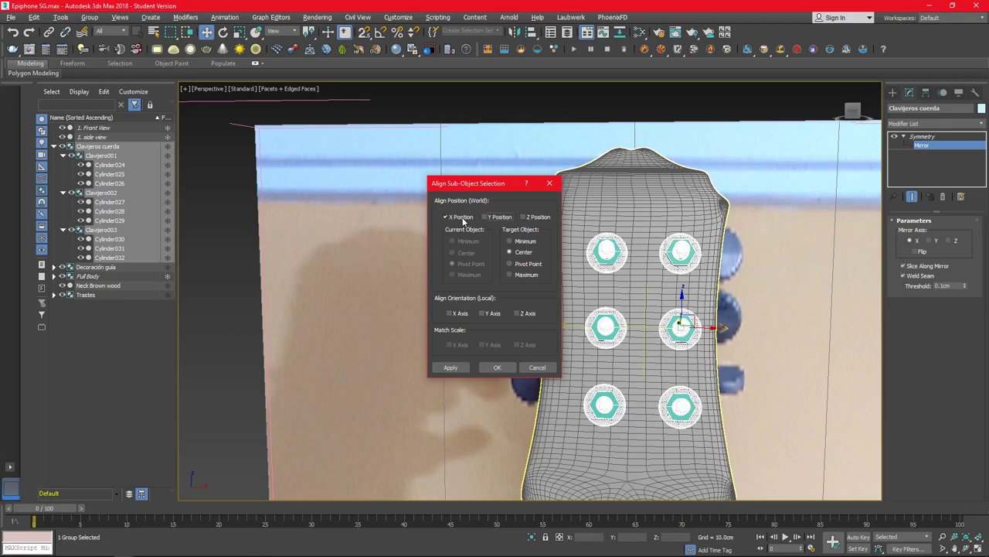
pyautogui.click(497, 367)
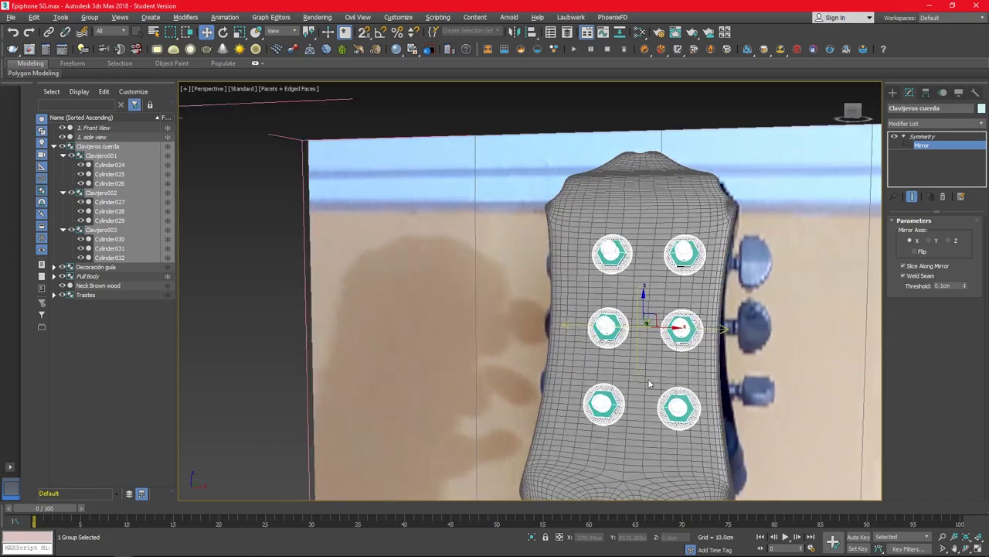
pyautogui.moveTo(541, 348)
pyautogui.keyDown('alt'); pyautogui.mouseDown(button='middle')
pyautogui.moveTo(655, 328)
pyautogui.moveTo(664, 346)
pyautogui.mouseUp(button='middle'); pyautogui.keyUp('alt')
pyautogui.press('F4')
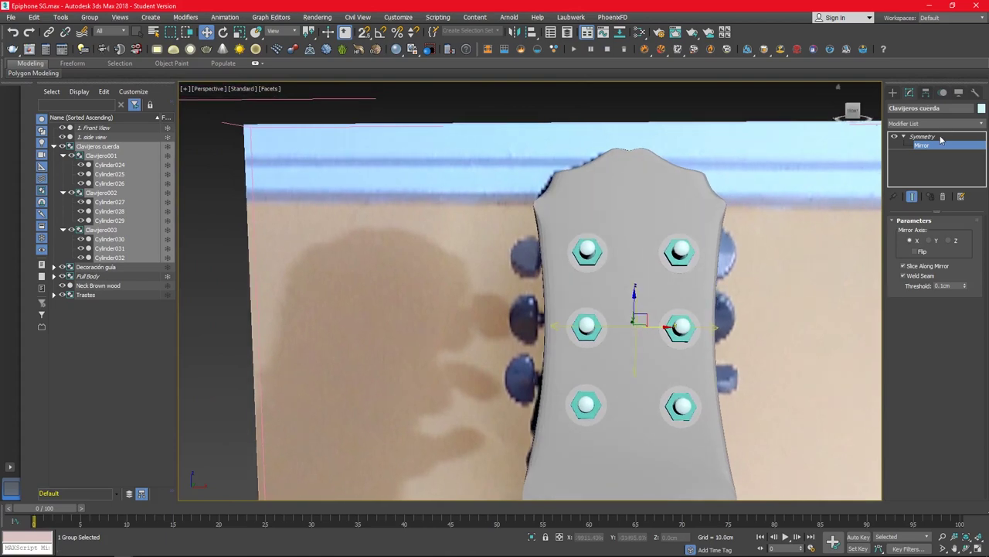
# Step: Align the tuner group to the headstock's minimum edge so the nuts sit on it
pyautogui.click(941, 137)
pyautogui.hotkey('alt', 'a')
pyautogui.click(603, 232)
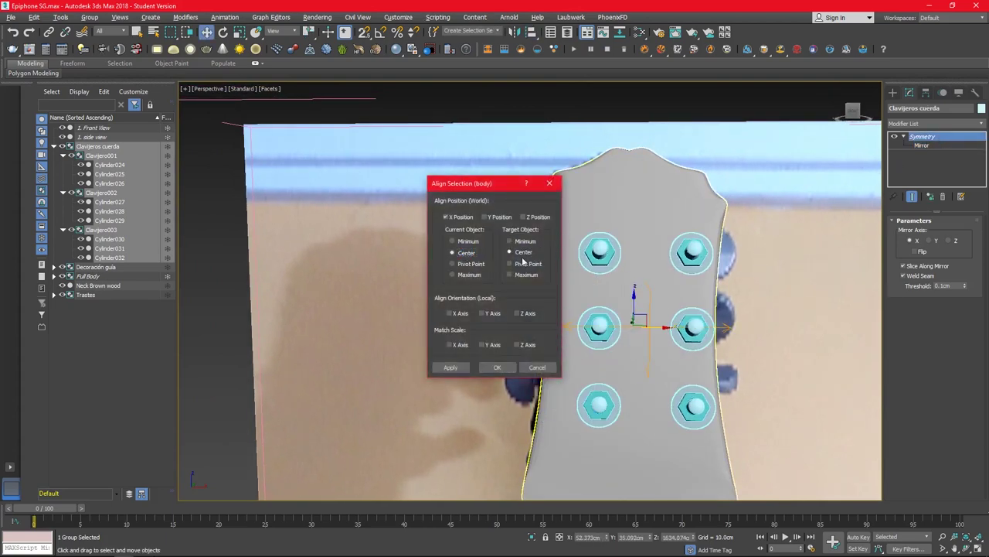
pyautogui.click(464, 244)
pyautogui.click(513, 274)
pyautogui.click(515, 242)
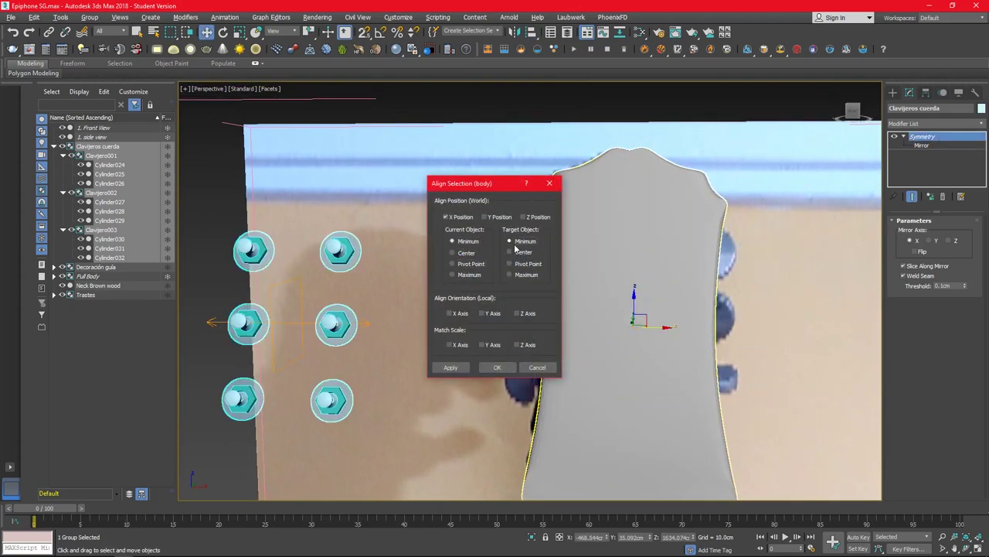
pyautogui.click(509, 252)
pyautogui.click(452, 253)
pyautogui.click(497, 368)
pyautogui.keyDown('alt'); pyautogui.moveTo(699, 338); pyautogui.dragTo(728, 355, button='middle'); pyautogui.keyUp('alt')
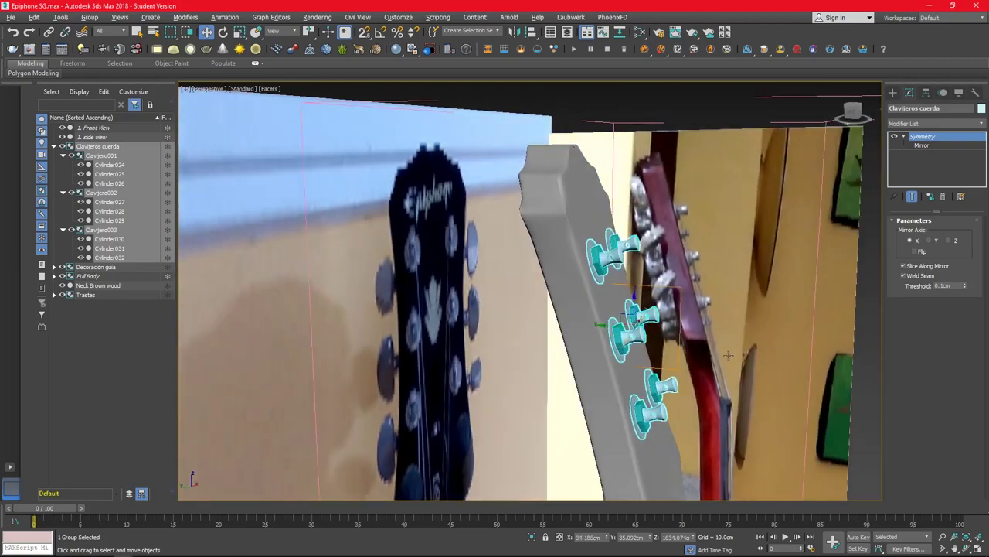
# Step: In the full-screen front view, nudge the mirrored nuts slightly left to match the photo
pyautogui.hotkey('alt', 'w')
pyautogui.hotkey('alt', 'w')
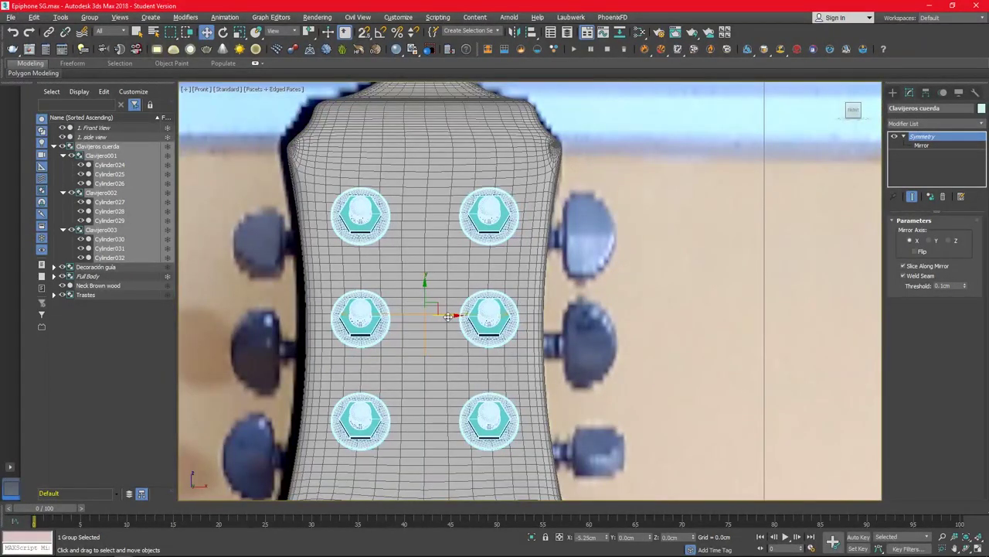
pyautogui.click(444, 317)
pyautogui.hotkey('alt', 'x')
pyautogui.hotkey('ctrl', 'z')
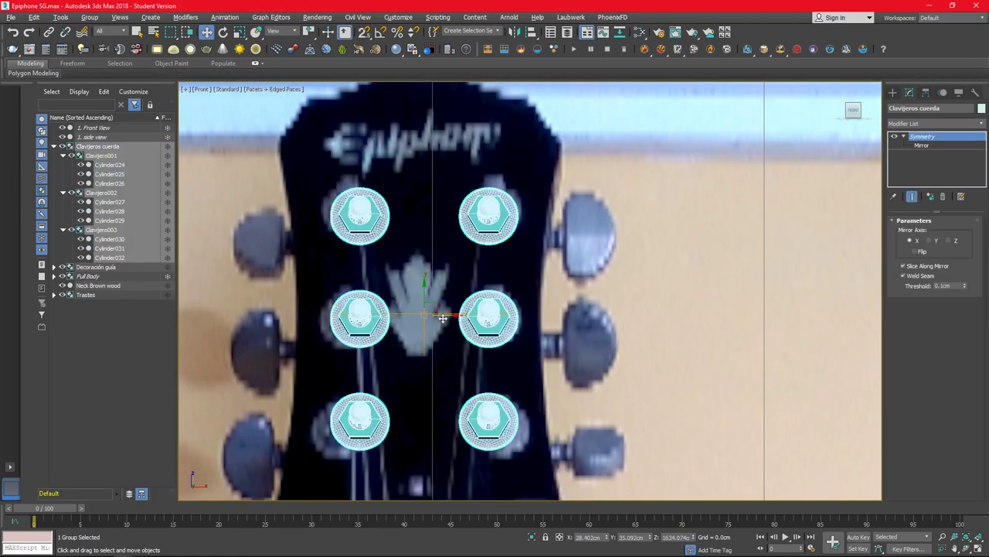
pyautogui.moveTo(443, 317); pyautogui.dragTo(450, 314)
pyautogui.click(53, 276)
pyautogui.click(71, 285)
pyautogui.press('1')
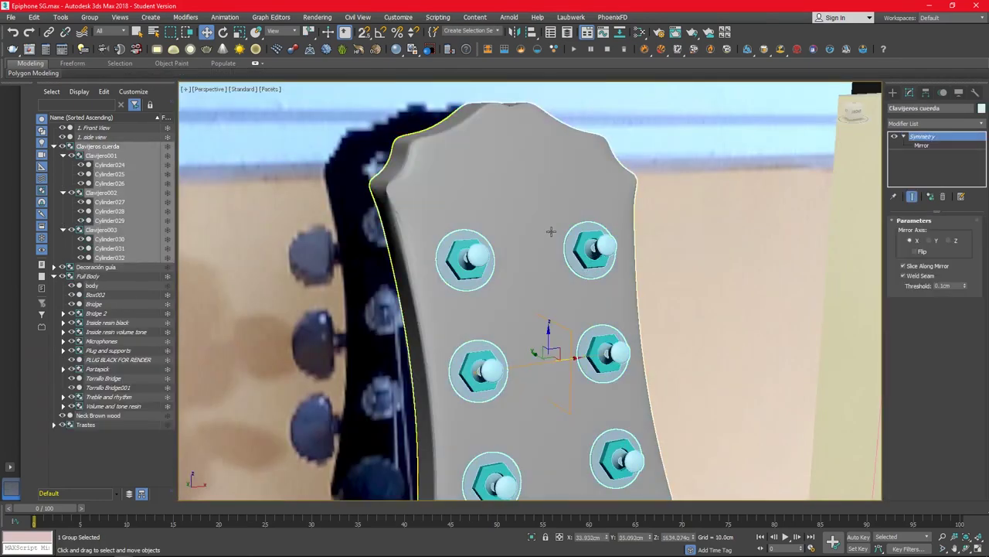
# Step: Ungroup Clavijeros cuerda and rotate Clavijero002 in the front view so its left nut sits lower
pyautogui.click(90, 17)
pyautogui.click(103, 48)
pyautogui.click(478, 364)
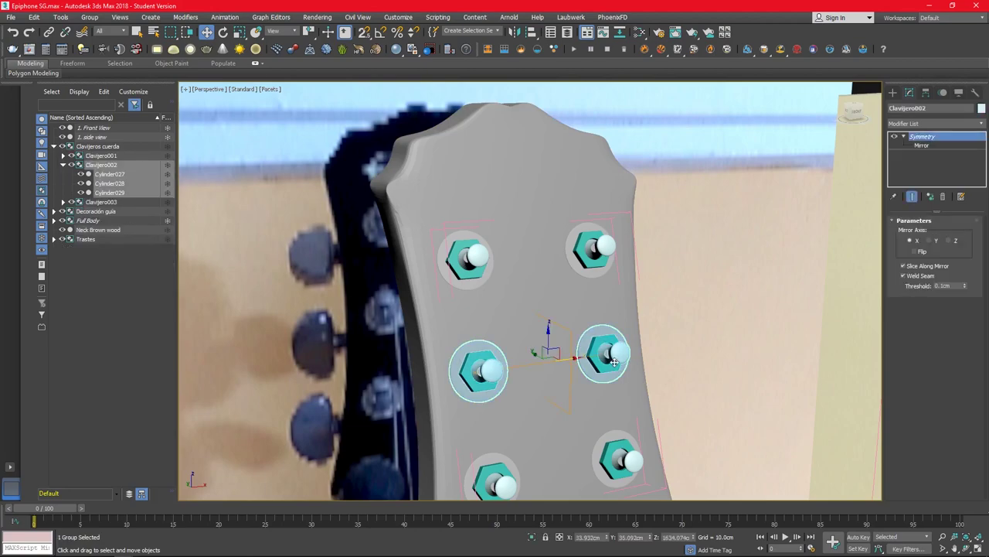
pyautogui.press('e')
pyautogui.moveTo(531, 348); pyautogui.dragTo(609, 350)
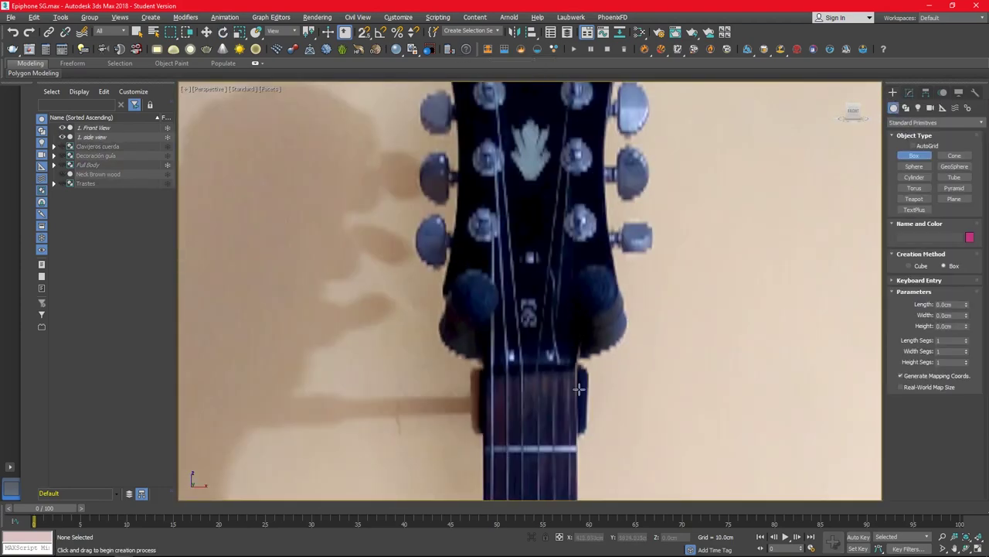
# Step: Draw a 6×4-segment box (about 199 × 106 × 21 cm) over the headstock just above the nut
pyautogui.scroll(2, 546, 340)
pyautogui.hotkey('alt', 'w')
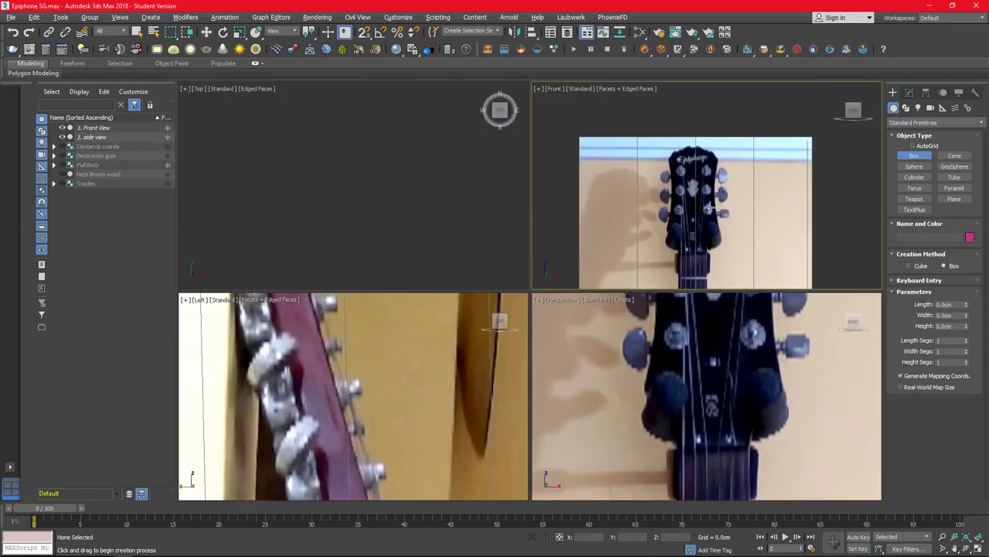
pyautogui.hotkey('alt', 'w')
pyautogui.moveTo(479, 396)
pyautogui.mouseDown()
pyautogui.moveTo(540, 312)
pyautogui.moveTo(547, 257)
pyautogui.mouseUp()
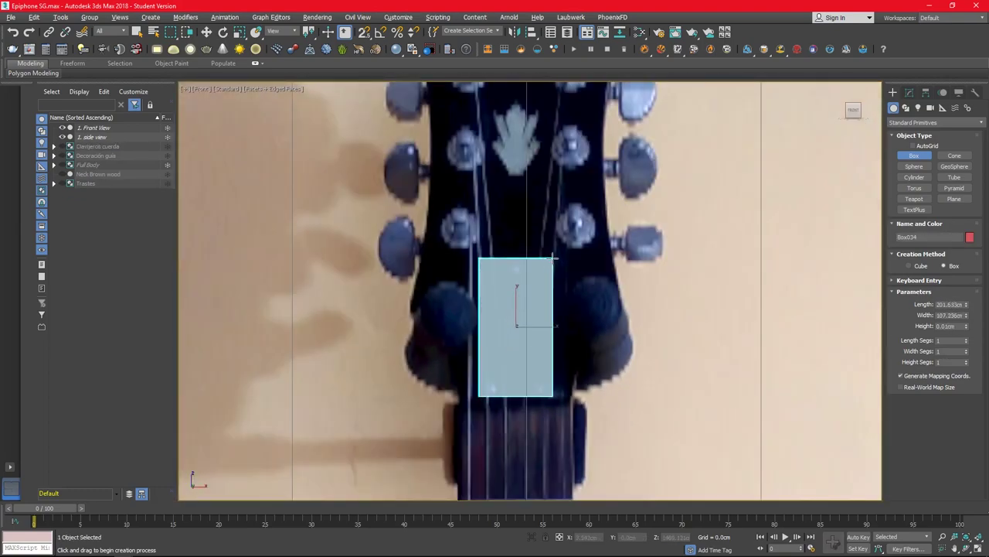
pyautogui.click(574, 257)
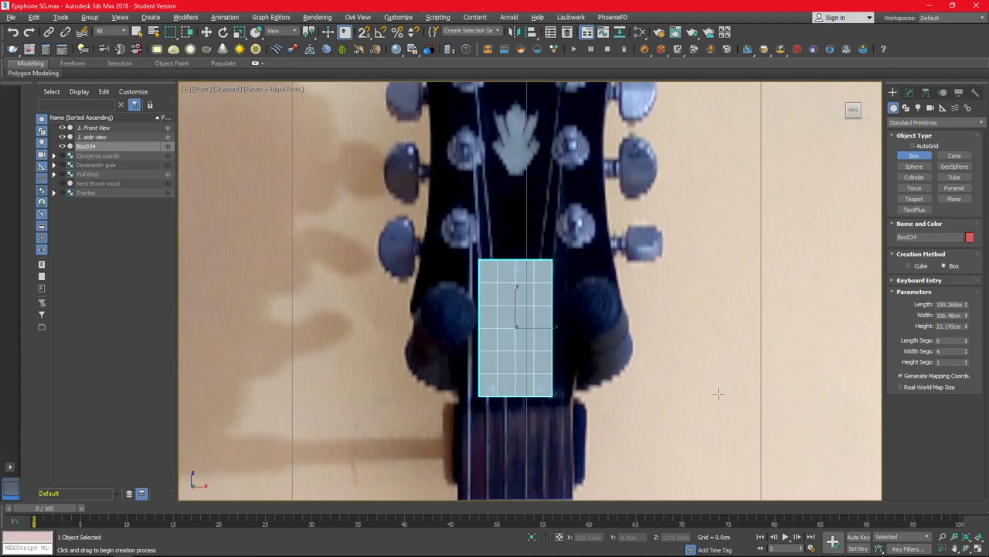
pyautogui.hotkey('alt', 'w')
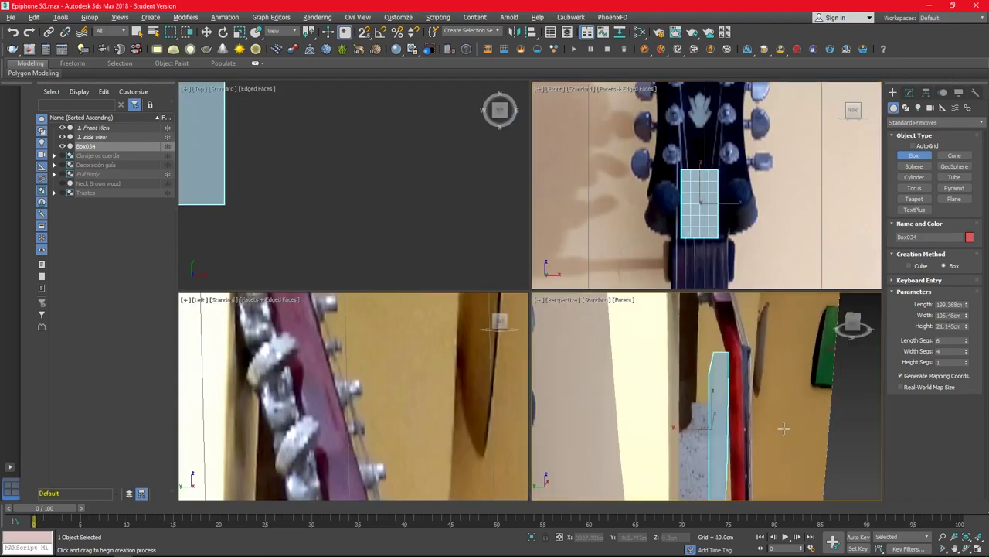
# Step: Thin the box to about 3.8 cm, convert it to Editable Poly, and flare its bottom vertex row
pyautogui.moveTo(966, 326); pyautogui.dragTo(971, 366)
pyautogui.hotkey('alt', 'w')
pyautogui.press('e')
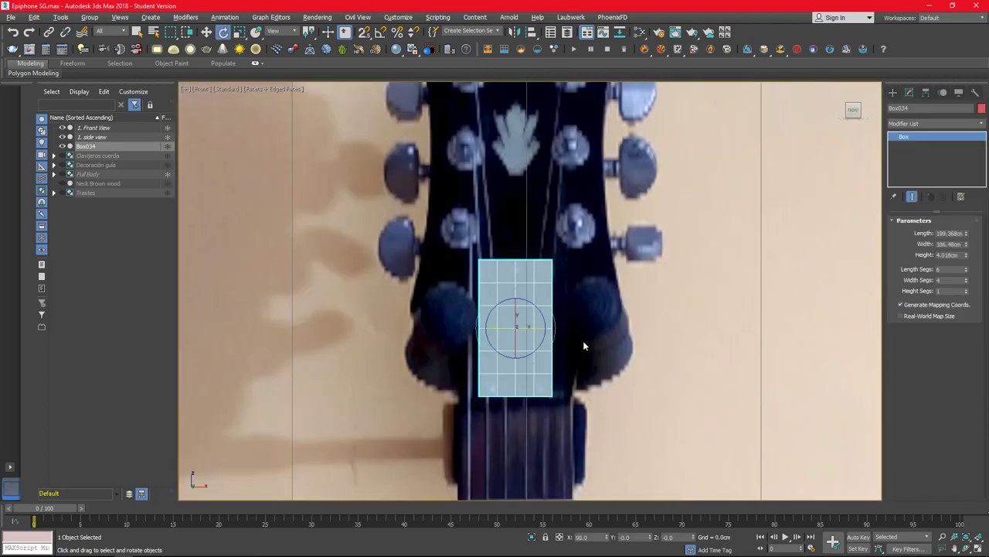
pyautogui.rightClick(915, 136)
pyautogui.click(928, 176)
pyautogui.press('1')
pyautogui.moveTo(570, 367); pyautogui.dragTo(460, 384)
pyautogui.press('r')
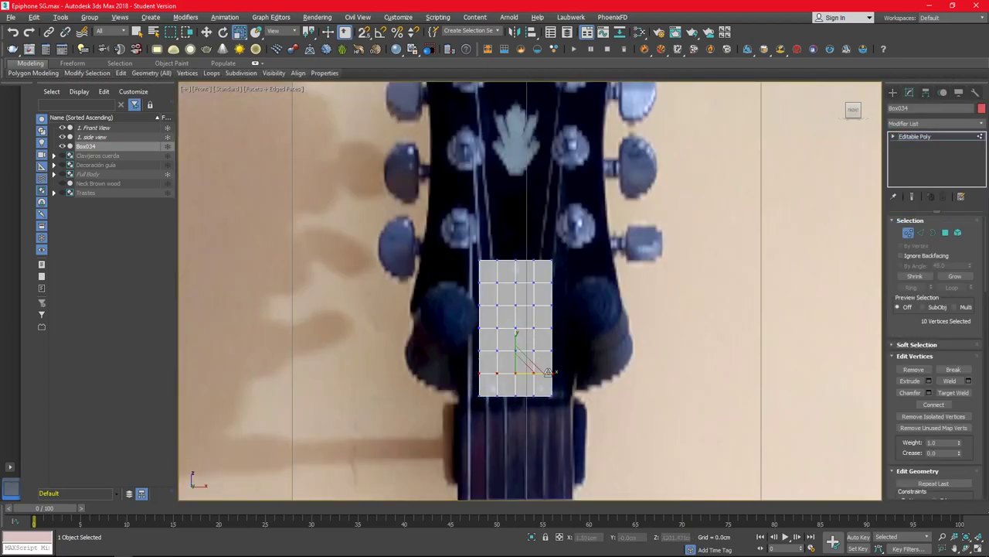
pyautogui.moveTo(535, 376); pyautogui.dragTo(553, 380)
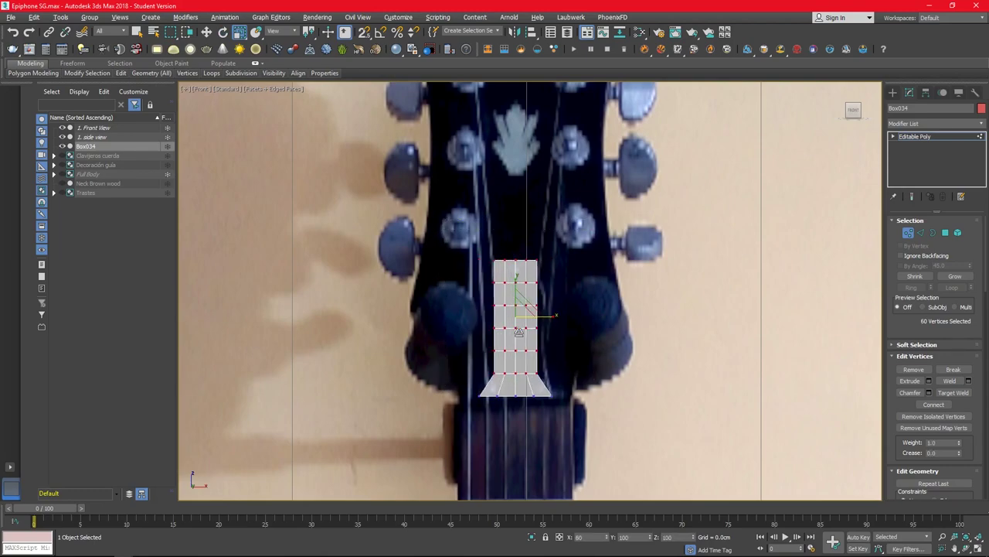
# Step: Scale the upper vertex rows narrower above the flared bottom
pyautogui.scroll(3, 563, 384)
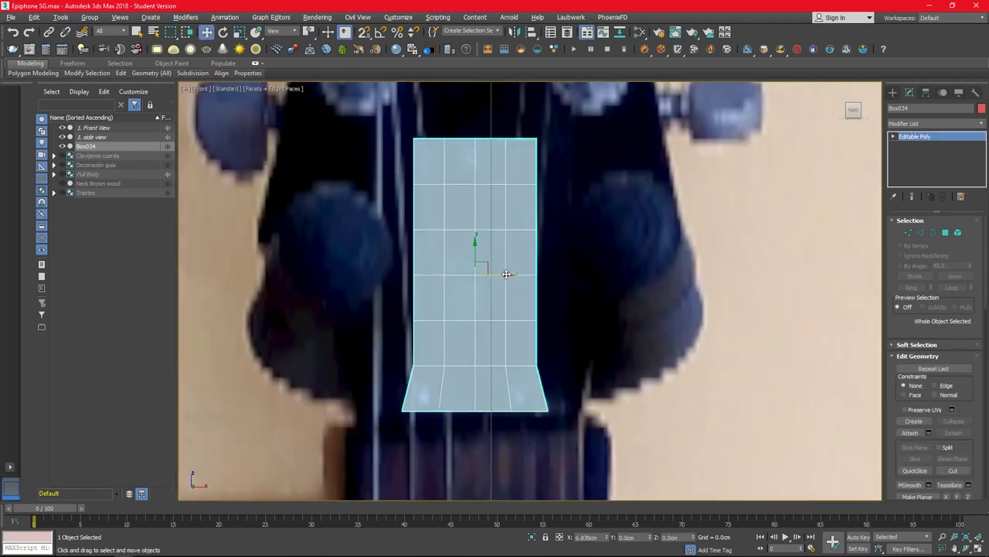
pyautogui.moveTo(561, 305); pyautogui.dragTo(436, 340)
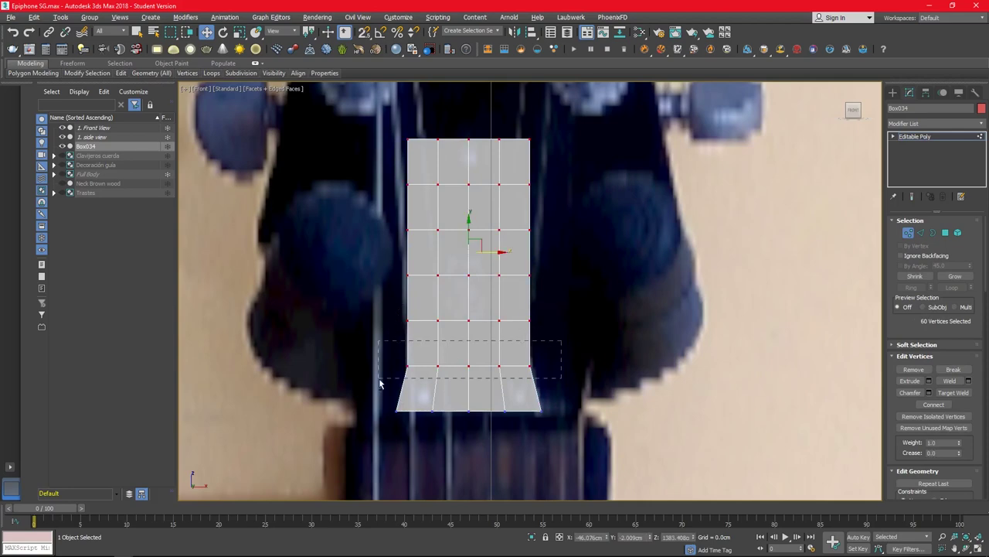
pyautogui.moveTo(499, 229)
pyautogui.mouseDown()
pyautogui.moveTo(495, 239)
pyautogui.moveTo(506, 182)
pyautogui.mouseUp()
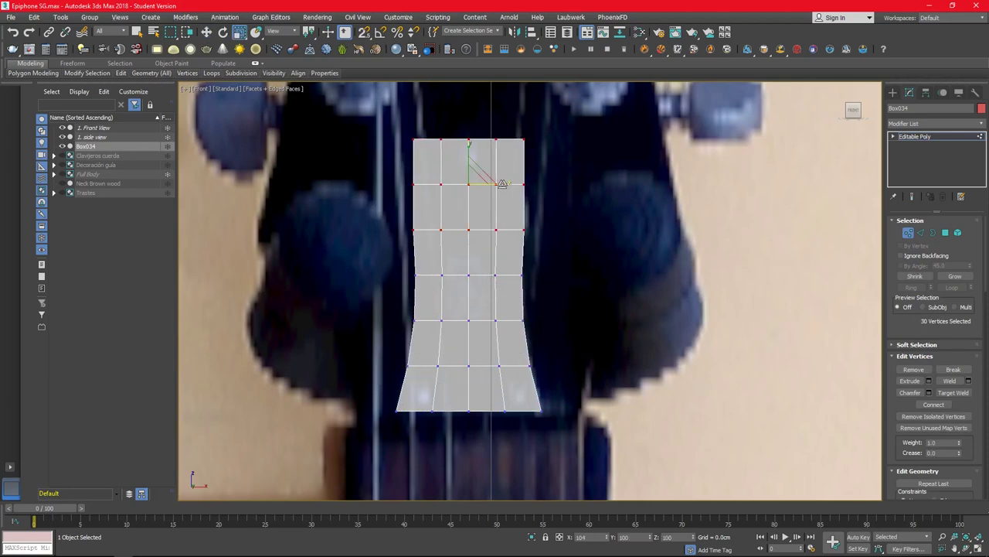
pyautogui.keyDown('alt'); pyautogui.moveTo(380, 260); pyautogui.dragTo(541, 209); pyautogui.keyUp('alt')
pyautogui.moveTo(495, 183); pyautogui.dragTo(494, 180)
# Step: Pull the top vertex row down into a narrow tab at the top of the bell
pyautogui.press('w')
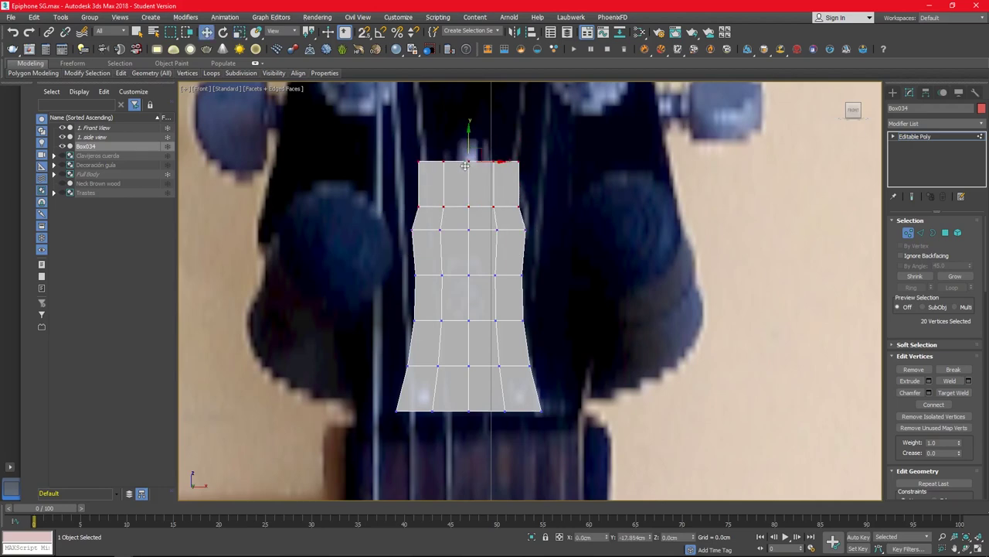
pyautogui.moveTo(467, 140); pyautogui.dragTo(466, 145)
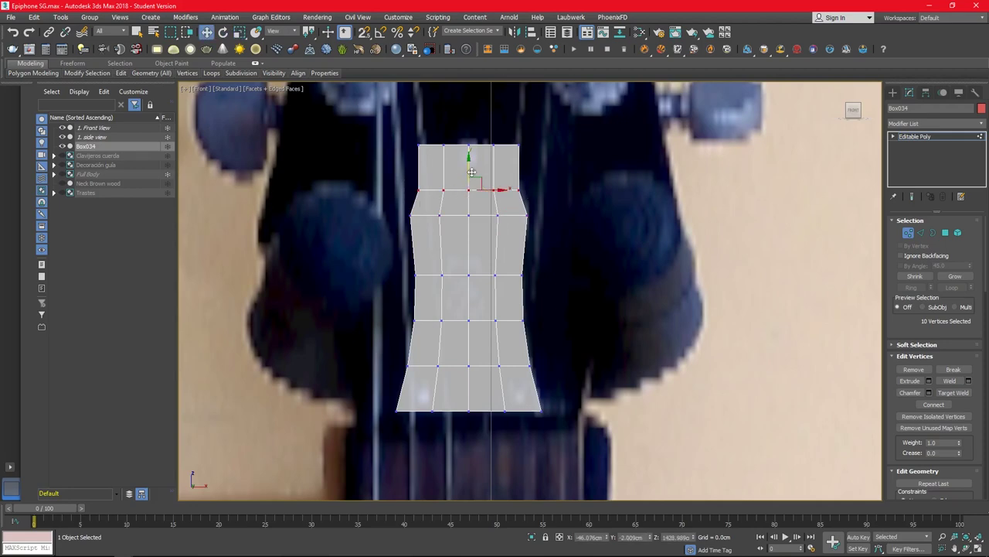
pyautogui.moveTo(471, 171); pyautogui.dragTo(474, 188)
pyautogui.hotkey('ctrl', 'z')
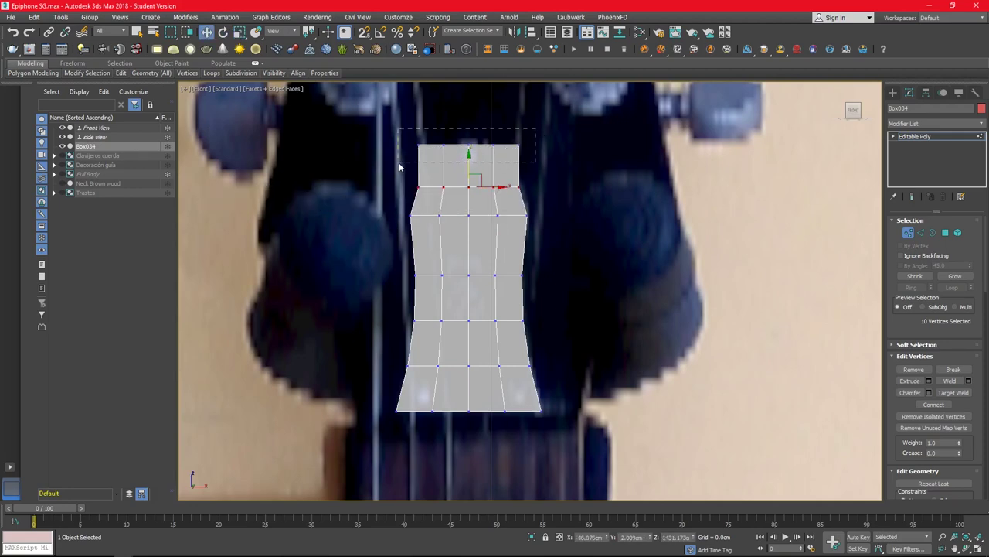
pyautogui.moveTo(399, 167); pyautogui.dragTo(400, 164)
pyautogui.moveTo(469, 147)
pyautogui.mouseDown()
pyautogui.moveTo(471, 231)
pyautogui.moveTo(471, 149)
pyautogui.mouseUp()
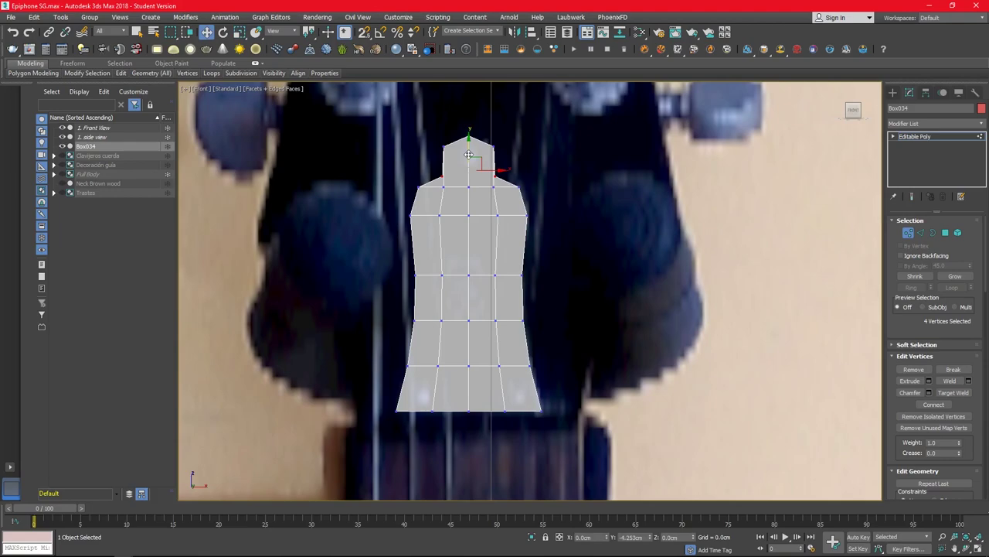
pyautogui.hotkey('alt', 'w')
# Step: Inspect the thin bell-shaped plate in the side view and in perspective
pyautogui.hotkey('alt', 'w')
pyautogui.moveTo(524, 339); pyautogui.dragTo(511, 375, button='middle')
pyautogui.hotkey('alt', 'w')
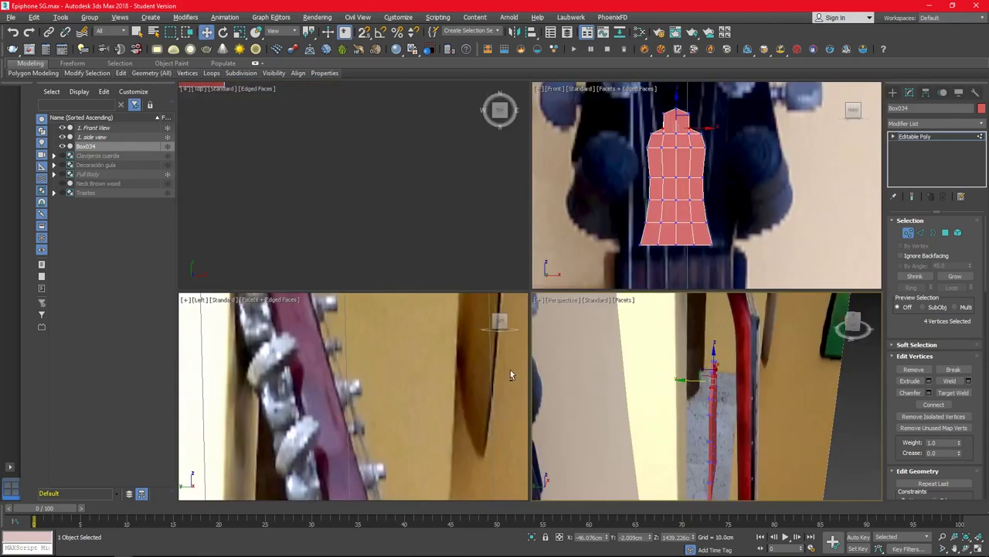
pyautogui.hotkey('alt', 'w')
pyautogui.scroll(5, 463, 348)
pyautogui.moveTo(459, 309); pyautogui.dragTo(459, 210, button='middle')
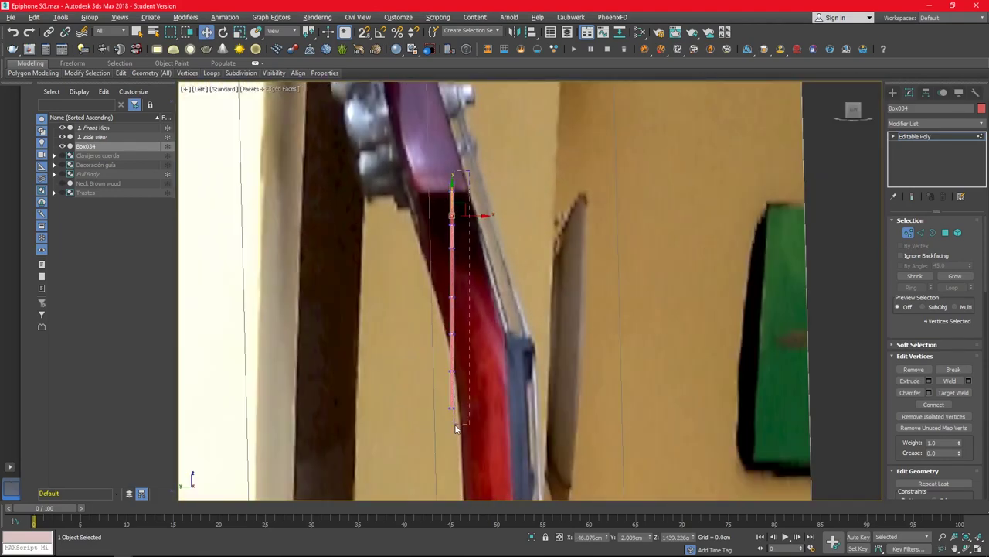
pyautogui.press('1')
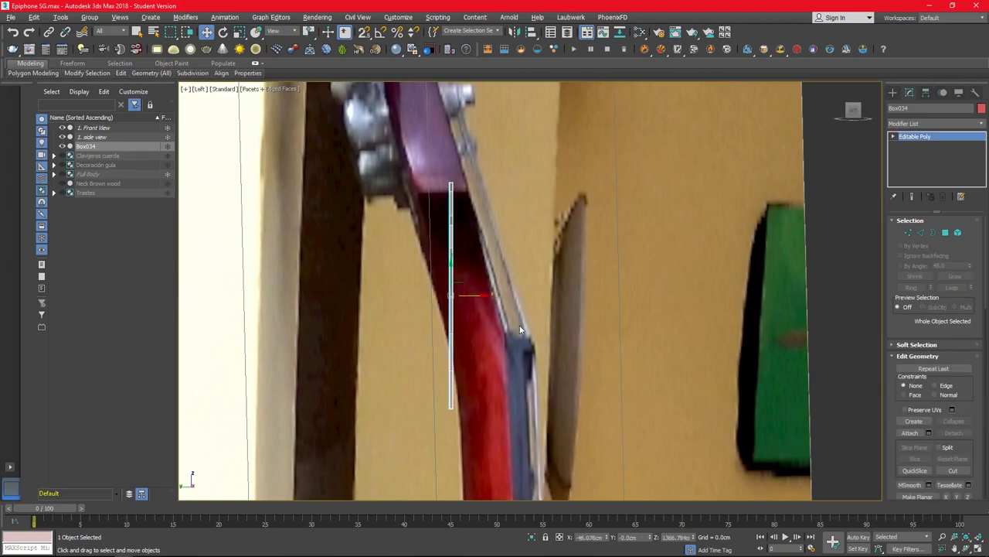
pyautogui.press('p')
pyautogui.moveTo(561, 358)
pyautogui.keyDown('alt'); pyautogui.mouseDown(button='middle')
pyautogui.moveTo(541, 341)
pyautogui.moveTo(591, 351)
pyautogui.mouseUp(button='middle'); pyautogui.keyUp('alt')
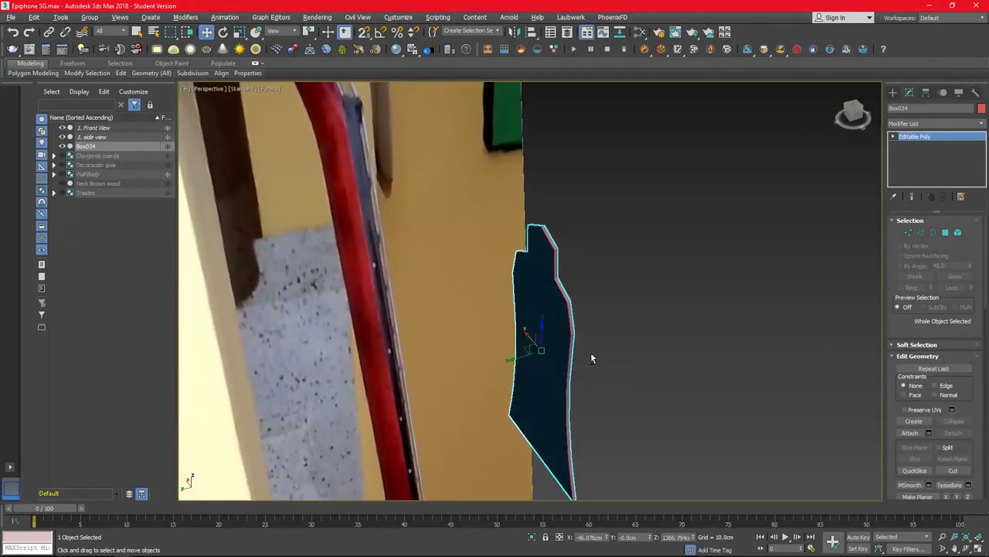
# Step: Select polygons on the plate in Polygon mode and grow the selection twice
pyautogui.press('4')
pyautogui.click(545, 332)
pyautogui.press('F4')
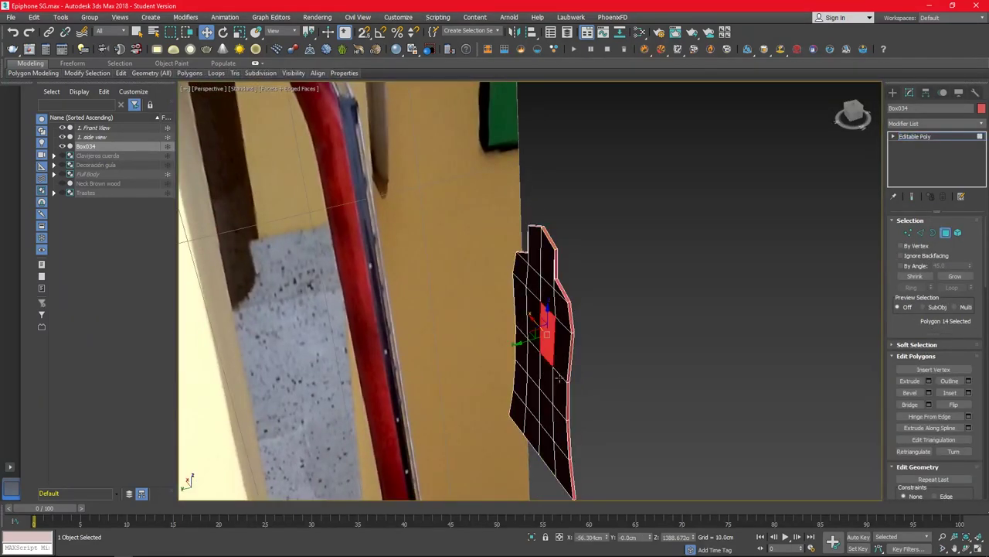
pyautogui.keyDown('shift'); pyautogui.click(541, 294); pyautogui.keyUp('shift')
pyautogui.click(535, 357)
pyautogui.keyDown('ctrl'); pyautogui.click(541, 386); pyautogui.keyUp('ctrl')
pyautogui.moveTo(541, 371)
pyautogui.keyDown('alt'); pyautogui.mouseDown(button='middle')
pyautogui.moveTo(557, 371)
pyautogui.moveTo(510, 364)
pyautogui.mouseUp(button='middle'); pyautogui.keyUp('alt')
pyautogui.click(955, 275)
pyautogui.click(956, 276)
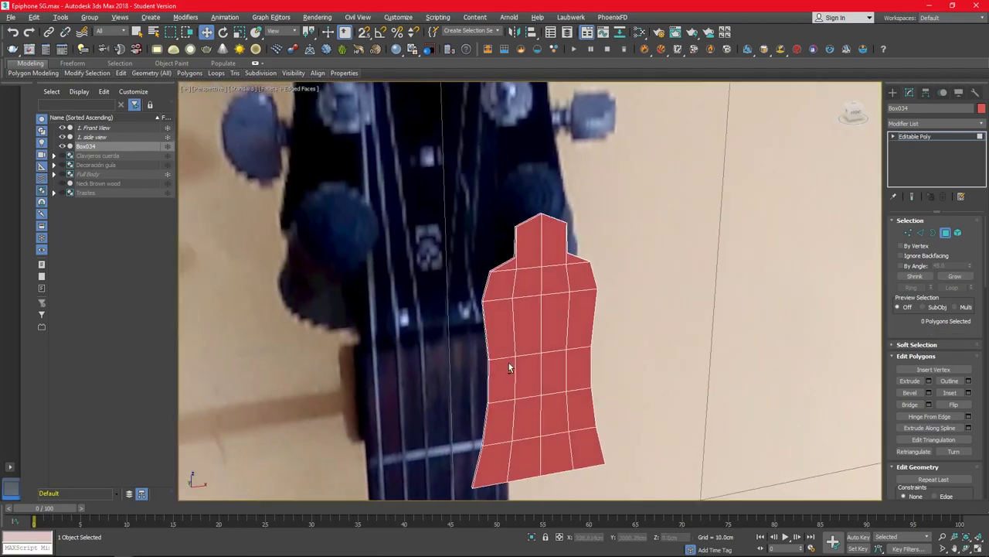
pyautogui.hotkey('alt', 'w')
pyautogui.scroll(3, 547, 285)
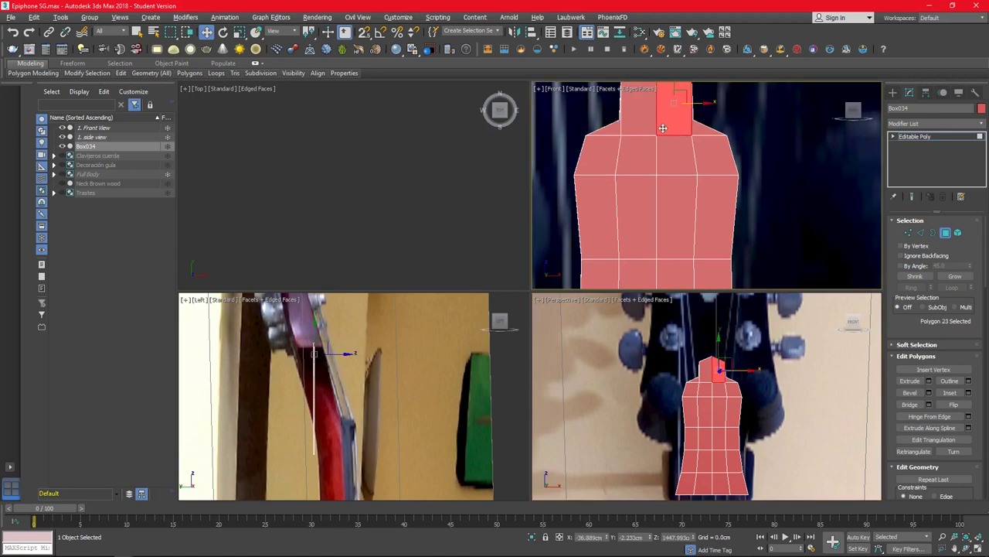
pyautogui.keyDown('ctrl'); pyautogui.moveTo(657, 115); pyautogui.dragTo(671, 207); pyautogui.keyUp('ctrl')
pyautogui.scroll(-4, 669, 203)
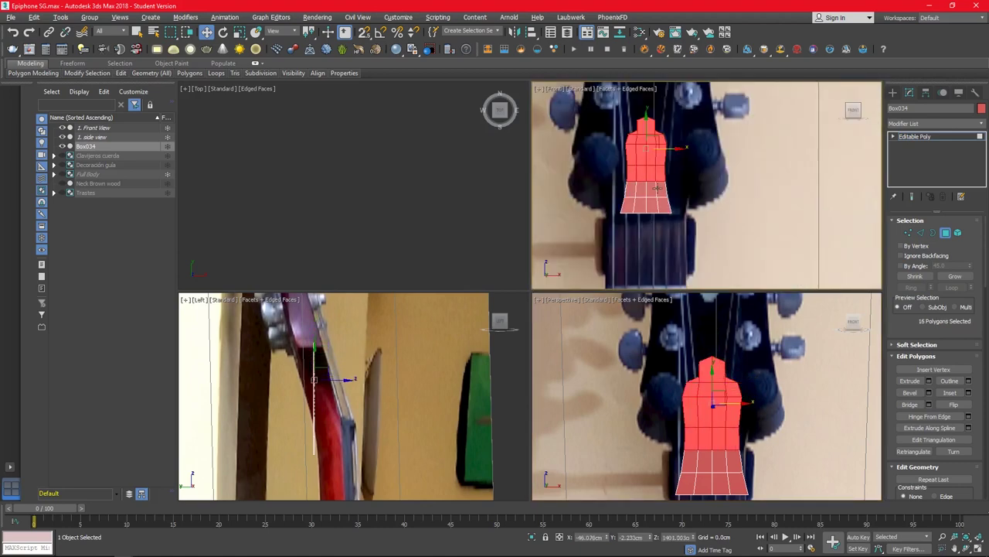
# Step: Select the plate's full outline edge loop and preview a roughly 1.0 cm chamfer on it
pyautogui.hotkey('ctrl', 'd')
pyautogui.press('3')
pyautogui.hotkey('ctrl', 'a')
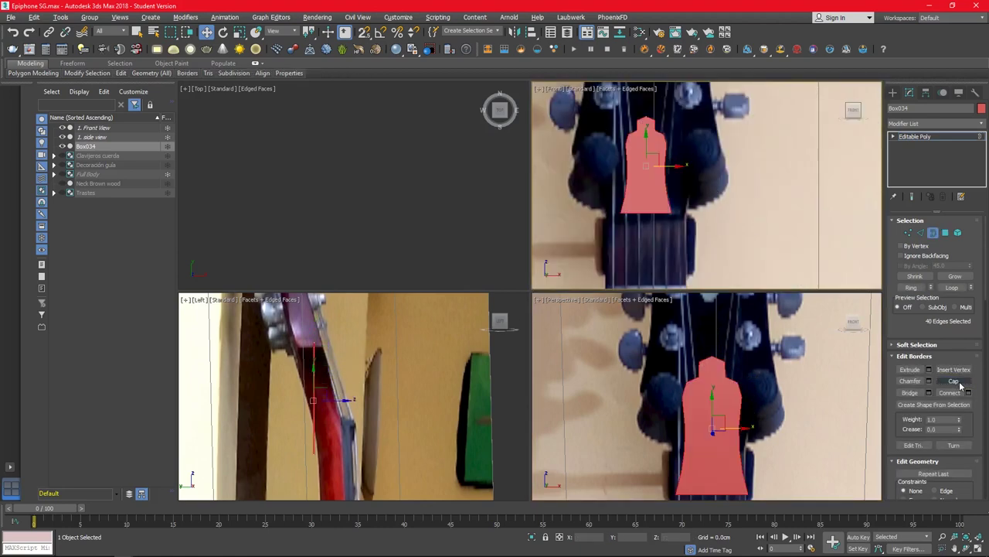
pyautogui.press('2')
pyautogui.scroll(3, 340, 433)
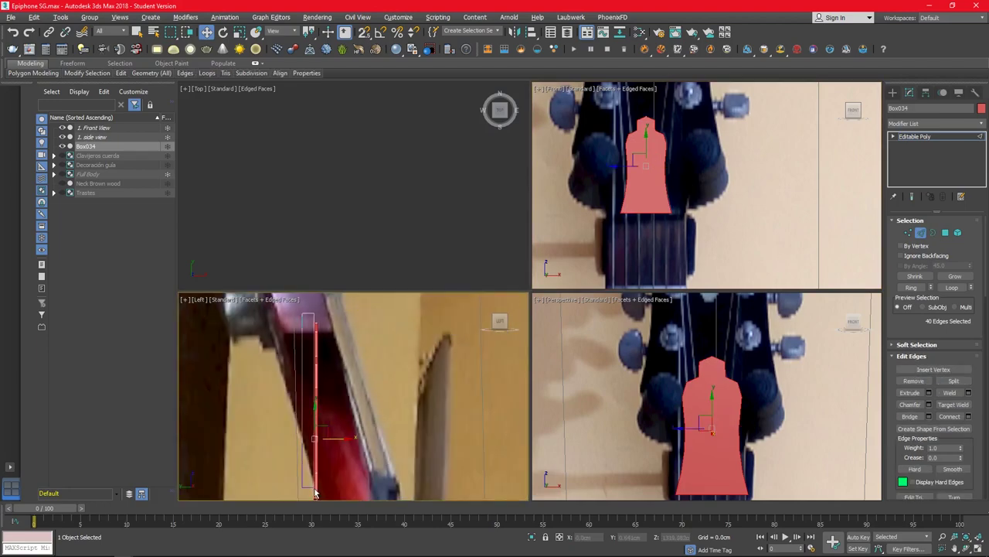
pyautogui.click(293, 468)
pyautogui.click(683, 400)
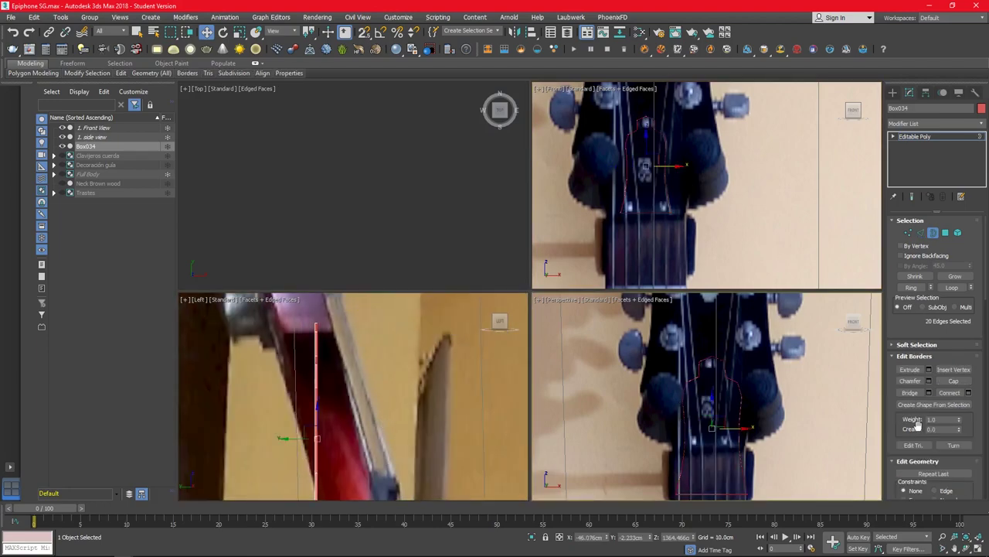
pyautogui.hotkey('ctrl', 'a')
pyautogui.hotkey('ctrl', 'shift', 'c')
pyautogui.scroll(2, 797, 432)
pyautogui.scroll(2, 757, 421)
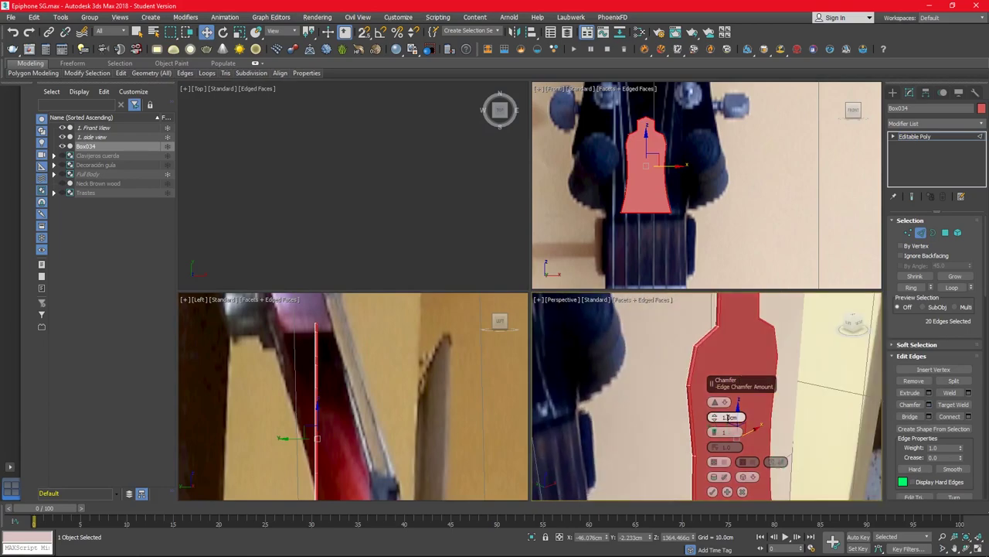
# Step: Confirm the chamfer and add TurboSmooth with 2 iterations to the cover
pyautogui.click(713, 492)
pyautogui.click(935, 123)
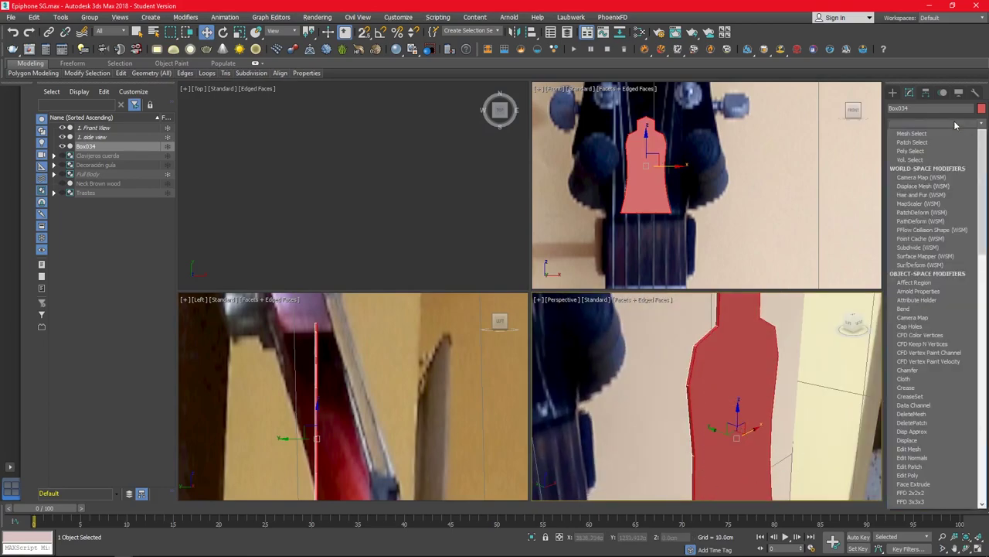
pyautogui.scroll(-2, 715, 402)
pyautogui.keyDown('alt'); pyautogui.moveTo(715, 402); pyautogui.dragTo(717, 395, button='middle'); pyautogui.keyUp('alt')
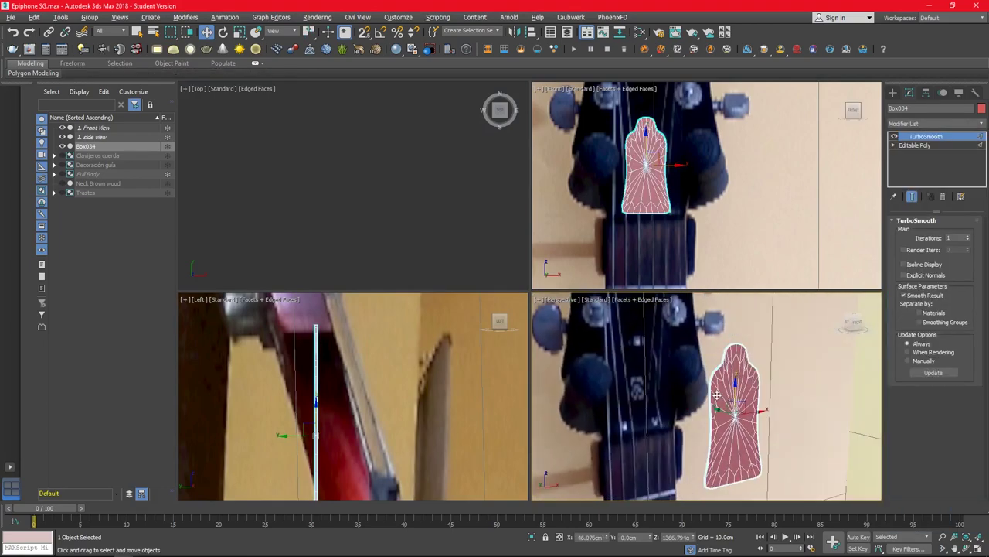
pyautogui.click(968, 235)
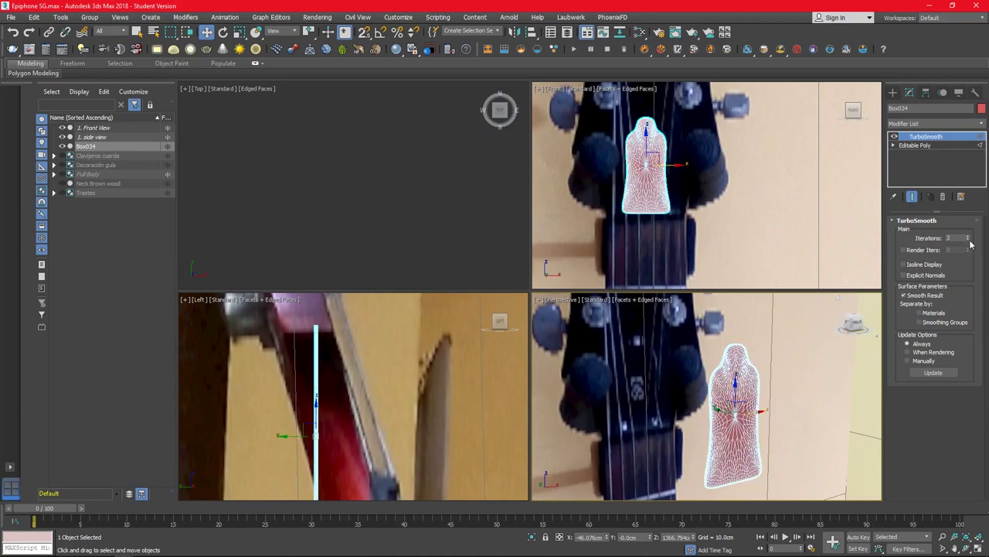
# Step: Unhide all objects and move the cover onto the headstock surface
pyautogui.click(835, 457)
pyautogui.rightClick(583, 400)
pyautogui.click(613, 356)
pyautogui.click(736, 355)
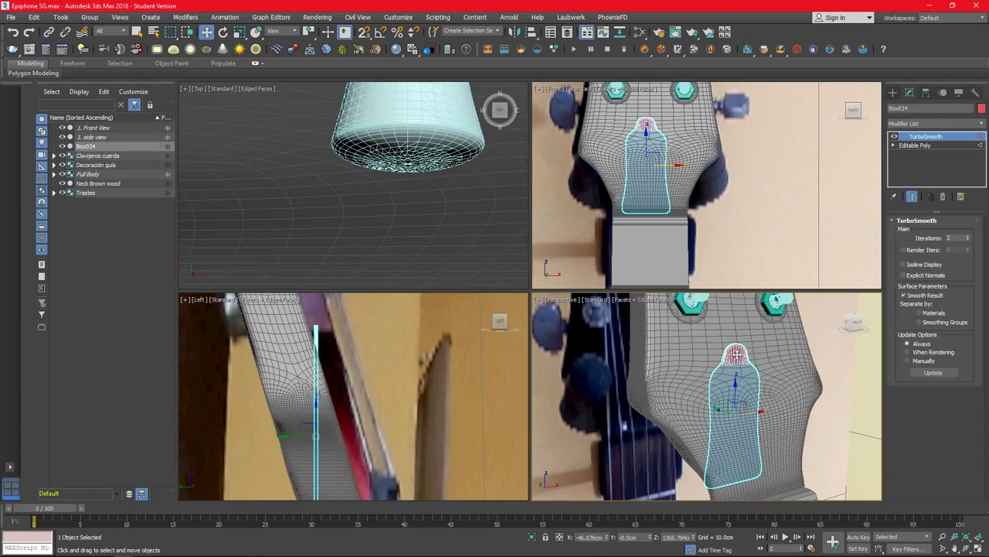
pyautogui.moveTo(317, 435)
pyautogui.mouseDown()
pyautogui.moveTo(363, 445)
pyautogui.moveTo(339, 412)
pyautogui.mouseUp()
# Step: Rotate the cover in the side view to match the headstock angle
pyautogui.press('e')
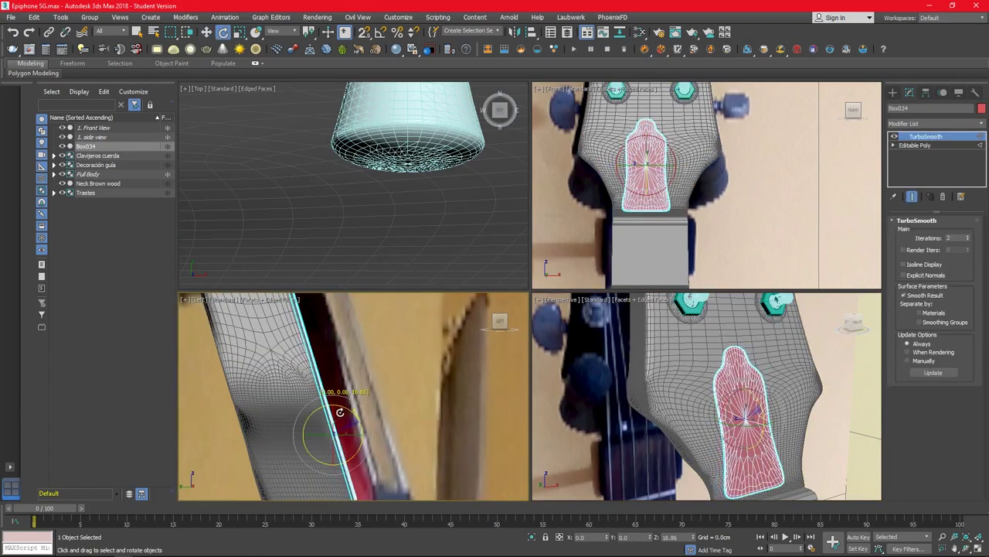
pyautogui.hotkey('alt', 'w')
pyautogui.scroll(5, 340, 412)
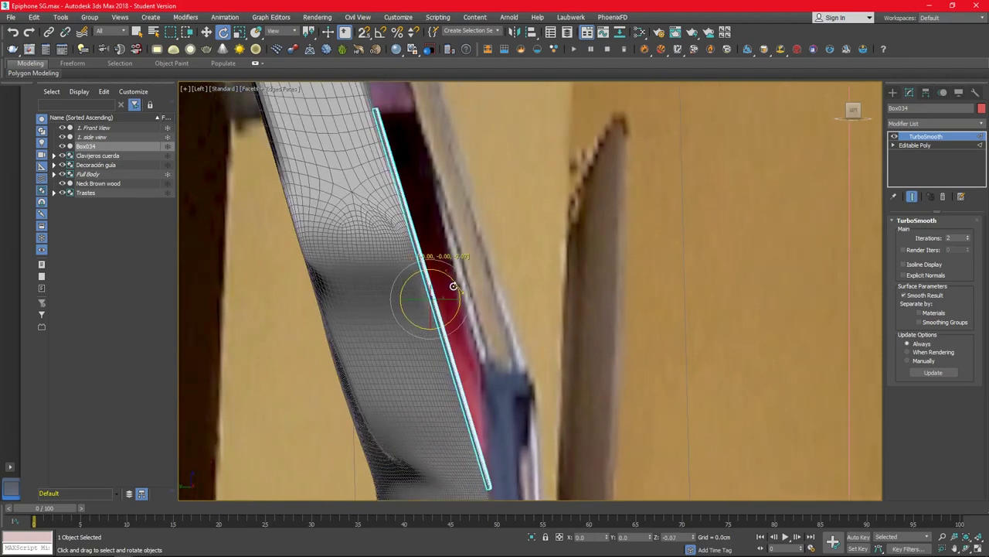
pyautogui.moveTo(453, 286); pyautogui.dragTo(455, 296)
pyautogui.hotkey('alt', 'w')
pyautogui.hotkey('alt', 'w')
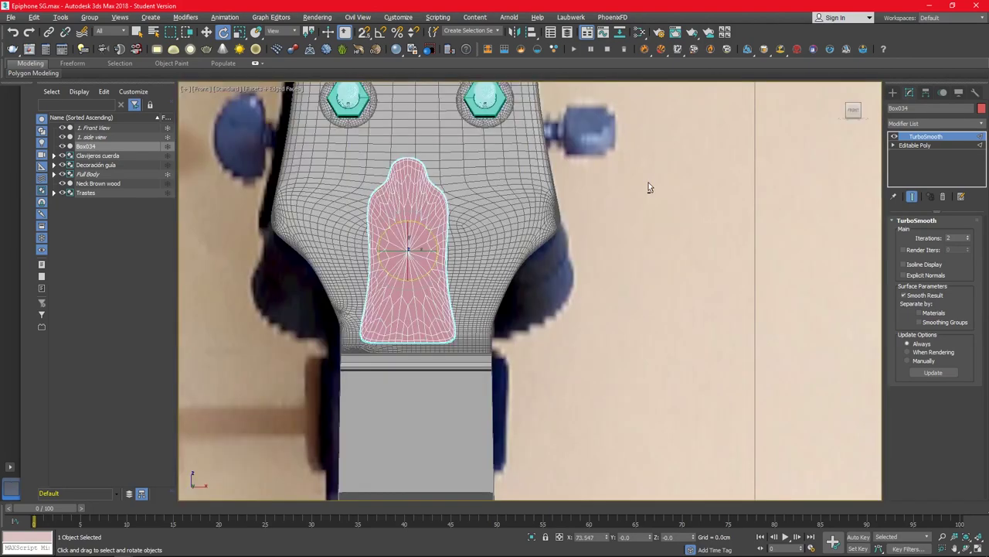
pyautogui.click(916, 145)
pyautogui.hotkey('alt', 'w')
# Step: Chamfer the two selected cover edges and return to the TurboSmooth result
pyautogui.scroll(5, 742, 364)
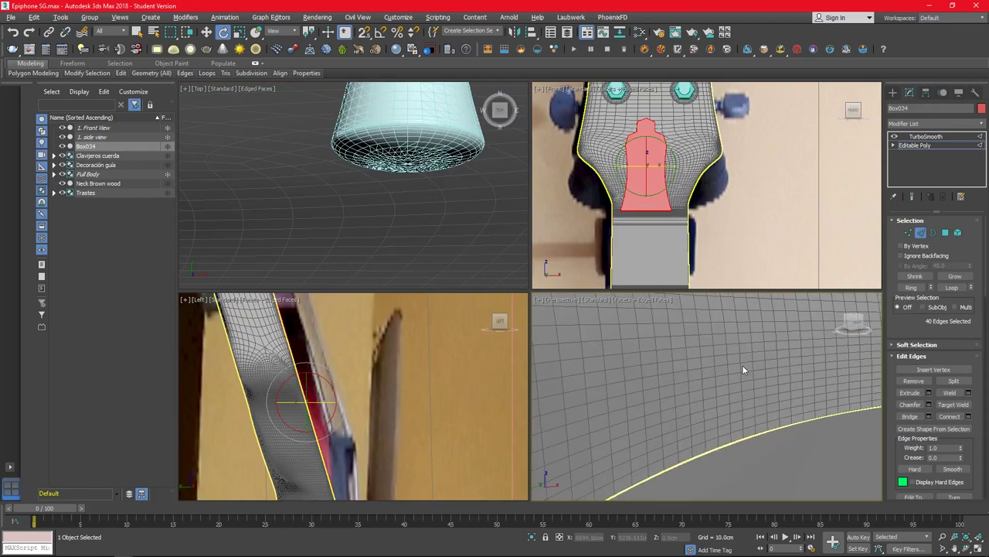
pyautogui.scroll(3, 742, 365)
pyautogui.moveTo(755, 409)
pyautogui.keyDown('alt'); pyautogui.mouseDown(button='middle')
pyautogui.moveTo(611, 376)
pyautogui.moveTo(645, 439)
pyautogui.mouseUp(button='middle'); pyautogui.keyUp('alt')
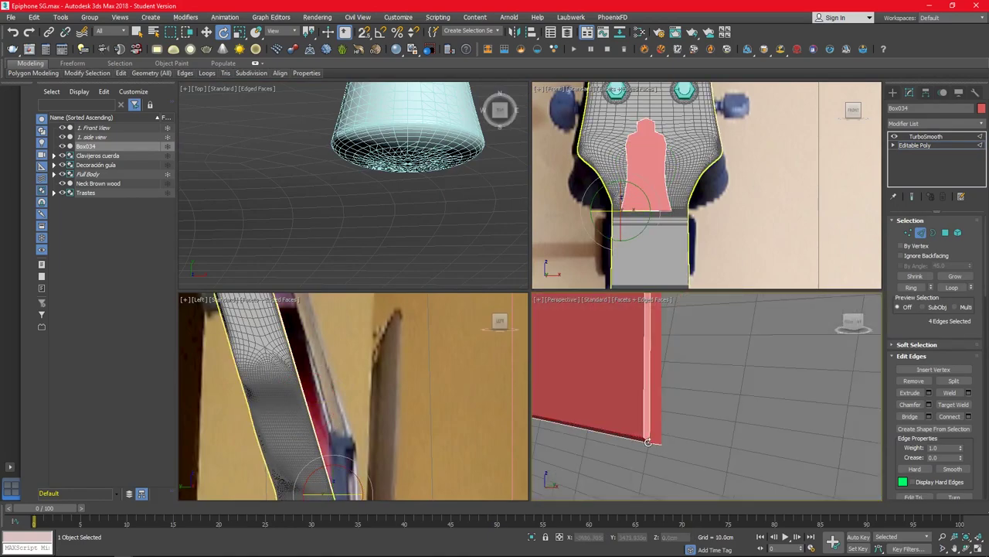
pyautogui.keyDown('shift'); pyautogui.click(910, 404); pyautogui.keyUp('shift')
pyautogui.click(925, 136)
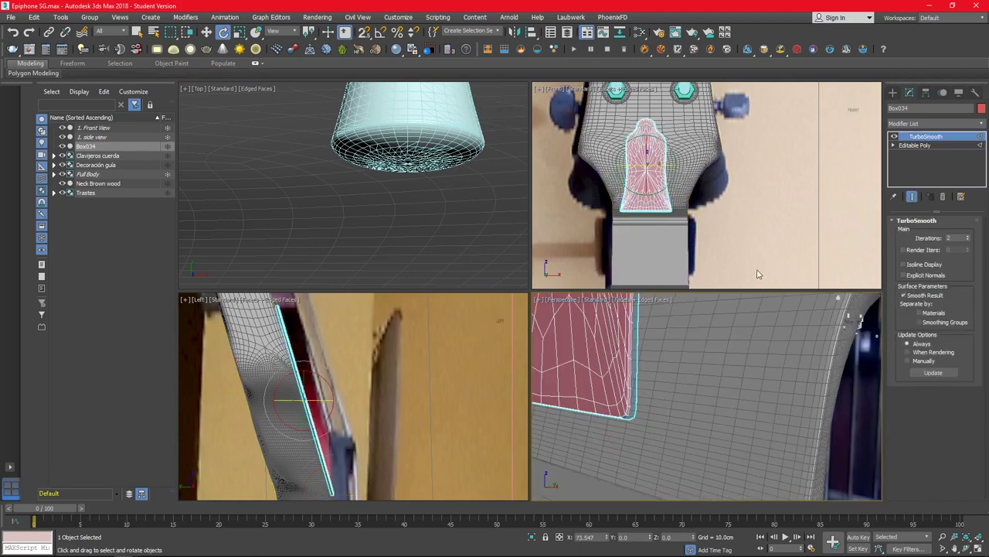
pyautogui.scroll(-2, 371, 429)
# Step: Tilt the cover slightly in the enlarged side view to lie along the headstock face
pyautogui.press('r')
pyautogui.hotkey('shift', 'z')
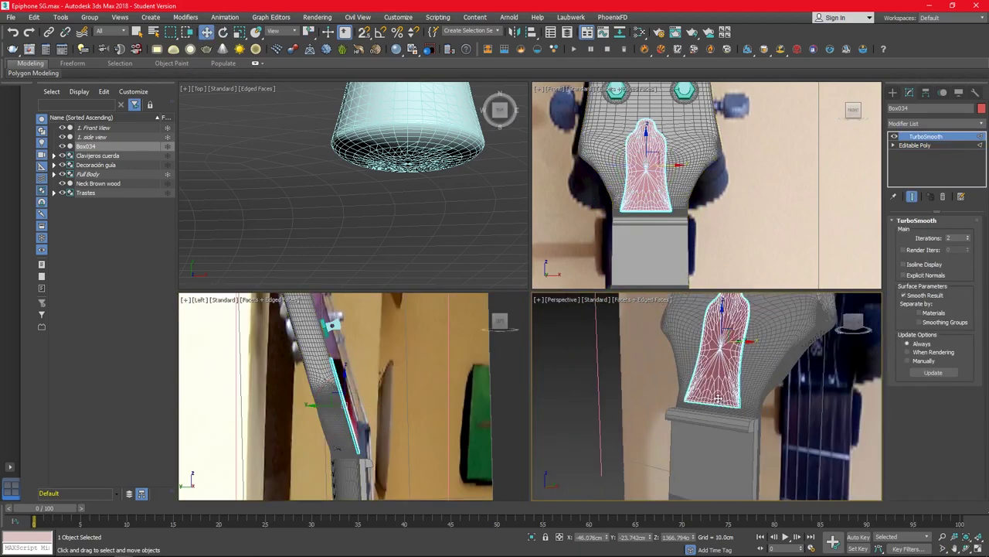
pyautogui.press('e')
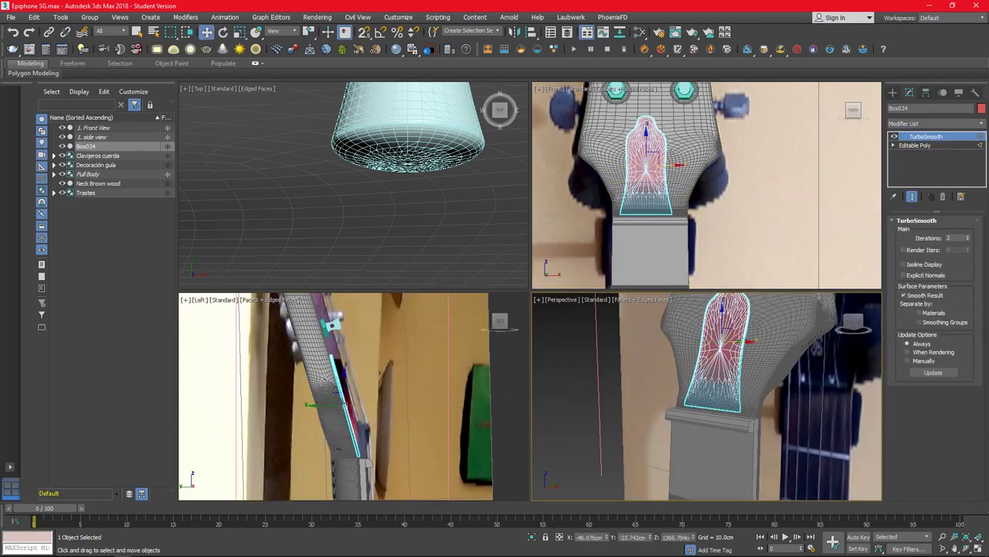
pyautogui.hotkey('alt', 'w')
pyautogui.moveTo(524, 306); pyautogui.dragTo(537, 296)
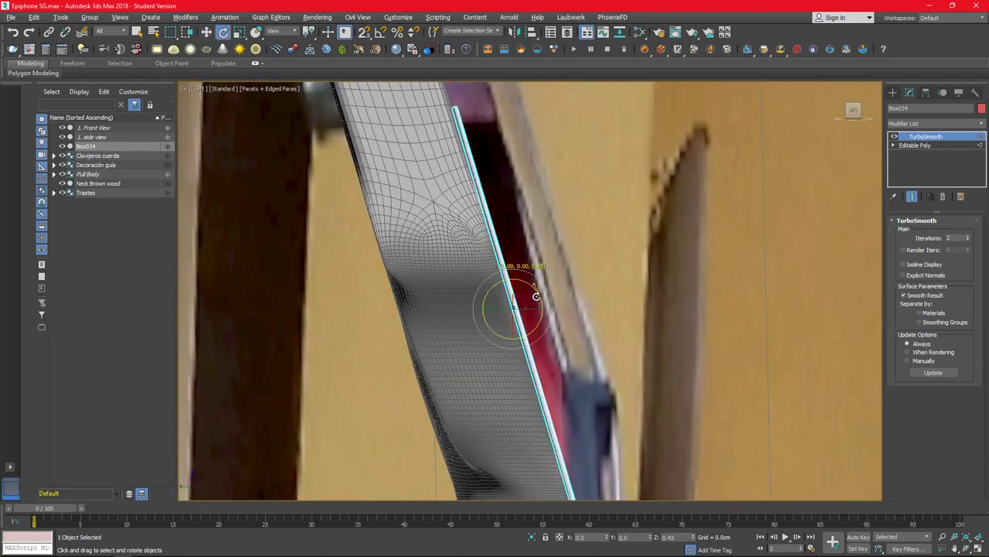
pyautogui.hotkey('alt', 'w')
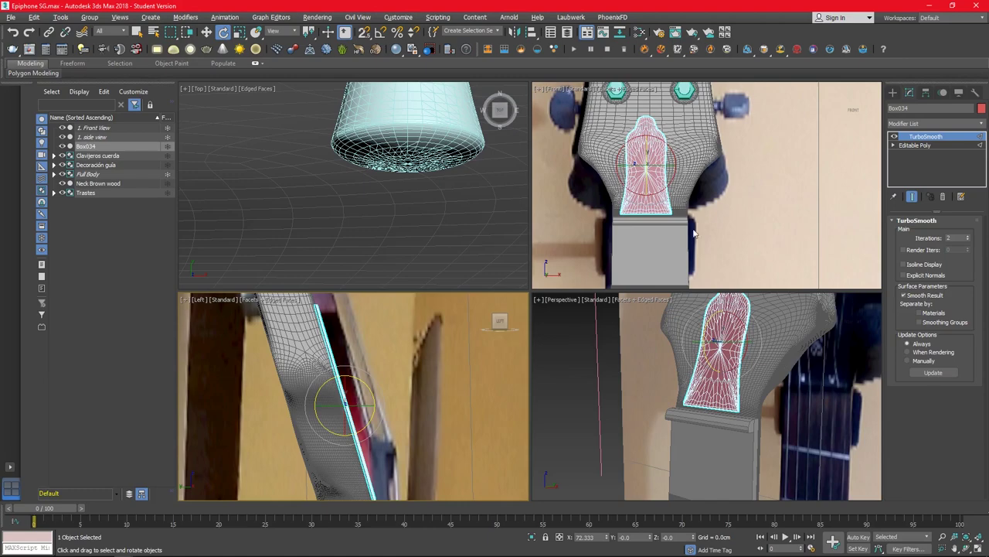
# Step: Align the cover's X centre to the guitar body's centre, then nudge it slightly right
pyautogui.press('w')
pyautogui.hotkey('alt', 'a')
pyautogui.click(618, 248)
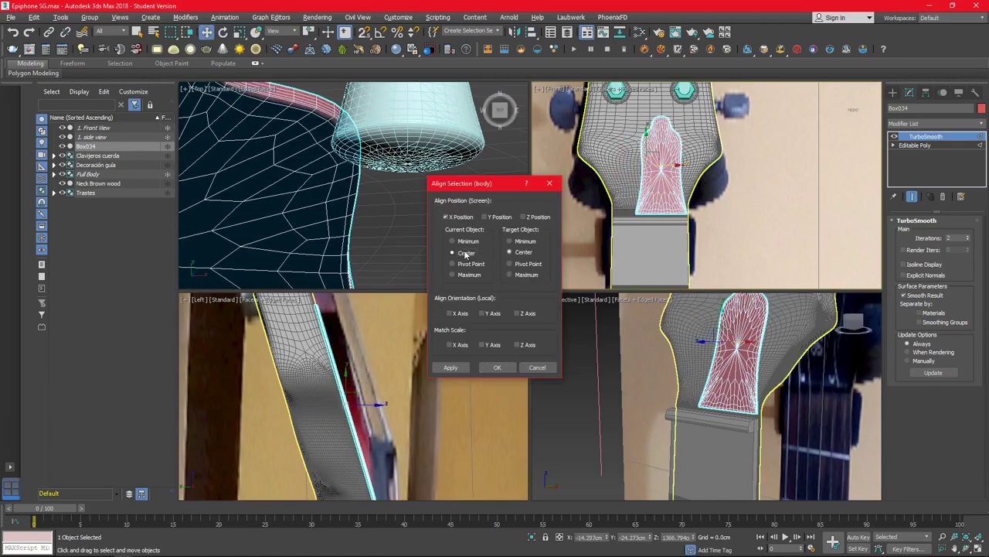
pyautogui.click(510, 252)
pyautogui.click(497, 368)
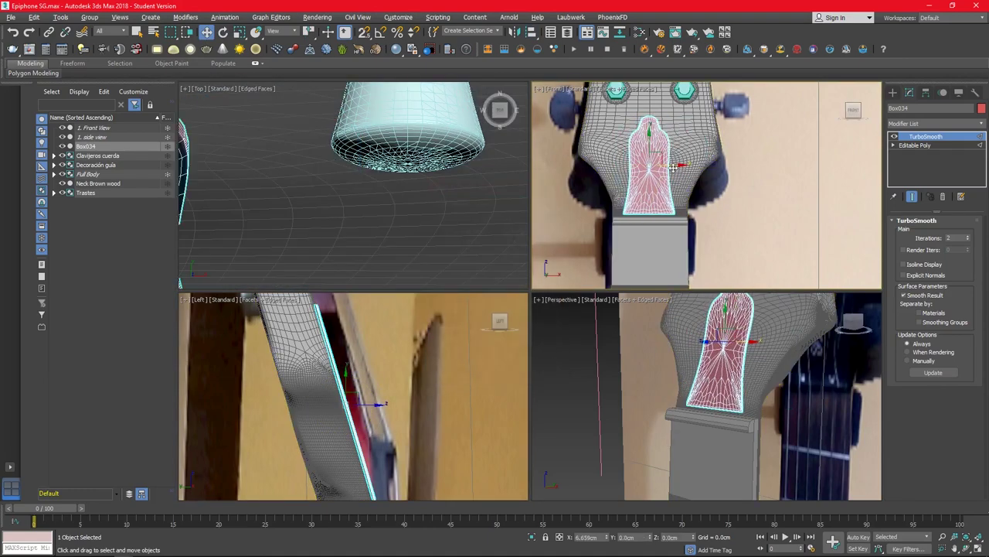
pyautogui.moveTo(674, 166); pyautogui.dragTo(676, 167)
# Step: Raise the cover's top vertices toward the tuners and scale it taller vertically
pyautogui.press('1')
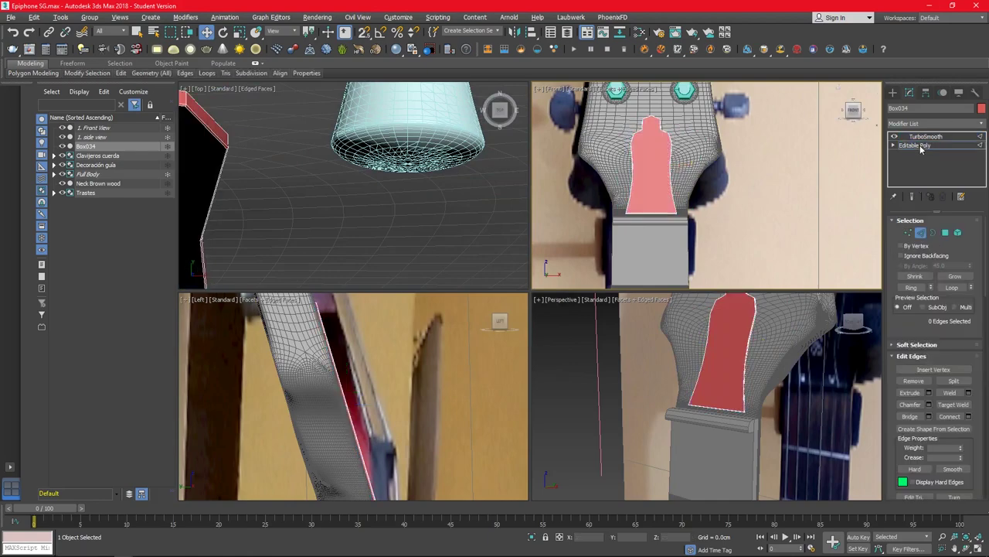
pyautogui.moveTo(626, 172); pyautogui.dragTo(653, 99)
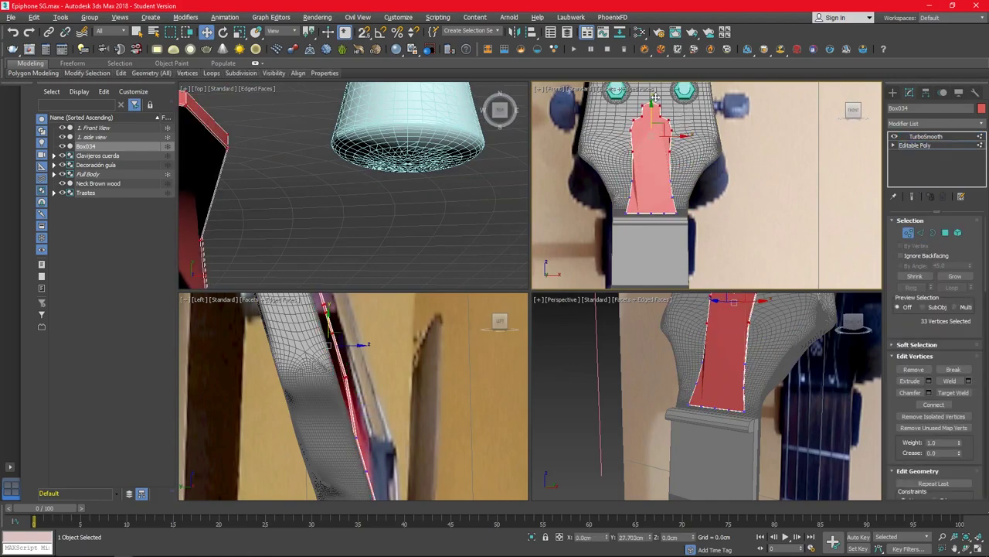
pyautogui.press('1')
pyautogui.press('r')
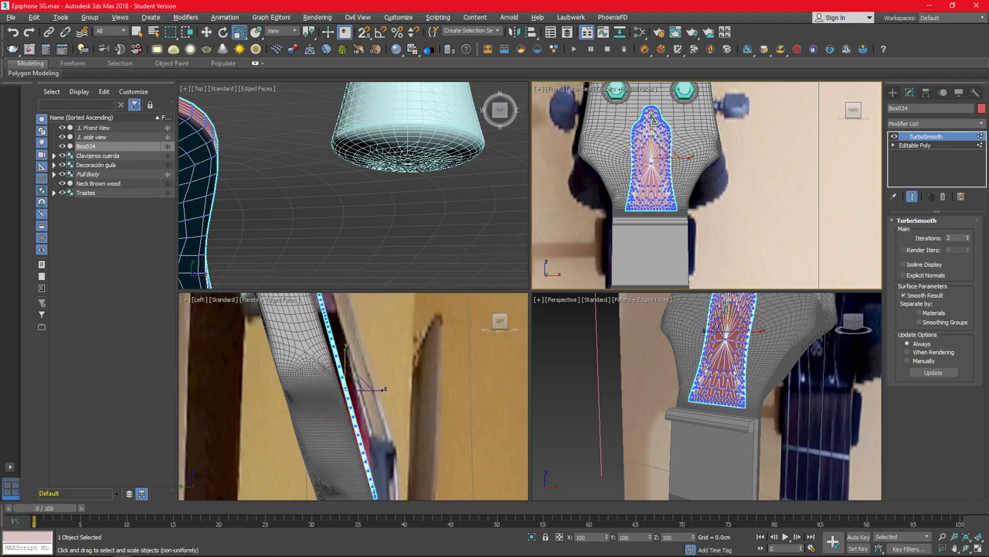
pyautogui.moveTo(653, 117); pyautogui.dragTo(657, 124)
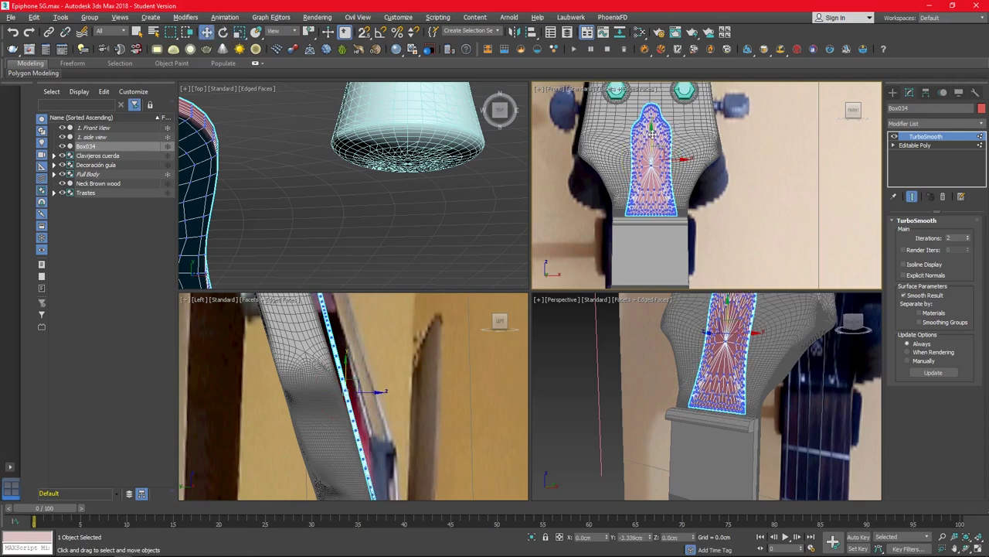
# Step: Check the cover's tilt against the headstock in the enlarged side and perspective views
pyautogui.scroll(5, 374, 389)
pyautogui.scroll(2, 374, 389)
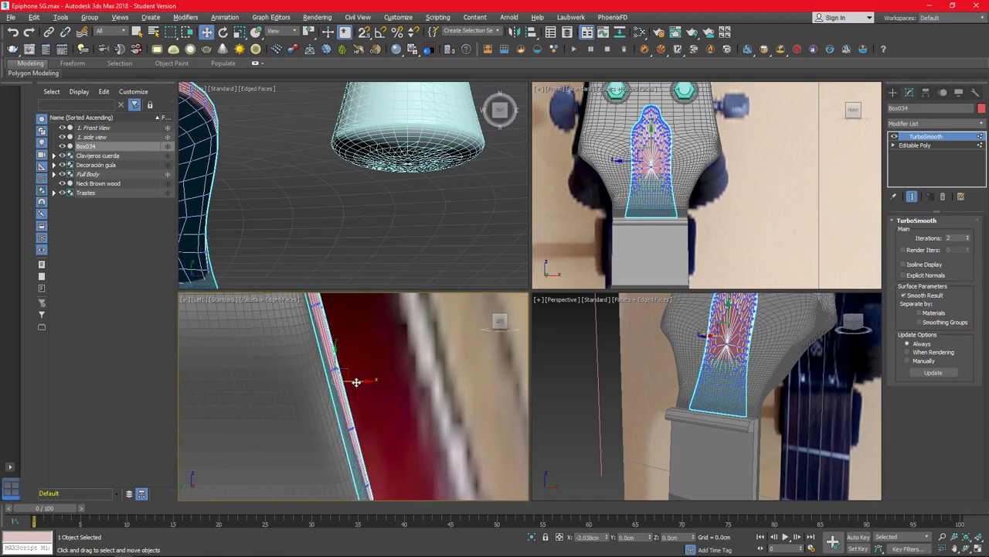
pyautogui.hotkey('alt', 'w')
pyautogui.scroll(3, 408, 293)
pyautogui.press('e')
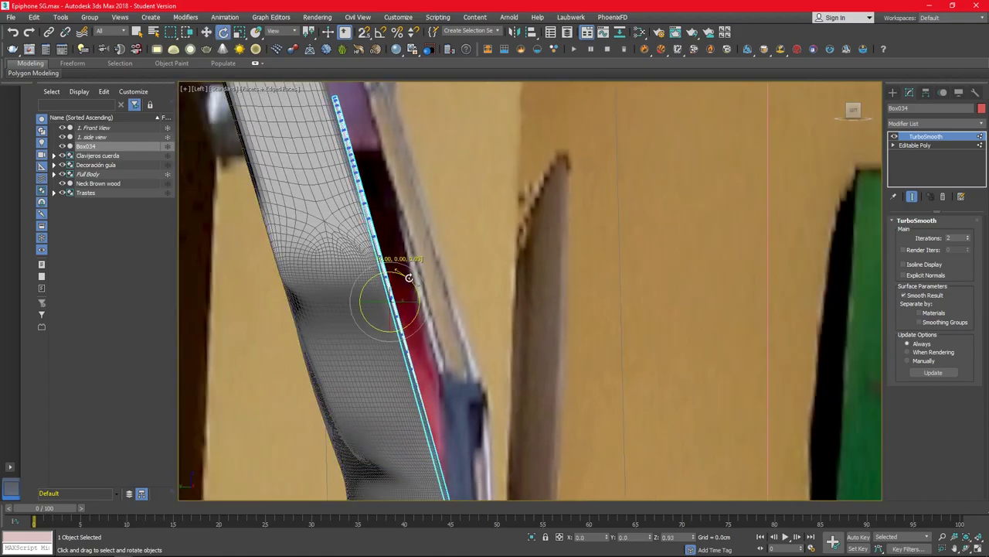
pyautogui.hotkey('alt', 'w')
pyautogui.hotkey('alt', 'w')
pyautogui.keyDown('alt'); pyautogui.moveTo(713, 352); pyautogui.dragTo(646, 349, button='middle'); pyautogui.keyUp('alt')
pyautogui.press('w')
pyautogui.hotkey('alt', 'w')
pyautogui.hotkey('alt', 'w')
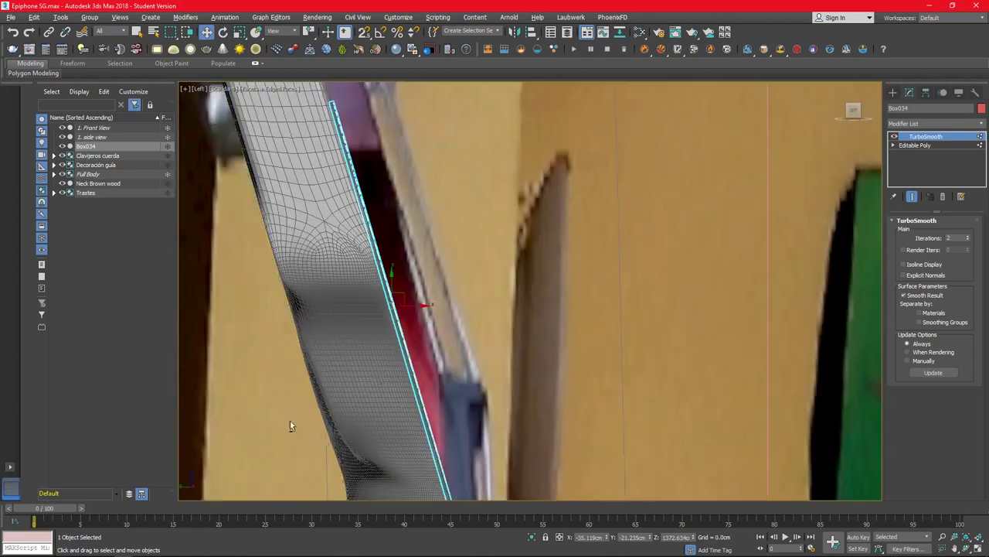
pyautogui.press('e')
# Step: Review the headstock and cover from several perspective angles
pyautogui.scroll(2, 392, 298)
pyautogui.scroll(3, 404, 309)
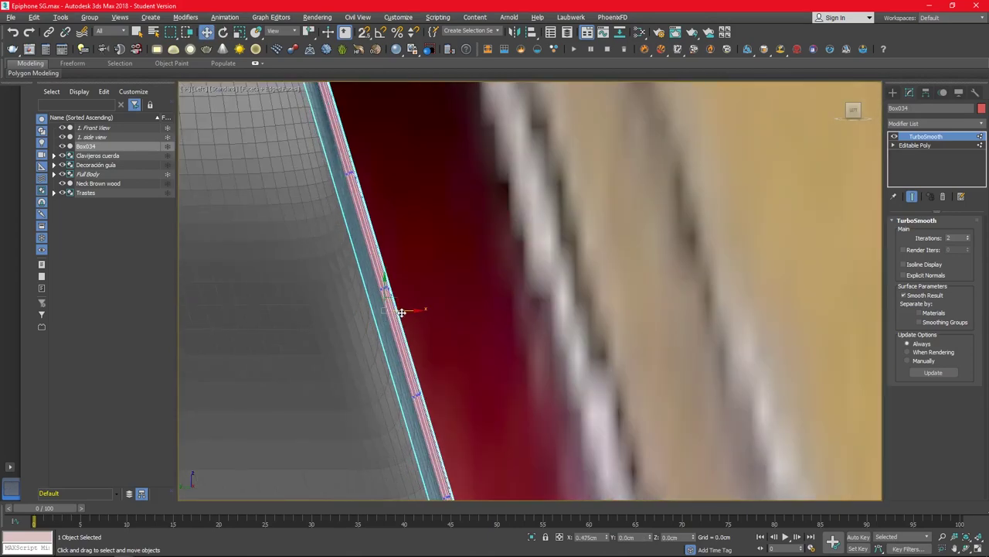
pyautogui.scroll(-5, 404, 309)
pyautogui.hotkey('alt', 'w')
pyautogui.hotkey('alt', 'w')
pyautogui.press('w')
pyautogui.hotkey('shift', 'z')
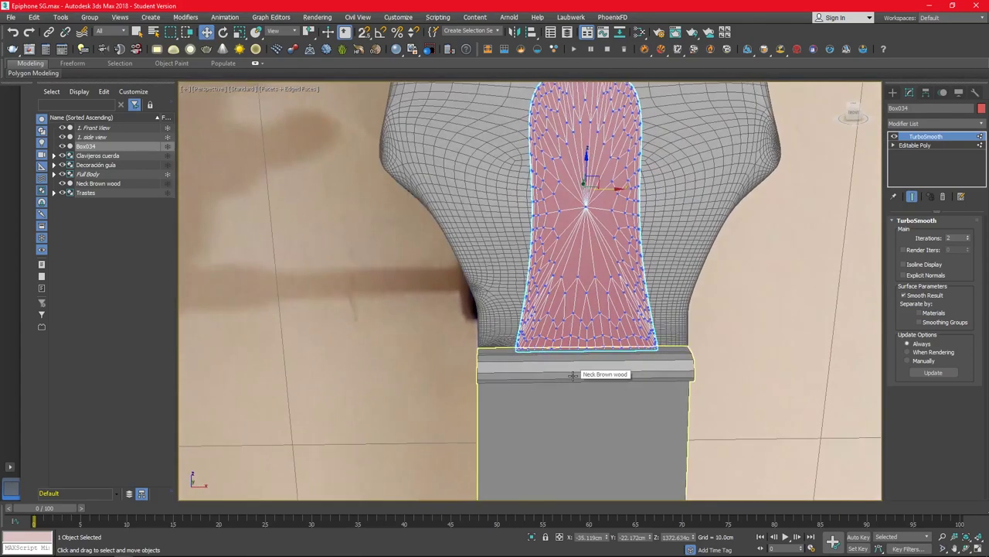
pyautogui.hotkey('shift', 'z')
pyautogui.hotkey('shift', 'z')
# Step: Select the cover's outline edges in its base mesh and apply a chamfer
pyautogui.click(919, 138)
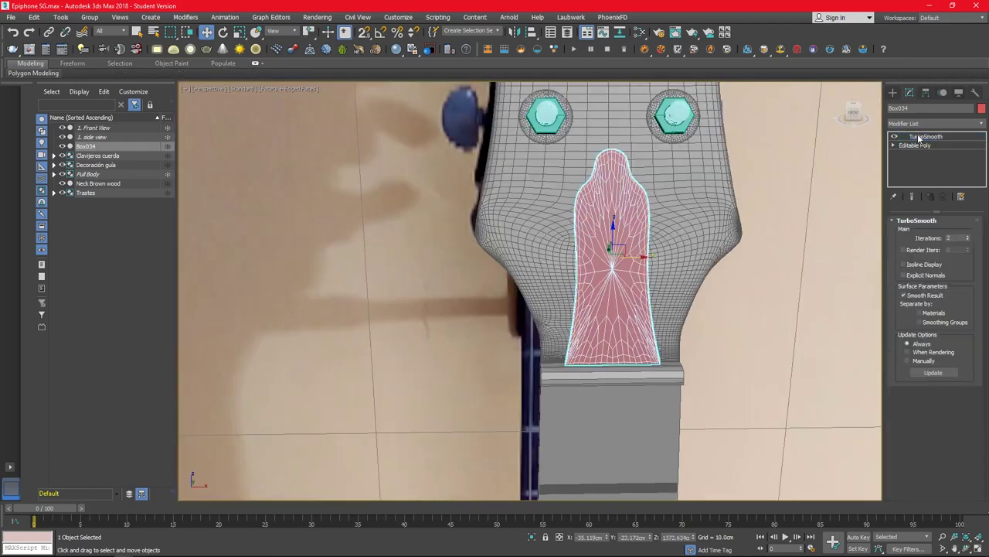
pyautogui.click(915, 146)
pyautogui.hotkey('shift', 'z')
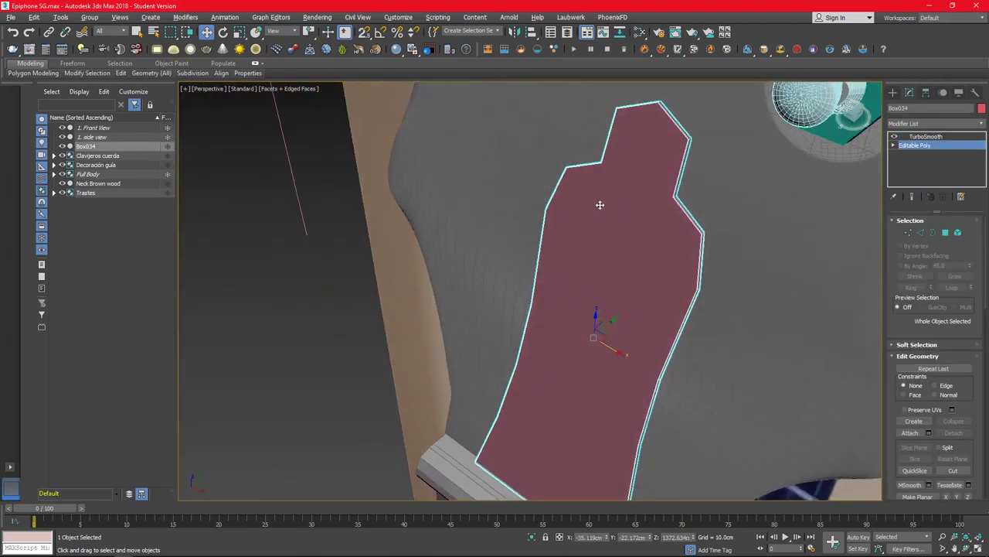
pyautogui.hotkey('shift', 'z')
pyautogui.press('2')
pyautogui.hotkey('shift', 'z')
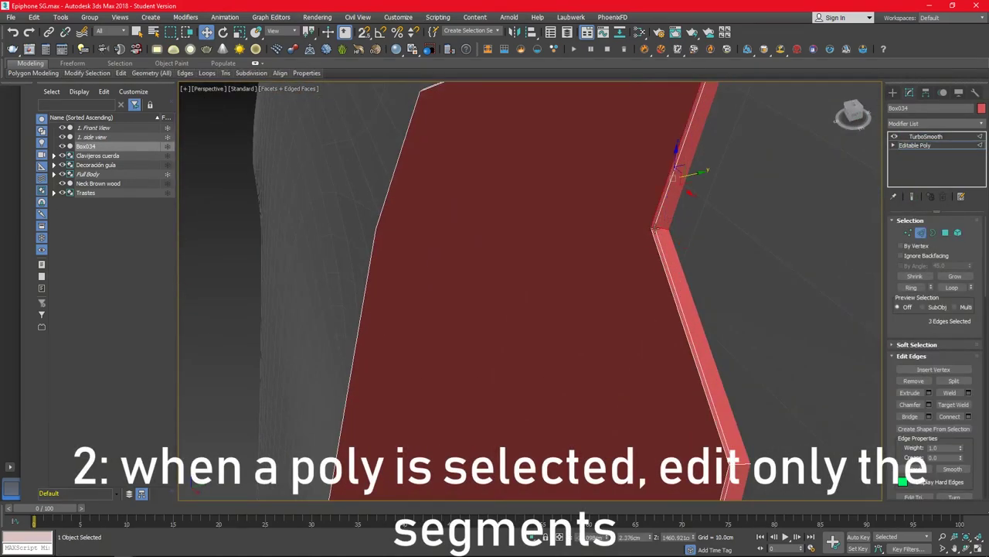
pyautogui.hotkey('shift', 'z')
pyautogui.hotkey('shift', 'z')
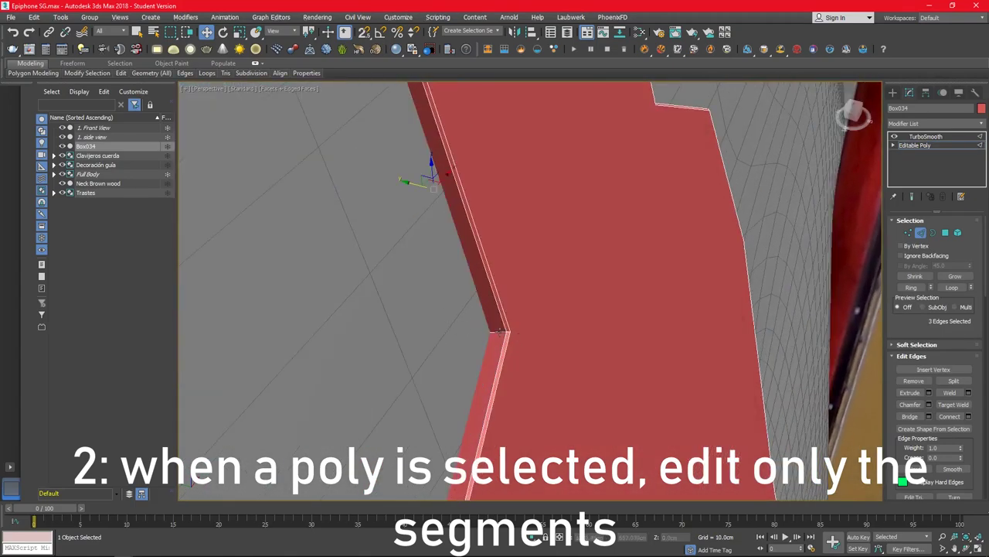
pyautogui.hotkey('shift', 'z')
pyautogui.hotkey('shift', 'z')
pyautogui.click(912, 197)
pyautogui.click(929, 404)
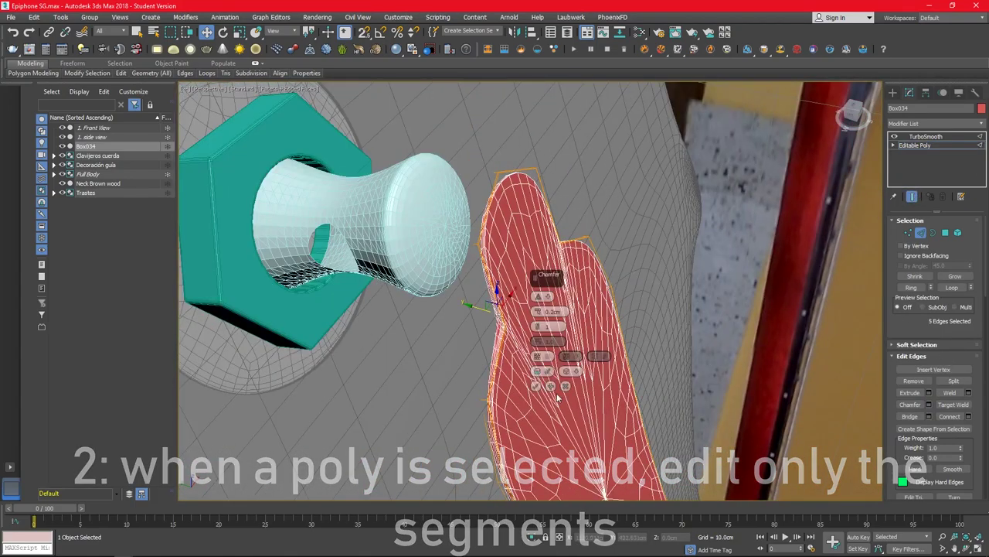
pyautogui.hotkey('shift', 'z')
pyautogui.hotkey('shift', 'z')
pyautogui.hotkey('shift', 'z')
pyautogui.hotkey('shift', 'z')
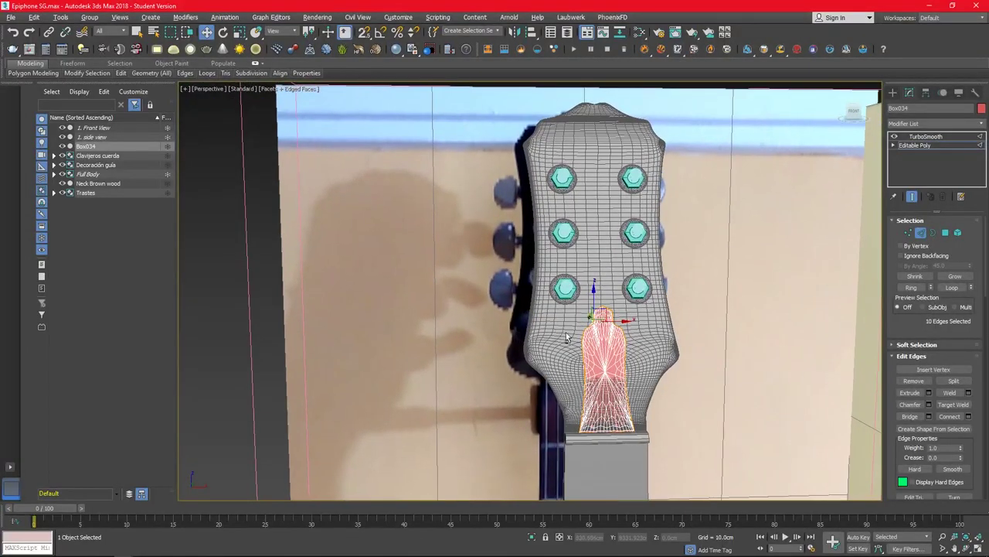
pyautogui.press('1')
# Step: Reselect the cover in the side view and enter Vertex mode on its base mesh
pyautogui.hotkey('shift', 'z')
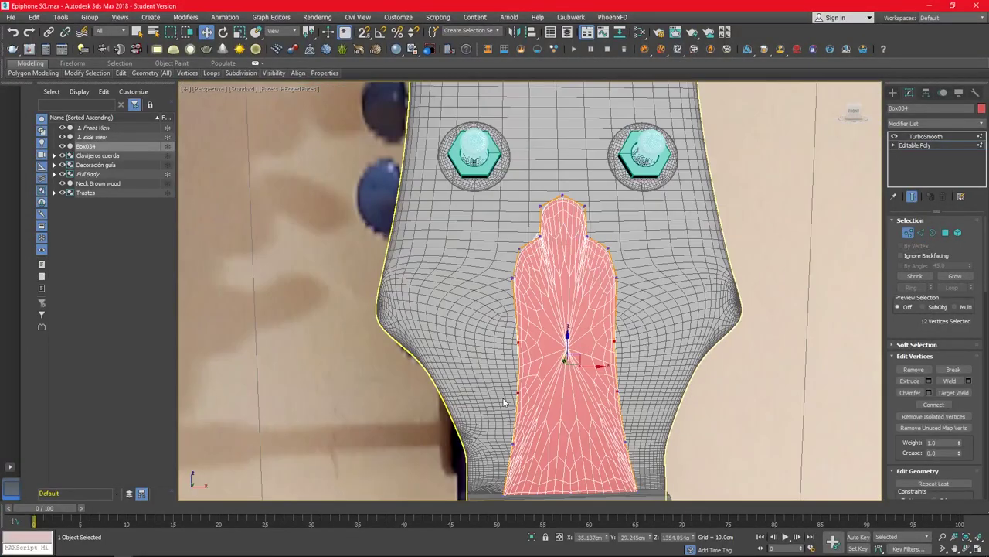
pyautogui.press('r')
pyautogui.hotkey('shift', 'z')
pyautogui.press('1')
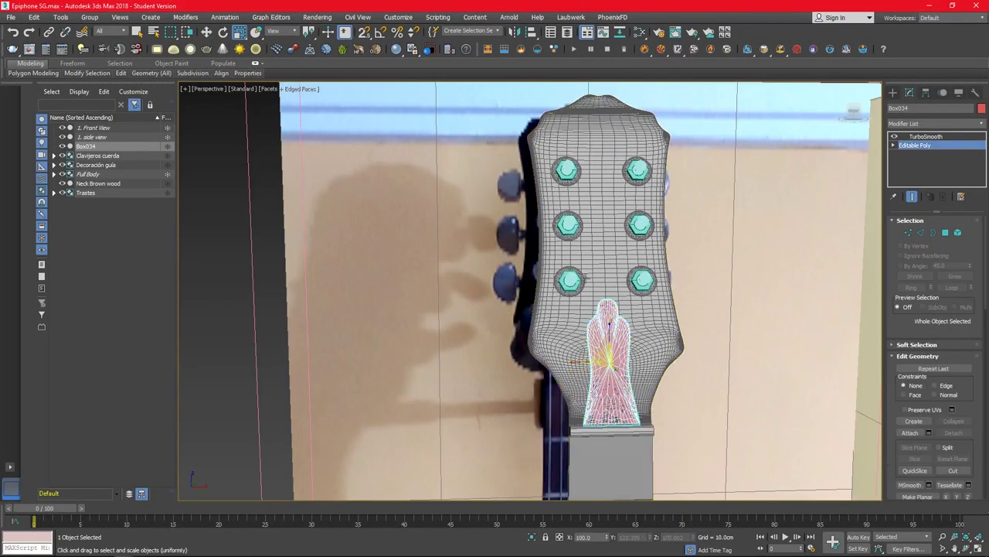
pyautogui.click(238, 352)
pyautogui.press('l')
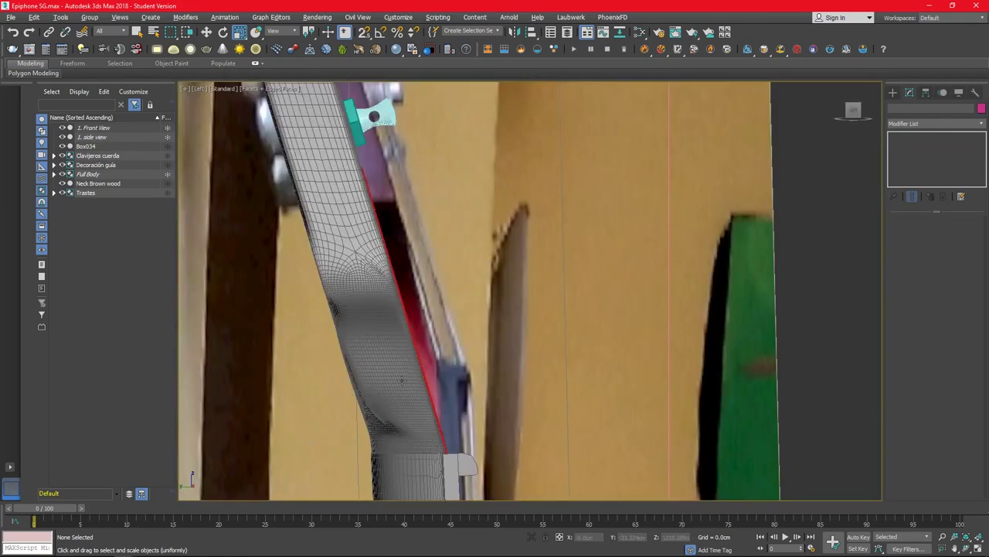
pyautogui.scroll(2, 402, 379)
pyautogui.click(429, 374)
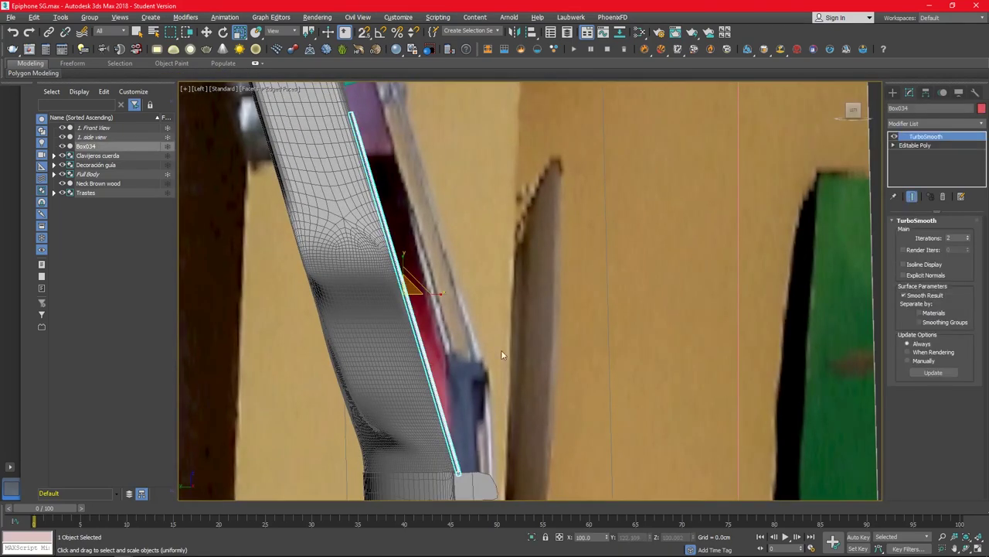
pyautogui.click(920, 145)
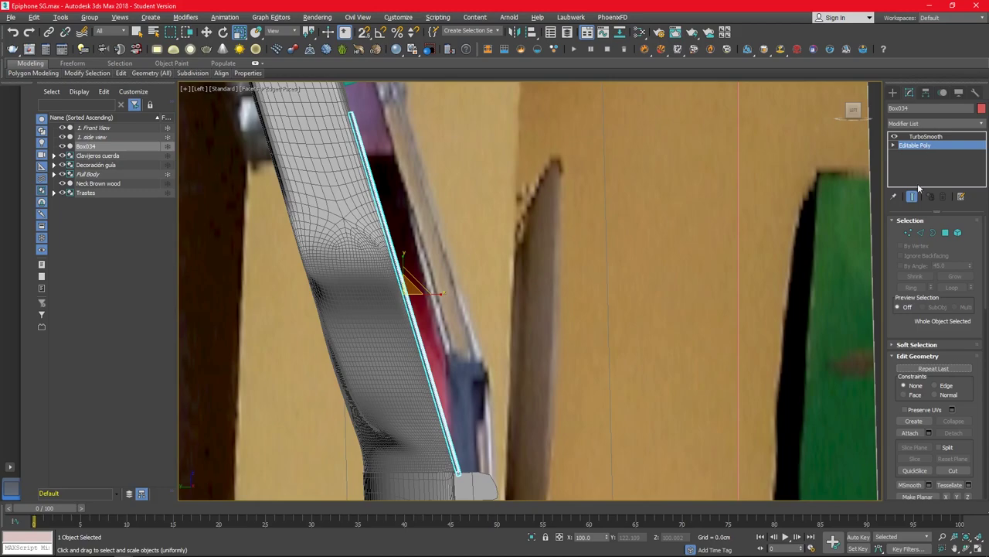
pyautogui.press('1')
pyautogui.hotkey('alt', 'w')
pyautogui.hotkey('alt', 'w')
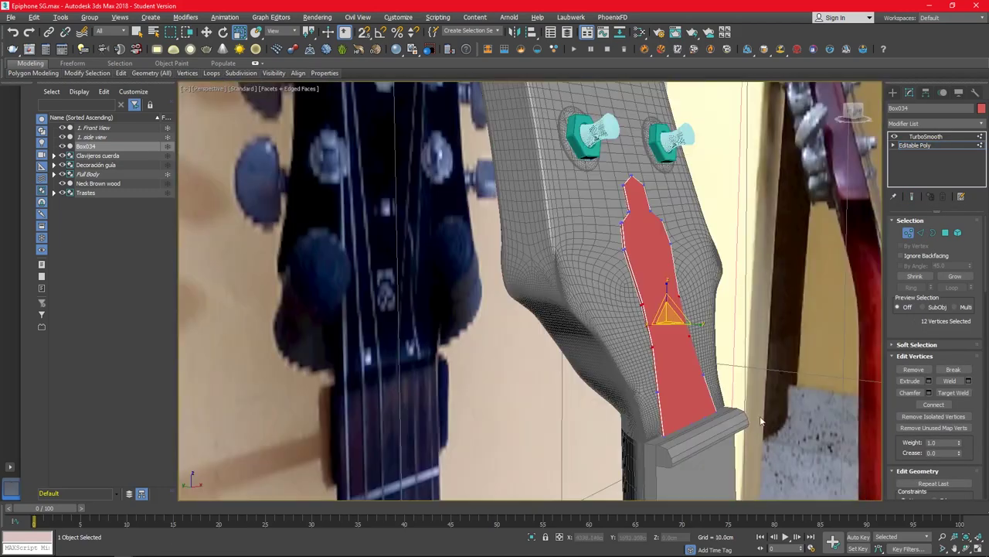
# Step: Pick a pair of edge vertices on the cover and orbit to bring its outline into view
pyautogui.scroll(5, 761, 421)
pyautogui.click(637, 352)
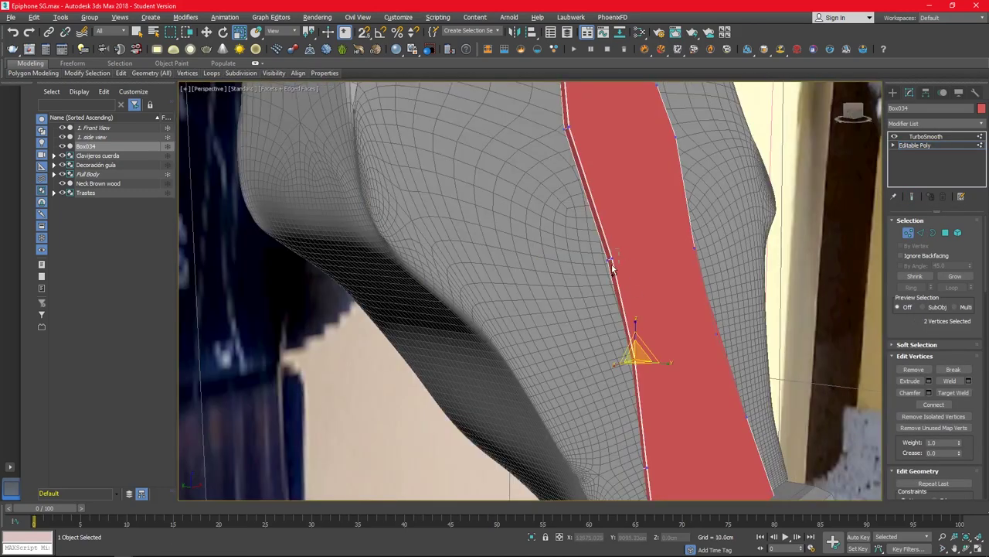
pyautogui.hotkey('ctrl', 'z')
pyautogui.scroll(-3, 612, 268)
pyautogui.moveTo(612, 268)
pyautogui.keyDown('alt'); pyautogui.mouseDown(button='middle')
pyautogui.moveTo(641, 282)
pyautogui.moveTo(632, 249)
pyautogui.mouseUp(button='middle'); pyautogui.keyUp('alt')
pyautogui.scroll(2, 629, 200)
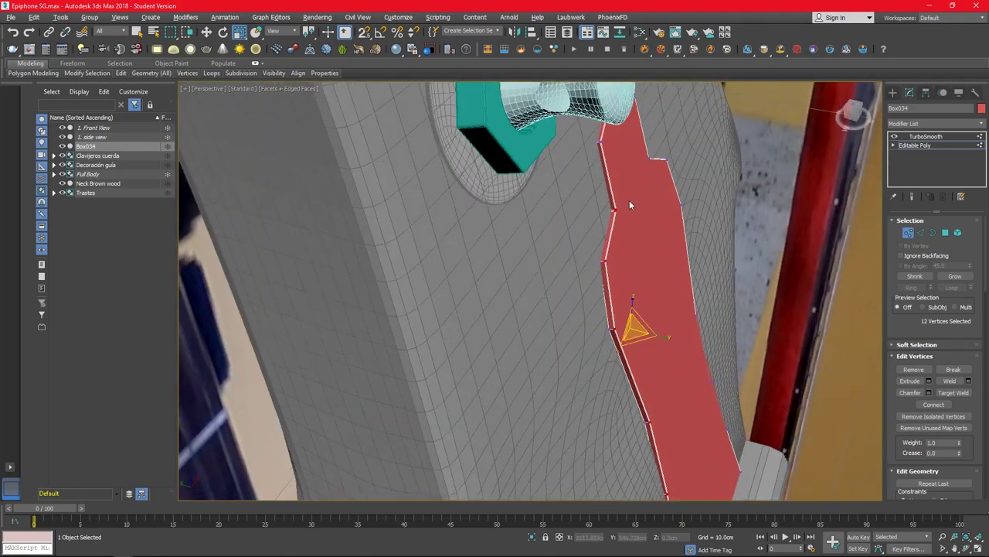
pyautogui.keyDown('alt'); pyautogui.moveTo(629, 200); pyautogui.dragTo(627, 236, button='middle'); pyautogui.keyUp('alt')
pyautogui.keyDown('alt'); pyautogui.moveTo(679, 174); pyautogui.dragTo(578, 176, button='middle'); pyautogui.keyUp('alt')
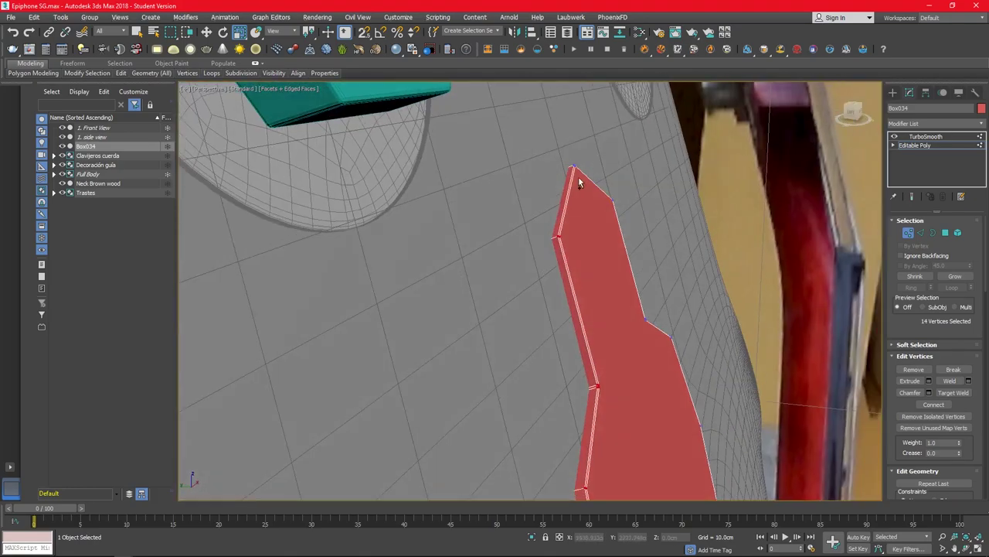
pyautogui.scroll(2, 555, 212)
pyautogui.keyDown('alt'); pyautogui.moveTo(555, 212); pyautogui.dragTo(477, 254, button='middle'); pyautogui.keyUp('alt')
# Step: Add the cover strip's outline vertices to the selection, dropping any stray vertices
pyautogui.keyDown('ctrl'); pyautogui.click(485, 292); pyautogui.keyUp('ctrl')
pyautogui.moveTo(487, 294); pyautogui.dragTo(450, 327, button='middle')
pyautogui.keyDown('ctrl'); pyautogui.moveTo(451, 327); pyautogui.dragTo(468, 360); pyautogui.keyUp('ctrl')
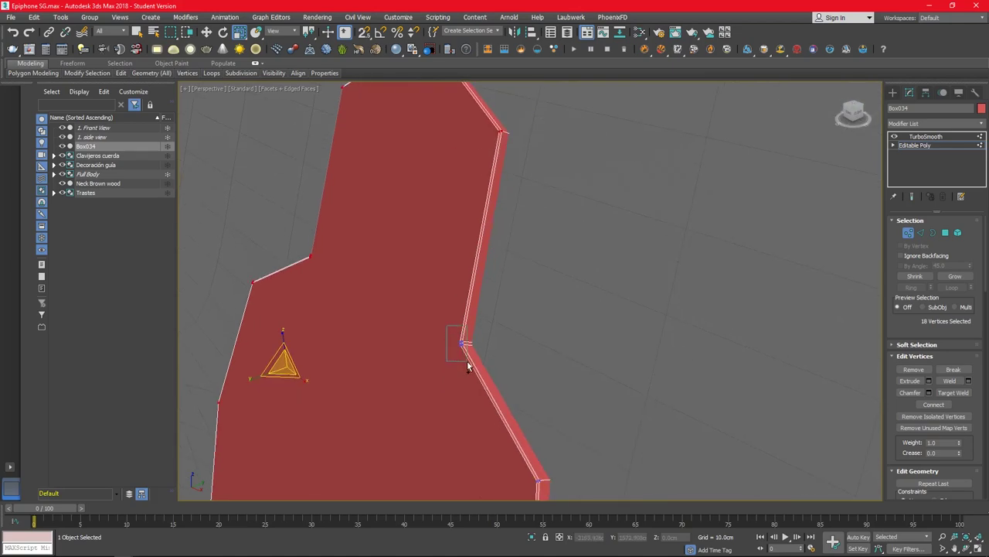
pyautogui.moveTo(469, 360); pyautogui.dragTo(459, 328, button='middle')
pyautogui.keyDown('ctrl'); pyautogui.moveTo(459, 328); pyautogui.dragTo(497, 375); pyautogui.keyUp('ctrl')
pyautogui.moveTo(497, 376)
pyautogui.mouseDown(button='middle')
pyautogui.moveTo(446, 242)
pyautogui.moveTo(519, 117)
pyautogui.moveTo(480, 293)
pyautogui.mouseUp(button='middle')
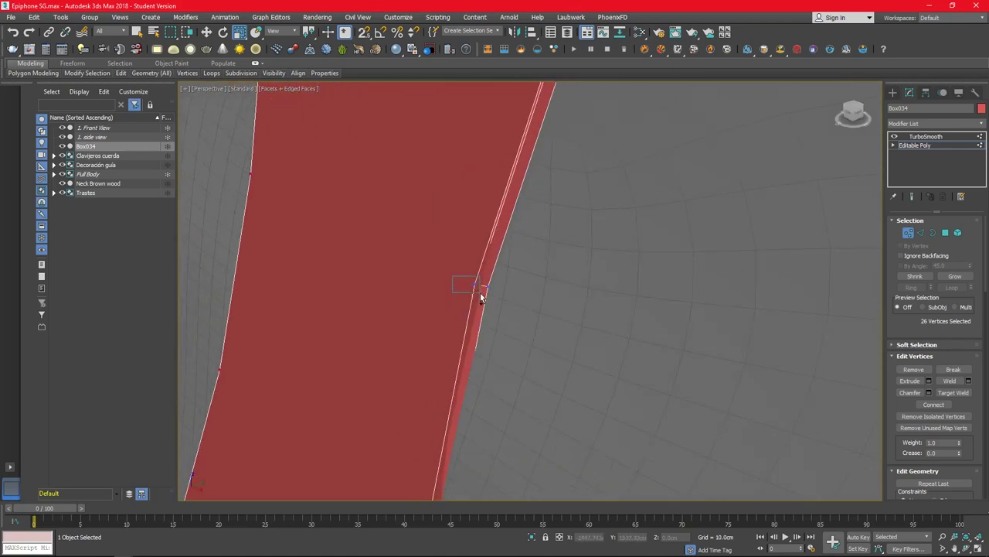
pyautogui.scroll(-3, 435, 400)
pyautogui.scroll(3, 453, 355)
pyautogui.keyDown('ctrl'); pyautogui.moveTo(453, 355); pyautogui.dragTo(438, 288); pyautogui.keyUp('ctrl')
pyautogui.scroll(2, 436, 431)
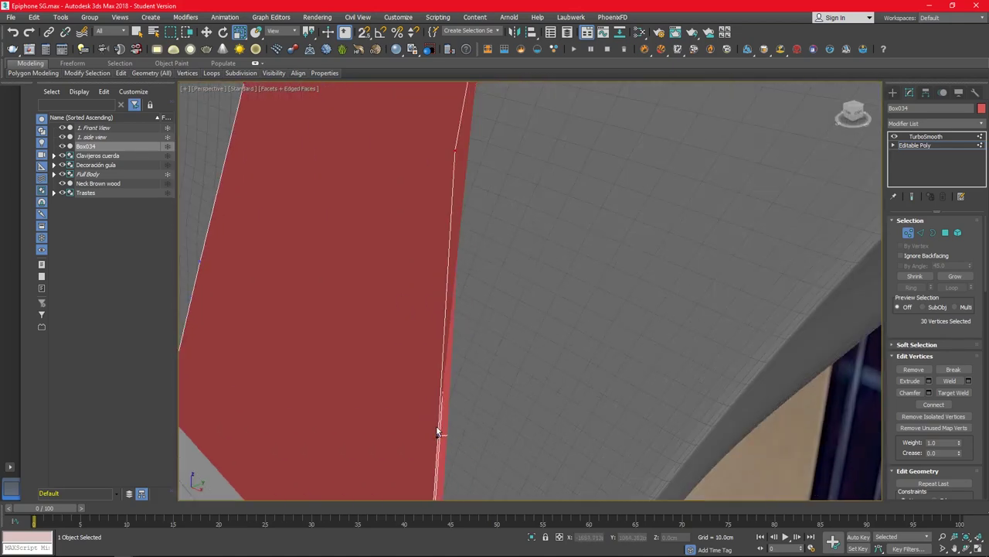
pyautogui.scroll(-2, 424, 456)
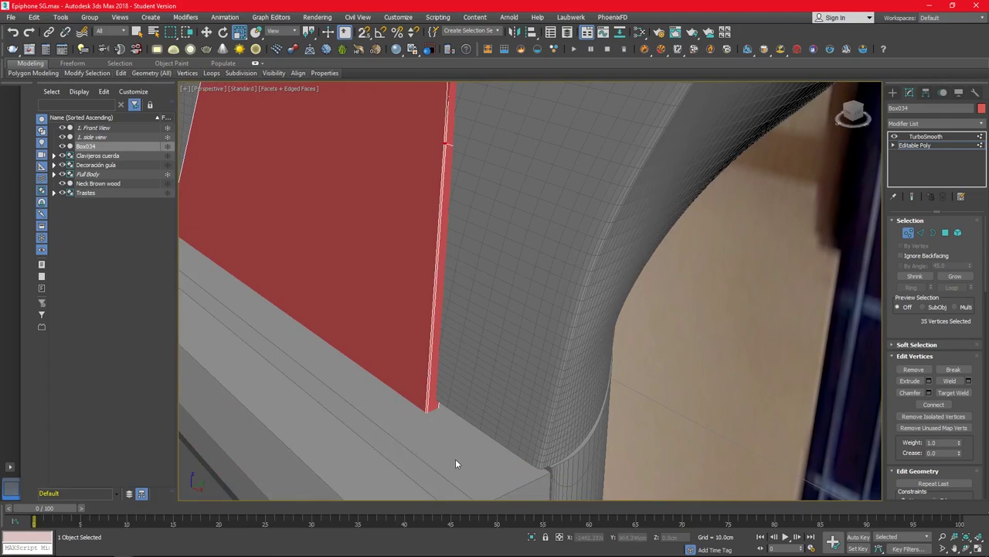
pyautogui.keyDown('alt'); pyautogui.moveTo(456, 463); pyautogui.dragTo(412, 410); pyautogui.keyUp('alt')
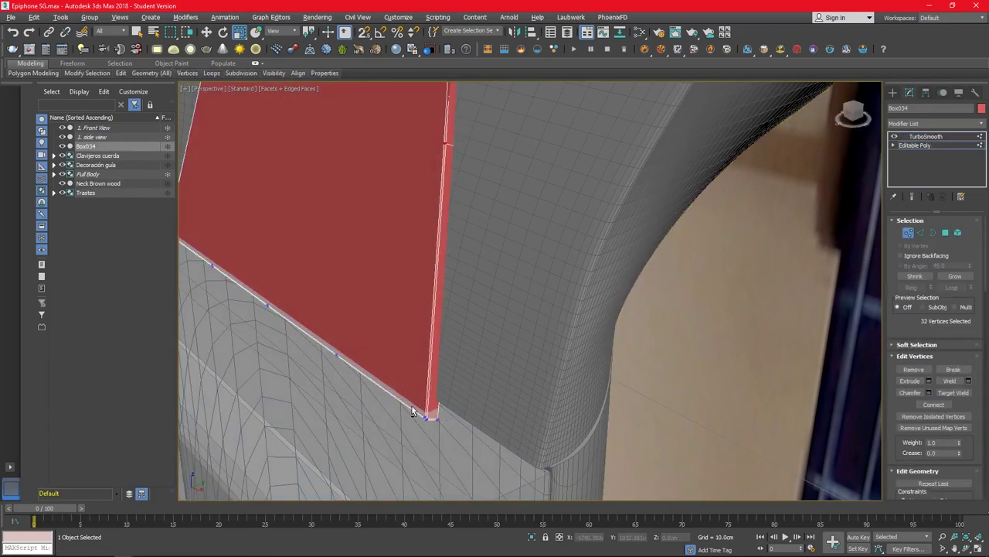
# Step: Orbit along the strip and switch to Move to shift the selected vertices onto the headstock face
pyautogui.moveTo(338, 357)
pyautogui.keyDown('alt'); pyautogui.mouseDown(button='middle')
pyautogui.moveTo(348, 349)
pyautogui.moveTo(317, 296)
pyautogui.mouseUp(button='middle'); pyautogui.keyUp('alt')
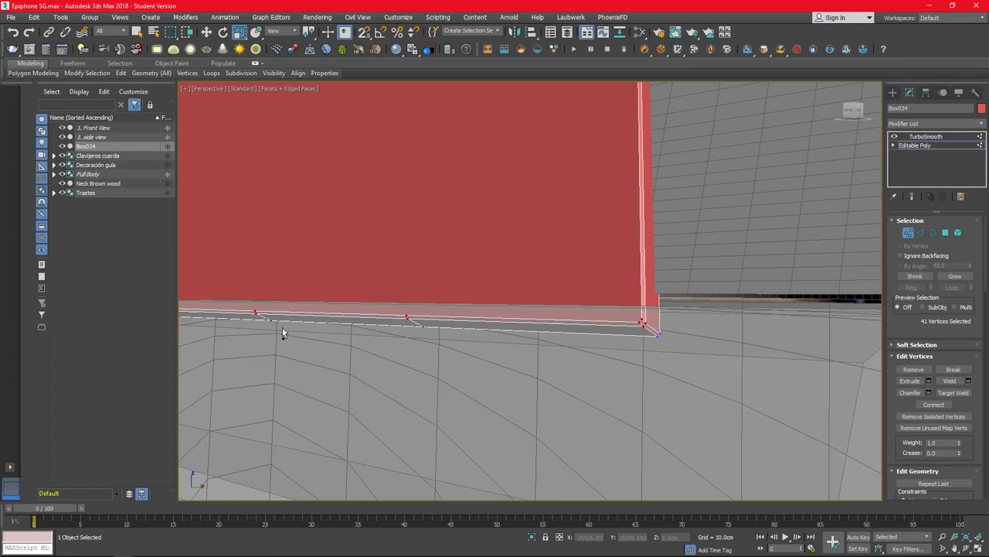
pyautogui.keyDown('alt'); pyautogui.moveTo(282, 332); pyautogui.dragTo(471, 331, button='middle'); pyautogui.keyUp('alt')
pyautogui.moveTo(296, 325)
pyautogui.keyDown('alt'); pyautogui.mouseDown(button='middle')
pyautogui.moveTo(355, 279)
pyautogui.moveTo(500, 228)
pyautogui.moveTo(579, 269)
pyautogui.moveTo(546, 277)
pyautogui.moveTo(619, 270)
pyautogui.moveTo(580, 270)
pyautogui.moveTo(604, 270)
pyautogui.mouseUp(button='middle'); pyautogui.keyUp('alt')
pyautogui.press('w')
pyautogui.scroll(-10, 605, 270)
# Step: Leave vertex editing and deselect the Box034 truss rod cover in the viewport
pyautogui.press('1')
pyautogui.press('1')
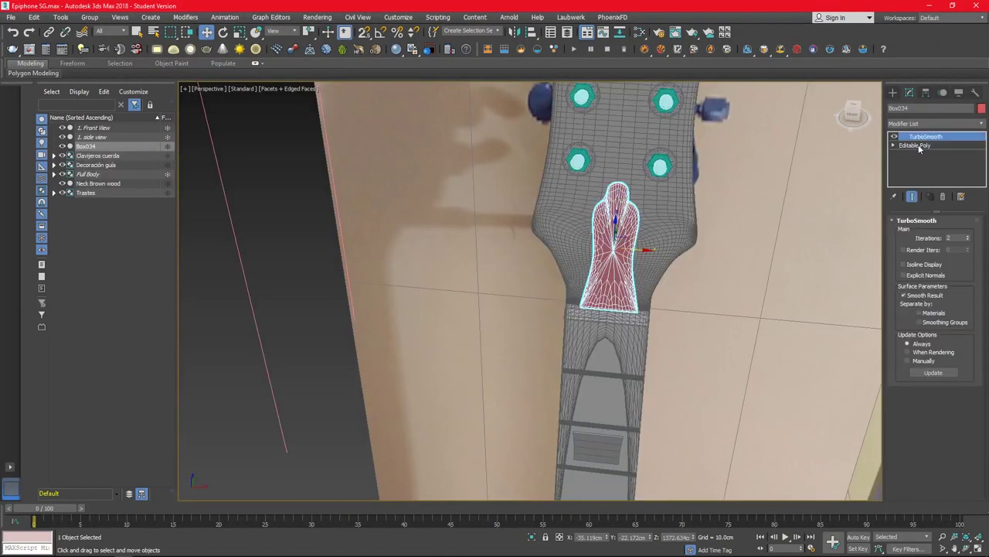
pyautogui.moveTo(564, 333)
pyautogui.keyDown('alt'); pyautogui.mouseDown(button='middle')
pyautogui.moveTo(568, 285)
pyautogui.moveTo(605, 265)
pyautogui.moveTo(605, 209)
pyautogui.moveTo(729, 320)
pyautogui.mouseUp(button='middle'); pyautogui.keyUp('alt')
pyautogui.press('1')
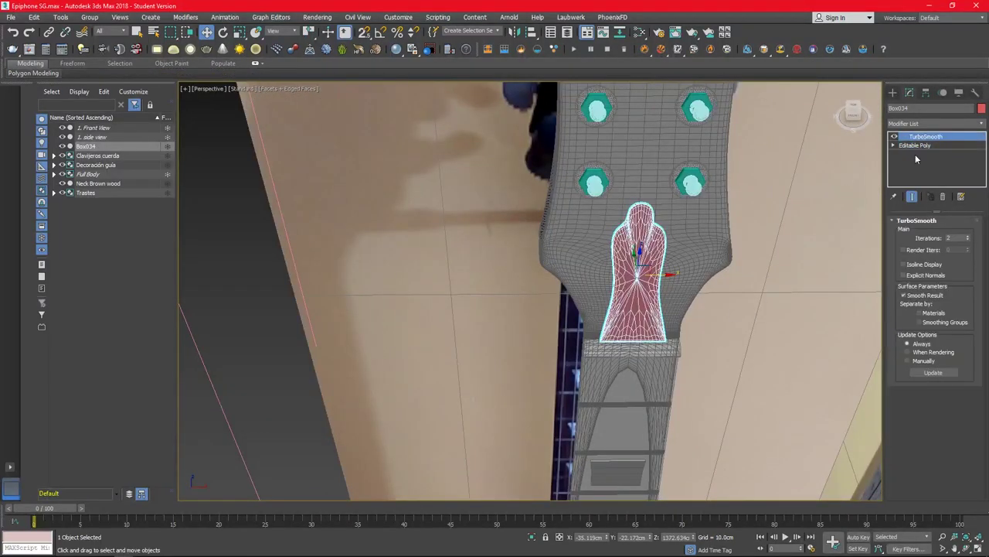
pyautogui.click(734, 324)
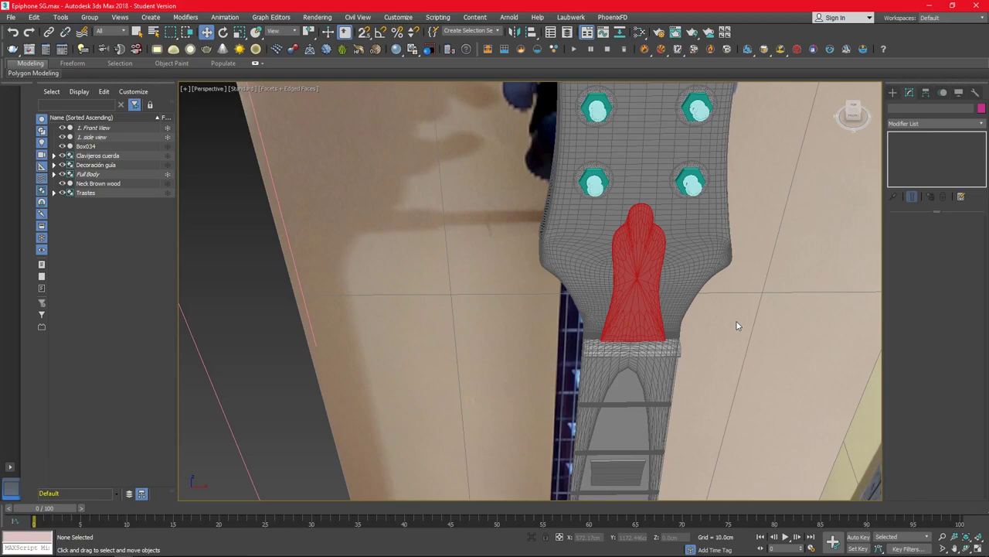
pyautogui.scroll(-10, 734, 340)
pyautogui.scroll(8, 732, 362)
# Step: Select the Full Body group, hide edged faces, and open the Microphones and Microphone groups
pyautogui.doubleClick(87, 174)
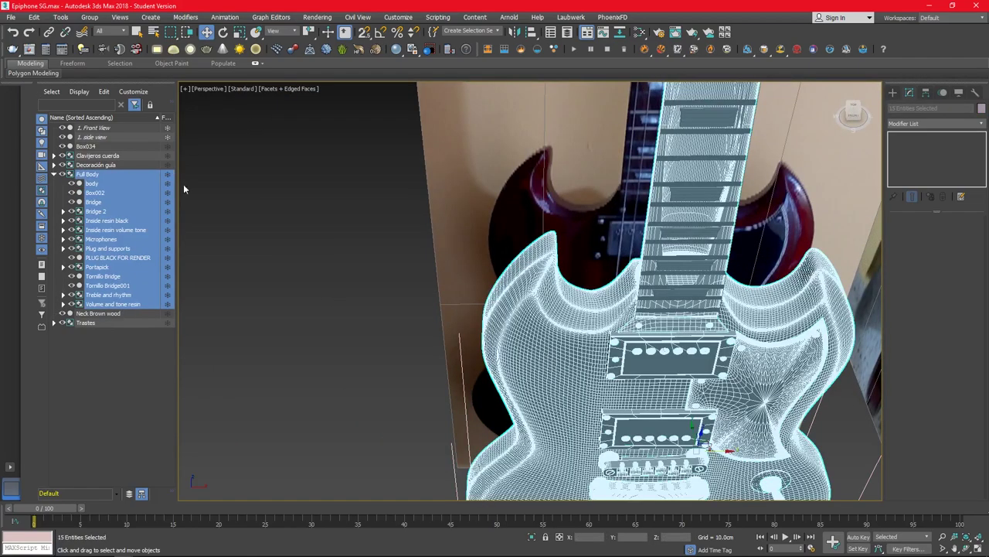
pyautogui.press('F4')
pyautogui.click(645, 352)
pyautogui.click(90, 17)
pyautogui.click(104, 47)
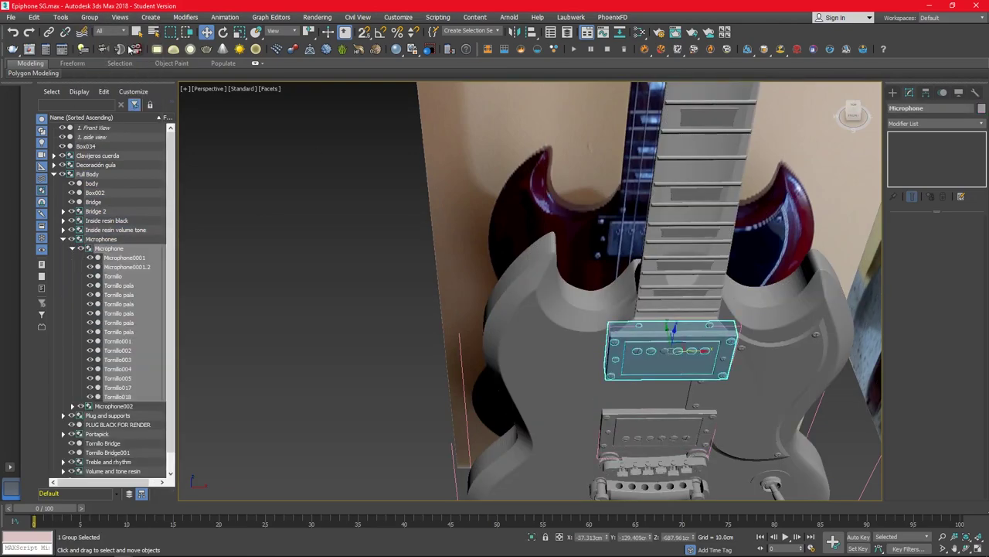
pyautogui.click(90, 17)
pyautogui.click(105, 60)
# Step: Clone pickup screw Tornillo005 as a copy, Tornillo019, beside the truss rod cover
pyautogui.click(617, 347)
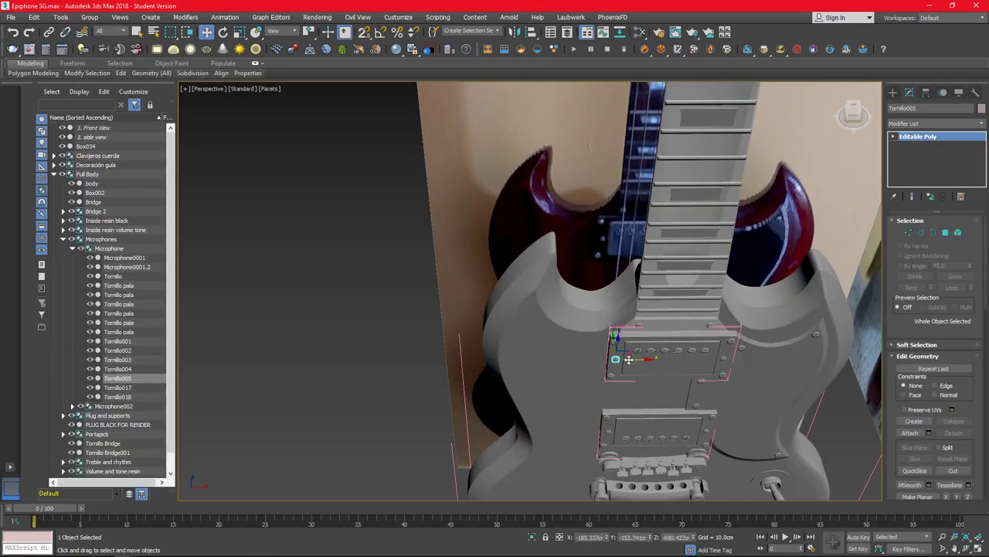
pyautogui.keyDown('shift'); pyautogui.moveTo(628, 359); pyautogui.dragTo(301, 360); pyautogui.keyUp('shift')
pyautogui.click(493, 327)
pyautogui.keyDown('alt'); pyautogui.moveTo(490, 327); pyautogui.dragTo(374, 367, button='middle'); pyautogui.keyUp('alt')
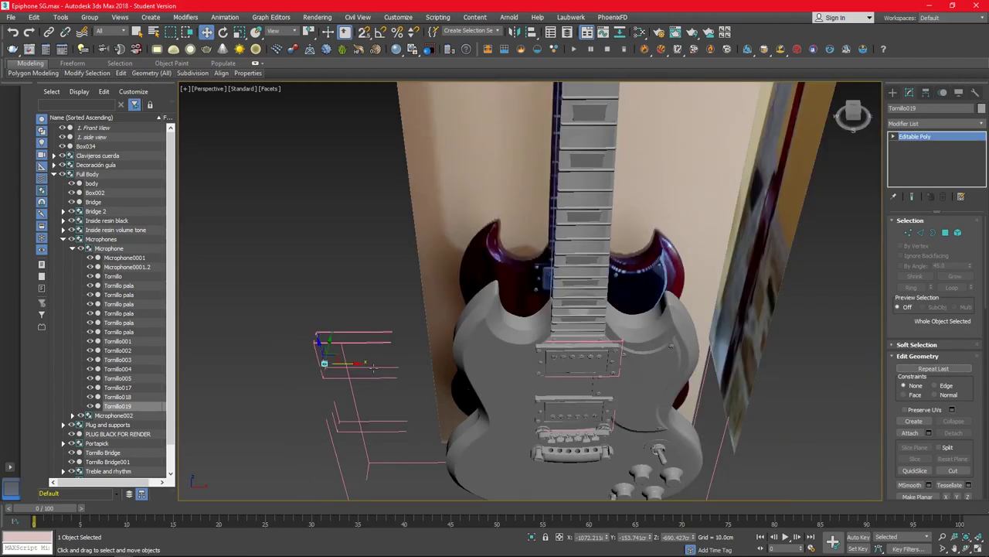
pyautogui.scroll(-8, 409, 249)
# Step: In Front view, make a second screw copy, Tornillo020, on the cover's right corner
pyautogui.press('f')
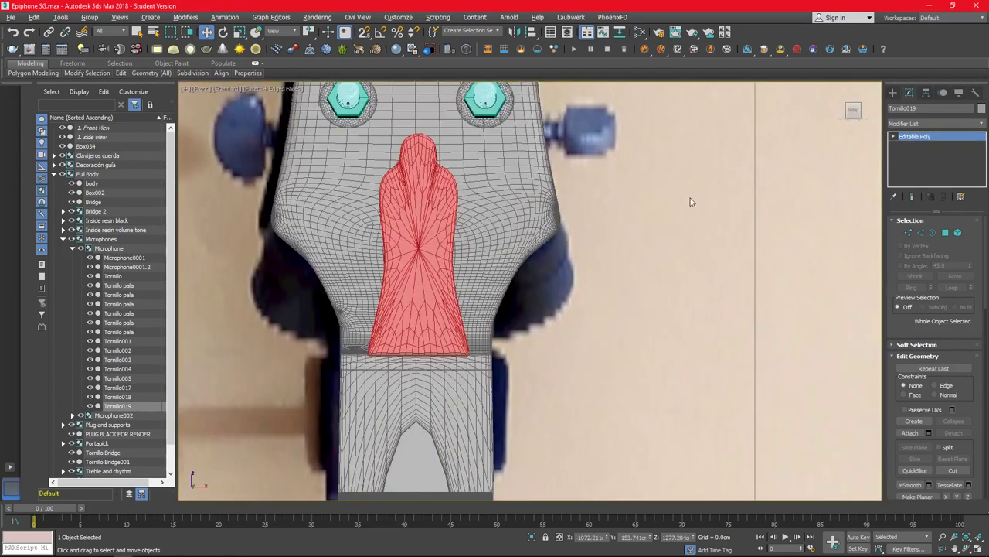
pyautogui.scroll(-5, 554, 219)
pyautogui.scroll(6, 554, 218)
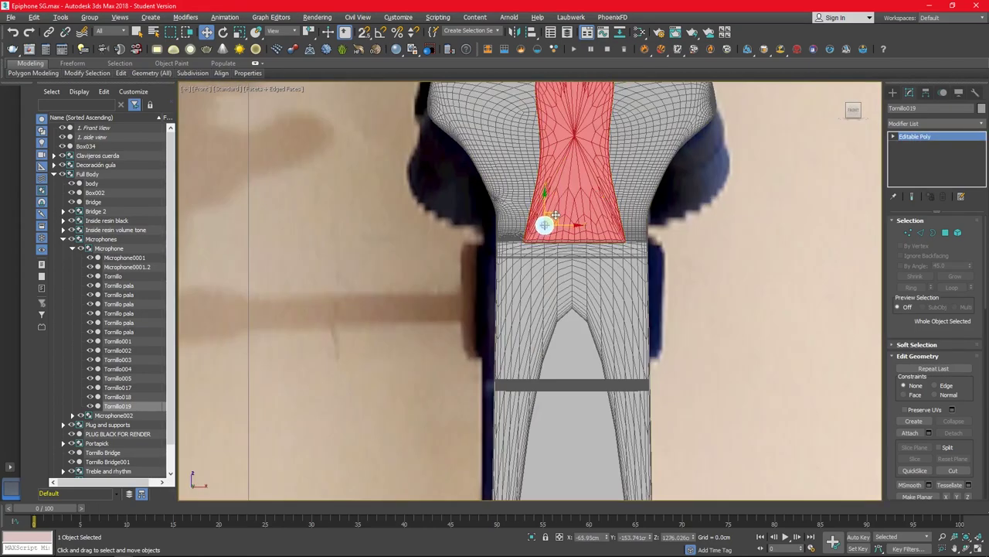
pyautogui.scroll(2, 541, 228)
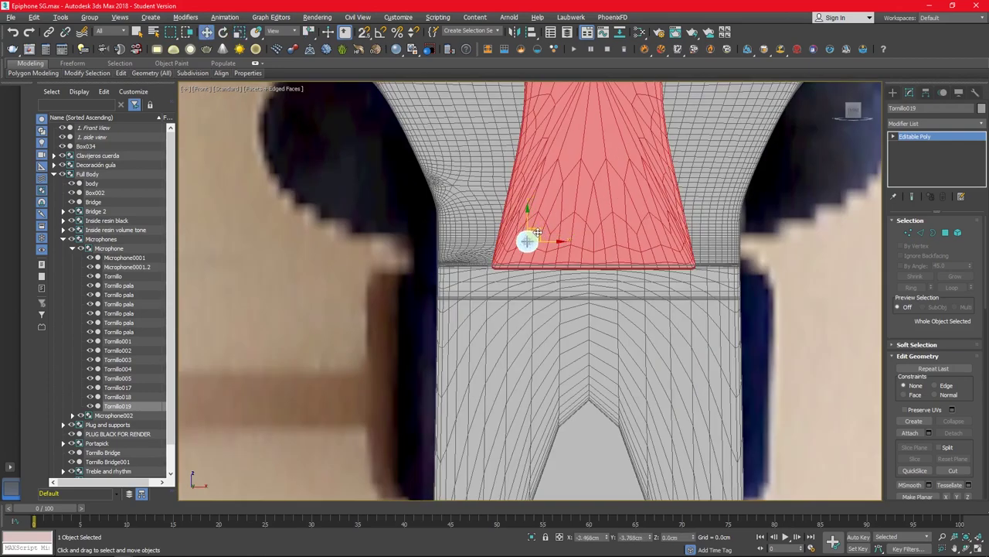
pyautogui.keyDown('shift'); pyautogui.moveTo(528, 240); pyautogui.dragTo(660, 241); pyautogui.keyUp('shift')
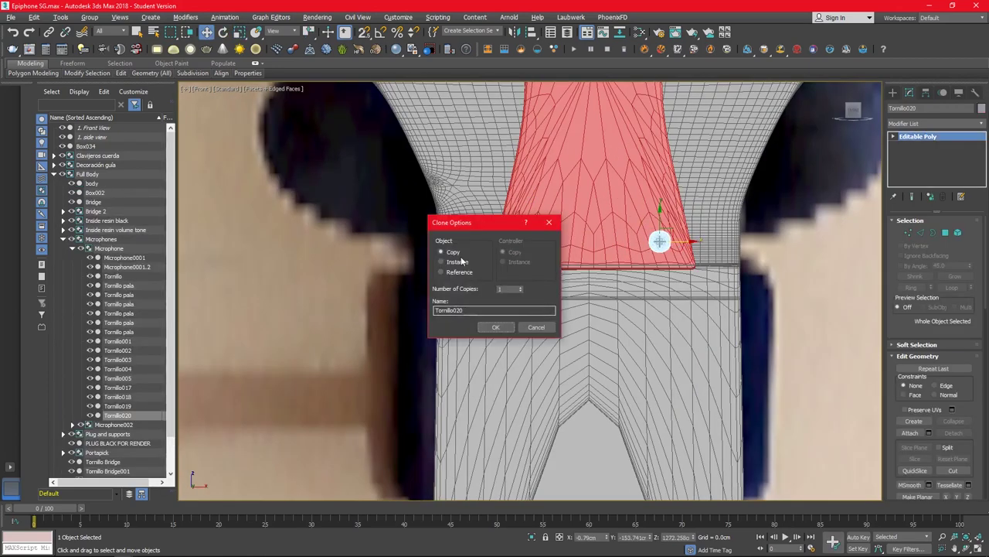
pyautogui.click(495, 327)
pyautogui.scroll(-4, 579, 196)
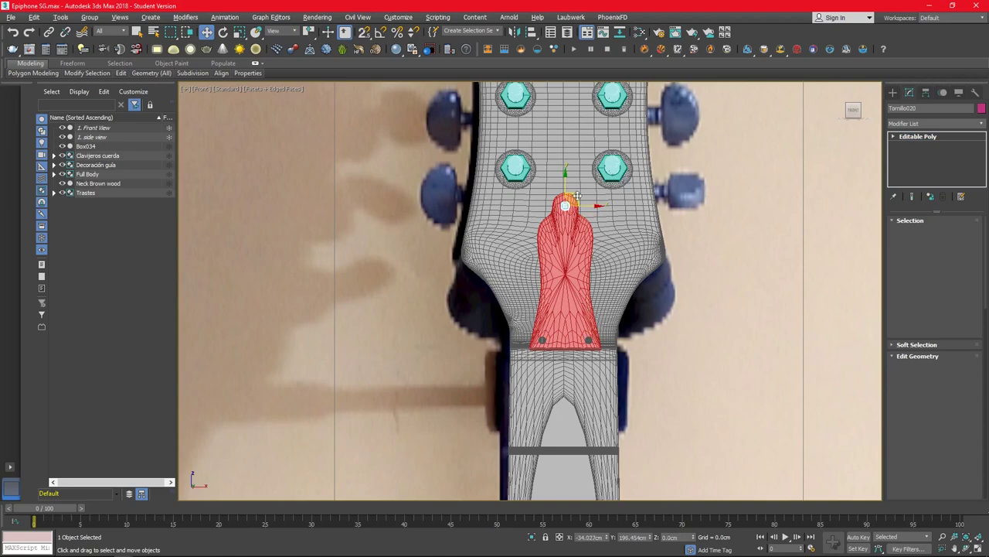
# Step: Add a third screw copy, then move the screws onto the headstock and rotate them 14.19° in the side view
pyautogui.keyDown('shift'); pyautogui.moveTo(577, 196); pyautogui.dragTo(580, 203); pyautogui.keyUp('shift')
pyautogui.press('Return')
pyautogui.hotkey('alt', 'w')
pyautogui.hotkey('alt', 'w')
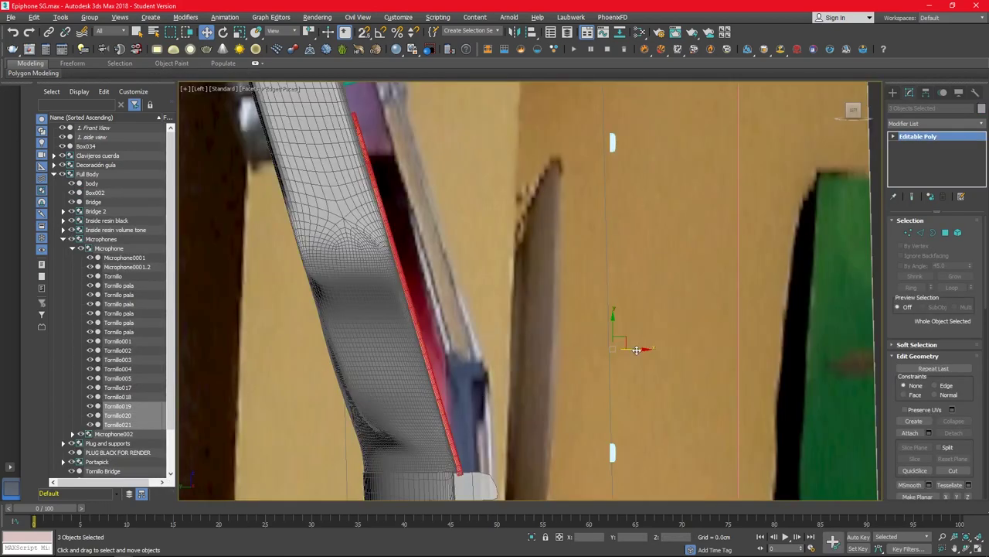
pyautogui.moveTo(636, 351); pyautogui.dragTo(435, 326)
pyautogui.press('e')
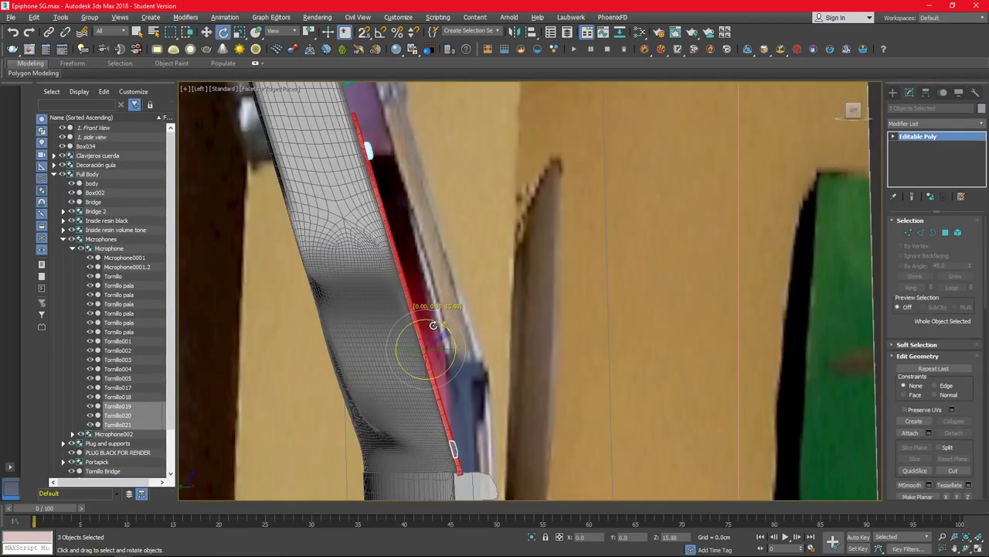
pyautogui.scroll(1, 437, 329)
pyautogui.scroll(1, 456, 336)
pyautogui.scroll(1, 475, 345)
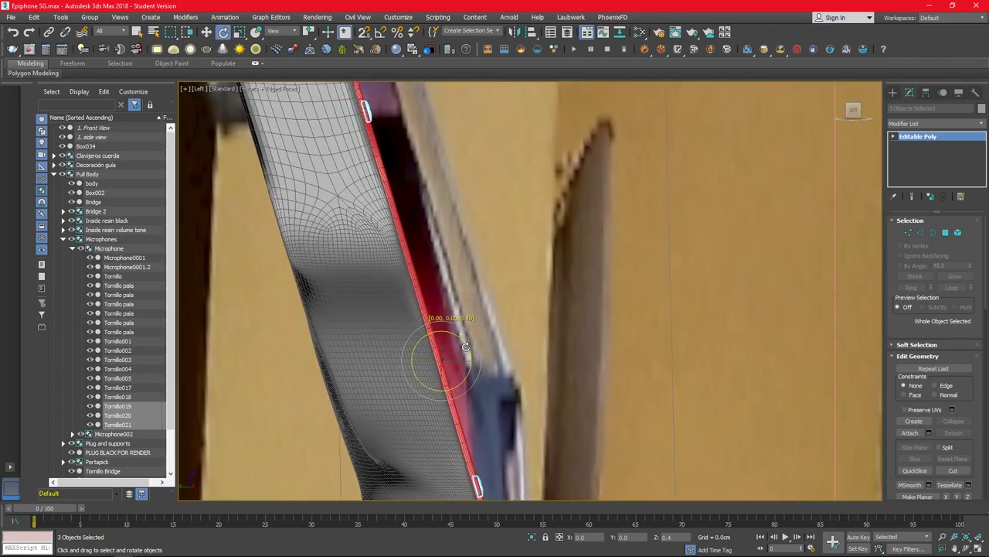
# Step: Return to the maximized Perspective view, select the Microphone group, and clear the selection
pyautogui.press('w')
pyautogui.hotkey('alt', 'w')
pyautogui.rightClick(618, 387)
pyautogui.hotkey('alt', 'w')
pyautogui.scroll(4, 449, 197)
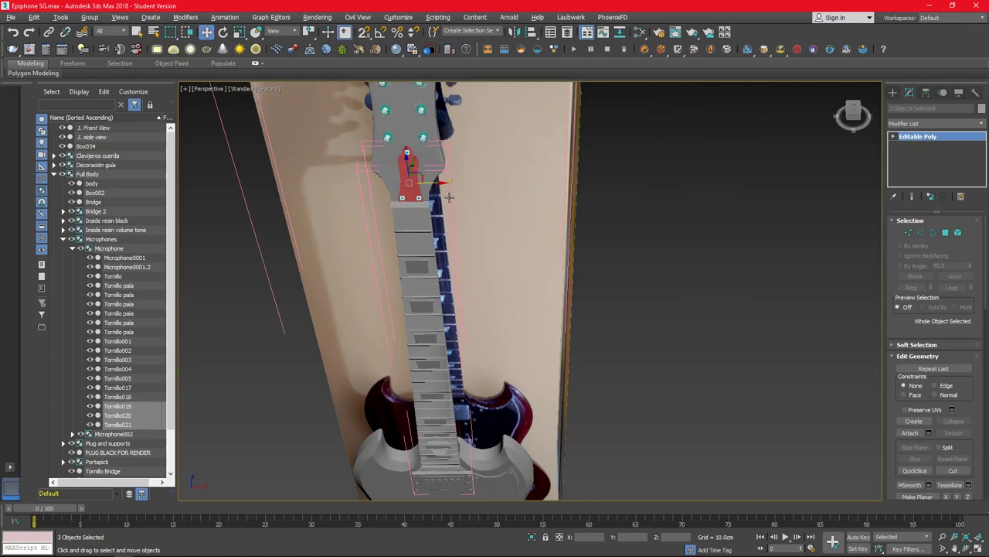
pyautogui.press('pageup')
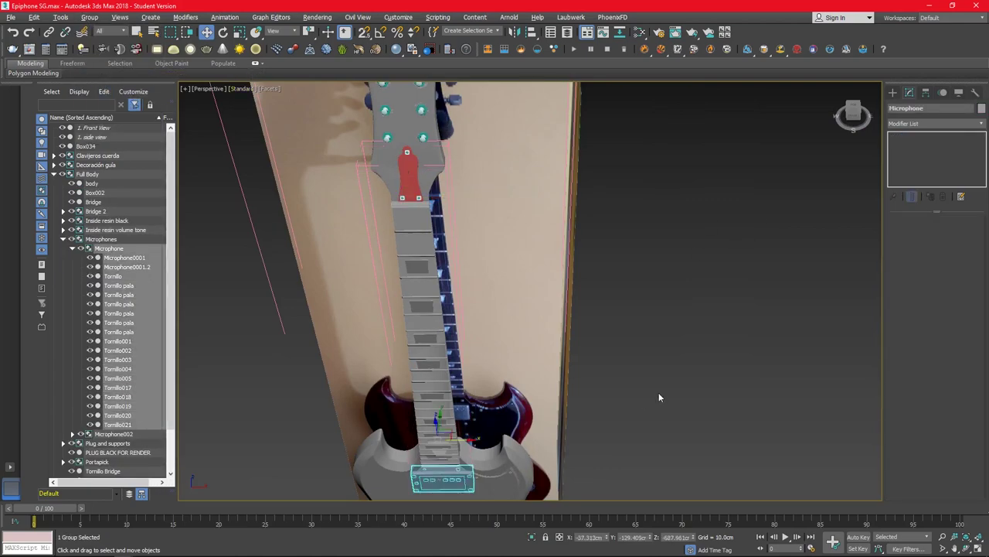
pyautogui.click(670, 242)
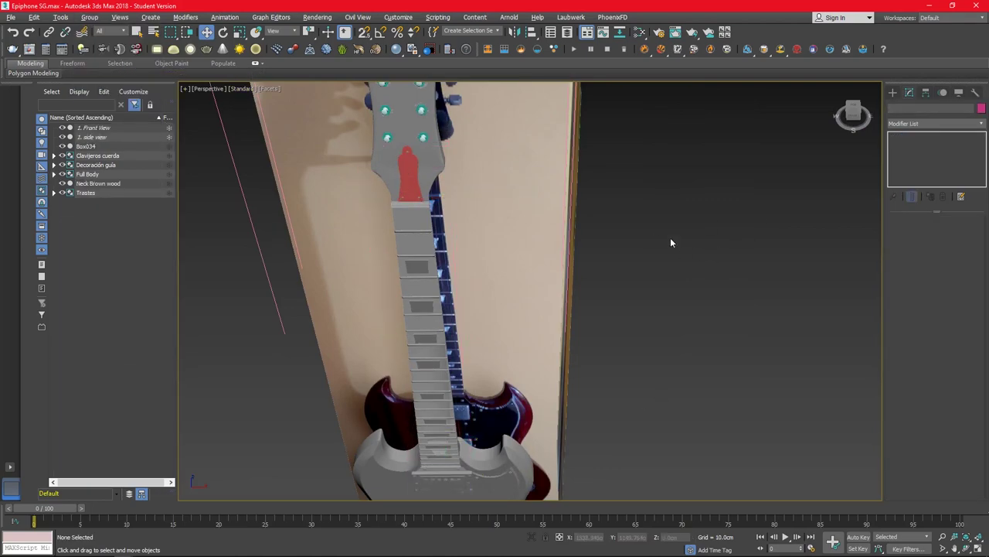
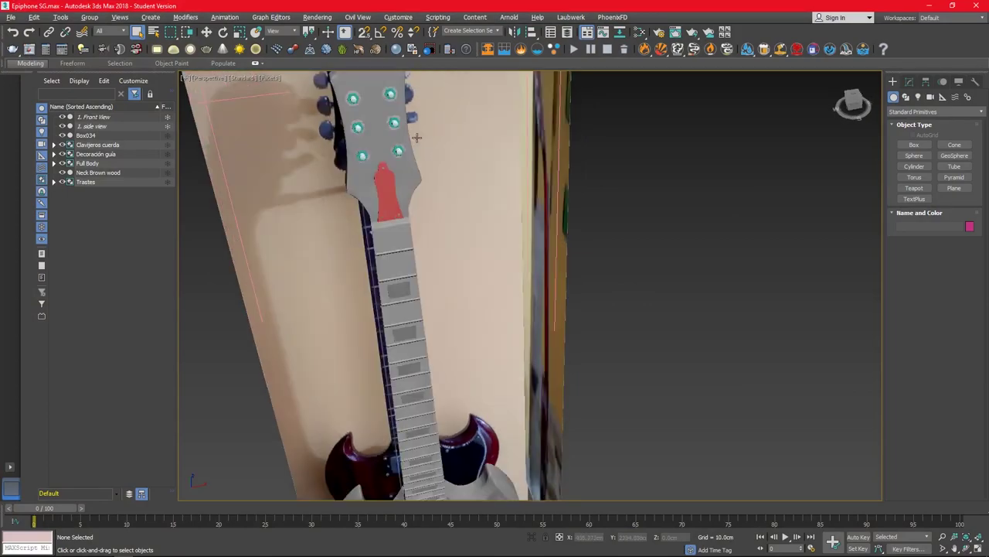
# Step: Draw a cylinder over the right tuning peg and shorten its height to about 55.8cm
pyautogui.hotkey('alt', 'w')
pyautogui.hotkey('alt', 'w')
pyautogui.click(621, 152)
pyautogui.scroll(5, 621, 152)
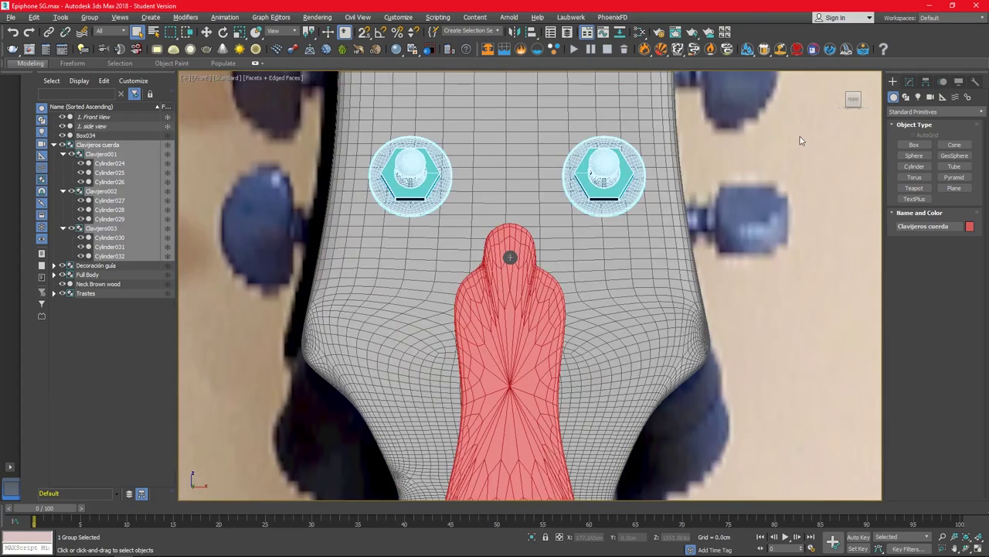
pyautogui.click(914, 167)
pyautogui.moveTo(603, 171); pyautogui.dragTo(648, 170)
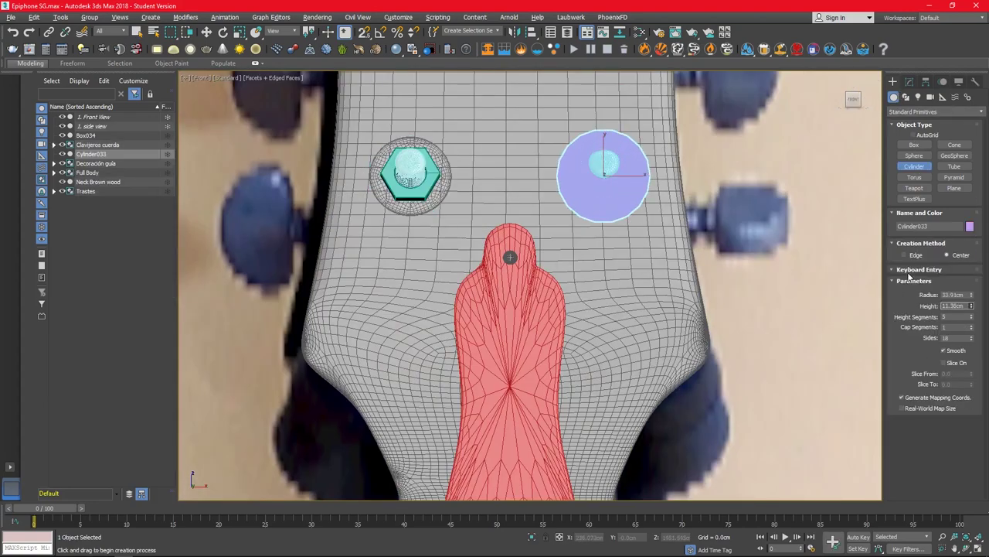
pyautogui.press('p')
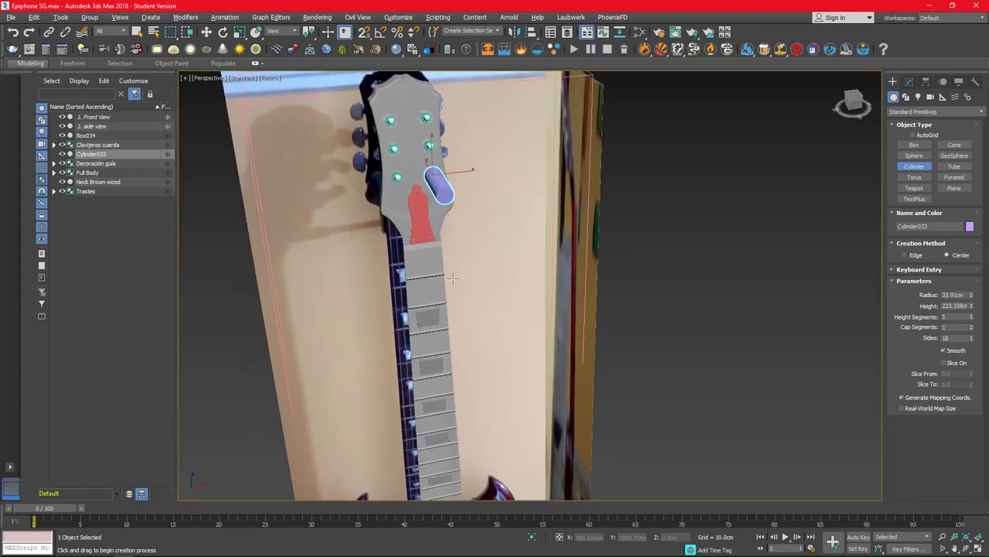
pyautogui.keyDown('alt'); pyautogui.moveTo(875, 443); pyautogui.dragTo(484, 239, button='middle'); pyautogui.keyUp('alt')
pyautogui.press('w')
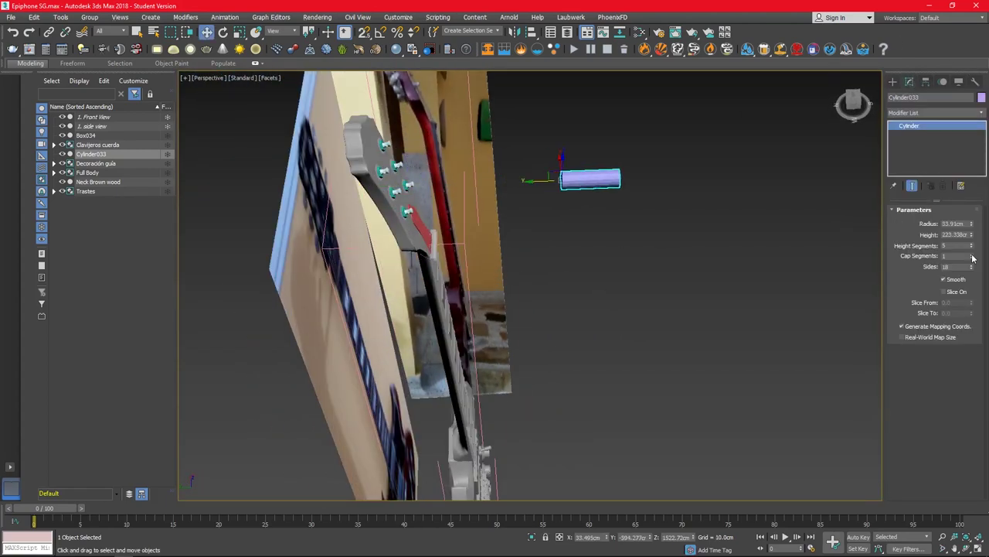
pyautogui.moveTo(972, 235); pyautogui.dragTo(972, 265)
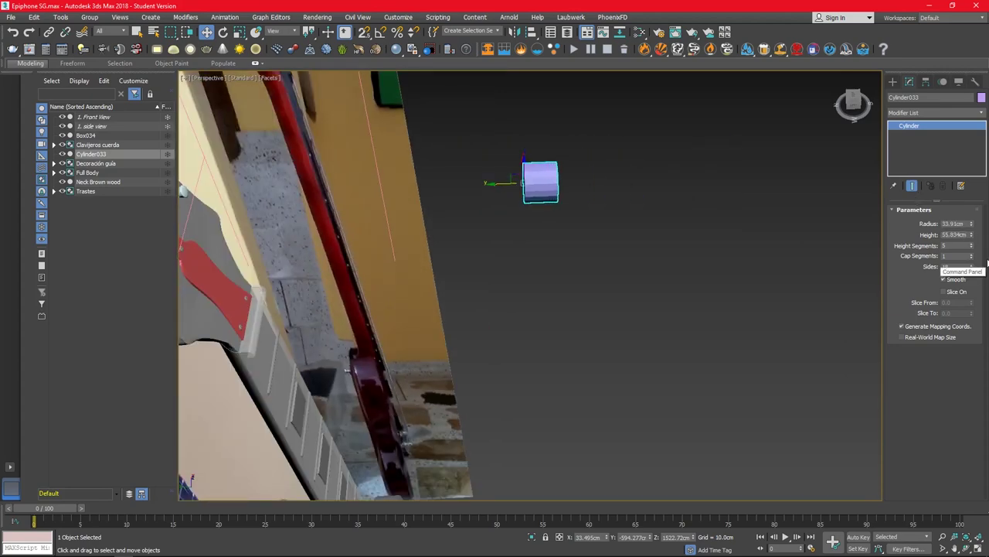
# Step: Reduce the cylinder to 2 height segments and 8 sides
pyautogui.press('z')
pyautogui.press('F4')
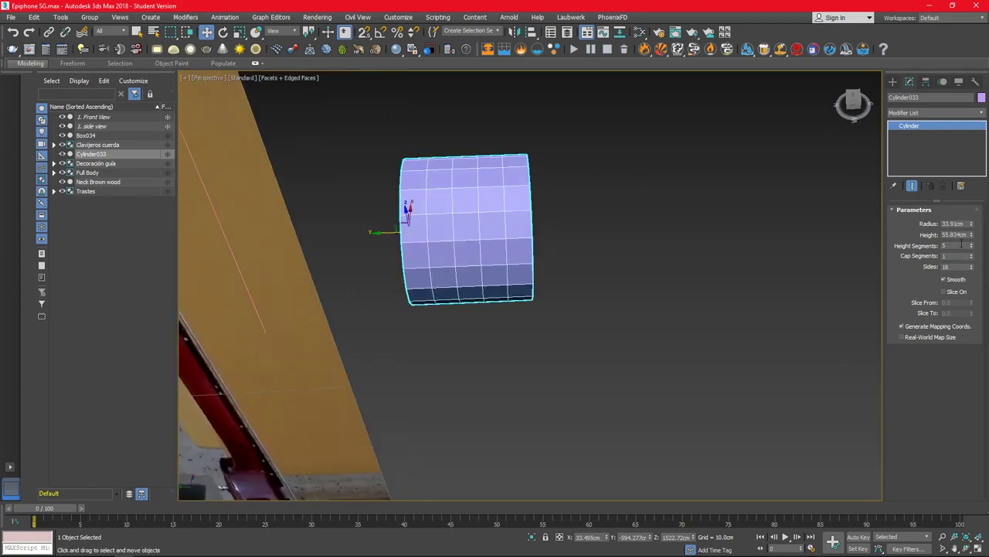
pyautogui.moveTo(973, 246); pyautogui.dragTo(572, 255)
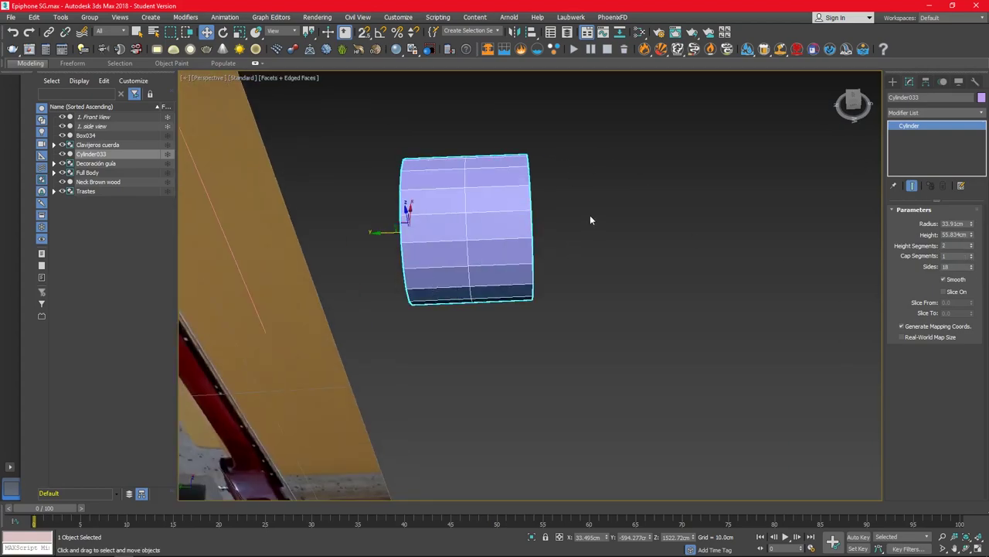
pyautogui.moveTo(971, 265); pyautogui.dragTo(971, 302)
pyautogui.moveTo(541, 231)
pyautogui.keyDown('alt'); pyautogui.mouseDown(button='middle')
pyautogui.moveTo(467, 190)
pyautogui.moveTo(509, 200)
pyautogui.moveTo(450, 113)
pyautogui.moveTo(675, 216)
pyautogui.mouseUp(button='middle'); pyautogui.keyUp('alt')
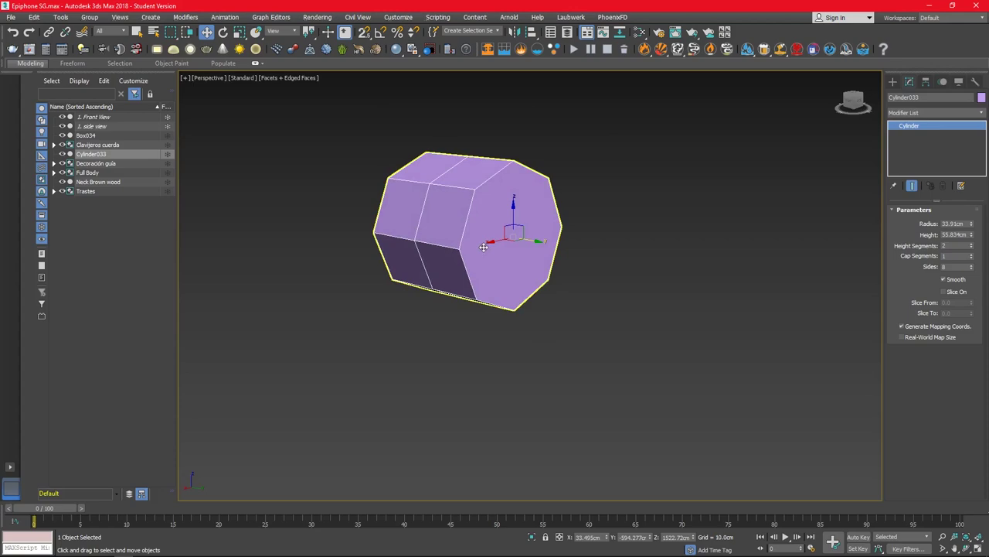
pyautogui.moveTo(484, 247)
pyautogui.keyDown('alt'); pyautogui.mouseDown(button='middle')
pyautogui.moveTo(464, 259)
pyautogui.moveTo(469, 270)
pyautogui.moveTo(447, 257)
pyautogui.mouseUp(button='middle'); pyautogui.keyUp('alt')
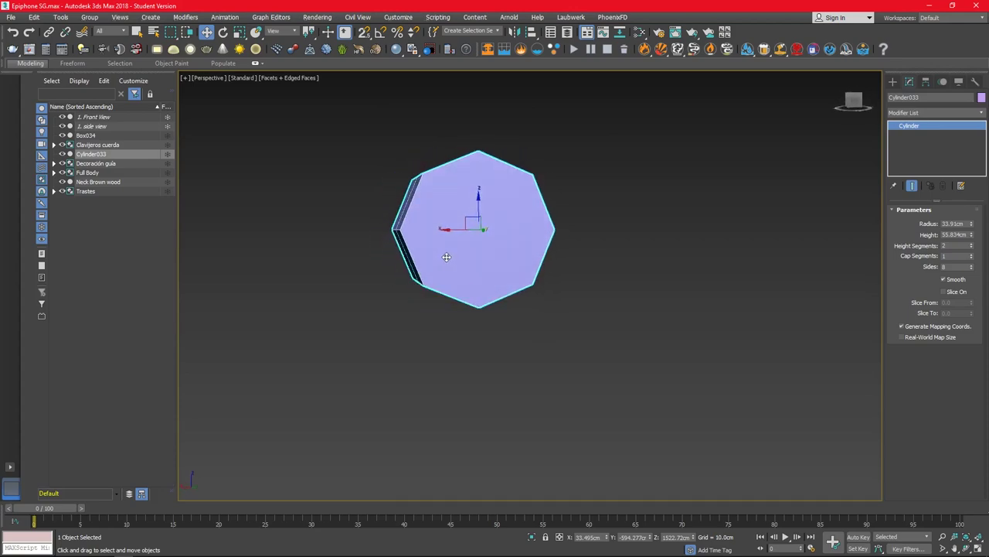
# Step: With Angle Snap on, rotate the octagon 22.5° so a flat edge faces up
pyautogui.press('e')
pyautogui.press('a')
pyautogui.moveTo(460, 255); pyautogui.dragTo(705, 361)
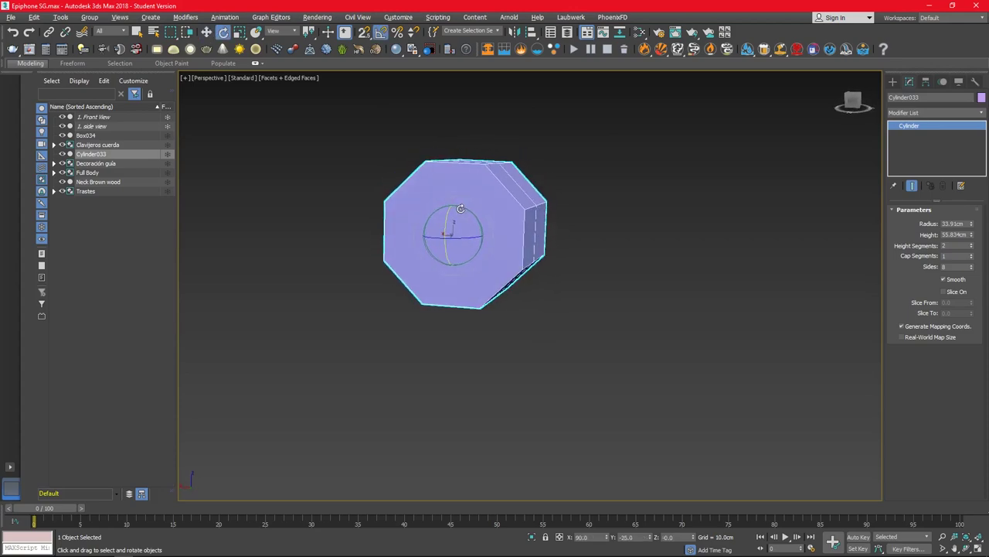
pyautogui.hotkey('alt', 'w')
pyautogui.hotkey('alt', 'w')
pyautogui.moveTo(632, 162); pyautogui.dragTo(655, 161)
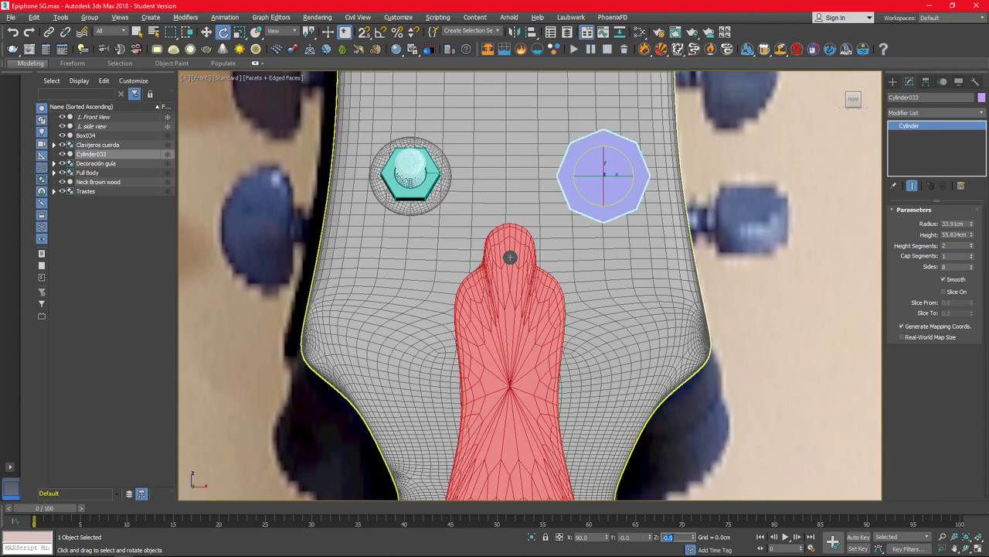
pyautogui.moveTo(675, 535); pyautogui.dragTo(673, 533)
pyautogui.press('Return')
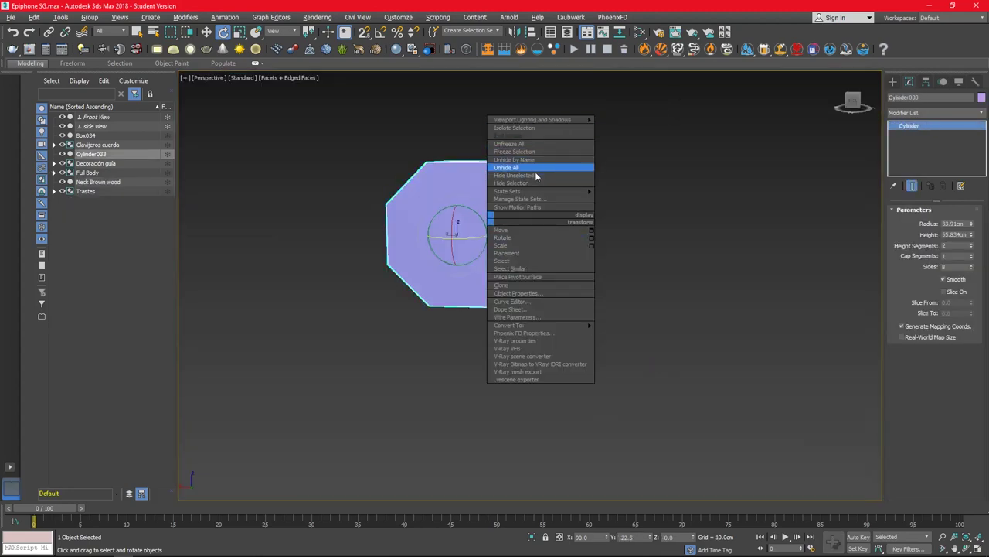
# Step: Isolate the cylinder, add an Edit Poly modifier, and pull its top vertices upward
pyautogui.click(536, 168)
pyautogui.keyDown('alt'); pyautogui.moveTo(516, 229); pyautogui.dragTo(507, 225, button='middle'); pyautogui.keyUp('alt')
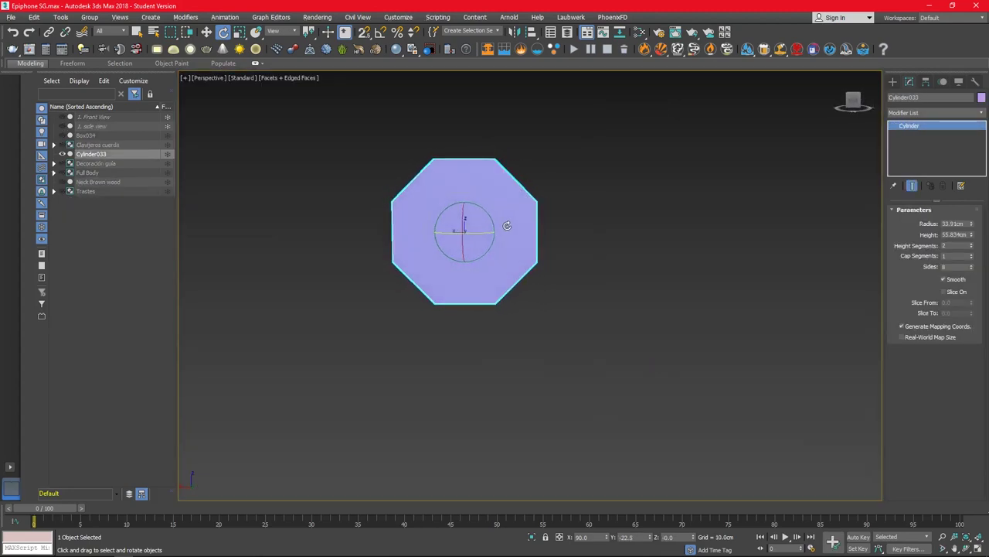
pyautogui.rightClick(512, 204)
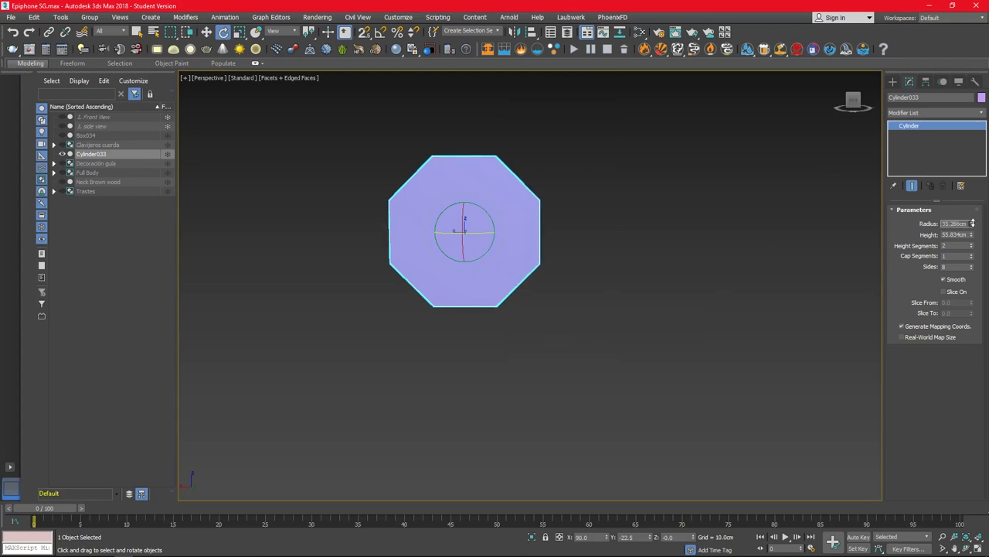
pyautogui.rightClick(507, 203)
pyautogui.click(982, 112)
pyautogui.write('edit')
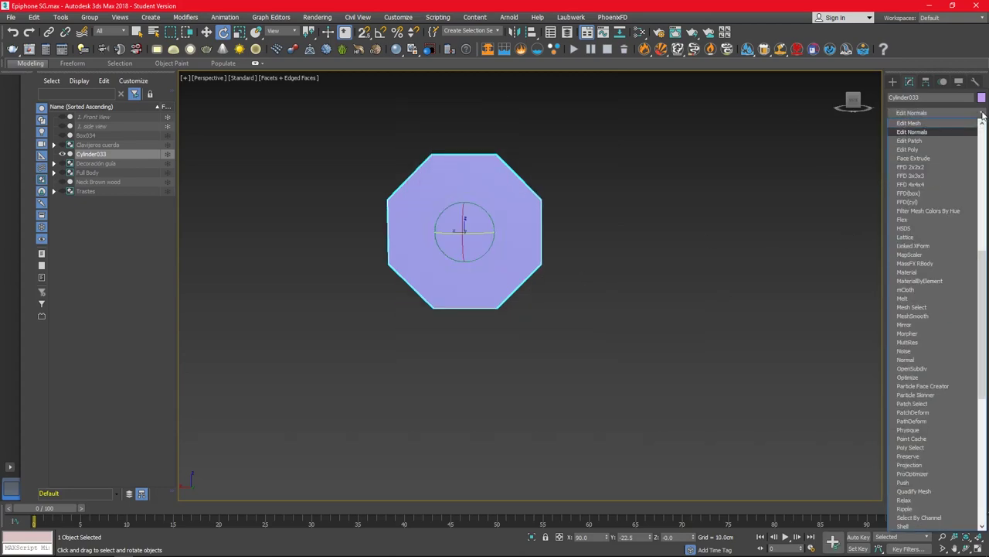
pyautogui.press('Return')
pyautogui.press('1')
pyautogui.moveTo(600, 111); pyautogui.dragTo(353, 221)
pyautogui.press('w')
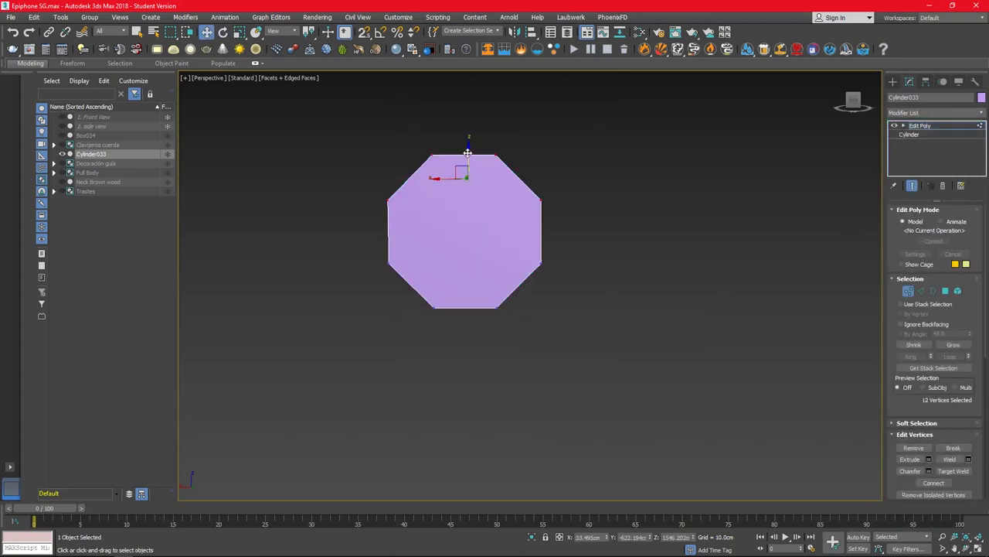
pyautogui.moveTo(468, 151); pyautogui.dragTo(482, 99)
# Step: Check the housing's fit against the tuning peg using see-through display
pyautogui.click(92, 144)
pyautogui.hotkey('alt', 'w')
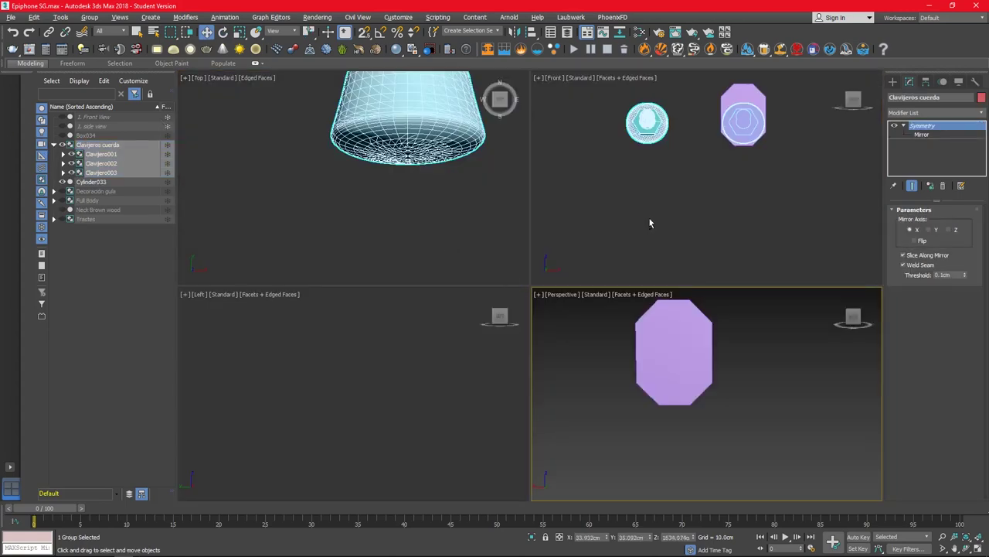
pyautogui.rightClick(646, 221)
pyautogui.hotkey('alt', 'w')
pyautogui.scroll(2, 651, 197)
pyautogui.hotkey('ctrl', 'z')
pyautogui.click(909, 135)
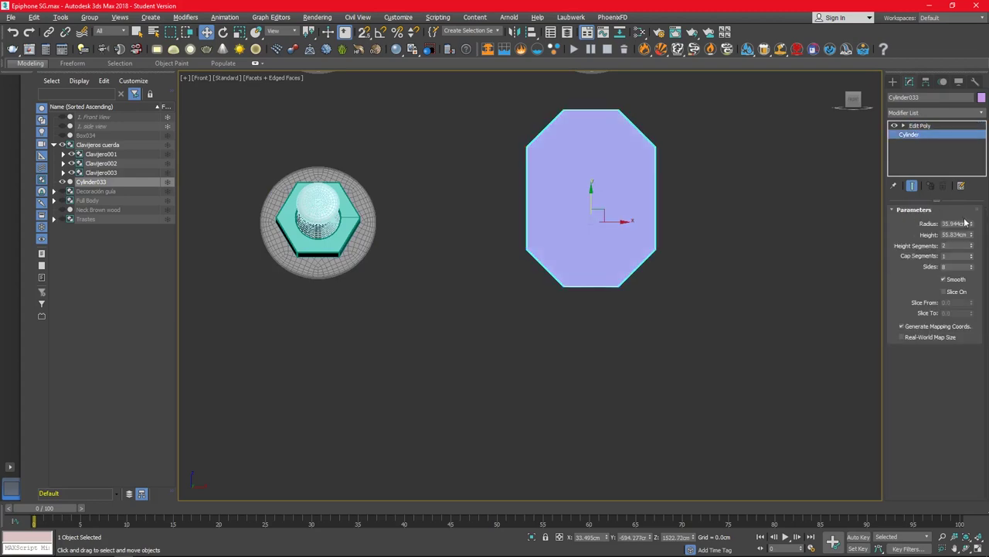
pyautogui.hotkey('alt', 'x')
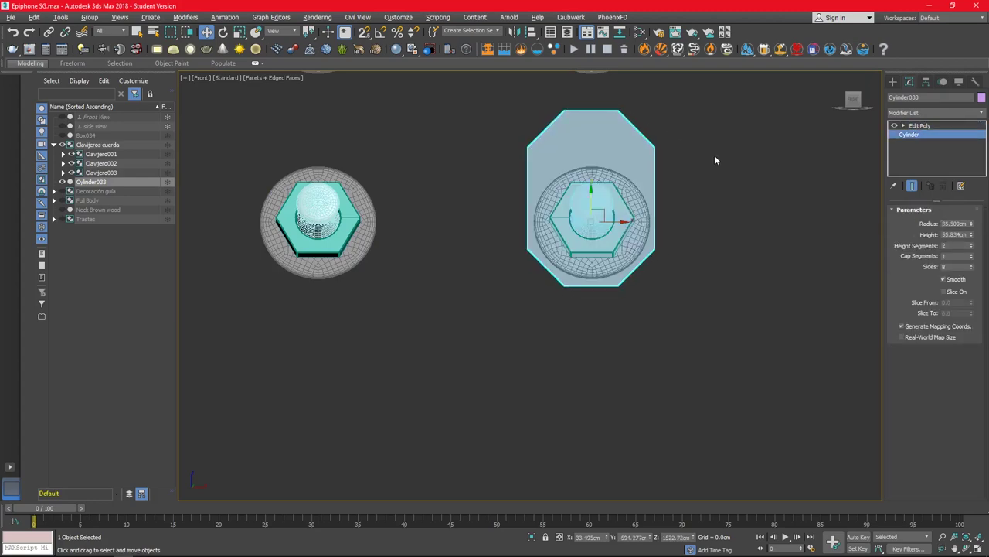
pyautogui.click(919, 125)
pyautogui.hotkey('alt', 'x')
# Step: Select the housing's chamfered top faces and flatten them
pyautogui.press('p')
pyautogui.keyDown('alt'); pyautogui.moveTo(671, 336); pyautogui.dragTo(464, 232, button='middle'); pyautogui.keyUp('alt')
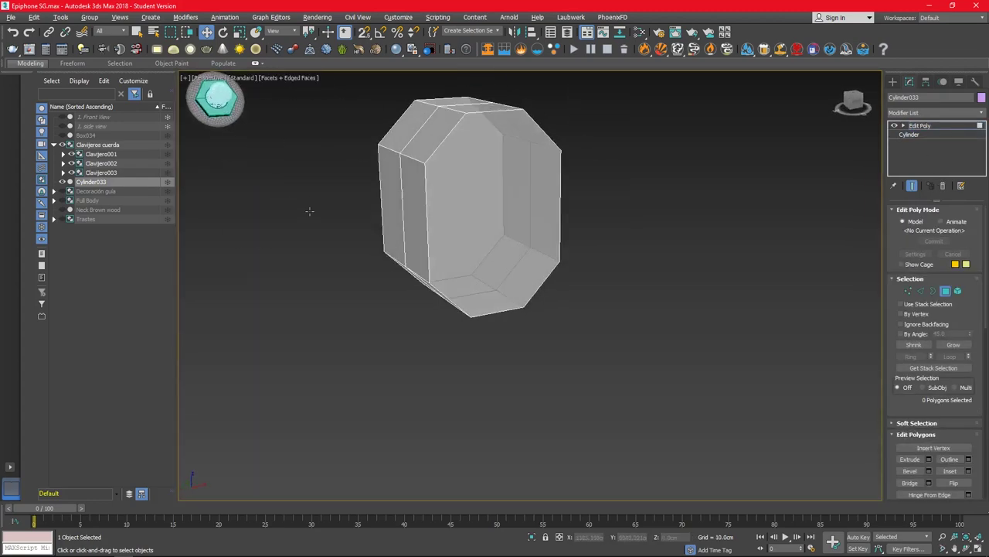
pyautogui.click(425, 112)
pyautogui.scroll(-5, 936, 348)
pyautogui.scroll(-5, 935, 348)
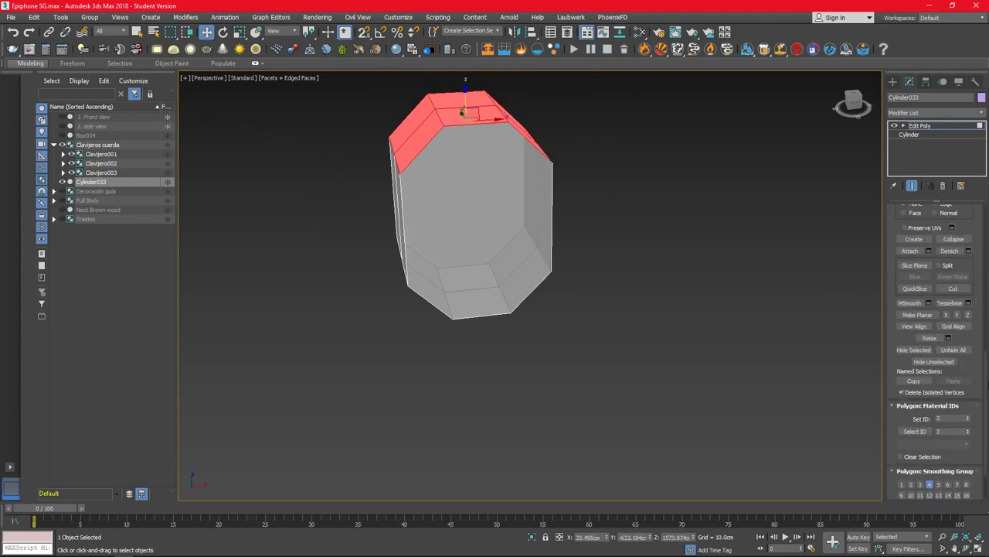
pyautogui.click(917, 314)
pyautogui.moveTo(541, 294)
pyautogui.keyDown('alt'); pyautogui.mouseDown(button='middle')
pyautogui.moveTo(555, 313)
pyautogui.moveTo(587, 270)
pyautogui.mouseUp(button='middle'); pyautogui.keyUp('alt')
pyautogui.press('f')
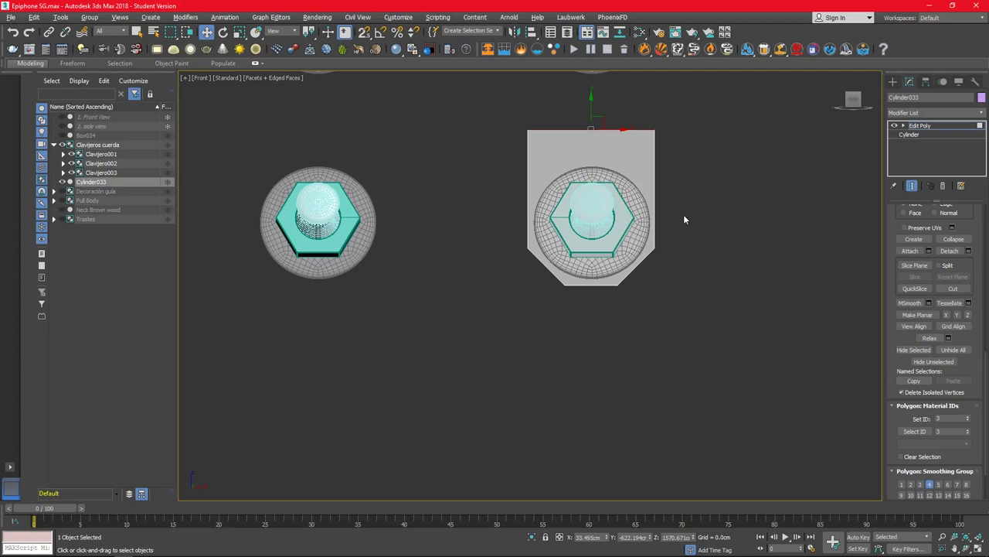
pyautogui.press('p')
pyautogui.press('f')
pyautogui.press('p')
# Step: Select the vertices in the housing's centre column
pyautogui.press('1')
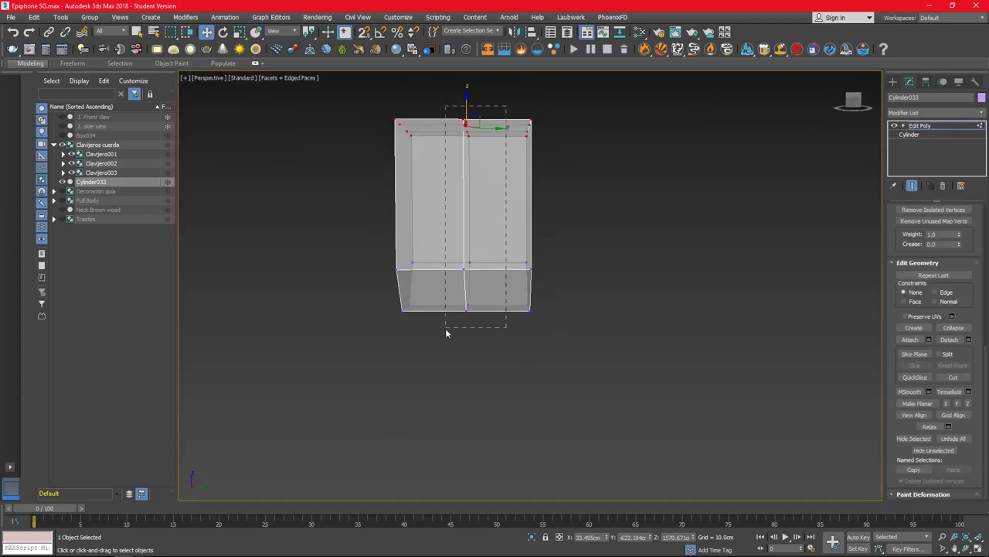
pyautogui.moveTo(446, 327)
pyautogui.keyDown('alt'); pyautogui.mouseDown(button='middle')
pyautogui.moveTo(532, 228)
pyautogui.moveTo(582, 245)
pyautogui.mouseUp(button='middle'); pyautogui.keyUp('alt')
pyautogui.moveTo(446, 204)
pyautogui.keyDown('alt'); pyautogui.mouseDown(button='middle')
pyautogui.moveTo(459, 209)
pyautogui.moveTo(448, 126)
pyautogui.moveTo(453, 166)
pyautogui.mouseUp(button='middle'); pyautogui.keyUp('alt')
pyautogui.moveTo(444, 91); pyautogui.dragTo(475, 252)
pyautogui.keyDown('ctrl'); pyautogui.moveTo(447, 210); pyautogui.dragTo(499, 361); pyautogui.keyUp('ctrl')
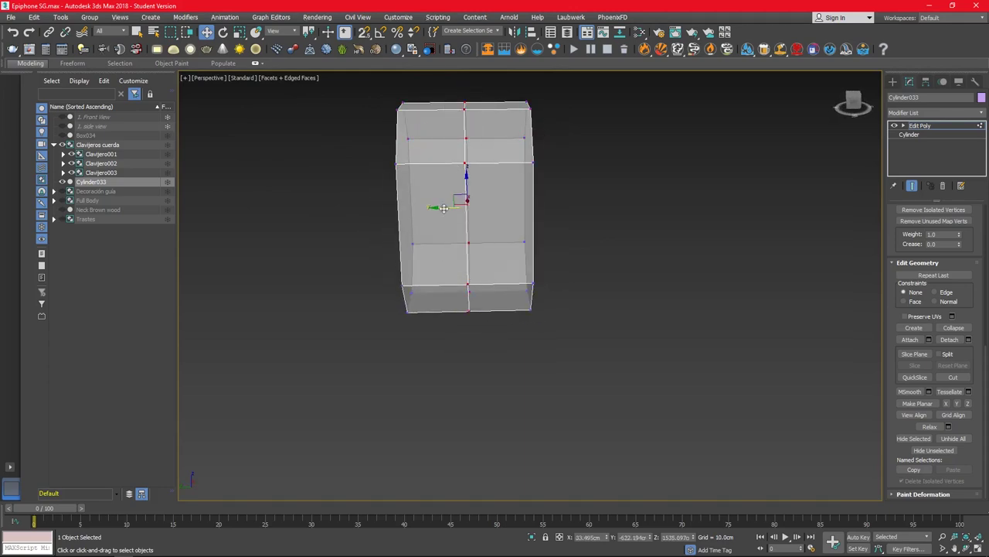
pyautogui.keyDown('alt'); pyautogui.moveTo(452, 232); pyautogui.dragTo(484, 204, button='middle'); pyautogui.keyUp('alt')
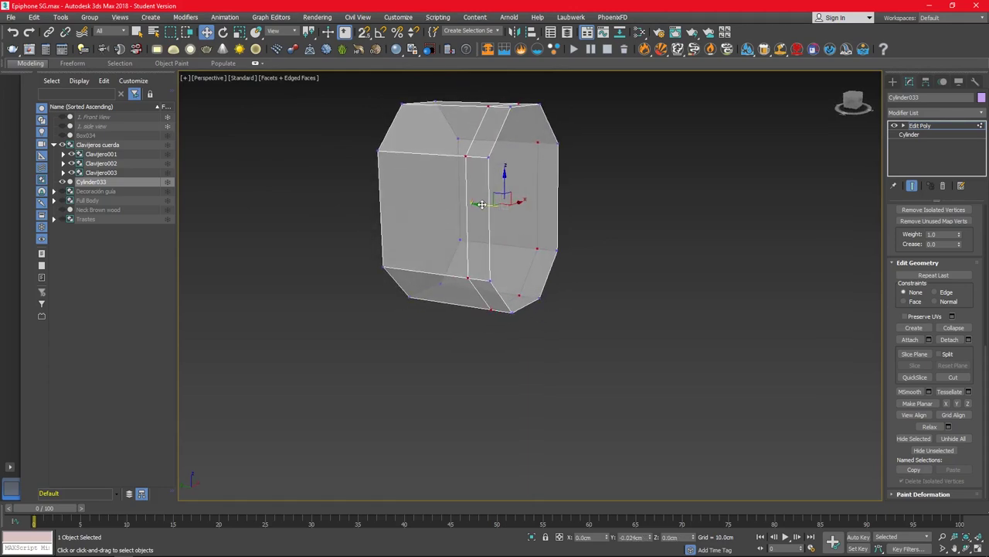
# Step: Raise the cylinder's height segments to 4
pyautogui.click(909, 135)
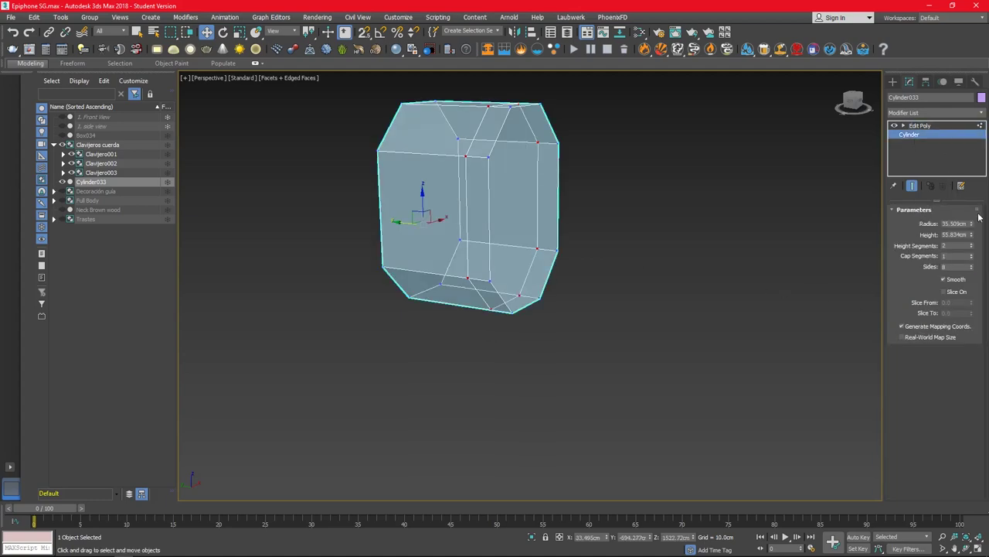
pyautogui.click(972, 244)
pyautogui.click(973, 244)
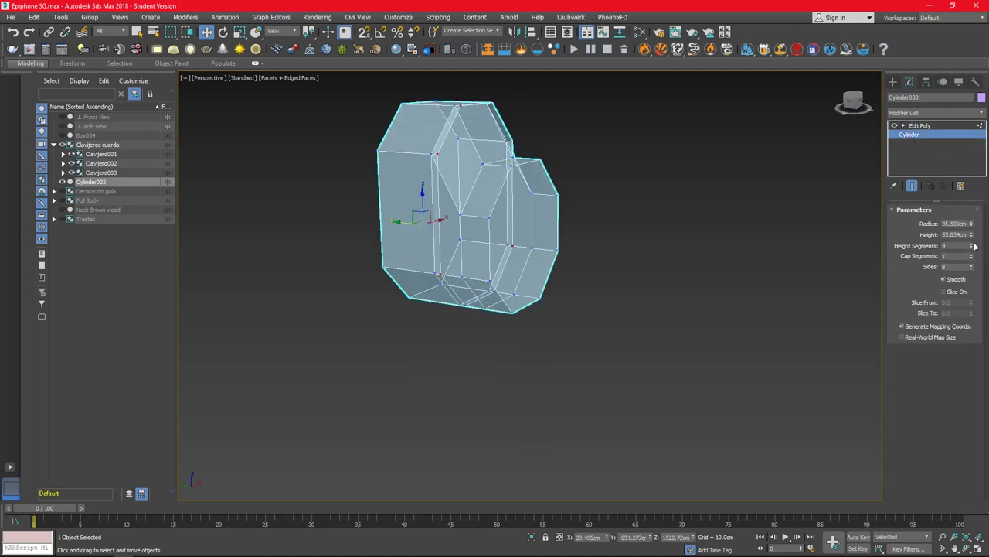
pyautogui.click(942, 126)
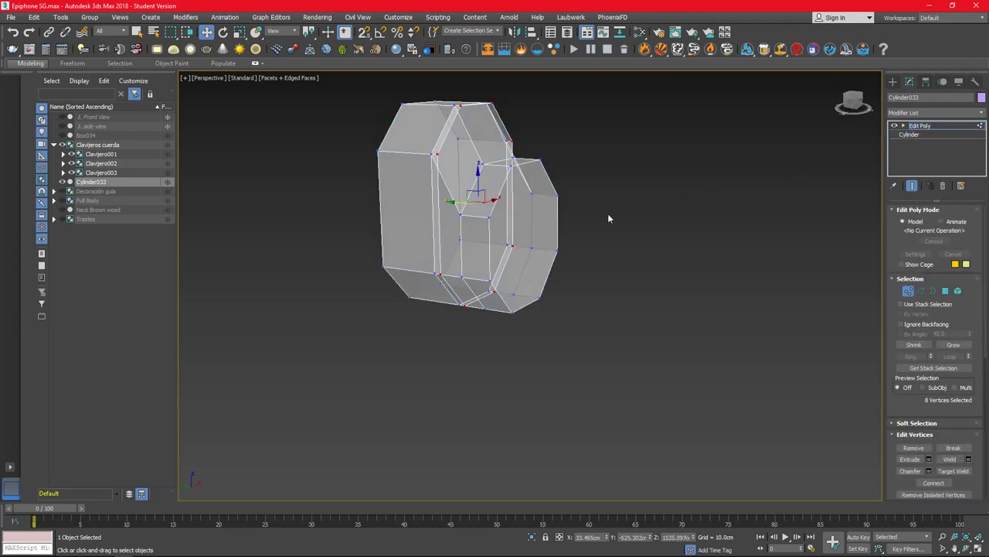
pyautogui.keyDown('alt'); pyautogui.moveTo(607, 213); pyautogui.dragTo(503, 321, button='middle'); pyautogui.keyUp('alt')
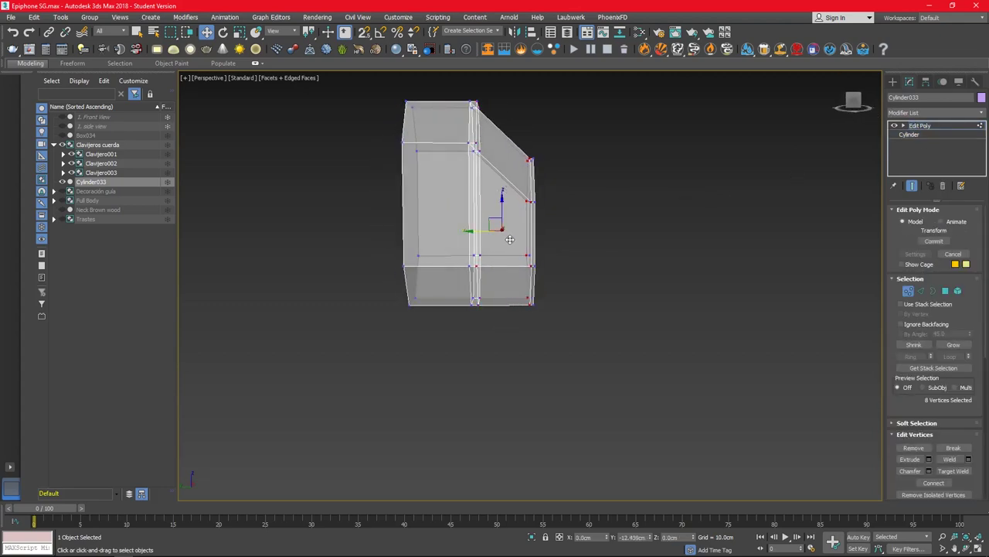
# Step: In Left view, straighten the side vertex column with Make Planar X and shift it outward
pyautogui.hotkey('alt', 'w')
pyautogui.scroll(-3, 417, 388)
pyautogui.hotkey('alt', 'w')
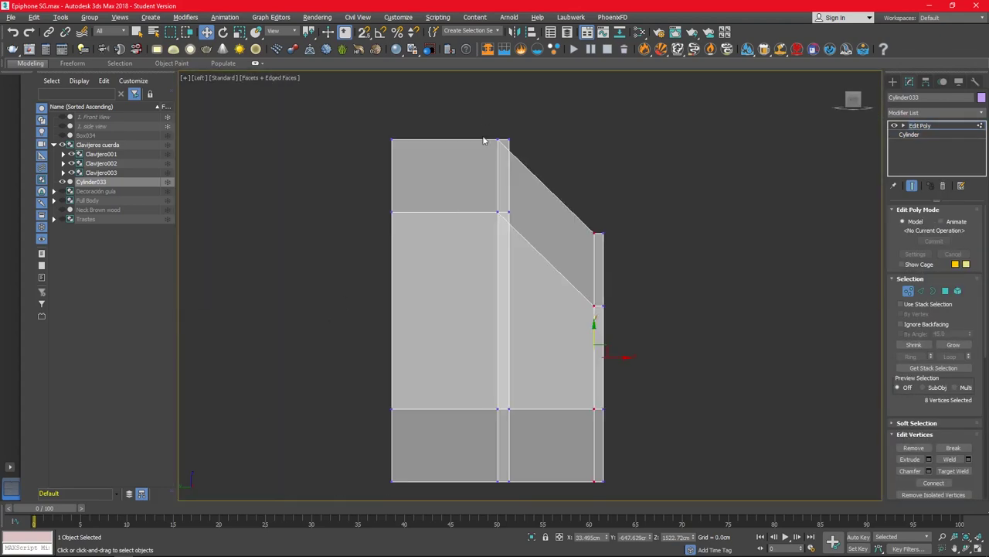
pyautogui.moveTo(518, 310); pyautogui.dragTo(603, 314)
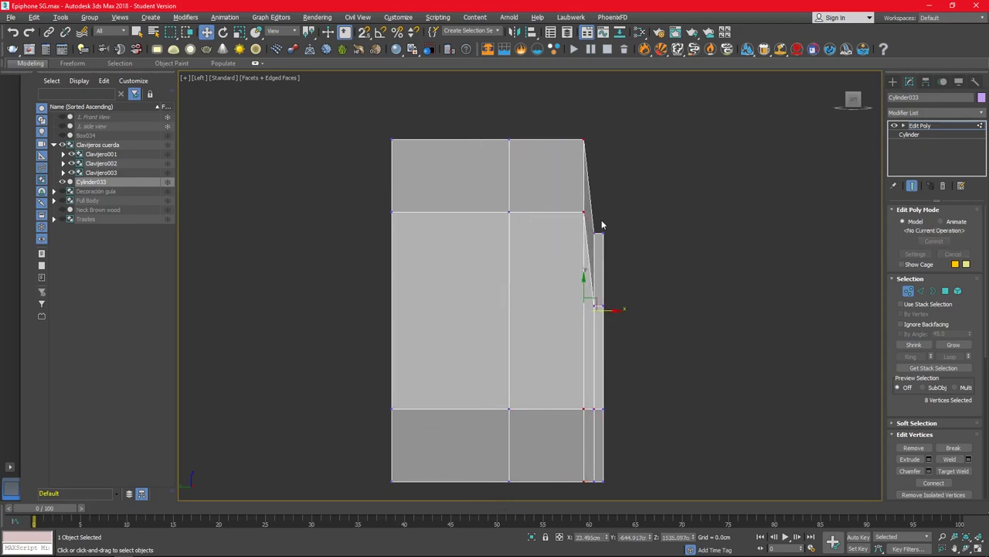
pyautogui.moveTo(582, 496); pyautogui.dragTo(583, 495)
pyautogui.scroll(-5, 935, 386)
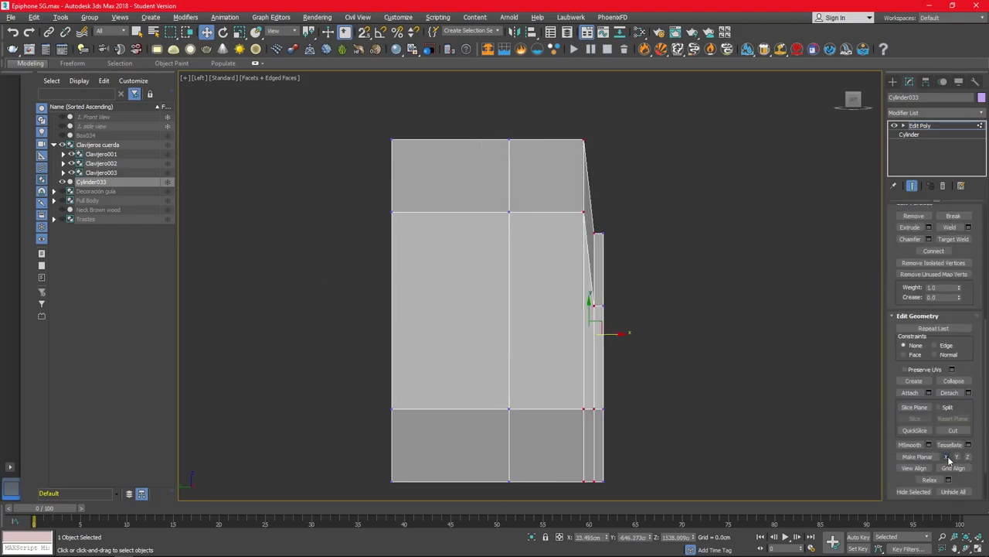
pyautogui.click(969, 457)
pyautogui.moveTo(612, 337); pyautogui.dragTo(620, 337)
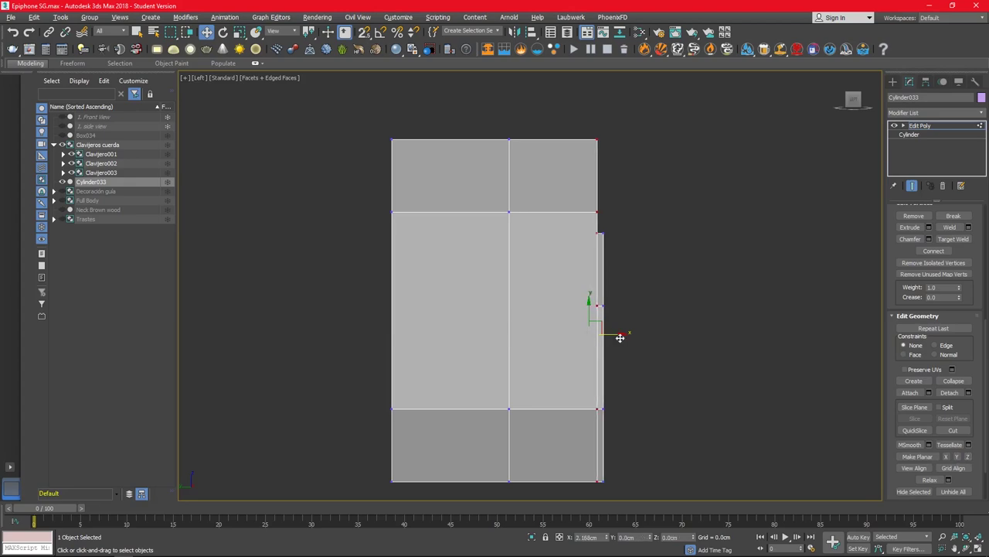
pyautogui.hotkey('alt', 'w')
pyautogui.hotkey('alt', 'w')
pyautogui.moveTo(526, 314)
pyautogui.keyDown('alt'); pyautogui.mouseDown(button='middle')
pyautogui.moveTo(510, 330)
pyautogui.moveTo(483, 250)
pyautogui.moveTo(544, 286)
pyautogui.moveTo(502, 94)
pyautogui.mouseUp(button='middle'); pyautogui.keyUp('alt')
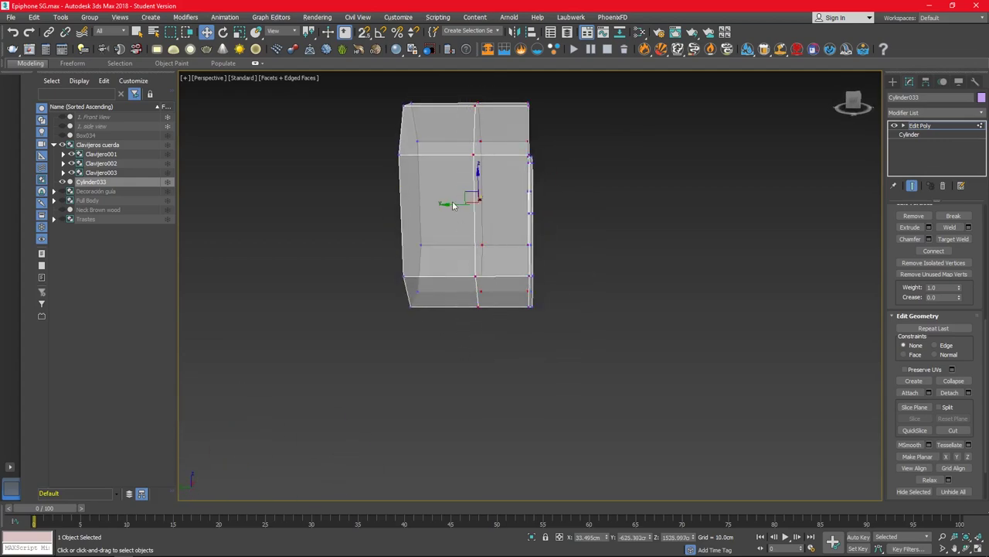
pyautogui.keyDown('alt'); pyautogui.moveTo(442, 307); pyautogui.dragTo(511, 282, button='middle'); pyautogui.keyUp('alt')
# Step: Pull a bottom vertex of the key down into a narrow tapered tip
pyautogui.press('2')
pyautogui.doubleClick(475, 232)
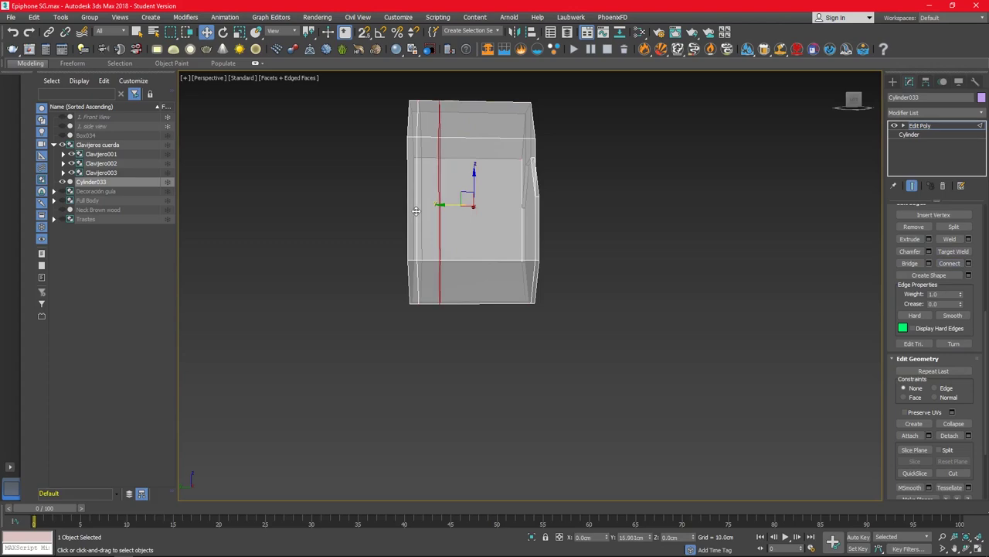
pyautogui.moveTo(416, 210)
pyautogui.keyDown('alt'); pyautogui.mouseDown(button='middle')
pyautogui.moveTo(479, 260)
pyautogui.moveTo(573, 257)
pyautogui.moveTo(376, 244)
pyautogui.mouseUp(button='middle'); pyautogui.keyUp('alt')
pyautogui.press('4')
pyautogui.click(379, 243)
pyautogui.keyDown('alt'); pyautogui.moveTo(424, 293); pyautogui.dragTo(451, 317, button='middle'); pyautogui.keyUp('alt')
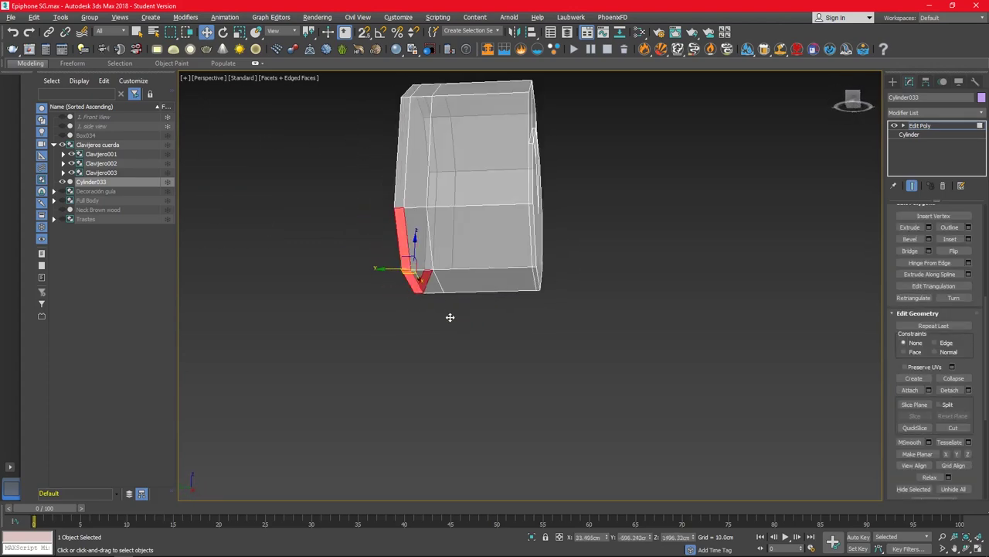
pyautogui.moveTo(417, 271); pyautogui.dragTo(414, 309)
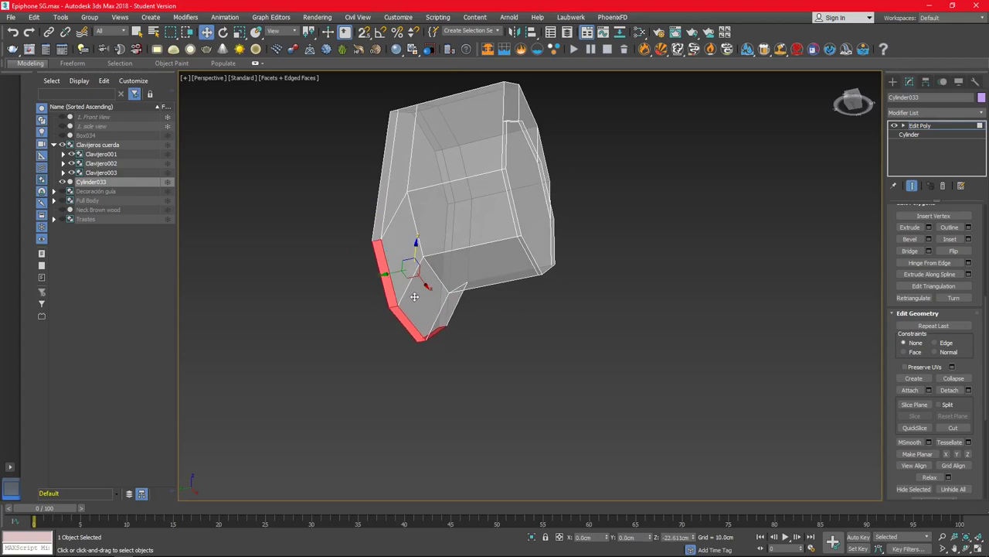
pyautogui.hotkey('ctrl', 'z')
pyautogui.press('1')
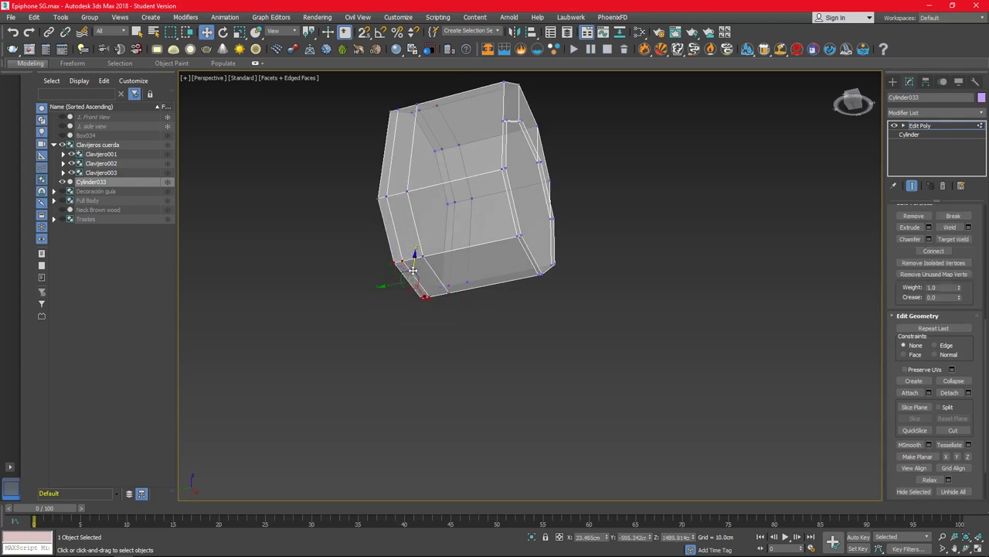
pyautogui.moveTo(414, 270); pyautogui.dragTo(420, 282)
pyautogui.moveTo(420, 283)
pyautogui.keyDown('alt'); pyautogui.mouseDown(button='middle')
pyautogui.moveTo(349, 316)
pyautogui.moveTo(358, 333)
pyautogui.mouseUp(button='middle'); pyautogui.keyUp('alt')
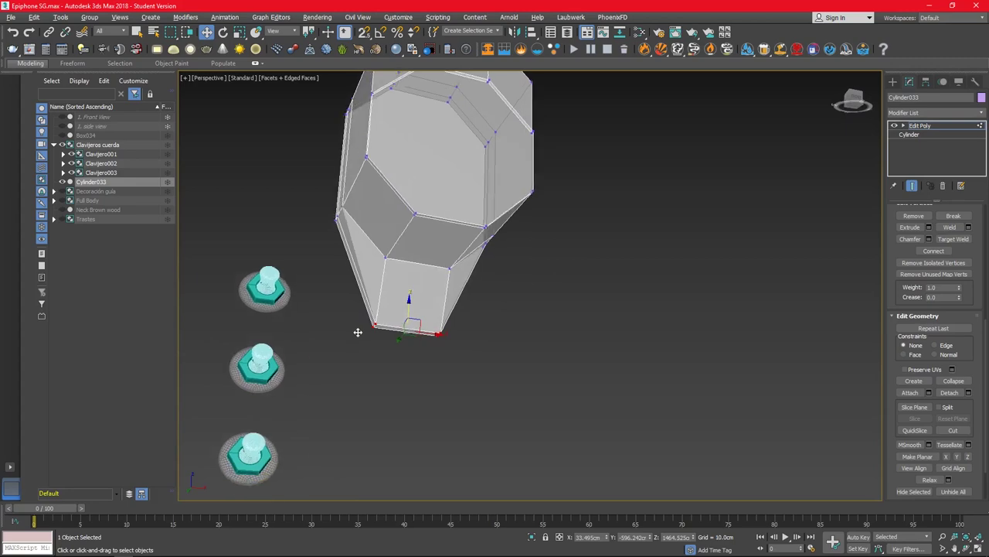
# Step: Add TurboSmooth above Edit Poly and turn off Show End Result to edit the cage
pyautogui.click(935, 112)
pyautogui.click(927, 347)
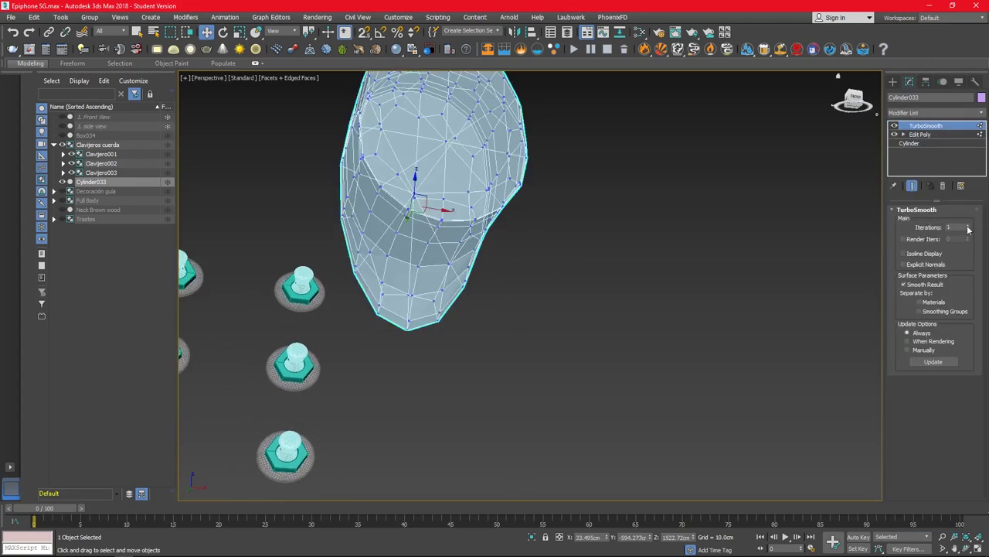
pyautogui.click(920, 134)
pyautogui.click(912, 185)
# Step: Narrow the bottom polygon of the tapered tip
pyautogui.press('4')
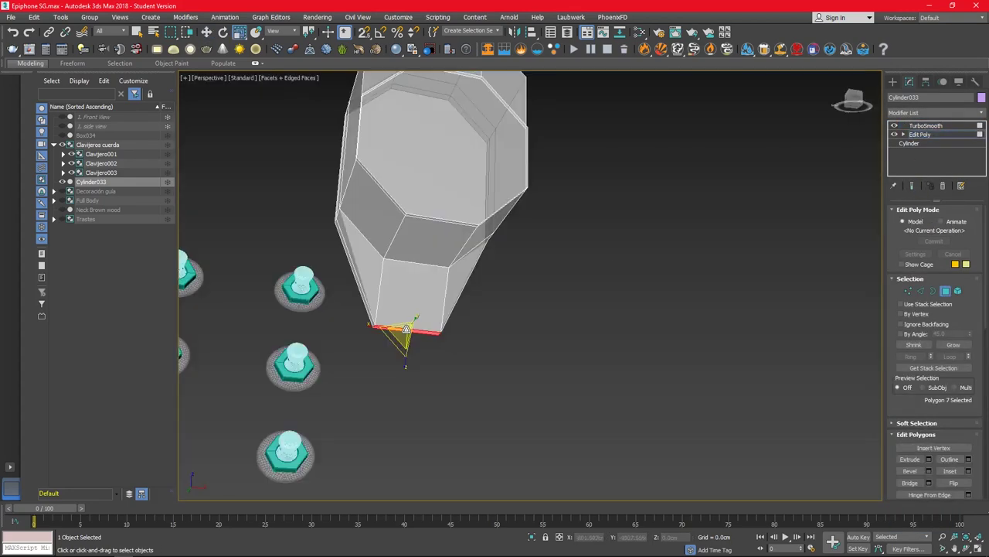
pyautogui.keyDown('alt'); pyautogui.moveTo(405, 329); pyautogui.dragTo(415, 331, button='middle'); pyautogui.keyUp('alt')
pyautogui.moveTo(415, 331); pyautogui.dragTo(395, 331)
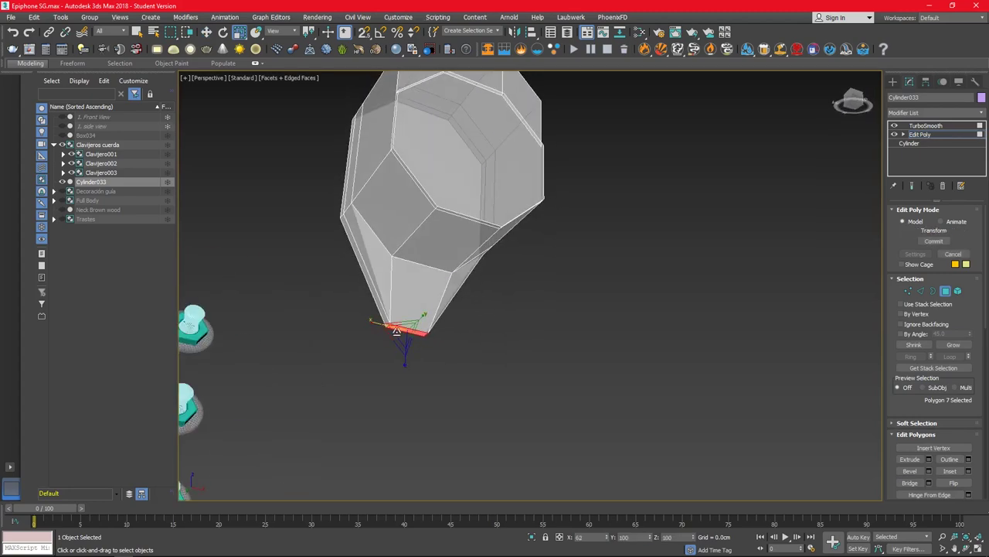
pyautogui.press('w')
# Step: In a maximized Perspective view, box-select the four vertices along the key's side
pyautogui.hotkey('alt', 'w')
pyautogui.hotkey('alt', 'w')
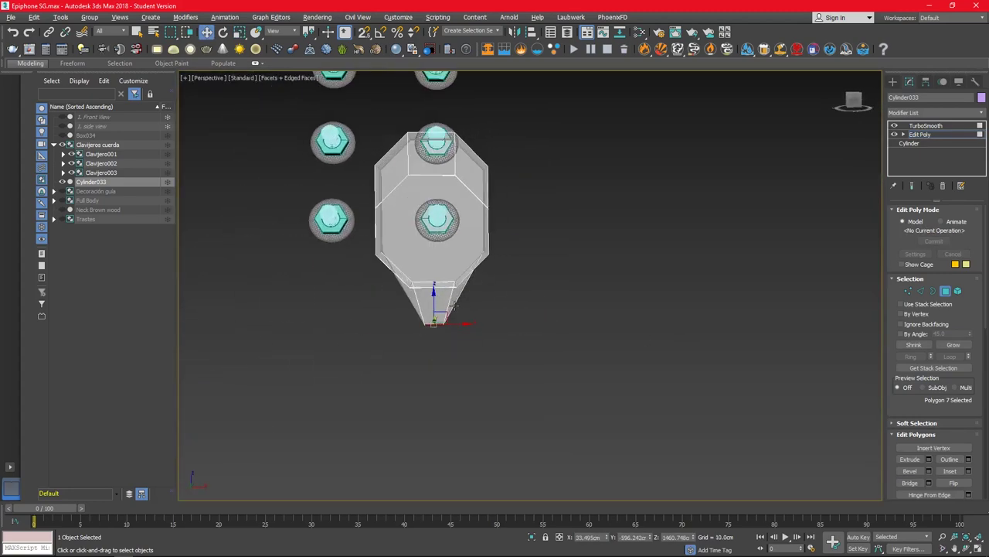
pyautogui.hotkey('alt', 'w')
pyautogui.middleClick(689, 308)
pyautogui.hotkey('alt', 'w')
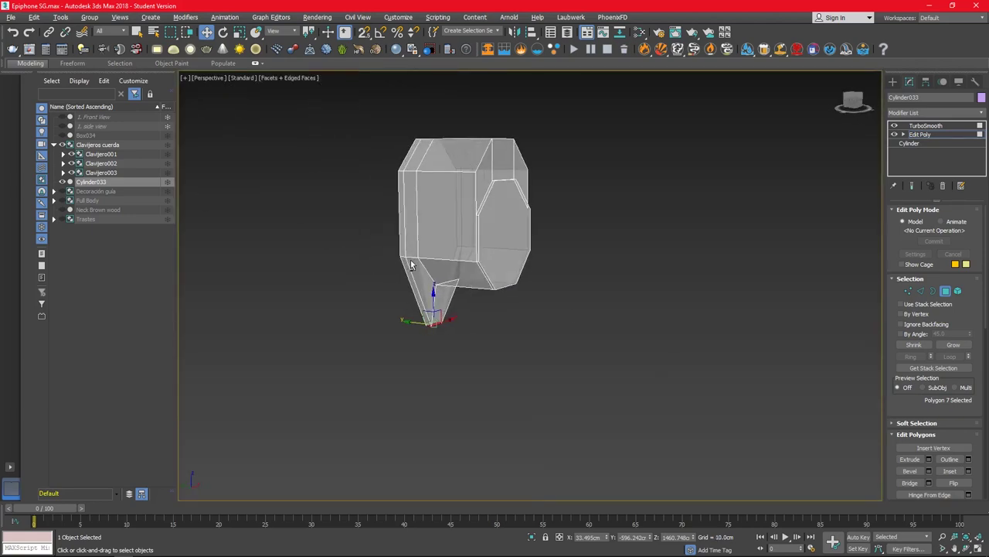
pyautogui.press('1')
pyautogui.moveTo(486, 112); pyautogui.dragTo(452, 258)
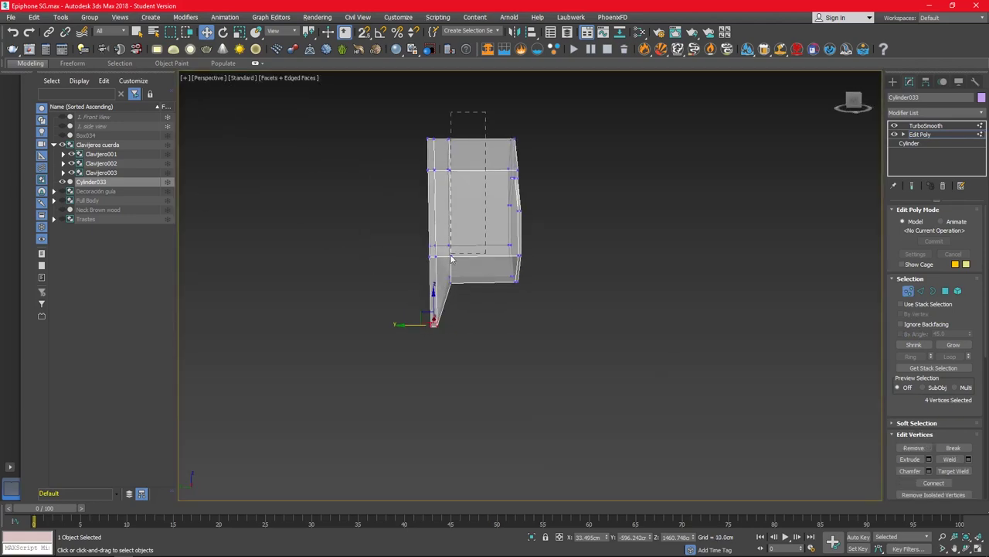
pyautogui.scroll(-5, 973, 430)
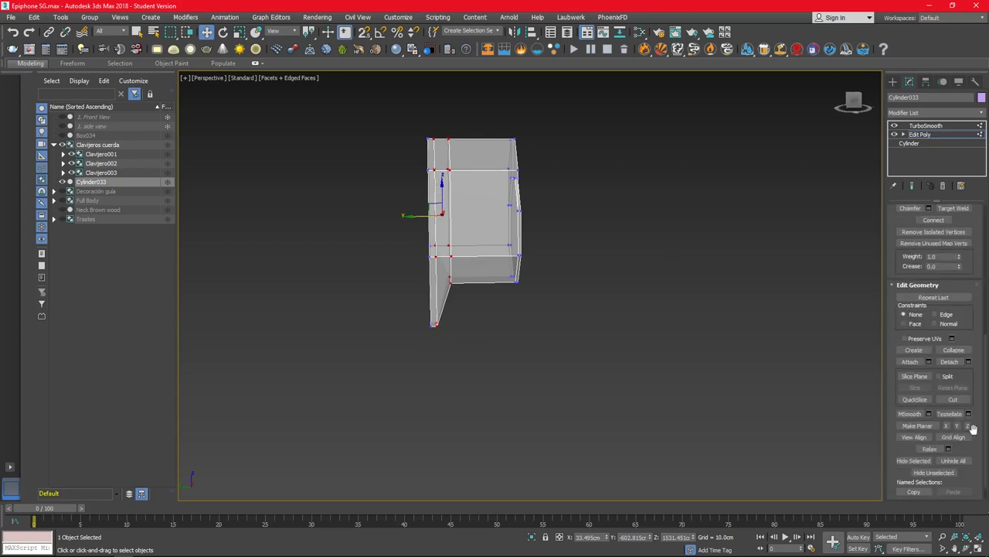
pyautogui.keyDown('alt'); pyautogui.moveTo(414, 216); pyautogui.dragTo(421, 279, button='middle'); pyautogui.keyUp('alt')
# Step: Preview the smoothed tuner key, then return to the wireframe-over-faces base cage
pyautogui.scroll(-4, 425, 352)
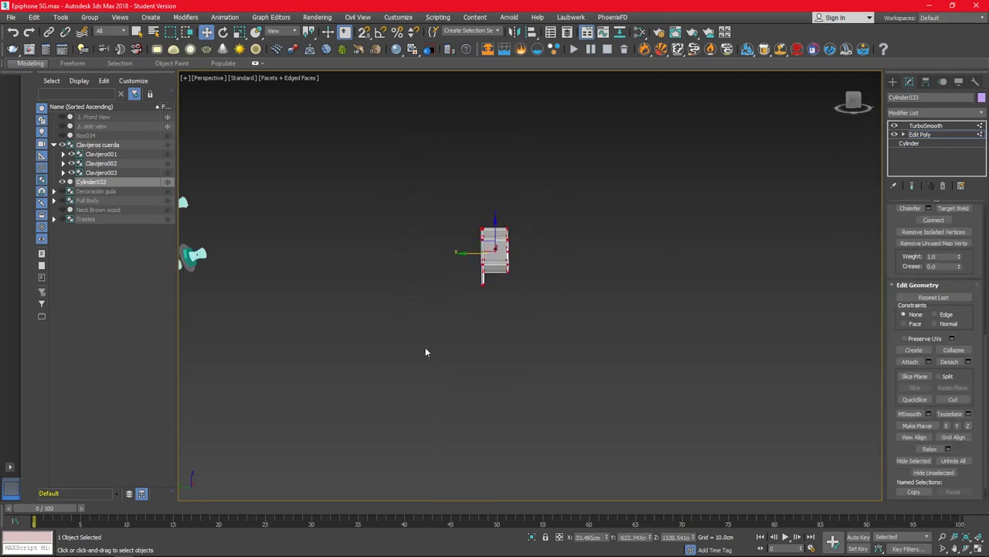
pyautogui.scroll(-1, 980, 472)
pyautogui.scroll(6, 480, 229)
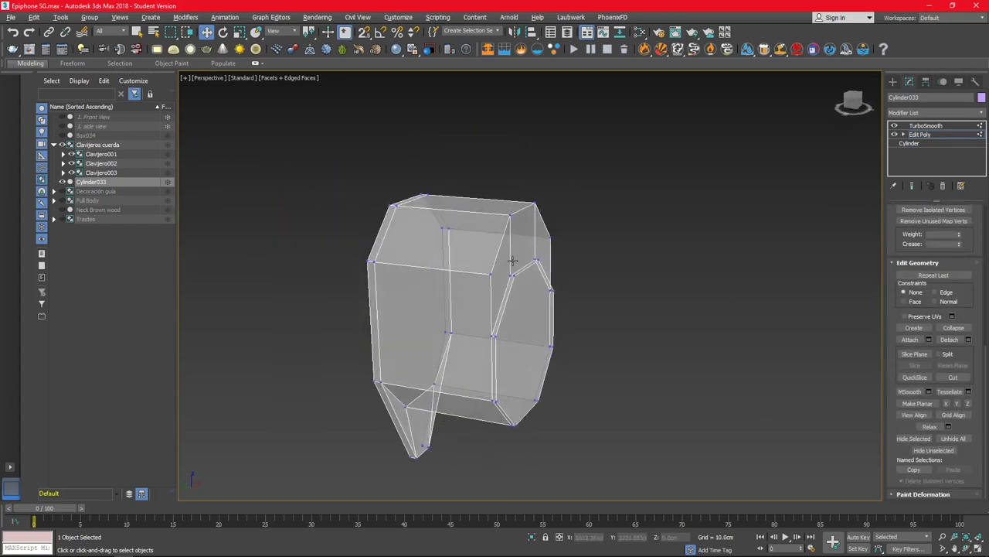
pyautogui.click(900, 126)
pyautogui.click(918, 135)
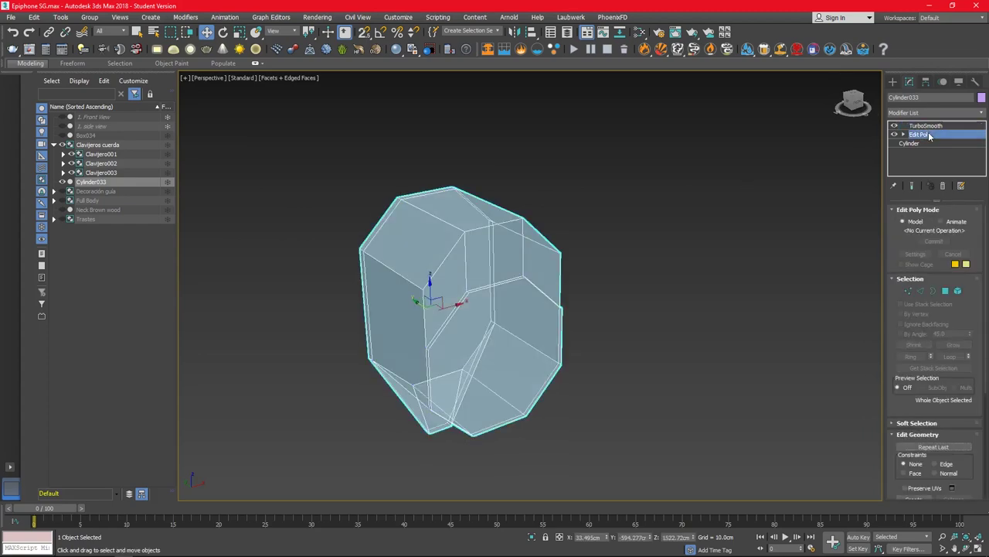
pyautogui.click(924, 125)
pyautogui.press('F4')
pyautogui.click(920, 135)
pyautogui.press('F4')
pyautogui.moveTo(658, 293)
pyautogui.keyDown('alt'); pyautogui.mouseDown(button='middle')
pyautogui.moveTo(557, 297)
pyautogui.moveTo(572, 302)
pyautogui.moveTo(404, 225)
pyautogui.moveTo(498, 267)
pyautogui.mouseUp(button='middle'); pyautogui.keyUp('alt')
# Step: Select the upper housing polygons and move them into place
pyautogui.press('4')
pyautogui.keyDown('ctrl'); pyautogui.click(404, 225); pyautogui.keyUp('ctrl')
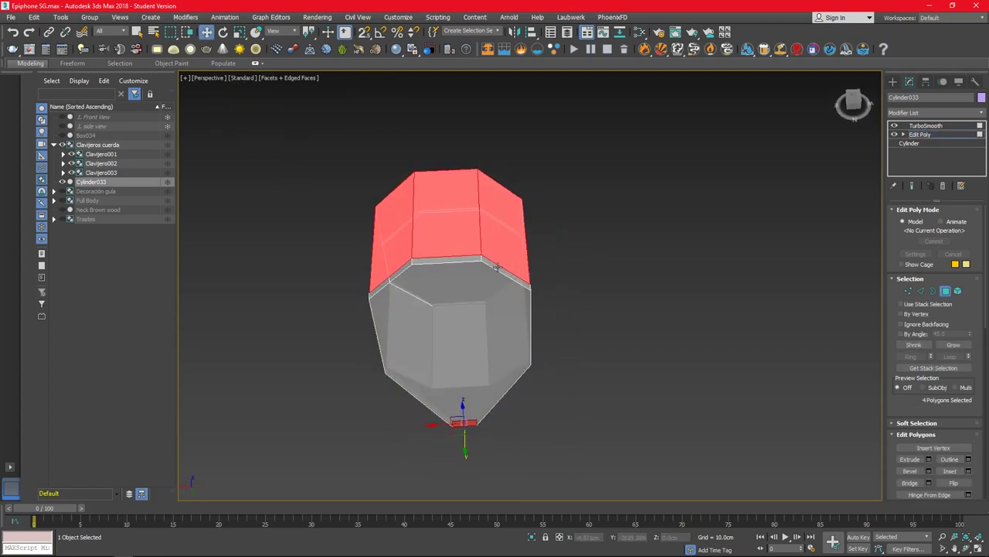
pyautogui.press('w')
pyautogui.moveTo(392, 277)
pyautogui.keyDown('alt'); pyautogui.mouseDown(button='middle')
pyautogui.moveTo(479, 310)
pyautogui.moveTo(529, 314)
pyautogui.moveTo(507, 308)
pyautogui.mouseUp(button='middle'); pyautogui.keyUp('alt')
pyautogui.scroll(-5, 943, 386)
pyautogui.scroll(-2, 927, 380)
pyautogui.scroll(-3, 928, 380)
# Step: Clear the edge selection and pick the housing's open top border
pyautogui.press('2')
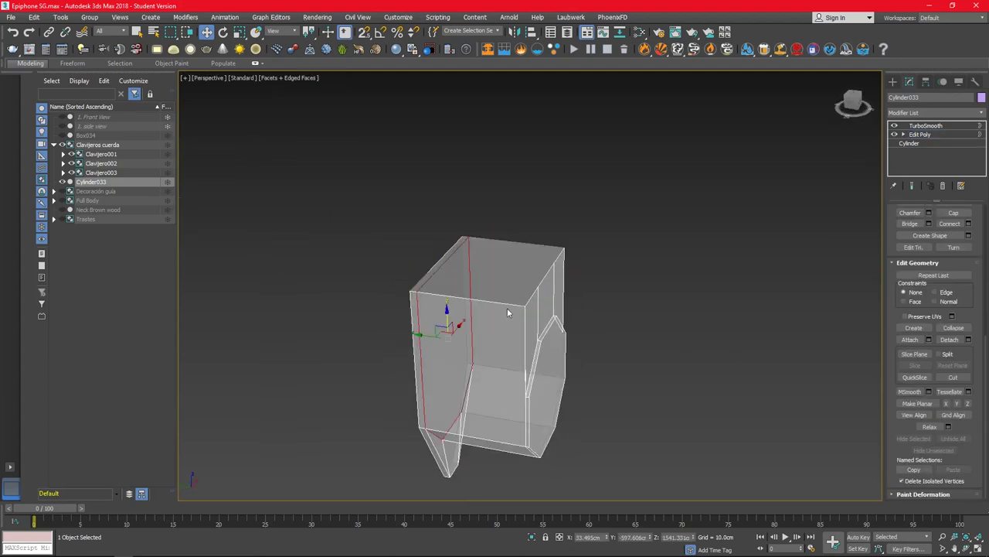
pyautogui.keyDown('alt'); pyautogui.moveTo(442, 334); pyautogui.dragTo(494, 281, button='middle'); pyautogui.keyUp('alt')
pyautogui.click(494, 281)
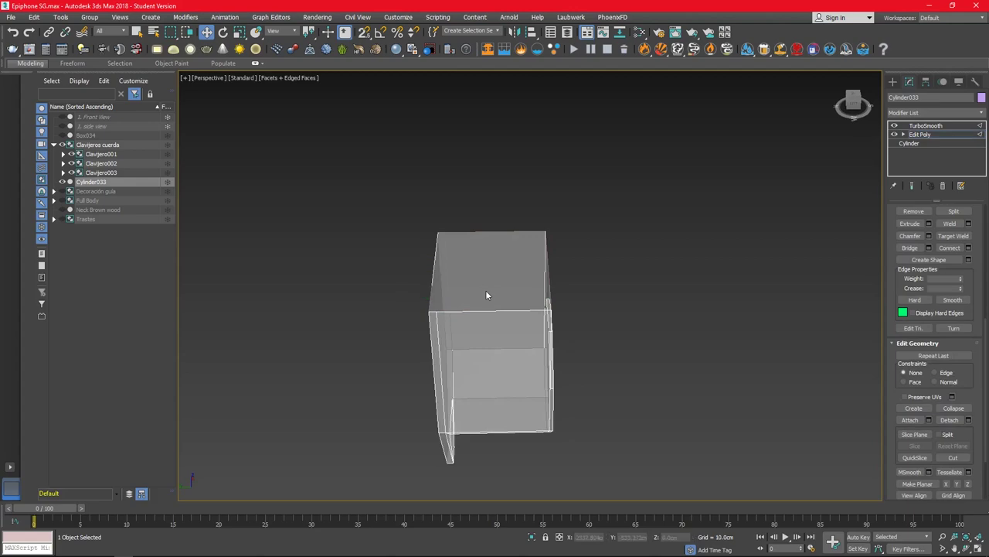
pyautogui.press('3')
pyautogui.click(479, 233)
pyautogui.moveTo(541, 340)
pyautogui.keyDown('alt'); pyautogui.mouseDown(button='middle')
pyautogui.moveTo(510, 402)
pyautogui.moveTo(397, 415)
pyautogui.moveTo(446, 391)
pyautogui.mouseUp(button='middle'); pyautogui.keyUp('alt')
# Step: Reselect so the whole border of the side opening is chosen
pyautogui.press('2')
pyautogui.scroll(3, 446, 391)
pyautogui.click(685, 404)
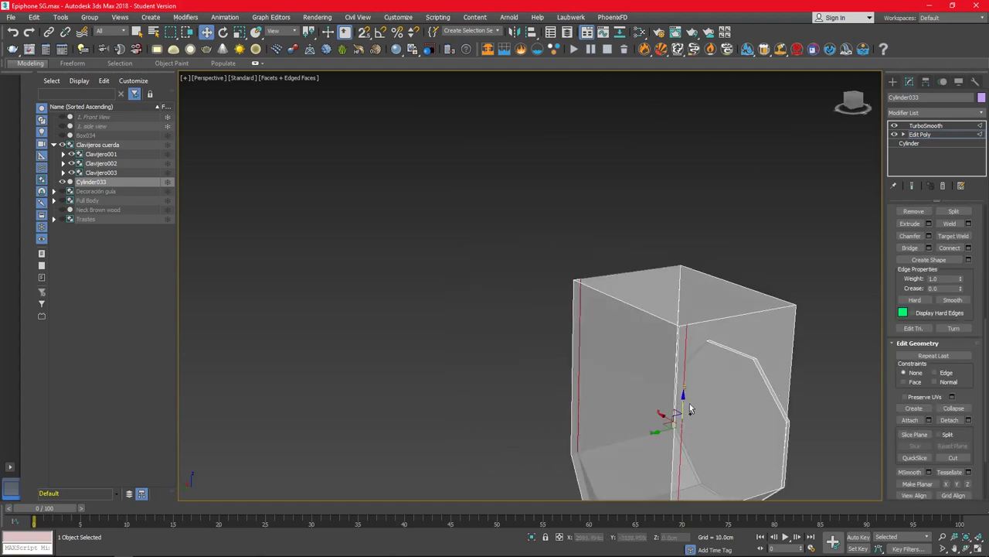
pyautogui.click(826, 396)
pyautogui.click(687, 398)
pyautogui.click(638, 359)
pyautogui.press('3')
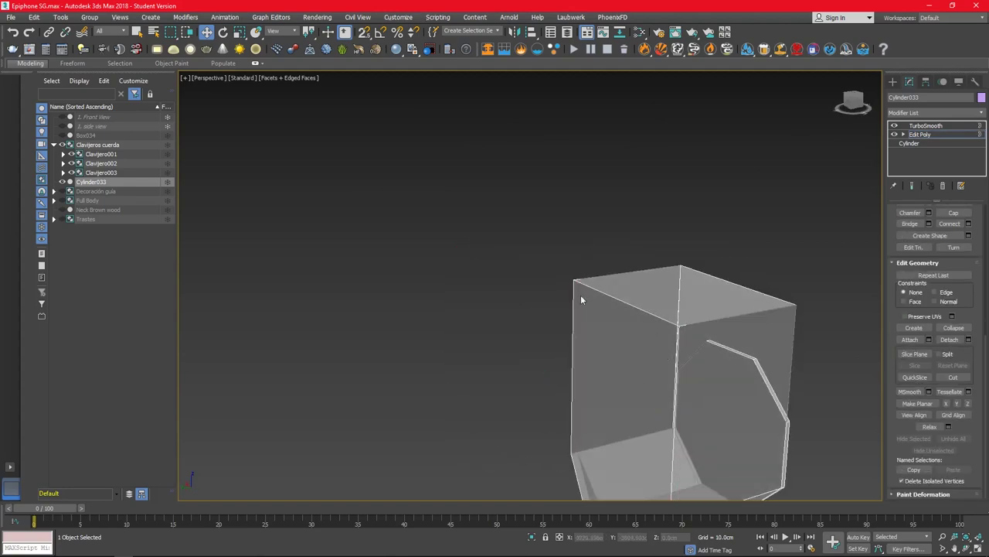
pyautogui.moveTo(808, 234); pyautogui.dragTo(708, 360)
pyautogui.keyDown('alt'); pyautogui.moveTo(709, 360); pyautogui.dragTo(563, 393, button='middle'); pyautogui.keyUp('alt')
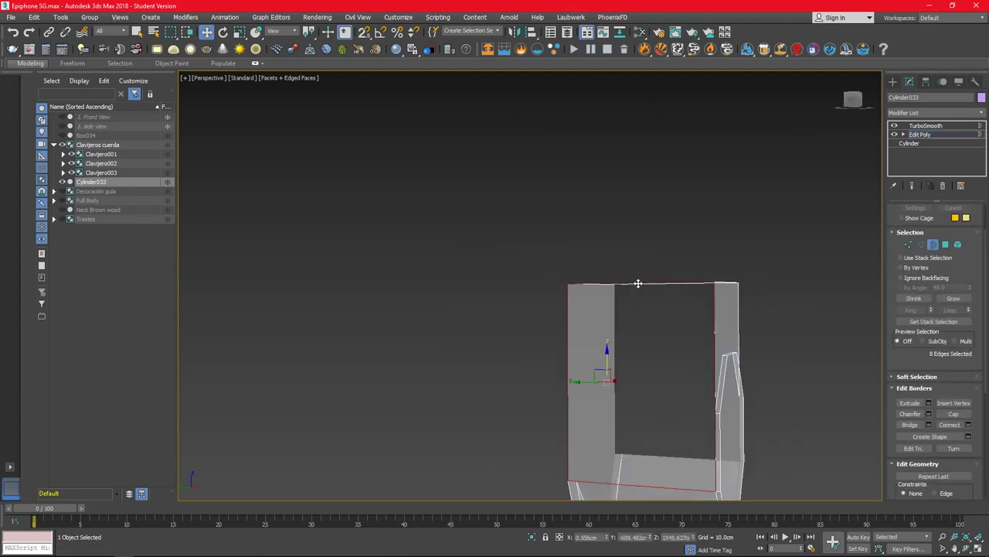
pyautogui.moveTo(742, 428)
pyautogui.keyDown('alt'); pyautogui.mouseDown(button='middle')
pyautogui.moveTo(540, 390)
pyautogui.moveTo(538, 418)
pyautogui.moveTo(500, 421)
pyautogui.mouseUp(button='middle'); pyautogui.keyUp('alt')
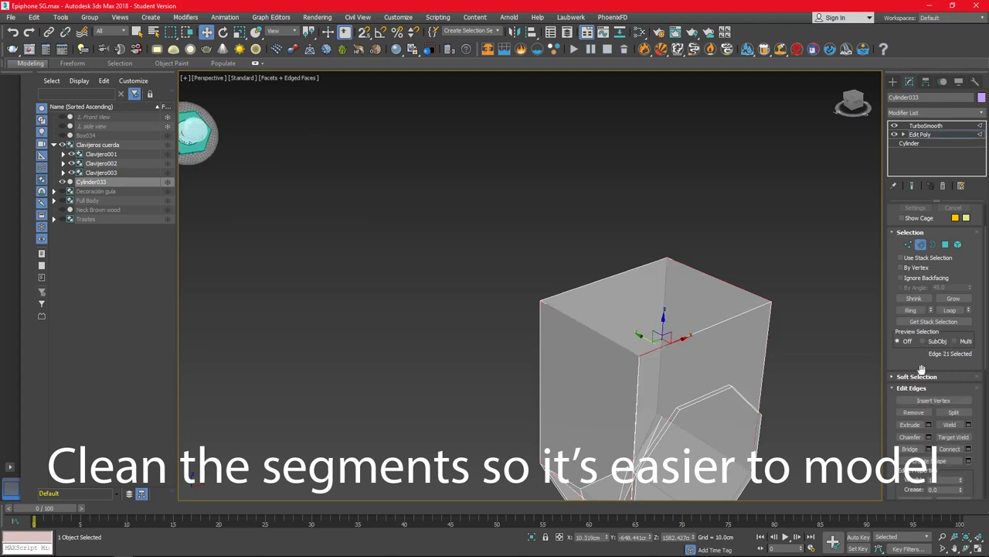
# Step: Delete the box's top vertices to open it, then chamfer the top edges
pyautogui.moveTo(753, 268); pyautogui.dragTo(653, 331)
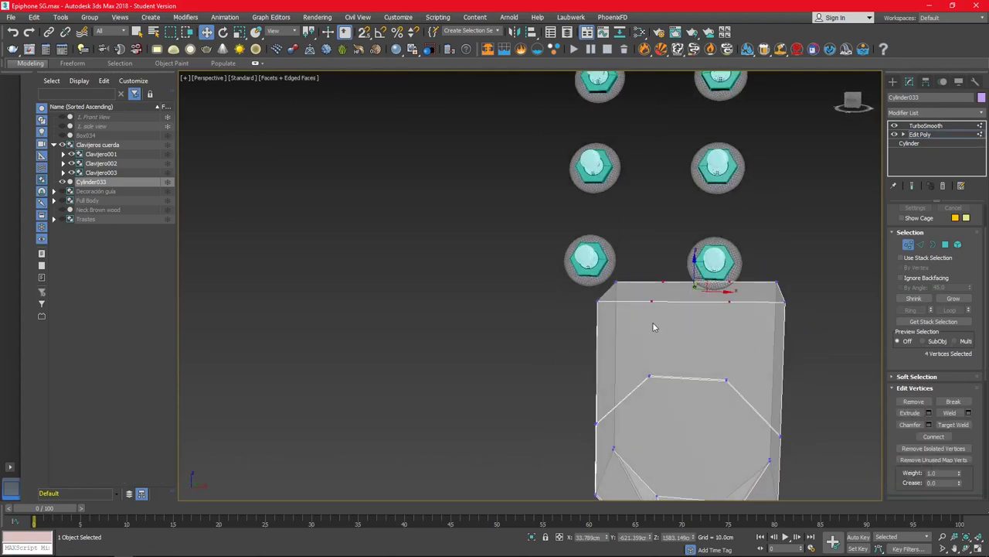
pyautogui.press('Delete')
pyautogui.moveTo(654, 327)
pyautogui.keyDown('alt'); pyautogui.mouseDown(button='middle')
pyautogui.moveTo(654, 338)
pyautogui.moveTo(618, 354)
pyautogui.mouseUp(button='middle'); pyautogui.keyUp('alt')
pyautogui.press('2')
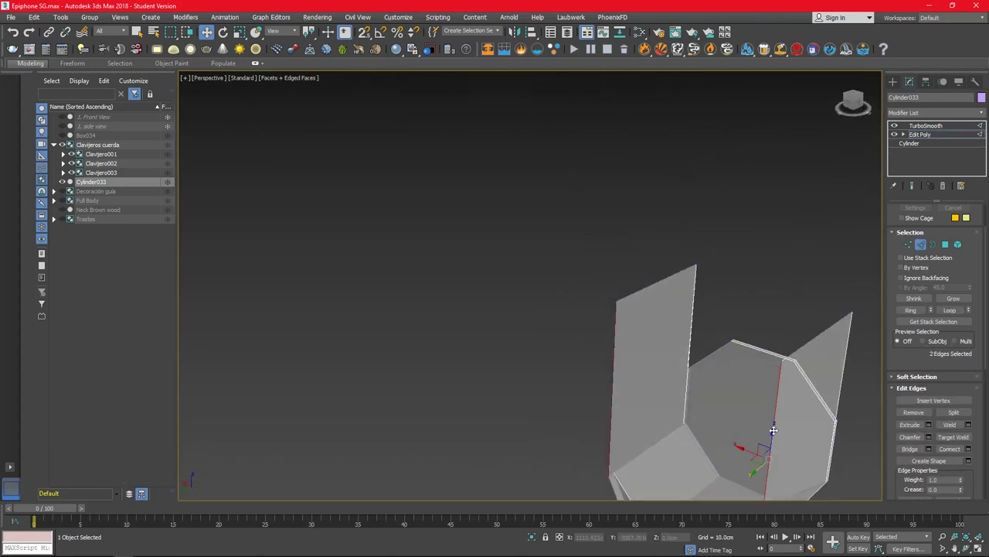
pyautogui.moveTo(773, 430)
pyautogui.keyDown('alt'); pyautogui.mouseDown(button='middle')
pyautogui.moveTo(689, 349)
pyautogui.moveTo(690, 334)
pyautogui.moveTo(598, 296)
pyautogui.moveTo(742, 261)
pyautogui.mouseUp(button='middle'); pyautogui.keyUp('alt')
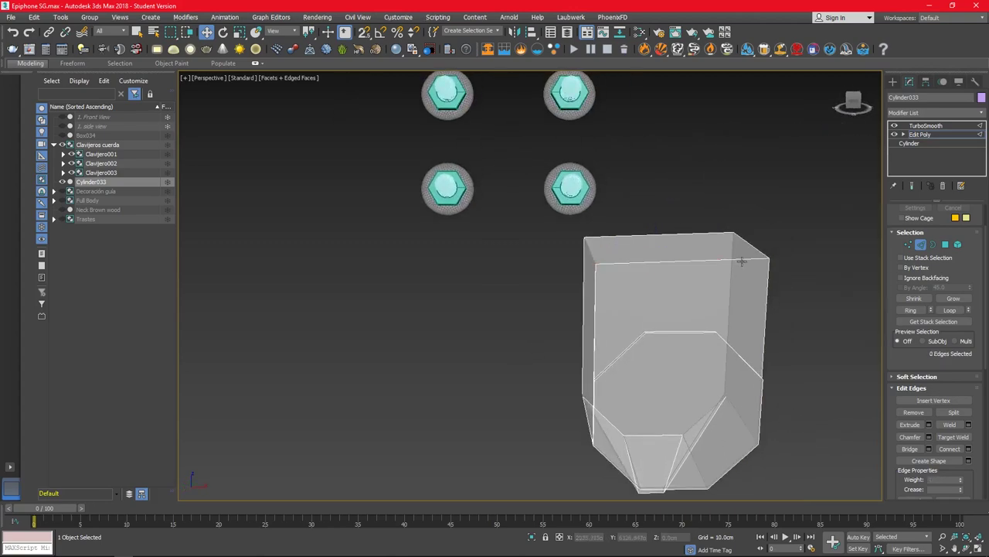
pyautogui.click(929, 437)
pyautogui.moveTo(677, 377)
pyautogui.keyDown('alt'); pyautogui.mouseDown(button='middle')
pyautogui.moveTo(666, 306)
pyautogui.moveTo(587, 363)
pyautogui.mouseUp(button='middle'); pyautogui.keyUp('alt')
pyautogui.scroll(2, 666, 306)
pyautogui.click(567, 380)
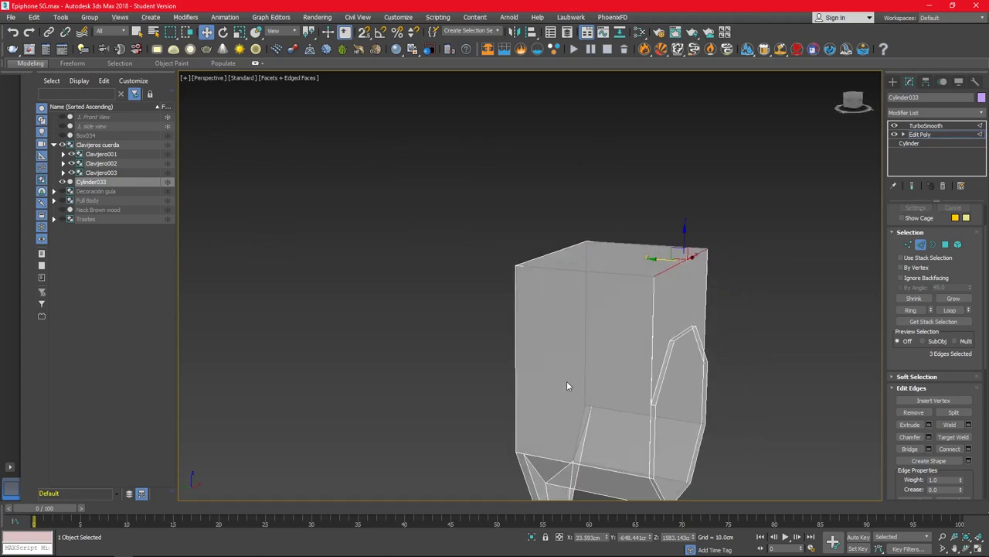
# Step: Bridge the two facing top edges into a new top face
pyautogui.press('1')
pyautogui.keyDown('alt'); pyautogui.moveTo(557, 276); pyautogui.dragTo(619, 239, button='middle'); pyautogui.keyUp('alt')
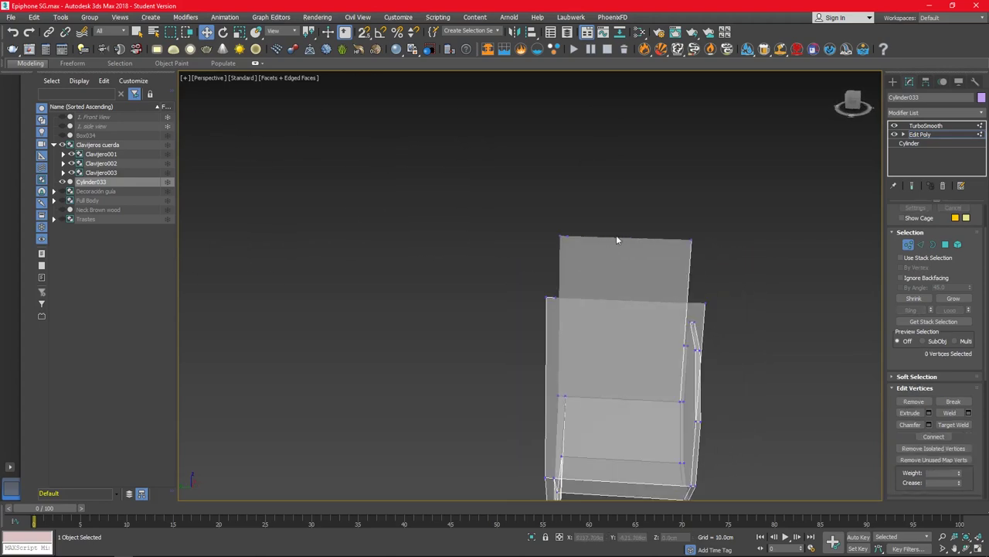
pyautogui.press('2')
pyautogui.click(565, 238)
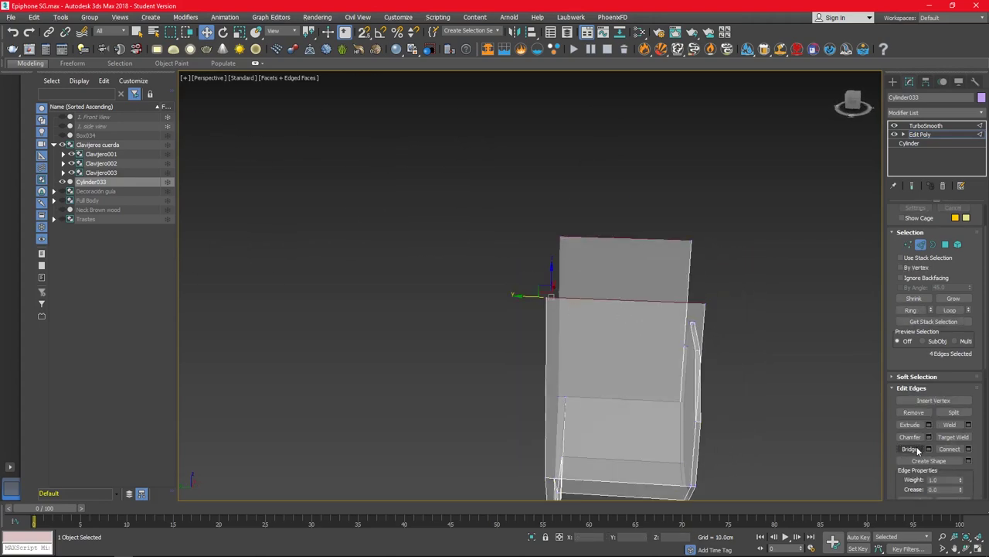
pyautogui.click(910, 448)
pyautogui.keyDown('alt'); pyautogui.moveTo(775, 375); pyautogui.dragTo(595, 240, button='middle'); pyautogui.keyUp('alt')
pyautogui.click(595, 240)
pyautogui.click(911, 449)
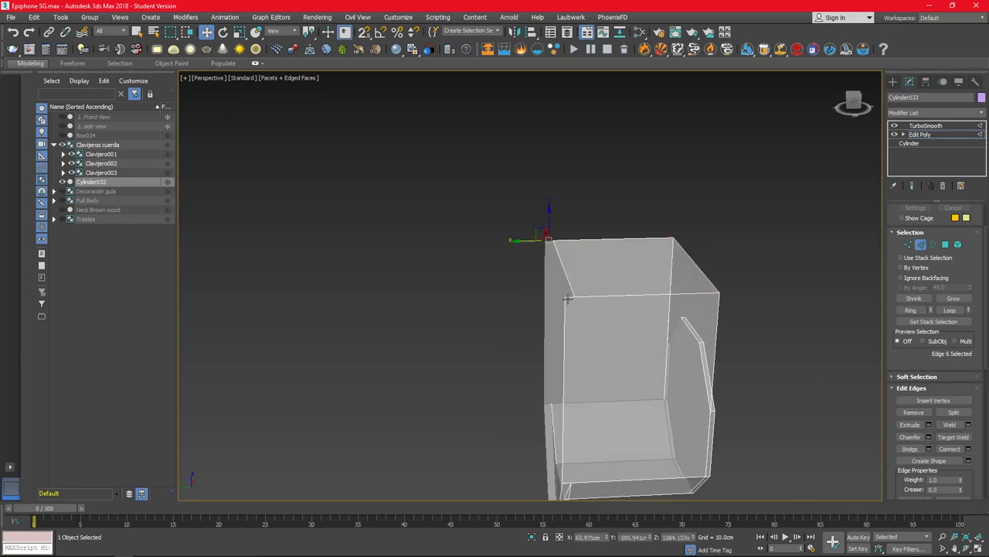
pyautogui.keyDown('alt'); pyautogui.moveTo(743, 361); pyautogui.dragTo(622, 334, button='middle'); pyautogui.keyUp('alt')
# Step: Cap the open top border, then delete the top faces leaving open walls
pyautogui.press('3')
pyautogui.click(529, 338)
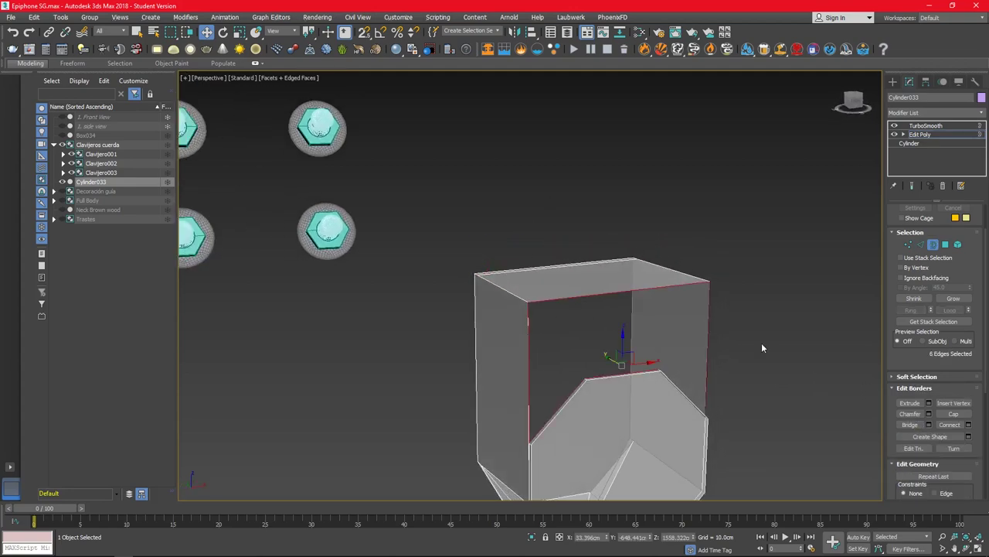
pyautogui.keyDown('alt'); pyautogui.moveTo(763, 347); pyautogui.dragTo(534, 356, button='middle'); pyautogui.keyUp('alt')
pyautogui.click(953, 414)
pyautogui.keyDown('alt'); pyautogui.moveTo(773, 371); pyautogui.dragTo(541, 330, button='middle'); pyautogui.keyUp('alt')
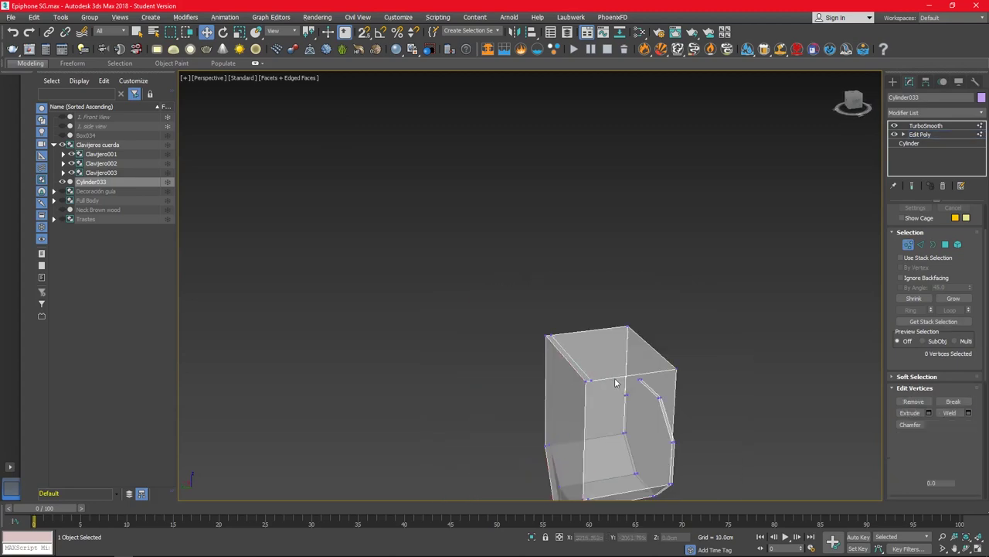
pyautogui.press('1')
pyautogui.press('Delete')
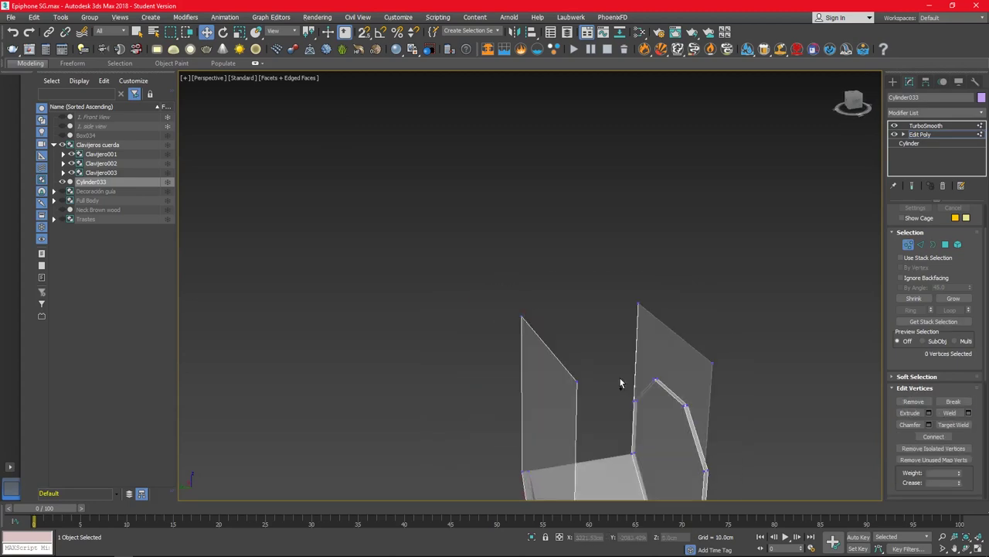
# Step: Bridge the slanted top edges into a face and inspect the remaining border and vertices
pyautogui.press('2')
pyautogui.click(572, 375)
pyautogui.click(910, 448)
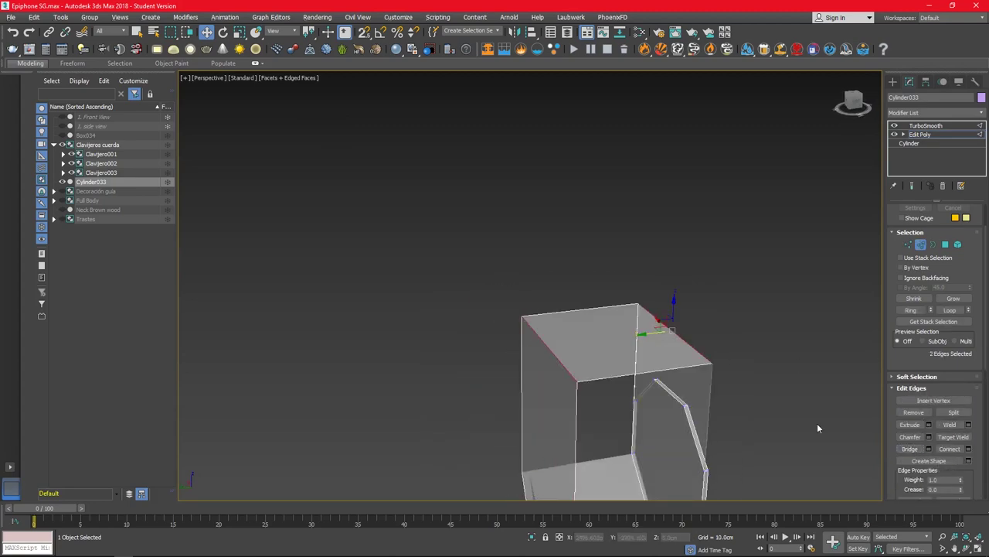
pyautogui.keyDown('alt'); pyautogui.moveTo(817, 423); pyautogui.dragTo(779, 238, button='middle'); pyautogui.keyUp('alt')
pyautogui.press('3')
pyautogui.click(573, 363)
pyautogui.keyDown('alt'); pyautogui.moveTo(733, 406); pyautogui.dragTo(642, 418, button='middle'); pyautogui.keyUp('alt')
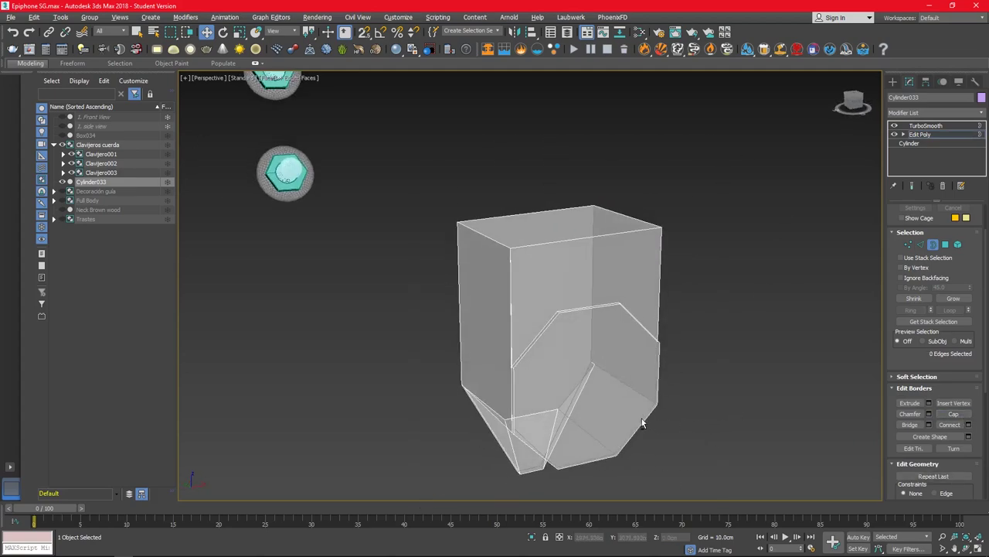
pyautogui.press('1')
pyautogui.moveTo(670, 388)
pyautogui.keyDown('alt'); pyautogui.mouseDown(button='middle')
pyautogui.moveTo(696, 386)
pyautogui.moveTo(677, 384)
pyautogui.mouseUp(button='middle'); pyautogui.keyUp('alt')
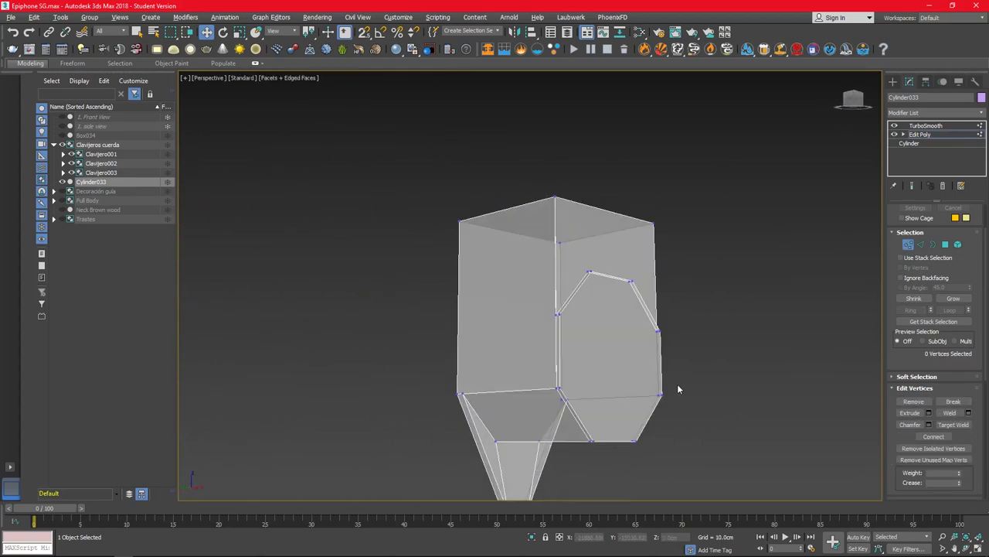
# Step: Chamfer the two lower-left housing edges and check the smoothed result
pyautogui.press('2')
pyautogui.click(498, 408)
pyautogui.keyDown('ctrl'); pyautogui.click(521, 446); pyautogui.keyUp('ctrl')
pyautogui.keyDown('alt'); pyautogui.moveTo(520, 446); pyautogui.dragTo(552, 446, button='middle'); pyautogui.keyUp('alt')
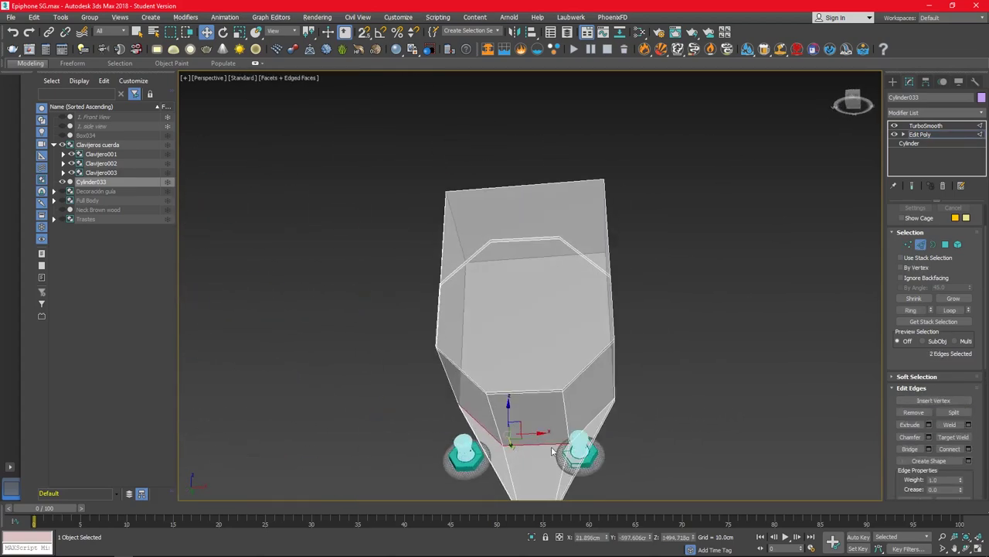
pyautogui.click(929, 437)
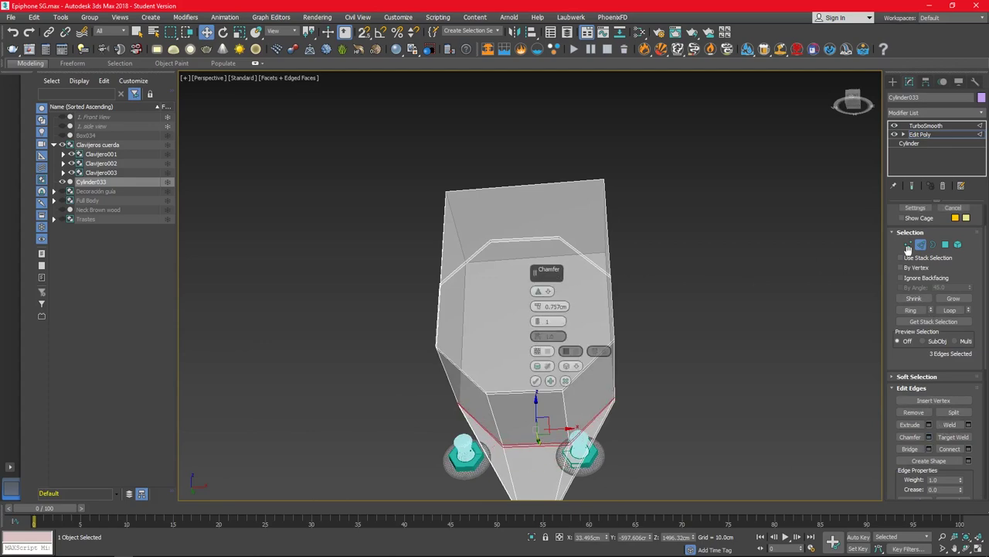
pyautogui.click(912, 185)
pyautogui.press('F4')
pyautogui.moveTo(533, 433)
pyautogui.keyDown('alt'); pyautogui.mouseDown(button='middle')
pyautogui.moveTo(541, 418)
pyautogui.moveTo(529, 422)
pyautogui.moveTo(620, 461)
pyautogui.moveTo(463, 398)
pyautogui.moveTo(539, 468)
pyautogui.mouseUp(button='middle'); pyautogui.keyUp('alt')
pyautogui.press('Return')
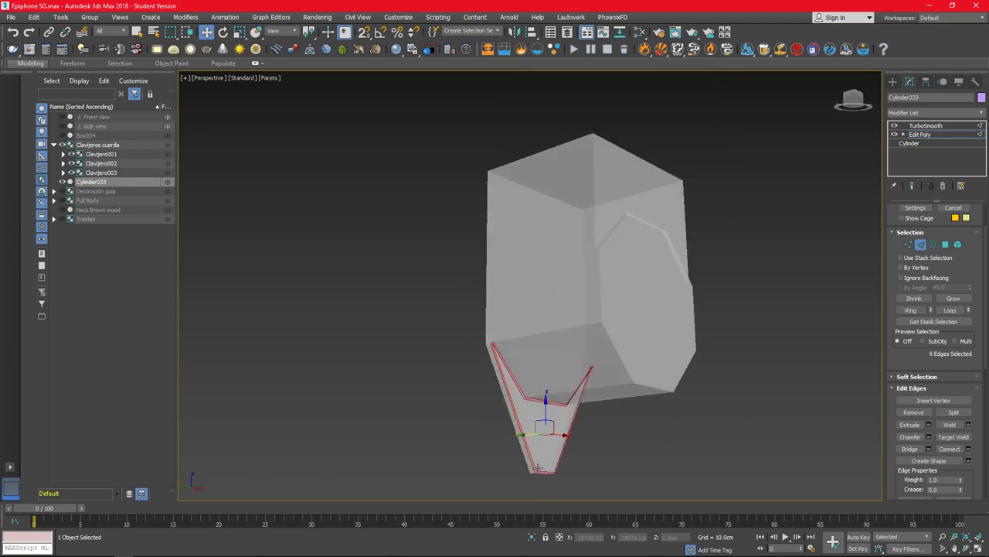
pyautogui.moveTo(507, 419)
pyautogui.keyDown('alt'); pyautogui.mouseDown(button='middle')
pyautogui.moveTo(563, 420)
pyautogui.moveTo(588, 432)
pyautogui.moveTo(588, 359)
pyautogui.moveTo(863, 235)
pyautogui.mouseUp(button='middle'); pyautogui.keyUp('alt')
pyautogui.click(912, 186)
pyautogui.click(913, 186)
# Step: Chamfer the top front edge at 15.698cm with 5 segments
pyautogui.keyDown('ctrl'); pyautogui.click(522, 297); pyautogui.keyUp('ctrl')
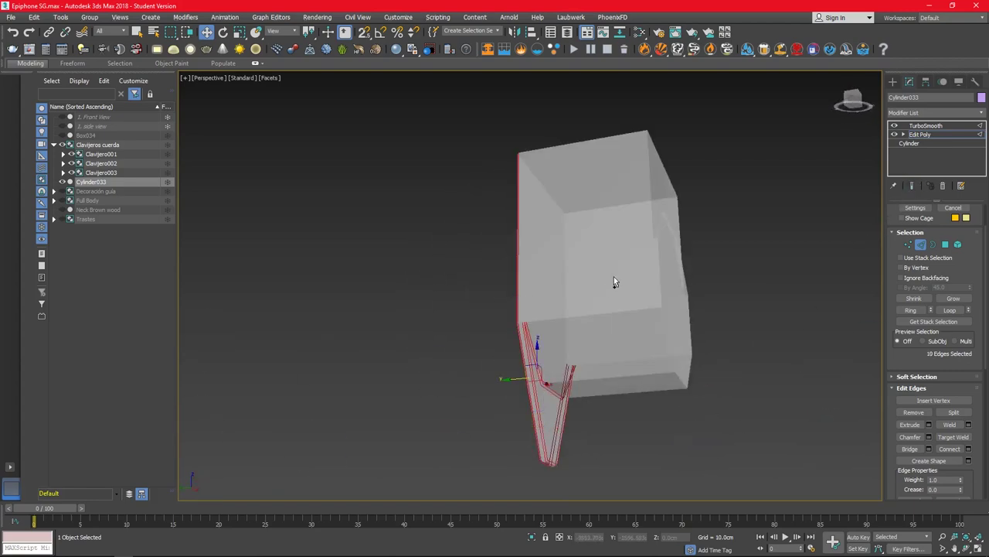
pyautogui.rightClick(821, 307)
pyautogui.click(775, 158)
pyautogui.keyDown('alt'); pyautogui.moveTo(775, 159); pyautogui.dragTo(717, 246, button='middle'); pyautogui.keyUp('alt')
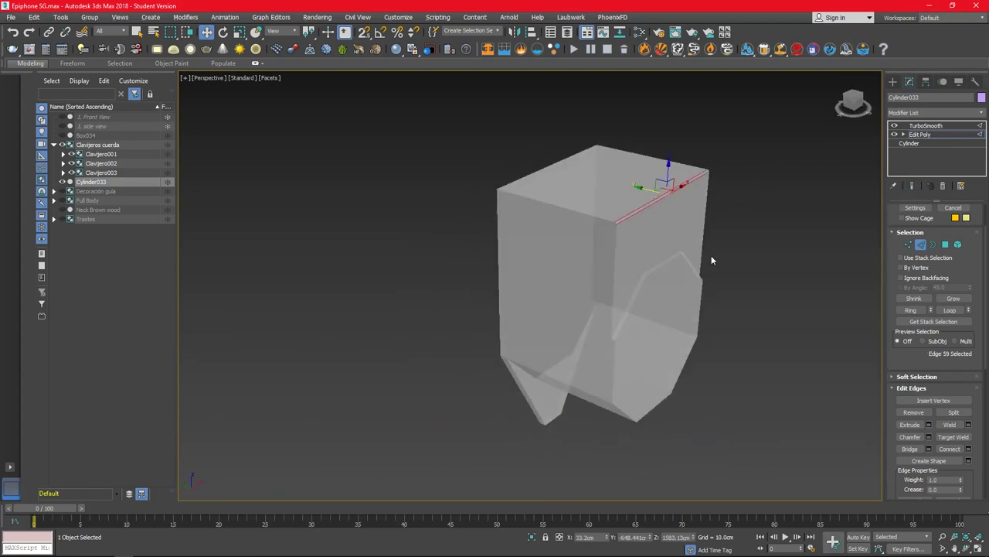
pyautogui.click(929, 437)
pyautogui.moveTo(538, 306)
pyautogui.mouseDown()
pyautogui.moveTo(538, 325)
pyautogui.moveTo(539, 313)
pyautogui.mouseUp()
pyautogui.press('F4')
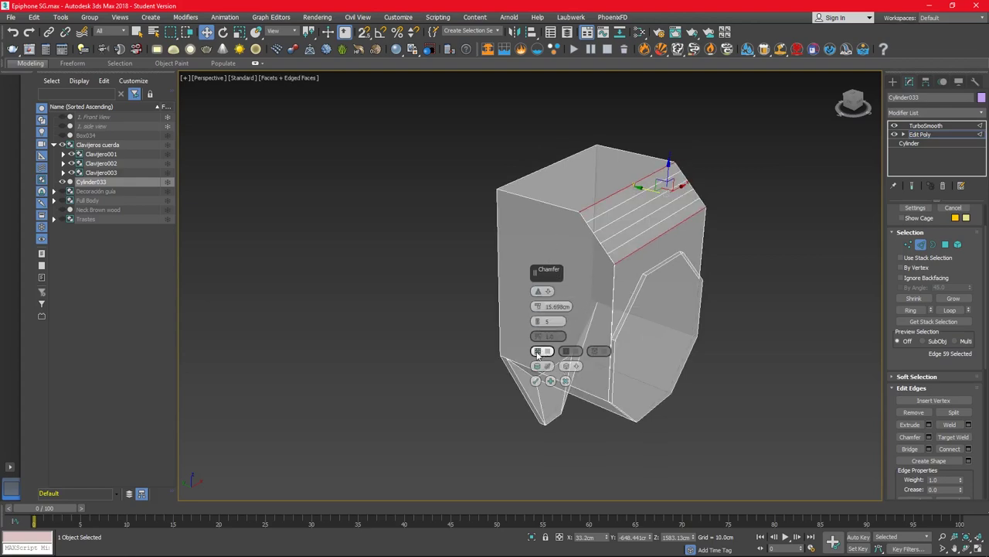
pyautogui.keyDown('alt'); pyautogui.moveTo(627, 319); pyautogui.dragTo(656, 299, button='middle'); pyautogui.keyUp('alt')
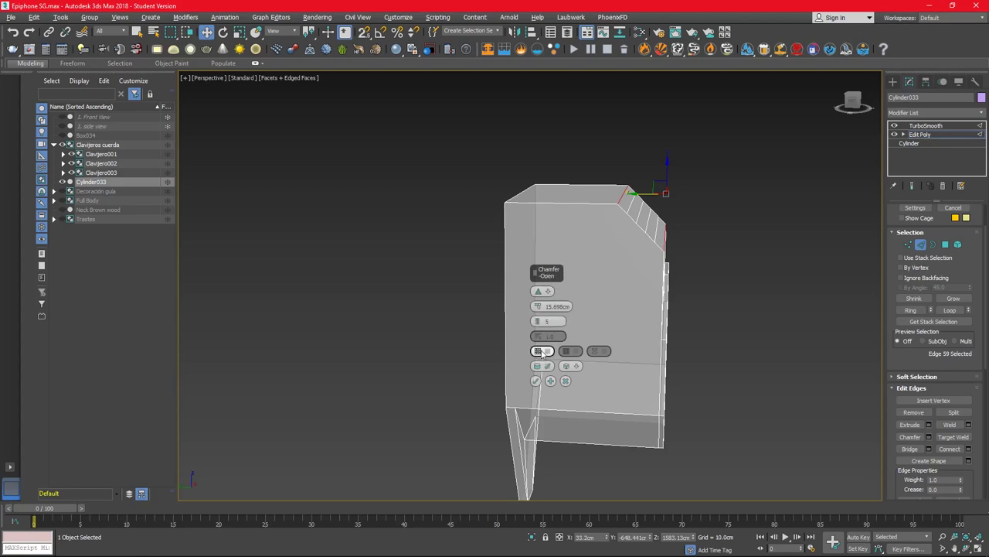
pyautogui.click(558, 384)
pyautogui.moveTo(712, 360)
pyautogui.keyDown('alt'); pyautogui.mouseDown(button='middle')
pyautogui.moveTo(682, 355)
pyautogui.moveTo(718, 314)
pyautogui.mouseUp(button='middle'); pyautogui.keyUp('alt')
# Step: In the four-viewport layout, inset the octagonal side face about 2.2cm
pyautogui.hotkey('alt', 'w')
pyautogui.press('4')
pyautogui.click(782, 403)
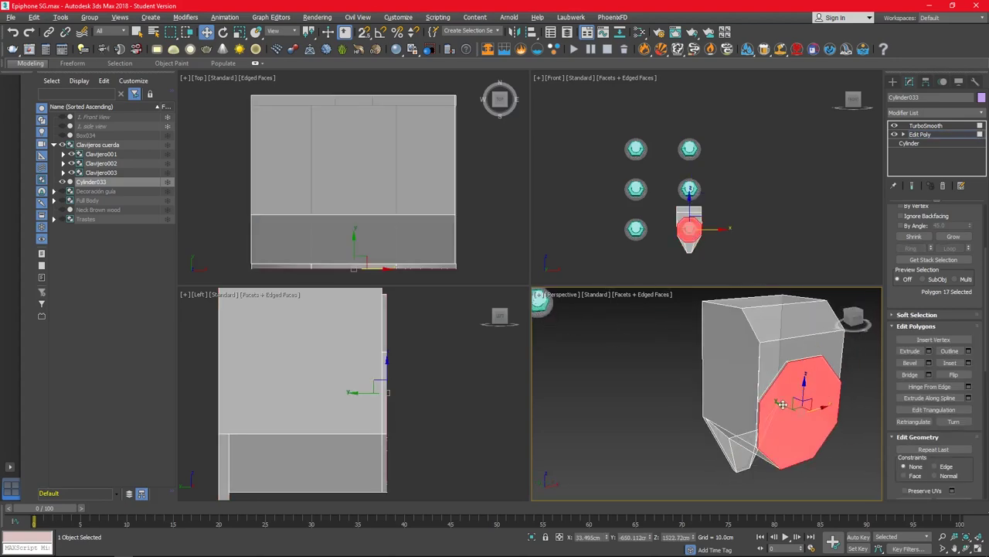
pyautogui.moveTo(713, 415); pyautogui.dragTo(714, 410)
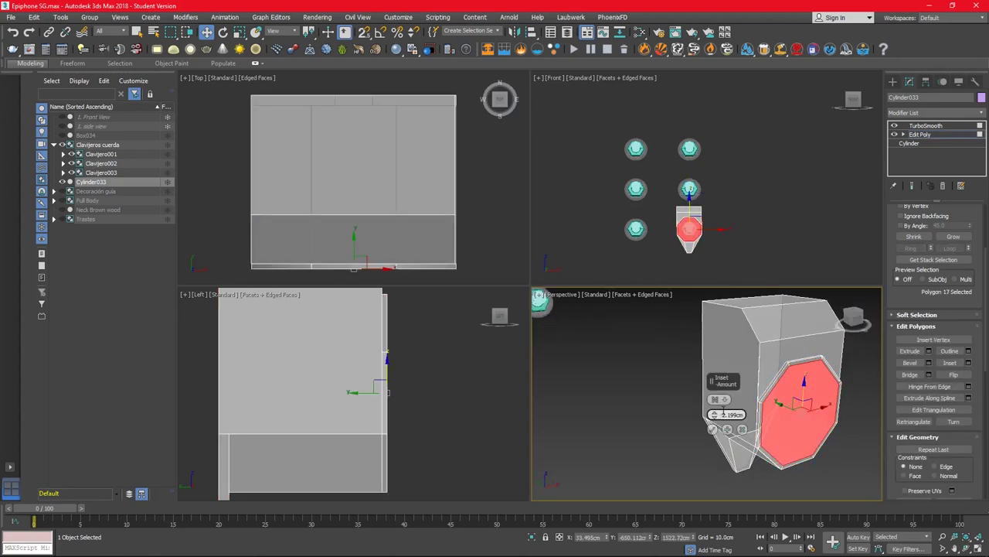
pyautogui.click(727, 430)
# Step: Extrude the inset octagon's edge loop 0.973cm into a rim and preview it smoothed
pyautogui.press('2')
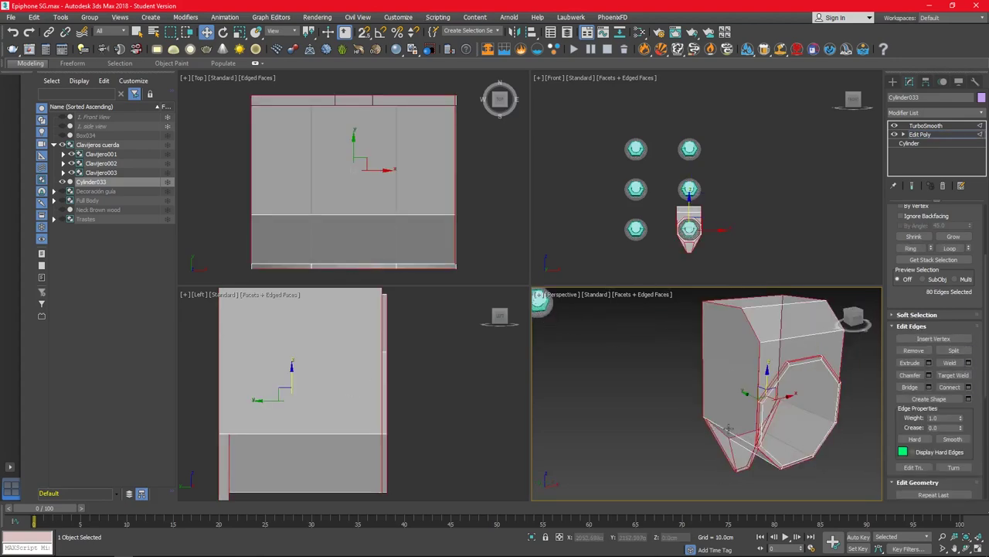
pyautogui.keyDown('alt'); pyautogui.moveTo(727, 430); pyautogui.dragTo(718, 360, button='middle'); pyautogui.keyUp('alt')
pyautogui.click(655, 324)
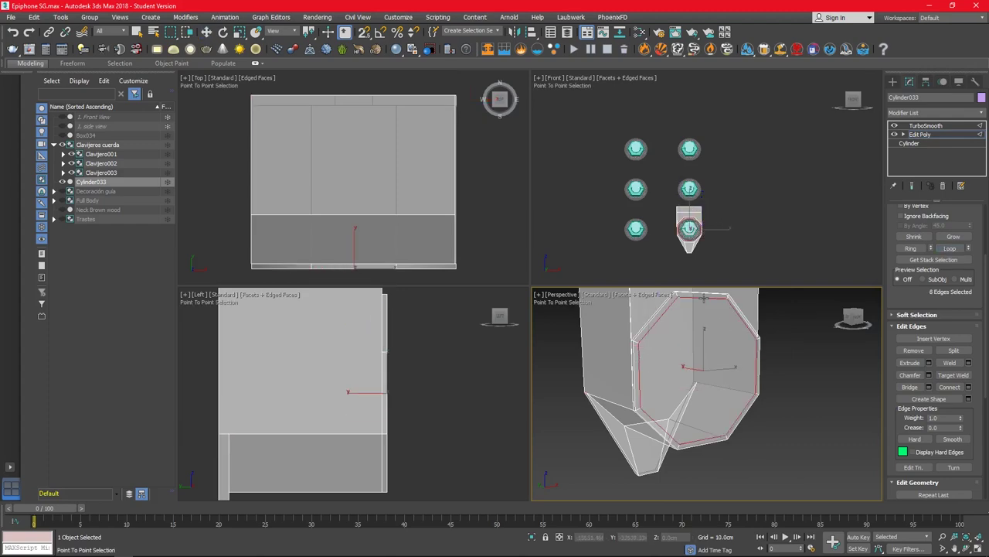
pyautogui.click(929, 363)
pyautogui.scroll(3, 719, 371)
pyautogui.hotkey('alt', 'w')
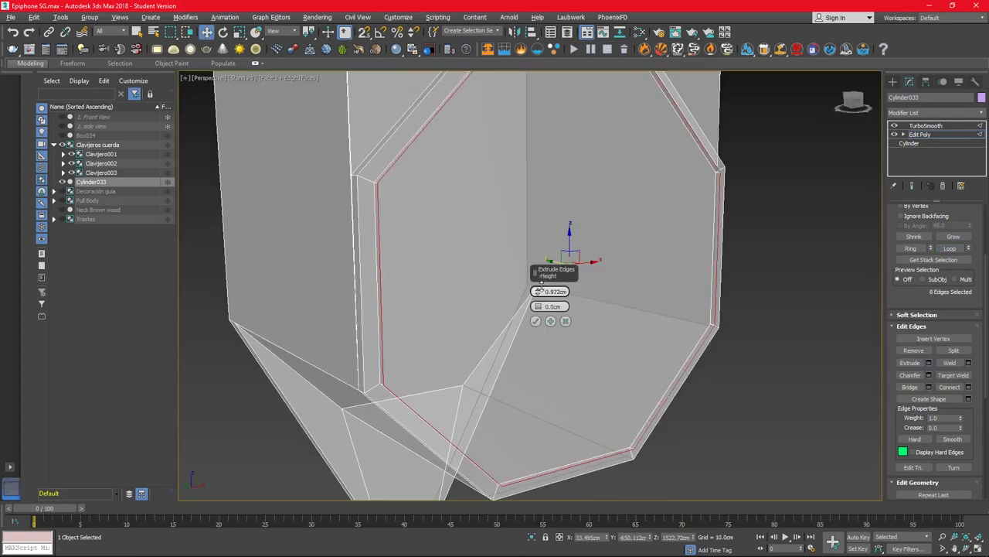
pyautogui.moveTo(538, 292); pyautogui.dragTo(539, 282)
pyautogui.click(536, 321)
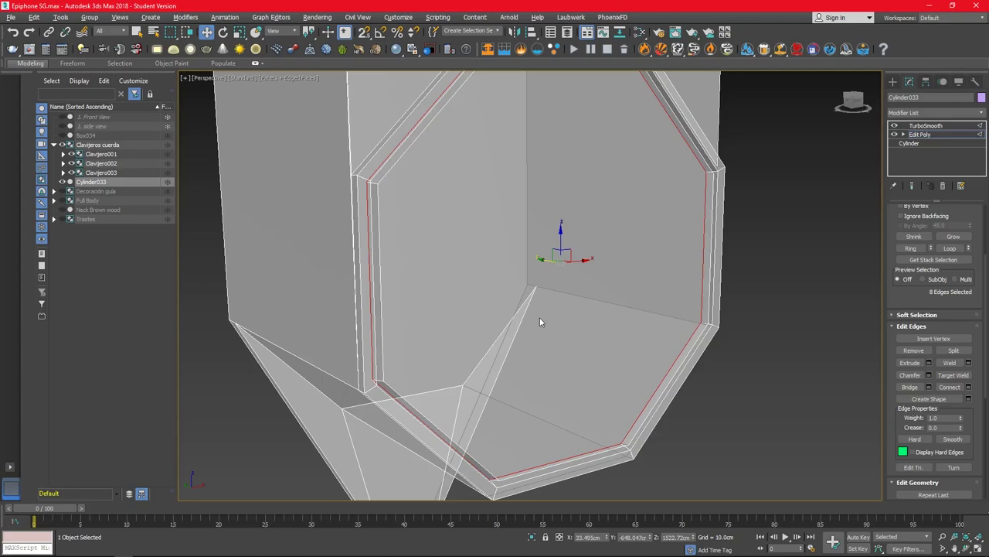
pyautogui.click(912, 186)
pyautogui.moveTo(502, 255)
pyautogui.keyDown('alt'); pyautogui.mouseDown(button='middle')
pyautogui.moveTo(430, 241)
pyautogui.moveTo(475, 215)
pyautogui.moveTo(525, 228)
pyautogui.mouseUp(button='middle'); pyautogui.keyUp('alt')
# Step: Select the edge loop around the octagonal end cap plus the top-left diagonal edge
pyautogui.click(912, 185)
pyautogui.scroll(2, 773, 212)
pyautogui.keyDown('alt'); pyautogui.moveTo(773, 212); pyautogui.dragTo(883, 271, button='middle'); pyautogui.keyUp('alt')
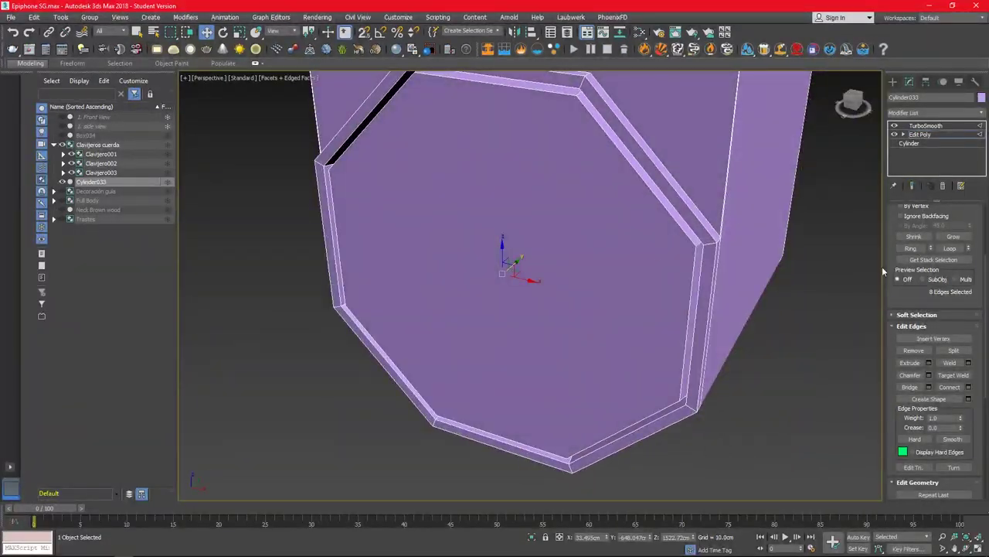
pyautogui.click(949, 249)
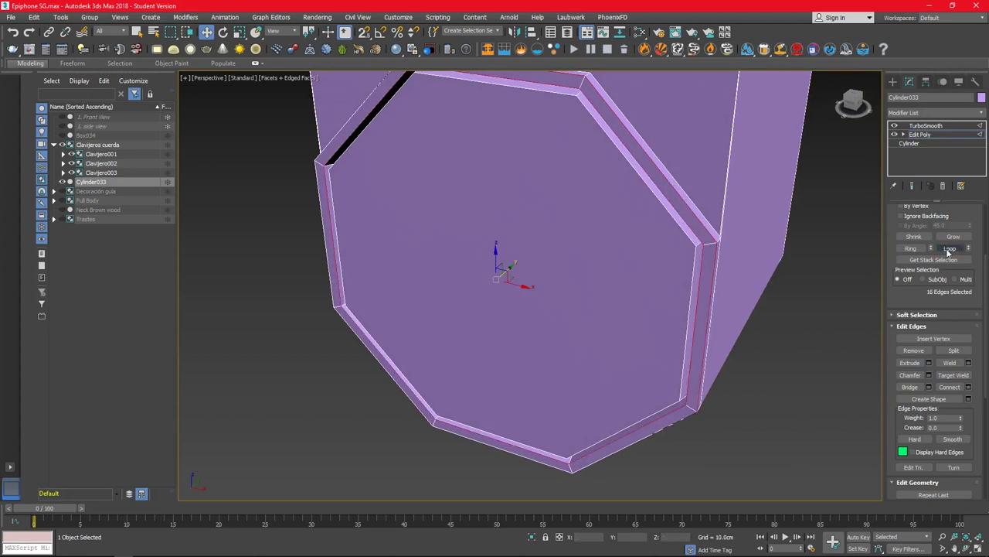
pyautogui.scroll(3, 704, 244)
pyautogui.scroll(-3, 729, 241)
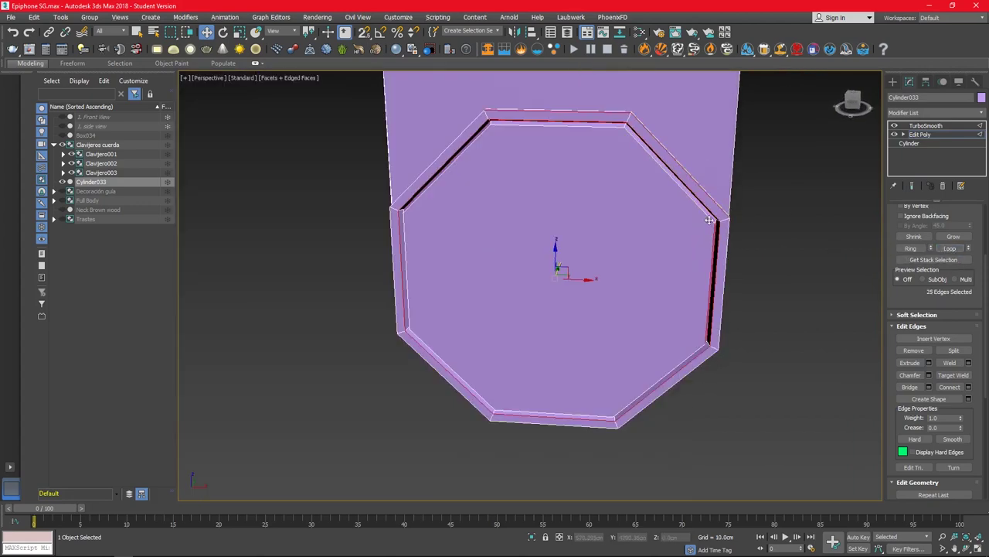
pyautogui.keyDown('ctrl'); pyautogui.click(458, 160); pyautogui.keyUp('ctrl')
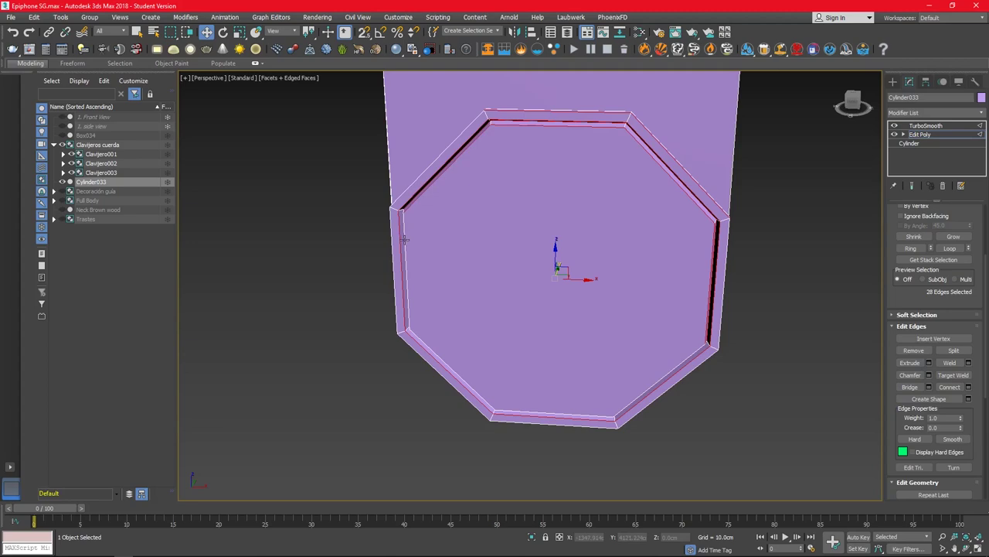
pyautogui.keyDown('alt'); pyautogui.moveTo(838, 312); pyautogui.dragTo(773, 237, button='middle'); pyautogui.keyUp('alt')
pyautogui.click(913, 187)
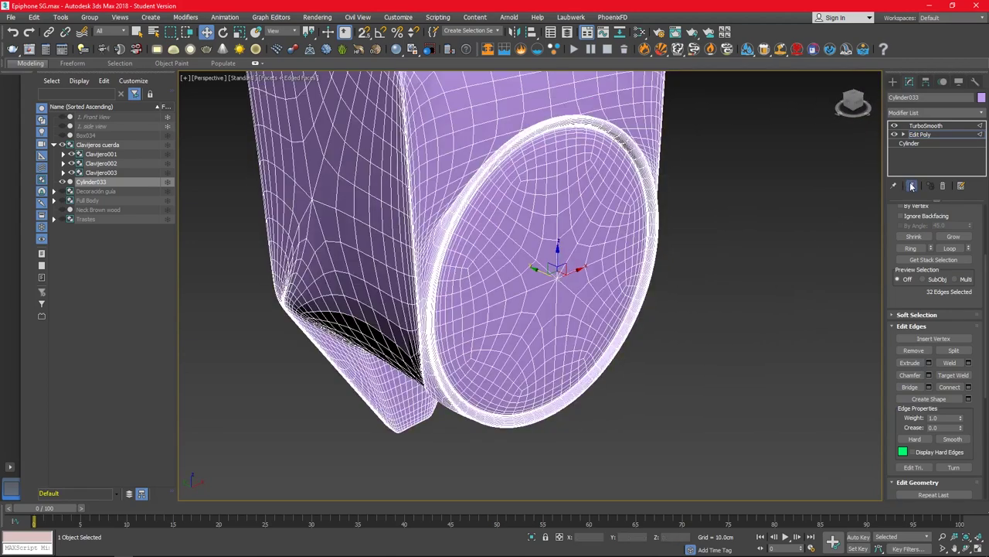
pyautogui.click(912, 186)
pyautogui.moveTo(609, 91); pyautogui.dragTo(609, 113, button='middle')
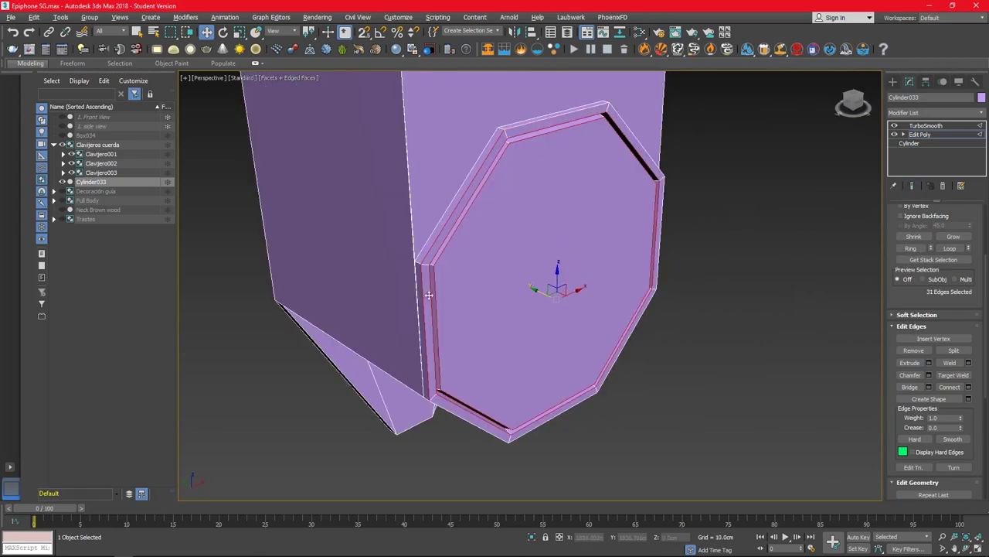
pyautogui.keyDown('alt'); pyautogui.moveTo(436, 241); pyautogui.dragTo(838, 324, button='middle'); pyautogui.keyUp('alt')
pyautogui.click(912, 187)
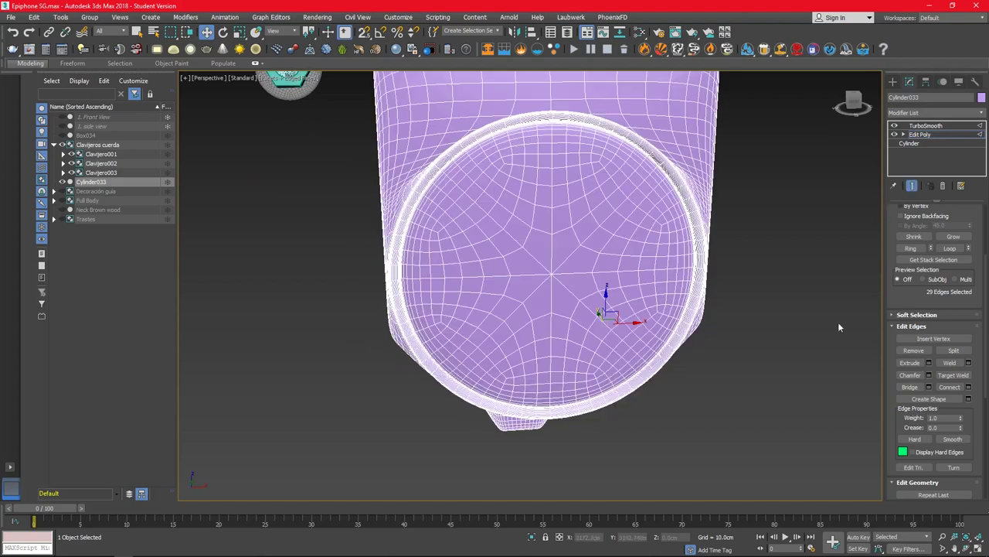
# Step: Chamfer the cap edges, settling on 0.243cm after comparing smoothed previews
pyautogui.click(929, 375)
pyautogui.moveTo(536, 307); pyautogui.dragTo(536, 286)
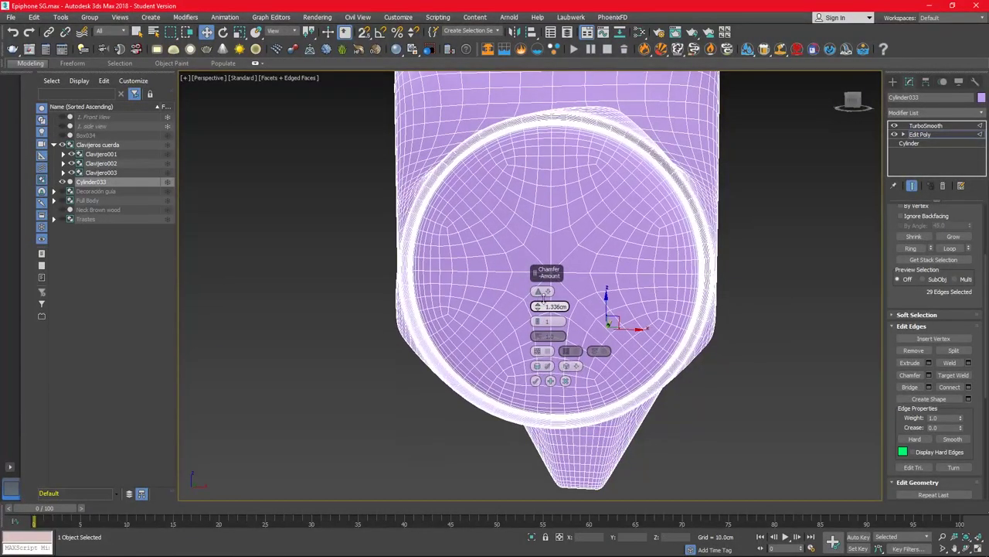
pyautogui.keyDown('alt'); pyautogui.moveTo(536, 286); pyautogui.dragTo(675, 288, button='middle'); pyautogui.keyUp('alt')
pyautogui.click(912, 186)
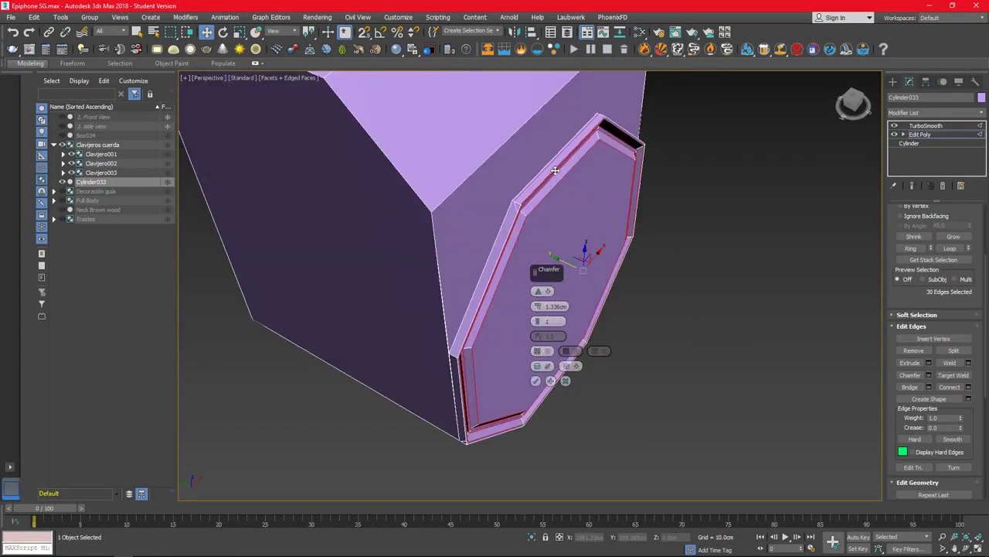
pyautogui.keyDown('alt'); pyautogui.moveTo(555, 170); pyautogui.dragTo(610, 262, button='middle'); pyautogui.keyUp('alt')
pyautogui.moveTo(538, 307); pyautogui.dragTo(538, 329)
pyautogui.click(913, 186)
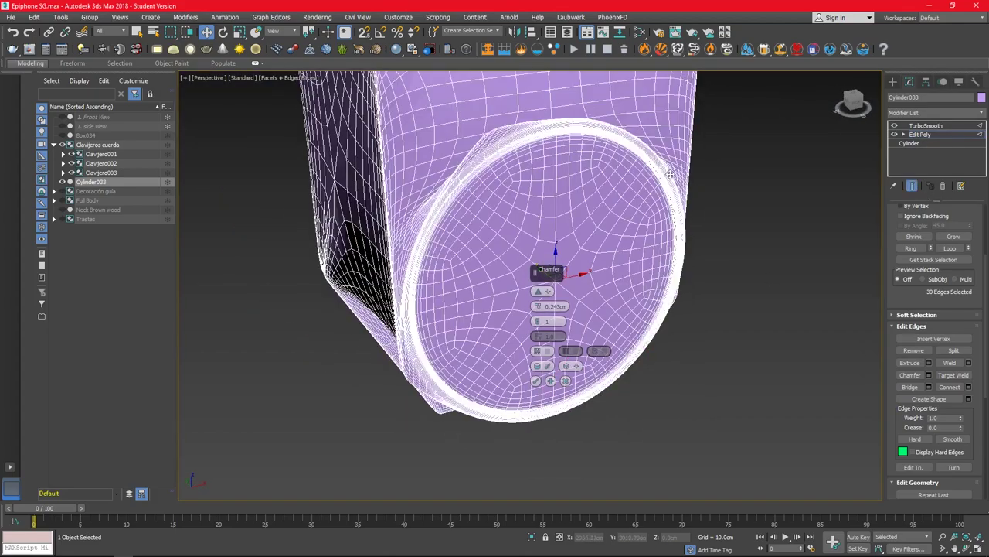
pyautogui.keyDown('alt'); pyautogui.moveTo(699, 256); pyautogui.dragTo(517, 323, button='middle'); pyautogui.keyUp('alt')
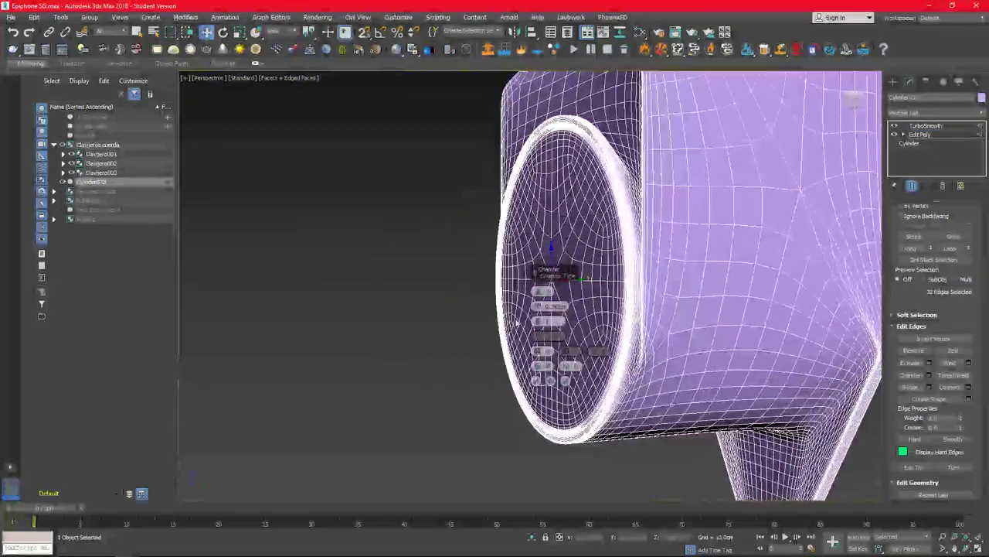
pyautogui.hotkey('ctrl', 'e')
pyautogui.click(638, 367)
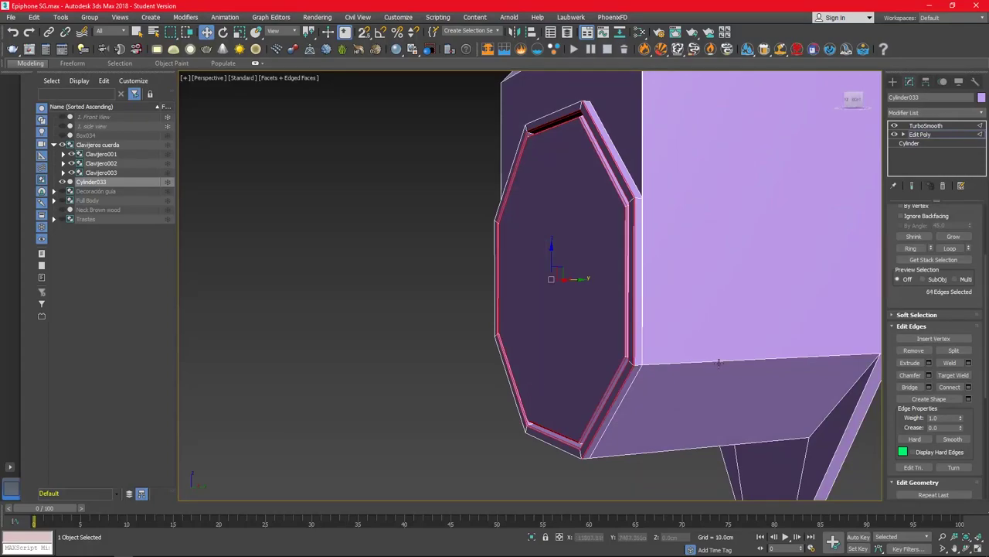
# Step: Select two edge loops along the housing and chamfer them 0.972cm
pyautogui.keyDown('alt'); pyautogui.moveTo(696, 355); pyautogui.dragTo(773, 325, button='middle'); pyautogui.keyUp('alt')
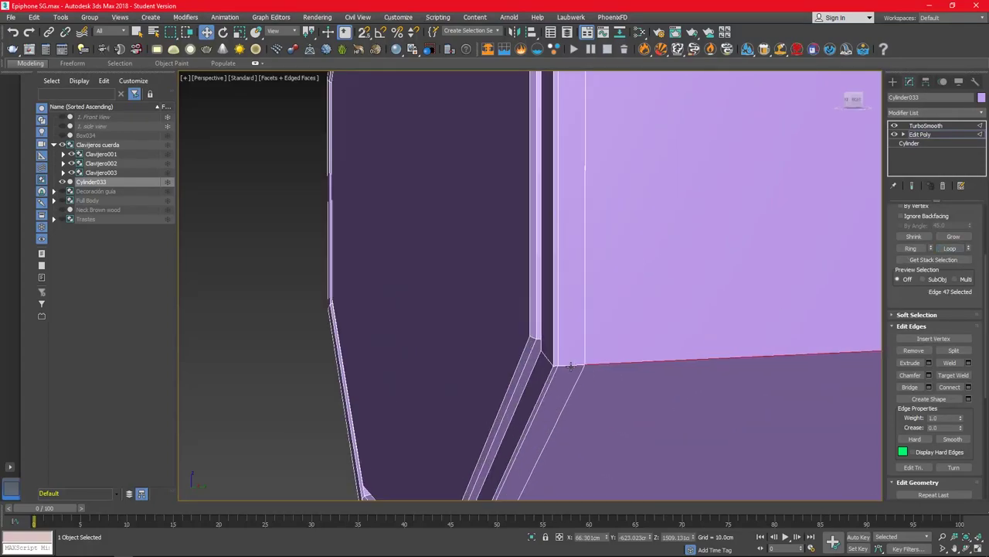
pyautogui.keyDown('alt'); pyautogui.moveTo(569, 367); pyautogui.dragTo(632, 361, button='middle'); pyautogui.keyUp('alt')
pyautogui.doubleClick(485, 382)
pyautogui.keyDown('ctrl'); pyautogui.doubleClick(484, 382); pyautogui.keyUp('ctrl')
pyautogui.scroll(3, 485, 382)
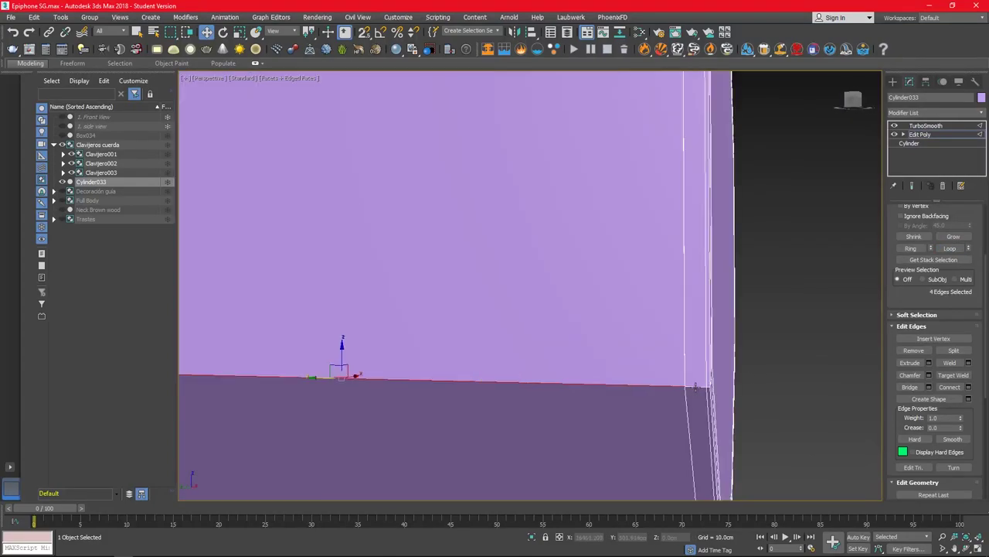
pyautogui.keyDown('alt'); pyautogui.moveTo(485, 381); pyautogui.dragTo(541, 371, button='middle'); pyautogui.keyUp('alt')
pyautogui.scroll(-4, 541, 371)
pyautogui.click(912, 188)
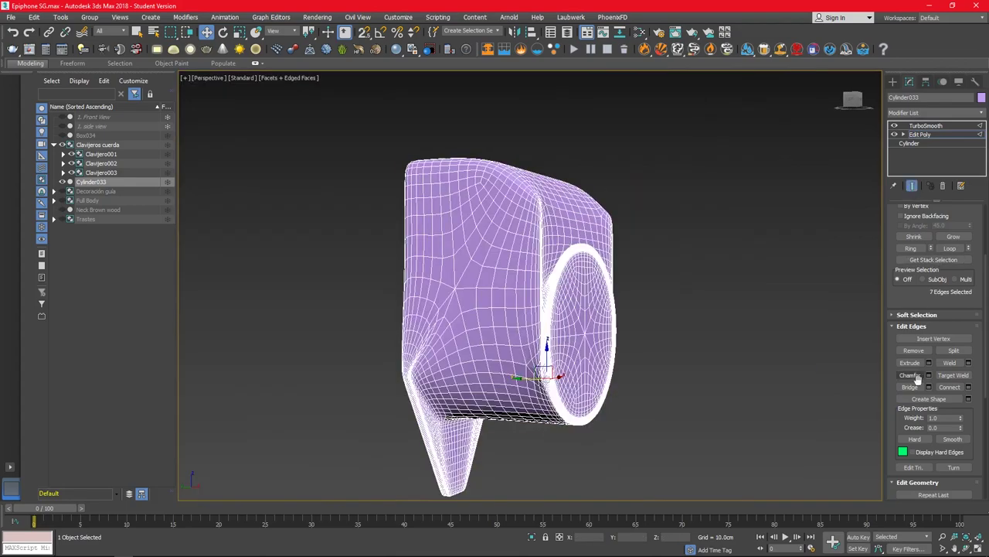
pyautogui.click(929, 375)
pyautogui.moveTo(618, 332)
pyautogui.keyDown('alt'); pyautogui.mouseDown(button='middle')
pyautogui.moveTo(685, 326)
pyautogui.moveTo(565, 371)
pyautogui.moveTo(649, 379)
pyautogui.mouseUp(button='middle'); pyautogui.keyUp('alt')
pyautogui.click(565, 371)
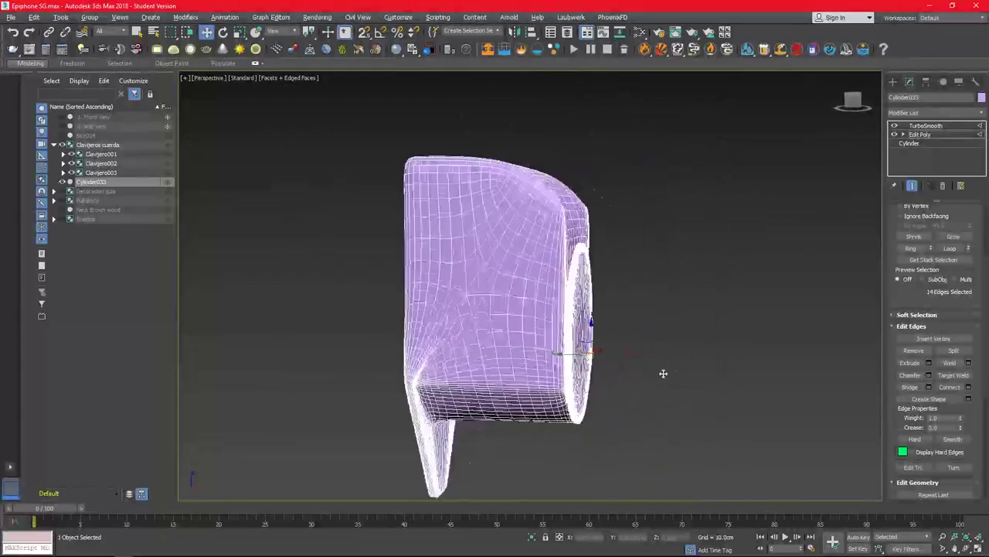
pyautogui.press('1')
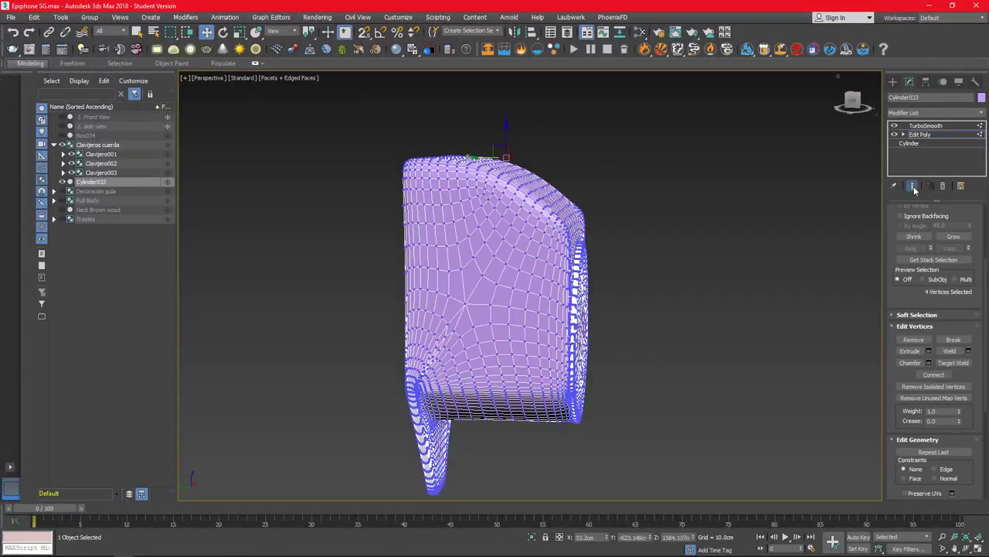
# Step: Cut new edges across the housing's top faces and flatten the top vertices along X
pyautogui.rightClick(482, 156)
pyautogui.click(535, 195)
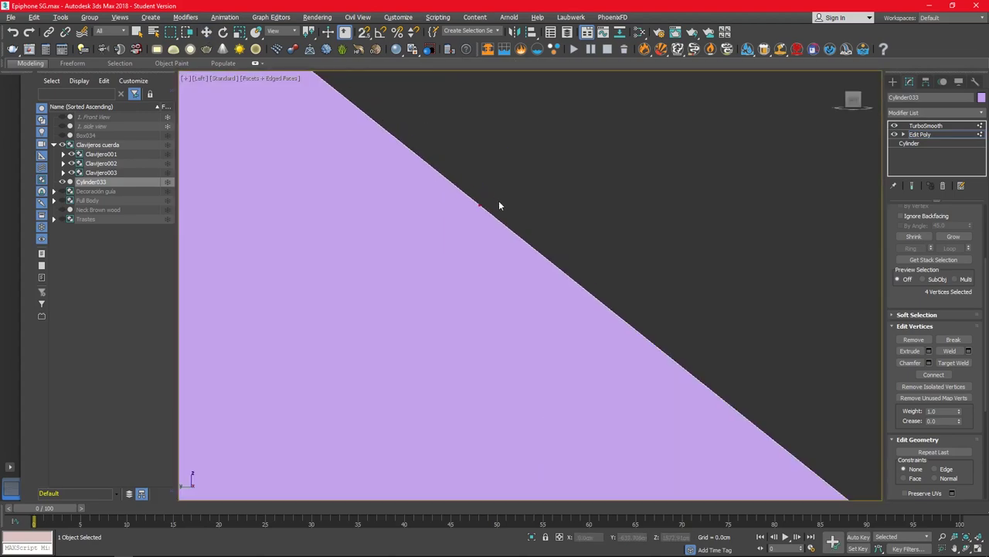
pyautogui.scroll(-5, 935, 348)
pyautogui.click(953, 376)
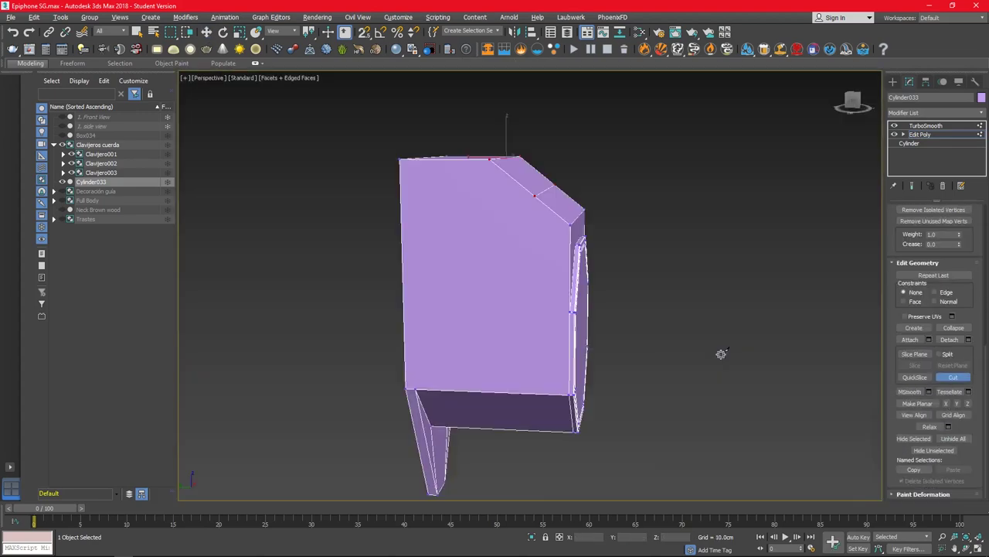
pyautogui.rightClick(580, 158)
pyautogui.click(956, 403)
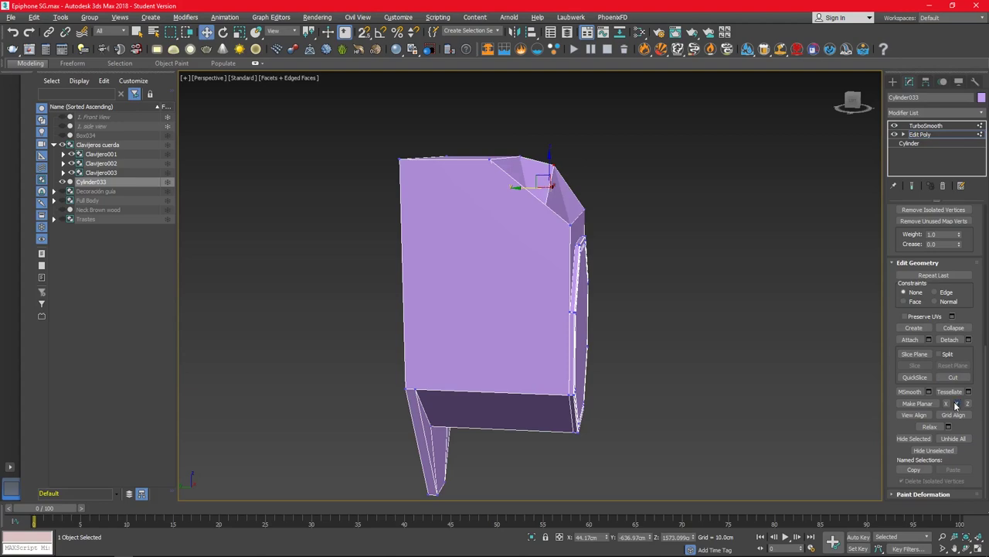
pyautogui.click(946, 403)
# Step: Preview the smoothed housing from the side, then return to the base mesh
pyautogui.keyDown('alt'); pyautogui.moveTo(721, 257); pyautogui.dragTo(525, 239, button='middle'); pyautogui.keyUp('alt')
pyautogui.scroll(5, 517, 218)
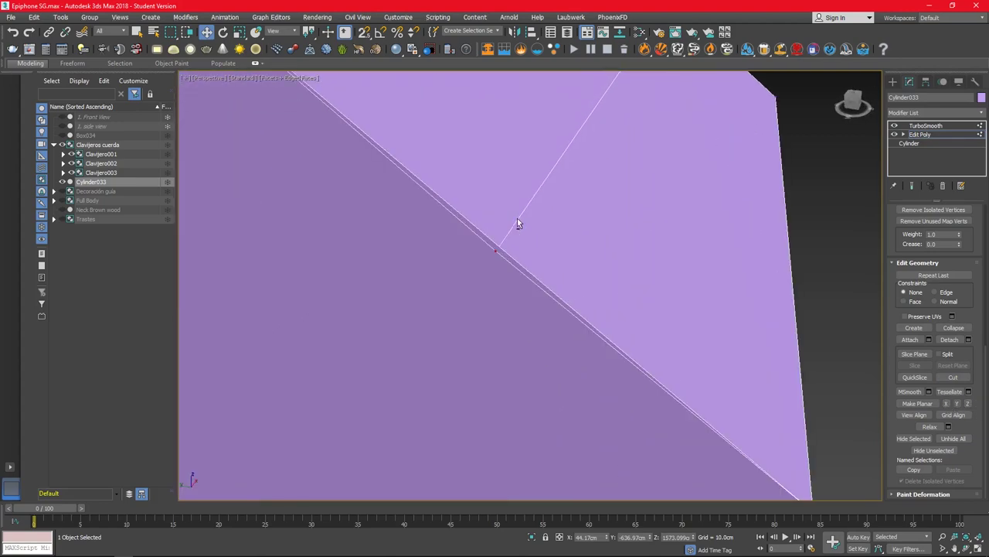
pyautogui.scroll(-5, 517, 222)
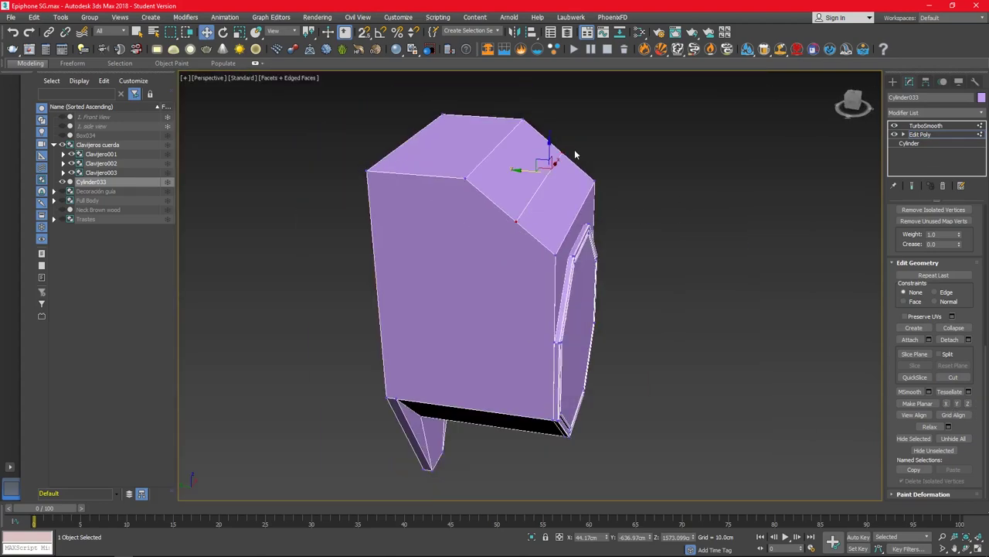
pyautogui.keyDown('alt'); pyautogui.moveTo(575, 154); pyautogui.dragTo(547, 212, button='middle'); pyautogui.keyUp('alt')
pyautogui.scroll(-5, 739, 106)
pyautogui.scroll(3, 980, 341)
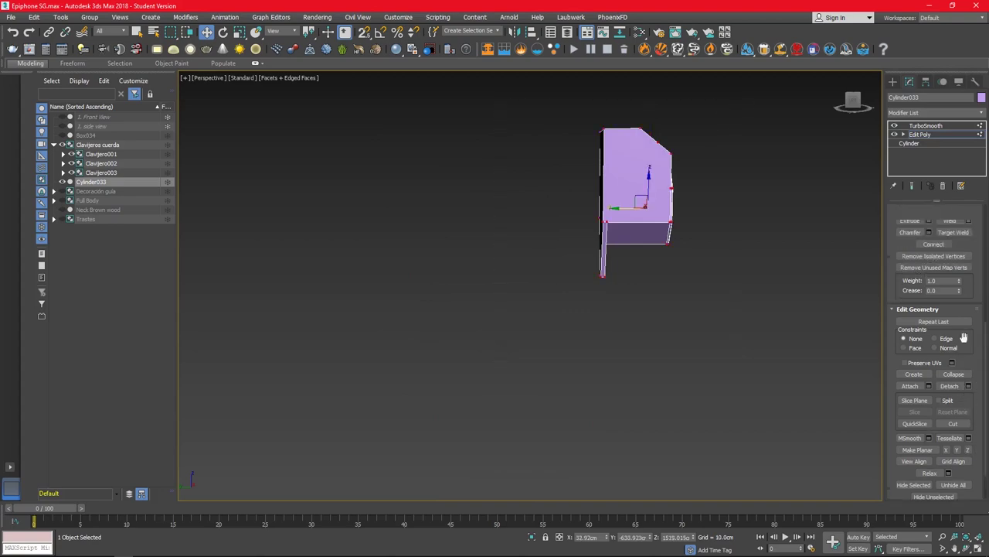
pyautogui.click(912, 186)
pyautogui.scroll(-2, 630, 191)
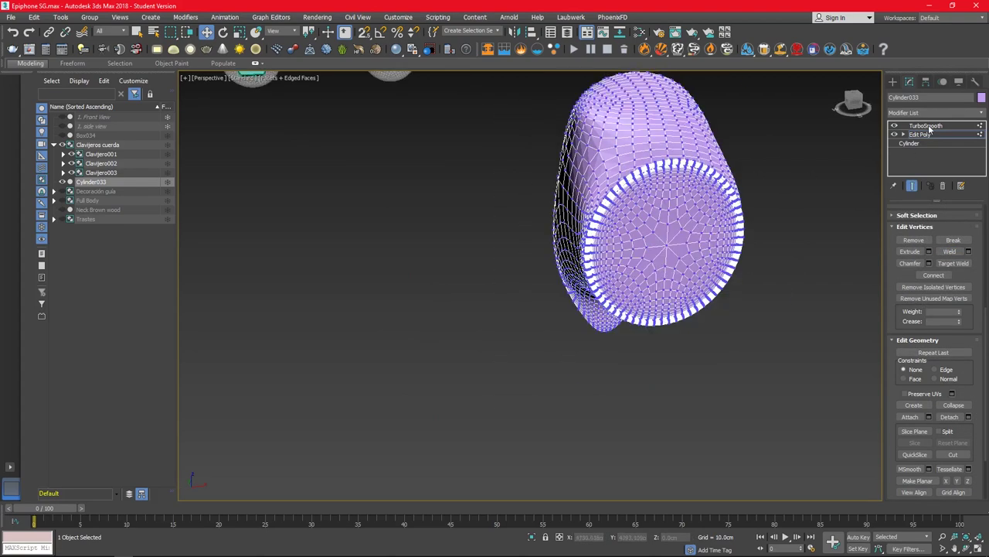
pyautogui.click(919, 136)
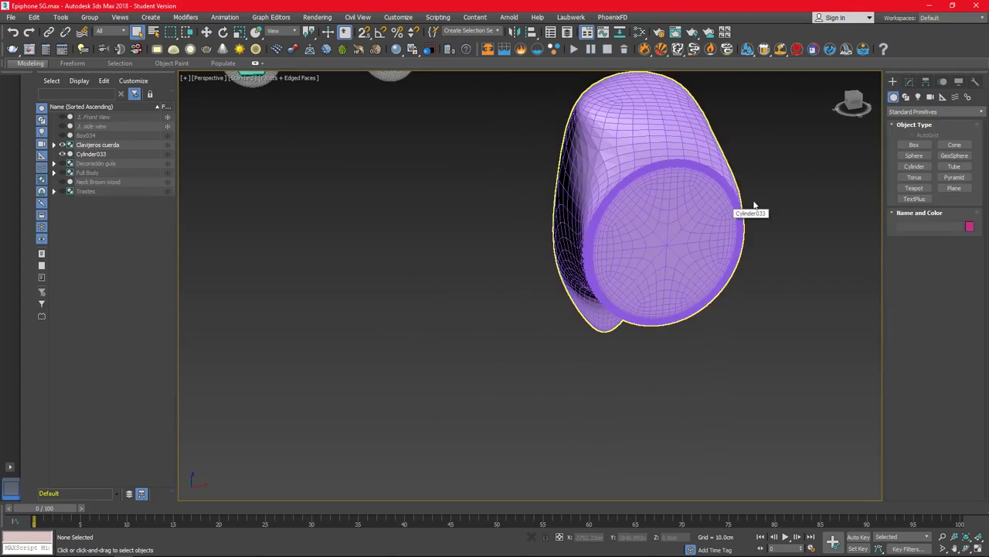
# Step: Move the bevel corner vertices up and outward and flatten them onto one plane
pyautogui.click(921, 290)
pyautogui.click(912, 185)
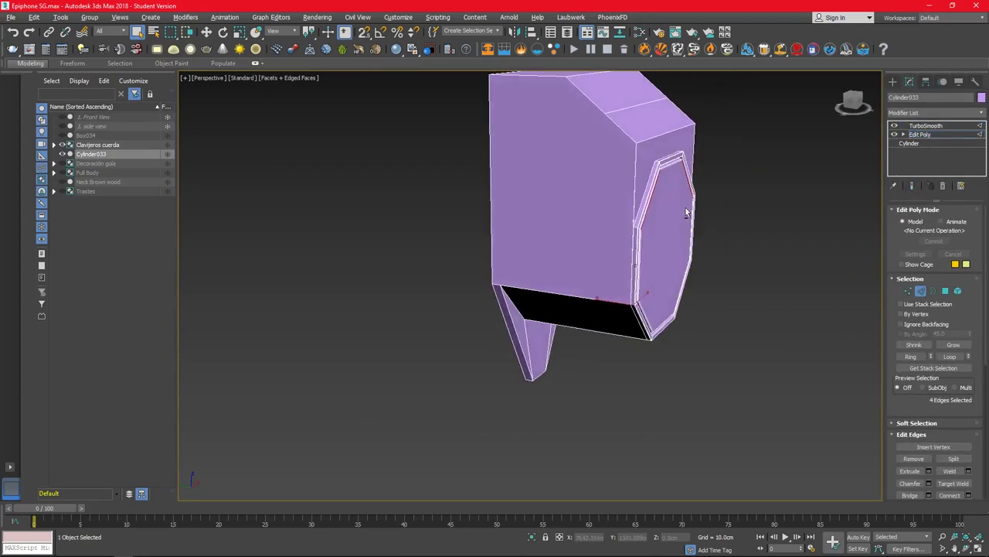
pyautogui.keyDown('alt'); pyautogui.moveTo(587, 193); pyautogui.dragTo(653, 138, button='middle'); pyautogui.keyUp('alt')
pyautogui.press('1')
pyautogui.press('w')
pyautogui.hotkey('alt', 'w')
pyautogui.click(356, 342)
pyautogui.moveTo(356, 343); pyautogui.dragTo(373, 314)
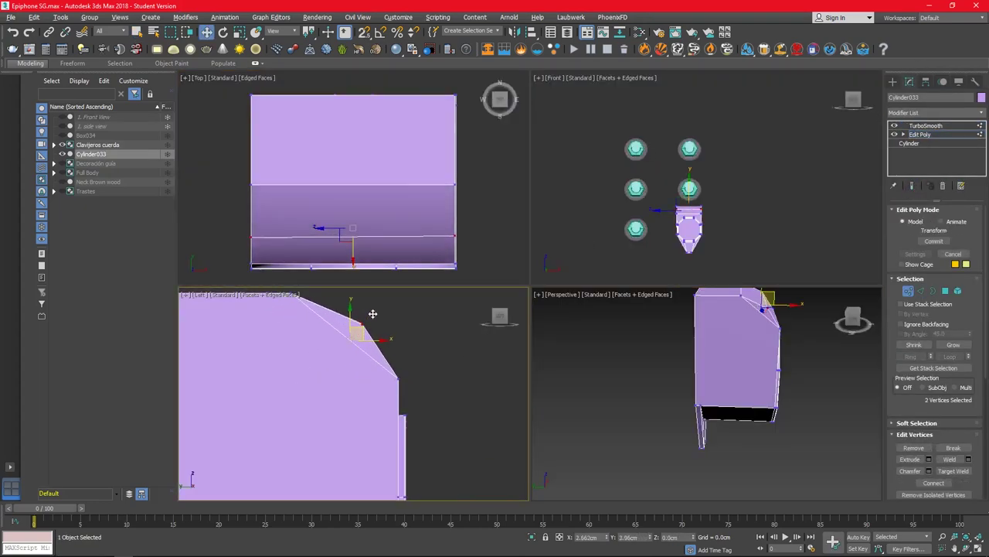
pyautogui.scroll(-3, 920, 340)
pyautogui.scroll(-2, 920, 341)
pyautogui.scroll(-2, 920, 340)
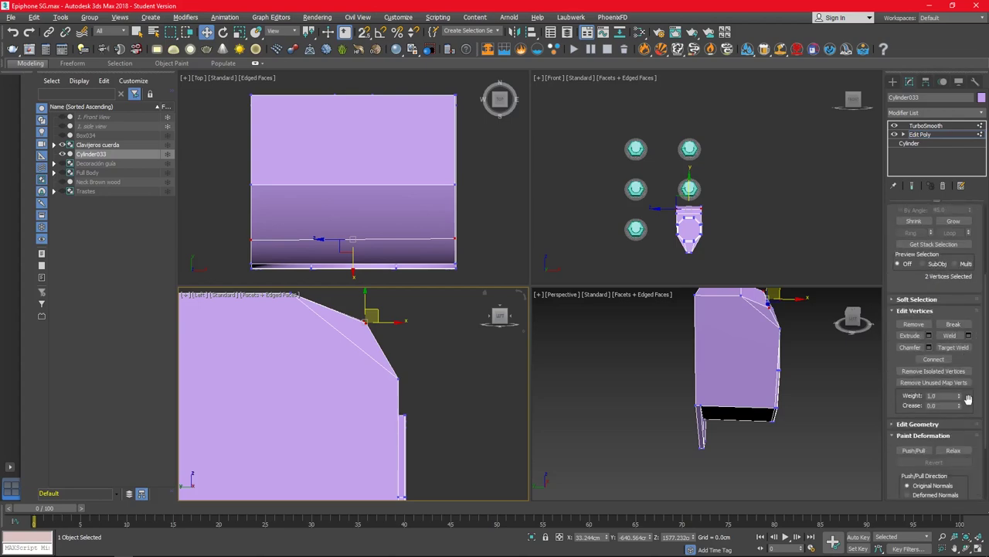
pyautogui.scroll(-2, 919, 340)
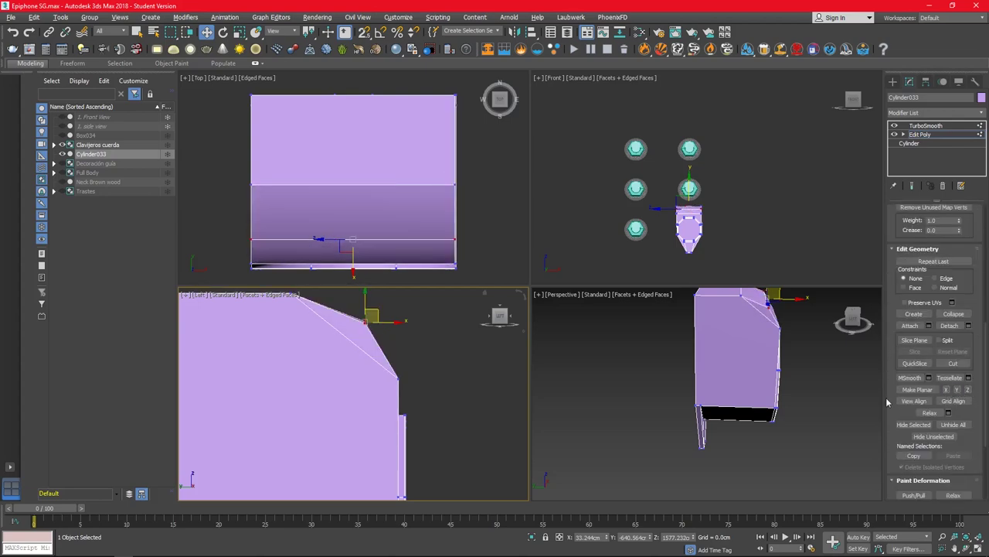
pyautogui.click(967, 390)
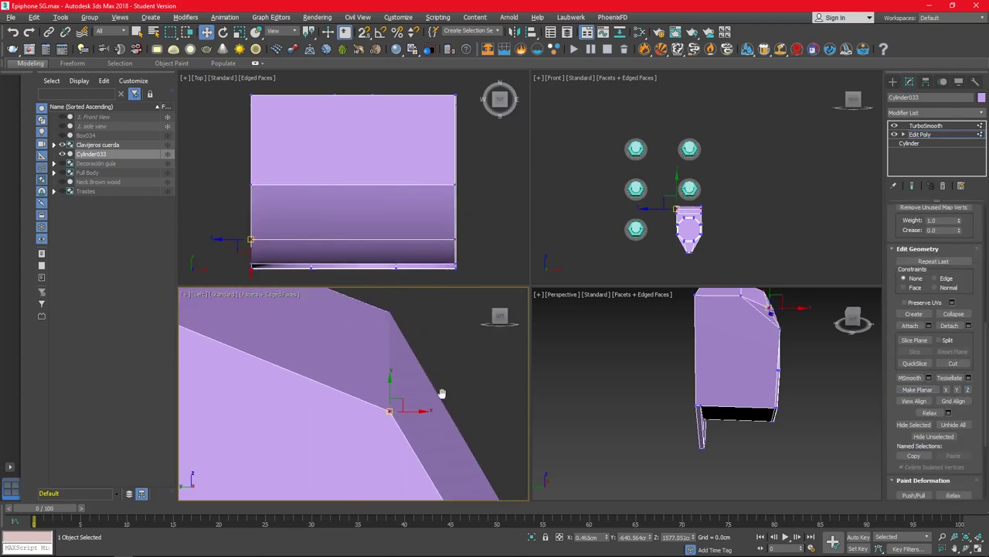
# Step: Connect edges across the top with 2 new segments
pyautogui.moveTo(364, 351); pyautogui.dragTo(398, 294, button='middle')
pyautogui.moveTo(696, 394)
pyautogui.keyDown('alt'); pyautogui.mouseDown(button='middle')
pyautogui.moveTo(742, 397)
pyautogui.moveTo(578, 387)
pyautogui.moveTo(748, 398)
pyautogui.moveTo(698, 337)
pyautogui.mouseUp(button='middle'); pyautogui.keyUp('alt')
pyautogui.press('2')
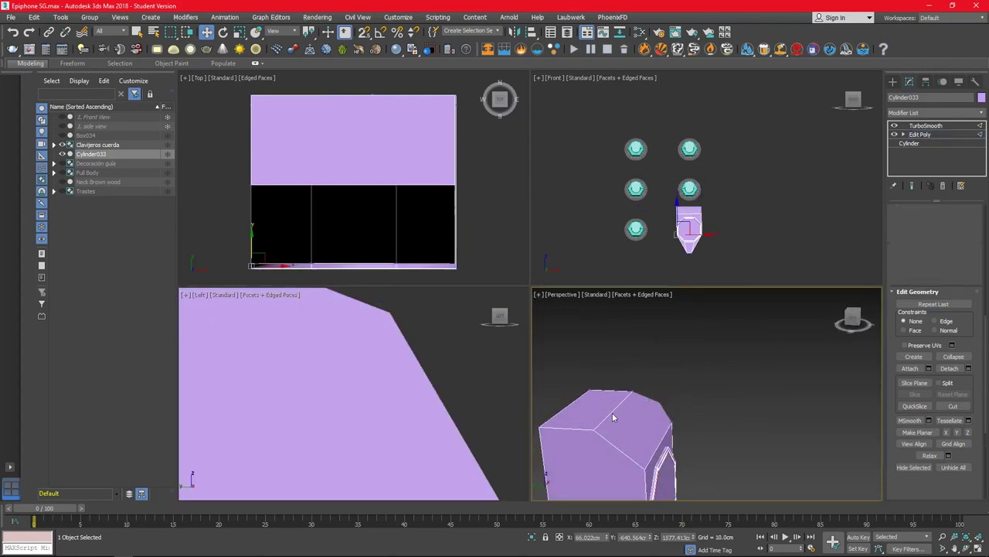
pyautogui.moveTo(601, 409)
pyautogui.keyDown('alt'); pyautogui.mouseDown(button='middle')
pyautogui.moveTo(706, 456)
pyautogui.moveTo(887, 436)
pyautogui.moveTo(705, 376)
pyautogui.mouseUp(button='middle'); pyautogui.keyUp('alt')
pyautogui.press('3')
pyautogui.press('2')
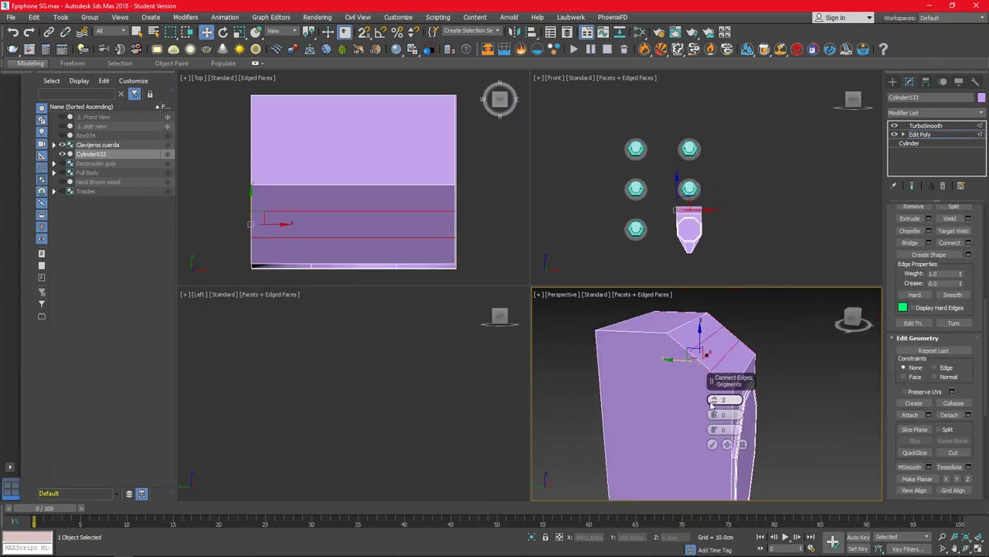
pyautogui.click(712, 443)
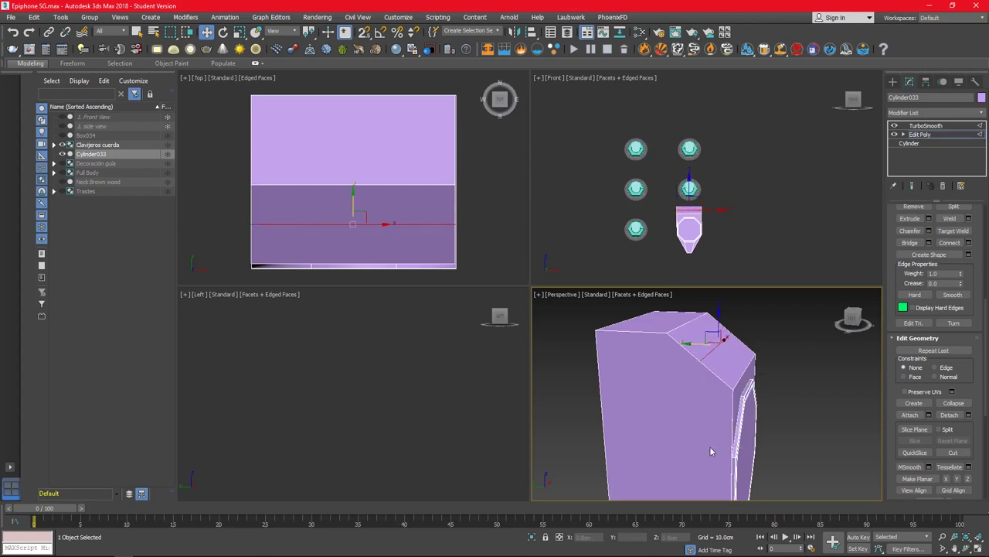
# Step: Select the edge loop around the housing's octagonal opening
pyautogui.press('1')
pyautogui.click(335, 405)
pyautogui.scroll(-2, 349, 393)
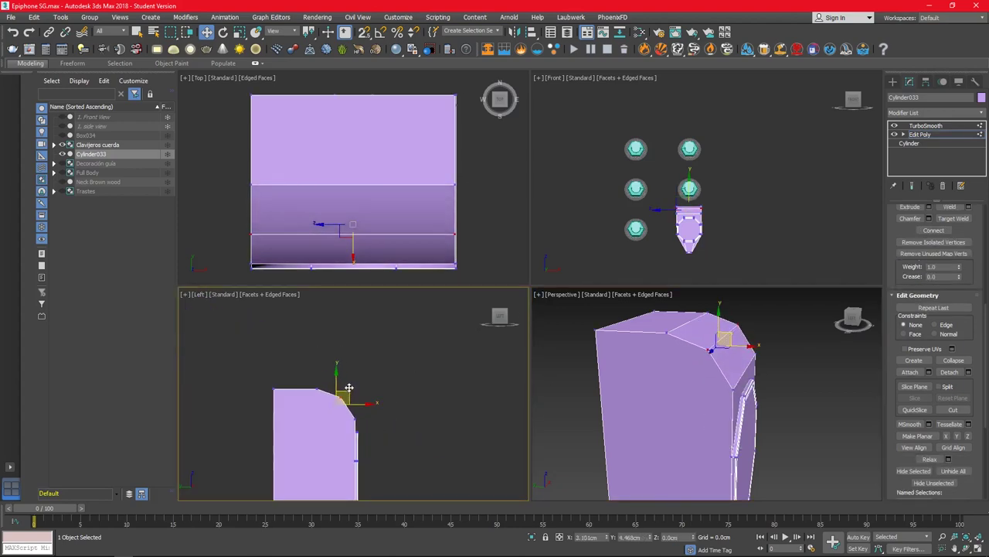
pyautogui.press('1')
pyautogui.moveTo(838, 385)
pyautogui.keyDown('alt'); pyautogui.mouseDown(button='middle')
pyautogui.moveTo(702, 387)
pyautogui.moveTo(822, 393)
pyautogui.moveTo(791, 349)
pyautogui.mouseUp(button='middle'); pyautogui.keyUp('alt')
pyautogui.press('2')
pyautogui.scroll(-2, 404, 219)
pyautogui.scroll(5, 628, 207)
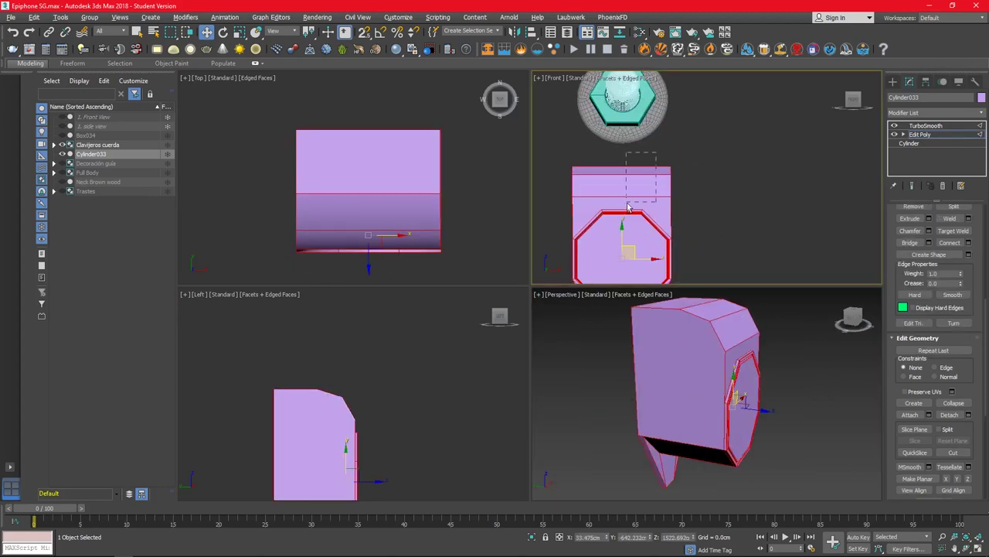
pyautogui.moveTo(642, 340)
pyautogui.keyDown('alt'); pyautogui.mouseDown(button='middle')
pyautogui.moveTo(602, 346)
pyautogui.moveTo(710, 395)
pyautogui.mouseUp(button='middle'); pyautogui.keyUp('alt')
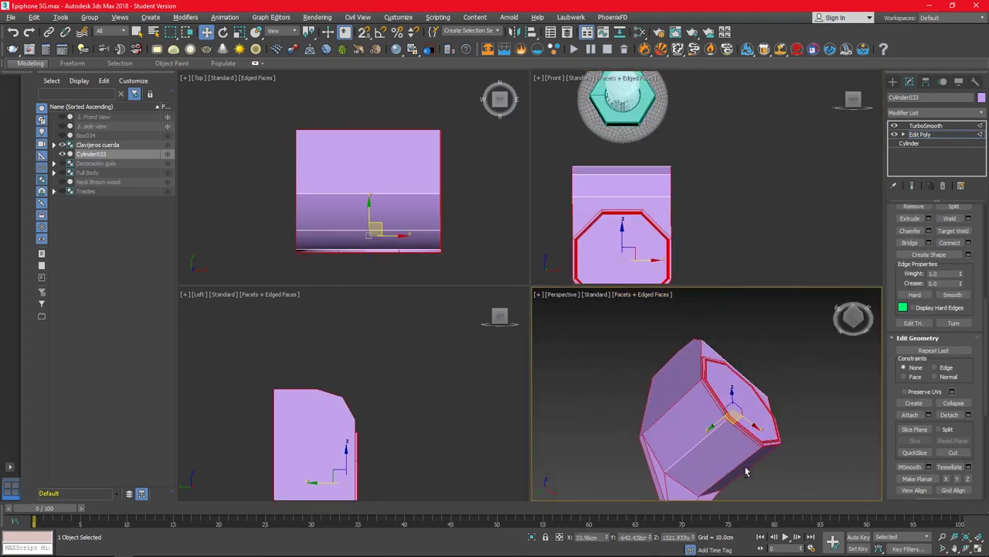
# Step: Preview the smoothed housing in a full-screen perspective view of the octagonal end
pyautogui.keyDown('alt'); pyautogui.moveTo(742, 493); pyautogui.dragTo(795, 430, button='middle'); pyautogui.keyUp('alt')
pyautogui.keyDown('alt'); pyautogui.moveTo(706, 428); pyautogui.dragTo(837, 453, button='middle'); pyautogui.keyUp('alt')
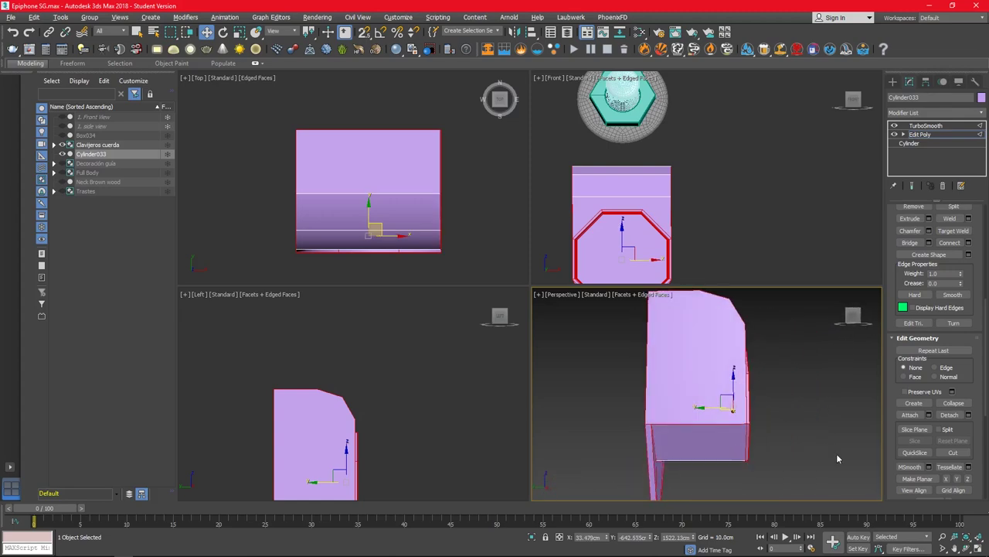
pyautogui.hotkey('alt', 'w')
pyautogui.scroll(-3, 395, 242)
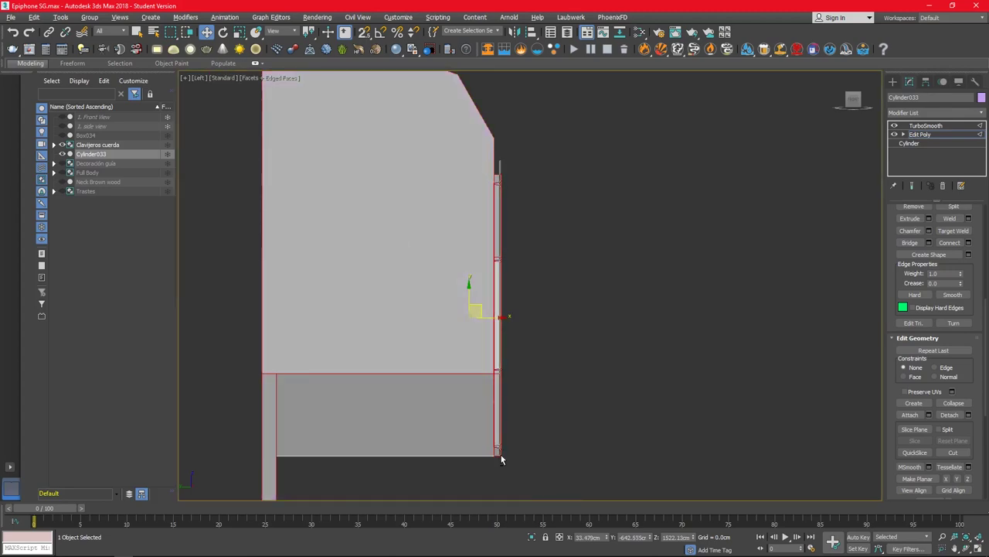
pyautogui.press('p')
pyautogui.moveTo(655, 388)
pyautogui.keyDown('alt'); pyautogui.mouseDown(button='middle')
pyautogui.moveTo(632, 404)
pyautogui.moveTo(594, 393)
pyautogui.moveTo(644, 415)
pyautogui.moveTo(696, 402)
pyautogui.mouseUp(button='middle'); pyautogui.keyUp('alt')
pyautogui.click(912, 185)
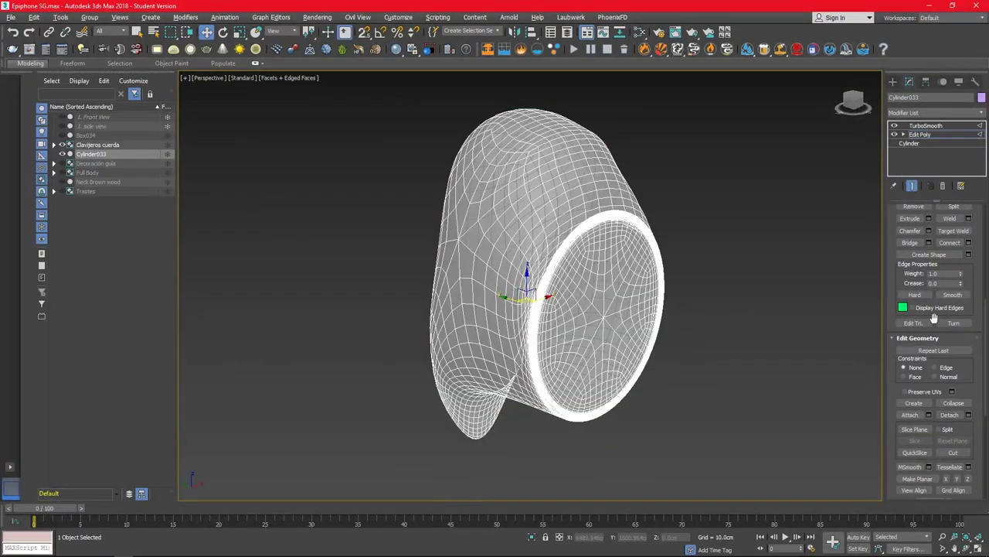
# Step: Open chamfer settings for the opening edges and inspect the chamfered edge on the cage
pyautogui.click(929, 230)
pyautogui.click(912, 186)
pyautogui.keyDown('alt'); pyautogui.moveTo(621, 235); pyautogui.dragTo(587, 224, button='middle'); pyautogui.keyUp('alt')
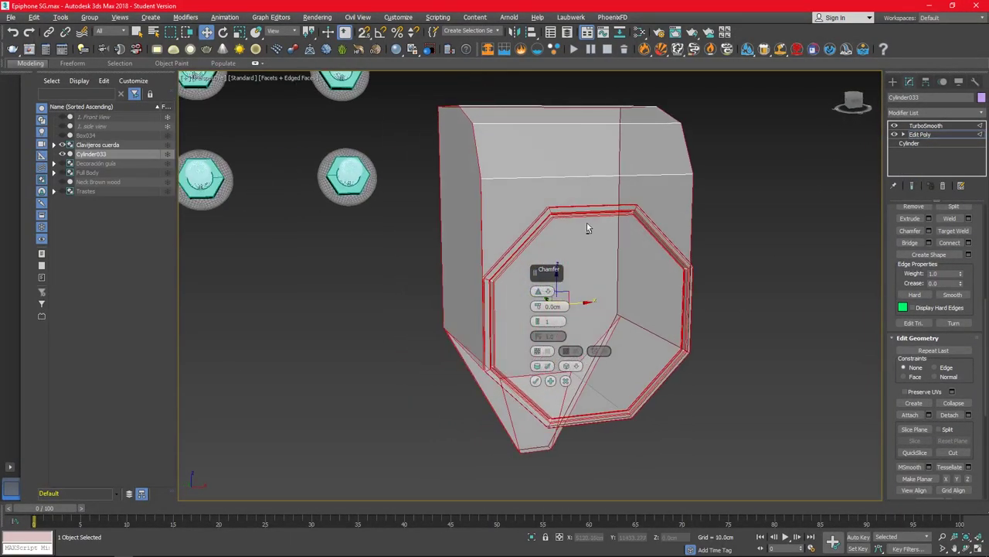
pyautogui.scroll(5, 588, 224)
pyautogui.scroll(1, 249, 223)
pyautogui.keyDown('alt'); pyautogui.moveTo(265, 233); pyautogui.dragTo(268, 223, button='middle'); pyautogui.keyUp('alt')
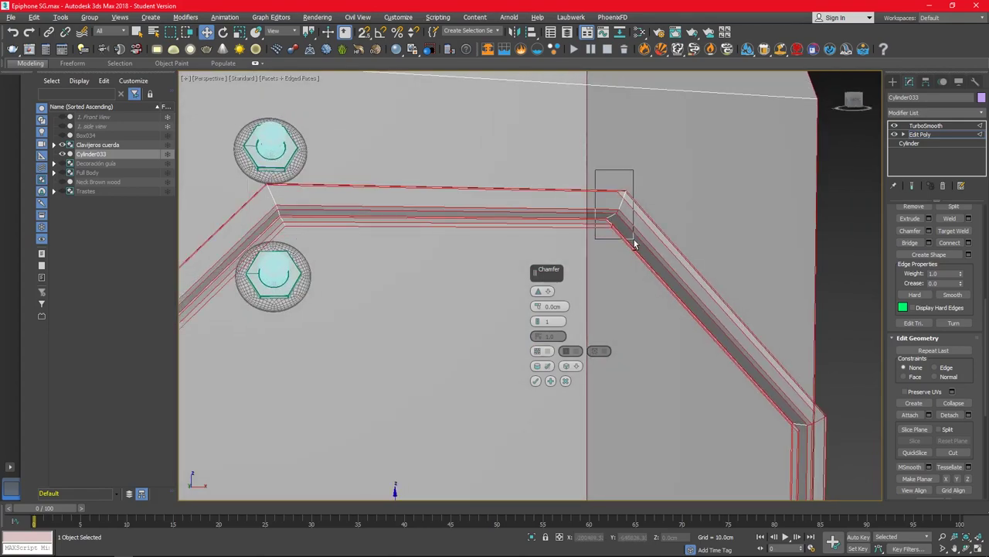
pyautogui.keyDown('alt'); pyautogui.moveTo(634, 244); pyautogui.dragTo(595, 244, button='middle'); pyautogui.keyUp('alt')
pyautogui.scroll(-2, 639, 316)
pyautogui.scroll(-5, 620, 348)
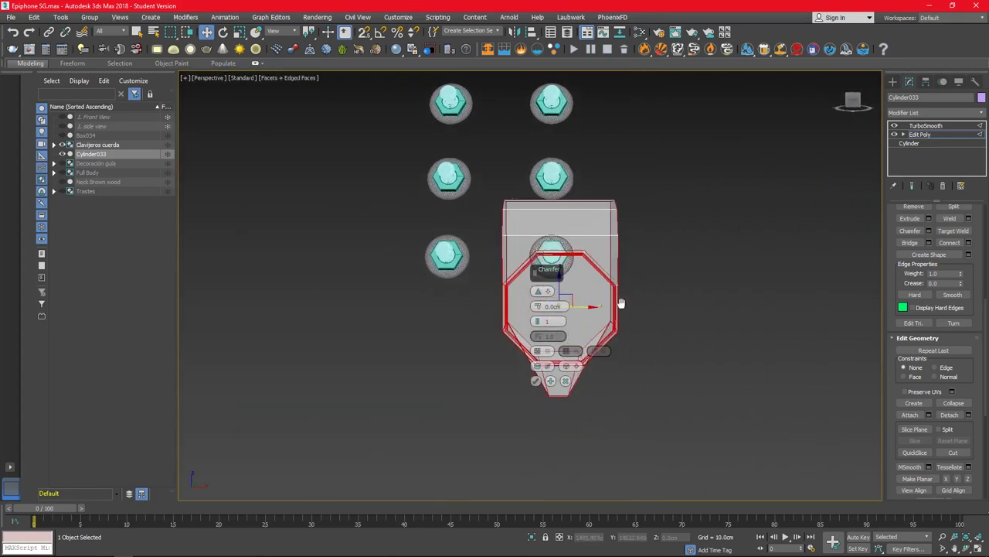
pyautogui.scroll(5, 303, 234)
pyautogui.scroll(-1, 478, 359)
pyautogui.scroll(-2, 478, 359)
pyautogui.scroll(-2, 505, 406)
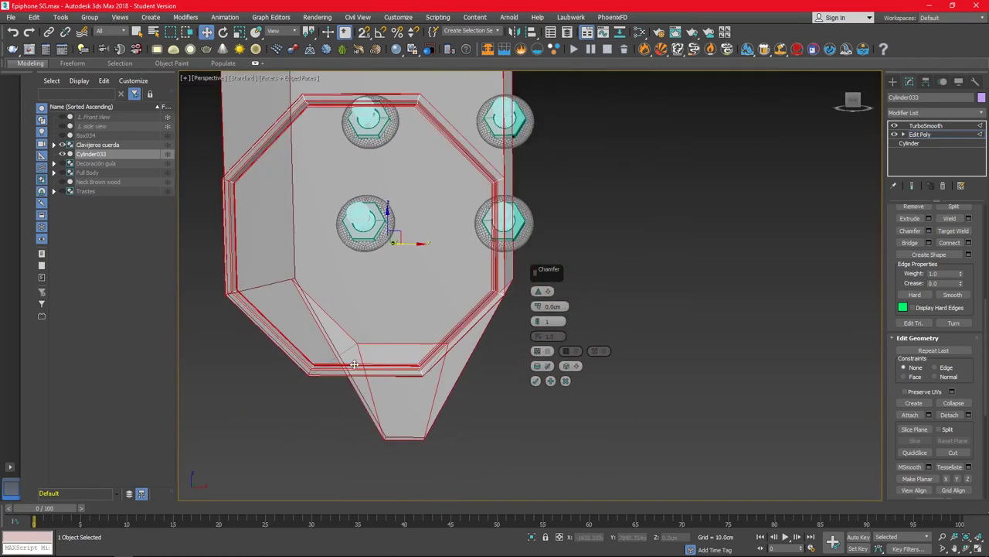
pyautogui.scroll(4, 437, 396)
pyautogui.scroll(2, 337, 331)
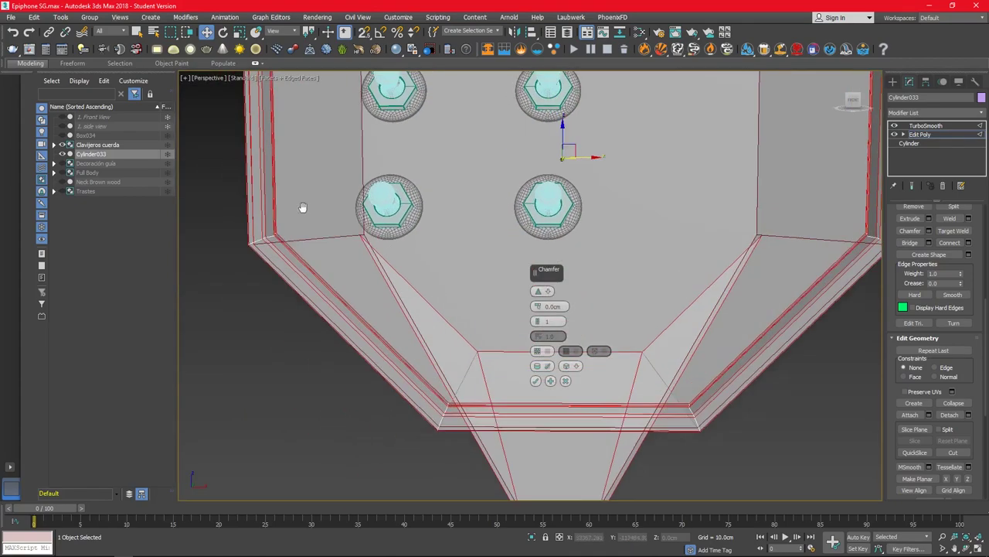
pyautogui.scroll(2, 325, 232)
pyautogui.scroll(2, 455, 347)
# Step: Toggle the smoothed result on and off, comparing the housing body and opening from several angles
pyautogui.click(912, 186)
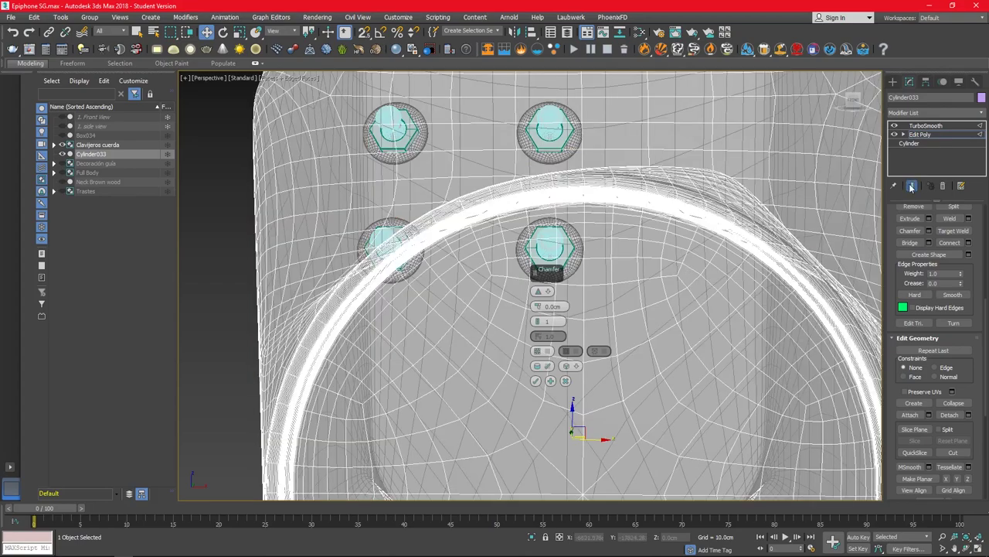
pyautogui.click(912, 186)
pyautogui.scroll(2, 725, 213)
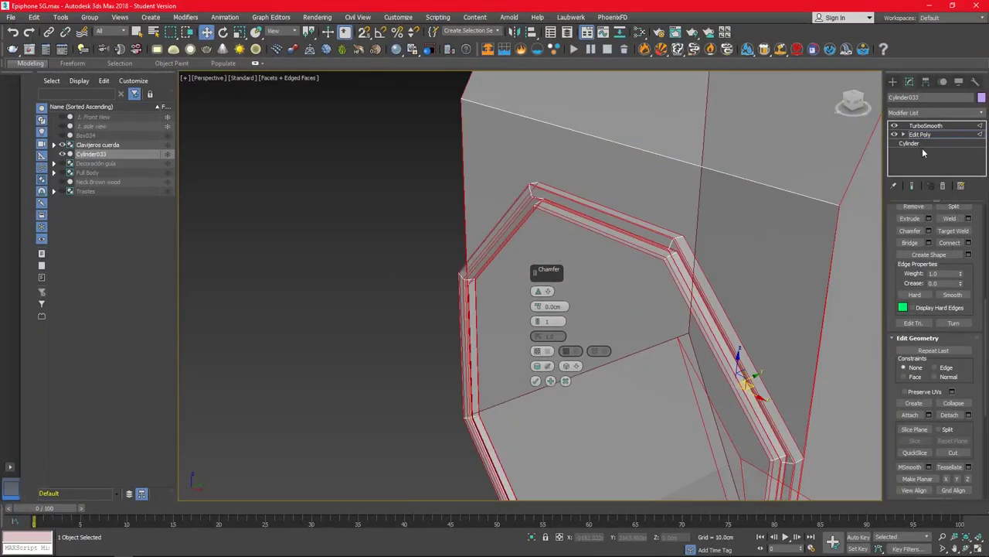
pyautogui.click(912, 185)
pyautogui.scroll(-5, 696, 309)
pyautogui.moveTo(696, 309)
pyautogui.keyDown('alt'); pyautogui.mouseDown(button='middle')
pyautogui.moveTo(740, 183)
pyautogui.moveTo(756, 467)
pyautogui.moveTo(727, 419)
pyautogui.mouseUp(button='middle'); pyautogui.keyUp('alt')
pyautogui.moveTo(668, 456)
pyautogui.keyDown('alt'); pyautogui.mouseDown(button='middle')
pyautogui.moveTo(658, 425)
pyautogui.moveTo(698, 374)
pyautogui.moveTo(729, 446)
pyautogui.moveTo(820, 333)
pyautogui.moveTo(921, 238)
pyautogui.mouseUp(button='middle'); pyautogui.keyUp('alt')
pyautogui.click(912, 186)
pyautogui.scroll(5, 696, 348)
pyautogui.scroll(-3, 729, 446)
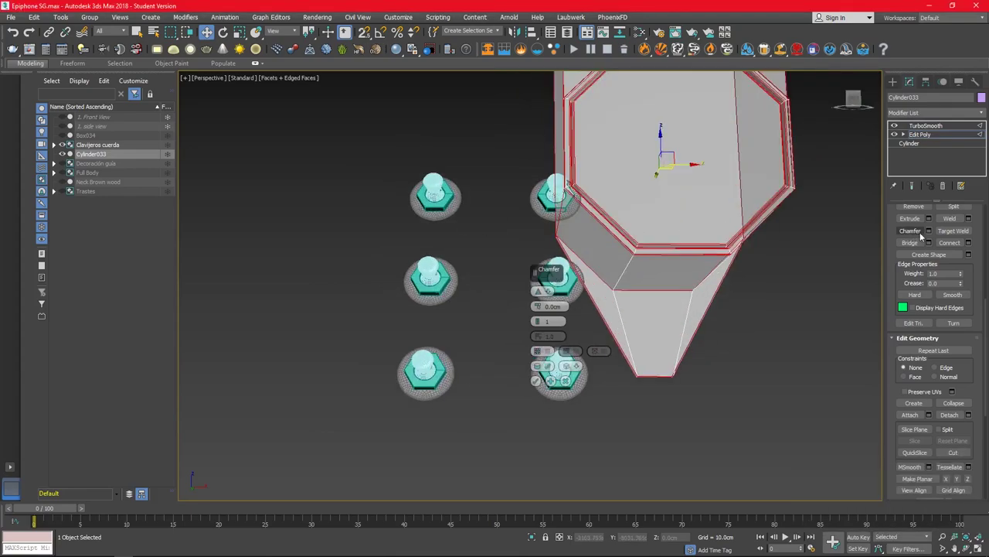
pyautogui.click(912, 185)
pyautogui.moveTo(777, 308)
pyautogui.keyDown('alt'); pyautogui.mouseDown(button='middle')
pyautogui.moveTo(764, 283)
pyautogui.moveTo(703, 319)
pyautogui.mouseUp(button='middle'); pyautogui.keyUp('alt')
# Step: Select the octagonal end face and adjust the selection with Shrink and Grow
pyautogui.press('4')
pyautogui.click(703, 318)
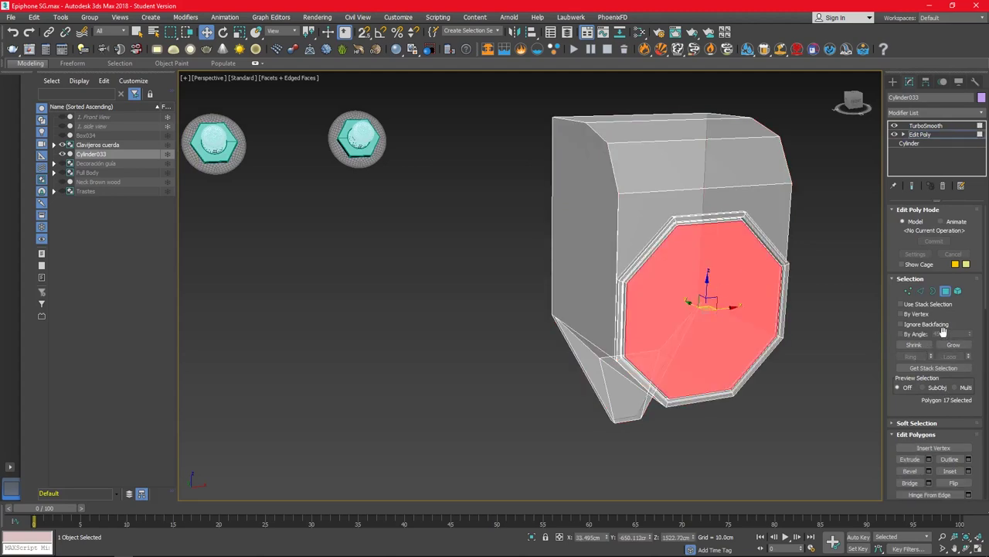
pyautogui.scroll(-2, 943, 330)
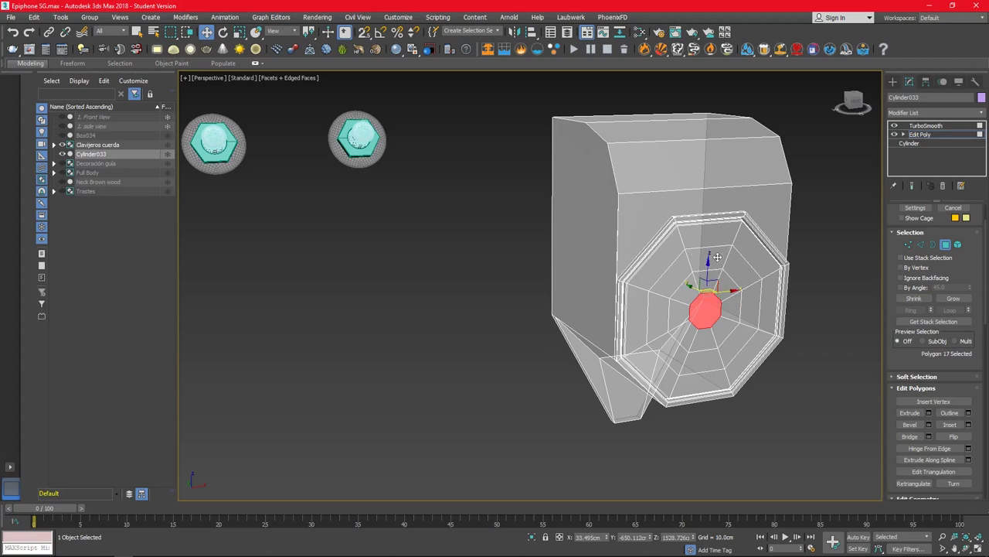
pyautogui.keyDown('alt'); pyautogui.moveTo(718, 256); pyautogui.dragTo(719, 274, button='middle'); pyautogui.keyUp('alt')
pyautogui.scroll(4, 722, 321)
pyautogui.click(912, 299)
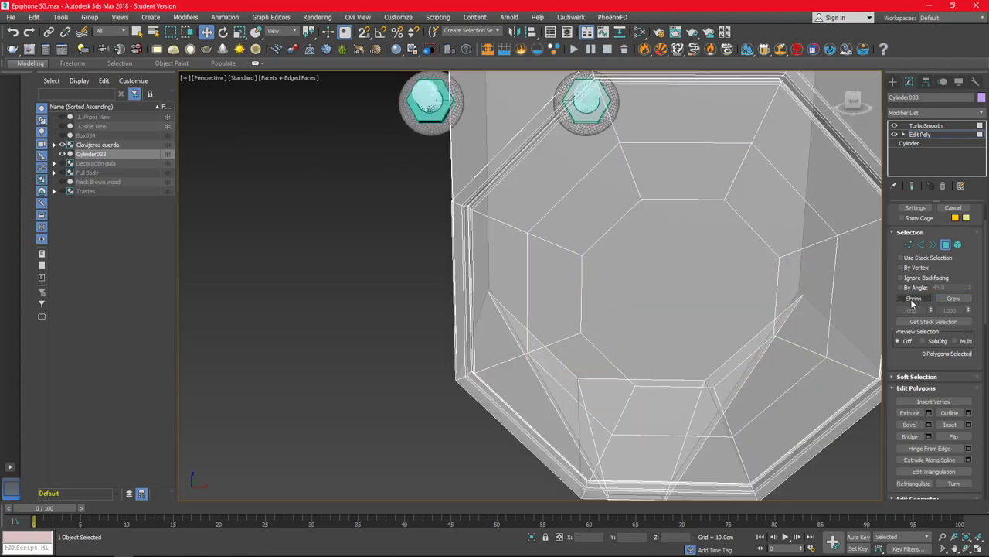
pyautogui.click(953, 298)
pyautogui.click(953, 298)
pyautogui.press('l')
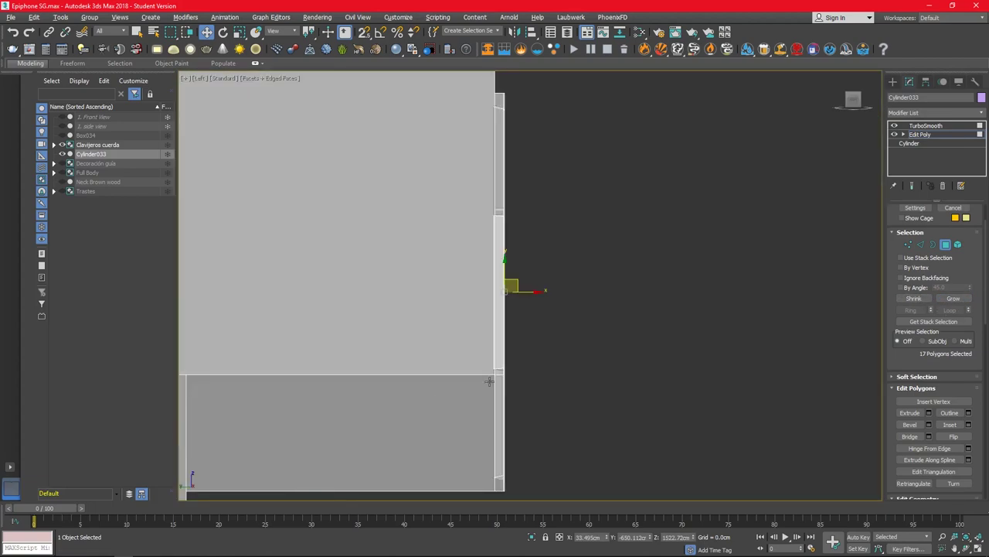
pyautogui.press('p')
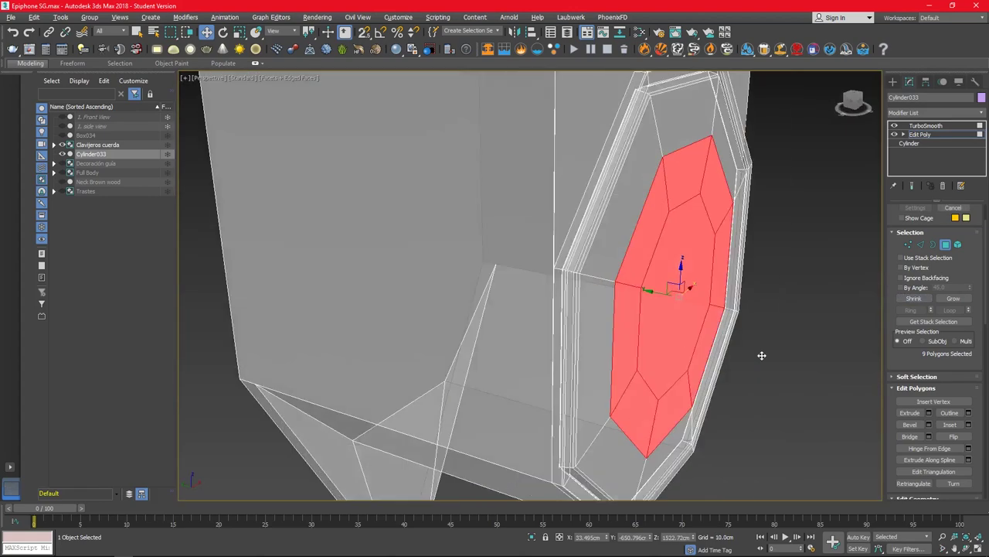
pyautogui.keyDown('alt'); pyautogui.moveTo(736, 344); pyautogui.dragTo(731, 313, button='middle'); pyautogui.keyUp('alt')
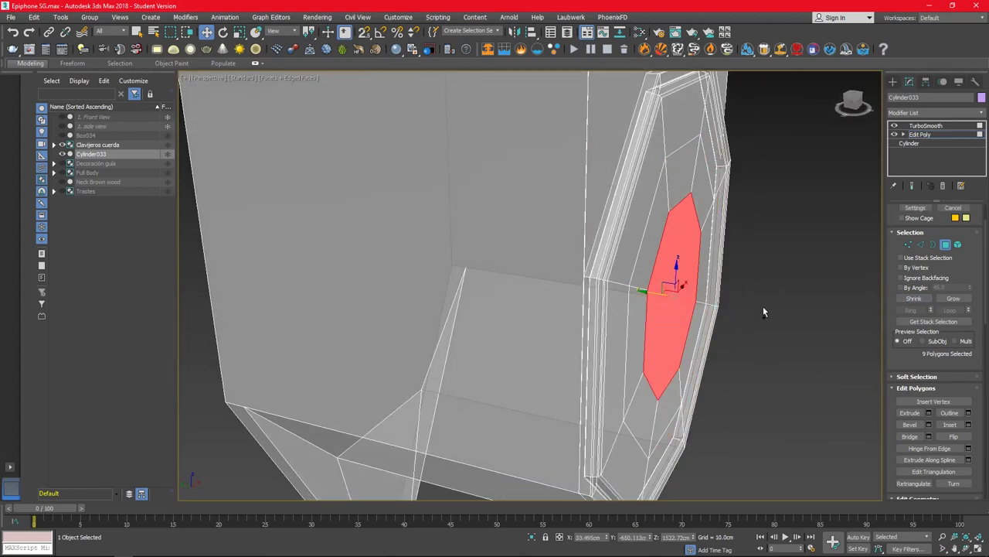
pyautogui.keyDown('alt'); pyautogui.moveTo(794, 310); pyautogui.dragTo(742, 340, button='middle'); pyautogui.keyUp('alt')
# Step: Inset the octagonal end face by 9.244cm and shrink the selection to the inner rings
pyautogui.click(742, 348)
pyautogui.click(959, 424)
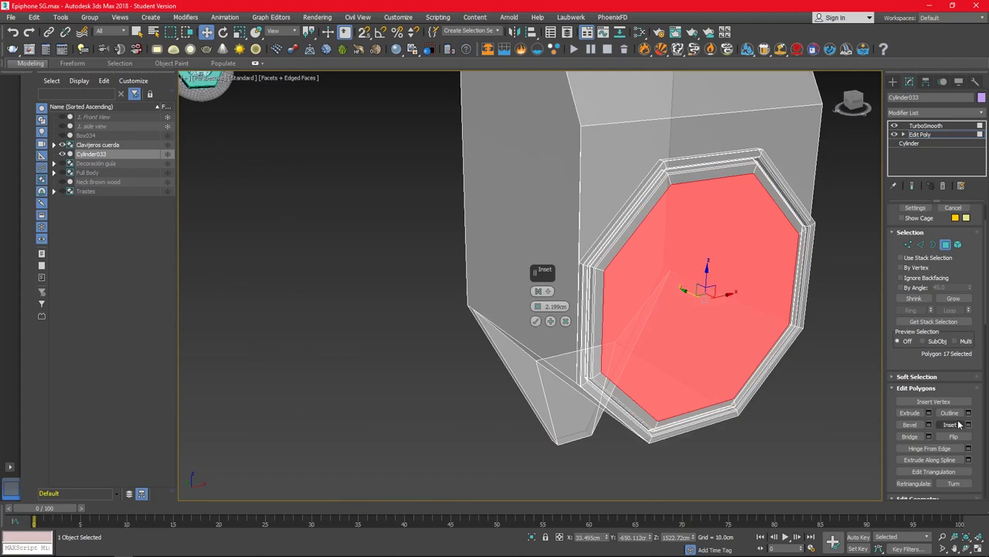
pyautogui.moveTo(534, 278); pyautogui.dragTo(536, 272)
pyautogui.click(550, 321)
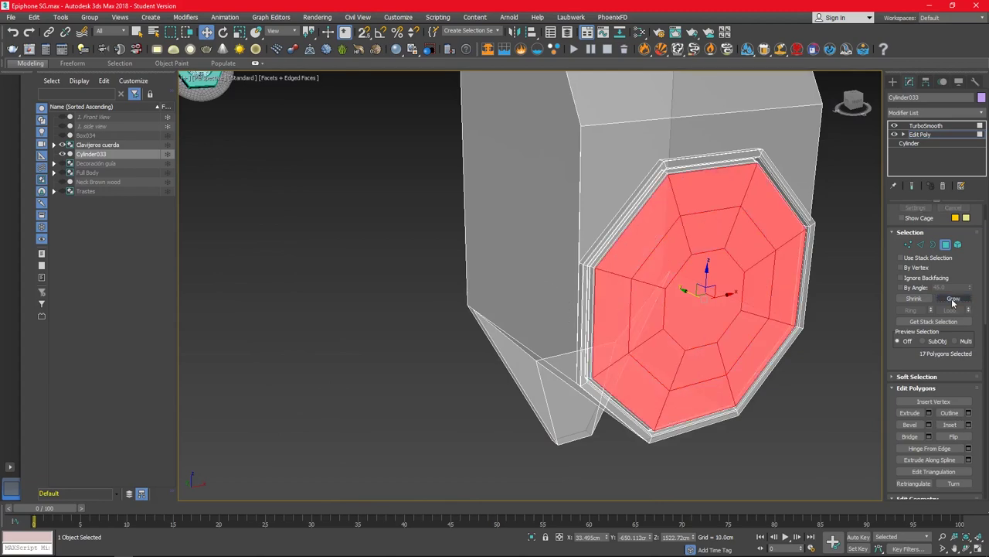
pyautogui.click(913, 298)
# Step: Leave polygon mode, check the housing in see-through mode, and hide the smoothing
pyautogui.hotkey('alt', 'w')
pyautogui.hotkey('alt', 'w')
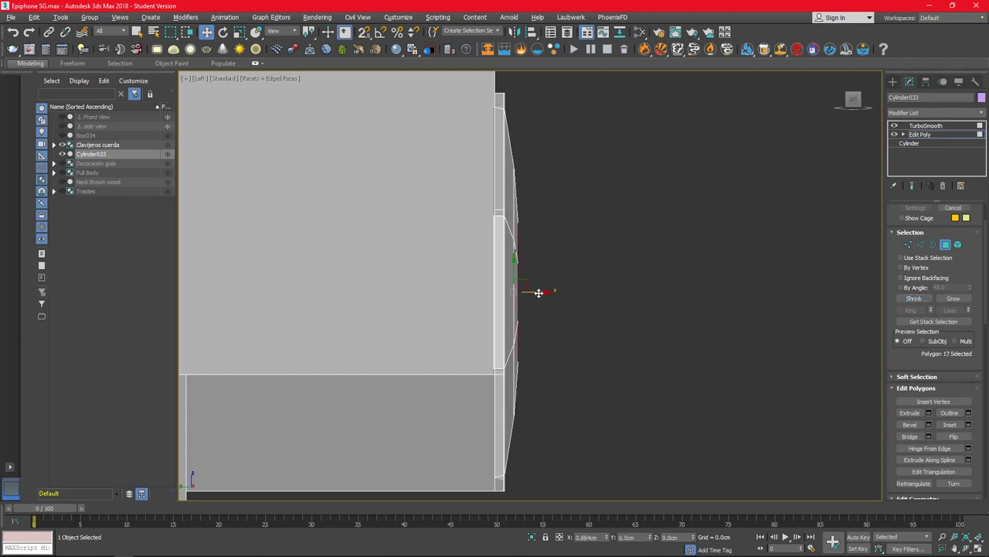
pyautogui.hotkey('alt', 'w')
pyautogui.press('4')
pyautogui.moveTo(865, 430)
pyautogui.keyDown('alt'); pyautogui.mouseDown(button='middle')
pyautogui.moveTo(789, 358)
pyautogui.moveTo(778, 367)
pyautogui.moveTo(779, 399)
pyautogui.mouseUp(button='middle'); pyautogui.keyUp('alt')
pyautogui.hotkey('alt', 'x')
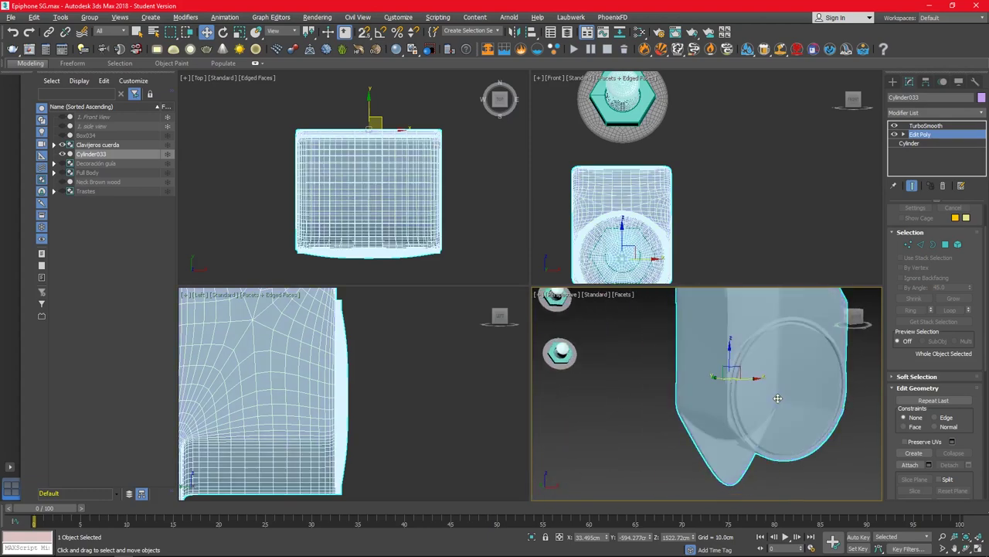
pyautogui.hotkey('alt', 'x')
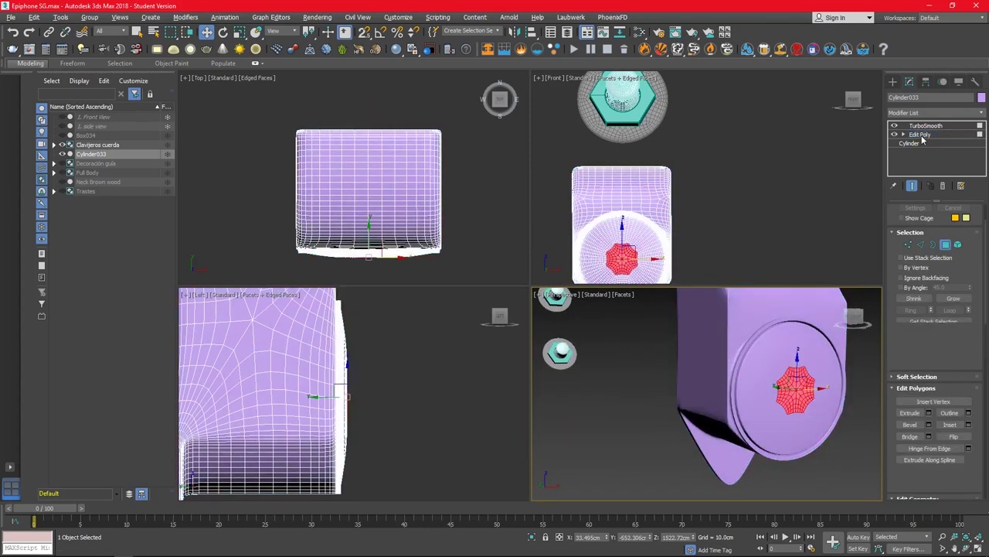
pyautogui.click(912, 186)
# Step: Frame the housing's end and select a first edge on its side in Edge mode
pyautogui.press('1')
pyautogui.scroll(3, 722, 421)
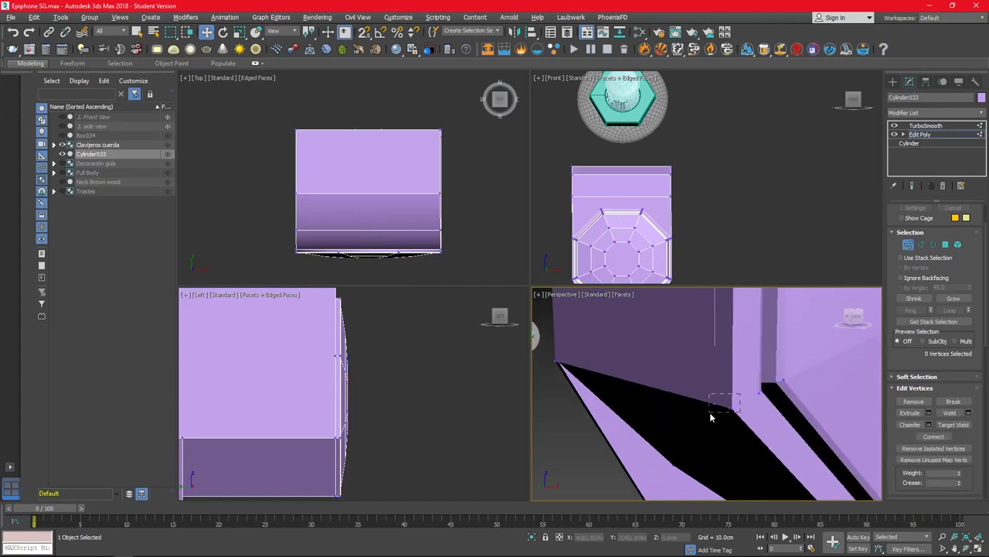
pyautogui.scroll(-3, 570, 355)
pyautogui.scroll(3, 662, 400)
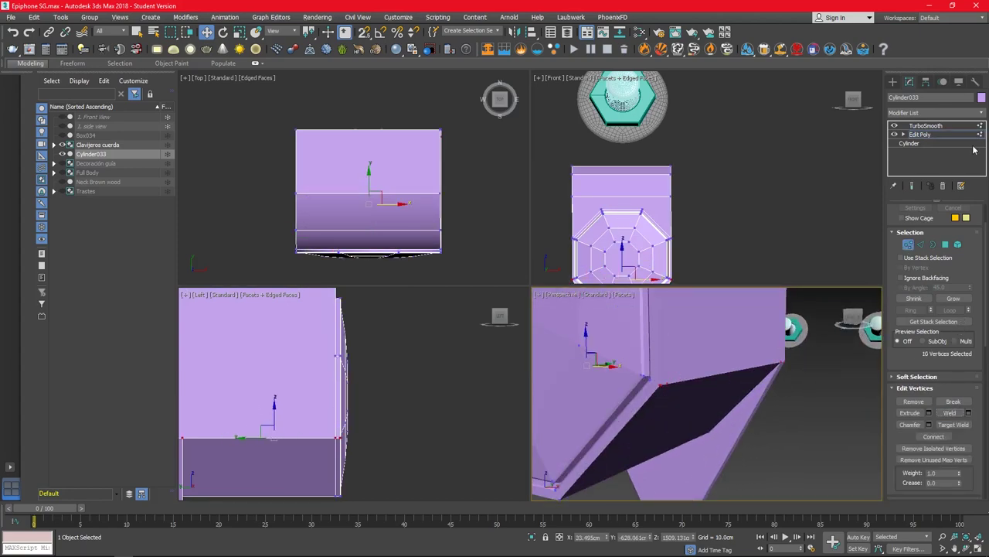
pyautogui.scroll(-3, 683, 376)
pyautogui.keyDown('alt'); pyautogui.moveTo(683, 376); pyautogui.dragTo(705, 375, button='middle'); pyautogui.keyUp('alt')
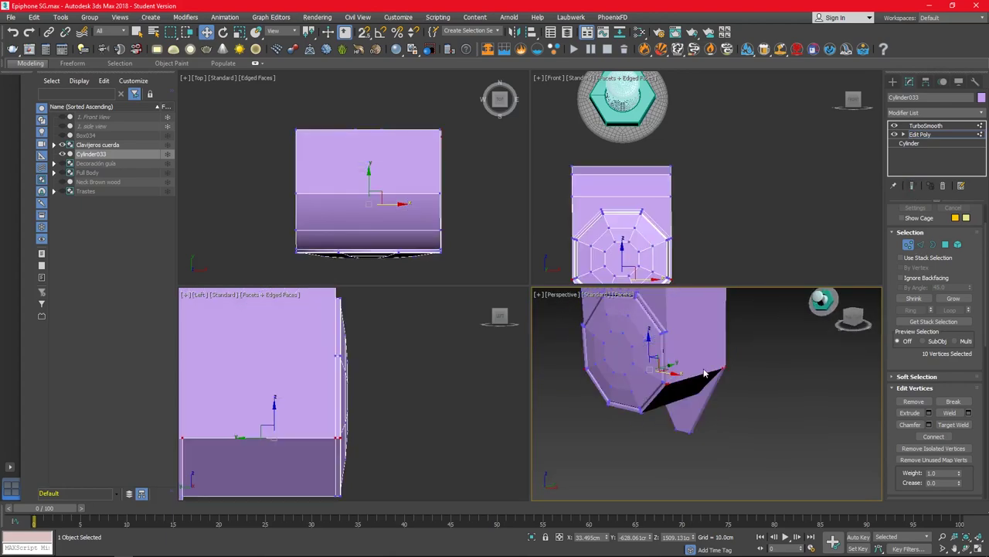
pyautogui.keyDown('alt'); pyautogui.moveTo(684, 341); pyautogui.dragTo(680, 343, button='middle'); pyautogui.keyUp('alt')
pyautogui.scroll(3, 678, 331)
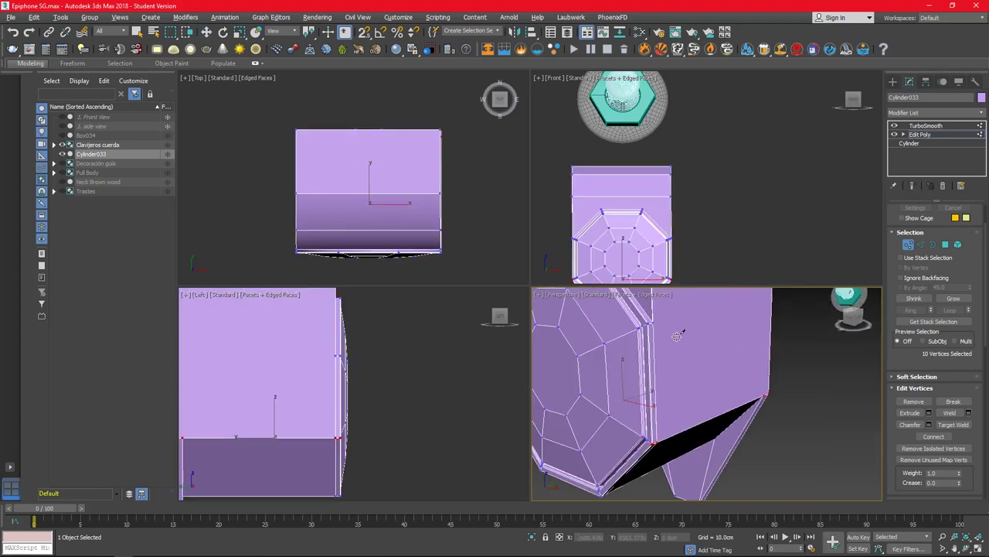
pyautogui.scroll(-2, 678, 331)
pyautogui.moveTo(297, 385); pyautogui.dragTo(352, 373, button='middle')
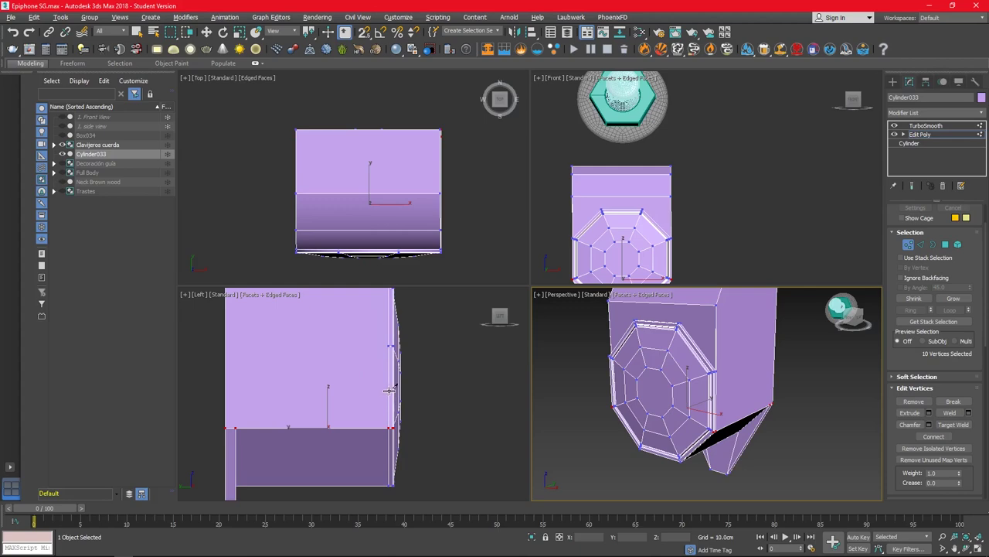
pyautogui.press('2')
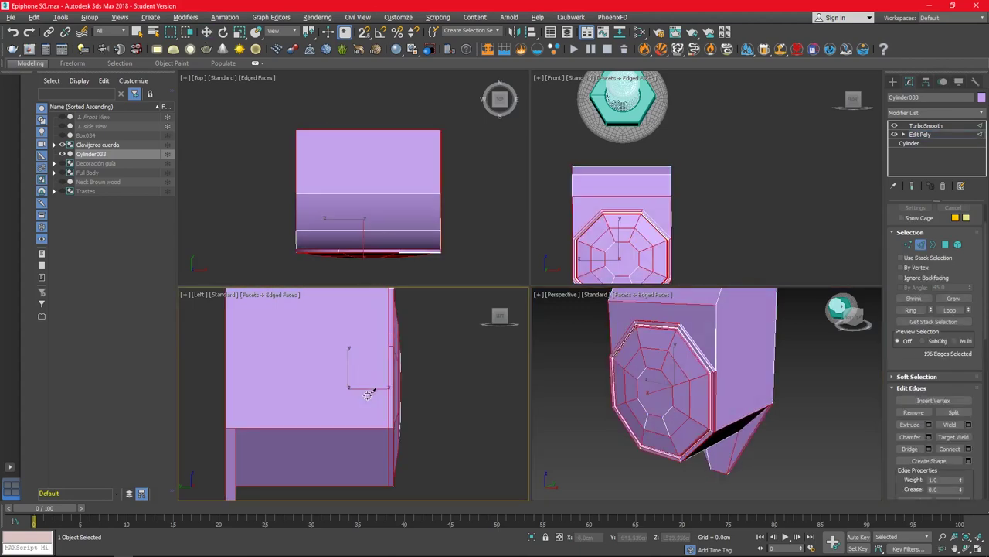
pyautogui.click(246, 390)
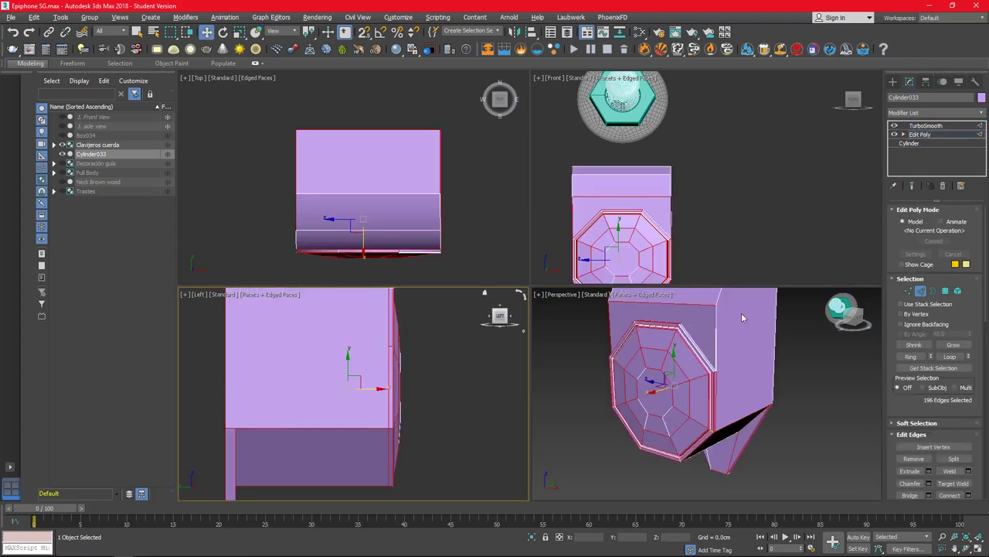
# Step: In a maximized Perspective view, select the vertical edges along the housing side
pyautogui.keyDown('alt'); pyautogui.moveTo(519, 377); pyautogui.dragTo(447, 383, button='middle'); pyautogui.keyUp('alt')
pyautogui.press('p')
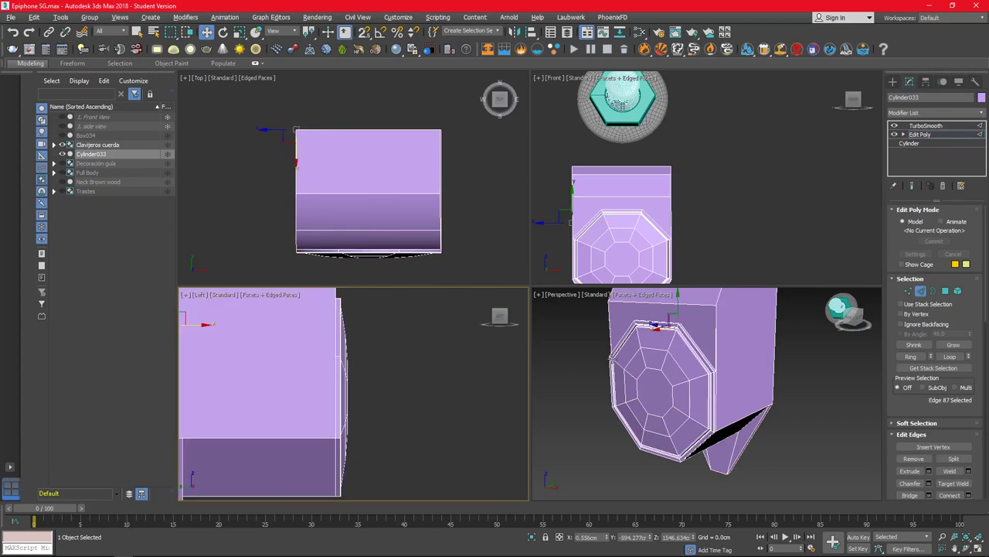
pyautogui.hotkey('alt', 'w')
pyautogui.keyDown('alt'); pyautogui.moveTo(638, 224); pyautogui.dragTo(621, 242, button='middle'); pyautogui.keyUp('alt')
pyautogui.keyDown('ctrl'); pyautogui.click(621, 242); pyautogui.keyUp('ctrl')
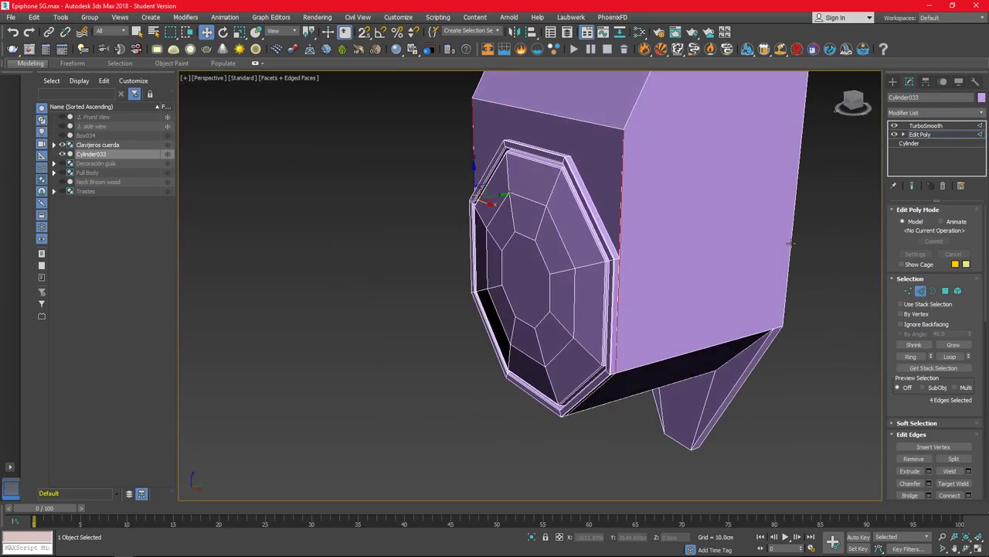
pyautogui.moveTo(789, 244)
pyautogui.keyDown('alt'); pyautogui.mouseDown(button='middle')
pyautogui.moveTo(716, 255)
pyautogui.moveTo(820, 290)
pyautogui.mouseUp(button='middle'); pyautogui.keyUp('alt')
pyautogui.click(819, 290)
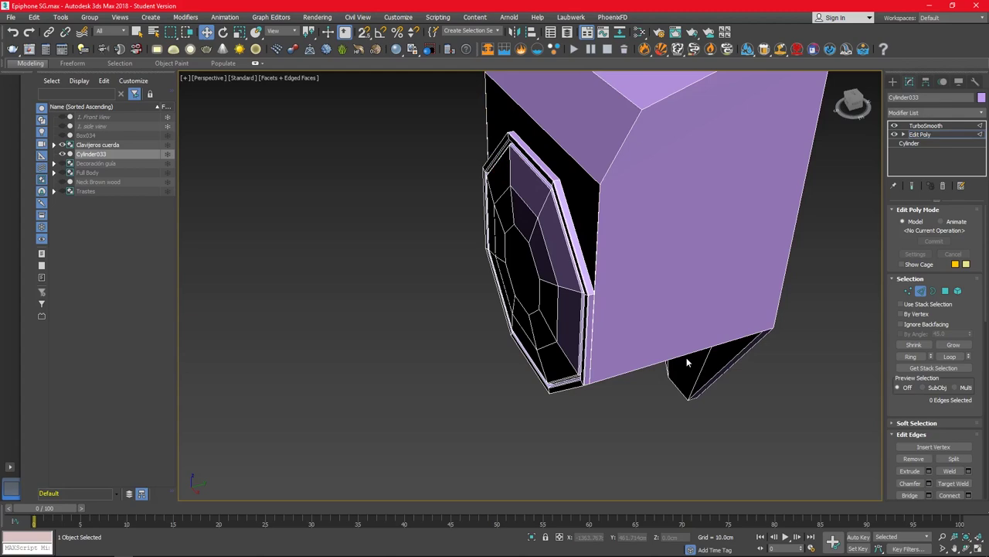
pyautogui.press('z')
pyautogui.press('1')
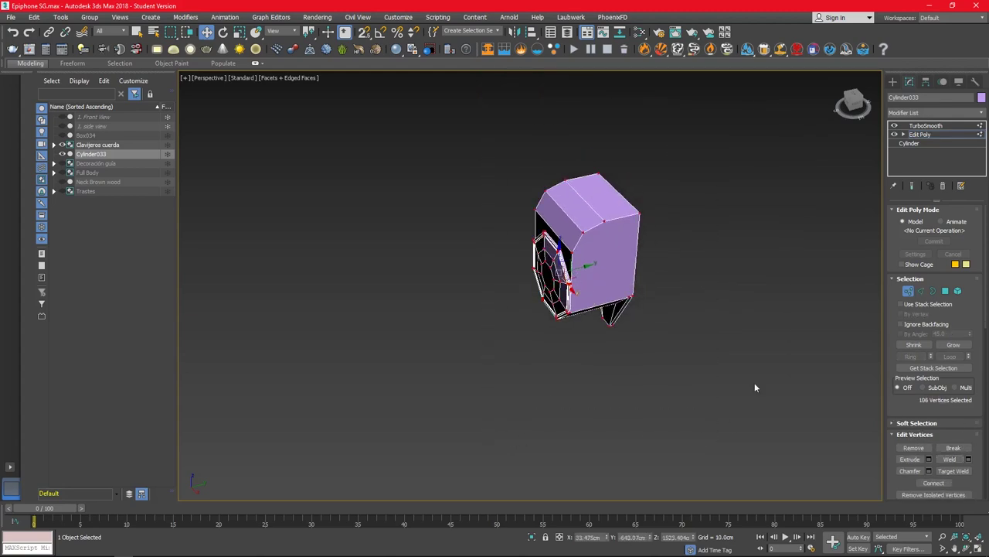
pyautogui.click(756, 387)
pyautogui.scroll(5, 698, 313)
pyautogui.keyDown('alt'); pyautogui.moveTo(698, 313); pyautogui.dragTo(600, 313, button='middle'); pyautogui.keyUp('alt')
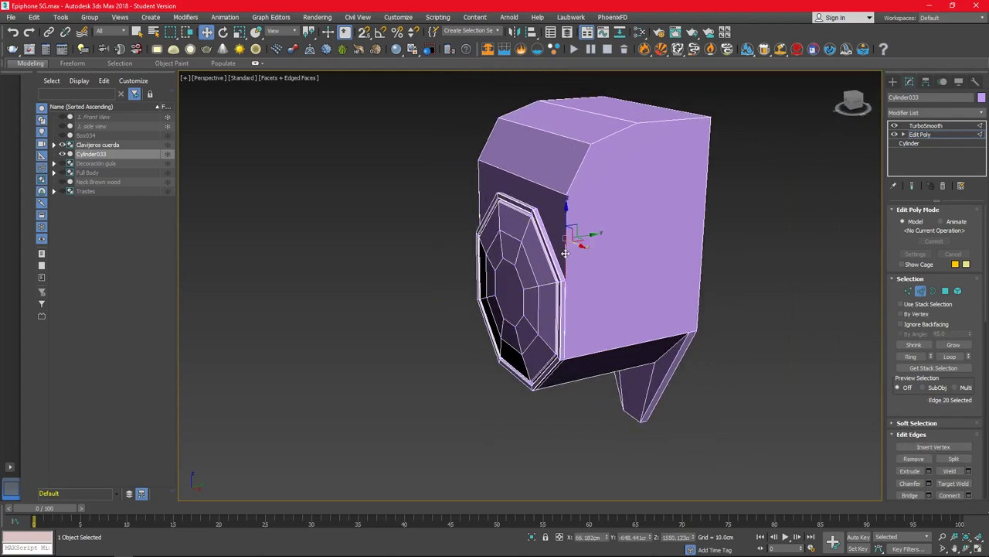
pyautogui.moveTo(565, 272)
pyautogui.keyDown('alt'); pyautogui.mouseDown(button='middle')
pyautogui.moveTo(517, 224)
pyautogui.moveTo(359, 258)
pyautogui.moveTo(453, 259)
pyautogui.moveTo(503, 283)
pyautogui.mouseUp(button='middle'); pyautogui.keyUp('alt')
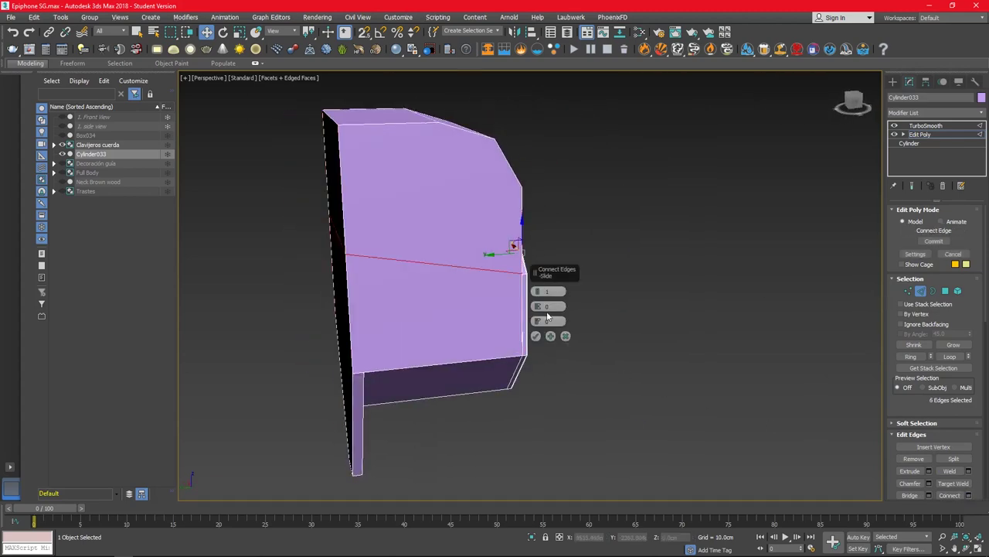
# Step: Connect the selected side edges with one new horizontal edge and return to four viewports
pyautogui.press('l')
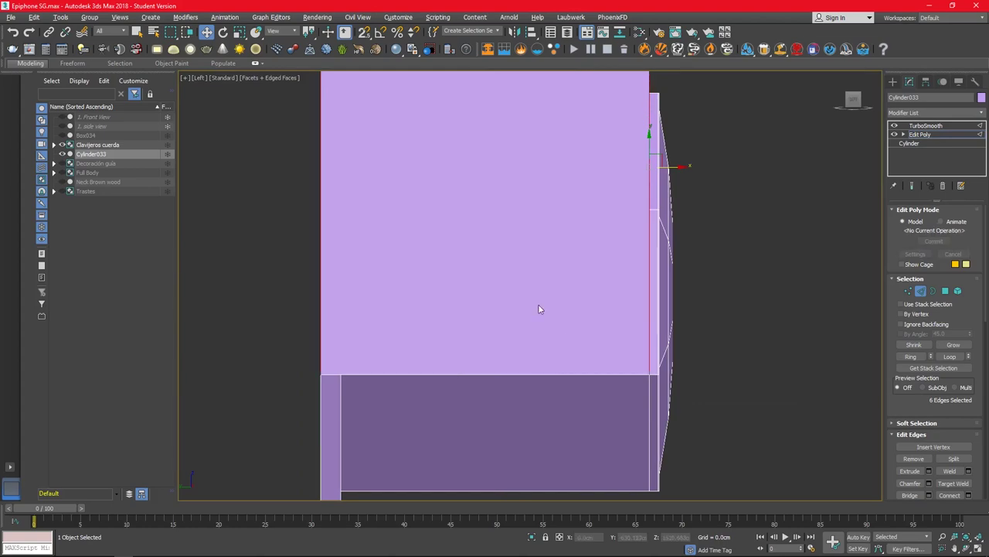
pyautogui.scroll(-3, 648, 296)
pyautogui.keyDown('ctrl'); pyautogui.click(486, 262); pyautogui.keyUp('ctrl')
pyautogui.click(968, 495)
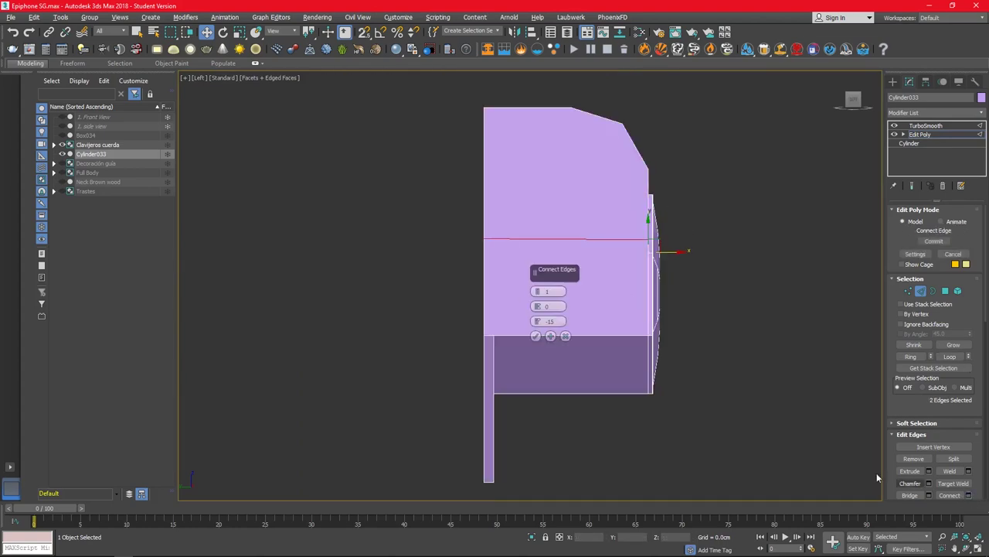
pyautogui.click(535, 336)
pyautogui.hotkey('alt', 'w')
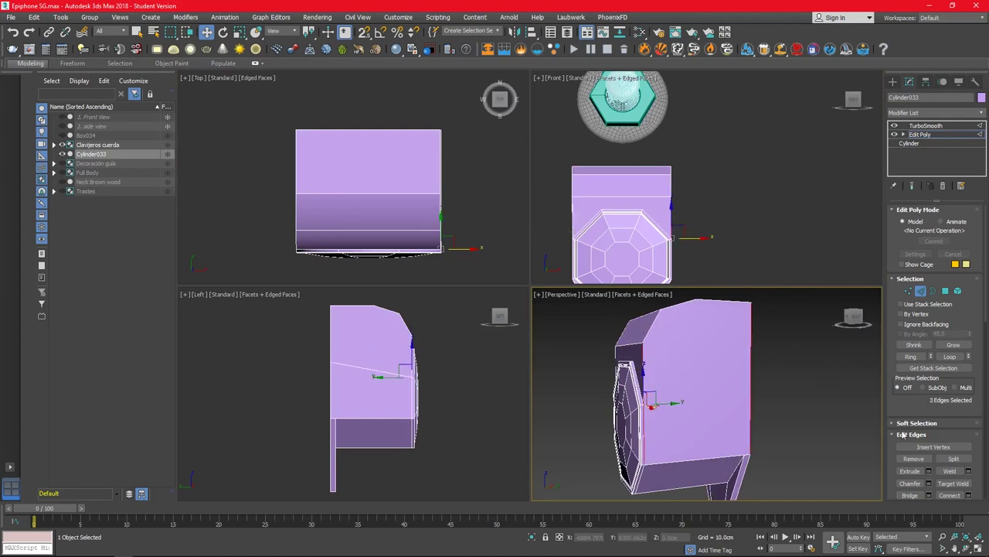
pyautogui.moveTo(712, 423)
pyautogui.keyDown('alt'); pyautogui.mouseDown(button='middle')
pyautogui.moveTo(821, 403)
pyautogui.moveTo(668, 408)
pyautogui.moveTo(762, 391)
pyautogui.mouseUp(button='middle'); pyautogui.keyUp('alt')
pyautogui.hotkey('ctrl', 'z')
# Step: Cut a new edge across the housing face
pyautogui.rightClick(762, 391)
pyautogui.click(805, 360)
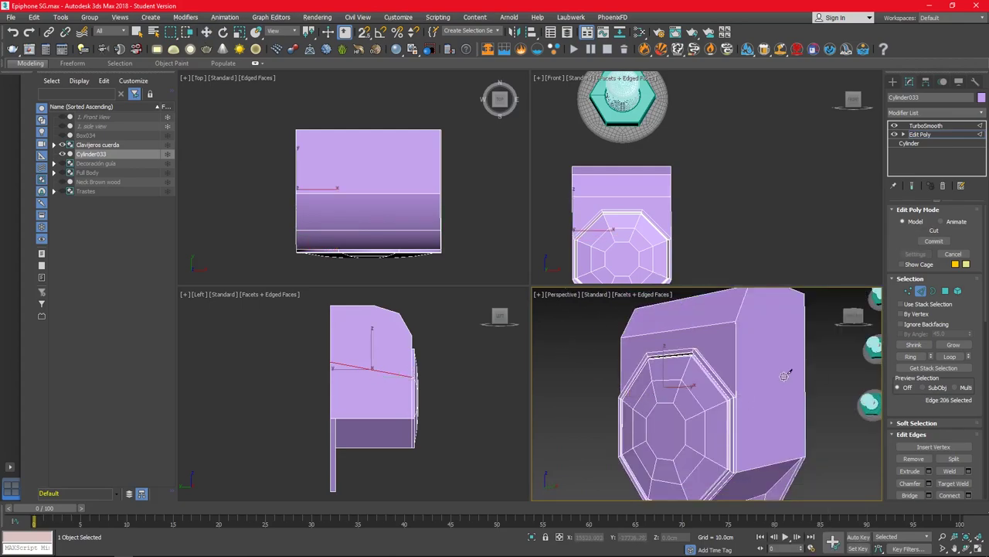
pyautogui.press('w')
# Step: Nudge the housing's flat side polygon about 0.124cm outward along X in the Front view
pyautogui.scroll(5, 737, 410)
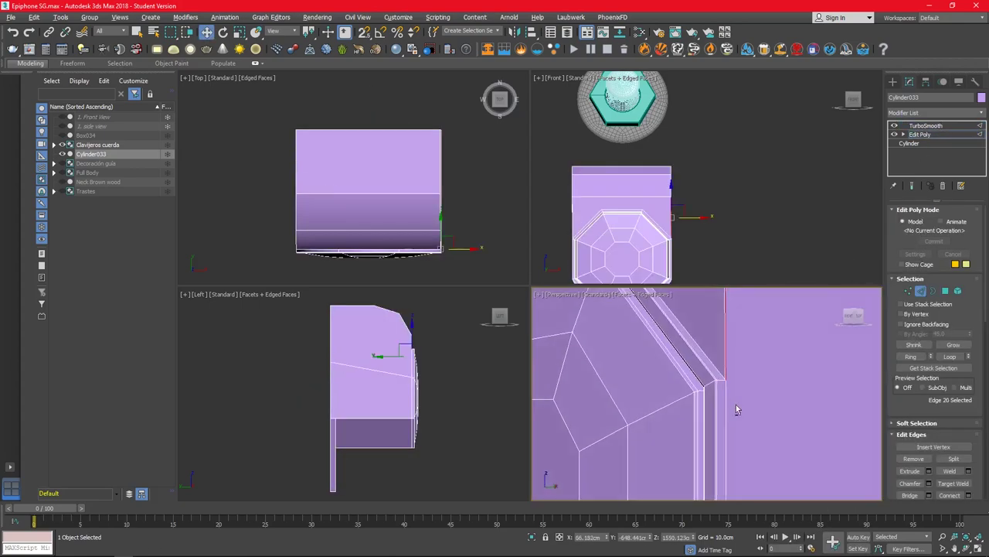
pyautogui.press('4')
pyautogui.moveTo(737, 410)
pyautogui.keyDown('alt'); pyautogui.mouseDown(button='middle')
pyautogui.moveTo(732, 389)
pyautogui.moveTo(687, 379)
pyautogui.mouseUp(button='middle'); pyautogui.keyUp('alt')
pyautogui.click(707, 371)
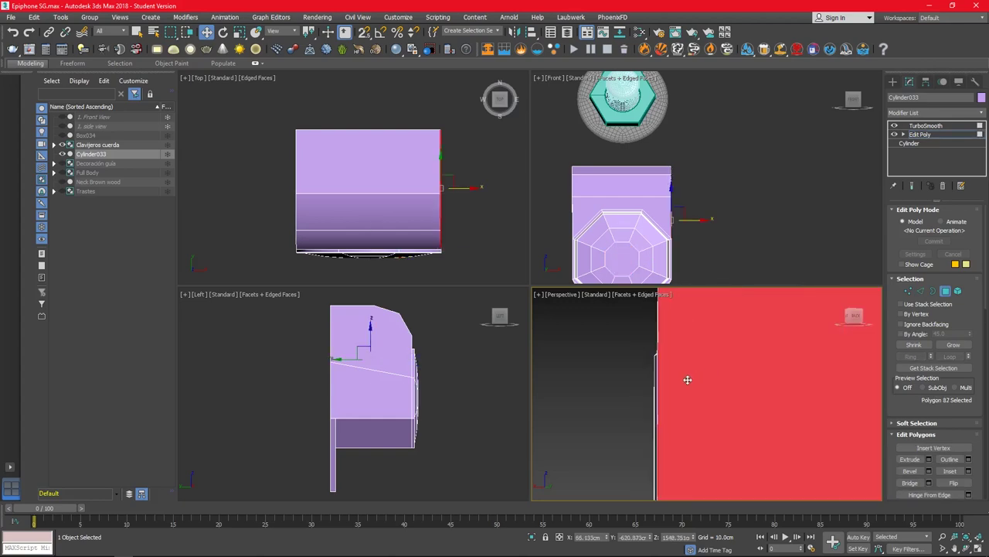
pyautogui.scroll(-3, 688, 380)
pyautogui.scroll(5, 661, 211)
pyautogui.scroll(1, 660, 210)
pyautogui.scroll(-2, 661, 210)
pyautogui.scroll(2, 661, 210)
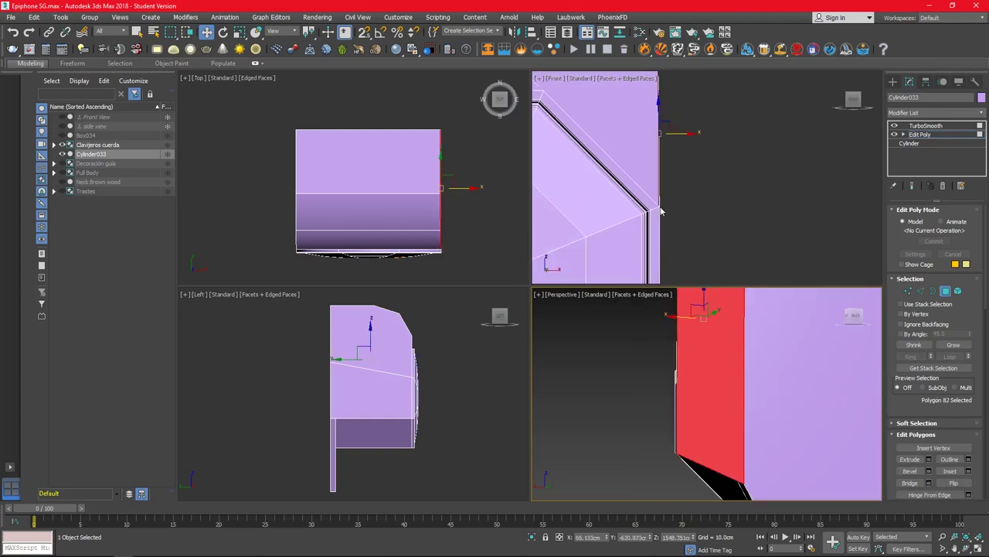
pyautogui.scroll(-4, 661, 210)
pyautogui.scroll(4, 649, 123)
pyautogui.moveTo(666, 127); pyautogui.dragTo(670, 126)
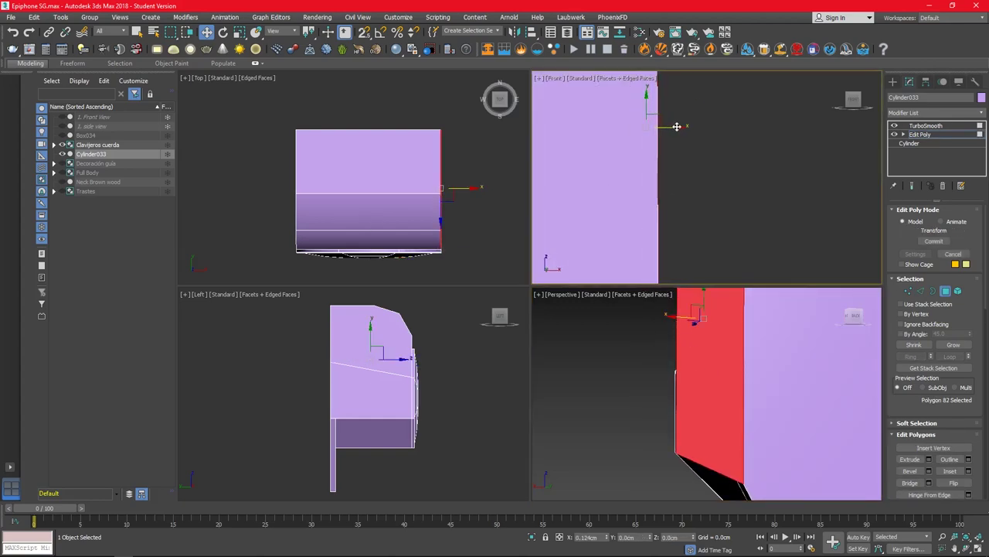
pyautogui.moveTo(742, 387)
pyautogui.keyDown('alt'); pyautogui.mouseDown(button='middle')
pyautogui.moveTo(750, 393)
pyautogui.moveTo(778, 338)
pyautogui.moveTo(711, 371)
pyautogui.mouseUp(button='middle'); pyautogui.keyUp('alt')
# Step: Select the housing's right-side edge, then the seam vertices in the side view
pyautogui.press('3')
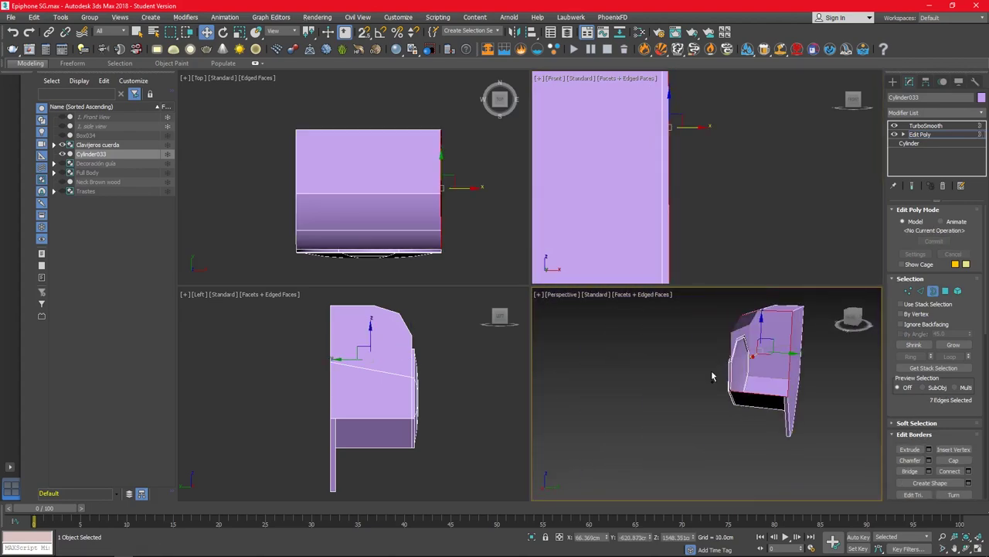
pyautogui.press('2')
pyautogui.press('z')
pyautogui.click(669, 196)
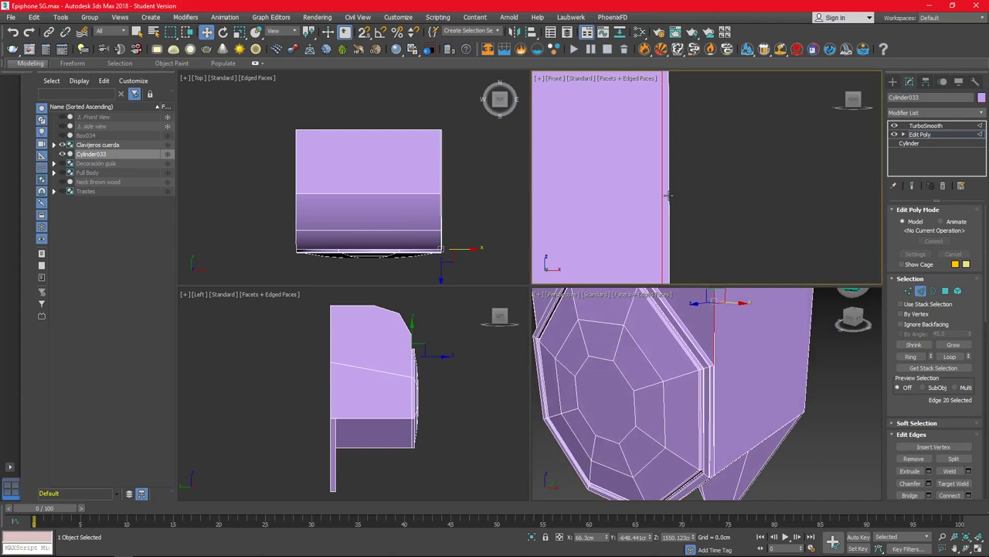
pyautogui.click(808, 352)
pyautogui.keyDown('alt'); pyautogui.moveTo(797, 387); pyautogui.dragTo(696, 371, button='middle'); pyautogui.keyUp('alt')
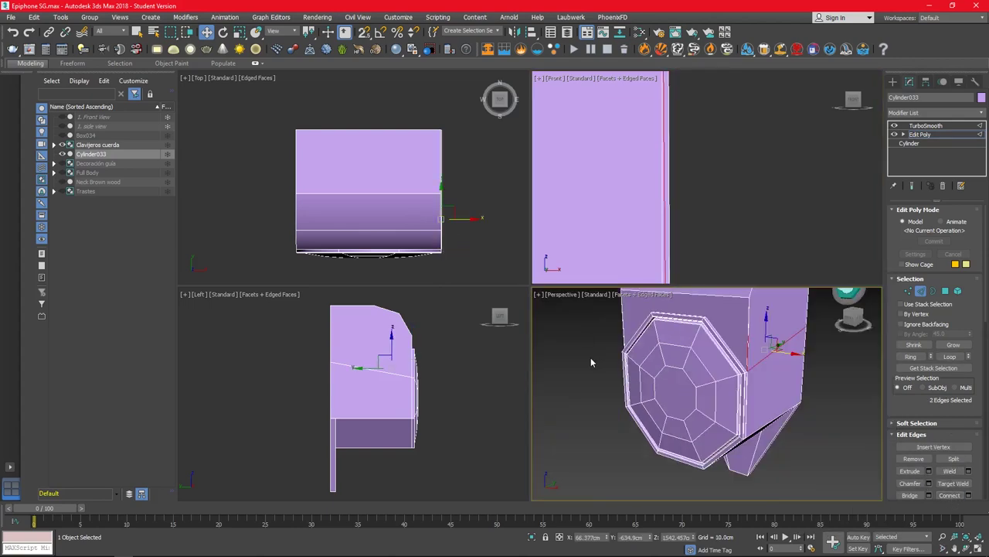
pyautogui.press('1')
pyautogui.moveTo(322, 347); pyautogui.dragTo(334, 375)
# Step: Maximize the Left view and shift the seam vertices along Y to straighten the horizontal seam
pyautogui.scroll(3, 332, 354)
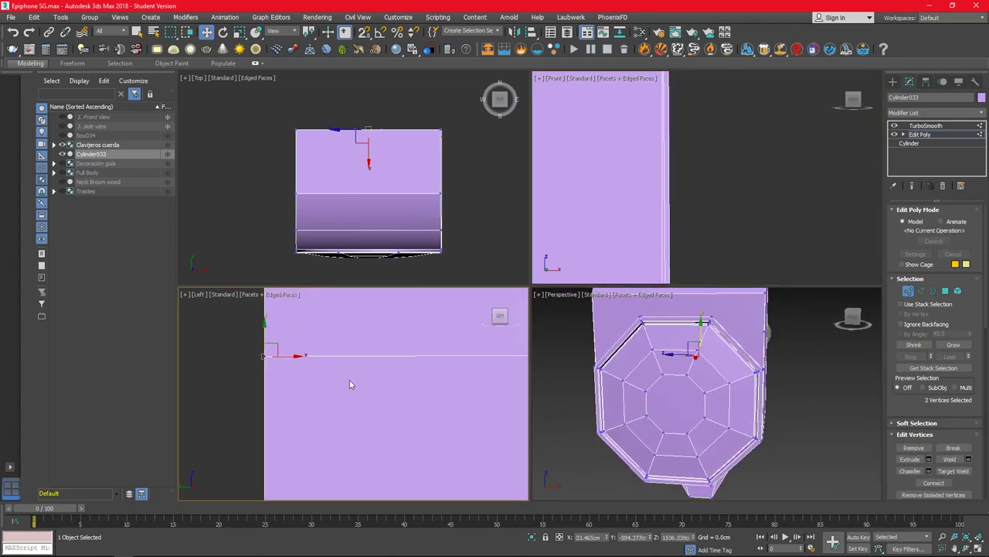
pyautogui.hotkey('alt', 'w')
pyautogui.scroll(2, 502, 302)
pyautogui.scroll(-2, 490, 286)
pyautogui.scroll(3, 490, 286)
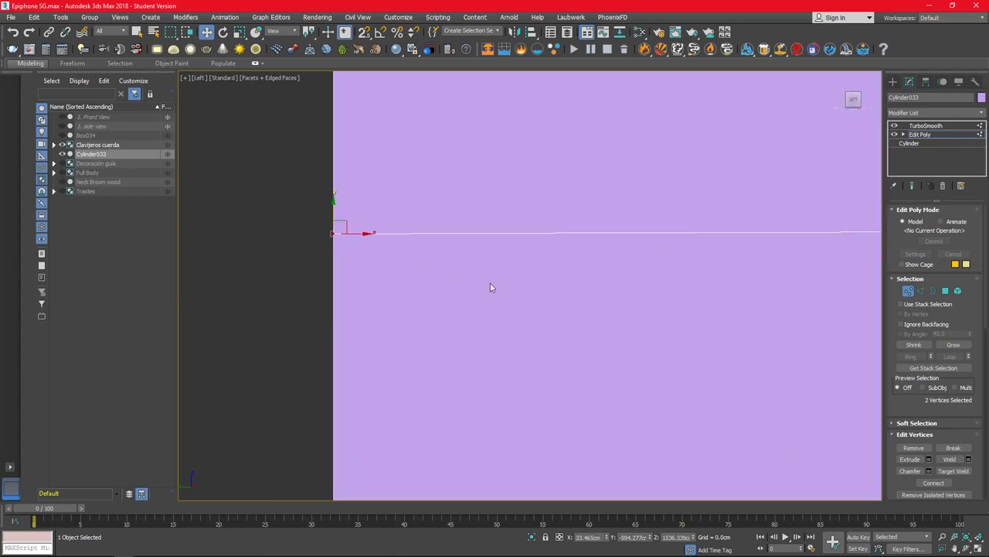
pyautogui.moveTo(490, 286); pyautogui.dragTo(396, 287, button='middle')
pyautogui.moveTo(245, 221); pyautogui.dragTo(245, 218)
pyautogui.scroll(3, 831, 230)
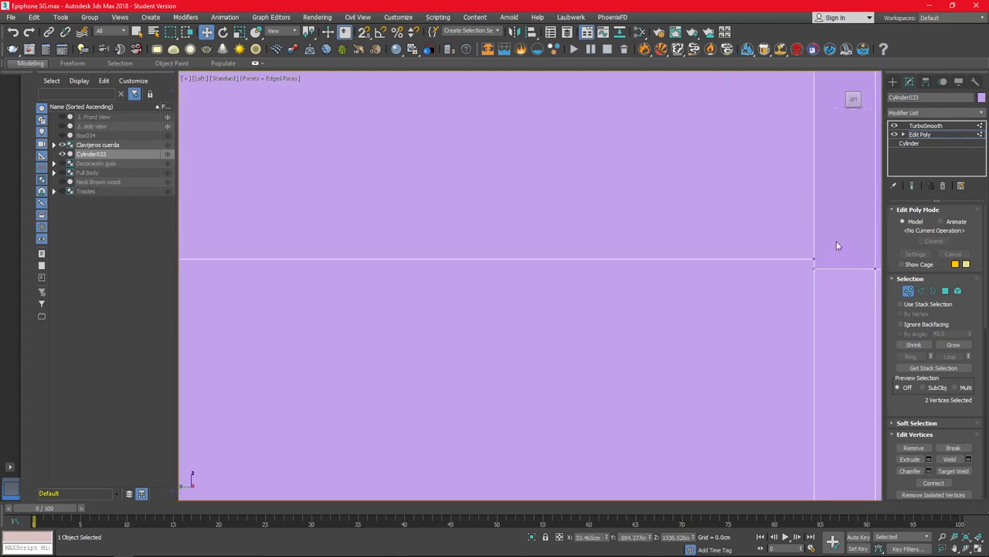
pyautogui.scroll(-2, 579, 285)
pyautogui.scroll(2, 576, 274)
pyautogui.scroll(1, 641, 271)
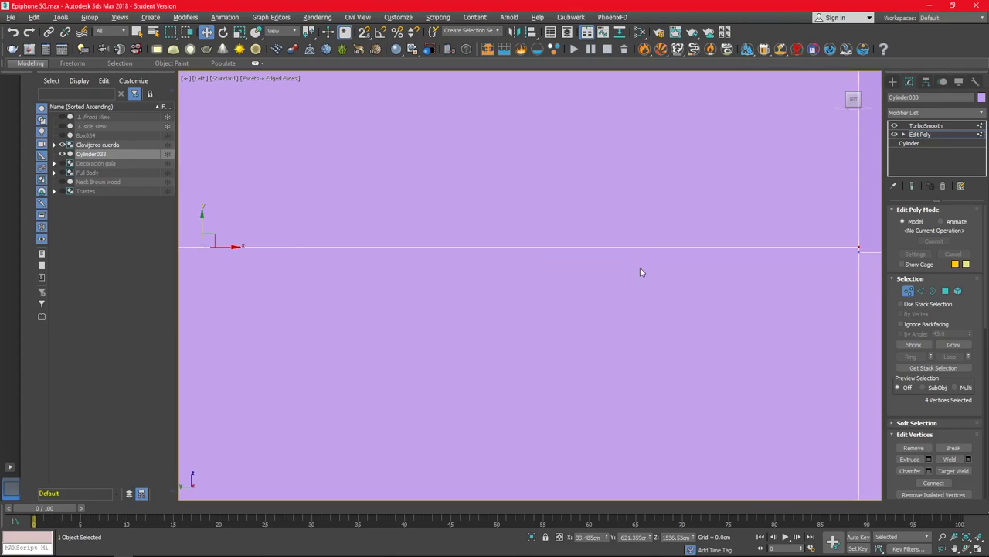
pyautogui.moveTo(201, 220); pyautogui.dragTo(201, 223)
# Step: Turn off TurboSmooth's Show End Result to display the low-poly cage in perspective
pyautogui.press('p')
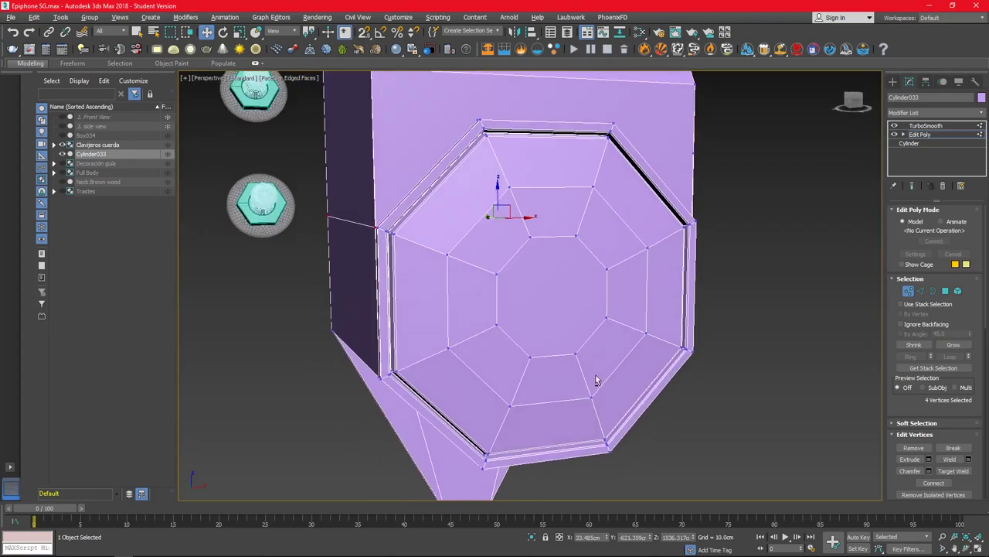
pyautogui.keyDown('alt'); pyautogui.moveTo(349, 260); pyautogui.dragTo(432, 232, button='middle'); pyautogui.keyUp('alt')
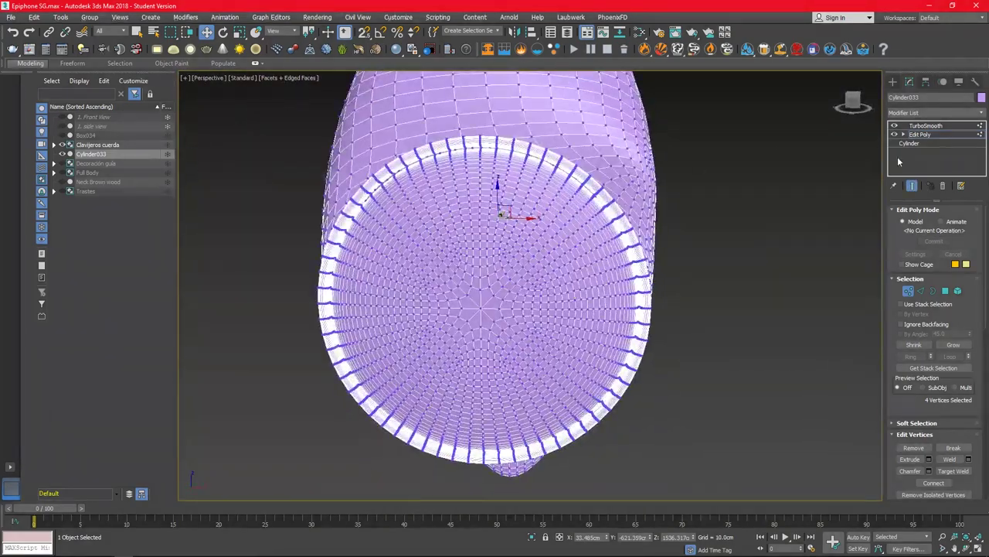
pyautogui.click(912, 185)
pyautogui.moveTo(479, 262)
pyautogui.keyDown('alt'); pyautogui.mouseDown(button='middle')
pyautogui.moveTo(503, 271)
pyautogui.moveTo(485, 279)
pyautogui.mouseUp(button='middle'); pyautogui.keyUp('alt')
pyautogui.scroll(-4, 485, 279)
pyautogui.scroll(2, 424, 161)
# Step: At Edge level, deselect edges along the housing's vertical seam
pyautogui.press('2')
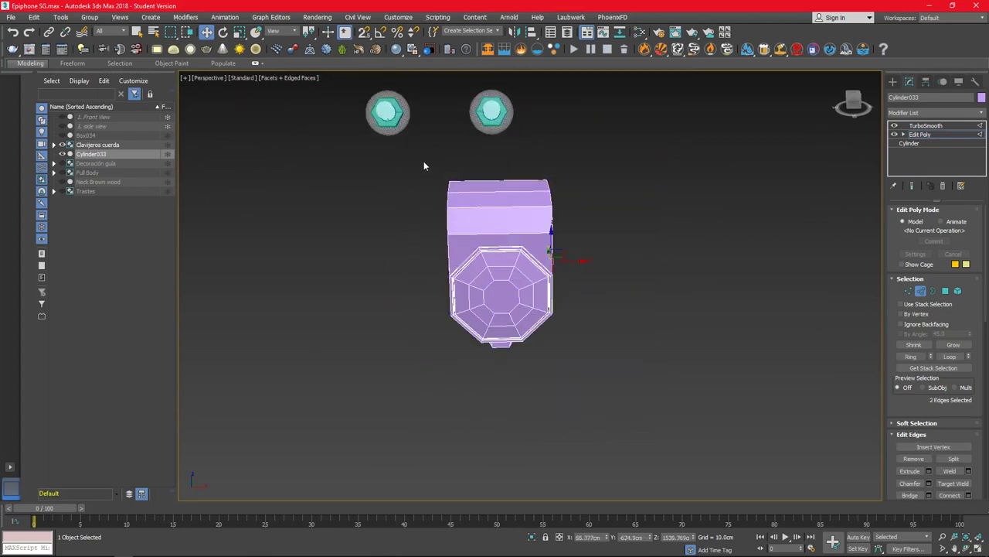
pyautogui.moveTo(512, 234)
pyautogui.keyDown('alt'); pyautogui.mouseDown(button='middle')
pyautogui.moveTo(464, 287)
pyautogui.moveTo(477, 270)
pyautogui.moveTo(430, 266)
pyautogui.moveTo(462, 283)
pyautogui.moveTo(594, 261)
pyautogui.moveTo(536, 332)
pyautogui.moveTo(582, 316)
pyautogui.moveTo(490, 441)
pyautogui.moveTo(570, 352)
pyautogui.moveTo(617, 370)
pyautogui.mouseUp(button='middle'); pyautogui.keyUp('alt')
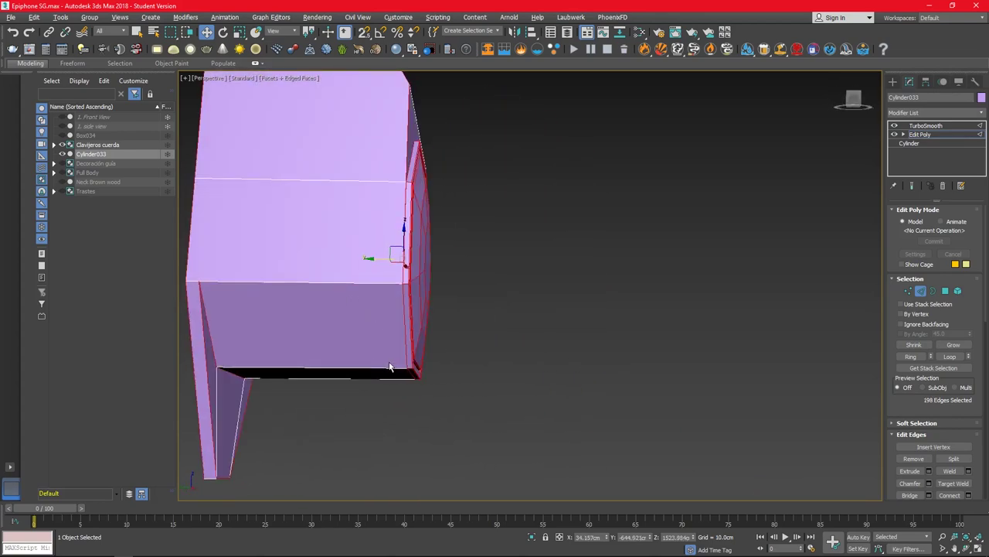
pyautogui.moveTo(389, 367)
pyautogui.keyDown('alt'); pyautogui.mouseDown(button='middle')
pyautogui.moveTo(441, 283)
pyautogui.moveTo(507, 258)
pyautogui.moveTo(548, 224)
pyautogui.mouseUp(button='middle'); pyautogui.keyUp('alt')
pyautogui.scroll(5, 507, 257)
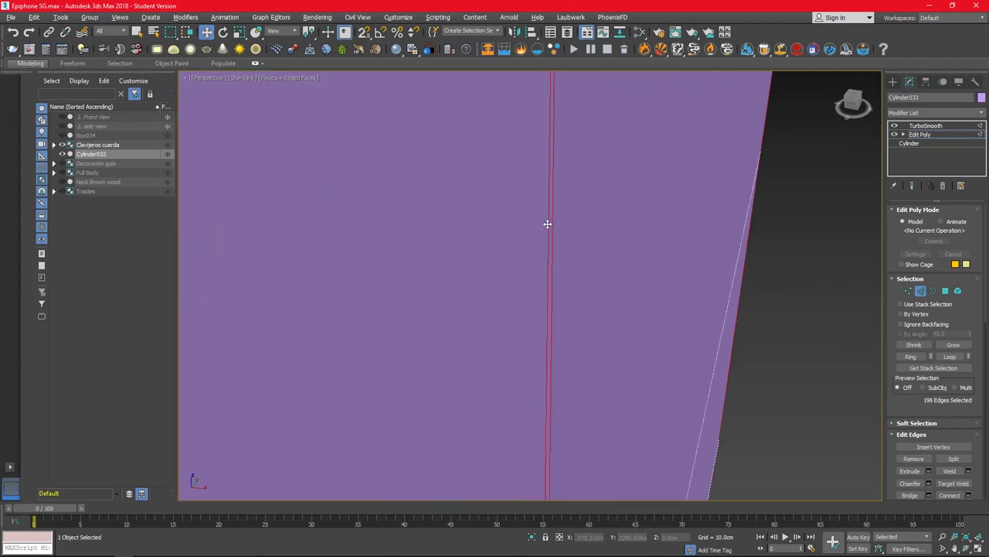
pyautogui.scroll(-5, 547, 225)
pyautogui.keyDown('alt'); pyautogui.click(538, 340); pyautogui.keyUp('alt')
pyautogui.scroll(5, 550, 296)
pyautogui.keyDown('alt'); pyautogui.moveTo(551, 315); pyautogui.dragTo(550, 314); pyautogui.keyUp('alt')
pyautogui.moveTo(551, 314)
pyautogui.keyDown('alt'); pyautogui.mouseDown(button='middle')
pyautogui.moveTo(338, 332)
pyautogui.moveTo(389, 466)
pyautogui.moveTo(408, 442)
pyautogui.mouseUp(button='middle'); pyautogui.keyUp('alt')
pyautogui.press('1')
pyautogui.scroll(-3, 402, 417)
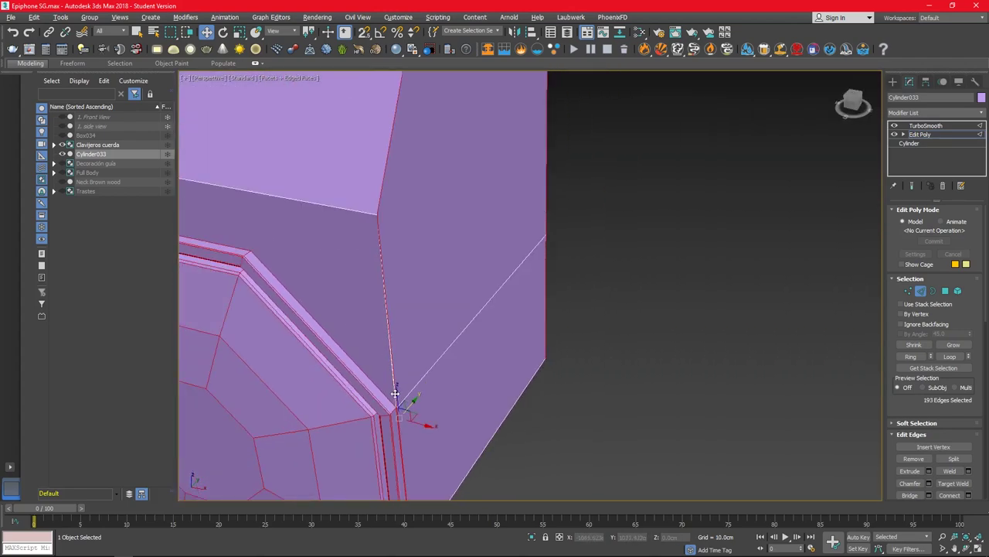
pyautogui.keyDown('alt'); pyautogui.moveTo(397, 393); pyautogui.dragTo(371, 369, button='middle'); pyautogui.keyUp('alt')
pyautogui.scroll(4, 387, 370)
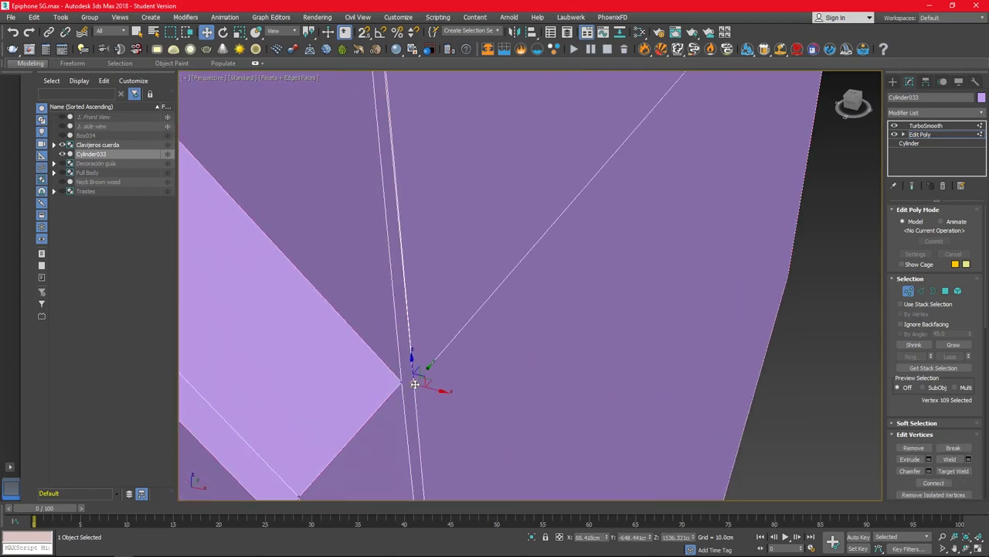
# Step: Select the housing's corner vertices and move one slightly left along X in the Front view
pyautogui.click(415, 384)
pyautogui.scroll(-4, 415, 384)
pyautogui.hotkey('alt', 'w')
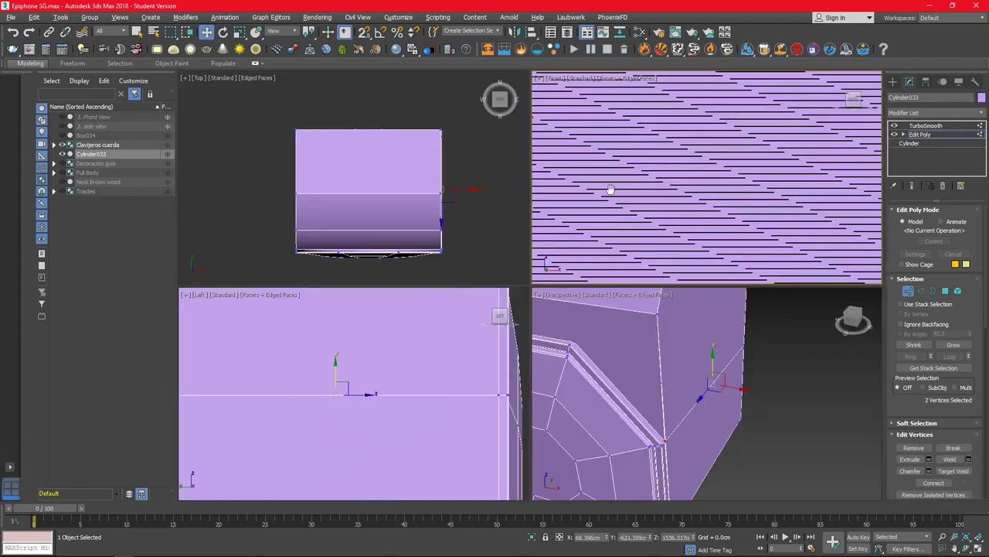
pyautogui.press('z')
pyautogui.click(745, 345)
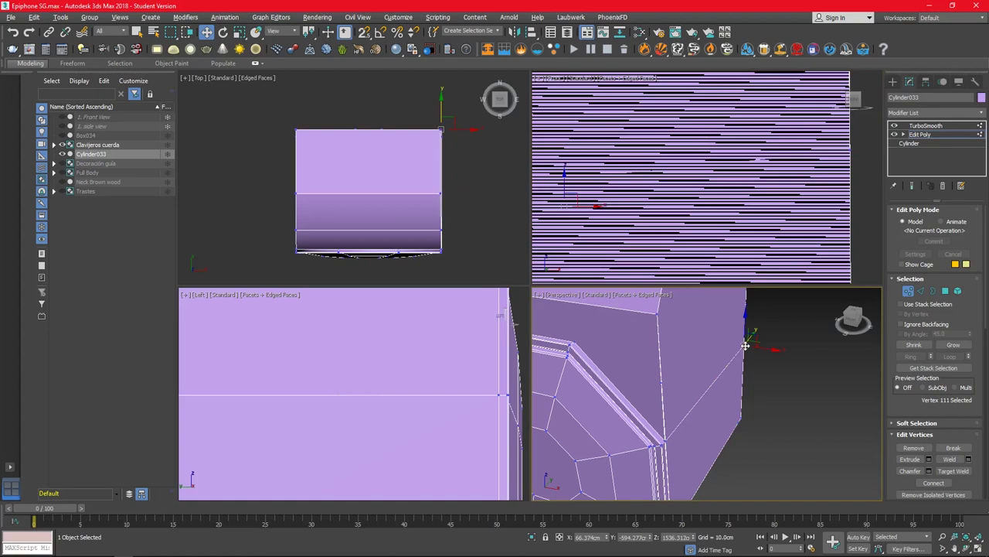
pyautogui.click(663, 206)
pyautogui.moveTo(856, 207)
pyautogui.mouseDown()
pyautogui.moveTo(798, 209)
pyautogui.moveTo(780, 222)
pyautogui.moveTo(804, 210)
pyautogui.mouseUp()
# Step: Move the vertices along X to close the black gap beside the octagonal face
pyautogui.scroll(-3, 618, 260)
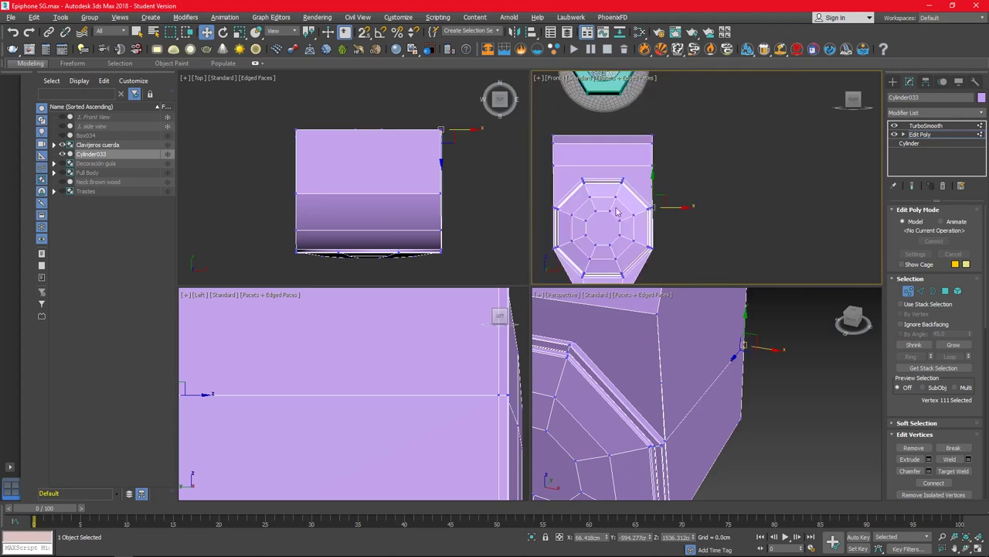
pyautogui.scroll(5, 618, 261)
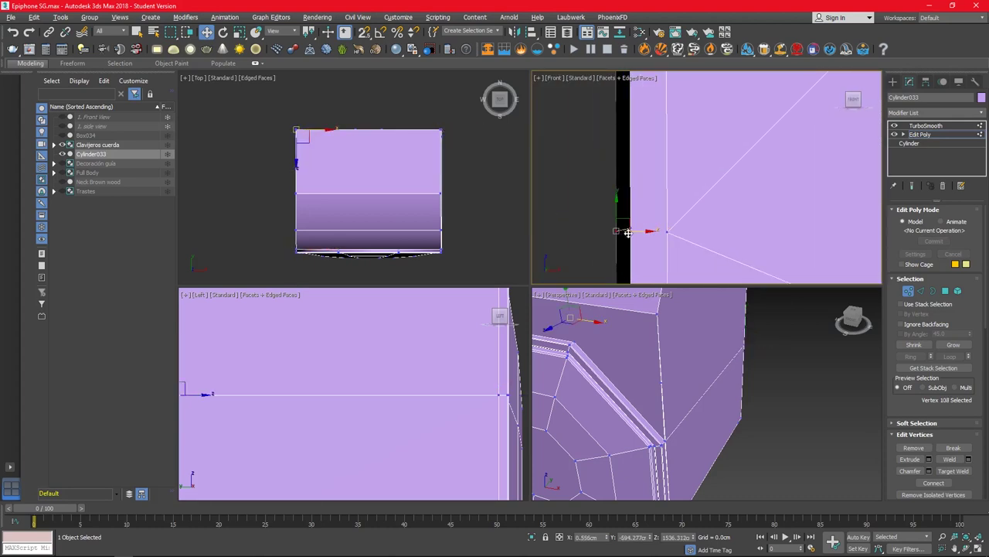
pyautogui.moveTo(627, 233); pyautogui.dragTo(649, 234)
pyautogui.scroll(2, 654, 312)
pyautogui.scroll(3, 655, 311)
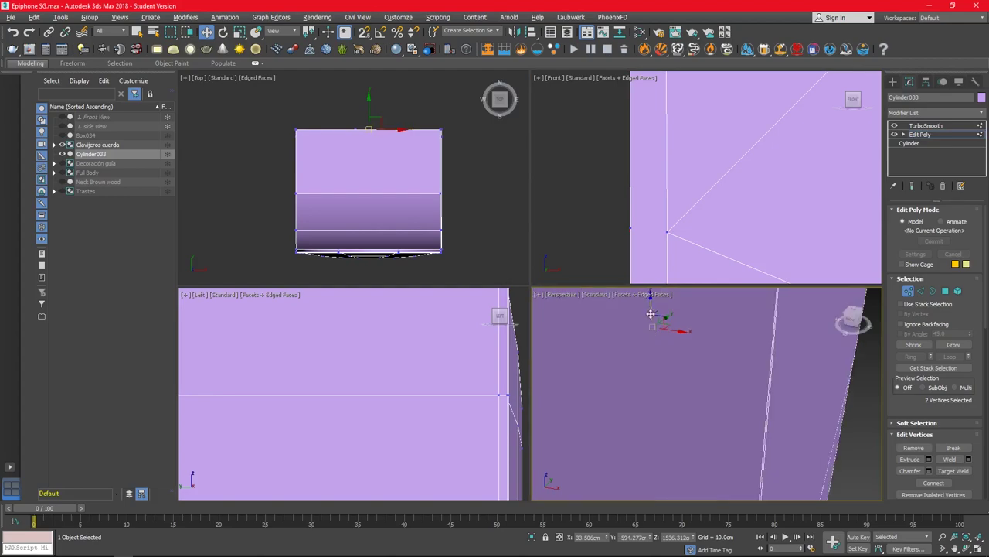
pyautogui.rightClick(654, 312)
pyautogui.click(655, 311)
pyautogui.scroll(-4, 654, 312)
pyautogui.scroll(-3, 711, 177)
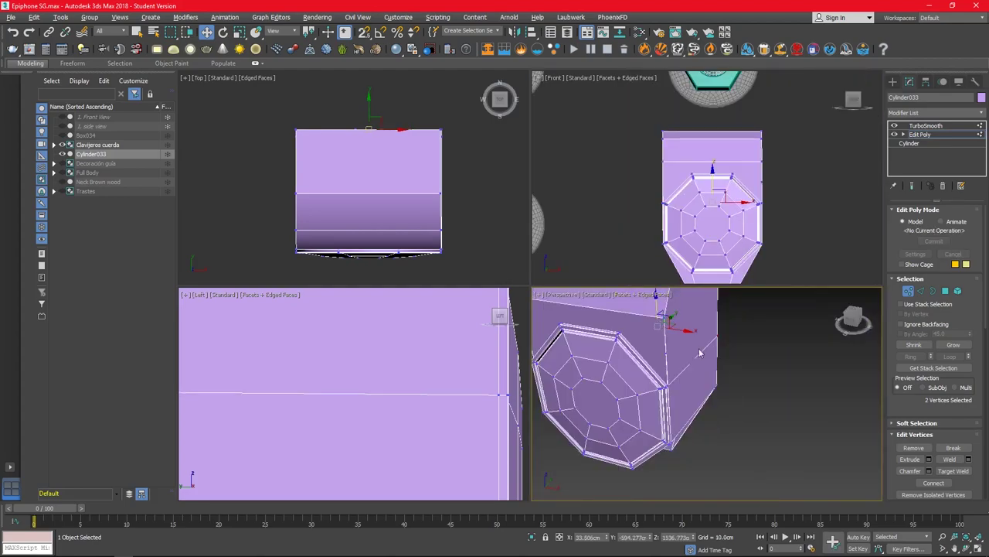
# Step: Clear the vertex selection and select all edges at Edge level
pyautogui.moveTo(657, 387)
pyautogui.keyDown('alt'); pyautogui.mouseDown(button='middle')
pyautogui.moveTo(794, 397)
pyautogui.moveTo(770, 362)
pyautogui.moveTo(742, 363)
pyautogui.mouseUp(button='middle'); pyautogui.keyUp('alt')
pyautogui.click(795, 397)
pyautogui.press('2')
pyautogui.hotkey('ctrl', 'a')
pyautogui.scroll(-3, 771, 361)
pyautogui.scroll(-2, 777, 371)
# Step: In the maximized Left view, deselect edges at the housing's front and seam corner
pyautogui.hotkey('alt', 'w')
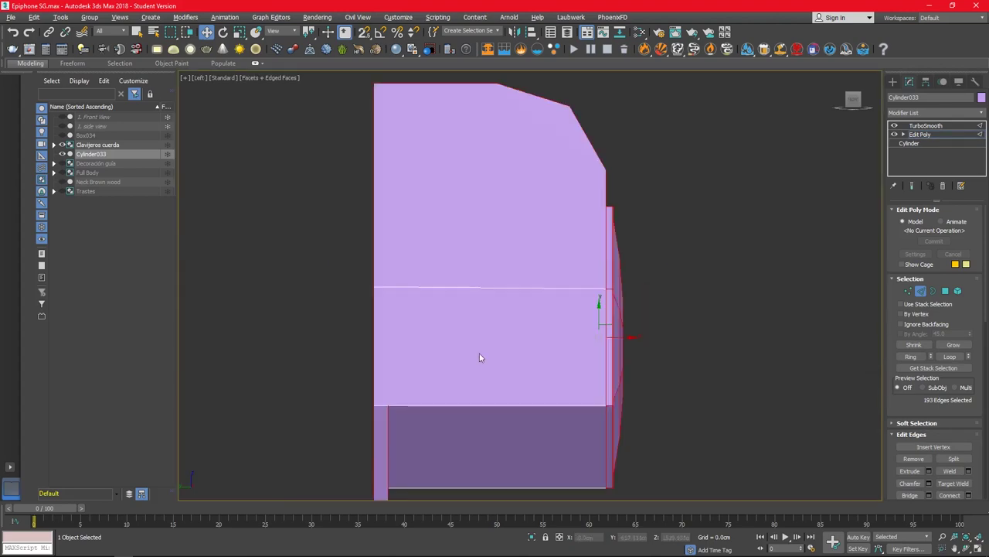
pyautogui.scroll(2, 481, 357)
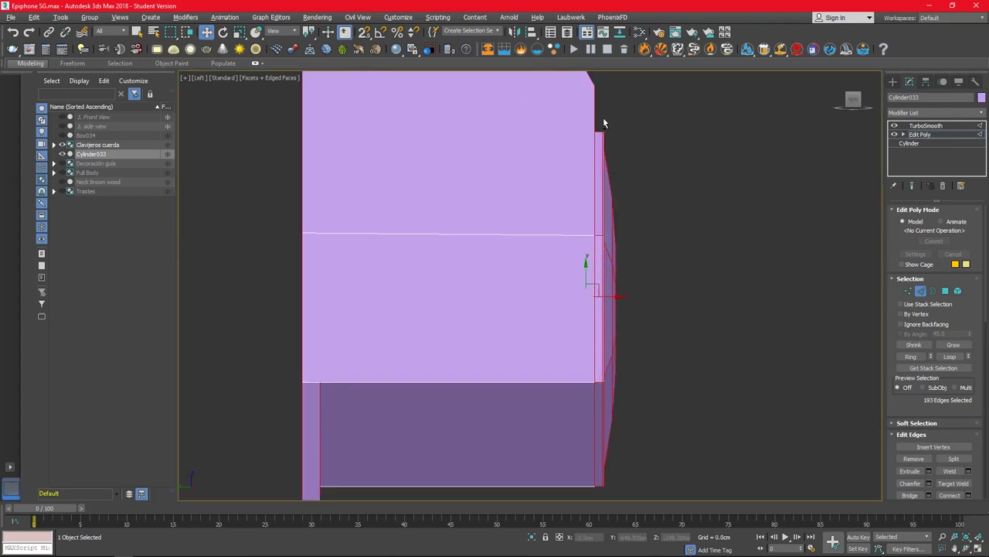
pyautogui.scroll(2, 604, 122)
pyautogui.scroll(1, 604, 124)
pyautogui.scroll(1, 601, 126)
pyautogui.moveTo(604, 133)
pyautogui.mouseDown()
pyautogui.moveTo(581, 183)
pyautogui.moveTo(590, 205)
pyautogui.moveTo(571, 106)
pyautogui.moveTo(558, 245)
pyautogui.mouseUp()
pyautogui.scroll(3, 580, 155)
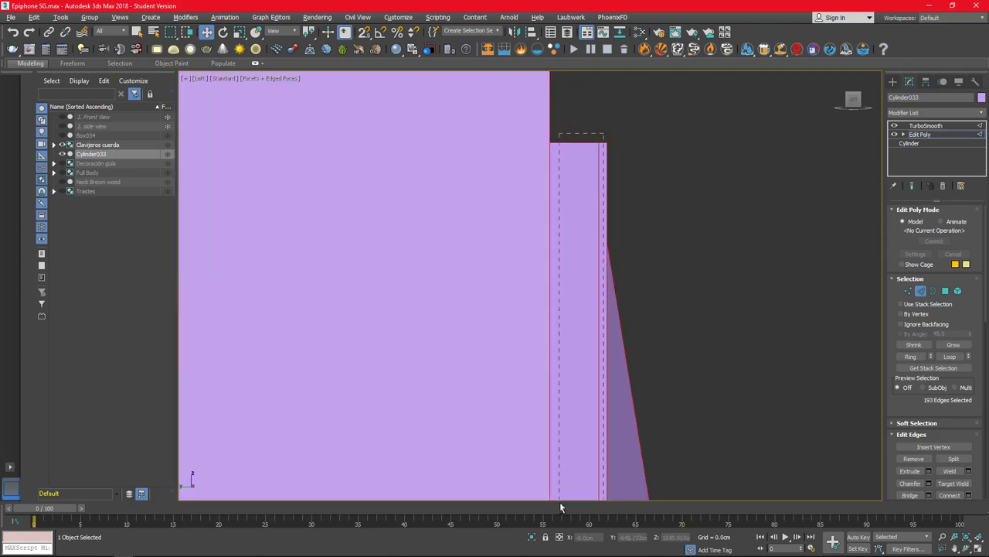
pyautogui.moveTo(560, 506); pyautogui.dragTo(559, 502)
pyautogui.scroll(2, 555, 277)
pyautogui.scroll(-2, 588, 263)
pyautogui.scroll(-1, 614, 282)
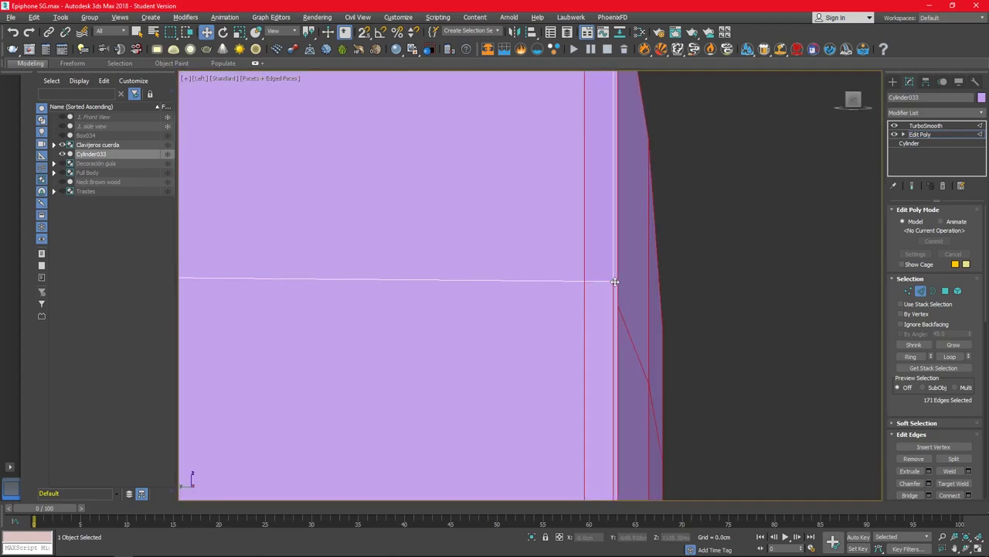
pyautogui.keyDown('alt'); pyautogui.moveTo(616, 295); pyautogui.dragTo(609, 288); pyautogui.keyUp('alt')
pyautogui.keyDown('alt'); pyautogui.moveTo(609, 287); pyautogui.dragTo(584, 347, button='middle'); pyautogui.keyUp('alt')
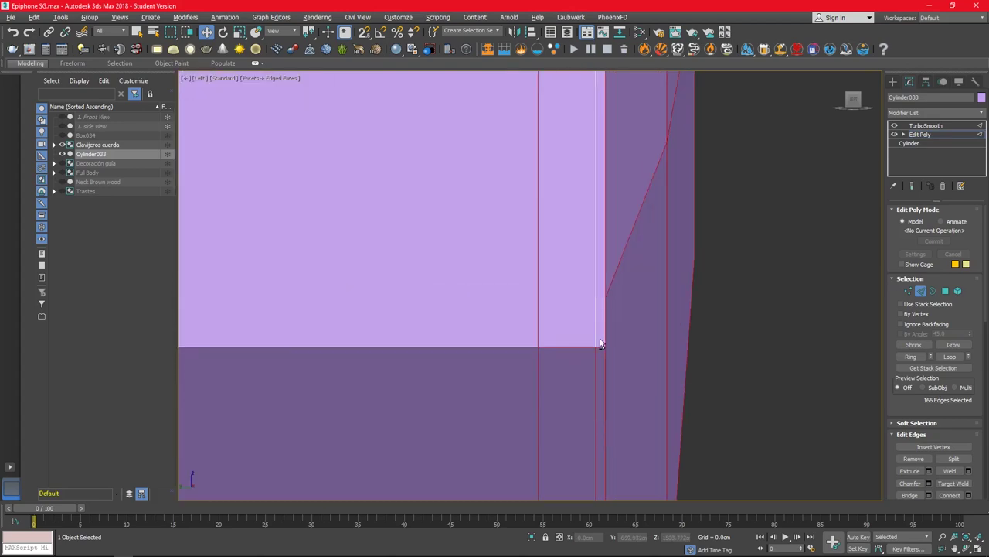
pyautogui.press('l')
pyautogui.scroll(-3, 587, 309)
pyautogui.scroll(-2, 590, 479)
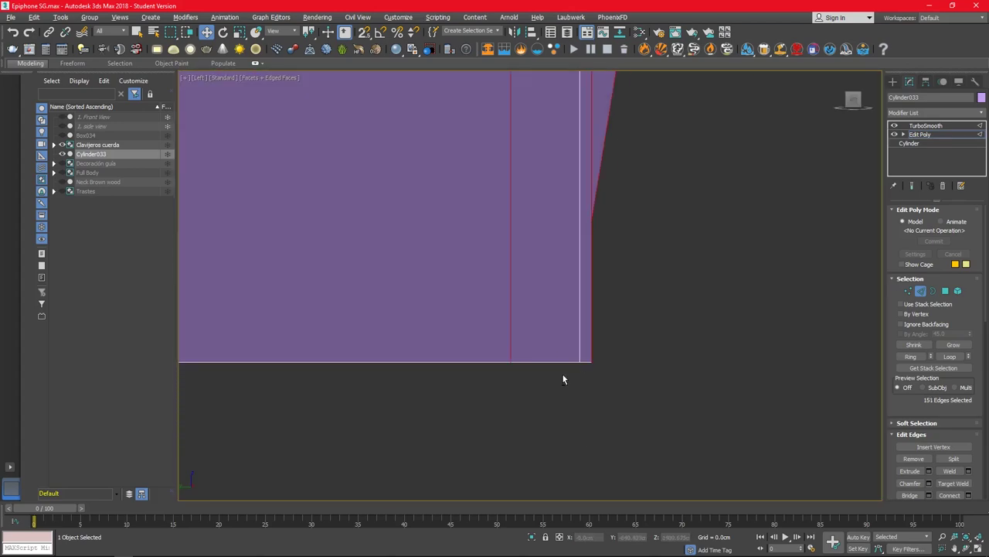
pyautogui.scroll(-2, 564, 380)
# Step: Deselect unwanted edges on the octagonal cap so only its rim loops remain
pyautogui.press('p')
pyautogui.keyDown('alt'); pyautogui.moveTo(364, 215); pyautogui.dragTo(386, 209, button='middle'); pyautogui.keyUp('alt')
pyautogui.scroll(5, 348, 237)
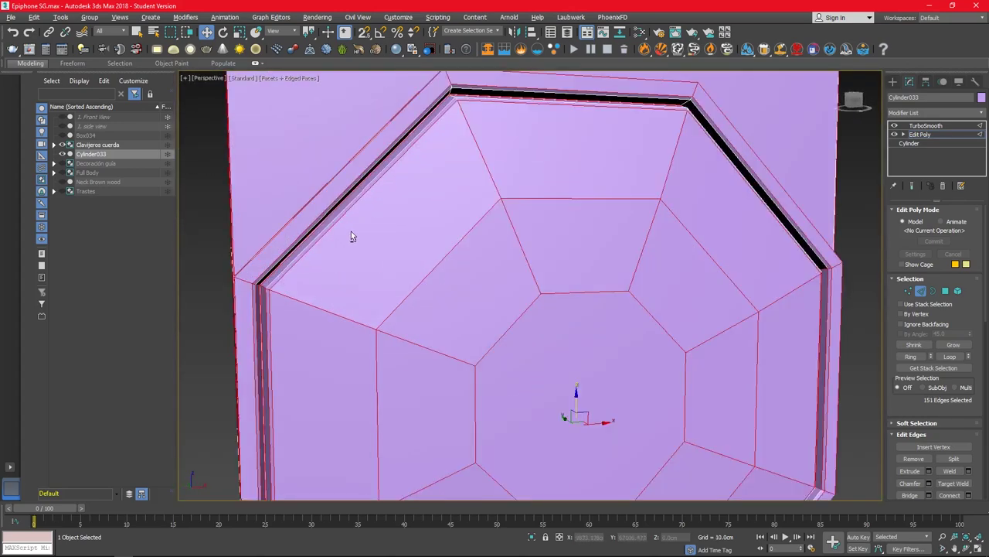
pyautogui.scroll(1, 326, 292)
pyautogui.moveTo(325, 292)
pyautogui.keyDown('alt'); pyautogui.mouseDown(button='middle')
pyautogui.moveTo(360, 289)
pyautogui.moveTo(228, 274)
pyautogui.mouseUp(button='middle'); pyautogui.keyUp('alt')
pyautogui.keyDown('alt'); pyautogui.click(227, 273); pyautogui.keyUp('alt')
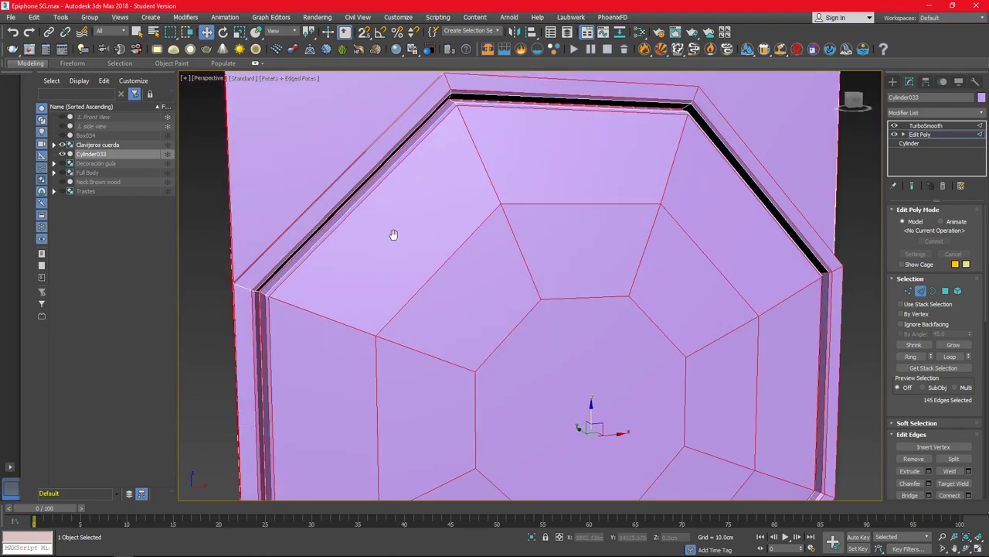
pyautogui.scroll(2, 474, 259)
pyautogui.keyDown('ctrl'); pyautogui.click(369, 238); pyautogui.keyUp('ctrl')
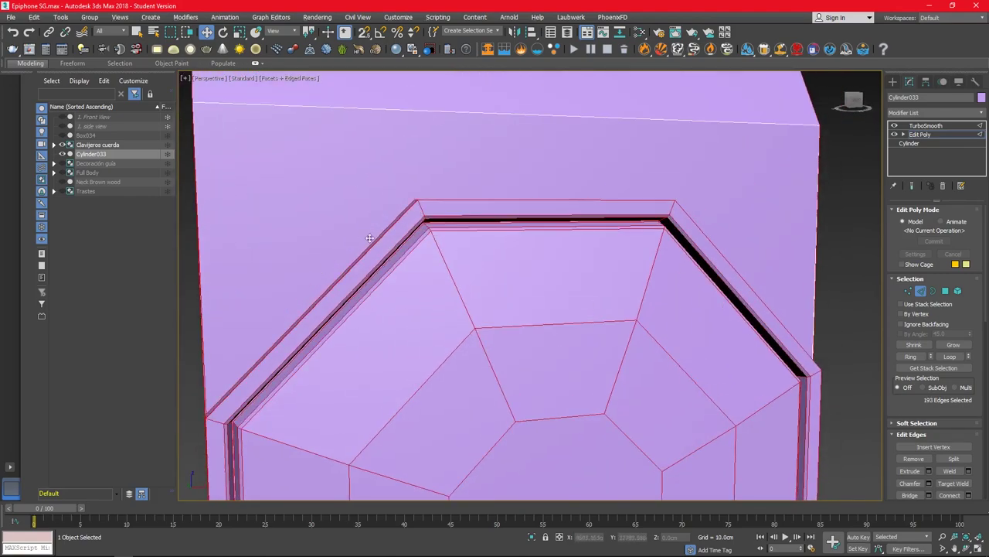
pyautogui.keyDown('alt'); pyautogui.moveTo(833, 421); pyautogui.dragTo(632, 349, button='middle'); pyautogui.keyUp('alt')
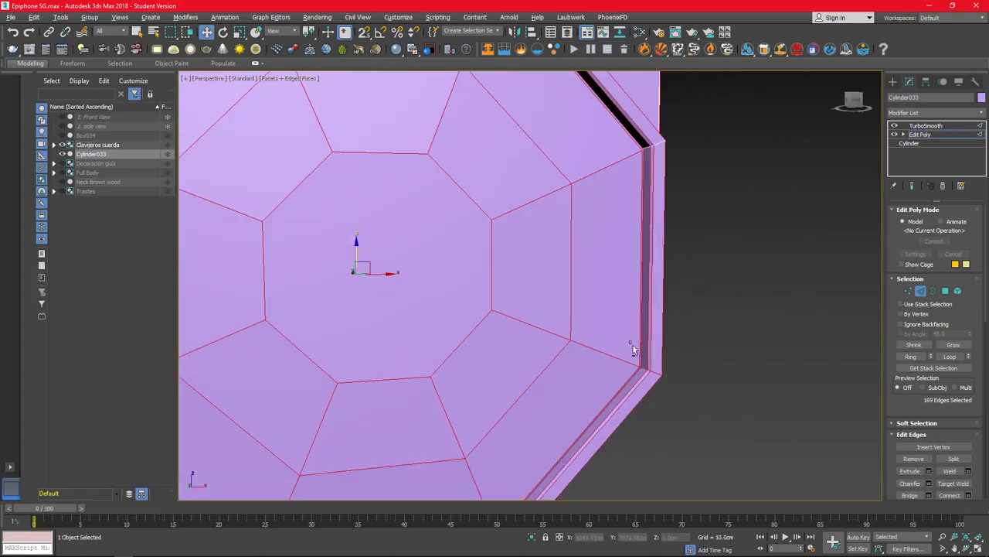
pyautogui.keyDown('alt'); pyautogui.moveTo(631, 402); pyautogui.dragTo(622, 381, button='middle'); pyautogui.keyUp('alt')
pyautogui.scroll(-3, 541, 349)
pyautogui.keyDown('alt'); pyautogui.moveTo(541, 348); pyautogui.dragTo(564, 352, button='middle'); pyautogui.keyUp('alt')
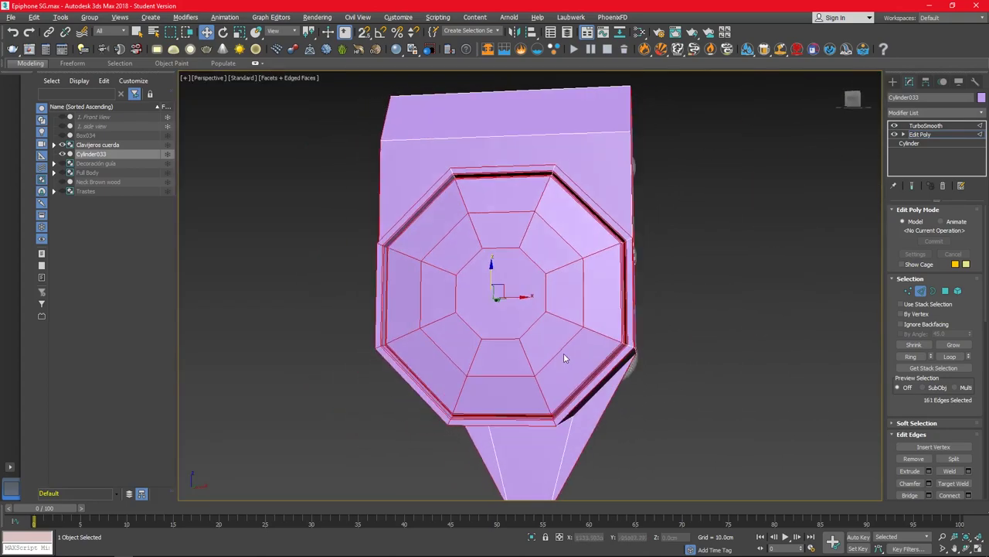
pyautogui.scroll(3, 545, 412)
pyautogui.keyDown('alt'); pyautogui.click(311, 406); pyautogui.keyUp('alt')
pyautogui.moveTo(311, 406)
pyautogui.keyDown('alt'); pyautogui.mouseDown(button='middle')
pyautogui.moveTo(327, 376)
pyautogui.moveTo(448, 371)
pyautogui.moveTo(479, 289)
pyautogui.mouseUp(button='middle'); pyautogui.keyUp('alt')
pyautogui.scroll(5, 361, 252)
pyautogui.scroll(-5, 361, 252)
# Step: Start a chamfer on the cap's rim edge loops, amount still 0.0cm
pyautogui.hotkey('alt', 'w')
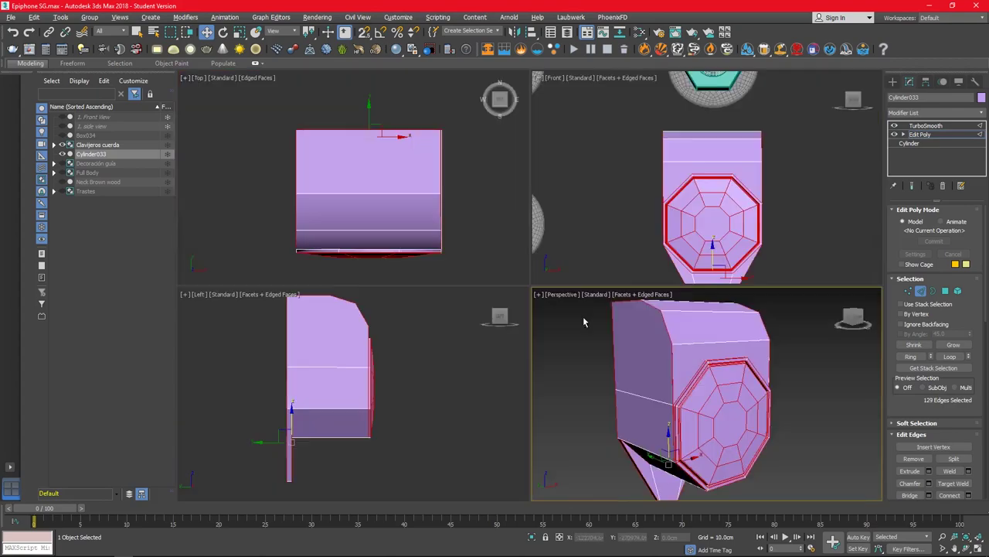
pyautogui.press('f')
pyautogui.hotkey('alt', 'w')
pyautogui.scroll(-2, 550, 349)
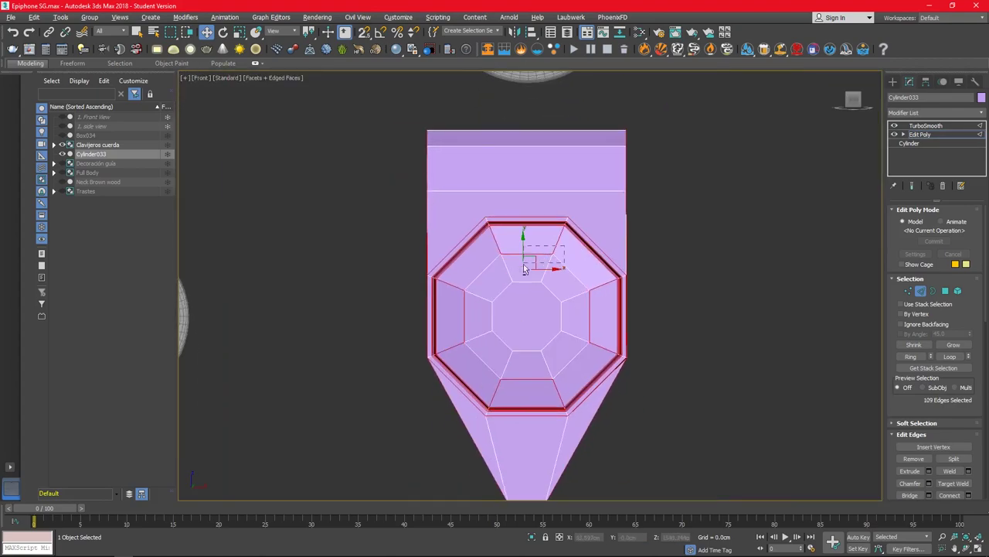
pyautogui.hotkey('alt', 'w')
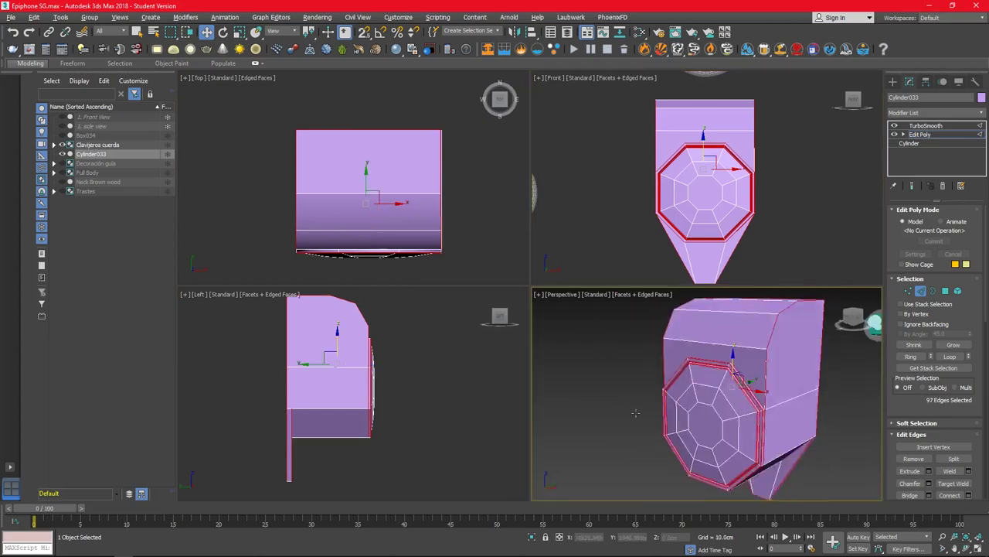
pyautogui.keyDown('alt'); pyautogui.moveTo(719, 386); pyautogui.dragTo(750, 371, button='middle'); pyautogui.keyUp('alt')
pyautogui.click(928, 483)
pyautogui.keyDown('alt'); pyautogui.moveTo(696, 456); pyautogui.dragTo(555, 456, button='middle'); pyautogui.keyUp('alt')
# Step: Inspect the chamfered rim and corner edges, toggling between the low-poly cage and smoothed result
pyautogui.click(913, 186)
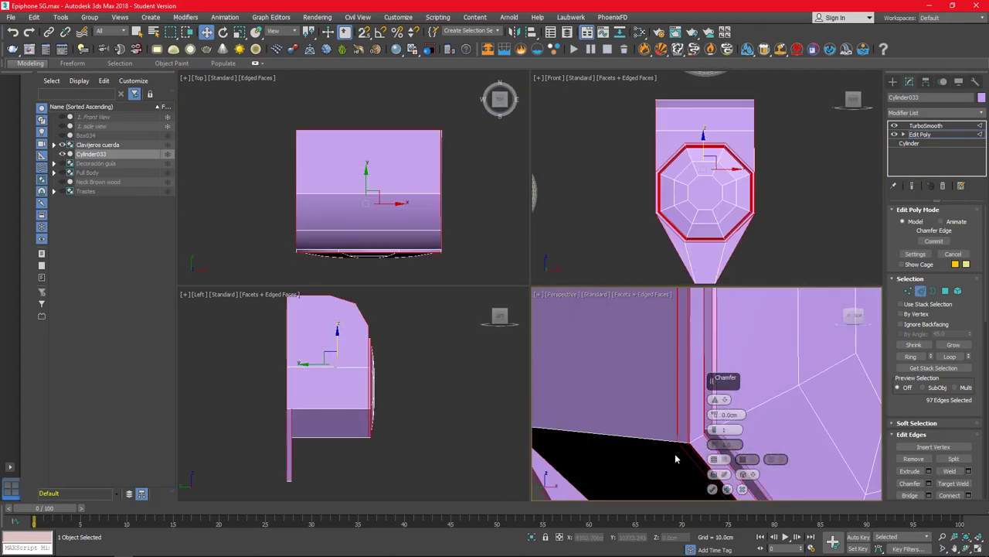
pyautogui.keyDown('alt'); pyautogui.moveTo(718, 402); pyautogui.dragTo(673, 398, button='middle'); pyautogui.keyUp('alt')
pyautogui.hotkey('alt', 'w')
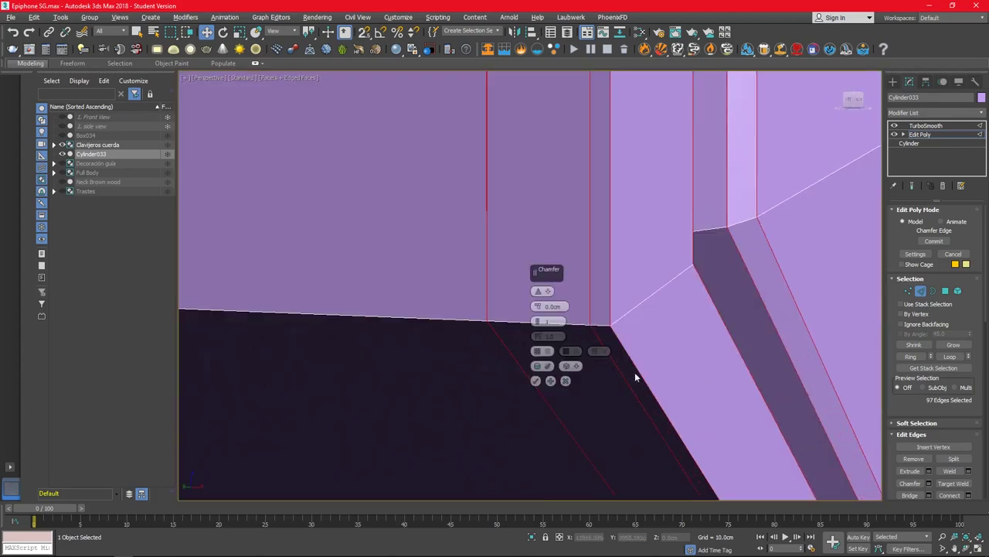
pyautogui.scroll(3, 634, 372)
pyautogui.scroll(3, 630, 372)
pyautogui.keyDown('alt'); pyautogui.moveTo(624, 371); pyautogui.dragTo(636, 375, button='middle'); pyautogui.keyUp('alt')
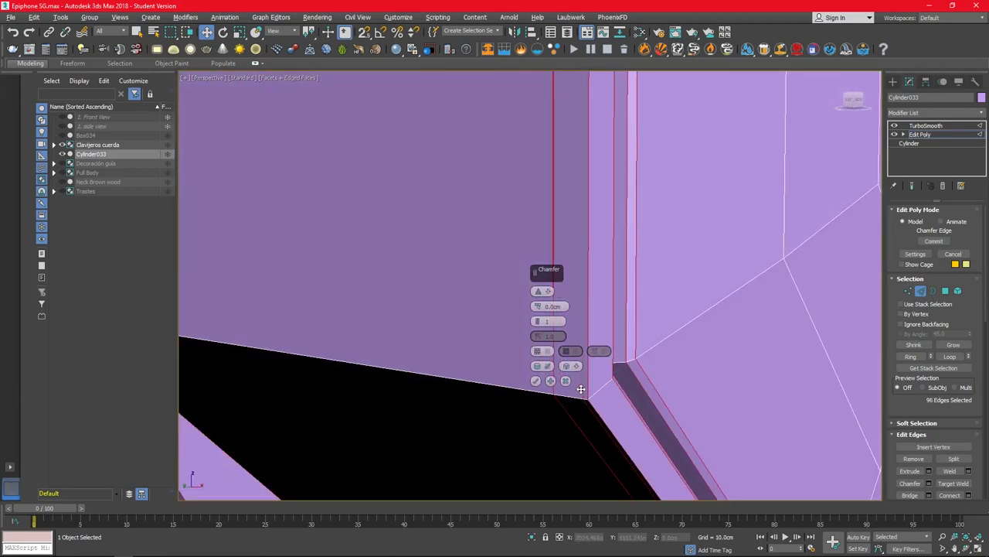
pyautogui.scroll(-5, 603, 309)
pyautogui.scroll(5, 611, 201)
pyautogui.moveTo(610, 181)
pyautogui.keyDown('alt'); pyautogui.mouseDown(button='middle')
pyautogui.moveTo(663, 210)
pyautogui.moveTo(592, 327)
pyautogui.moveTo(656, 235)
pyautogui.moveTo(603, 294)
pyautogui.mouseUp(button='middle'); pyautogui.keyUp('alt')
pyautogui.scroll(-3, 634, 255)
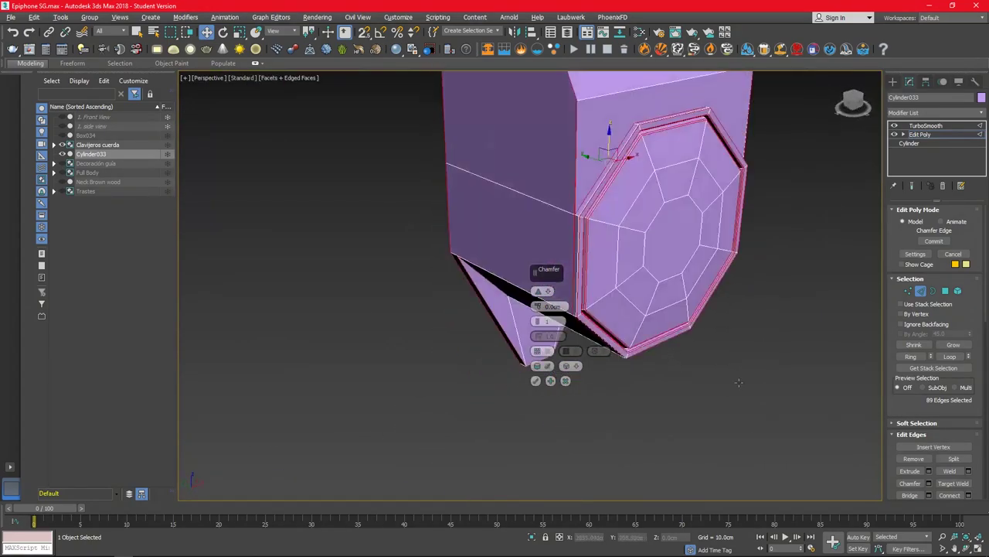
pyautogui.scroll(2, 603, 294)
pyautogui.click(912, 185)
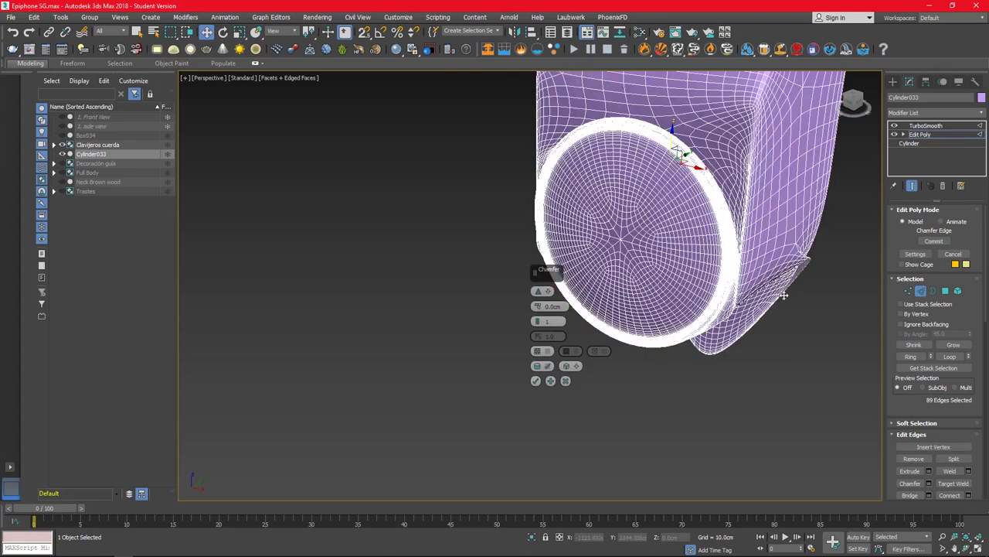
pyautogui.scroll(3, 730, 315)
# Step: Weld all overlapping vertices at 0.1 cm, cutting 206 vertices down to 111
pyautogui.press('1')
pyautogui.click(912, 186)
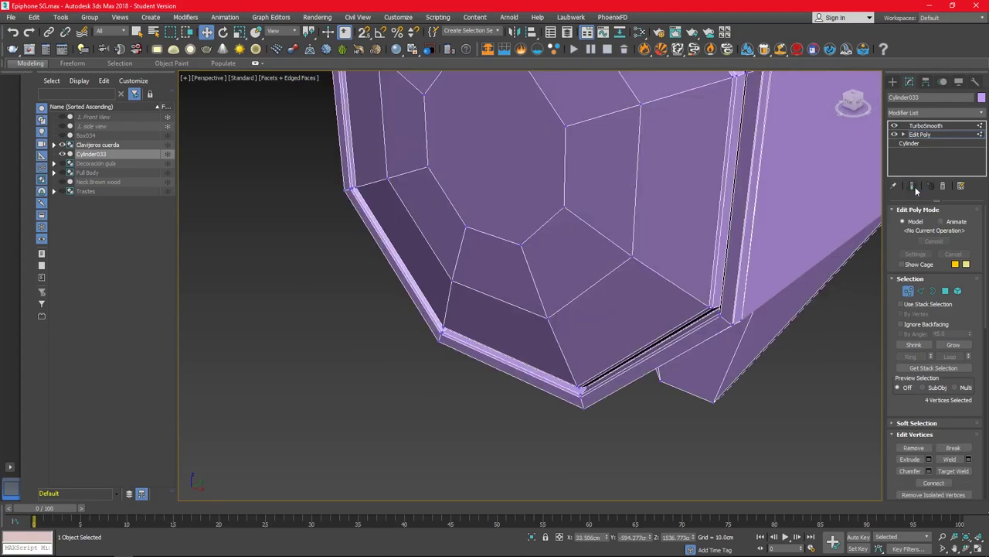
pyautogui.moveTo(773, 309)
pyautogui.keyDown('alt'); pyautogui.mouseDown(button='middle')
pyautogui.moveTo(742, 327)
pyautogui.moveTo(756, 292)
pyautogui.moveTo(701, 277)
pyautogui.mouseUp(button='middle'); pyautogui.keyUp('alt')
pyautogui.scroll(-3, 756, 292)
pyautogui.scroll(-4, 768, 306)
pyautogui.scroll(-2, 688, 267)
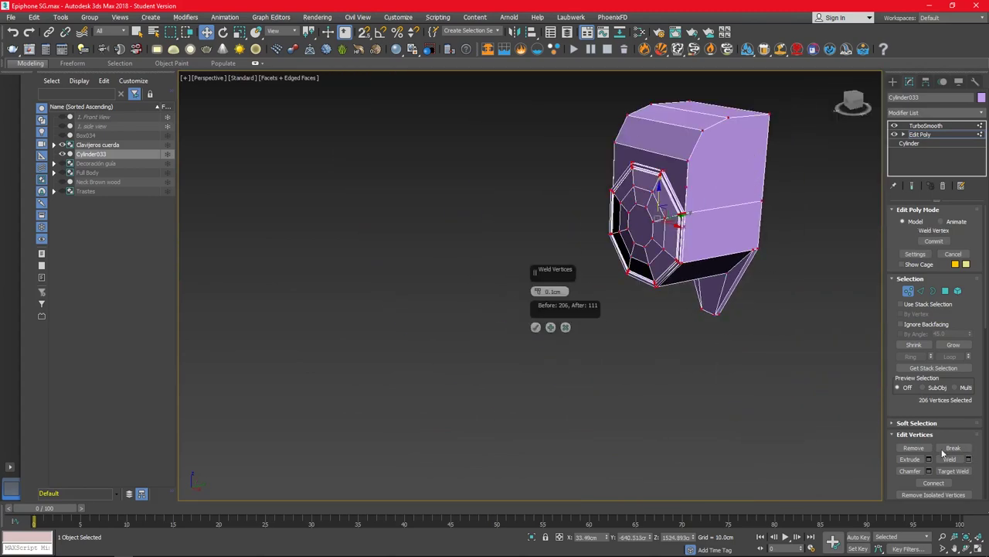
pyautogui.click(535, 328)
pyautogui.press('2')
pyautogui.moveTo(604, 329)
pyautogui.keyDown('alt'); pyautogui.mouseDown(button='middle')
pyautogui.moveTo(655, 334)
pyautogui.moveTo(618, 255)
pyautogui.mouseUp(button='middle'); pyautogui.keyUp('alt')
# Step: Check the cap in Left and Perspective views, then start a new Chamfer on its rim edge loops
pyautogui.scroll(5, 655, 334)
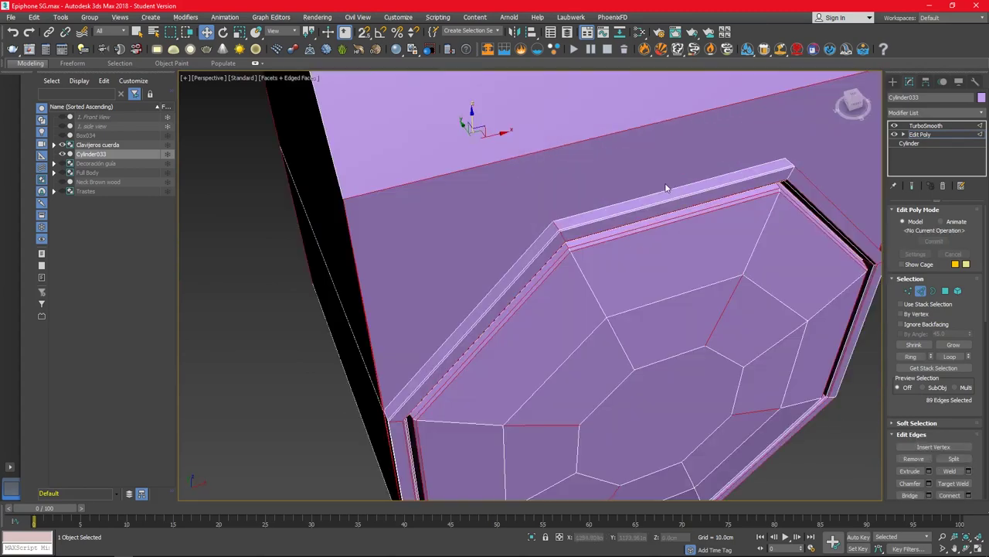
pyautogui.scroll(3, 604, 225)
pyautogui.scroll(-5, 668, 159)
pyautogui.scroll(2, 504, 188)
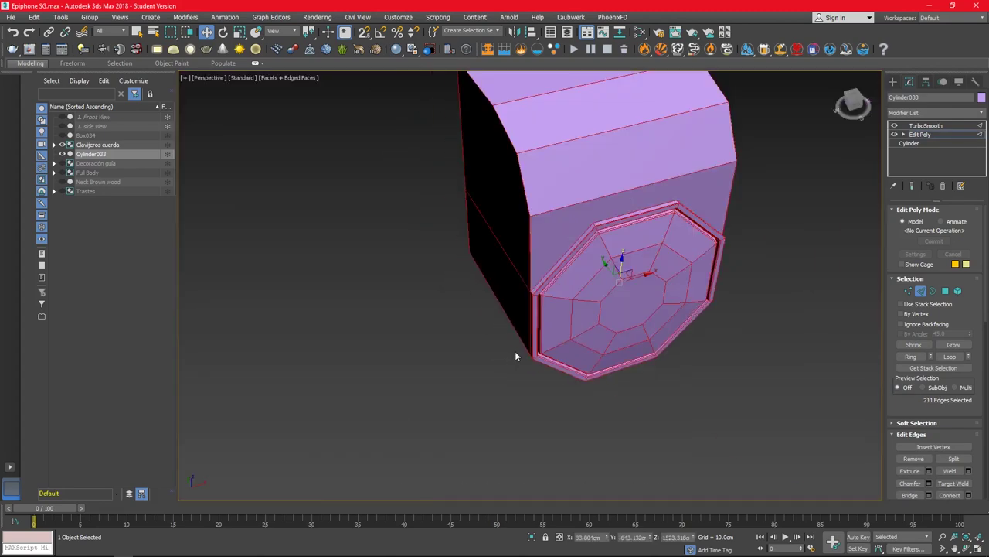
pyautogui.hotkey('alt', 'w')
pyautogui.hotkey('alt', 'w')
pyautogui.scroll(-2, 563, 91)
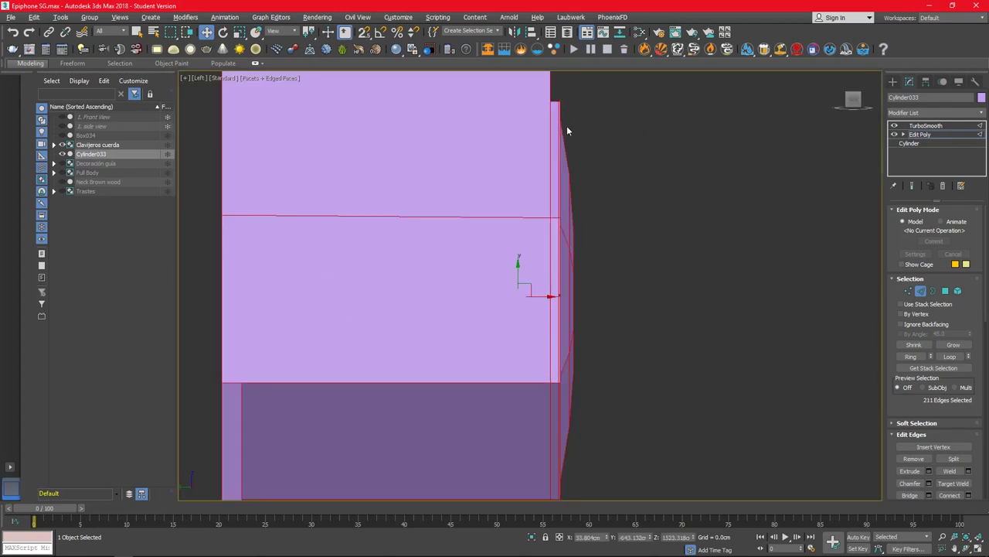
pyautogui.hotkey('shift', 'z')
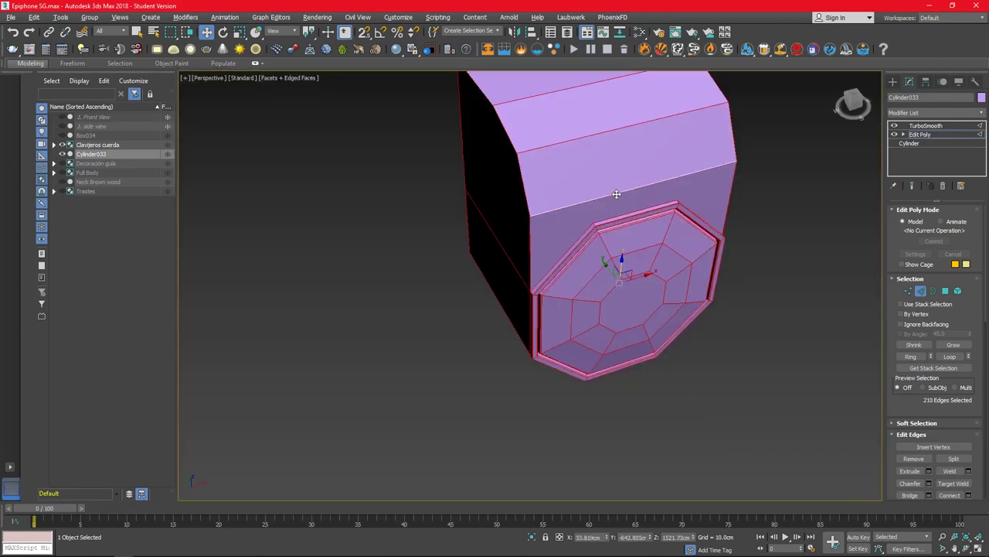
pyautogui.moveTo(533, 96)
pyautogui.keyDown('alt'); pyautogui.mouseDown(button='middle')
pyautogui.moveTo(591, 264)
pyautogui.moveTo(674, 360)
pyautogui.moveTo(566, 175)
pyautogui.mouseUp(button='middle'); pyautogui.keyUp('alt')
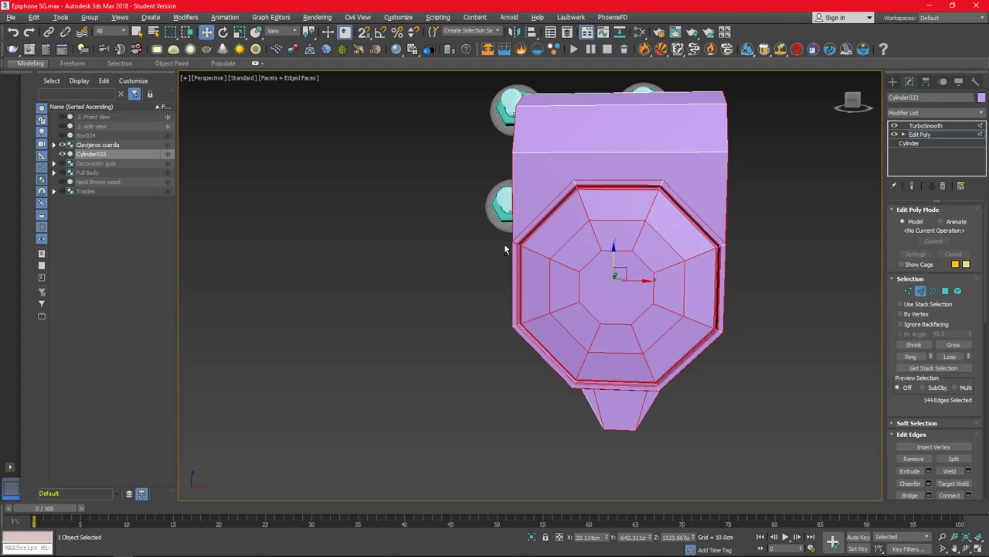
pyautogui.moveTo(530, 271)
pyautogui.keyDown('alt'); pyautogui.mouseDown(button='middle')
pyautogui.moveTo(582, 296)
pyautogui.moveTo(780, 263)
pyautogui.moveTo(851, 371)
pyautogui.mouseUp(button='middle'); pyautogui.keyUp('alt')
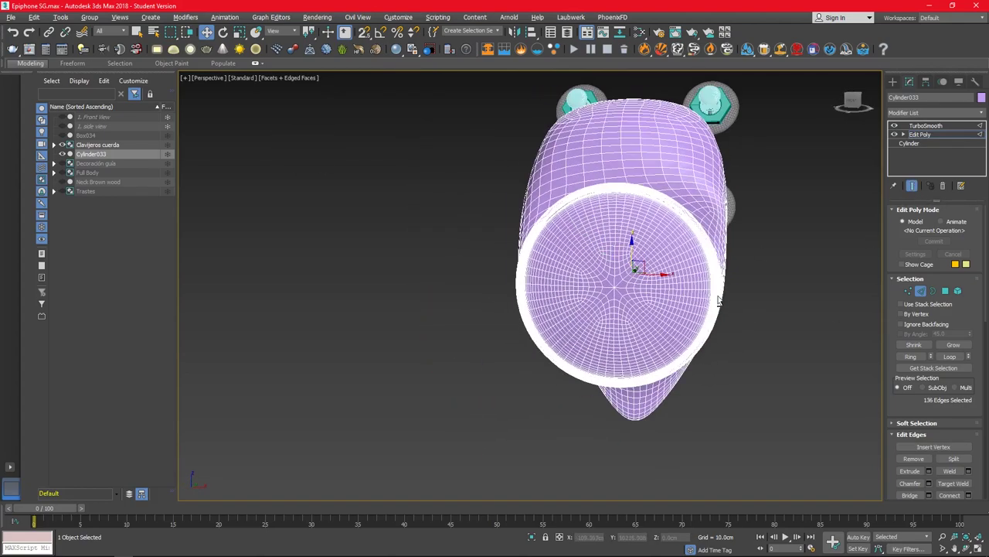
pyautogui.click(929, 483)
pyautogui.keyDown('alt'); pyautogui.moveTo(556, 336); pyautogui.dragTo(673, 227, button='middle'); pyautogui.keyUp('alt')
# Step: Inspect the pending rim chamfer from Left, Front and Perspective views, with and without smoothing
pyautogui.scroll(3, 673, 227)
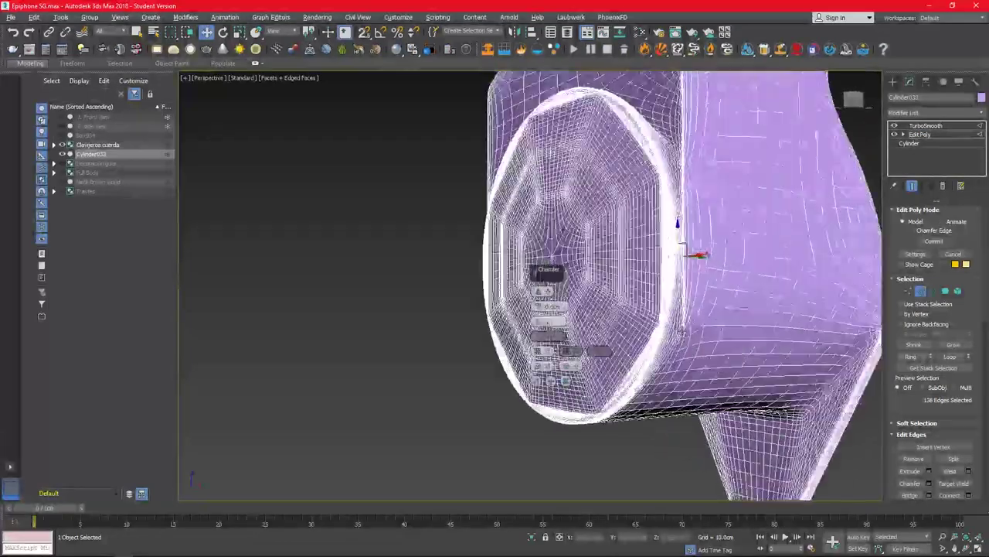
pyautogui.scroll(3, 698, 250)
pyautogui.scroll(3, 750, 268)
pyautogui.moveTo(667, 334)
pyautogui.keyDown('alt'); pyautogui.mouseDown(button='middle')
pyautogui.moveTo(600, 248)
pyautogui.moveTo(668, 280)
pyautogui.mouseUp(button='middle'); pyautogui.keyUp('alt')
pyautogui.keyDown('alt'); pyautogui.moveTo(665, 318); pyautogui.dragTo(619, 369, button='middle'); pyautogui.keyUp('alt')
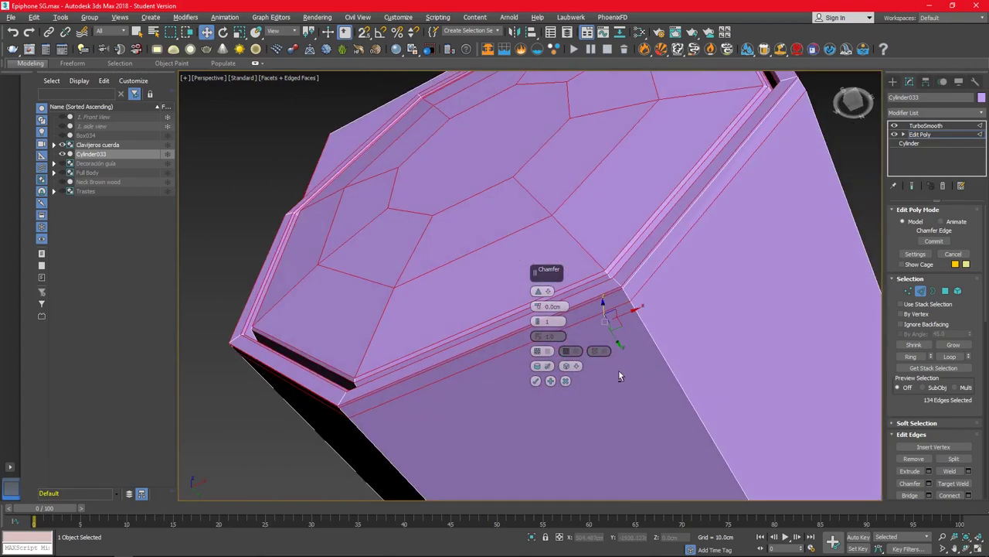
pyautogui.press('l')
pyautogui.scroll(3, 564, 127)
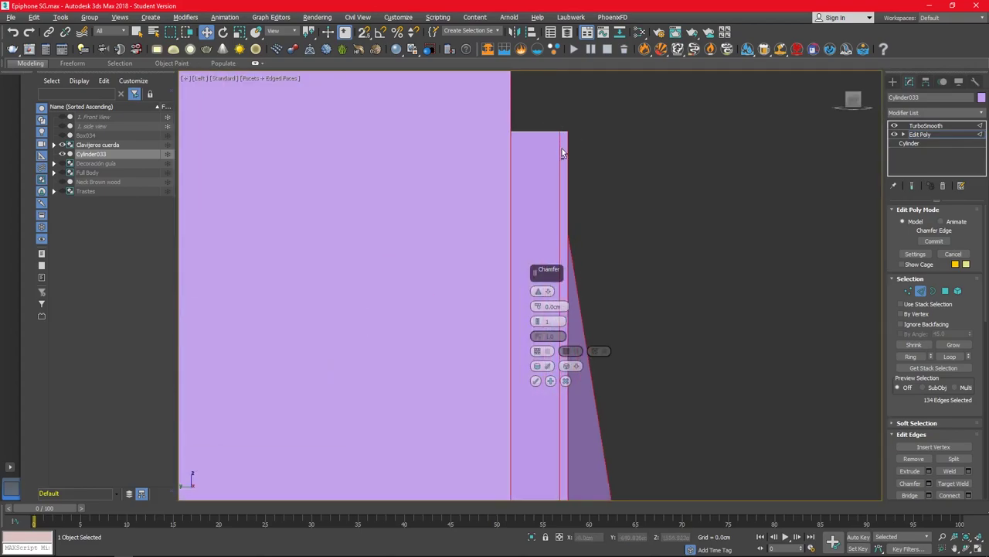
pyautogui.hotkey('alt', 'w')
pyautogui.hotkey('alt', 'w')
pyautogui.keyDown('alt'); pyautogui.moveTo(513, 194); pyautogui.dragTo(487, 313, button='middle'); pyautogui.keyUp('alt')
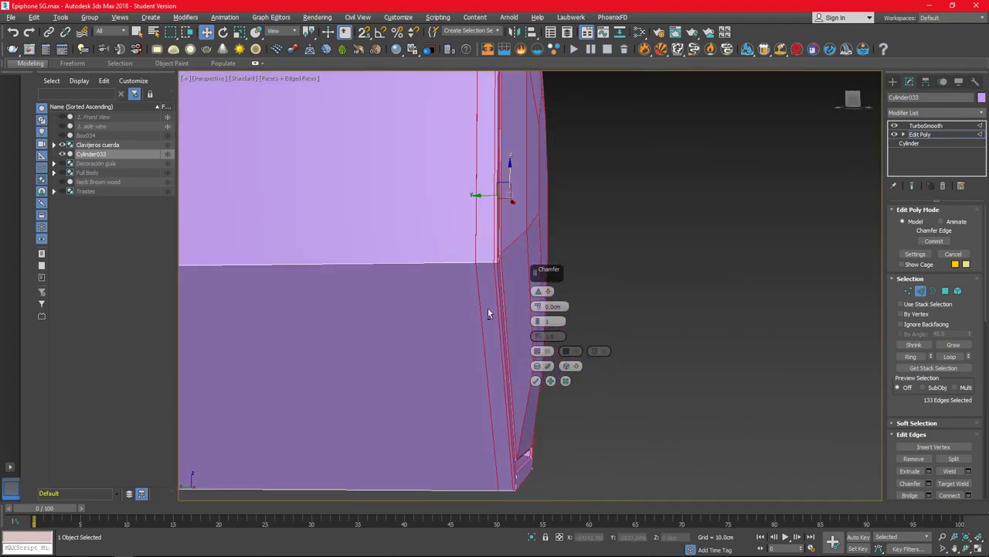
pyautogui.moveTo(529, 203)
pyautogui.keyDown('alt'); pyautogui.mouseDown(button='middle')
pyautogui.moveTo(382, 232)
pyautogui.moveTo(500, 236)
pyautogui.moveTo(857, 292)
pyautogui.mouseUp(button='middle'); pyautogui.keyUp('alt')
pyautogui.click(912, 187)
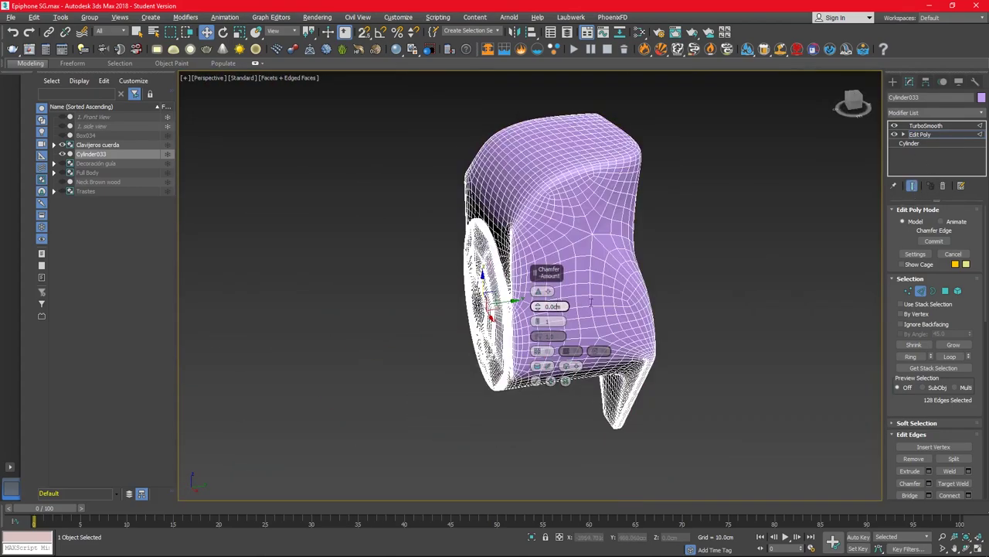
pyautogui.moveTo(772, 185)
pyautogui.keyDown('alt'); pyautogui.mouseDown(button='middle')
pyautogui.moveTo(677, 182)
pyautogui.moveTo(687, 296)
pyautogui.moveTo(707, 294)
pyautogui.mouseUp(button='middle'); pyautogui.keyUp('alt')
pyautogui.click(913, 187)
pyautogui.hotkey('alt', 'w')
pyautogui.hotkey('alt', 'w')
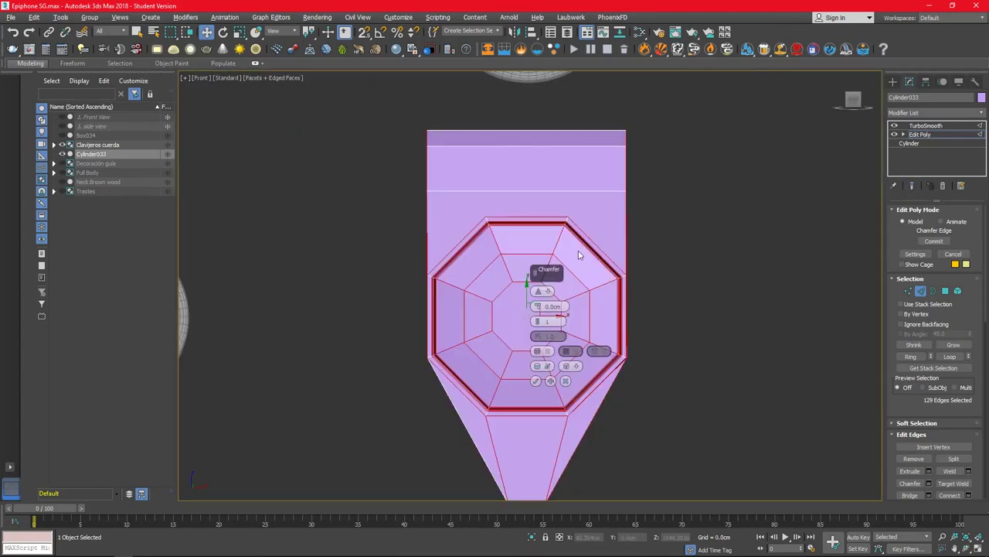
# Step: Compare the smoothed housing against the cage around the chamfered octagon and select TurboSmooth
pyautogui.hotkey('alt', 'w')
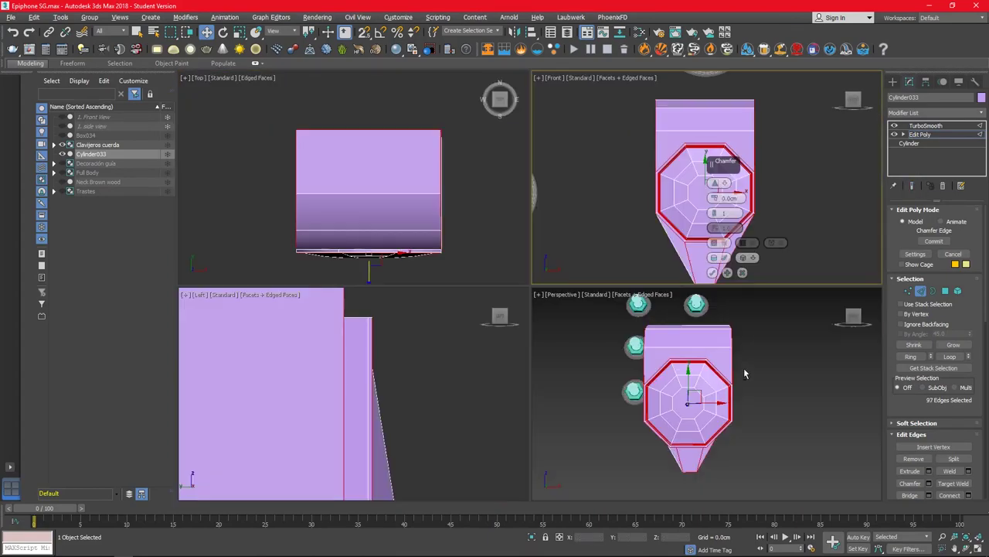
pyautogui.hotkey('alt', 'w')
pyautogui.keyDown('alt'); pyautogui.moveTo(487, 325); pyautogui.dragTo(557, 302, button='middle'); pyautogui.keyUp('alt')
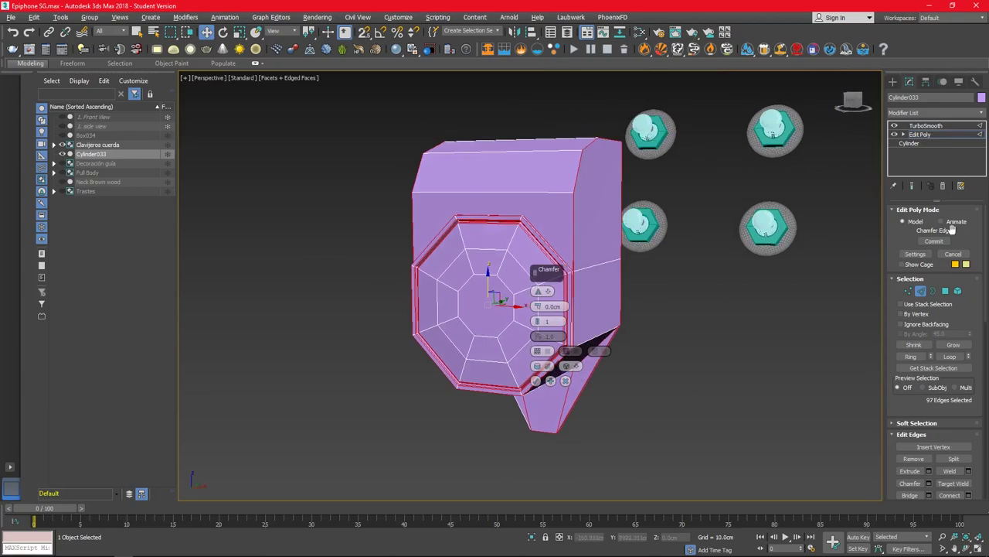
pyautogui.click(913, 186)
pyautogui.moveTo(773, 255)
pyautogui.keyDown('alt'); pyautogui.mouseDown(button='middle')
pyautogui.moveTo(839, 277)
pyautogui.moveTo(727, 277)
pyautogui.moveTo(800, 285)
pyautogui.moveTo(773, 279)
pyautogui.mouseUp(button='middle'); pyautogui.keyUp('alt')
pyautogui.click(913, 186)
pyautogui.scroll(5, 639, 283)
pyautogui.moveTo(639, 283)
pyautogui.keyDown('alt'); pyautogui.mouseDown(button='middle')
pyautogui.moveTo(613, 282)
pyautogui.moveTo(615, 264)
pyautogui.mouseUp(button='middle'); pyautogui.keyUp('alt')
pyautogui.scroll(-2, 620, 278)
pyautogui.click(913, 186)
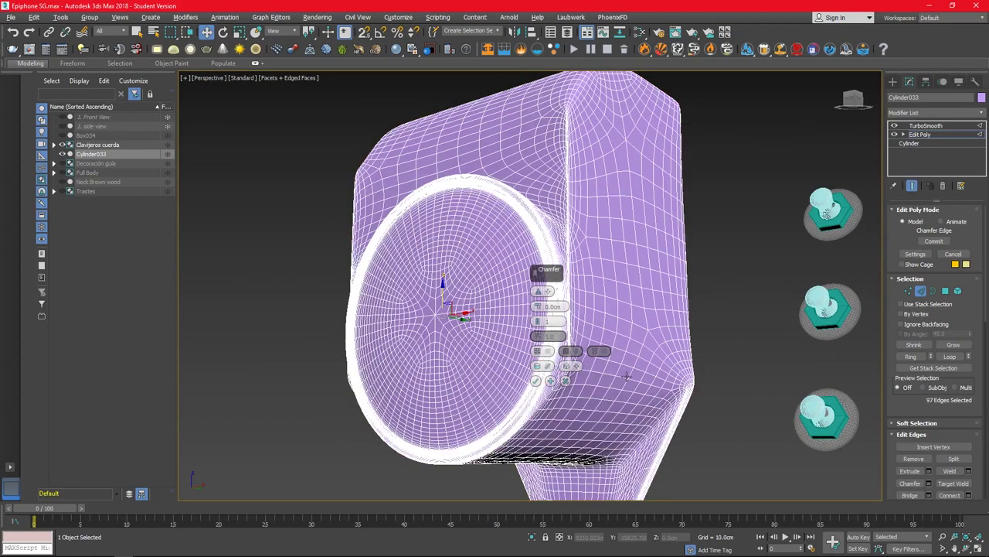
pyautogui.keyDown('alt'); pyautogui.moveTo(615, 389); pyautogui.dragTo(415, 358, button='middle'); pyautogui.keyUp('alt')
pyautogui.keyDown('alt'); pyautogui.moveTo(415, 313); pyautogui.dragTo(706, 322, button='middle'); pyautogui.keyUp('alt')
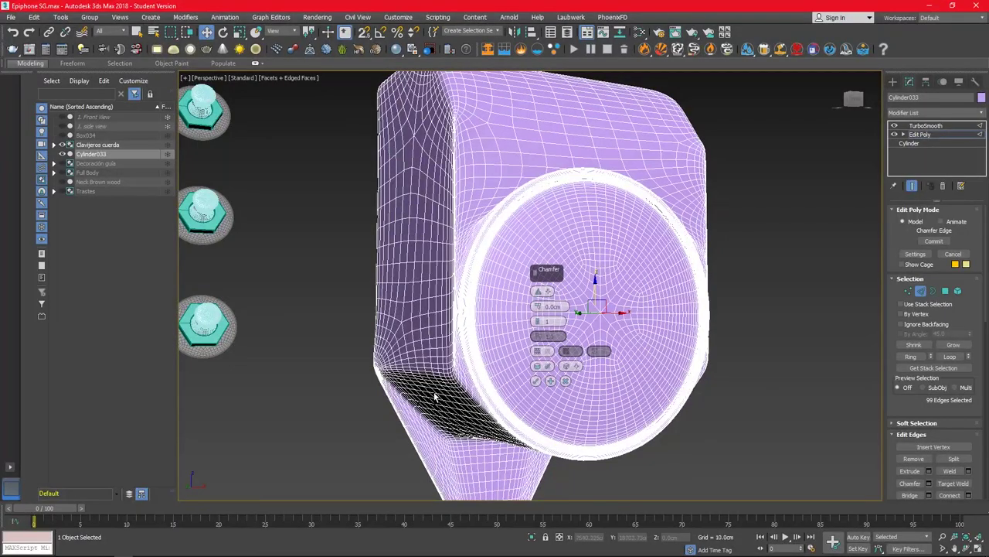
pyautogui.scroll(-5, 706, 321)
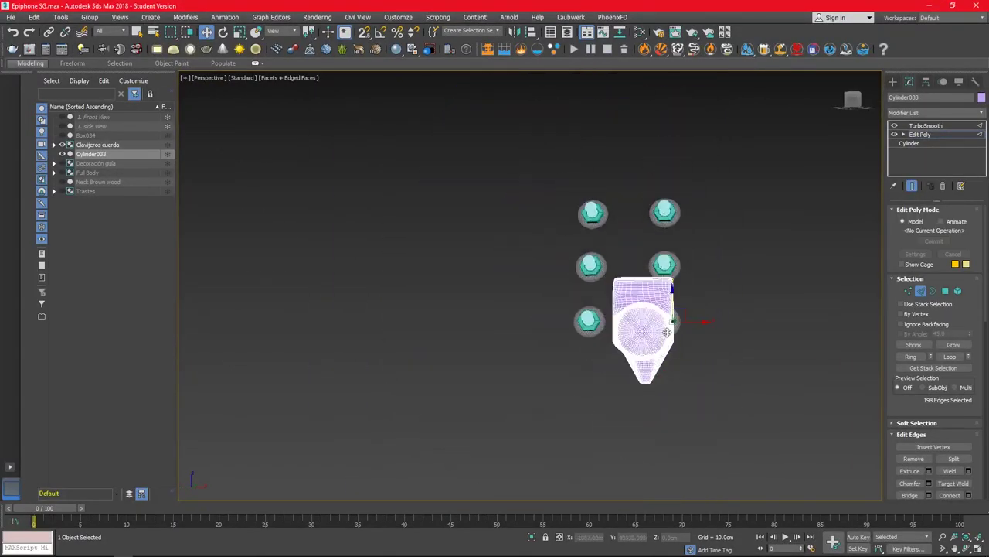
pyautogui.scroll(5, 666, 333)
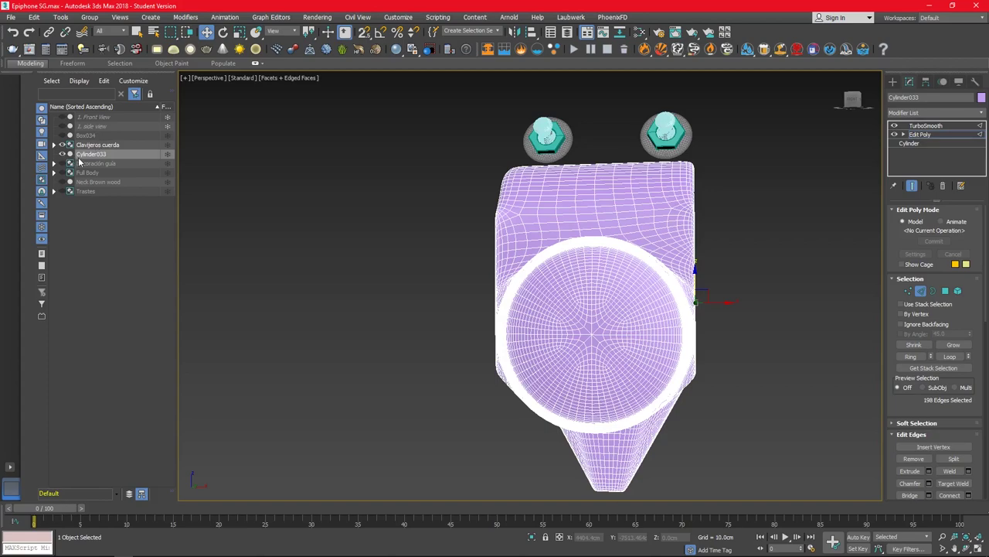
pyautogui.click(925, 126)
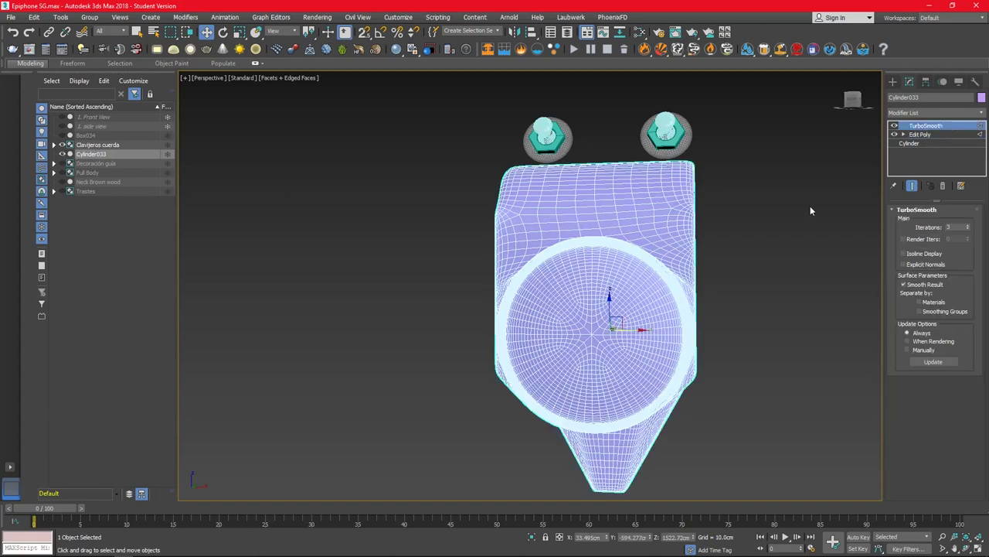
# Step: Draw an 8-sided cylinder in the Left view and centre it on Cylinder033's pivot along X
pyautogui.press('l')
pyautogui.scroll(-3, 320, 342)
pyautogui.scroll(2, 326, 316)
pyautogui.scroll(-6, 326, 316)
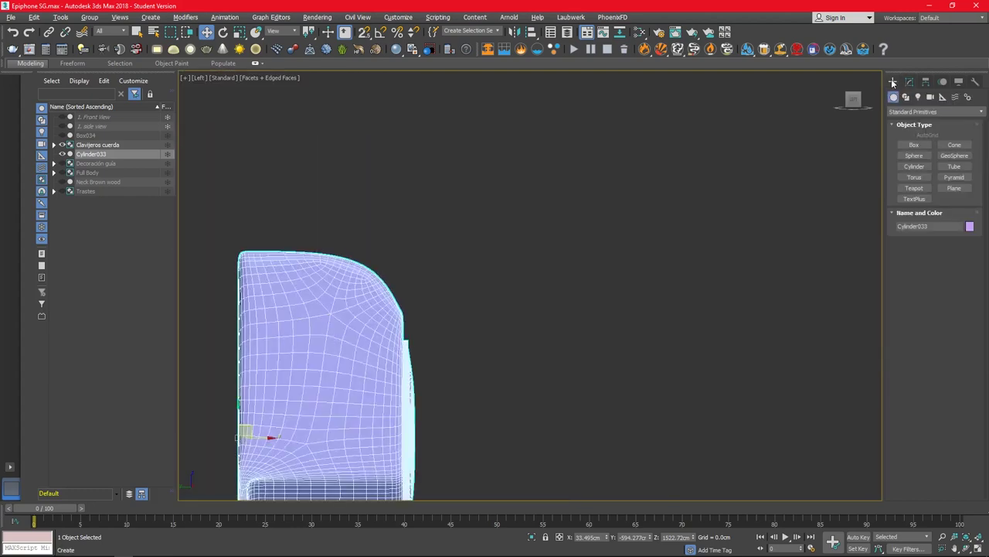
pyautogui.moveTo(309, 318); pyautogui.dragTo(369, 315)
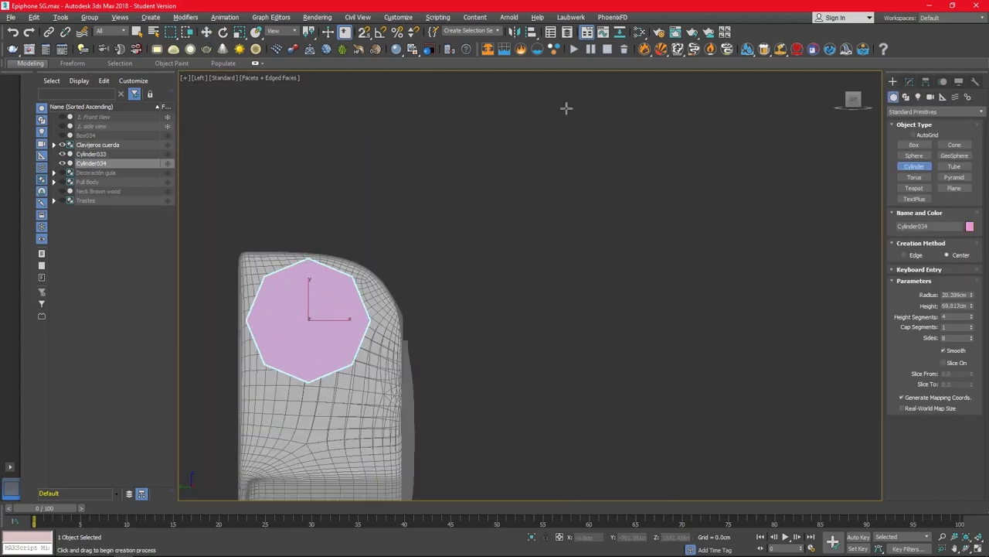
pyautogui.hotkey('alt', 'a')
pyautogui.click(363, 294)
pyautogui.click(485, 216)
pyautogui.click(446, 217)
pyautogui.click(510, 264)
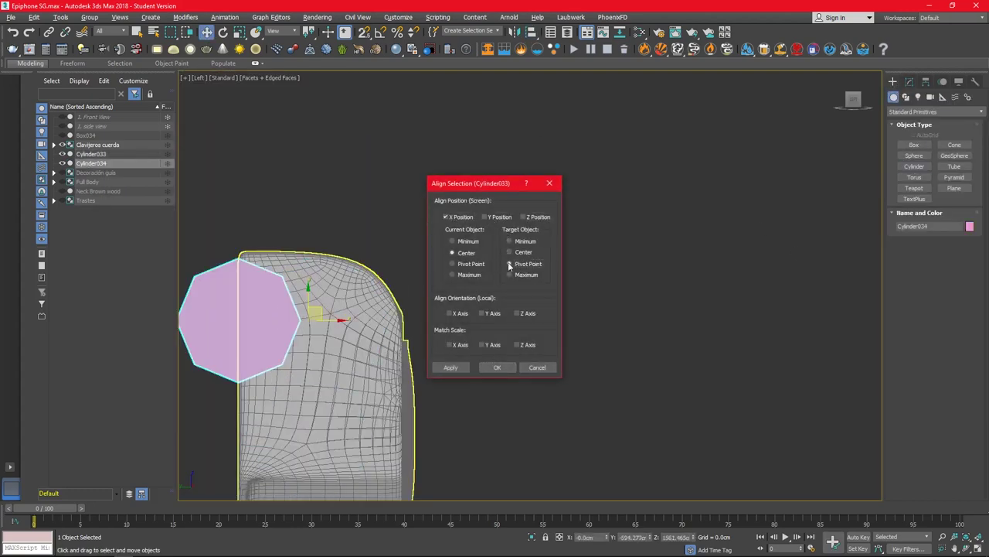
pyautogui.click(497, 367)
pyautogui.moveTo(329, 300); pyautogui.dragTo(319, 327)
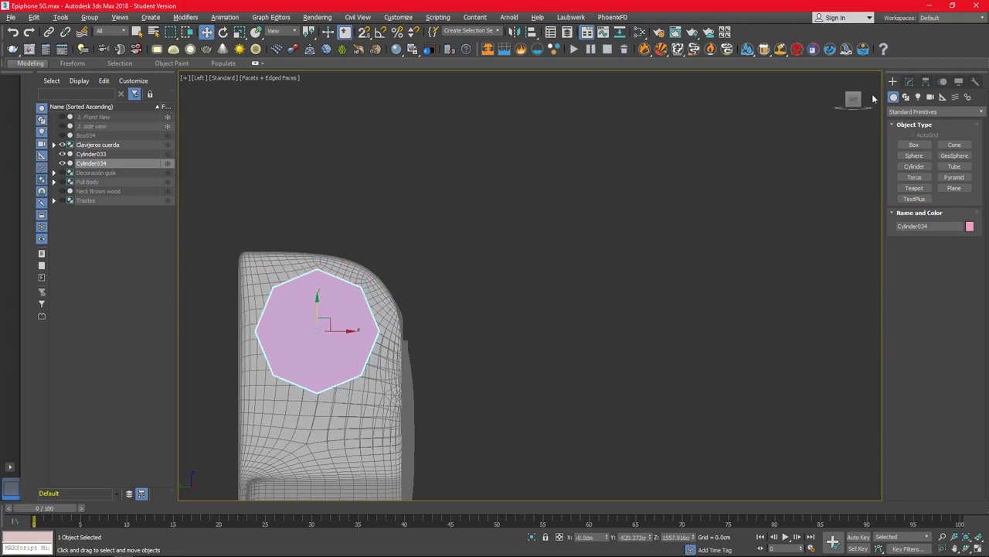
# Step: Set the cylinder's Height Segments to 1 and slide it along X into the housing
pyautogui.click(909, 81)
pyautogui.hotkey('alt', 'w')
pyautogui.hotkey('alt', 'w')
pyautogui.rightClick(971, 245)
pyautogui.moveTo(535, 232); pyautogui.dragTo(697, 233)
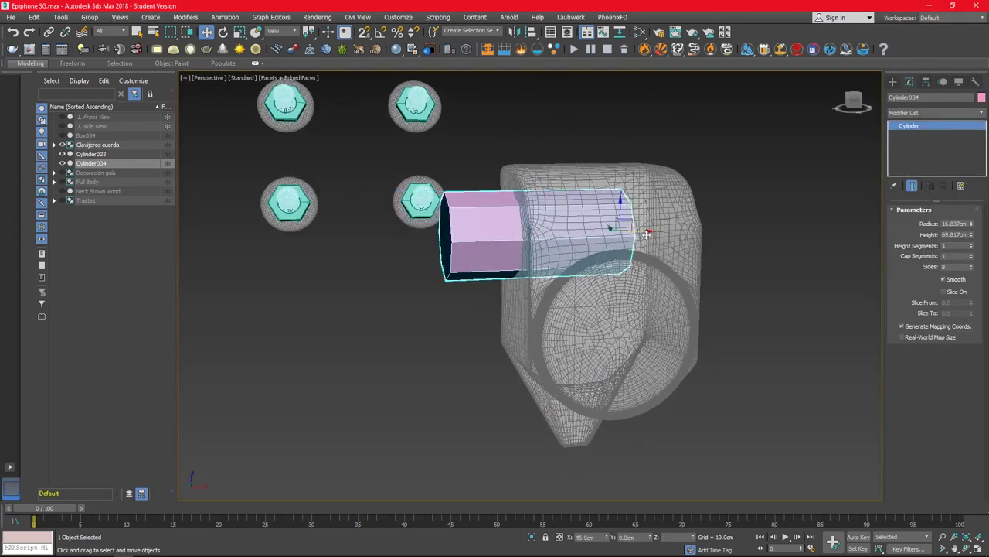
pyautogui.keyDown('alt'); pyautogui.moveTo(696, 234); pyautogui.dragTo(659, 248, button='middle'); pyautogui.keyUp('alt')
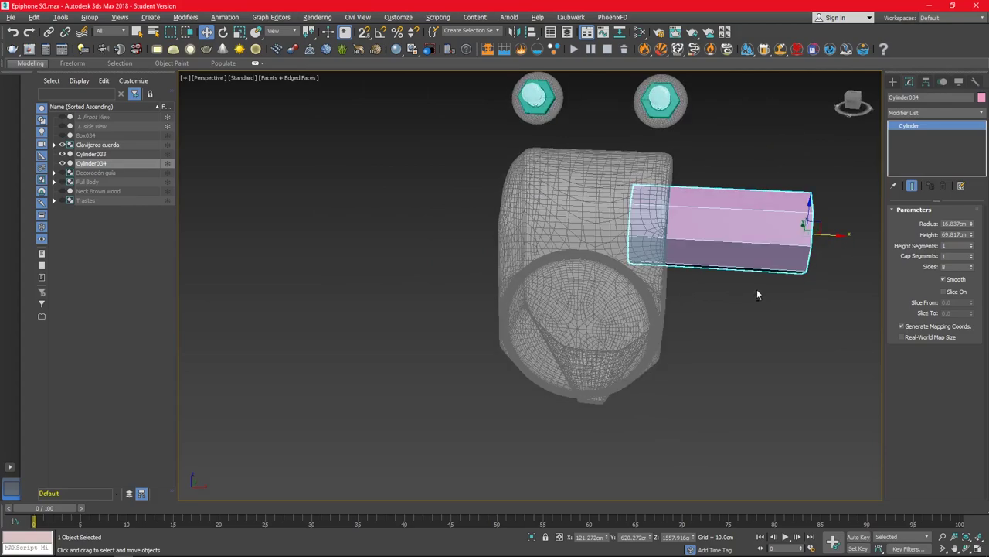
pyautogui.press('f')
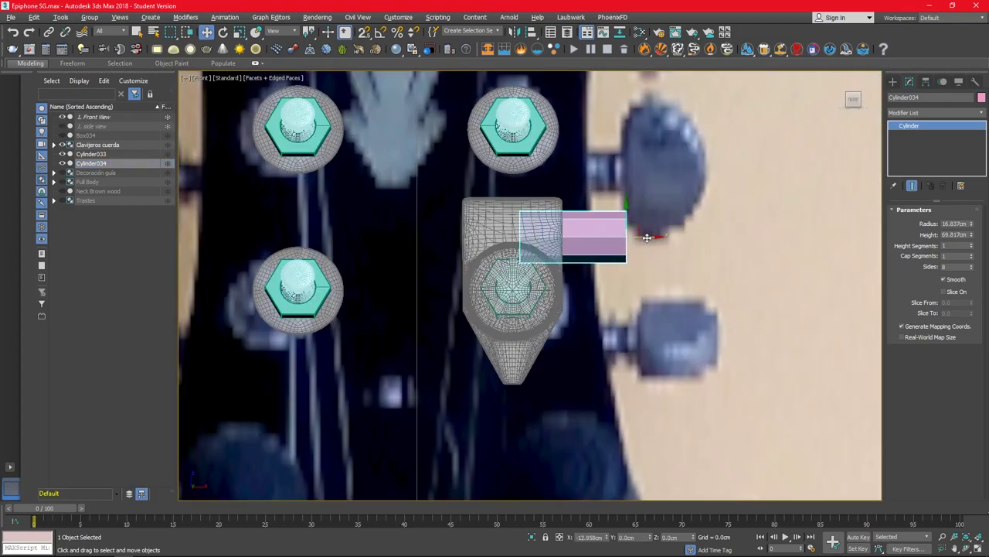
pyautogui.scroll(-3, 643, 237)
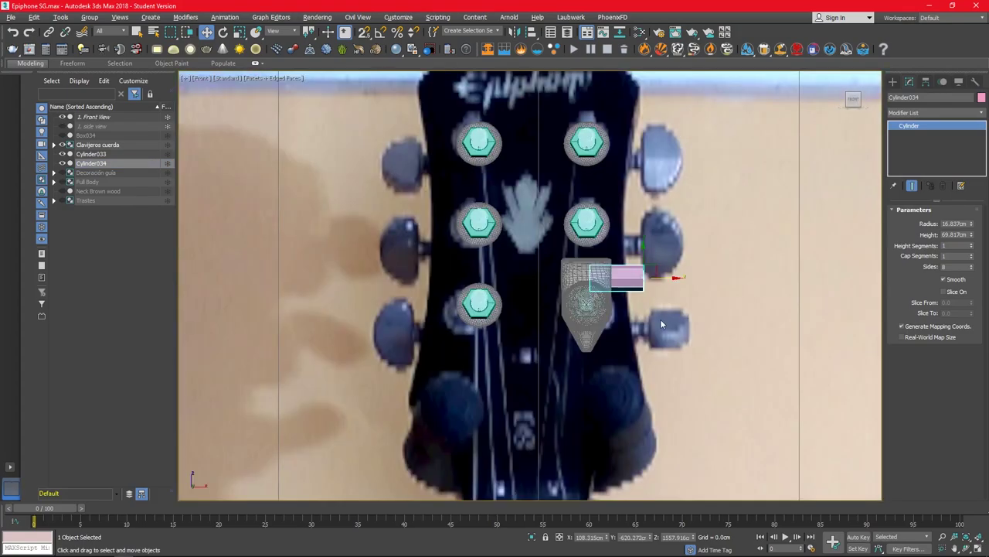
# Step: Slim the cylinder to about 8.924 cm radius and move it to the top-right tuning peg
pyautogui.moveTo(972, 224); pyautogui.dragTo(973, 234)
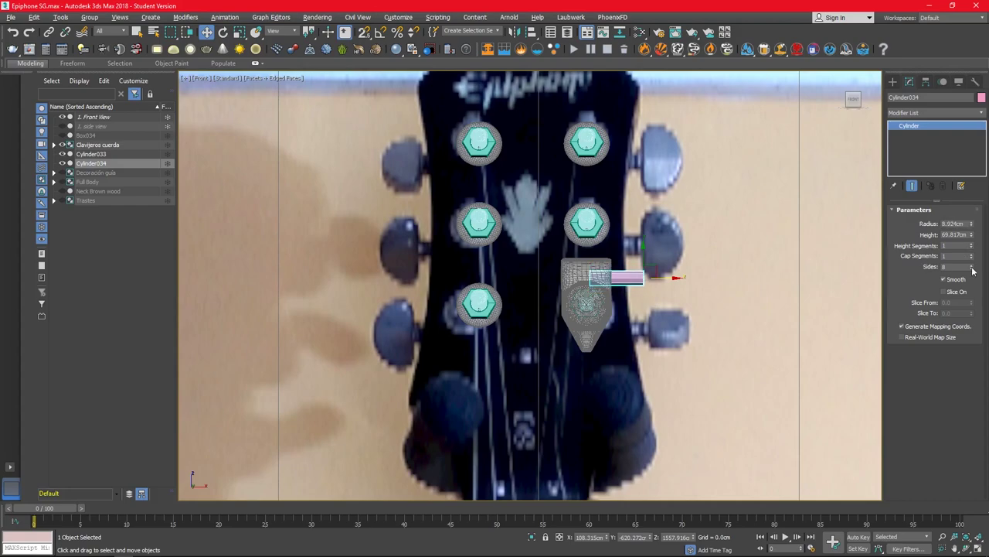
pyautogui.moveTo(643, 259); pyautogui.dragTo(642, 137)
pyautogui.hotkey('alt', 'w')
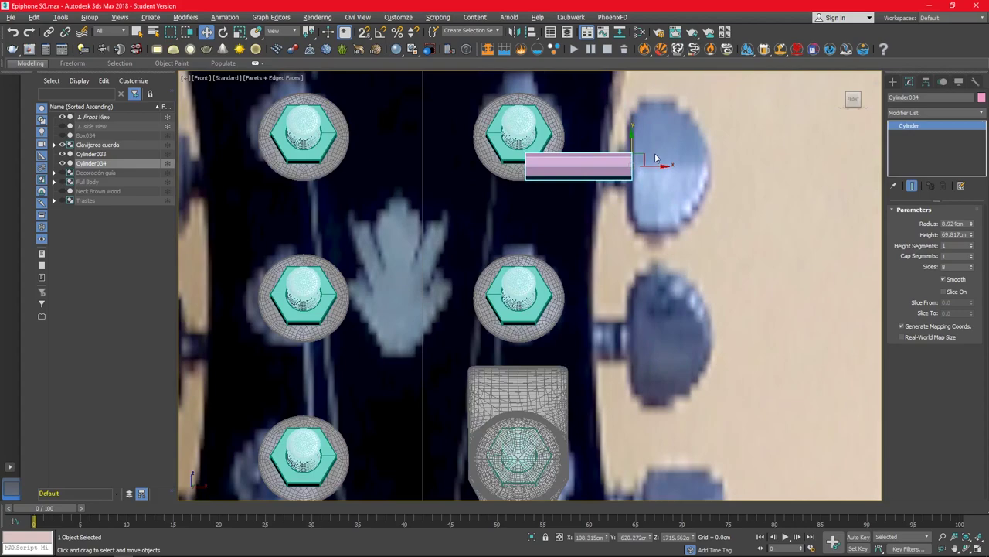
pyautogui.click(981, 113)
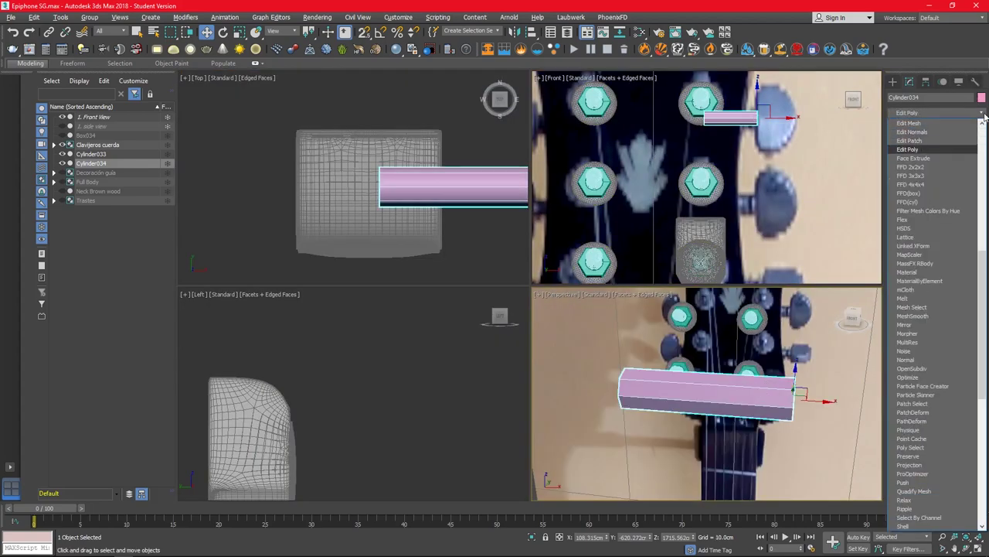
# Step: Add Edit Poly to Cylinder034 and extrude its outer end face to lengthen the shaft
pyautogui.click(908, 149)
pyautogui.press('4')
pyautogui.keyDown('alt'); pyautogui.moveTo(735, 394); pyautogui.dragTo(781, 402, button='middle'); pyautogui.keyUp('alt')
pyautogui.click(787, 406)
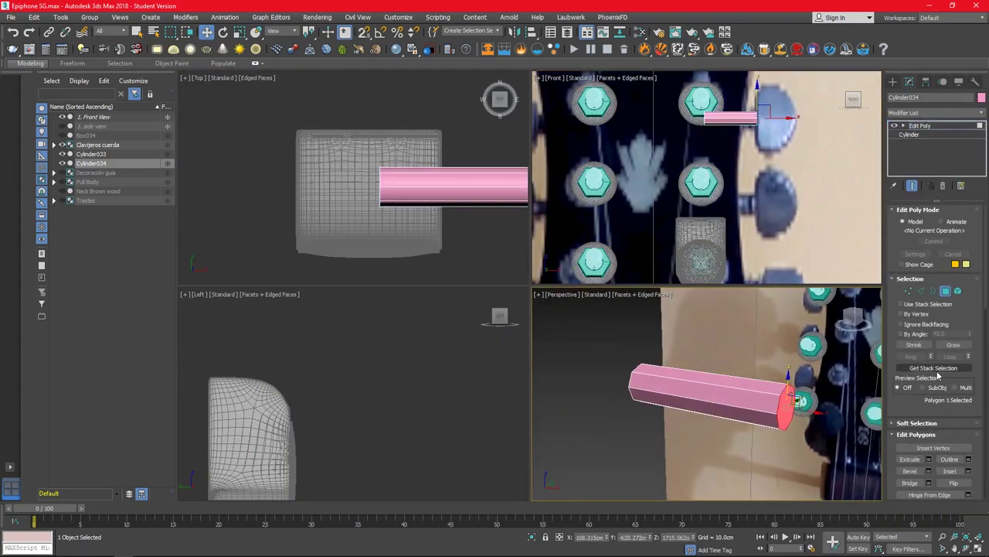
pyautogui.click(929, 459)
pyautogui.moveTo(714, 414); pyautogui.dragTo(732, 351)
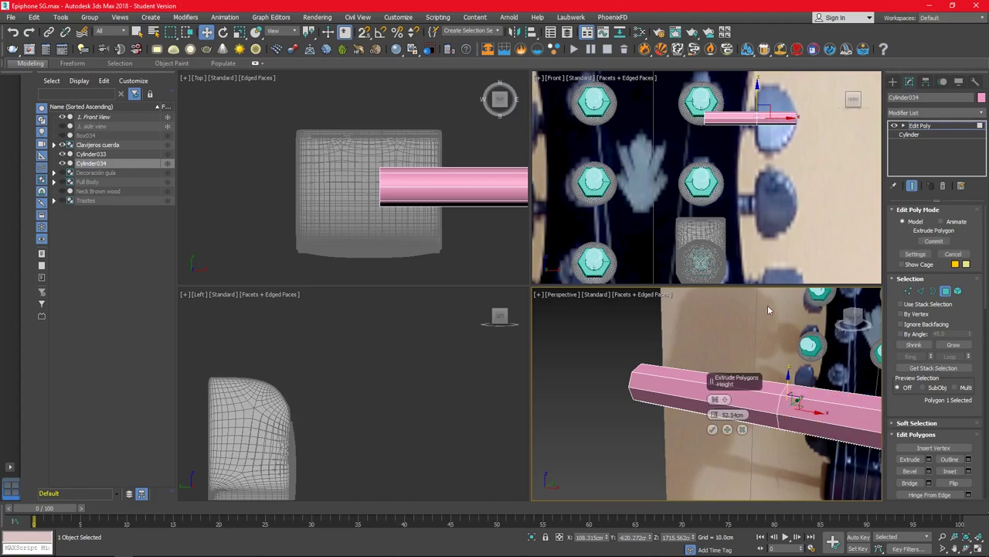
pyautogui.click(741, 212)
pyautogui.hotkey('alt', 'w')
# Step: Connect two edge loops across the shaft and delete the faces between them
pyautogui.press('2')
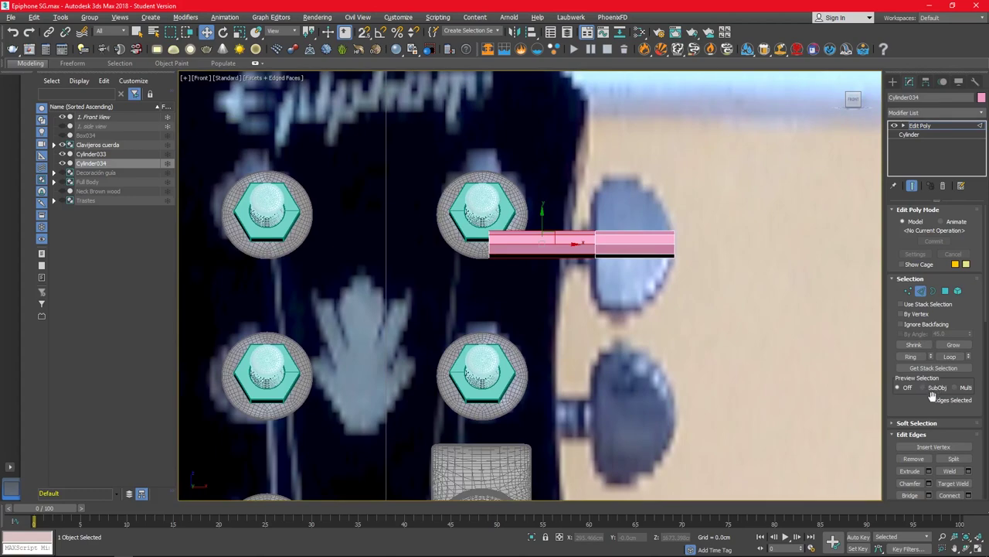
pyautogui.scroll(-3, 970, 371)
pyautogui.click(968, 449)
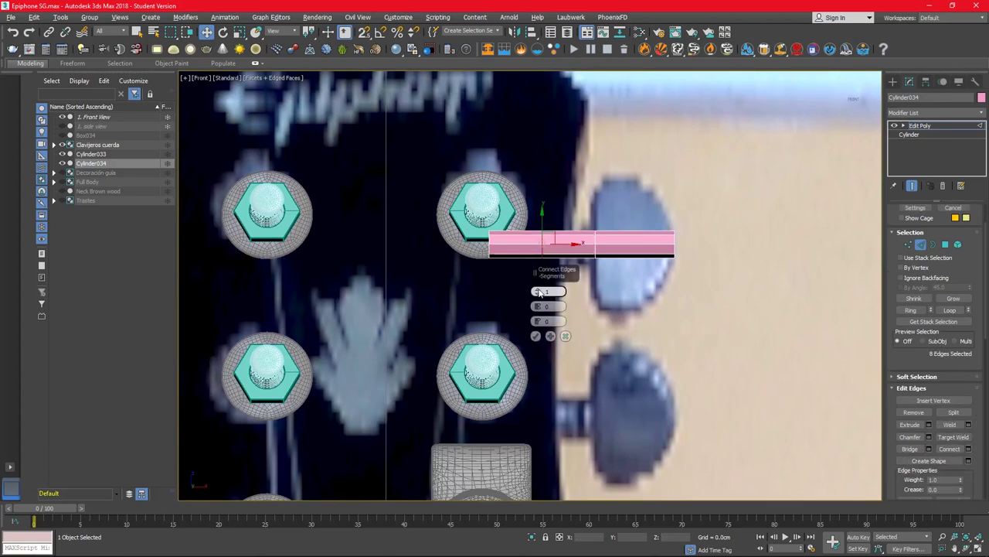
pyautogui.click(536, 336)
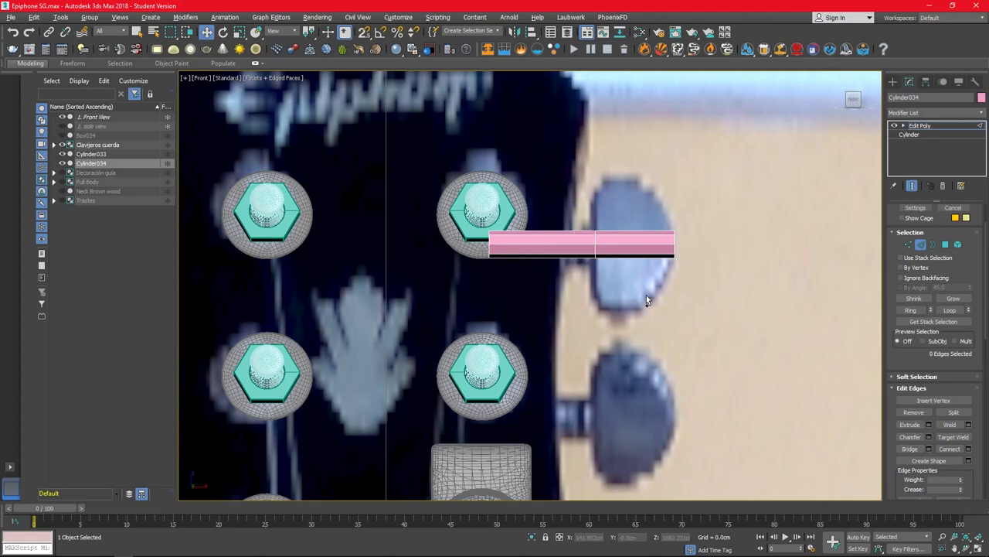
pyautogui.click(968, 449)
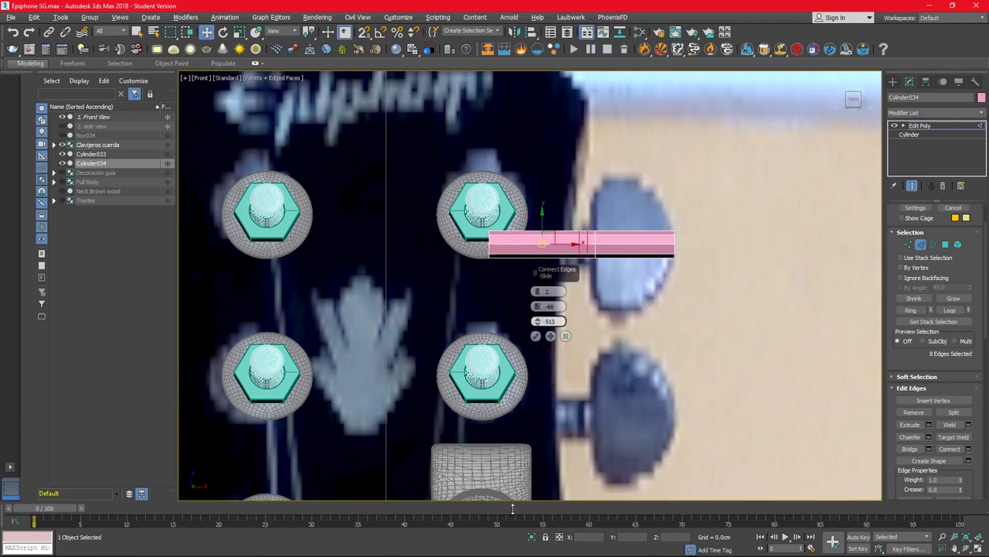
pyautogui.click(536, 336)
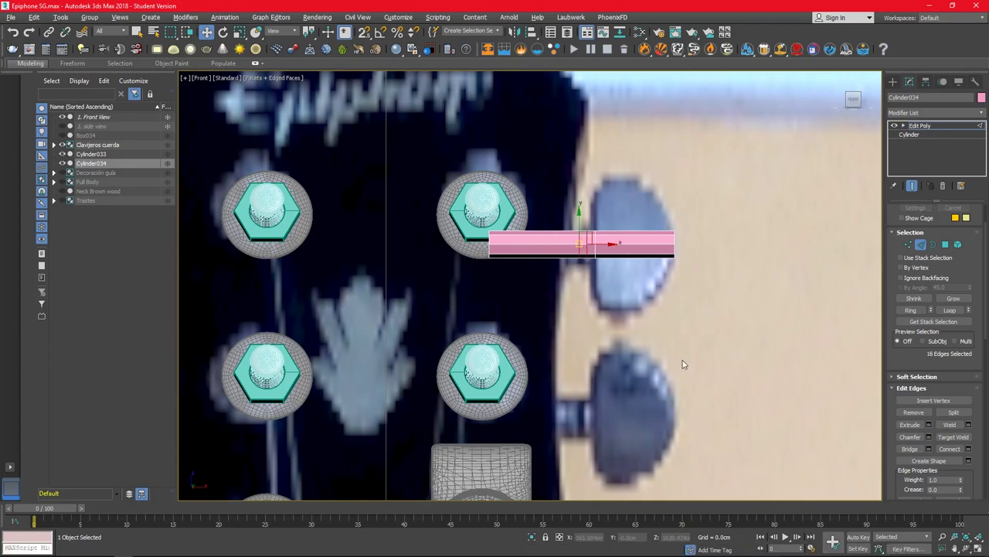
pyautogui.scroll(5, 587, 232)
pyautogui.press('Delete')
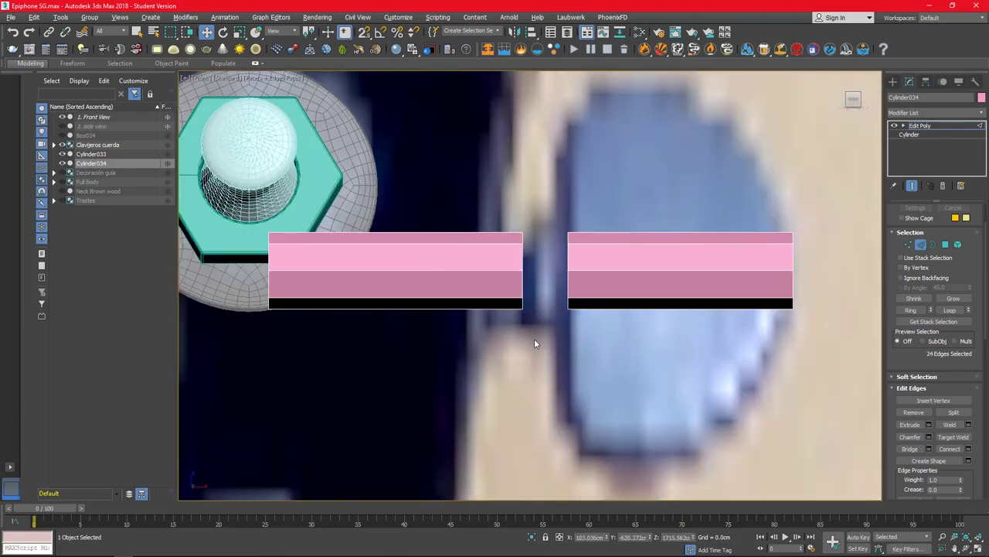
pyautogui.scroll(-2, 572, 309)
pyautogui.scroll(-4, 576, 301)
pyautogui.press('4')
pyautogui.click(578, 293)
# Step: Rotate Cylinder034 22.5° about Y so its flat sides line up
pyautogui.hotkey('alt', 'w')
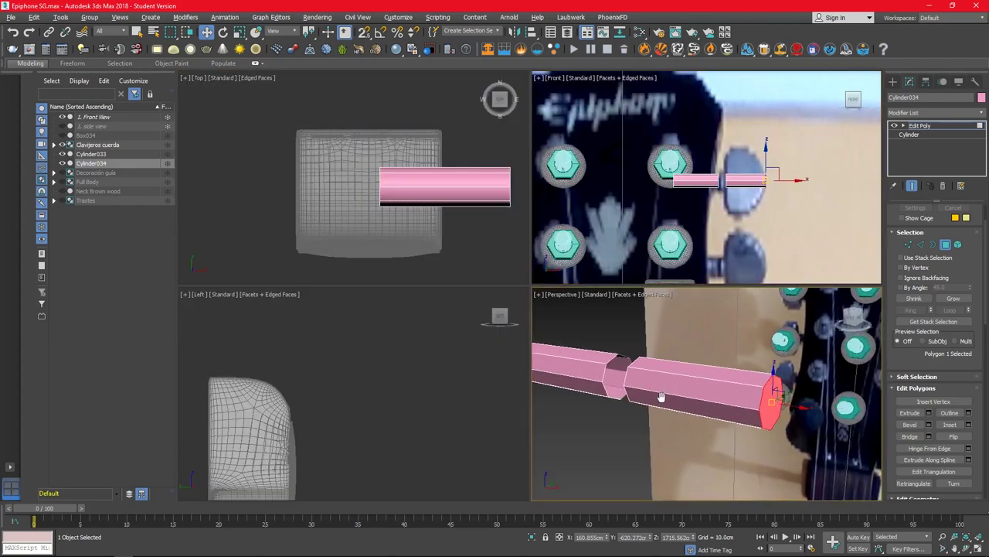
pyautogui.press('z')
pyautogui.press('4')
pyautogui.press('z')
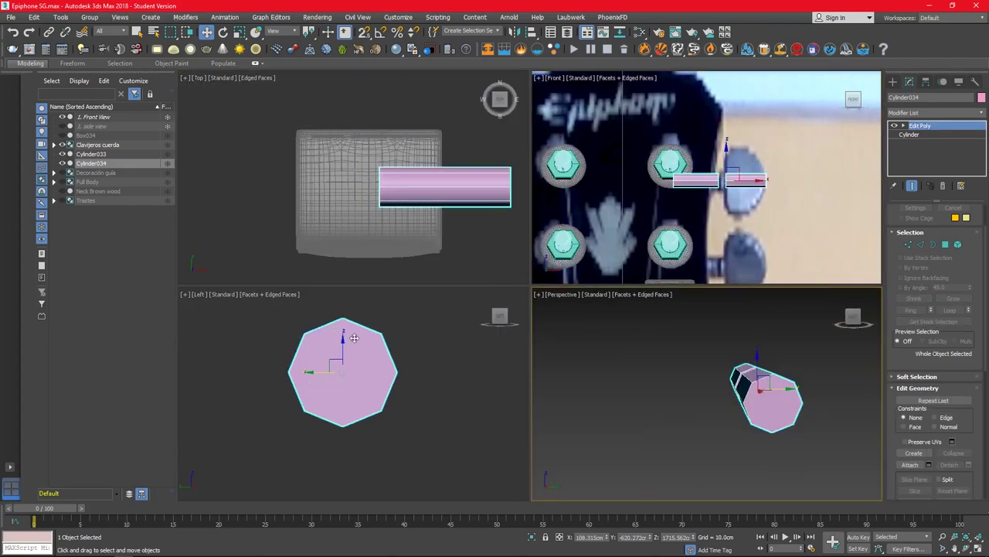
pyautogui.press('e')
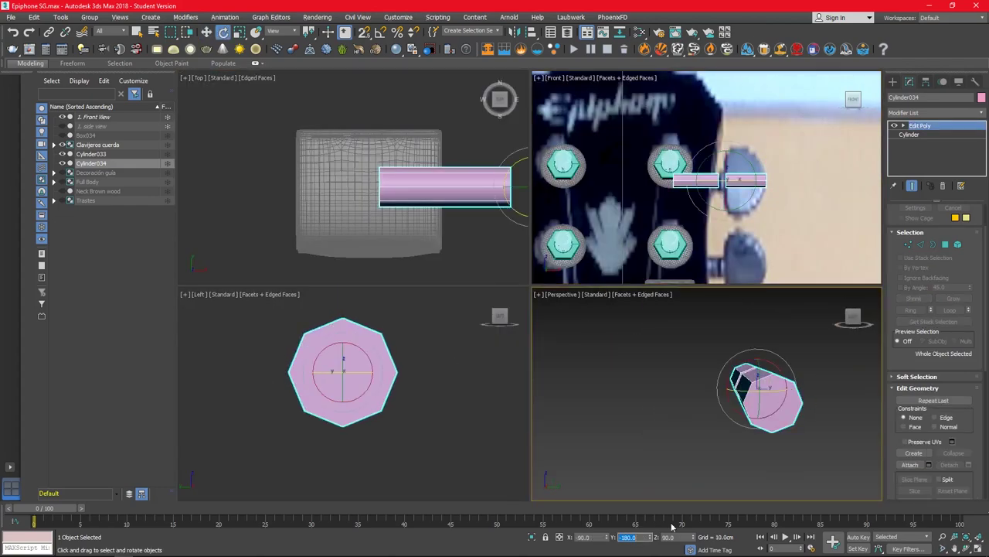
pyautogui.write('22.5')
pyautogui.press('Return')
# Step: Try flattening the end section's polygons along X, then undo it
pyautogui.hotkey('shift', 'z')
pyautogui.press('4')
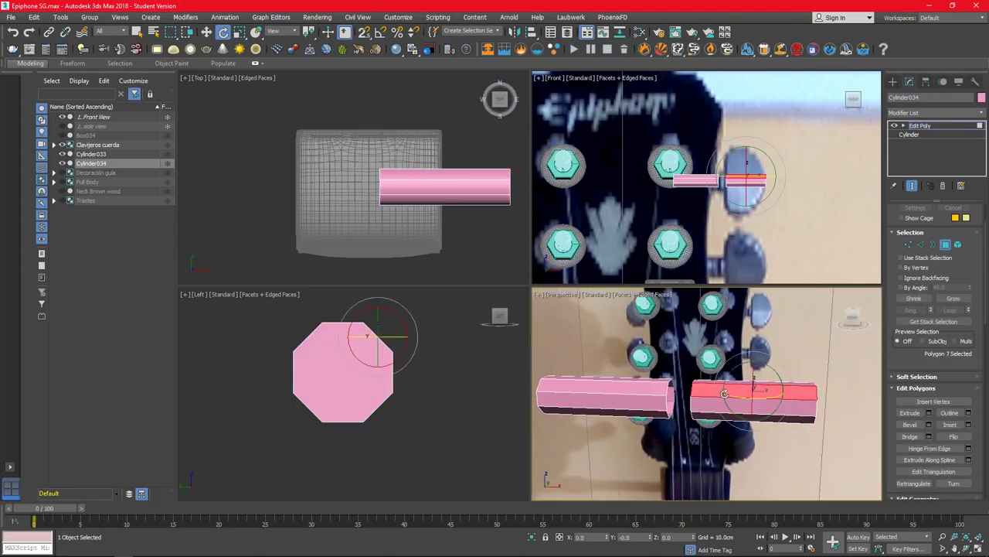
pyautogui.scroll(-5, 950, 381)
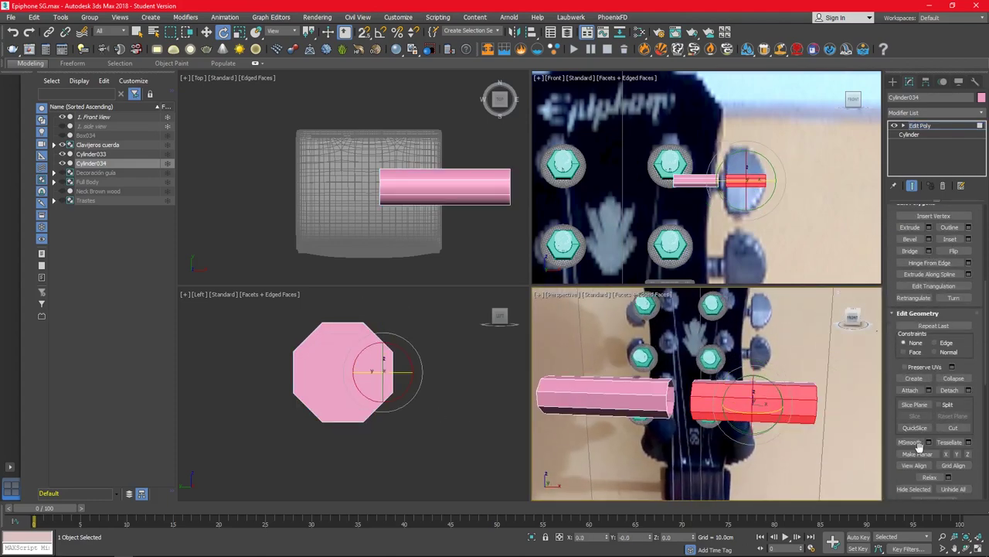
pyautogui.hotkey('shift', 'z')
pyautogui.keyDown('alt'); pyautogui.moveTo(694, 423); pyautogui.dragTo(727, 464, button='middle'); pyautogui.keyUp('alt')
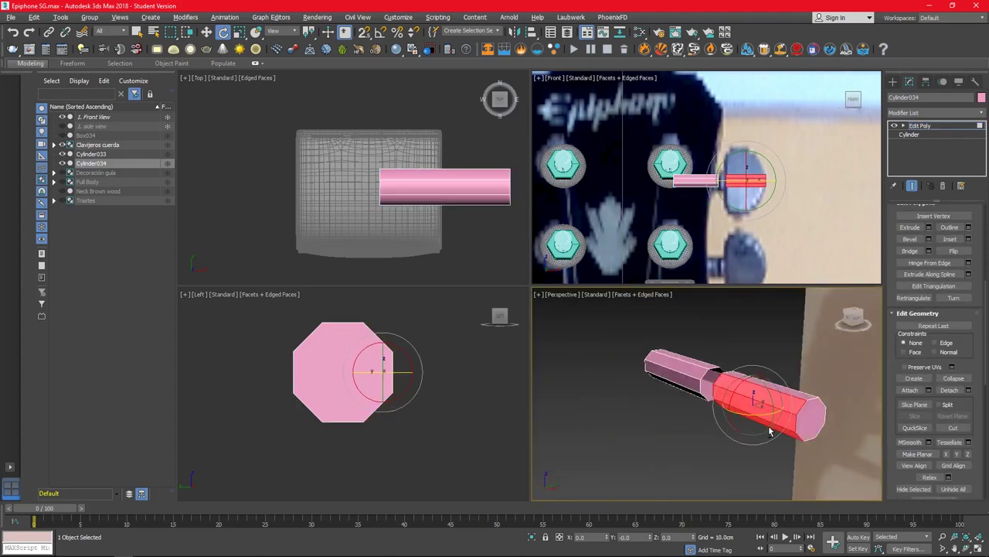
pyautogui.click(946, 454)
pyautogui.hotkey('ctrl', 'z')
pyautogui.hotkey('ctrl', 'z')
pyautogui.hotkey('ctrl', 'z')
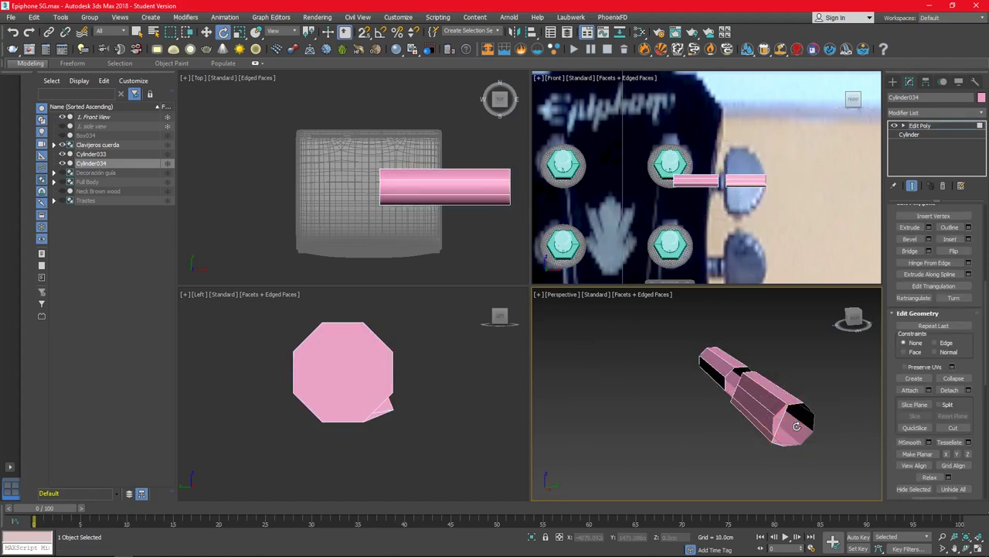
pyautogui.hotkey('ctrl', 'z')
# Step: Reselect the end section's middle polygons and tilt them in the Left view to taper the key
pyautogui.hotkey('ctrl', 'z')
pyautogui.hotkey('ctrl', 'z')
pyautogui.hotkey('ctrl', 'z')
pyautogui.hotkey('shift', 'z')
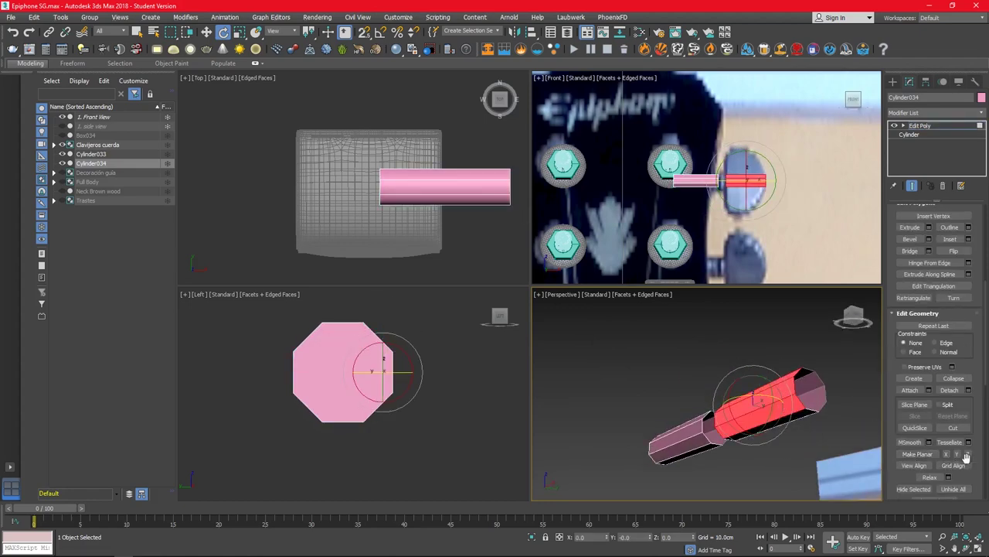
pyautogui.hotkey('shift', 'z')
pyautogui.hotkey('ctrl', 'z')
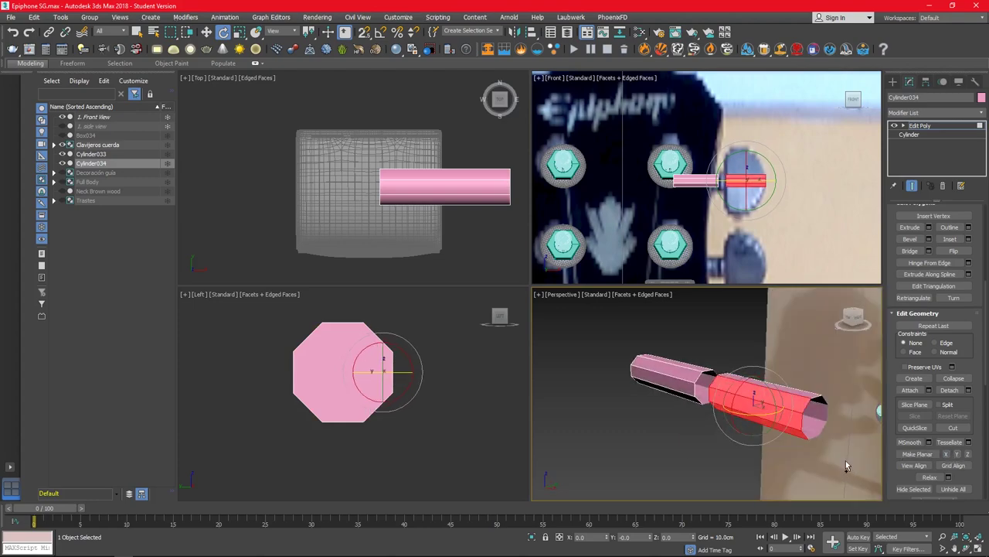
pyautogui.hotkey('shift', 'z')
pyautogui.hotkey('ctrl', 'z')
pyautogui.hotkey('shift', 'z')
pyautogui.hotkey('ctrl', 'z')
pyautogui.hotkey('shift', 'z')
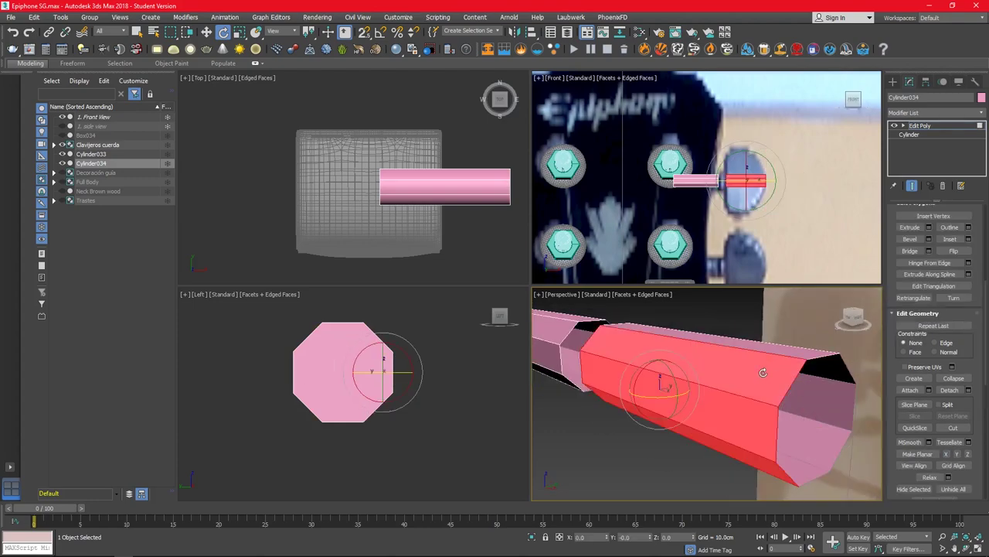
pyautogui.hotkey('shift', 'z')
pyautogui.hotkey('ctrl', 'z')
pyautogui.hotkey('ctrl', 'z')
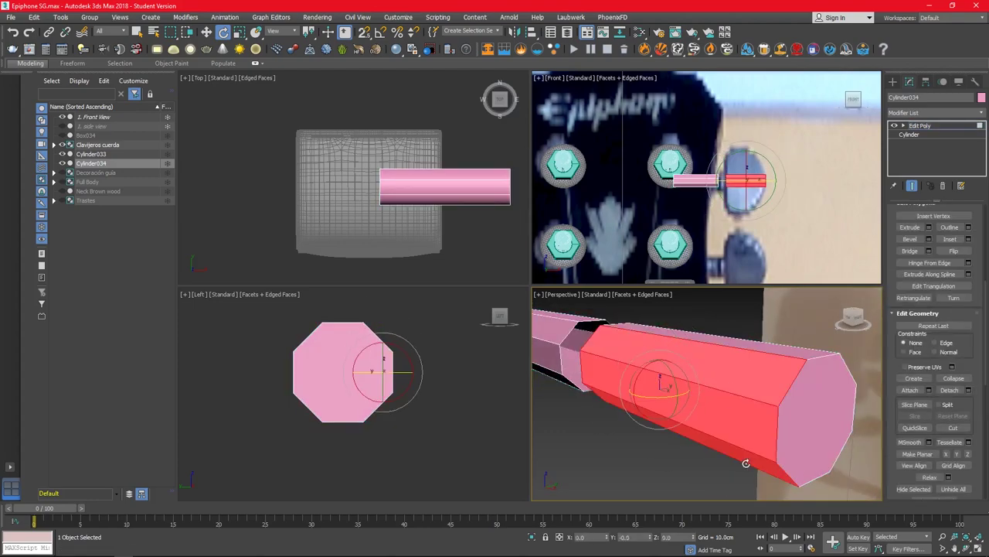
pyautogui.hotkey('shift', 'z')
pyautogui.hotkey('ctrl', 'z')
pyautogui.hotkey('shift', 'z')
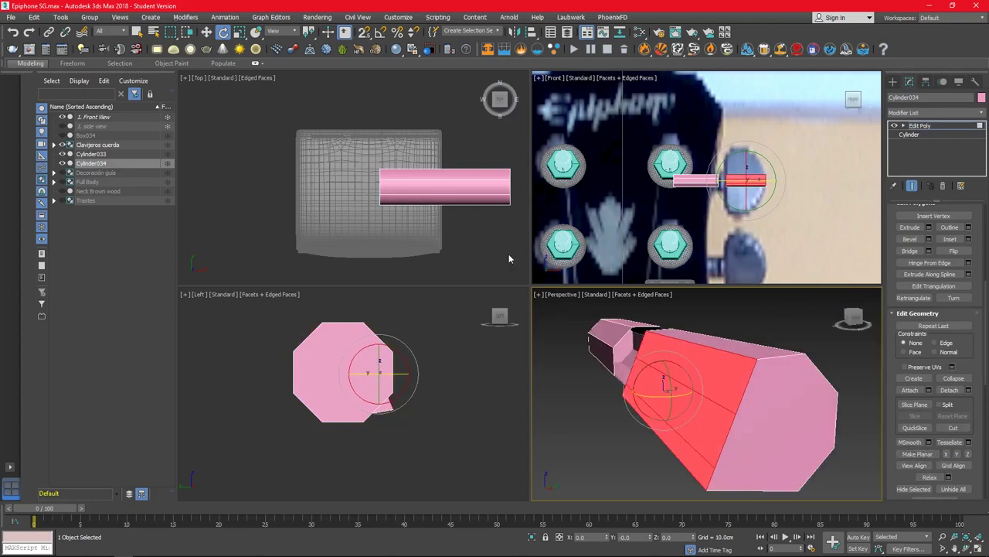
pyautogui.click(363, 377)
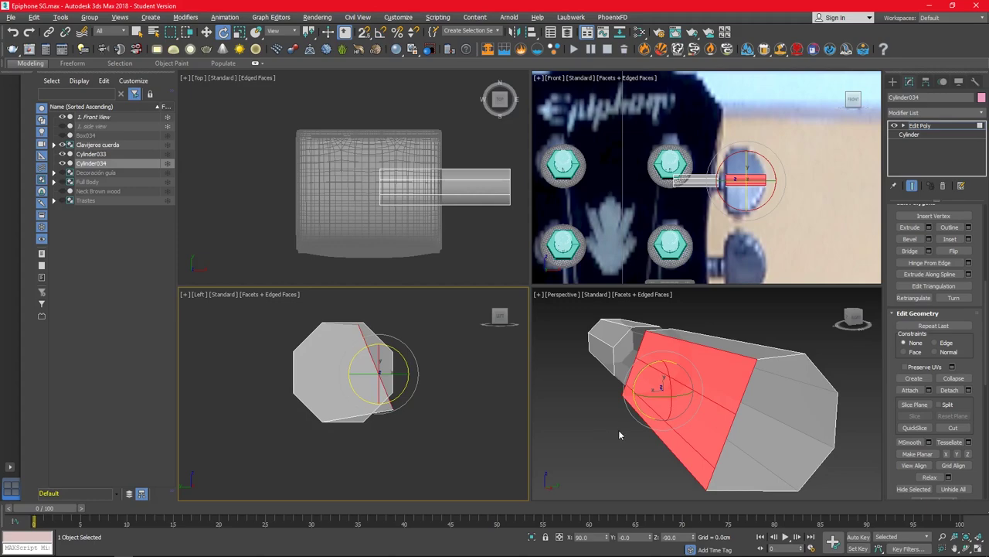
pyautogui.moveTo(406, 356); pyautogui.dragTo(427, 366)
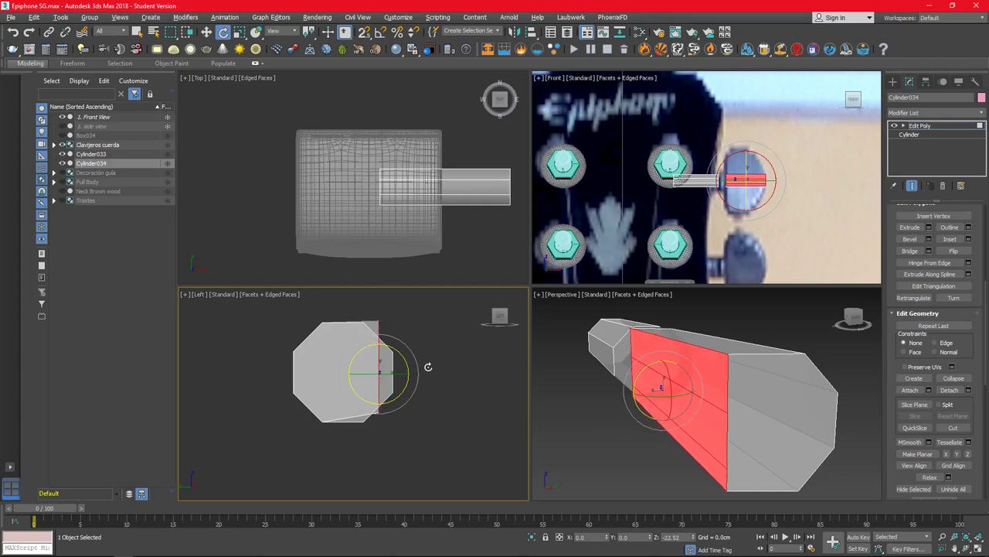
# Step: Align the selected shaft-end faces on Y only, centred on the target
pyautogui.press('w')
pyautogui.click(514, 32)
pyautogui.click(750, 365)
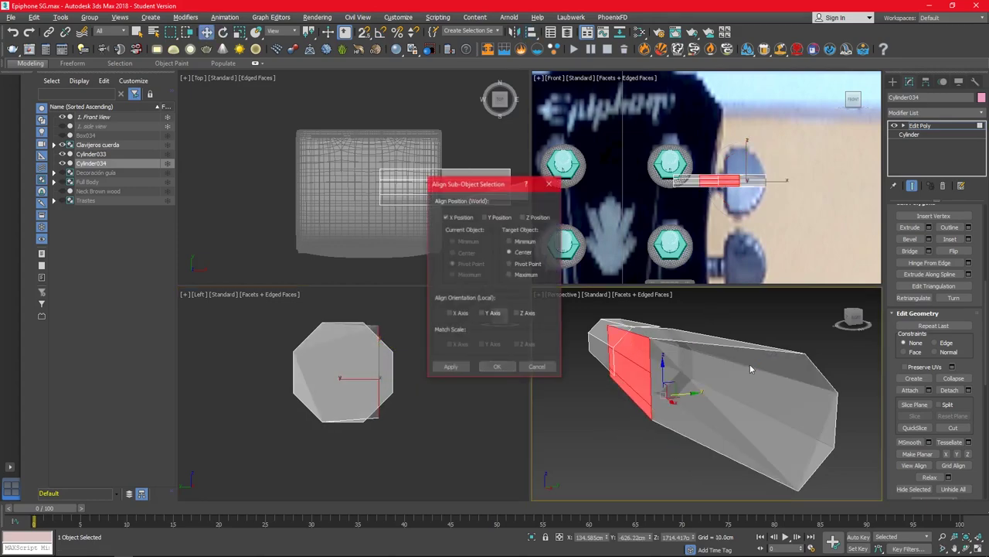
pyautogui.click(510, 252)
pyautogui.click(485, 217)
pyautogui.click(523, 217)
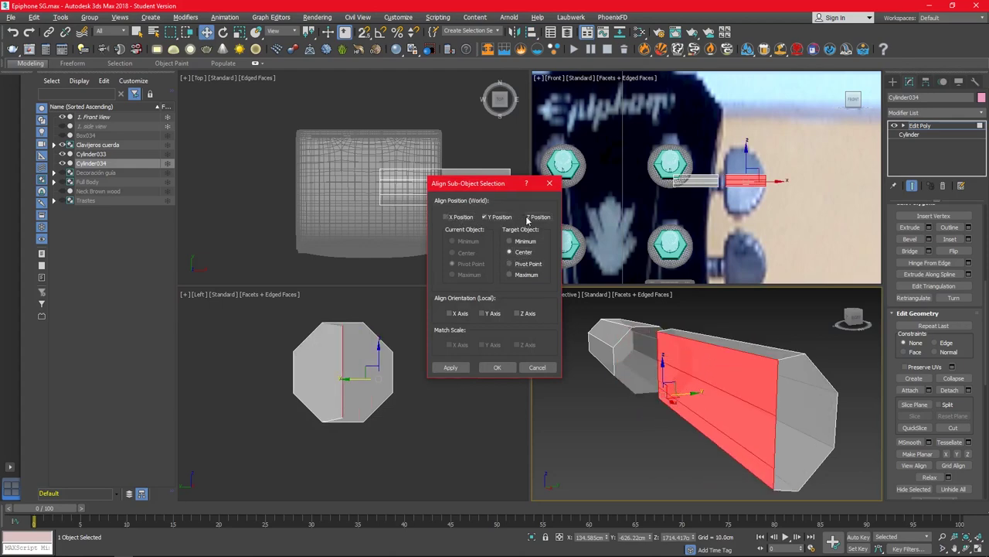
pyautogui.click(510, 252)
pyautogui.click(510, 274)
pyautogui.click(510, 241)
pyautogui.click(510, 252)
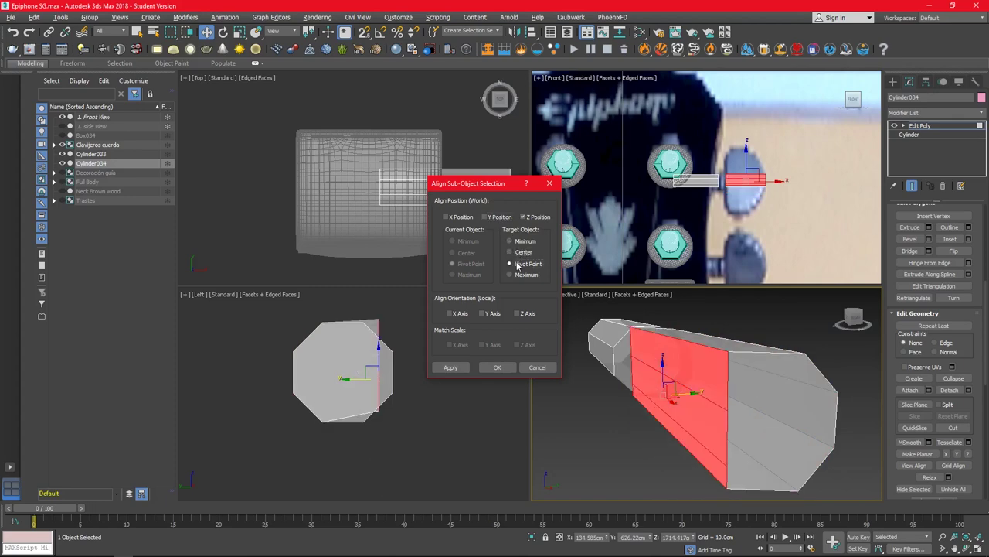
pyautogui.click(497, 368)
# Step: Try a slight scale on the end face, then undo the test edits
pyautogui.press('r')
pyautogui.moveTo(379, 346); pyautogui.dragTo(380, 342)
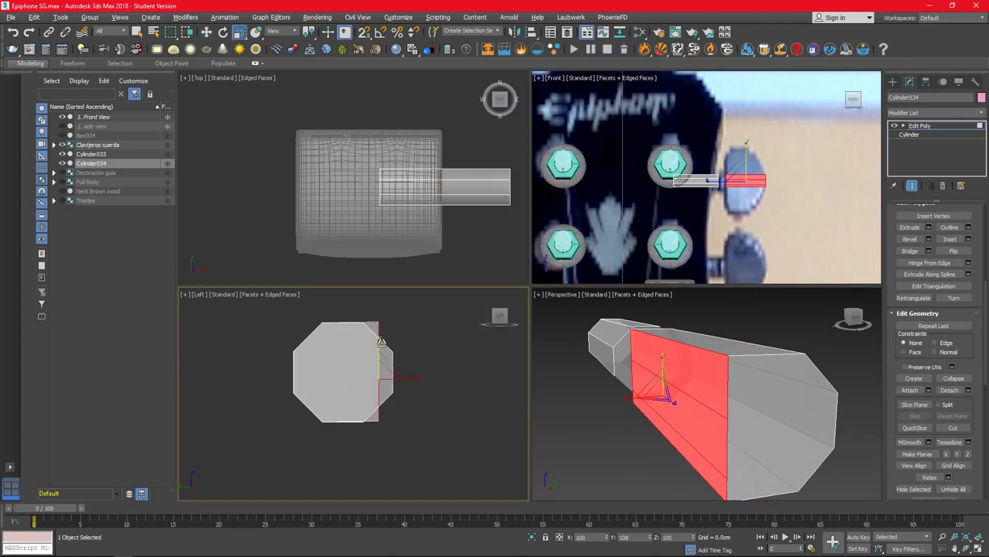
pyautogui.moveTo(657, 386)
pyautogui.keyDown('alt'); pyautogui.mouseDown(button='middle')
pyautogui.moveTo(762, 460)
pyautogui.moveTo(812, 437)
pyautogui.moveTo(773, 433)
pyautogui.mouseUp(button='middle'); pyautogui.keyUp('alt')
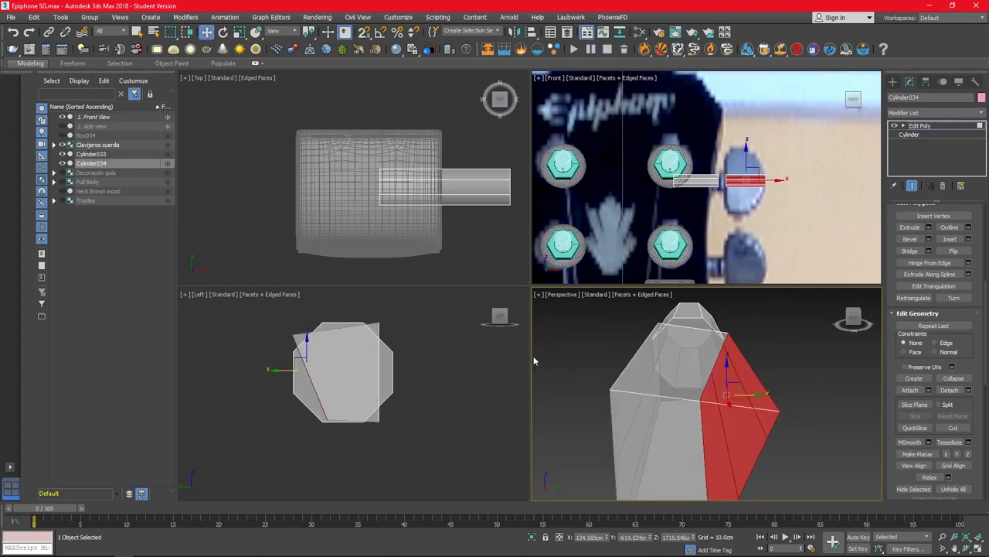
pyautogui.press('e')
pyautogui.middleClick(358, 357)
pyautogui.press('1')
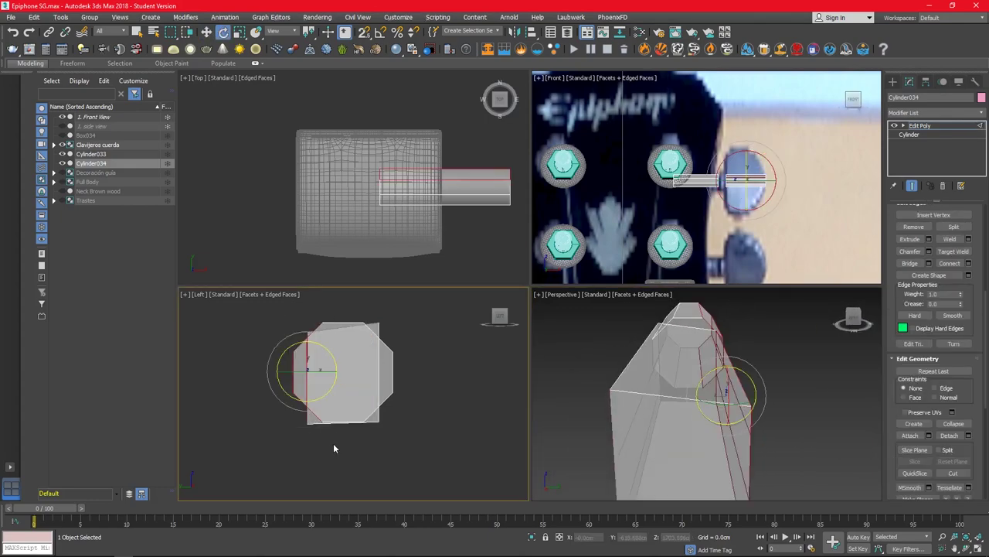
pyautogui.hotkey('ctrl', 'z')
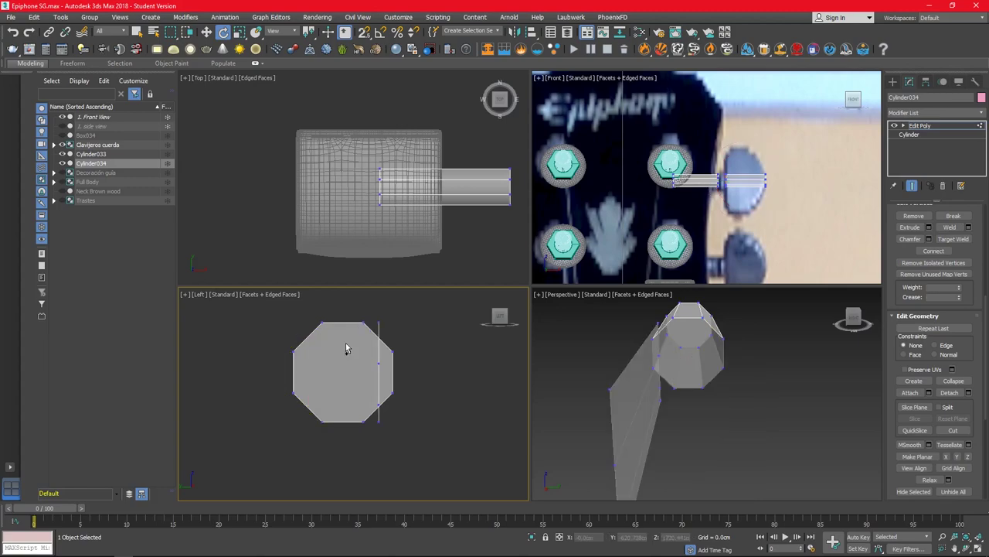
pyautogui.hotkey('ctrl', 'z')
pyautogui.hotkey('ctrl', 'z')
# Step: Shift+Move the shaft's end border to extrude a new box-shaped section
pyautogui.press('w')
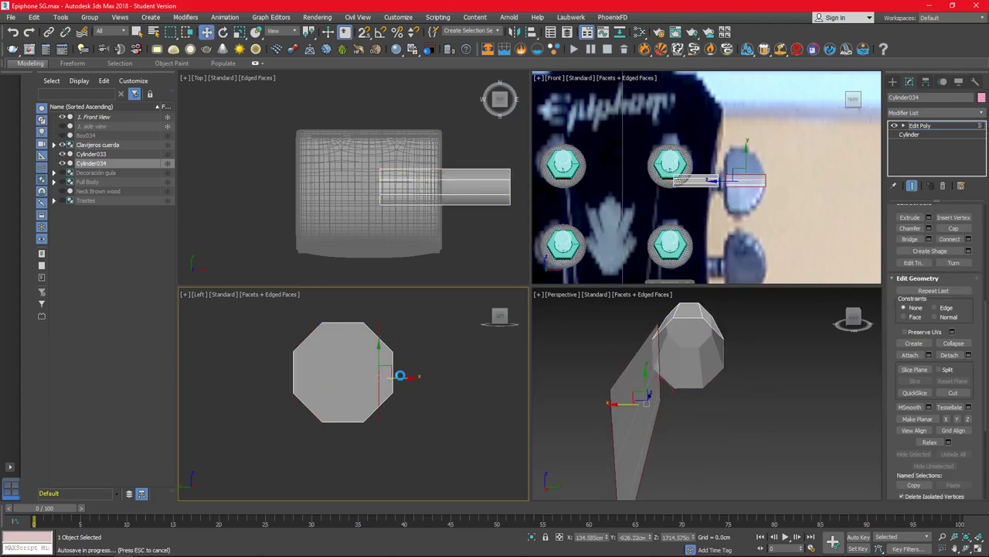
pyautogui.keyDown('shift'); pyautogui.moveTo(354, 380); pyautogui.dragTo(330, 382); pyautogui.keyUp('shift')
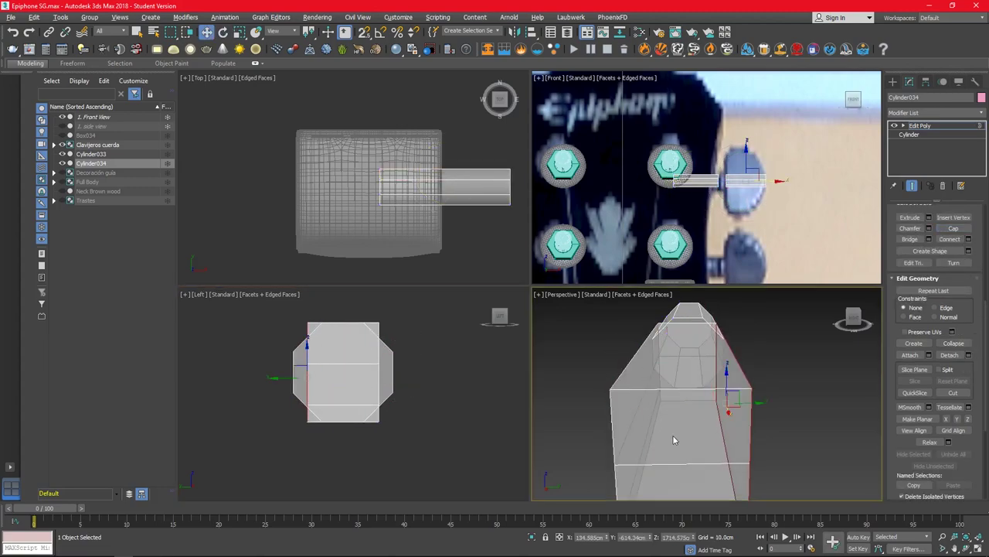
pyautogui.press('4')
pyautogui.moveTo(677, 434)
pyautogui.keyDown('alt'); pyautogui.mouseDown(button='middle')
pyautogui.moveTo(714, 386)
pyautogui.moveTo(695, 371)
pyautogui.mouseUp(button='middle'); pyautogui.keyUp('alt')
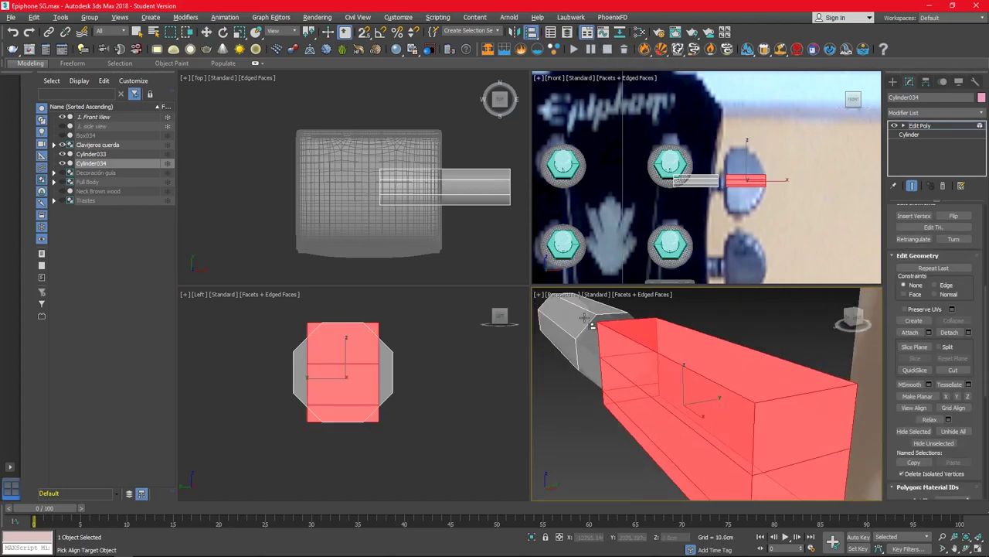
# Step: Align the new section's side faces on Y to the housing's centre
pyautogui.hotkey('alt', 'a')
pyautogui.click(746, 180)
pyautogui.click(485, 218)
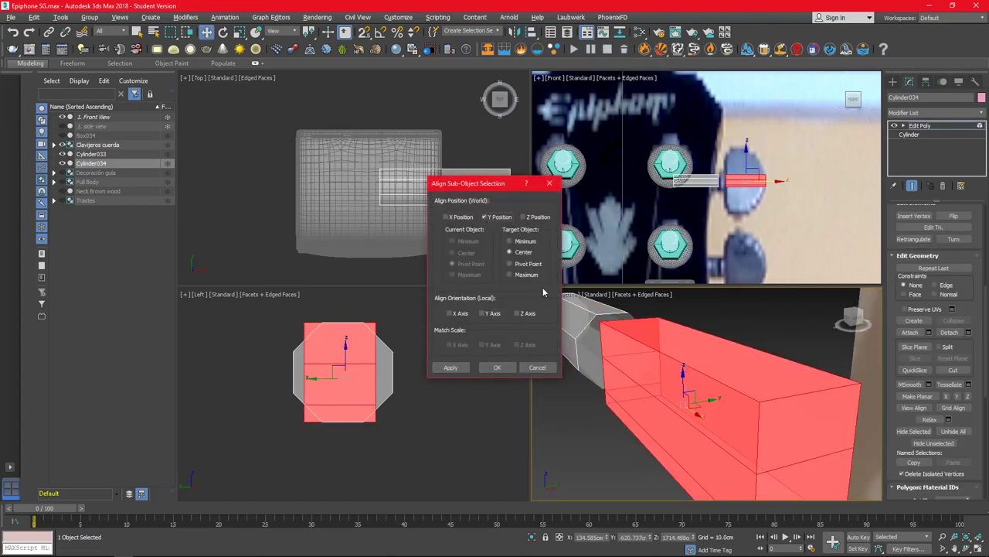
pyautogui.click(497, 367)
pyautogui.click(316, 378)
pyautogui.hotkey('ctrl', 'z')
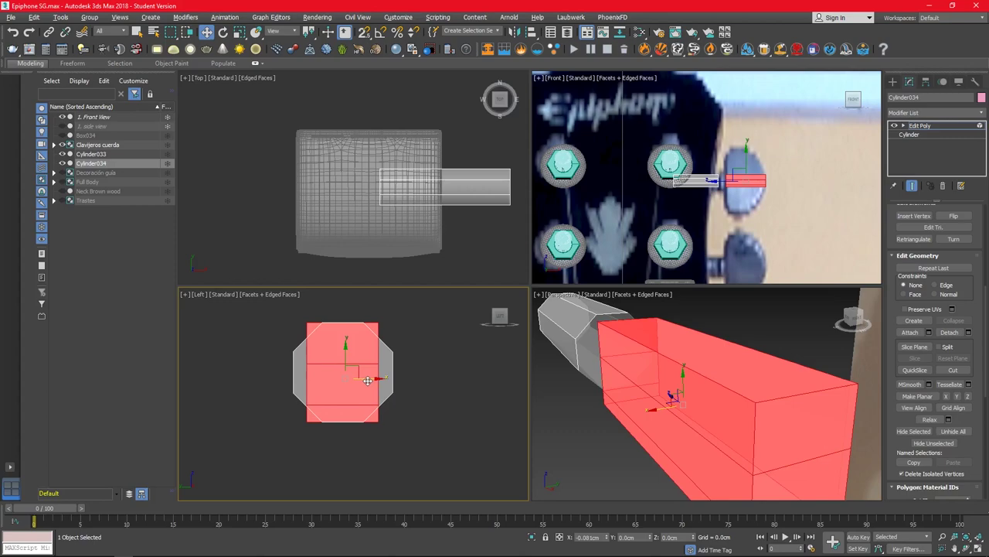
# Step: Select the new section's open end border and flatten it with View Align
pyautogui.press('1')
pyautogui.scroll(5, 574, 203)
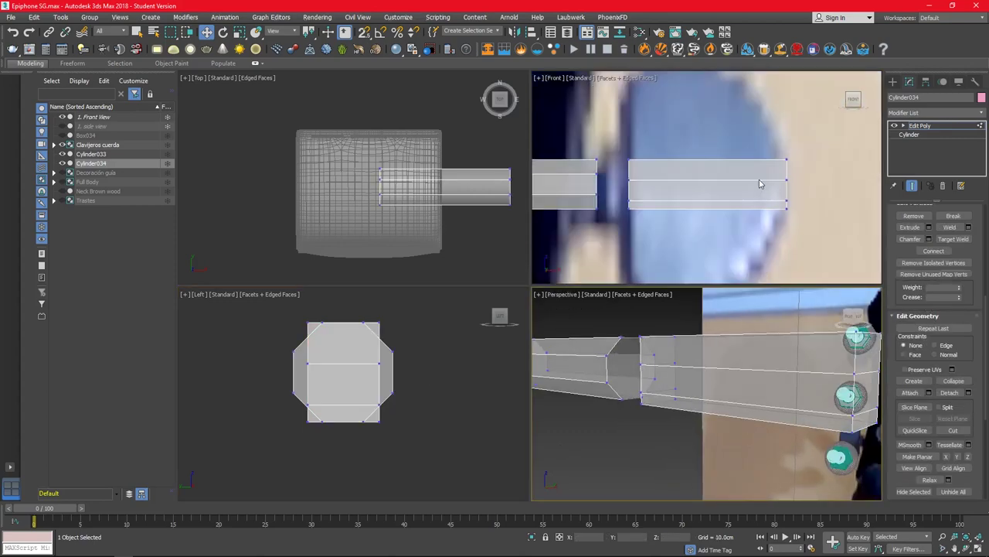
pyautogui.press('2')
pyautogui.click(574, 150)
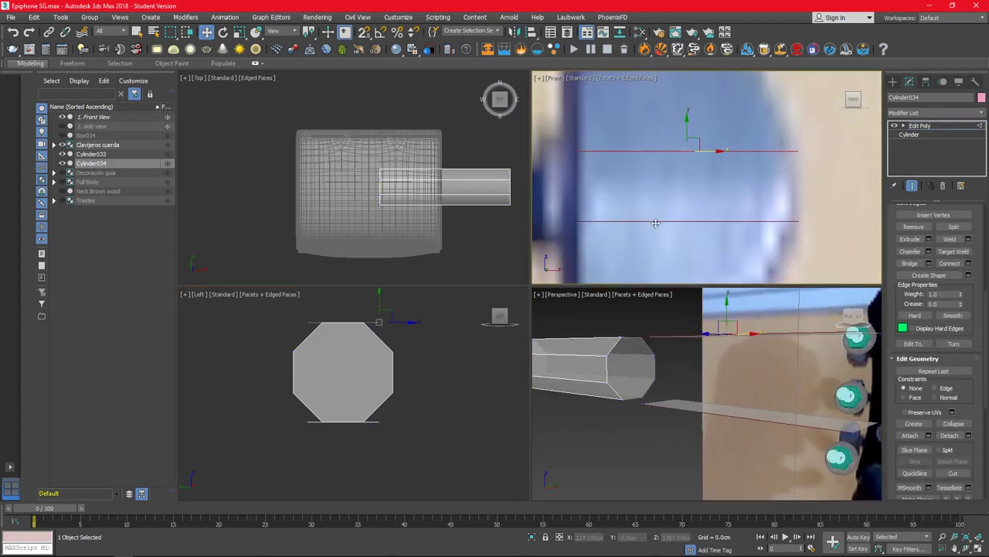
pyautogui.keyDown('ctrl'); pyautogui.click(656, 223); pyautogui.keyUp('ctrl')
pyautogui.press('z')
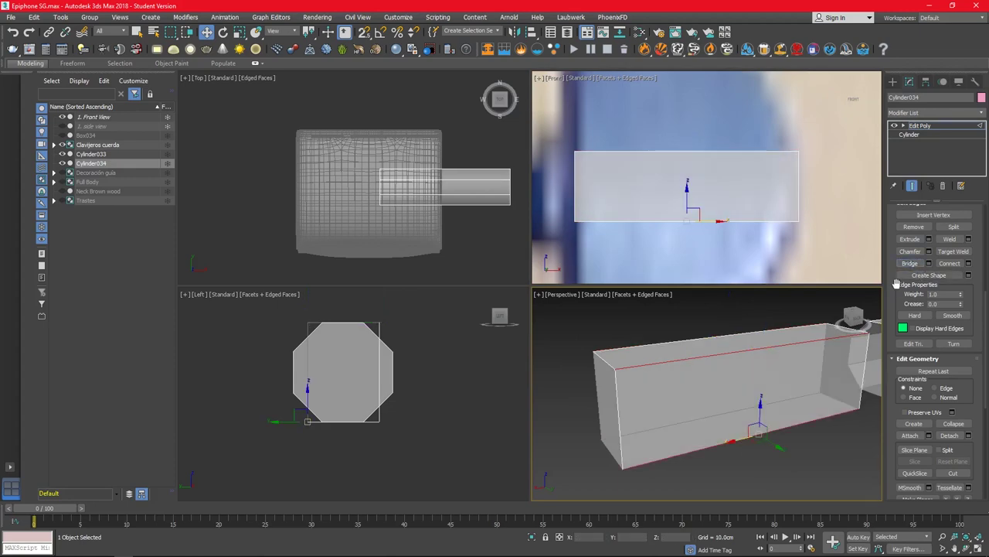
pyautogui.press('3')
pyautogui.scroll(-3, 762, 363)
pyautogui.click(762, 363)
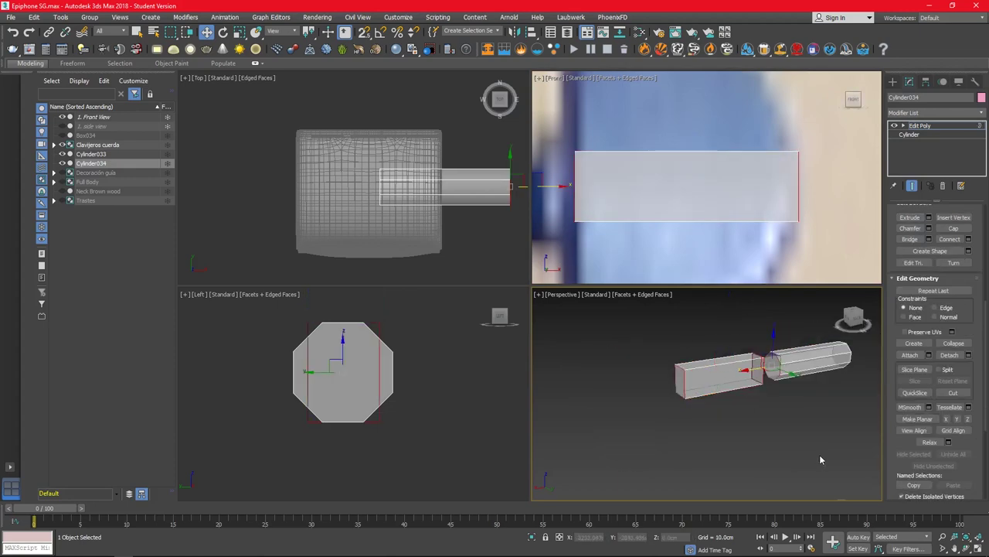
pyautogui.click(920, 431)
pyautogui.scroll(-3, 664, 201)
# Step: Scale the end vertices on Y to about 536% to form a tall key blade
pyautogui.press('1')
pyautogui.moveTo(748, 158); pyautogui.dragTo(589, 255)
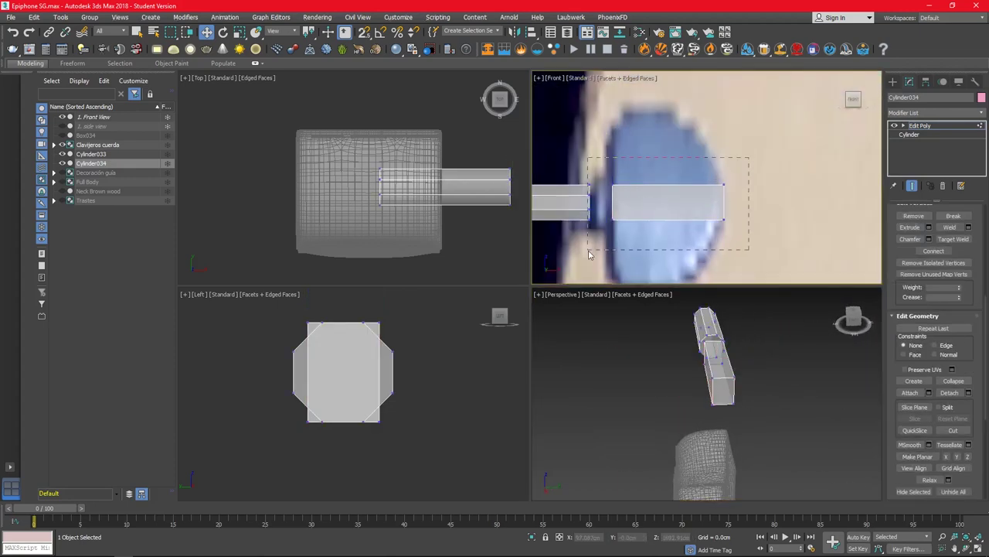
pyautogui.press('r')
pyautogui.moveTo(669, 181); pyautogui.dragTo(670, 100)
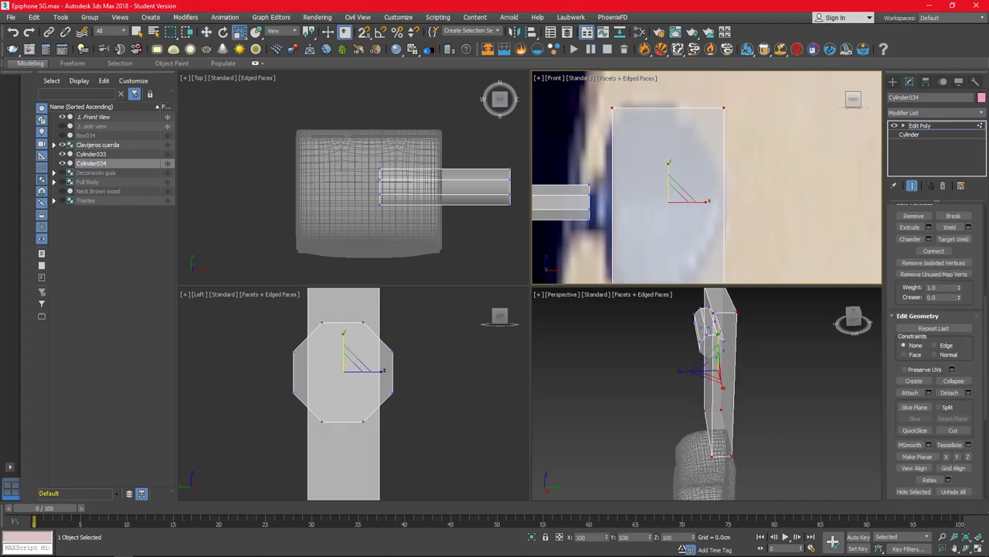
pyautogui.moveTo(799, 196); pyautogui.dragTo(799, 155, button='middle')
pyautogui.hotkey('alt', 'w')
# Step: Connect horizontal edge loops across the blade and pull its outer vertex column inward
pyautogui.press('2')
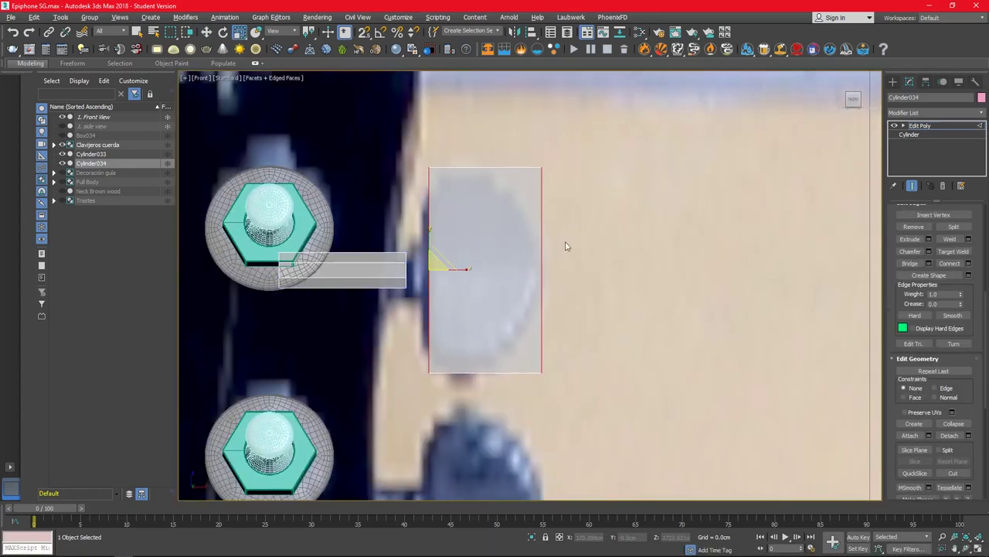
pyautogui.click(969, 263)
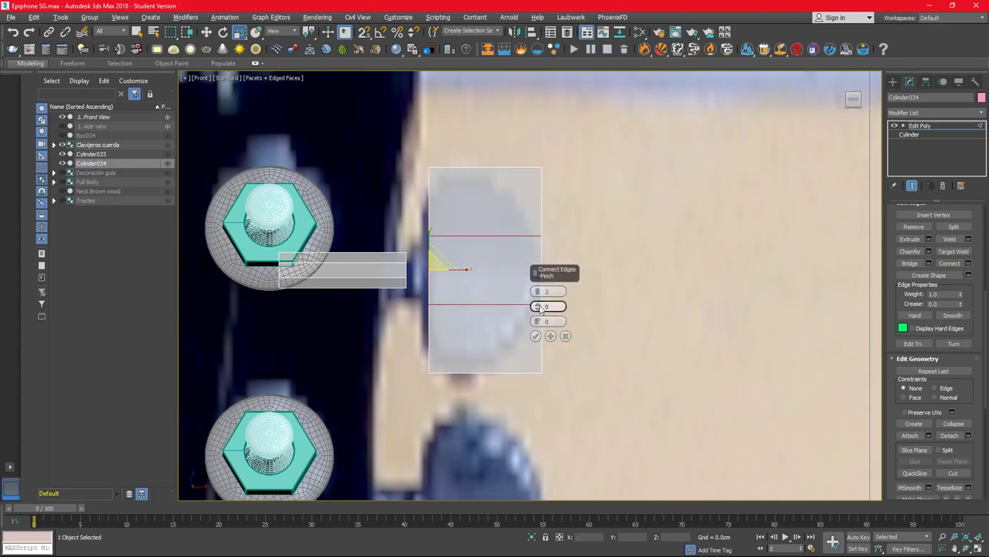
pyautogui.click(535, 336)
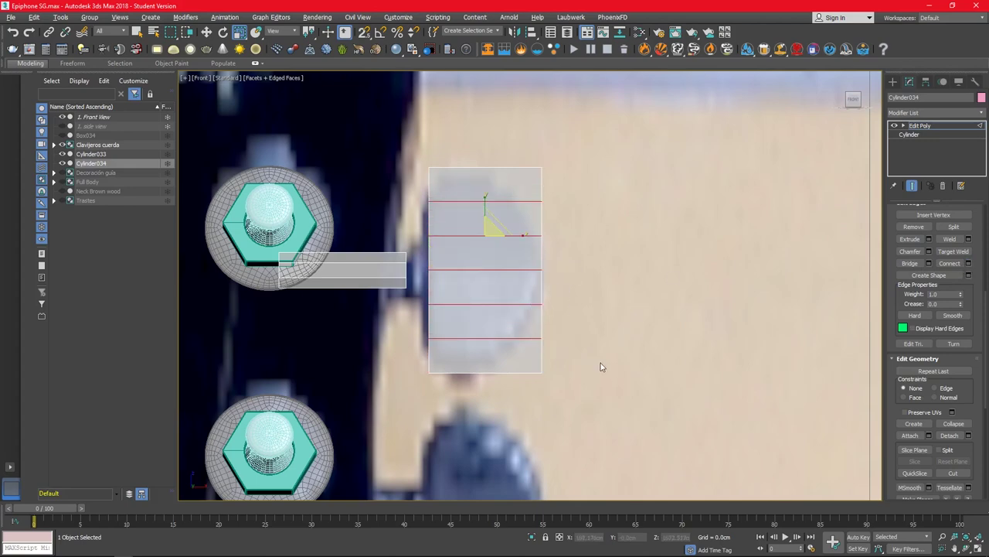
pyautogui.press('1')
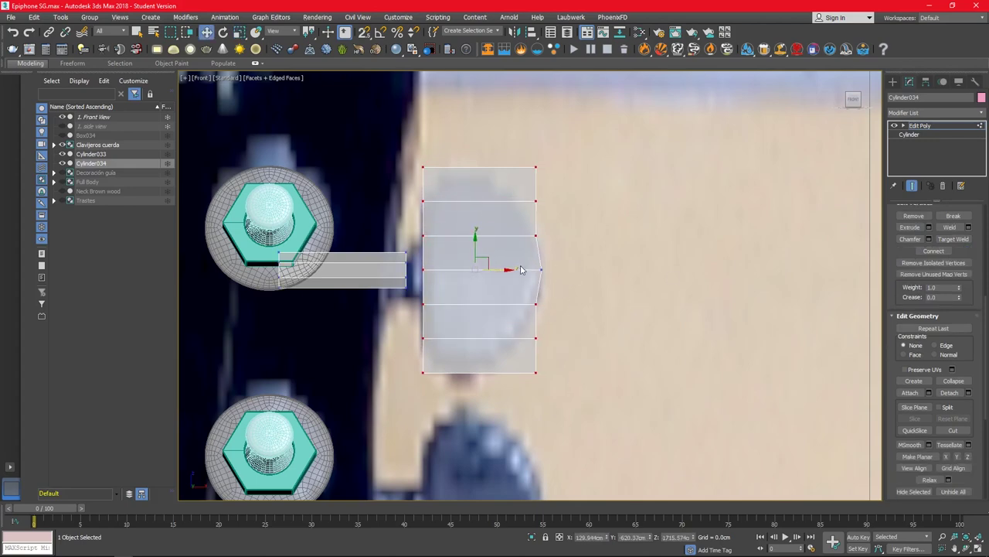
pyautogui.moveTo(452, 139); pyautogui.dragTo(572, 383)
pyautogui.moveTo(566, 272); pyautogui.dragTo(563, 272)
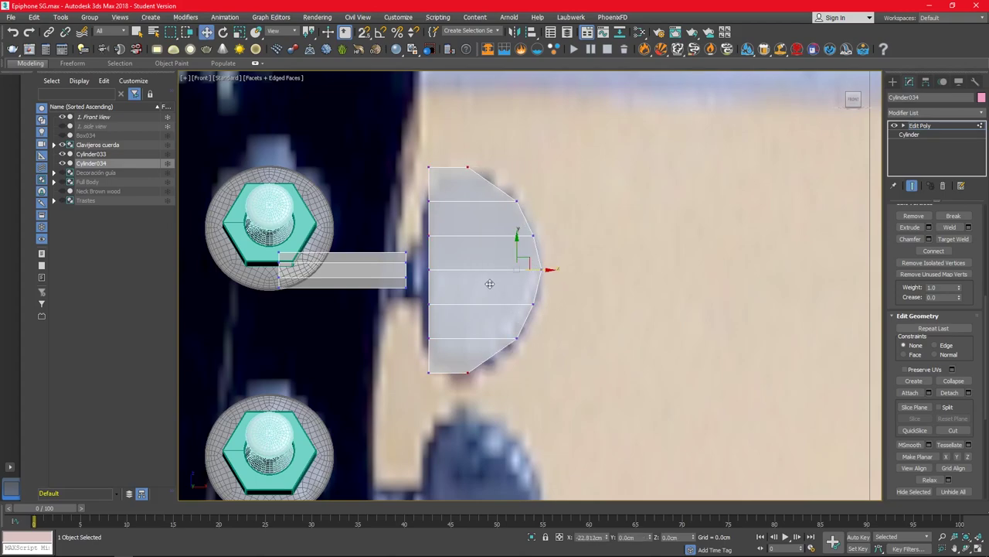
pyautogui.hotkey('alt', 'w')
pyautogui.hotkey('alt', 'w')
pyautogui.scroll(2, 502, 187)
# Step: In the Left view, scale the blade's middle vertex row wider on X, then select the top row to narrow
pyautogui.scroll(-2, 503, 187)
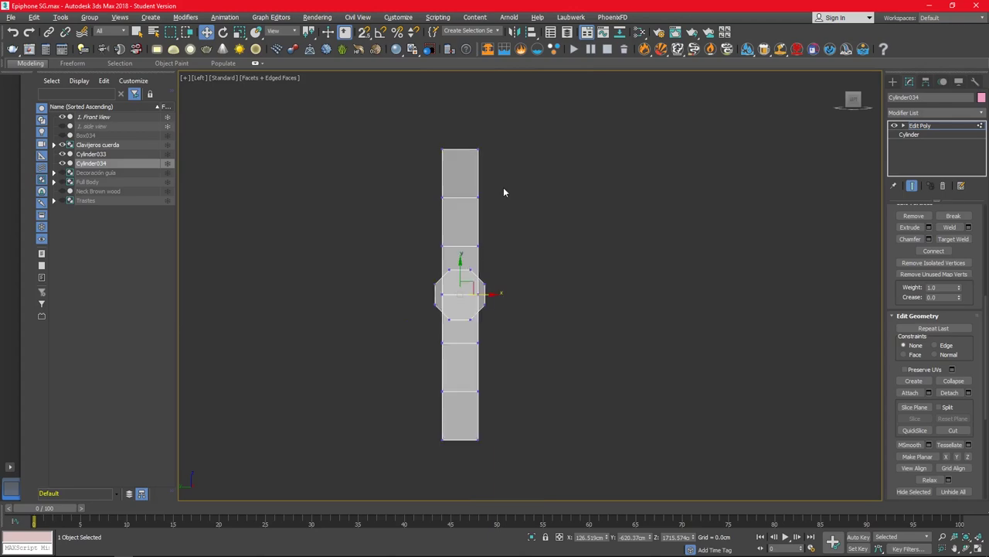
pyautogui.moveTo(504, 192); pyautogui.dragTo(438, 212)
pyautogui.scroll(5, 457, 295)
pyautogui.scroll(-4, 384, 316)
pyautogui.moveTo(433, 306)
pyautogui.mouseDown()
pyautogui.moveTo(449, 310)
pyautogui.moveTo(435, 306)
pyautogui.mouseUp()
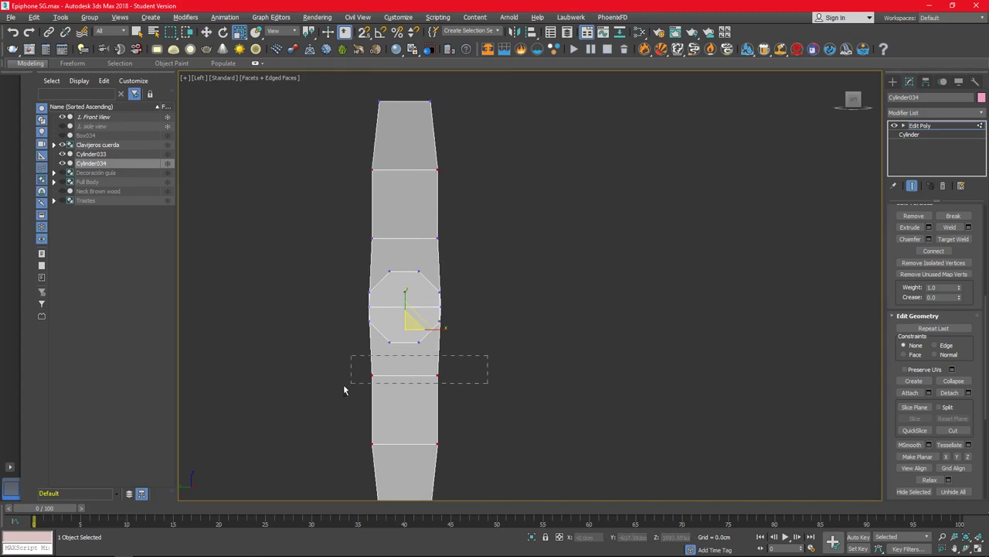
pyautogui.moveTo(476, 96); pyautogui.dragTo(371, 112)
pyautogui.scroll(-2, 495, 132)
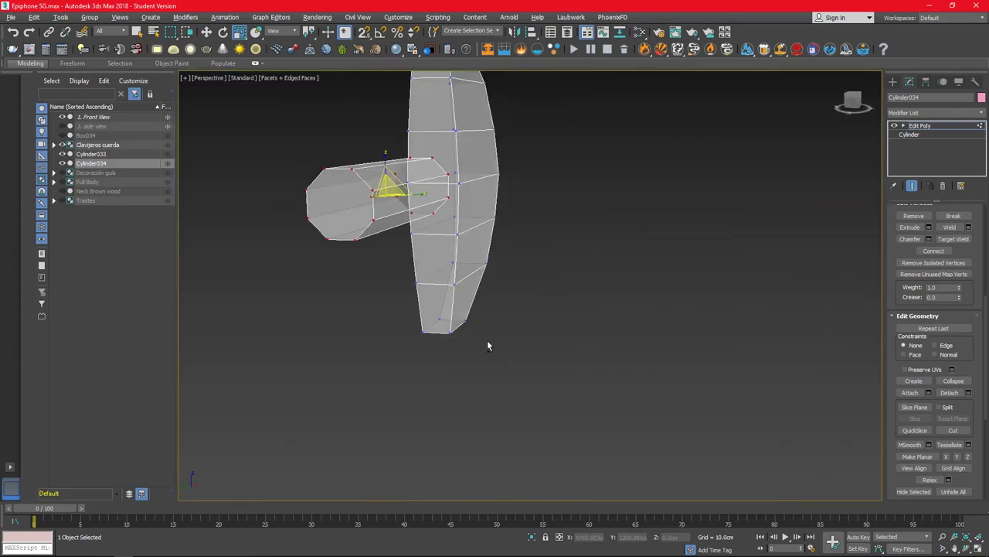
pyautogui.press('e')
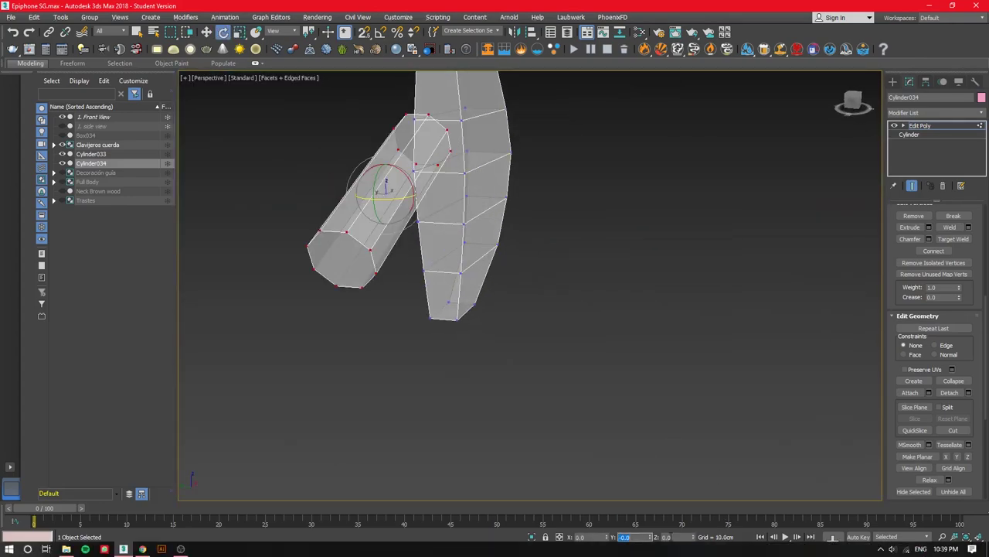
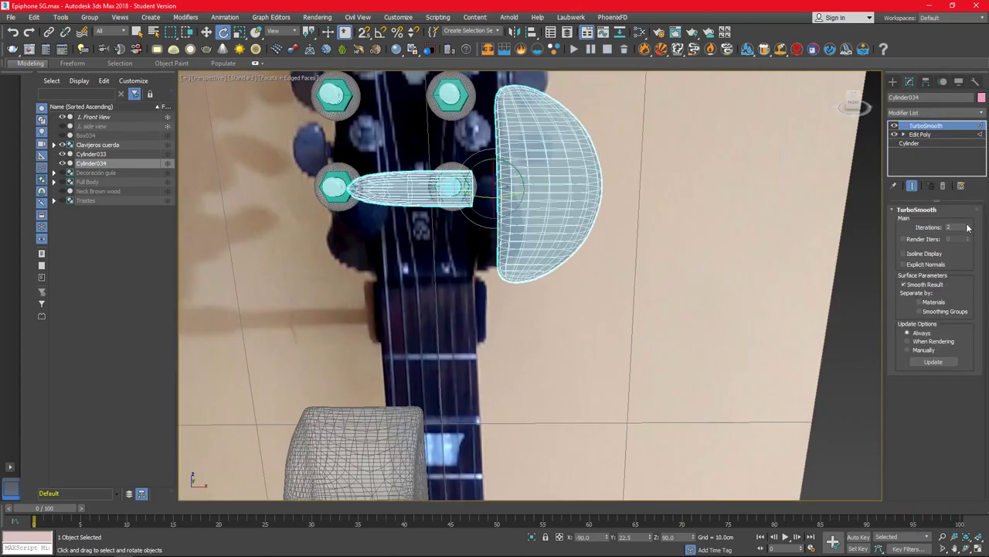
# Step: Chamfer the tuner head's selected edges at 0.364 cm with 2 segments, previewing the smoothed result
pyautogui.click(927, 136)
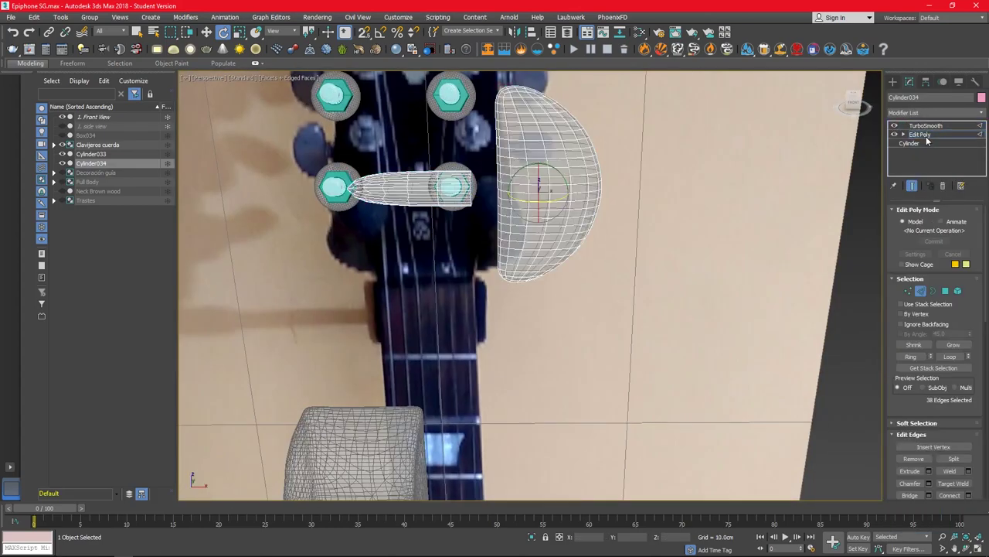
pyautogui.click(929, 483)
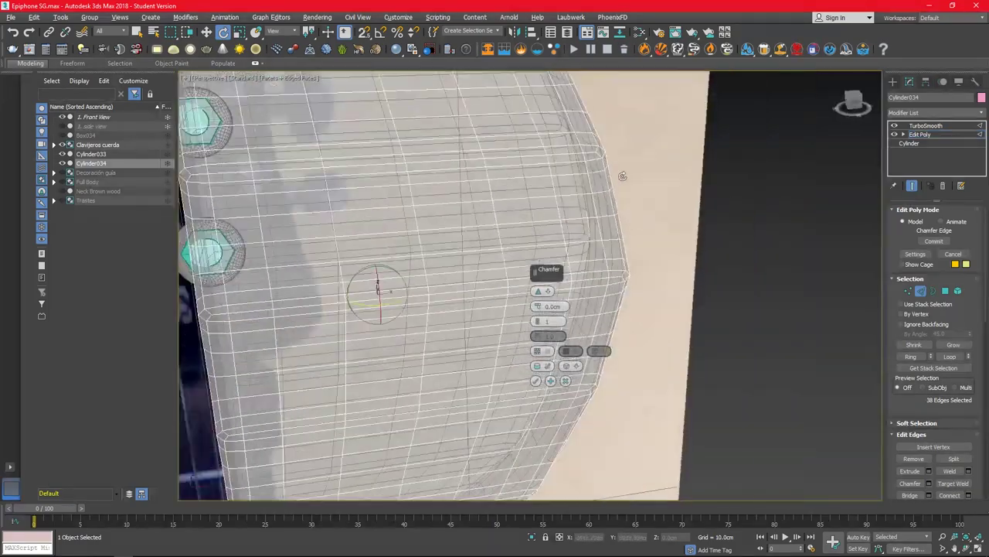
pyautogui.moveTo(539, 309)
pyautogui.mouseDown()
pyautogui.moveTo(539, 294)
pyautogui.moveTo(539, 320)
pyautogui.mouseUp()
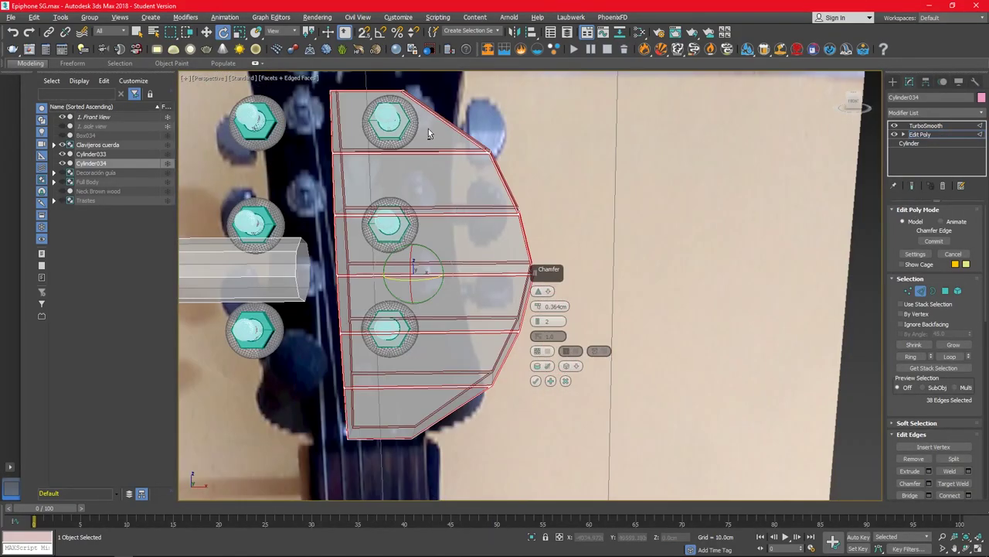
pyautogui.click(912, 186)
pyautogui.keyDown('alt'); pyautogui.moveTo(490, 240); pyautogui.dragTo(575, 231, button='middle'); pyautogui.keyUp('alt')
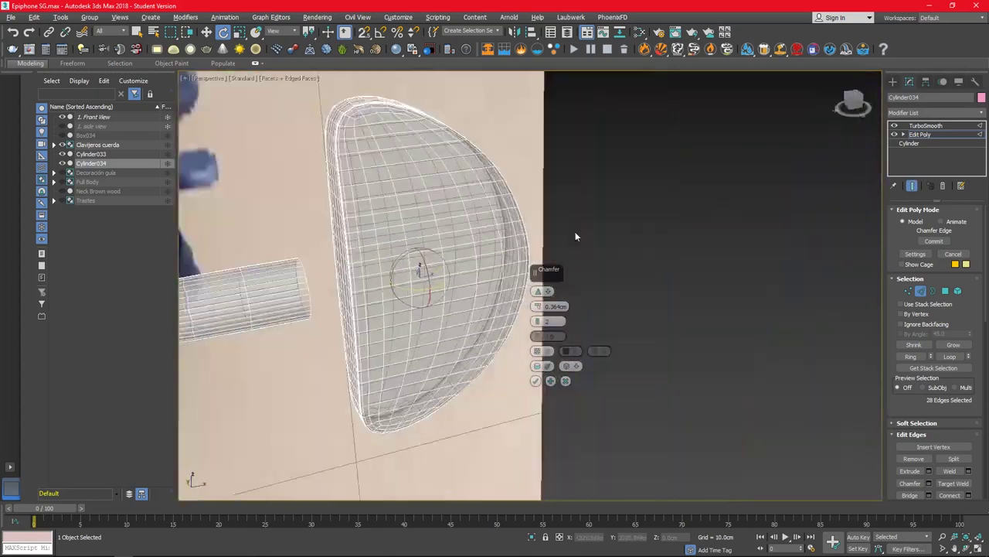
pyautogui.keyDown('alt'); pyautogui.moveTo(539, 326); pyautogui.dragTo(396, 226, button='middle'); pyautogui.keyUp('alt')
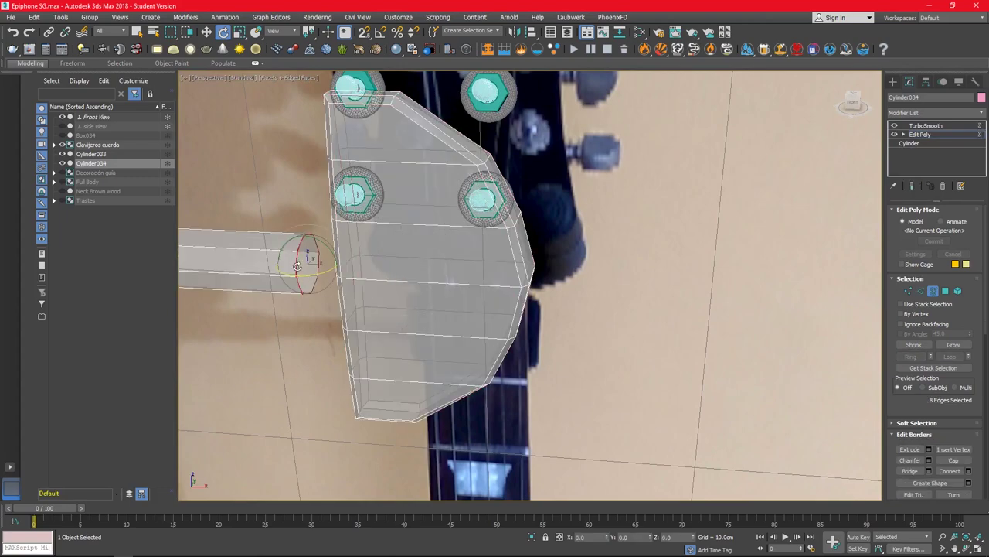
# Step: Scale the shaft's open border smaller and extrude it outward into a stepped collar
pyautogui.press('r')
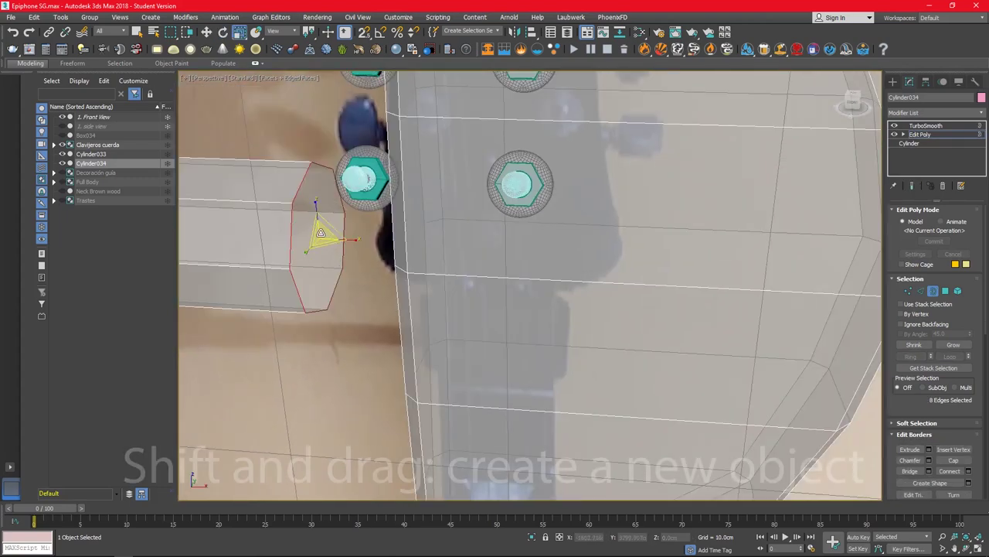
pyautogui.keyDown('shift'); pyautogui.moveTo(321, 232); pyautogui.dragTo(318, 247); pyautogui.keyUp('shift')
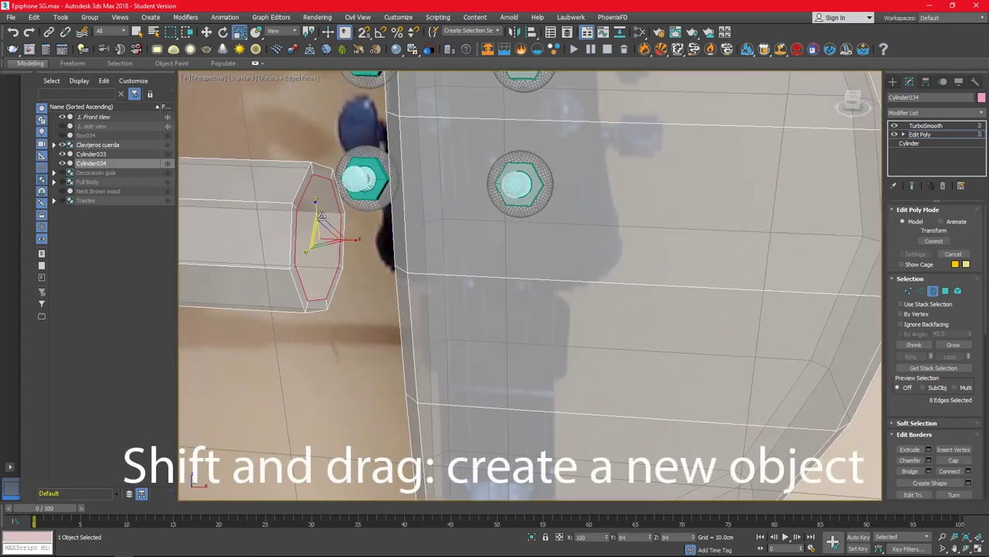
pyautogui.keyDown('shift'); pyautogui.moveTo(324, 226); pyautogui.dragTo(349, 240); pyautogui.keyUp('shift')
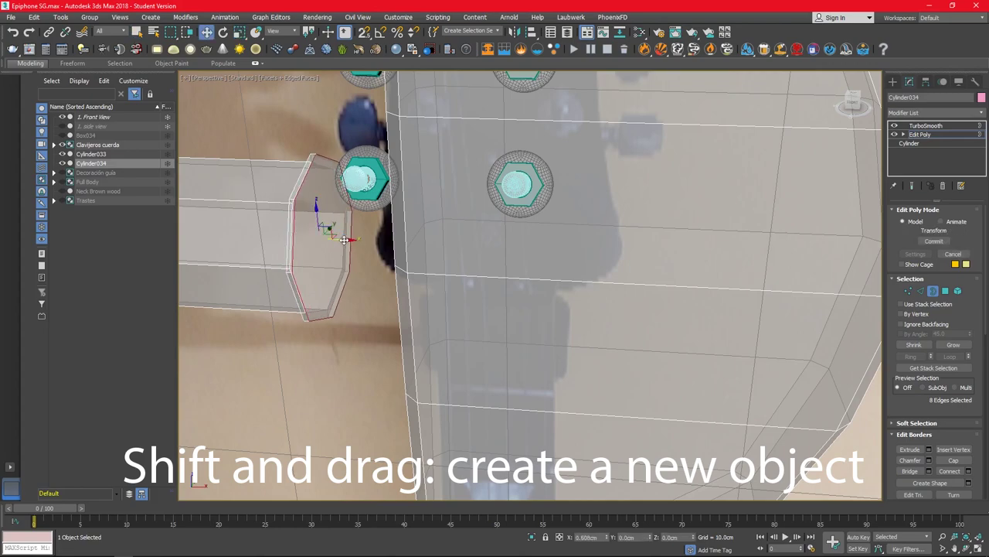
# Step: Check the new collar on the shaft end from the Left, Front and Perspective views
pyautogui.hotkey('alt', 'w')
pyautogui.press('l')
pyautogui.hotkey('alt', 'w')
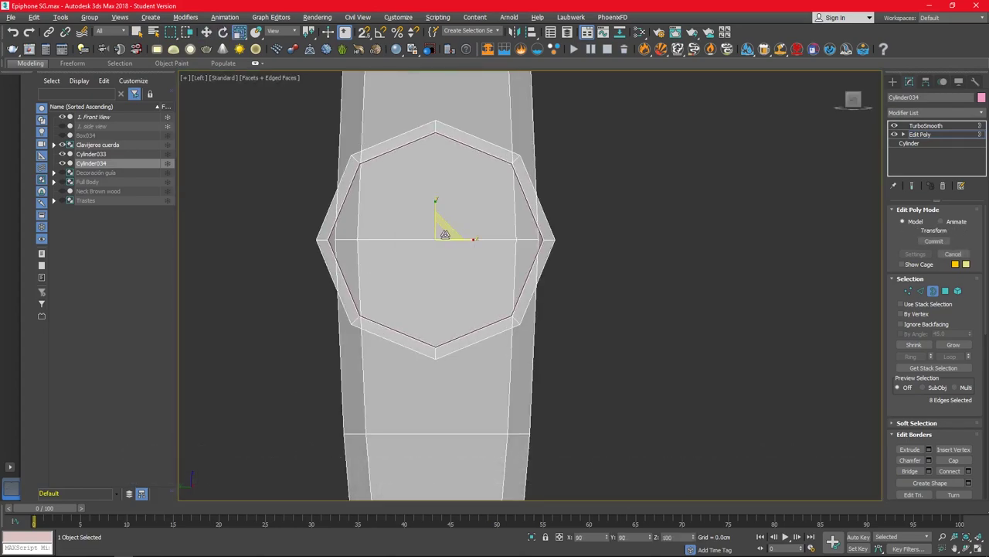
pyautogui.hotkey('alt', 'w')
pyautogui.press('f')
pyautogui.hotkey('alt', 'w')
pyautogui.scroll(4, 404, 276)
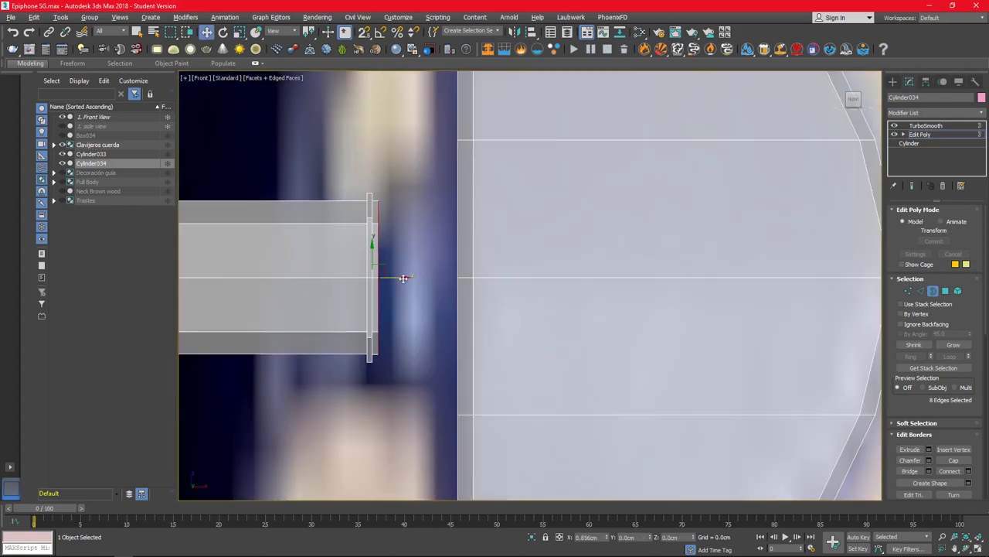
pyautogui.press('l')
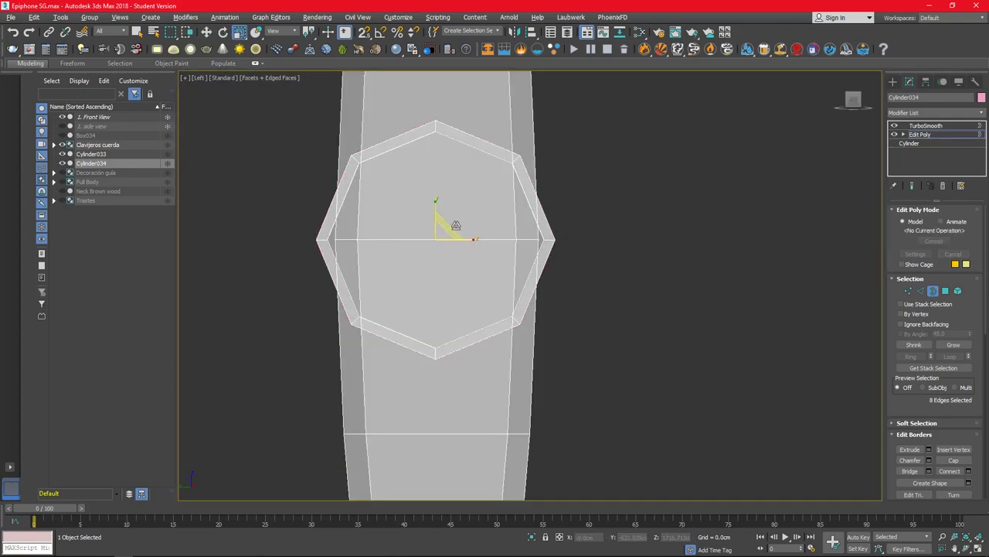
pyautogui.press('f')
pyautogui.press('p')
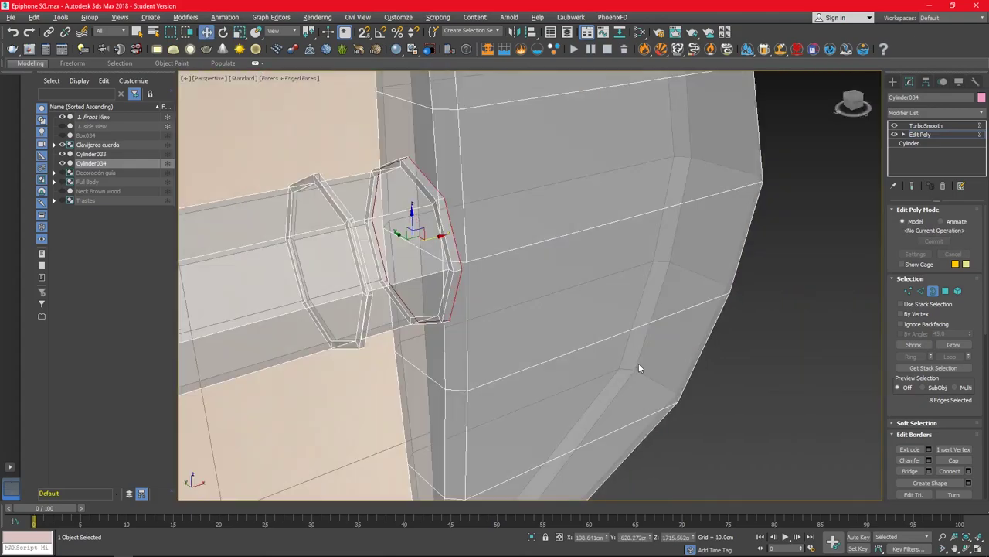
pyautogui.scroll(-3, 641, 365)
# Step: Leave edge editing and show the smoothed end result without wireframe edges
pyautogui.press('4')
pyautogui.click(912, 185)
pyautogui.press('F4')
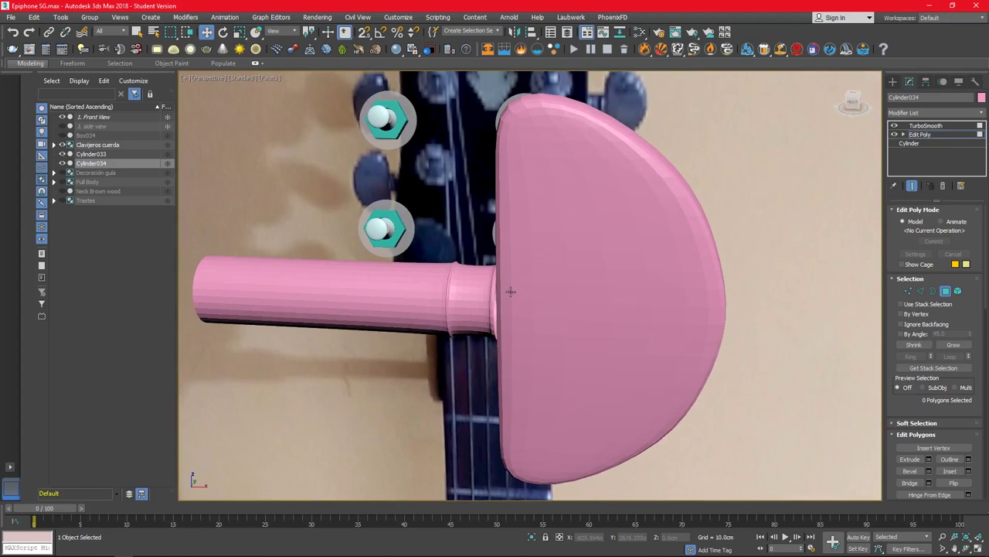
# Step: Unhide all guitar parts to review the body, then hide them again
pyautogui.scroll(-5, 511, 292)
pyautogui.rightClick(596, 280)
pyautogui.click(642, 232)
pyautogui.scroll(5, 537, 235)
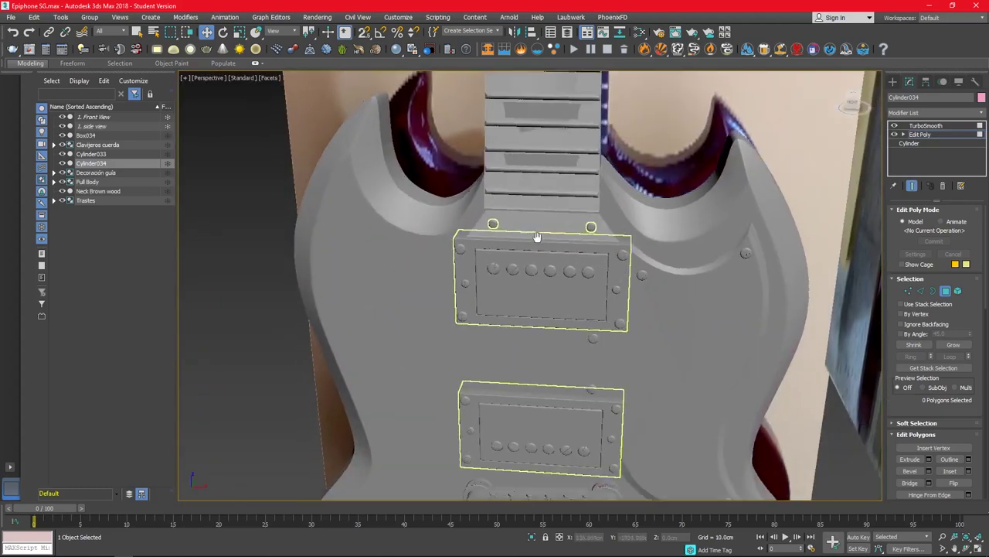
pyautogui.press('z')
pyautogui.scroll(-3, 544, 352)
pyautogui.scroll(2, 530, 417)
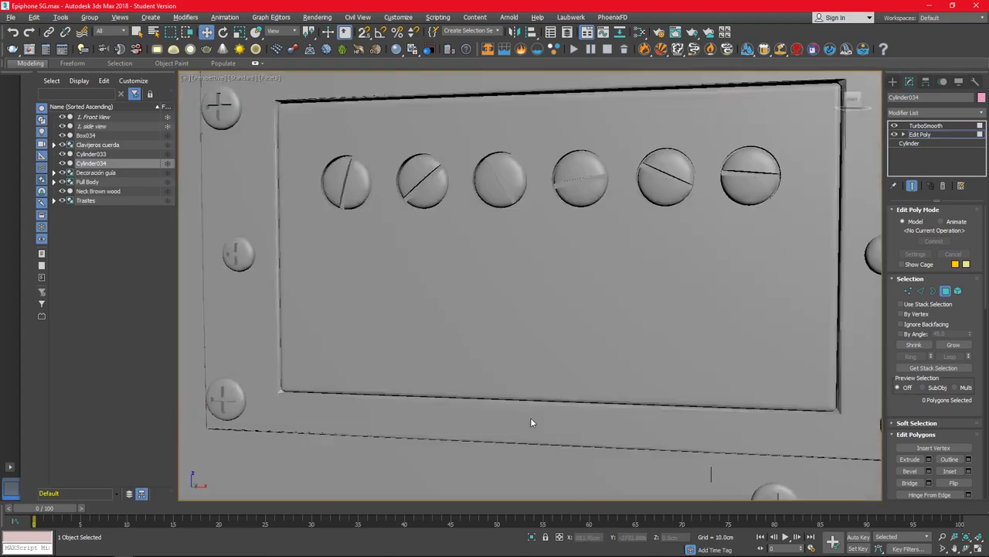
pyautogui.scroll(-5, 533, 433)
pyautogui.scroll(-4, 551, 380)
pyautogui.hotkey('ctrl', 'z')
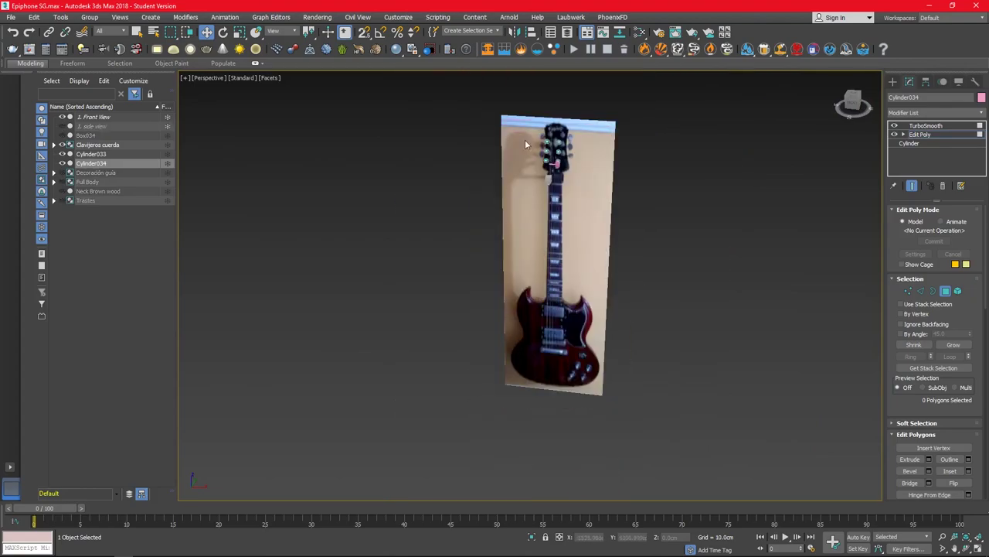
# Step: Scale the tuner head element wider in the enlarged Left view, then restore the layout
pyautogui.press('z')
pyautogui.moveTo(559, 221)
pyautogui.keyDown('alt'); pyautogui.mouseDown(button='middle')
pyautogui.moveTo(503, 223)
pyautogui.moveTo(579, 210)
pyautogui.mouseUp(button='middle'); pyautogui.keyUp('alt')
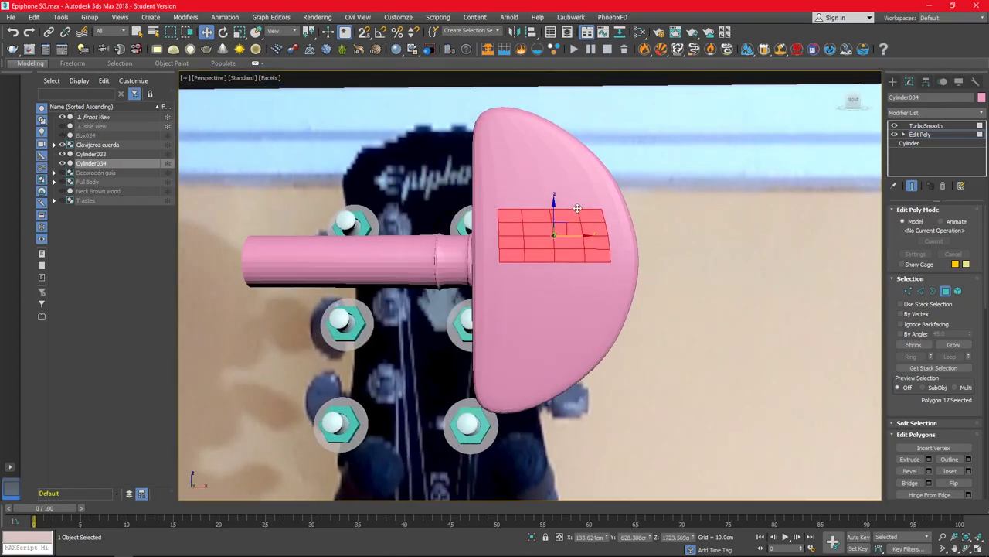
pyautogui.press('5')
pyautogui.press('F4')
pyautogui.hotkey('alt', 'w')
pyautogui.hotkey('alt', 'w')
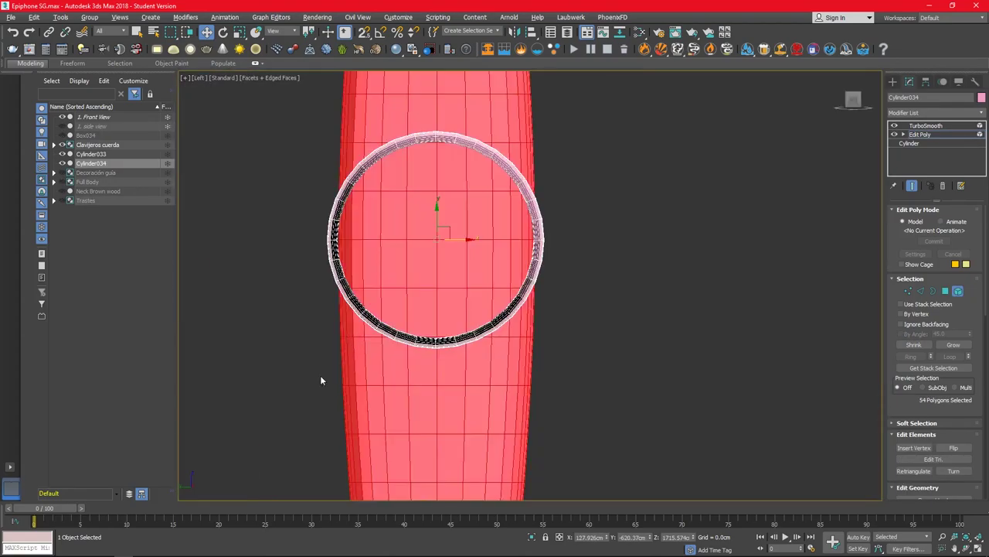
pyautogui.moveTo(477, 237); pyautogui.dragTo(479, 237)
pyautogui.press('w')
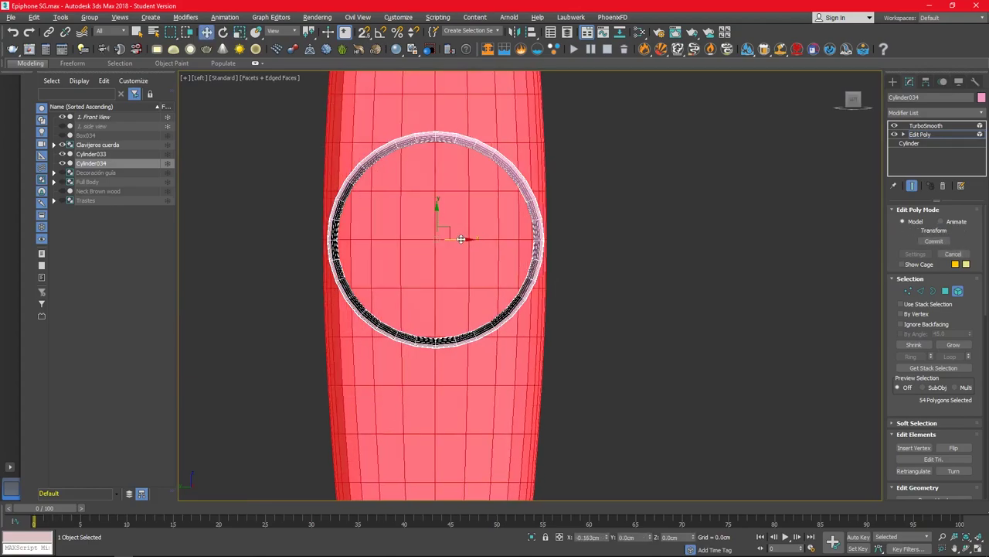
pyautogui.hotkey('alt', 'w')
pyautogui.hotkey('alt', 'w')
pyautogui.click(674, 277)
pyautogui.hotkey('alt', 'w')
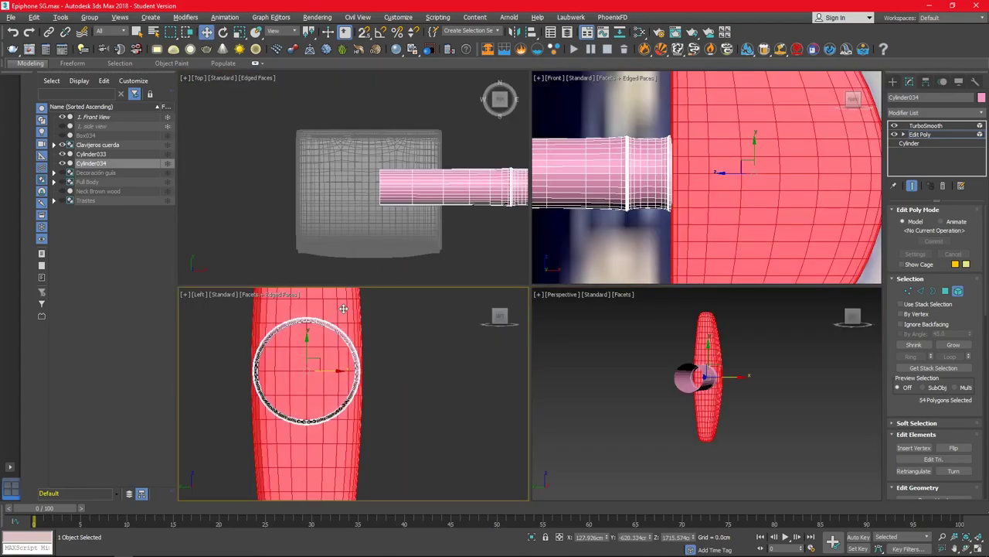
# Step: Select the shaft's edge loop and shrink it to 78%
pyautogui.scroll(4, 691, 434)
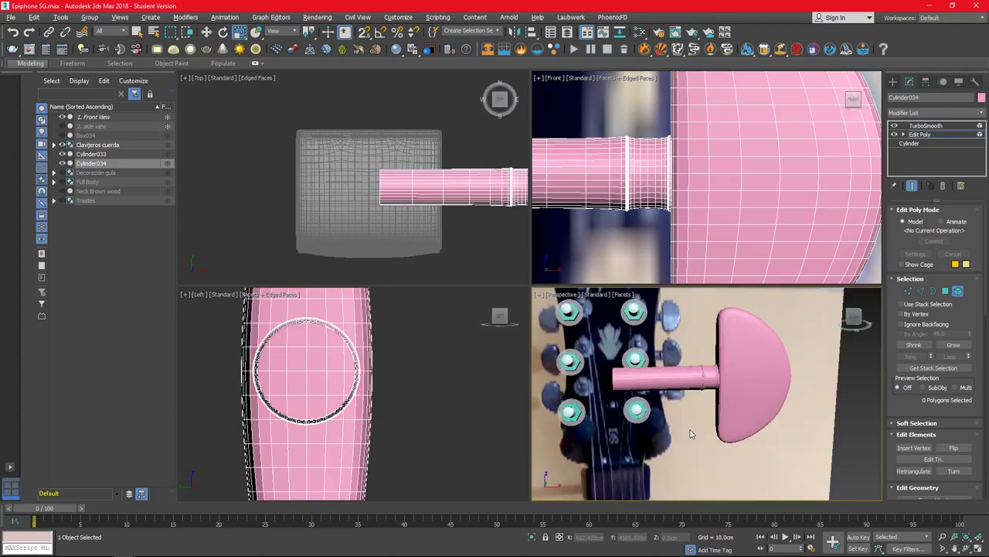
pyautogui.scroll(3, 703, 402)
pyautogui.press('2')
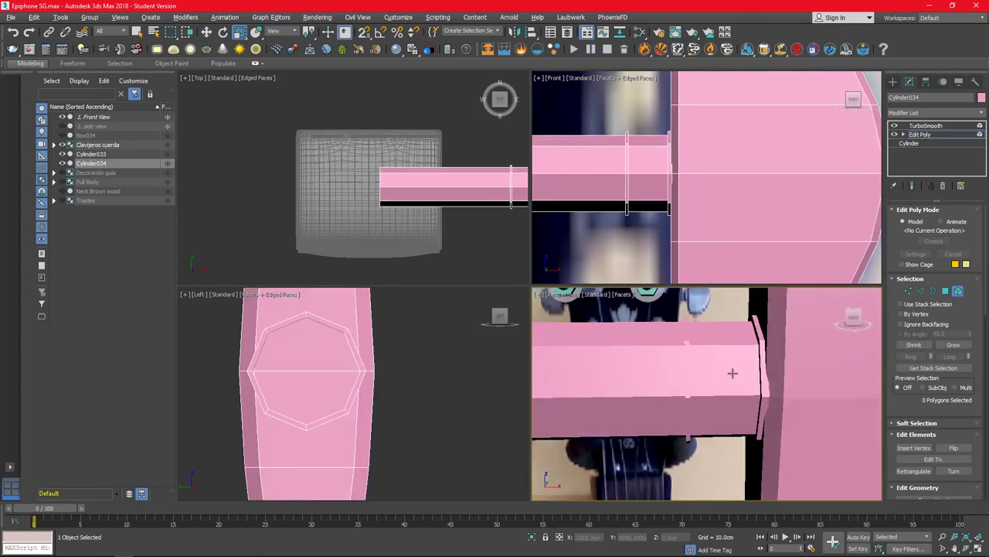
pyautogui.click(705, 386)
pyautogui.moveTo(705, 387)
pyautogui.keyDown('alt'); pyautogui.mouseDown(button='middle')
pyautogui.moveTo(736, 418)
pyautogui.moveTo(773, 387)
pyautogui.mouseUp(button='middle'); pyautogui.keyUp('alt')
pyautogui.keyDown('ctrl'); pyautogui.click(733, 414); pyautogui.keyUp('ctrl')
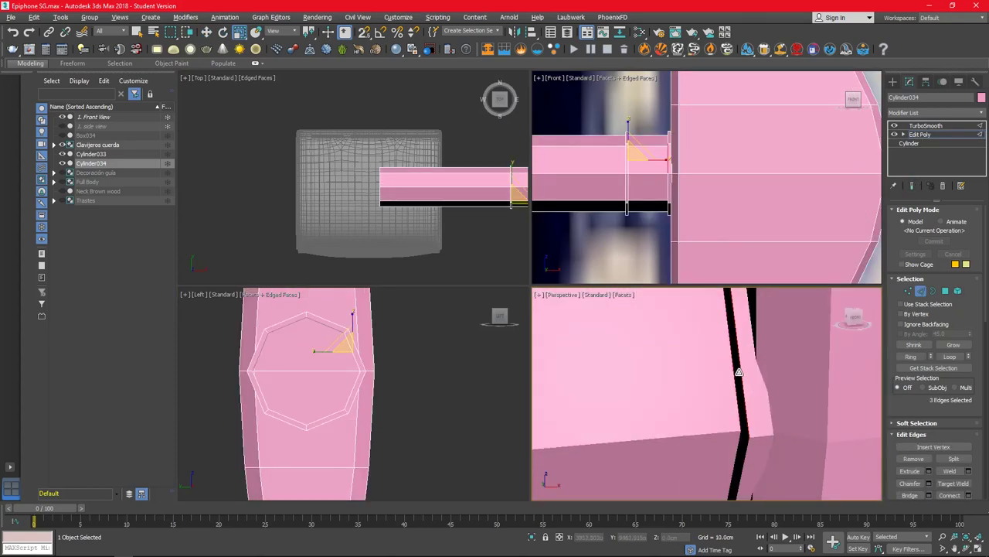
pyautogui.moveTo(313, 373); pyautogui.dragTo(310, 374)
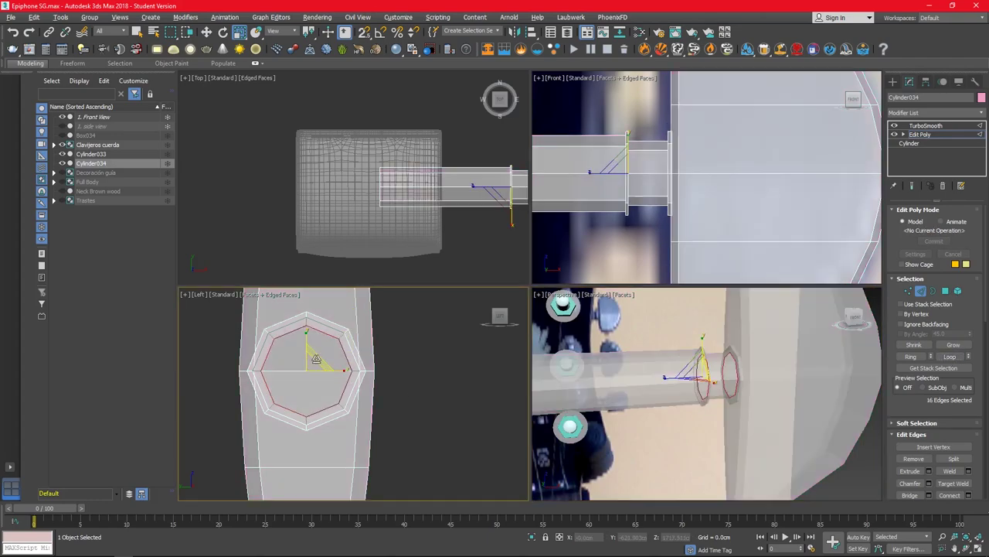
pyautogui.click(921, 291)
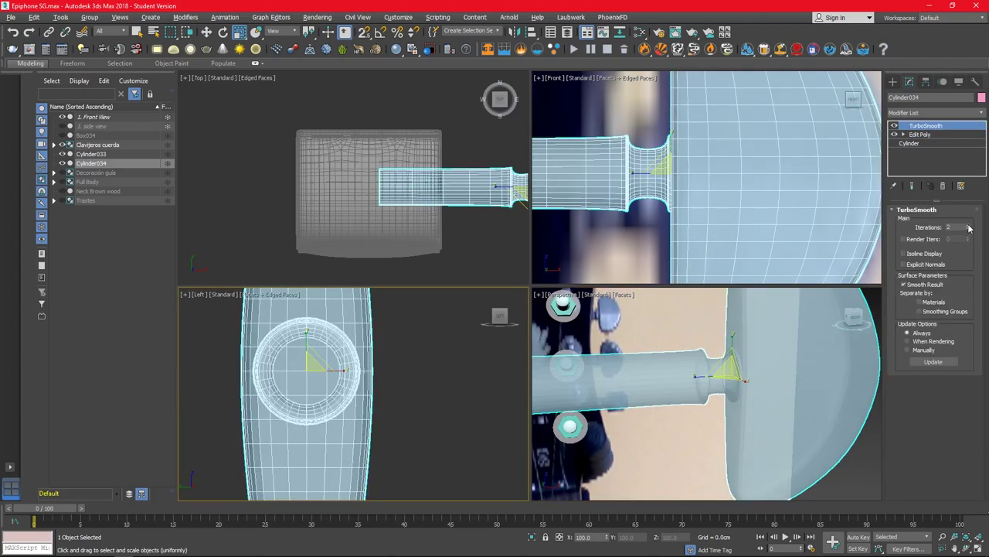
# Step: Chamfer the shaft's complete edge loops at 0.02 cm
pyautogui.press('2')
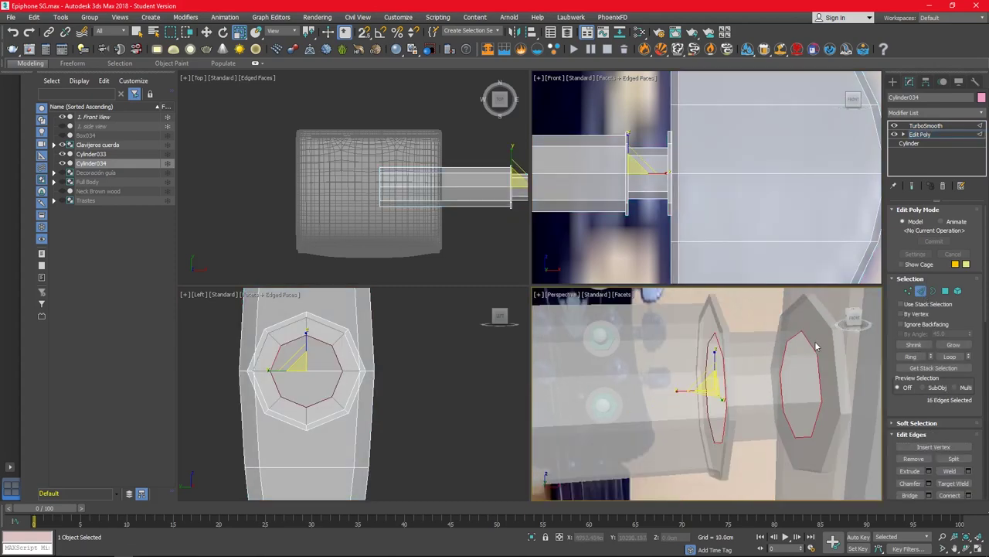
pyautogui.moveTo(817, 335); pyautogui.dragTo(798, 335, button='middle')
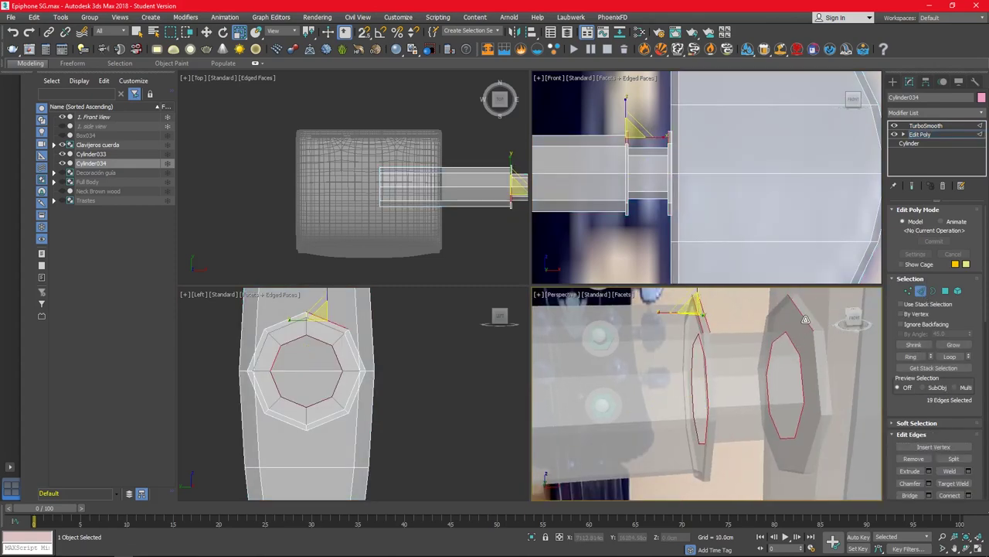
pyautogui.click(950, 356)
pyautogui.click(929, 483)
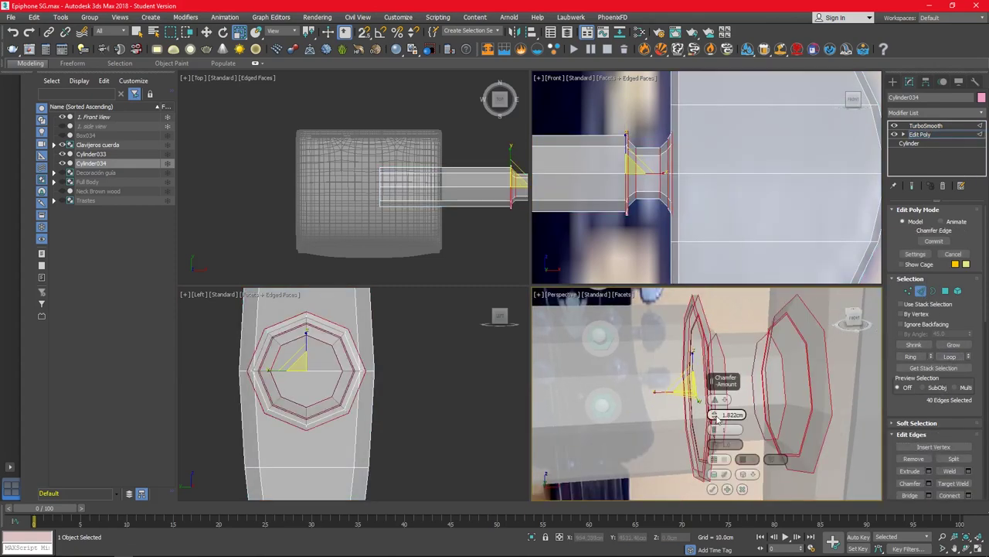
pyautogui.moveTo(712, 421); pyautogui.dragTo(712, 415)
pyautogui.click(913, 186)
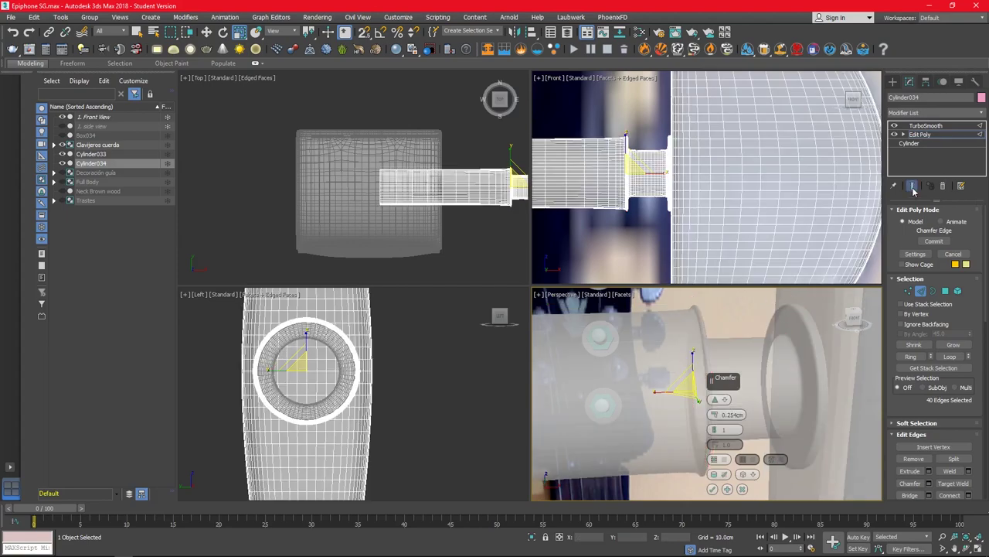
pyautogui.click(912, 186)
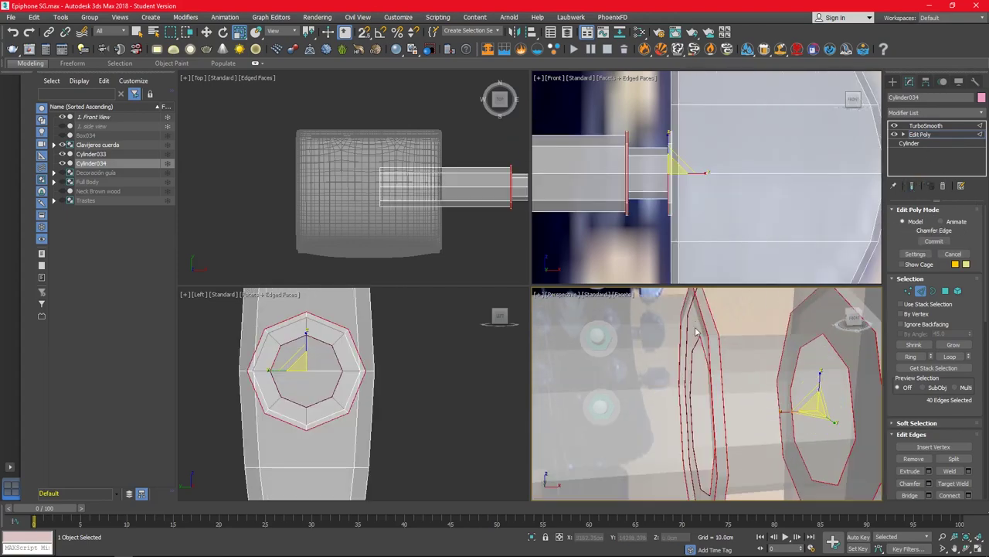
pyautogui.click(929, 483)
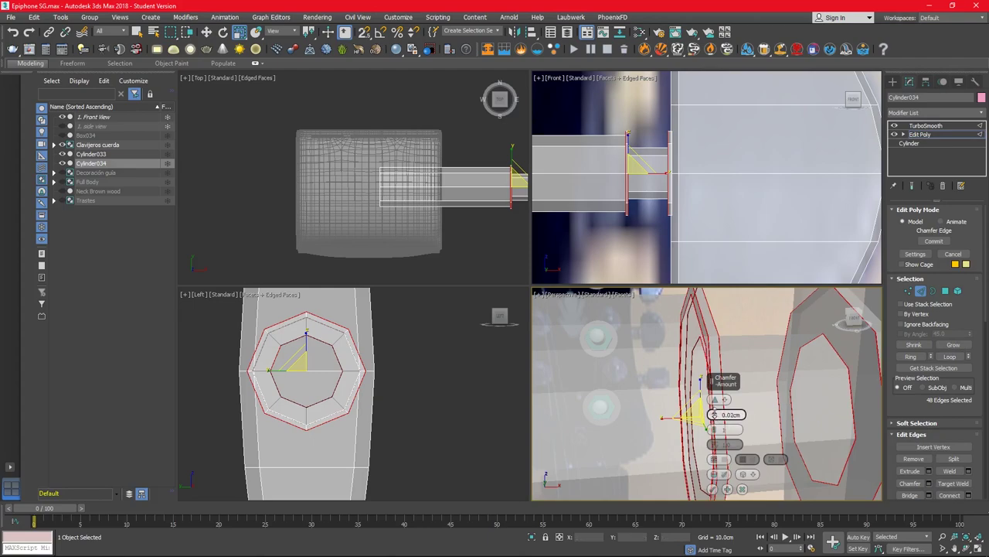
pyautogui.click(715, 488)
# Step: Return to TurboSmooth, reselect the peg shaft and align it to Cylinder033
pyautogui.click(925, 125)
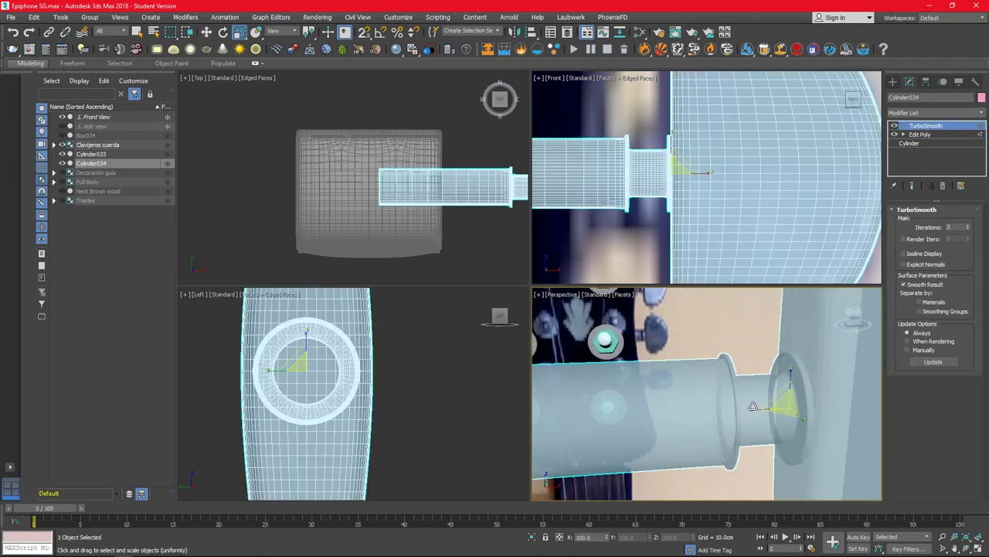
pyautogui.moveTo(799, 401)
pyautogui.keyDown('alt'); pyautogui.mouseDown(button='middle')
pyautogui.moveTo(765, 401)
pyautogui.moveTo(860, 406)
pyautogui.mouseUp(button='middle'); pyautogui.keyUp('alt')
pyautogui.click(834, 433)
pyautogui.click(735, 398)
pyautogui.scroll(-3, 861, 406)
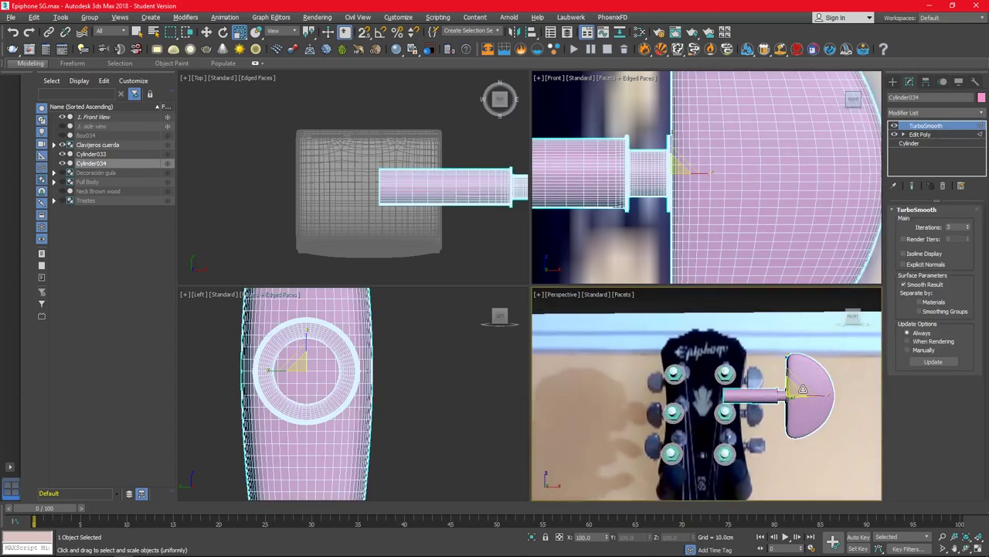
pyautogui.scroll(-2, 860, 406)
pyautogui.scroll(3, 860, 405)
pyautogui.press('w')
pyautogui.hotkey('alt', 'a')
pyautogui.click(733, 441)
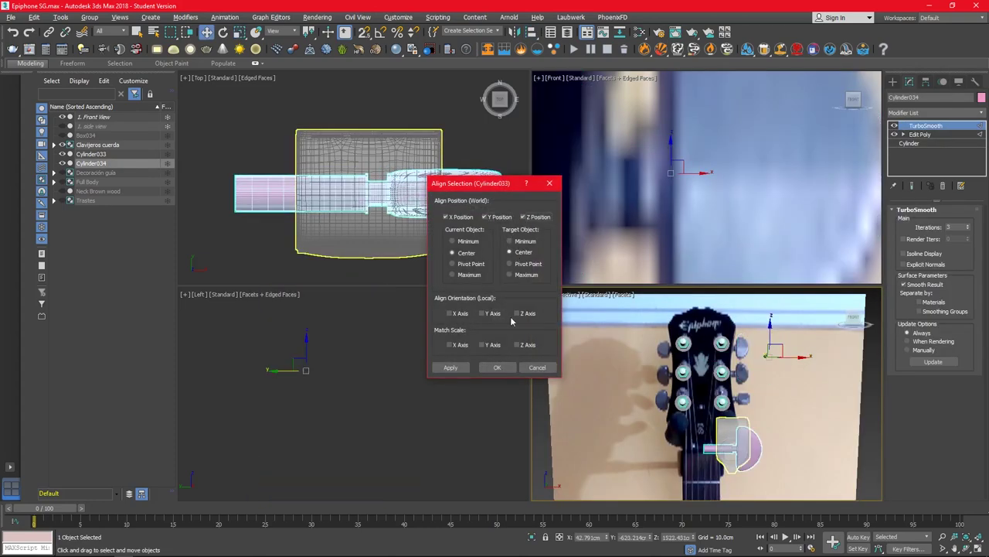
# Step: Centre the peg on the tuner body, then move it along X, Y and Z to protrude
pyautogui.click(497, 367)
pyautogui.moveTo(358, 311); pyautogui.dragTo(361, 303)
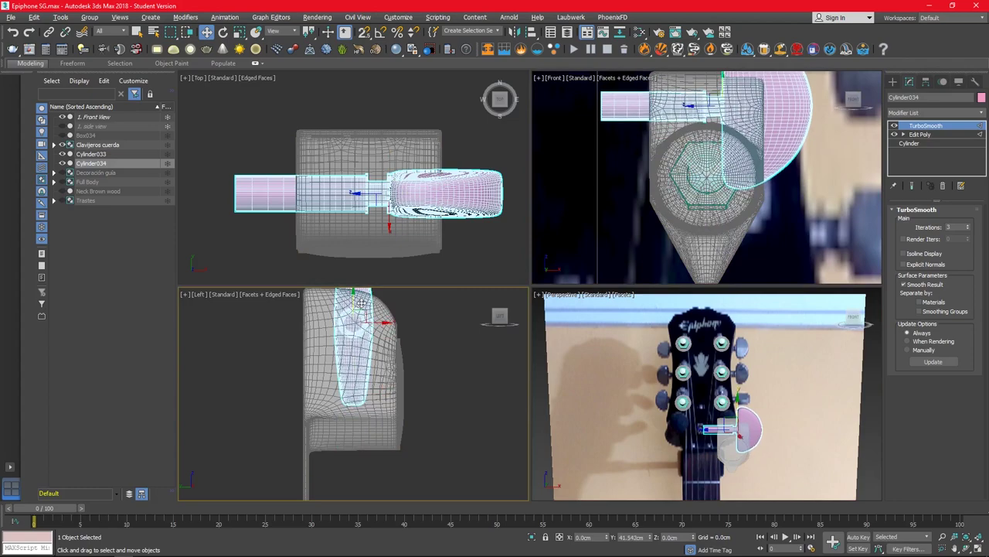
pyautogui.scroll(-2, 703, 185)
pyautogui.scroll(-3, 704, 185)
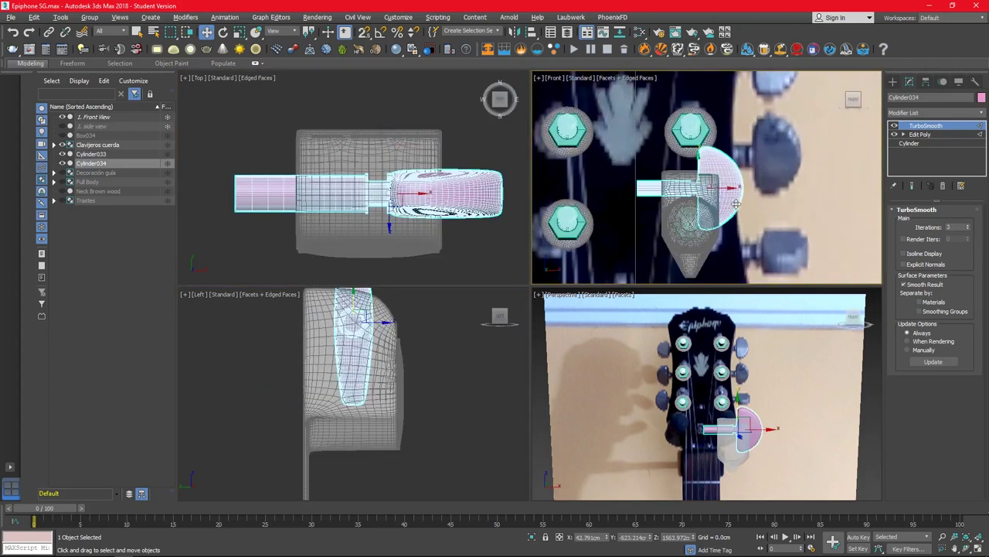
pyautogui.moveTo(709, 187); pyautogui.dragTo(786, 187)
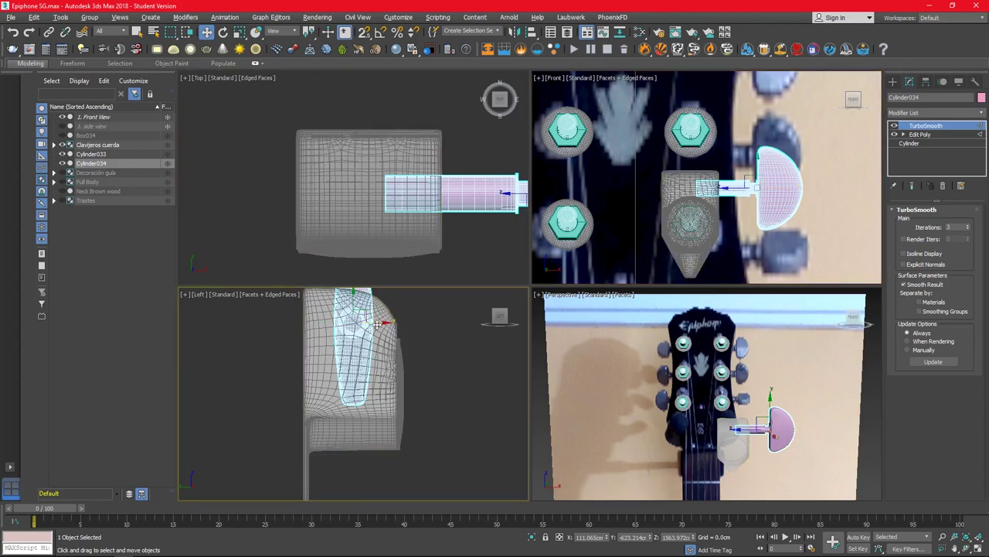
pyautogui.moveTo(377, 322); pyautogui.dragTo(381, 321)
# Step: Draw an 8-sided cylinder, radius 13.80 cm and height 0.89 cm, on the body's side
pyautogui.click(893, 81)
pyautogui.click(914, 166)
pyautogui.scroll(4, 340, 325)
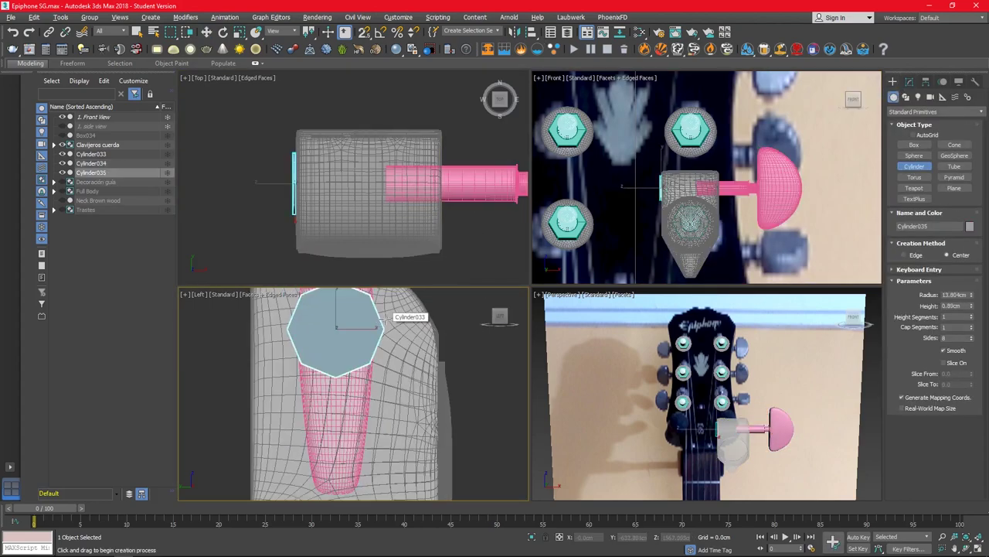
# Step: Give Cylinder035 an Edit Poly with its end face selected, then a TurboSmooth modifier
pyautogui.click(906, 81)
pyautogui.click(935, 112)
pyautogui.scroll(-1, 949, 299)
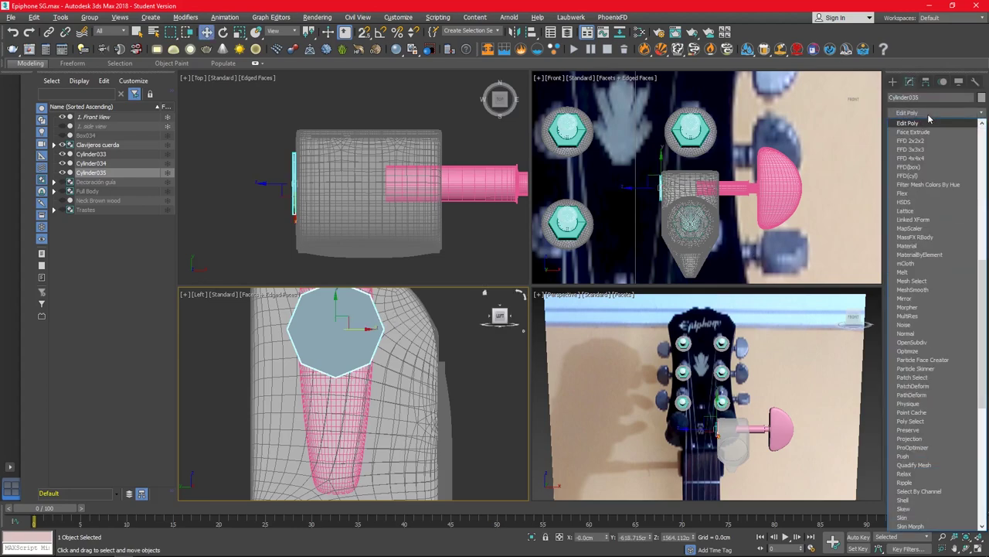
pyautogui.click(949, 299)
pyautogui.click(946, 292)
pyautogui.keyDown('alt'); pyautogui.moveTo(695, 402); pyautogui.dragTo(759, 424, button='middle'); pyautogui.keyUp('alt')
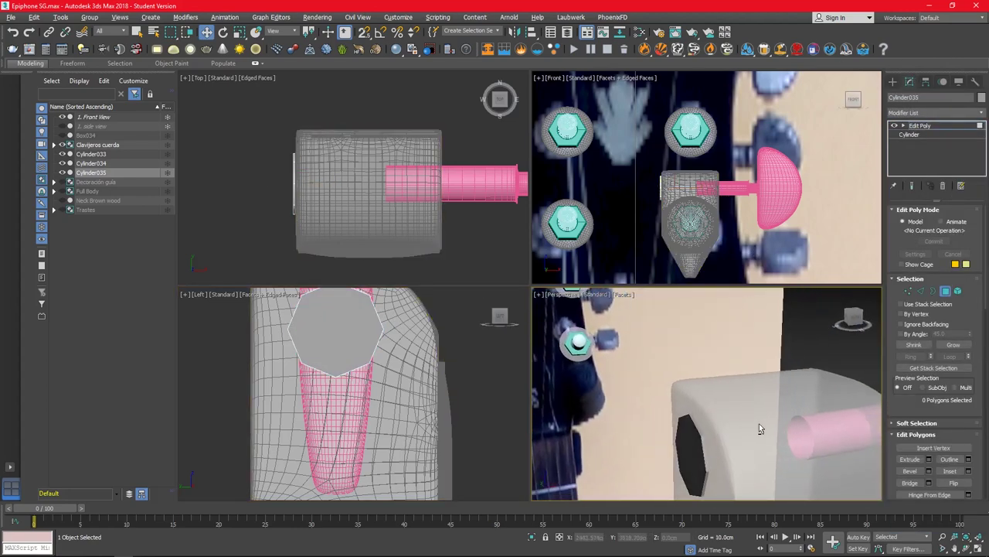
pyautogui.click(701, 453)
pyautogui.click(936, 112)
pyautogui.click(935, 464)
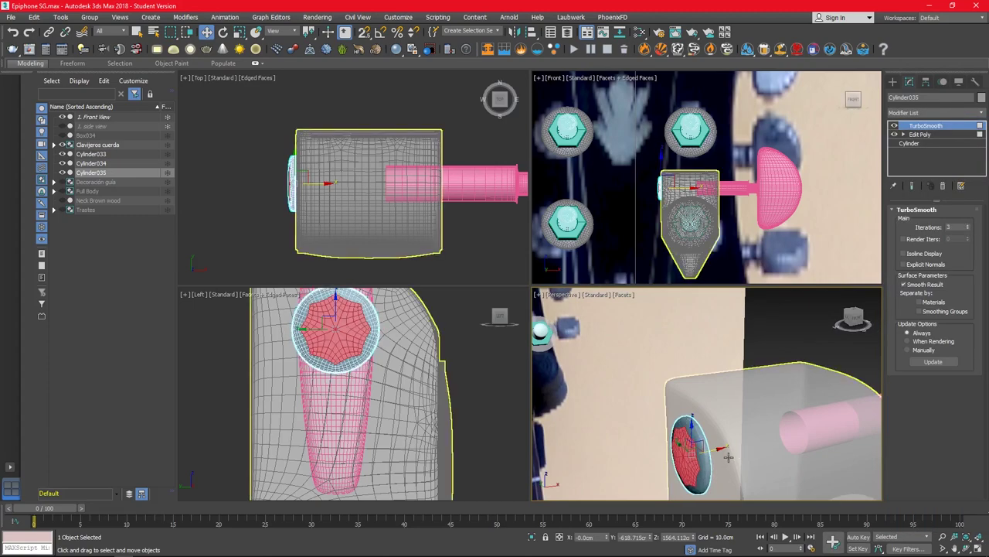
# Step: Inspect the smoothed cap on the body's side, then select the tuner body Cylinder033
pyautogui.click(625, 439)
pyautogui.scroll(-3, 625, 439)
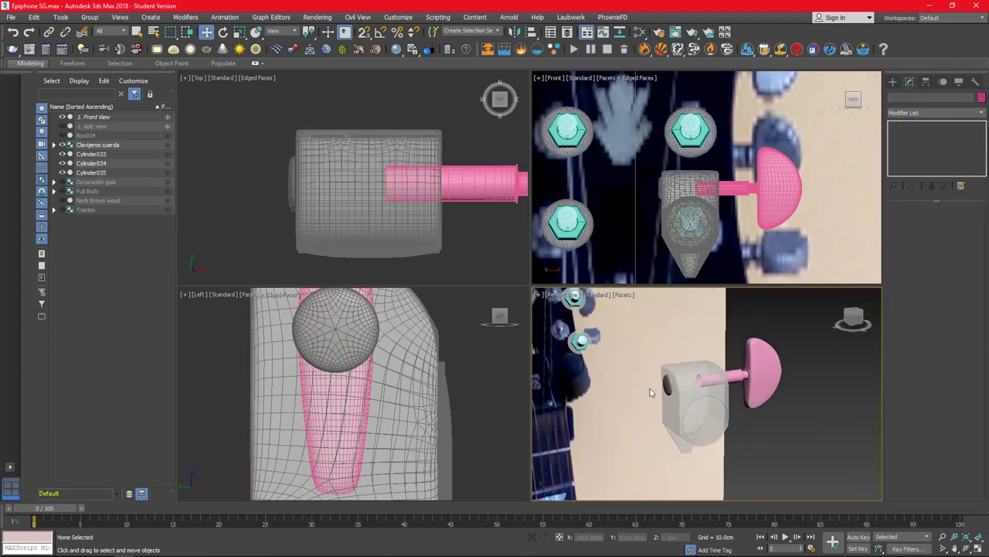
pyautogui.keyDown('alt'); pyautogui.moveTo(625, 439); pyautogui.dragTo(665, 418, button='middle'); pyautogui.keyUp('alt')
pyautogui.click(679, 381)
pyautogui.scroll(3, 679, 381)
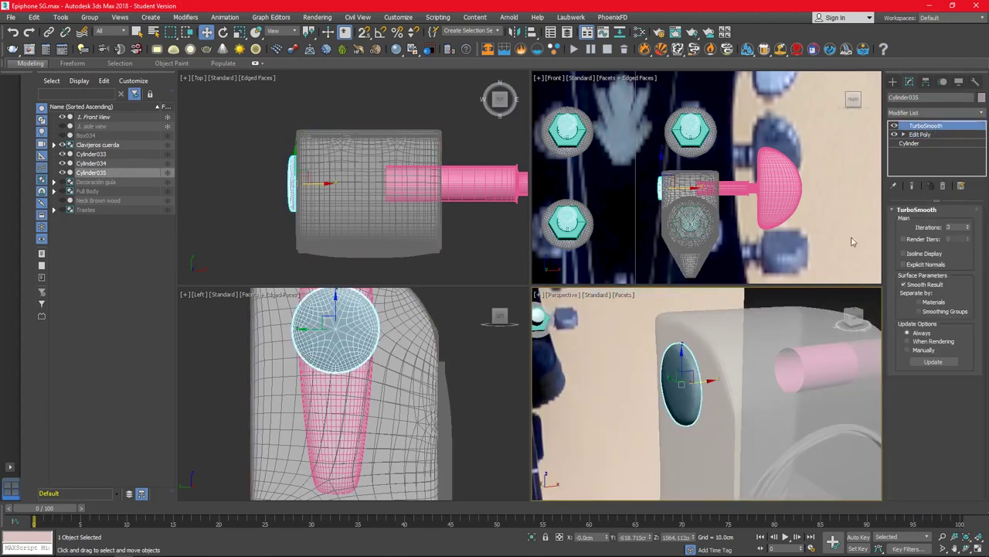
pyautogui.moveTo(361, 321); pyautogui.dragTo(385, 377, button='middle')
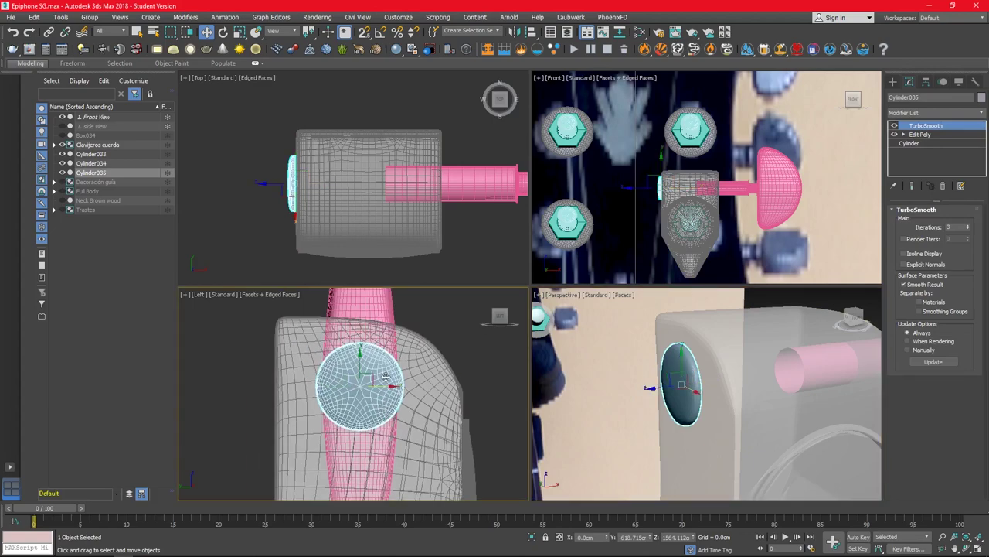
pyautogui.scroll(6, 657, 189)
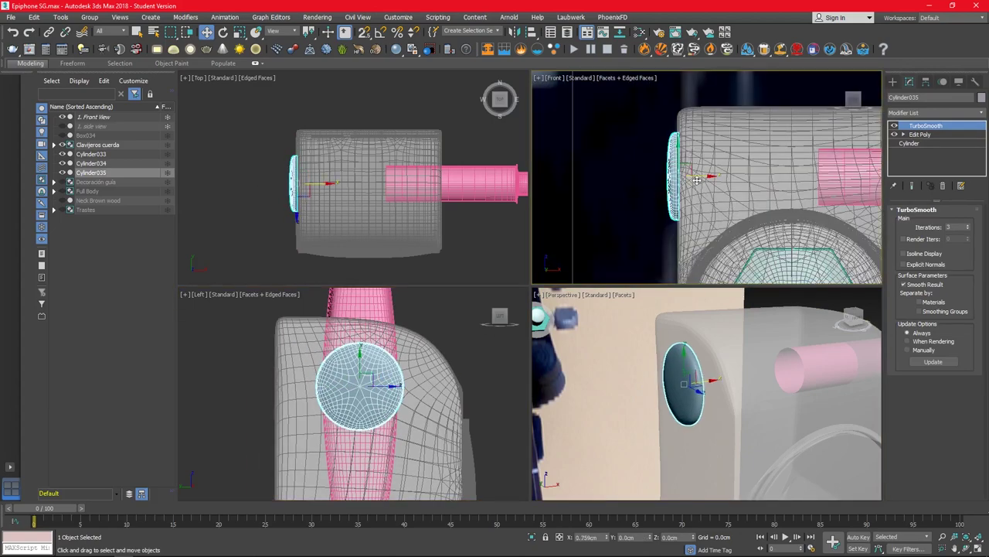
pyautogui.click(705, 332)
# Step: Start a Boolean on the tuner body, then abandon it and return to its modifiers
pyautogui.click(893, 82)
pyautogui.click(936, 111)
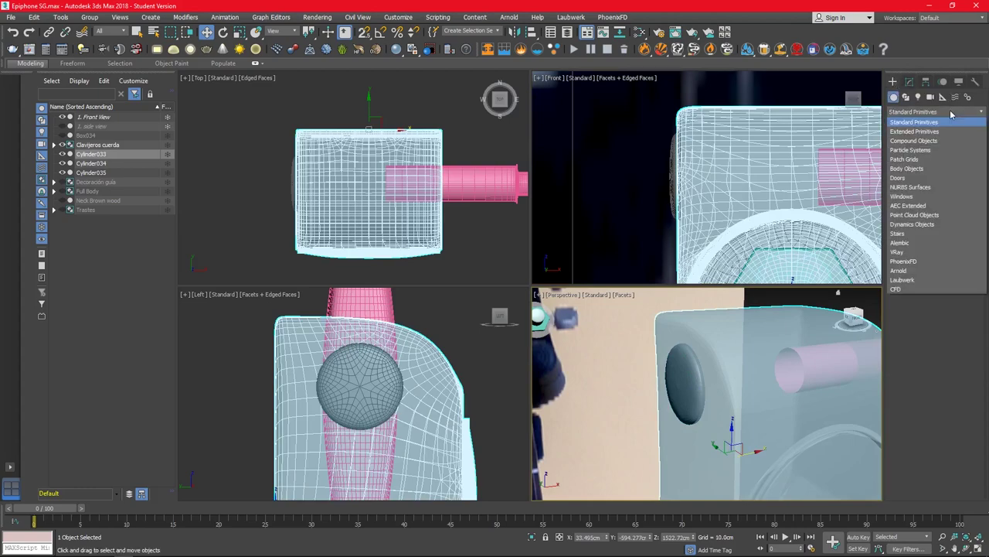
pyautogui.click(928, 123)
pyautogui.click(954, 167)
pyautogui.keyDown('alt'); pyautogui.moveTo(683, 371); pyautogui.dragTo(870, 361, button='middle'); pyautogui.keyUp('alt')
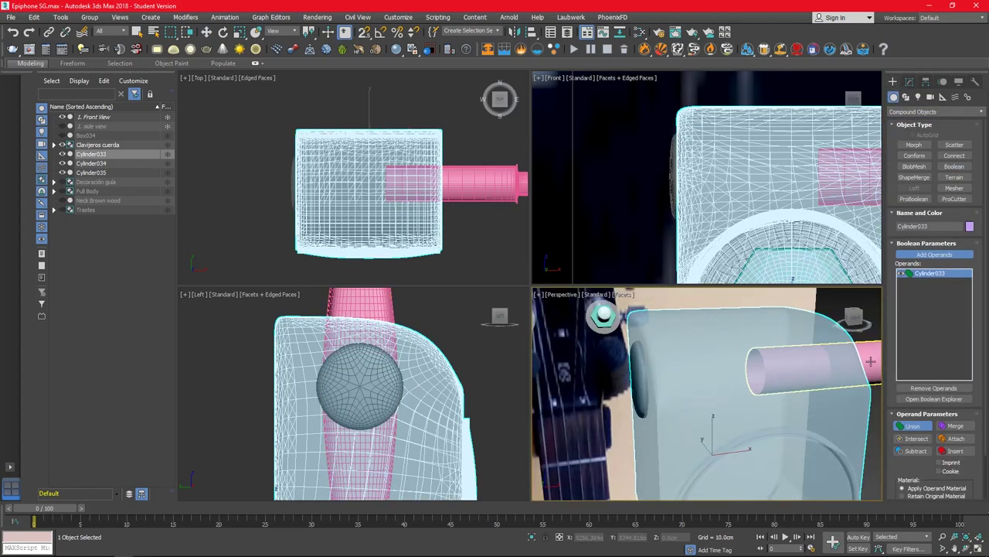
pyautogui.press('w')
pyautogui.click(910, 82)
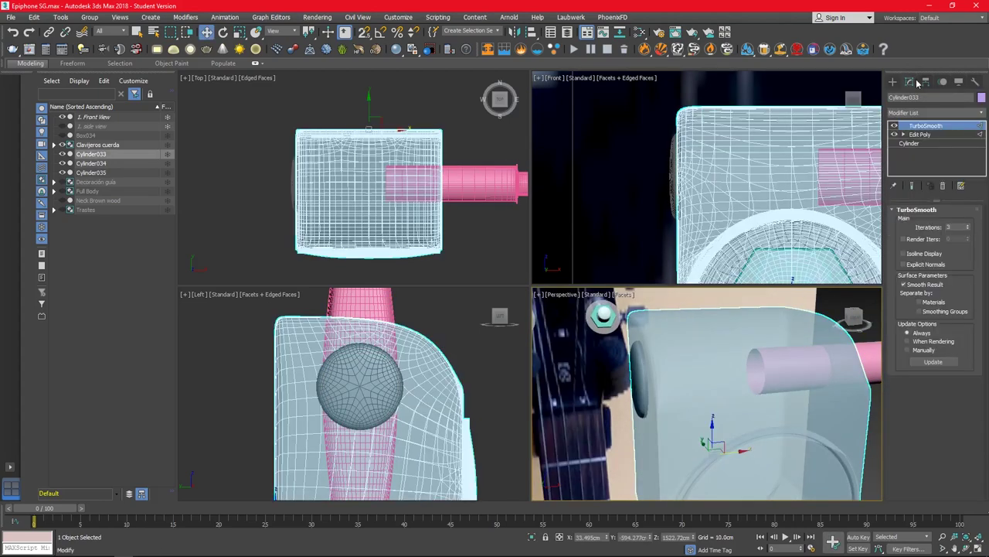
pyautogui.keyDown('alt'); pyautogui.moveTo(745, 412); pyautogui.dragTo(803, 386, button='middle'); pyautogui.keyUp('alt')
# Step: Tilt the peg shaft Cylinder034 about 20° to match the reference
pyautogui.click(711, 332)
pyautogui.press('e')
pyautogui.moveTo(807, 363)
pyautogui.mouseDown()
pyautogui.moveTo(832, 348)
pyautogui.moveTo(817, 392)
pyautogui.mouseUp()
pyautogui.scroll(-5, 828, 187)
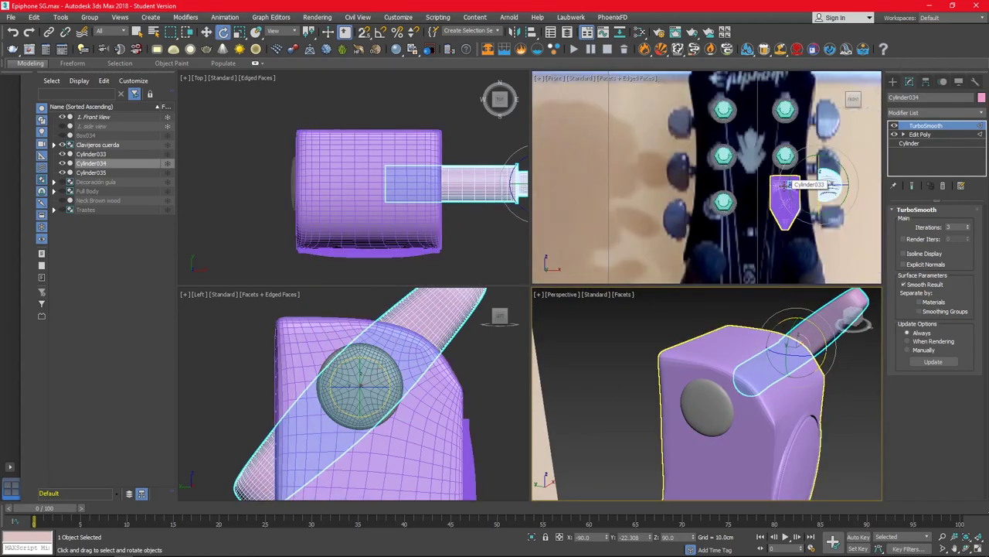
# Step: Move the body, peg and cap higher, then clone them twice down the headstock
pyautogui.moveTo(853, 253); pyautogui.dragTo(796, 212)
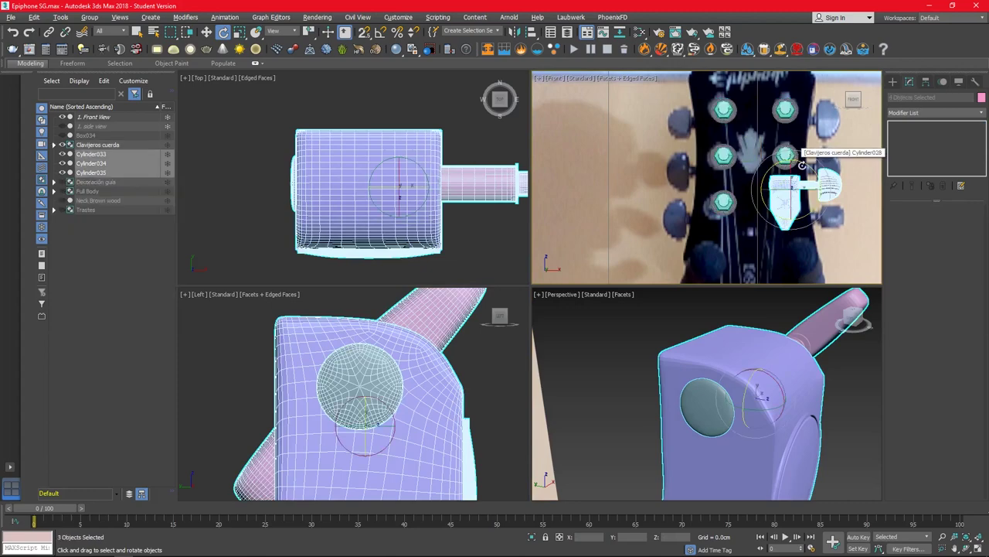
pyautogui.scroll(8, 806, 191)
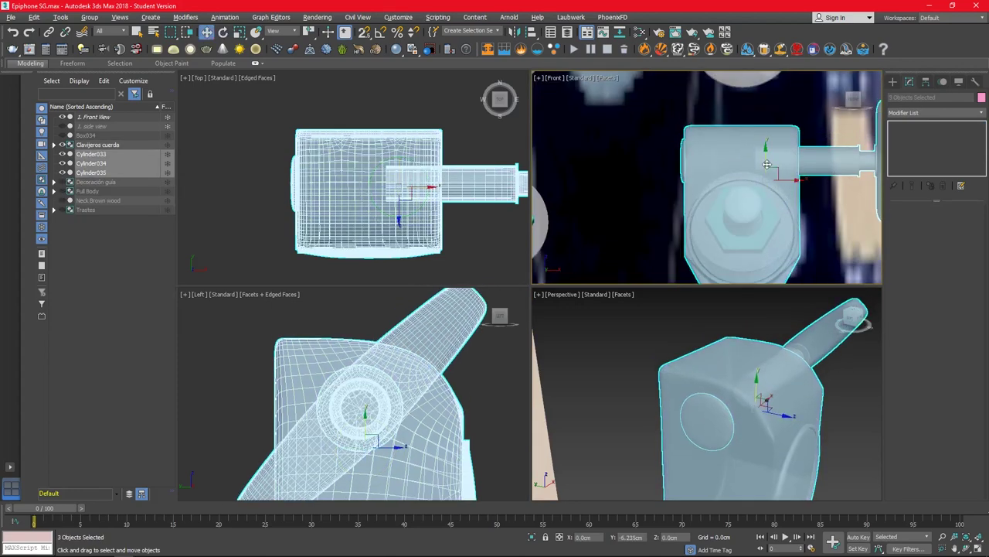
pyautogui.scroll(-4, 767, 155)
pyautogui.click(771, 50)
pyautogui.keyDown('shift'); pyautogui.moveTo(753, 139); pyautogui.dragTo(753, 231); pyautogui.keyUp('shift')
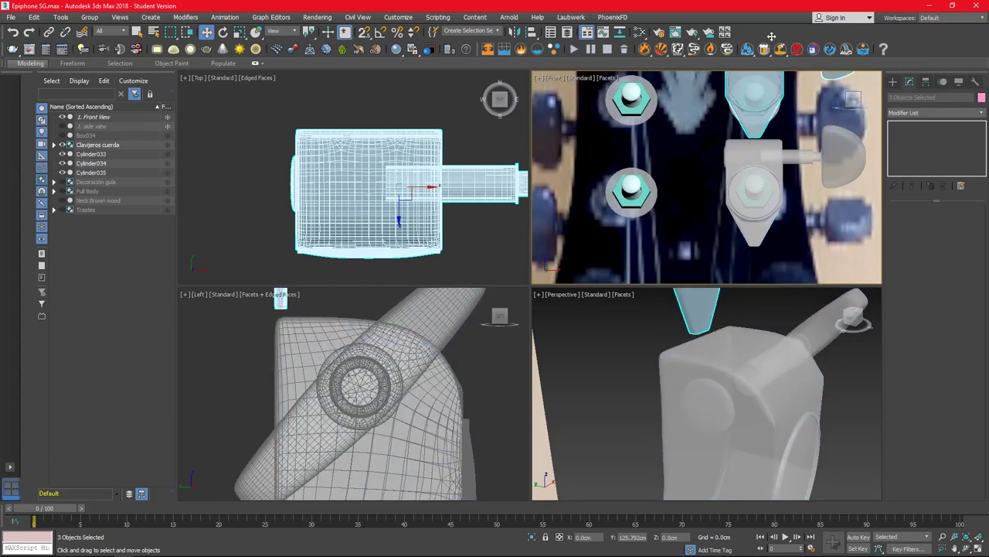
pyautogui.click(490, 325)
pyautogui.scroll(-2, 715, 246)
# Step: Copy the three tuners to the headstock's other side, then delete those copies
pyautogui.scroll(-2, 715, 245)
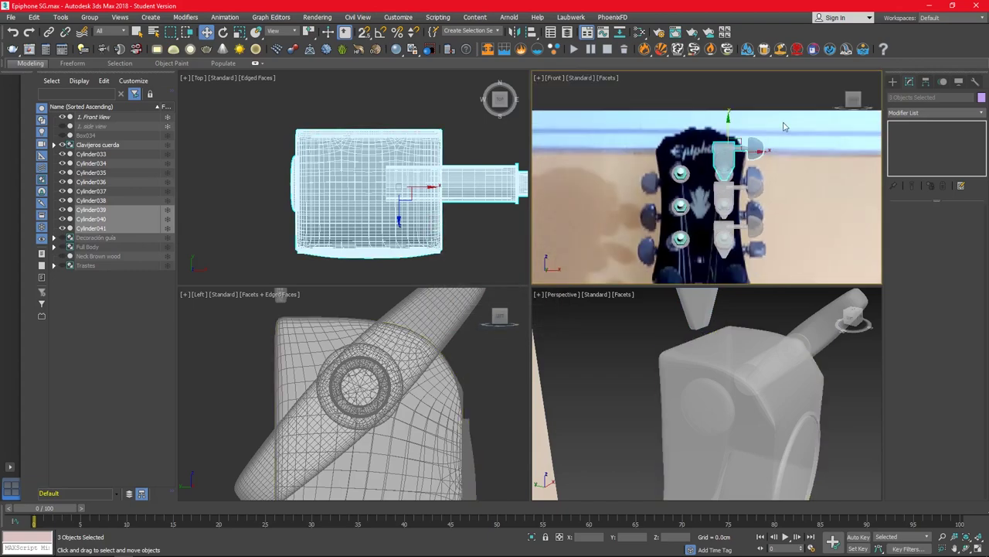
pyautogui.moveTo(784, 126); pyautogui.dragTo(680, 241)
pyautogui.keyDown('shift'); pyautogui.moveTo(733, 198); pyautogui.dragTo(686, 198); pyautogui.keyUp('shift')
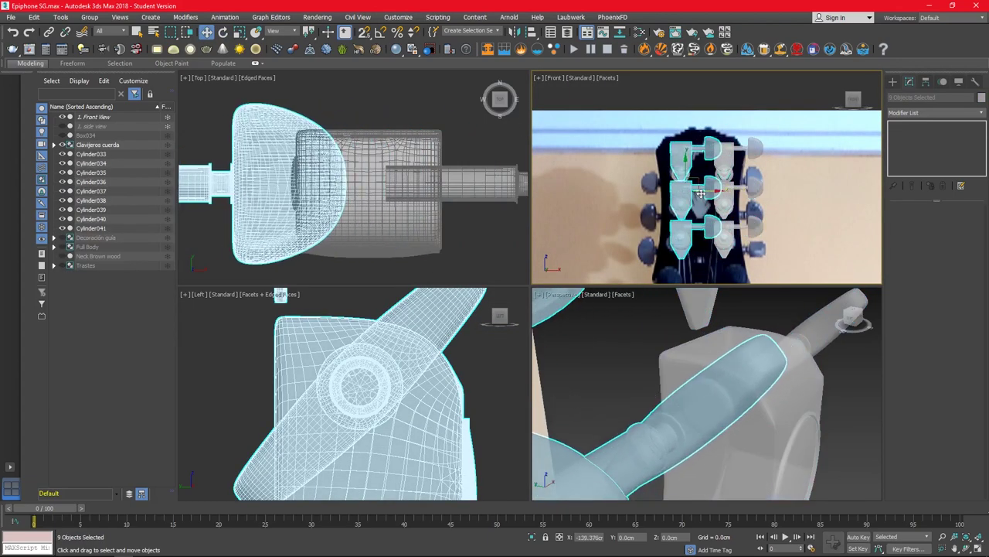
pyautogui.click(502, 324)
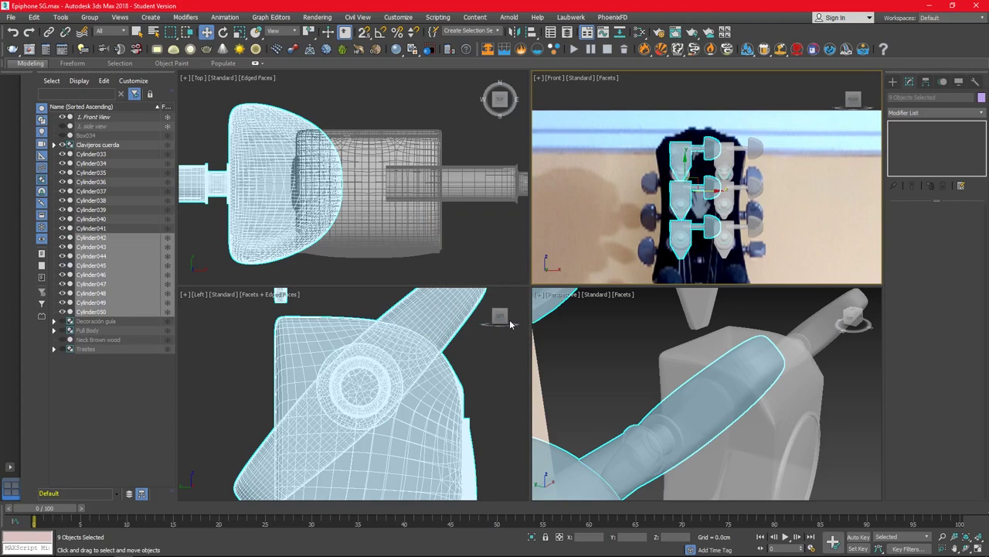
pyautogui.scroll(5, 649, 198)
pyautogui.press('Delete')
pyautogui.scroll(-3, 742, 200)
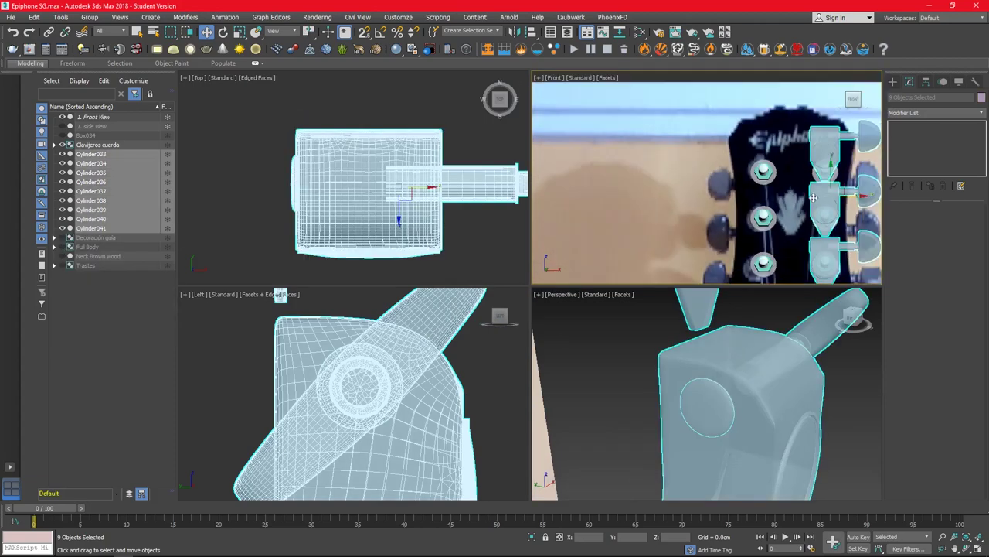
pyautogui.scroll(-5, 441, 359)
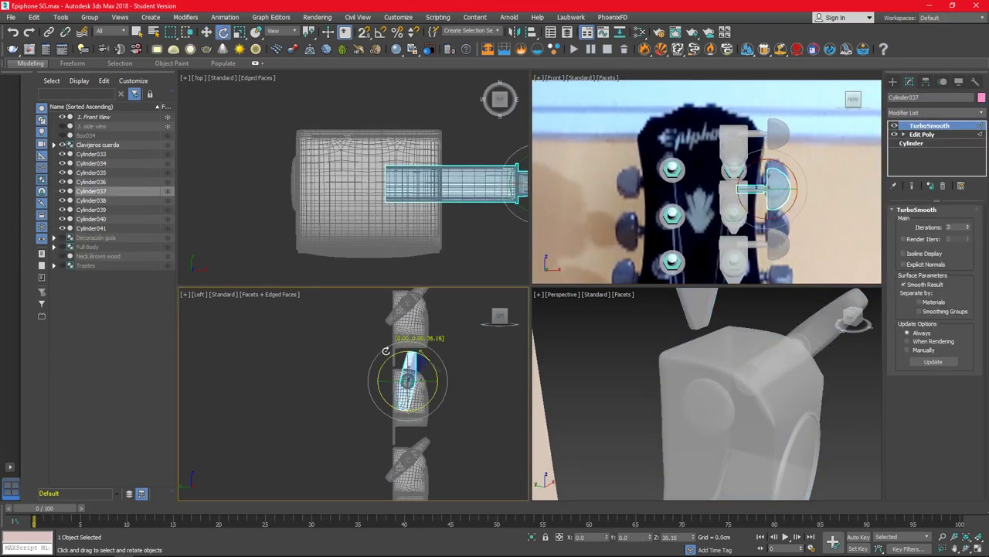
# Step: Select all nine tuner cylinders, Cylinder033–041, and add a Symmetry modifier
pyautogui.moveTo(460, 322); pyautogui.dragTo(450, 392, button='middle')
pyautogui.click(400, 365)
pyautogui.scroll(-4, 791, 218)
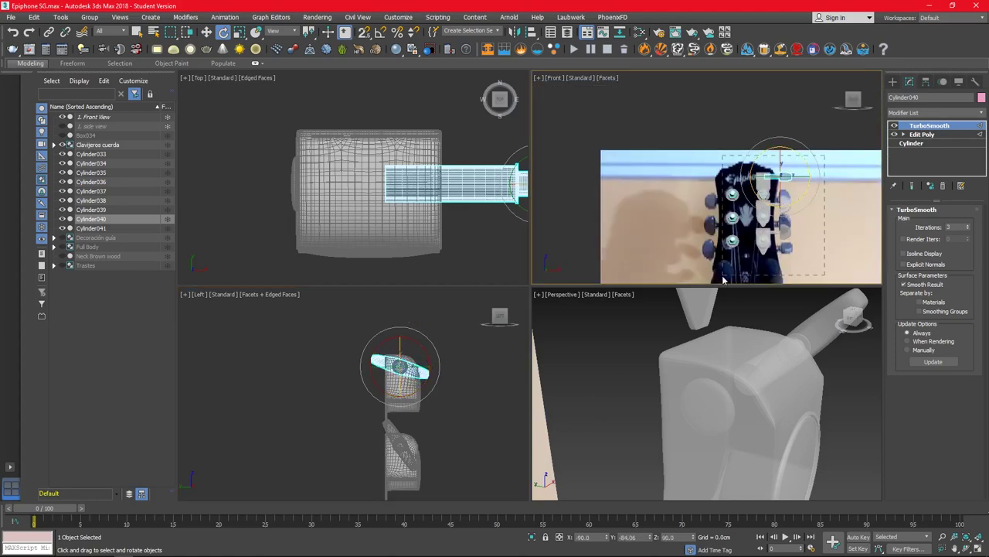
pyautogui.moveTo(808, 164); pyautogui.dragTo(699, 262)
pyautogui.click(917, 115)
# Step: Move the tuners' Symmetry mirror plane along X to the headstock centre
pyautogui.click(899, 149)
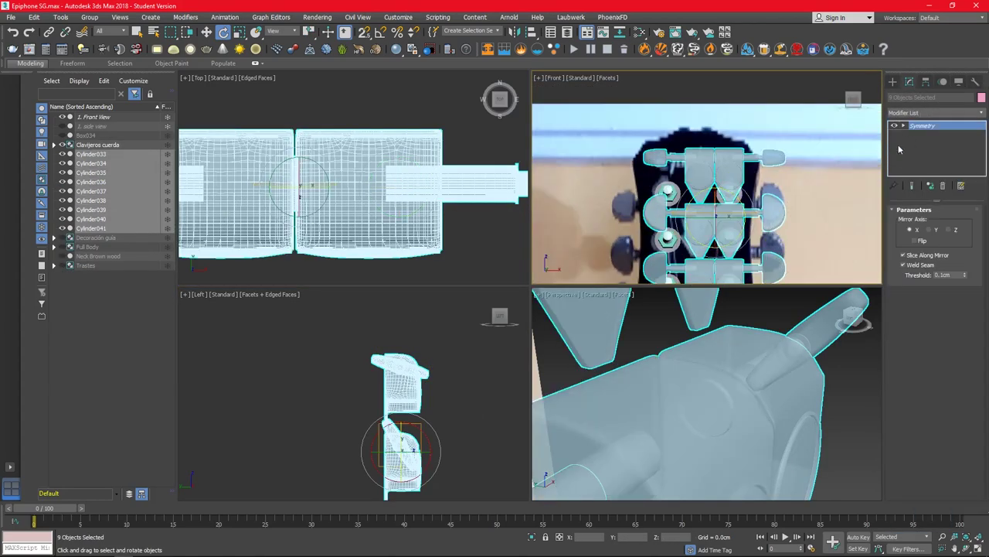
pyautogui.click(921, 135)
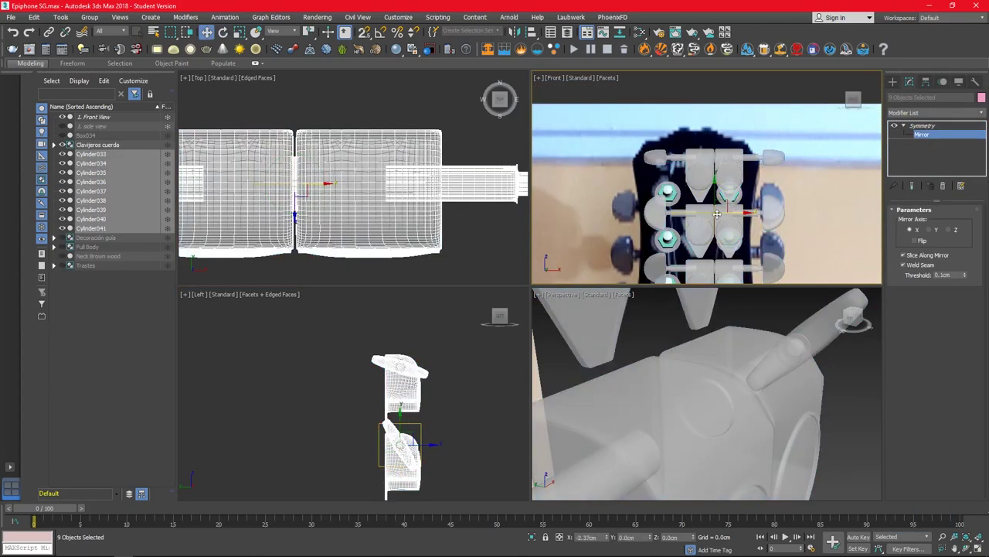
pyautogui.press('w')
pyautogui.moveTo(698, 213); pyautogui.dragTo(718, 215)
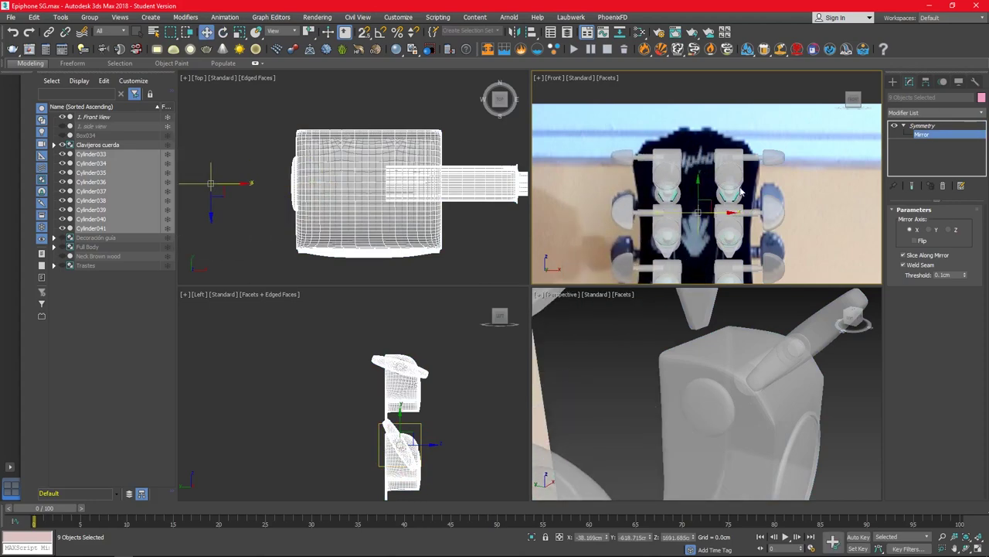
pyautogui.click(928, 136)
# Step: Tilt the tuners 15° with angle snap to match the headstock angle in Left view
pyautogui.press('z')
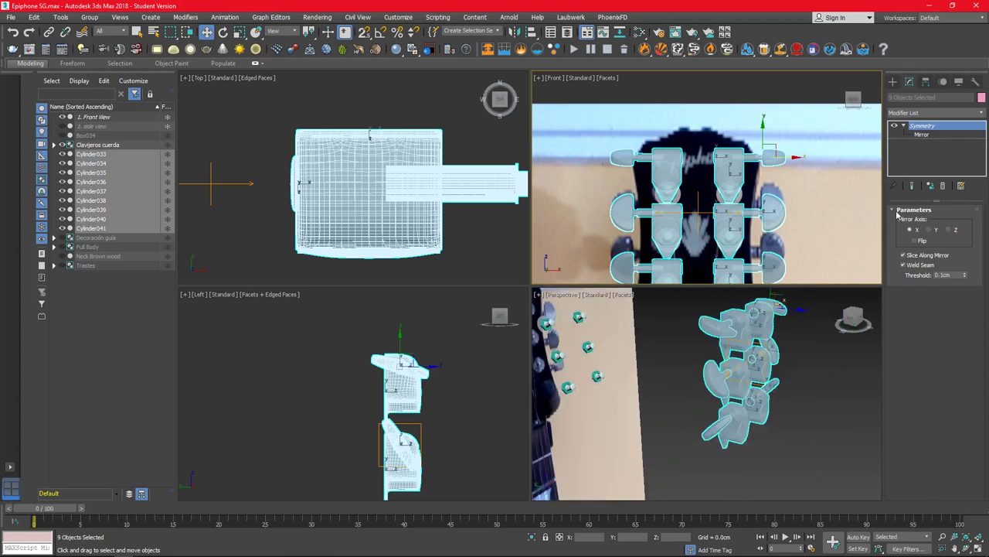
pyautogui.press('e')
pyautogui.press('a')
pyautogui.moveTo(723, 332); pyautogui.dragTo(682, 356)
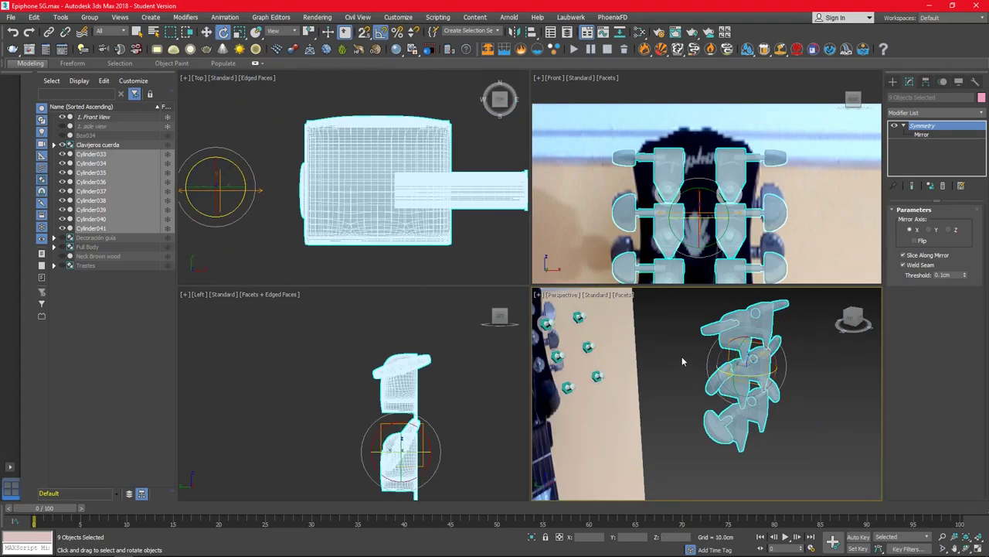
pyautogui.rightClick(629, 376)
pyautogui.click(639, 386)
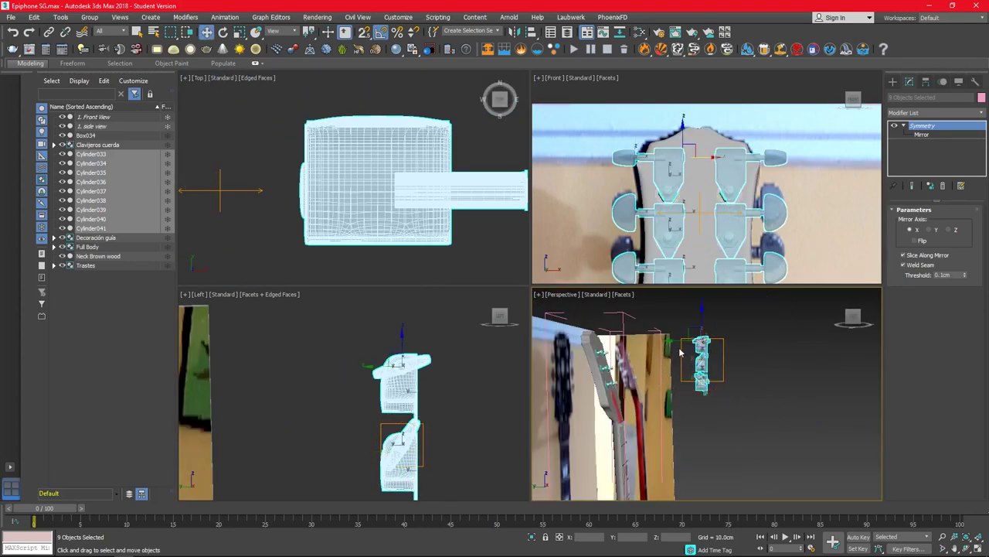
pyautogui.scroll(3, 480, 371)
pyautogui.scroll(2, 479, 371)
pyautogui.hotkey('alt', 'w')
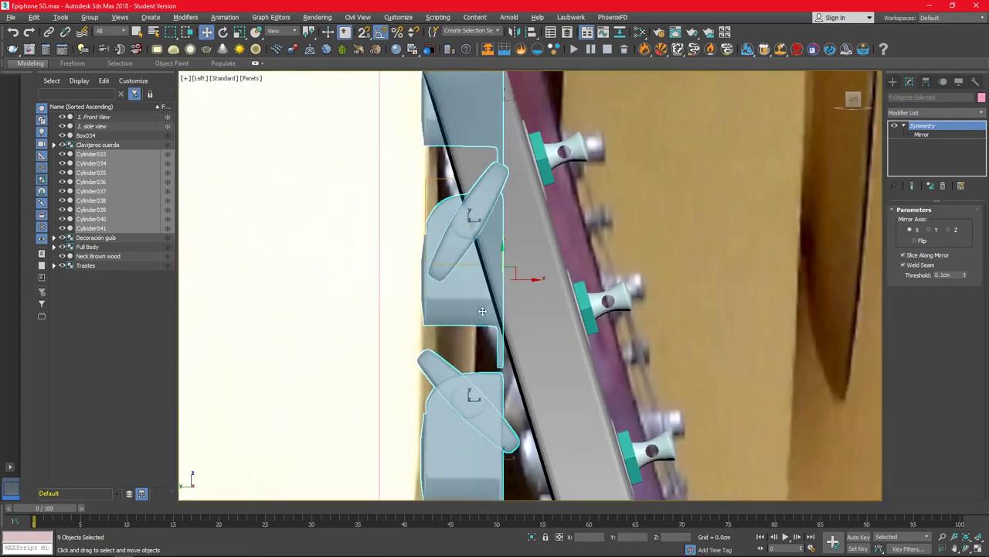
pyautogui.scroll(2, 506, 280)
pyautogui.moveTo(469, 218); pyautogui.dragTo(463, 225)
# Step: Slide the tuners along the headstock, then lower them onto it in Front view
pyautogui.press('w')
pyautogui.moveTo(495, 266); pyautogui.dragTo(506, 266)
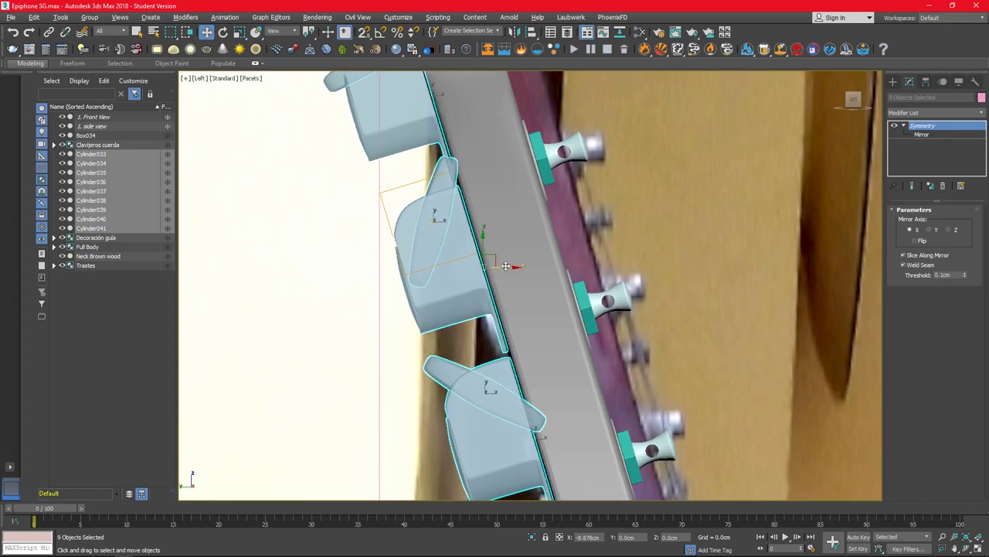
pyautogui.hotkey('alt', 'w')
pyautogui.scroll(2, 665, 170)
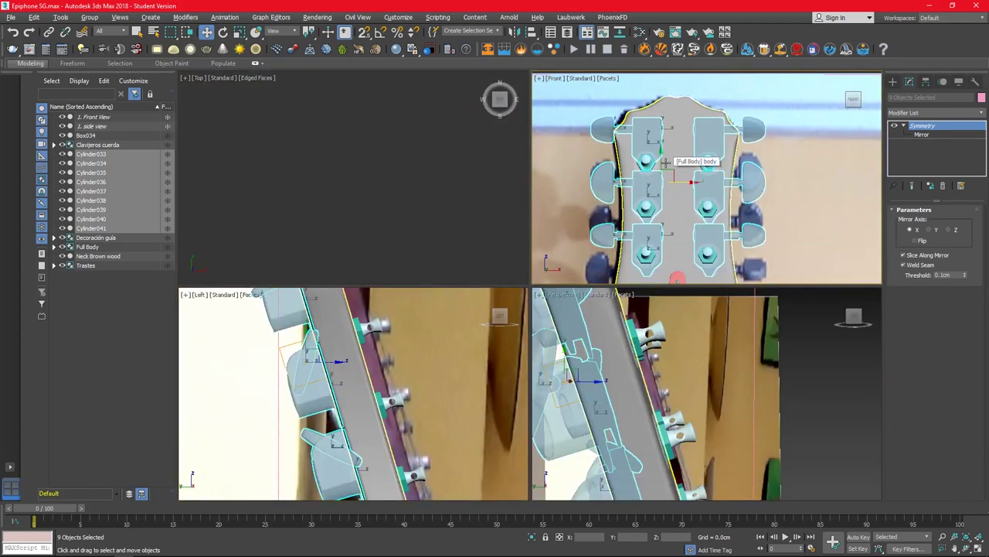
pyautogui.hotkey('alt', 'w')
pyautogui.moveTo(517, 196); pyautogui.dragTo(517, 222)
pyautogui.moveTo(552, 370); pyautogui.dragTo(555, 368)
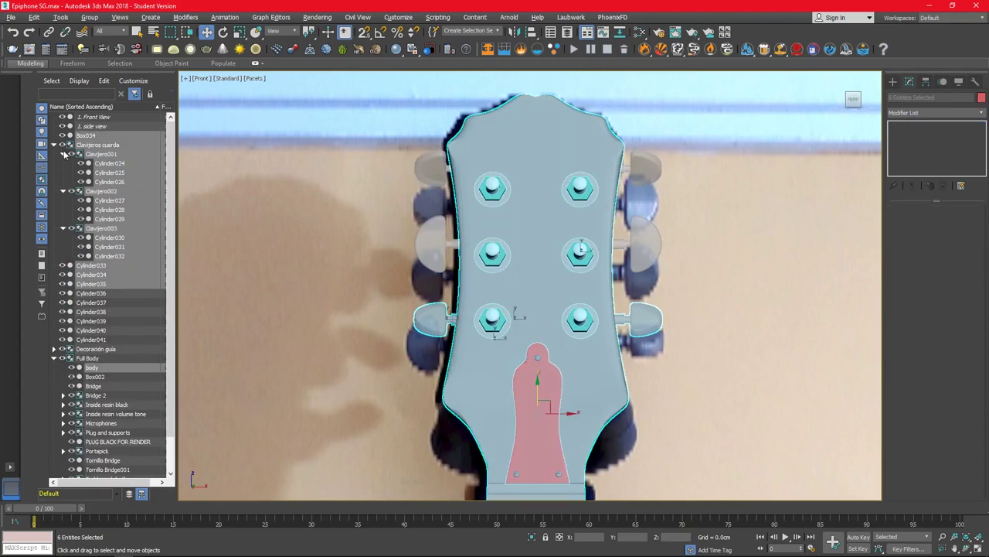
# Step: Select the tuner pieces without Box034 and nudge them slightly down the headstock
pyautogui.click(106, 153)
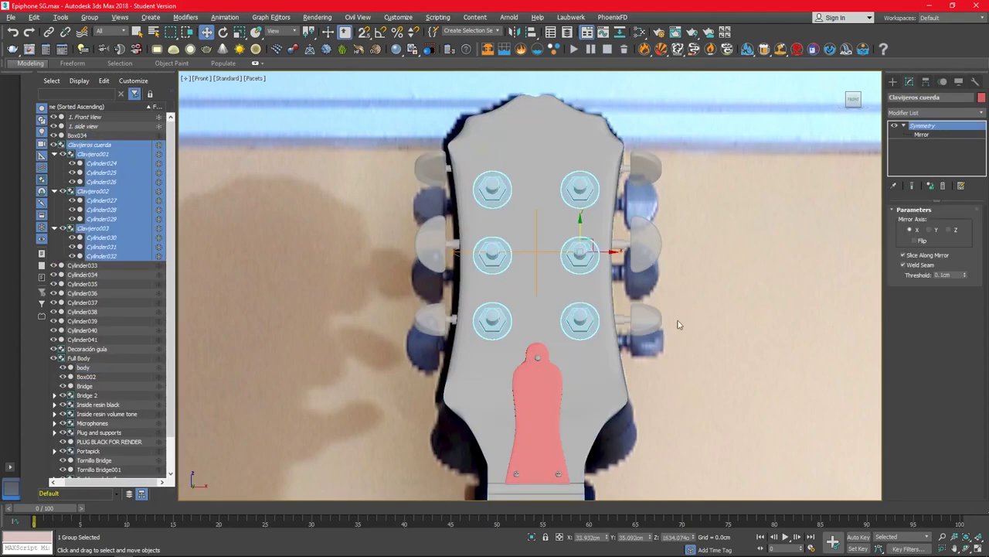
pyautogui.click(514, 282)
pyautogui.click(580, 278)
pyautogui.moveTo(714, 131)
pyautogui.mouseDown()
pyautogui.moveTo(581, 362)
pyautogui.moveTo(508, 364)
pyautogui.mouseUp()
pyautogui.press('r')
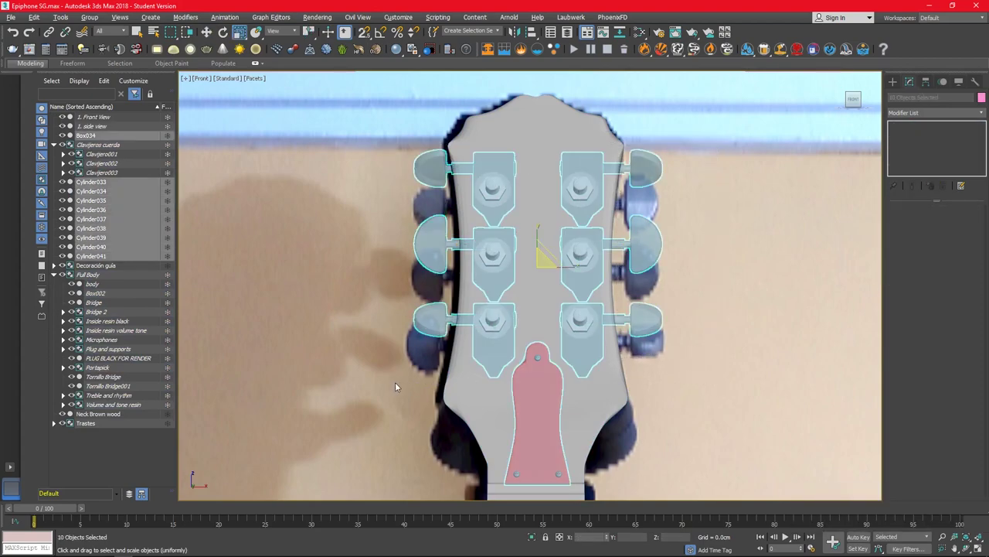
pyautogui.keyDown('alt'); pyautogui.click(538, 402); pyautogui.keyUp('alt')
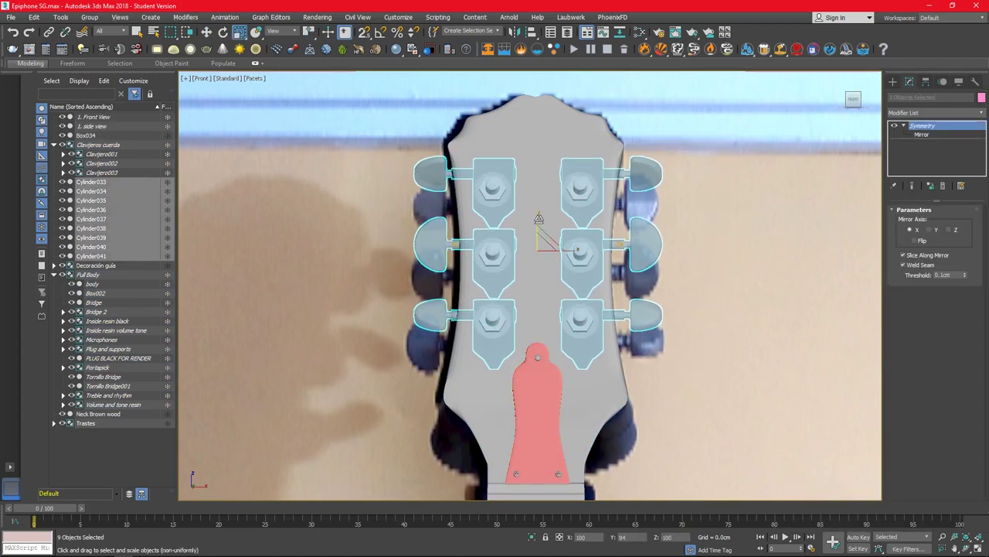
pyautogui.press('1')
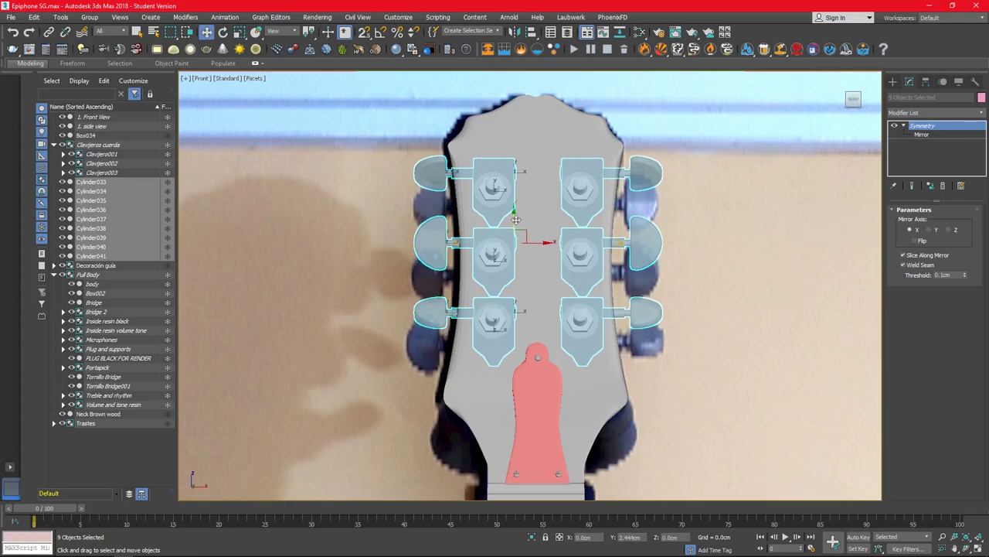
pyautogui.moveTo(518, 224); pyautogui.dragTo(515, 221)
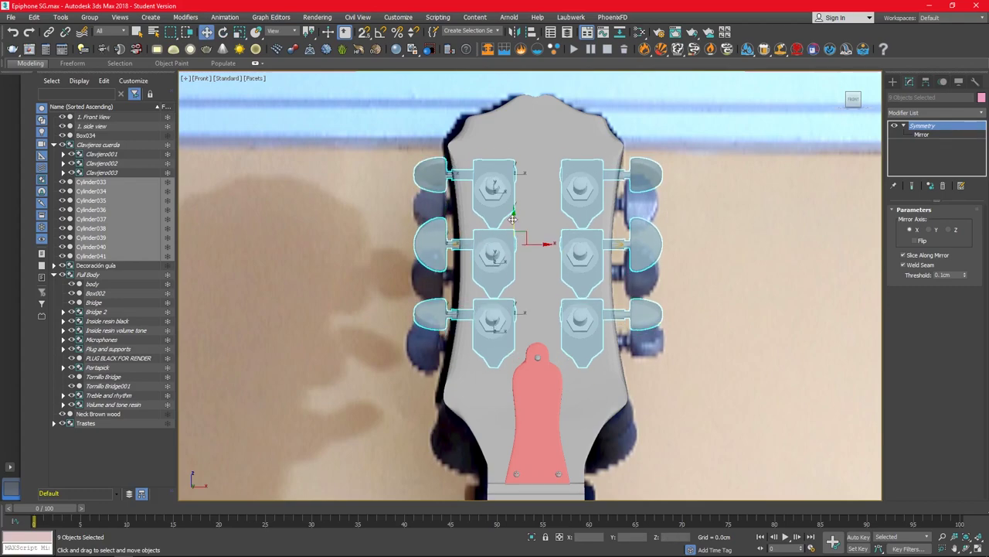
# Step: Reselect the nine tuner pieces in the Left view
pyautogui.click(666, 367)
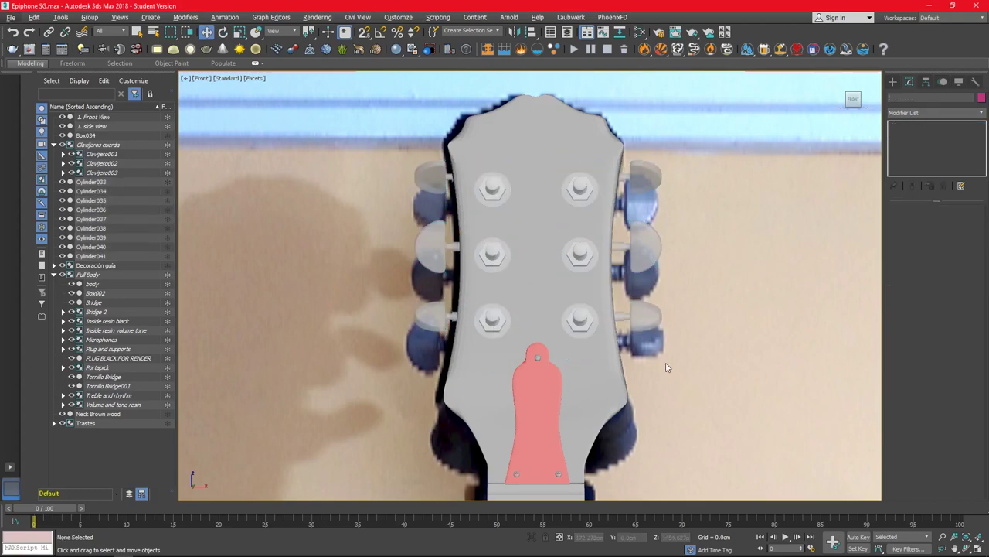
pyautogui.press('l')
pyautogui.moveTo(318, 141); pyautogui.dragTo(391, 283)
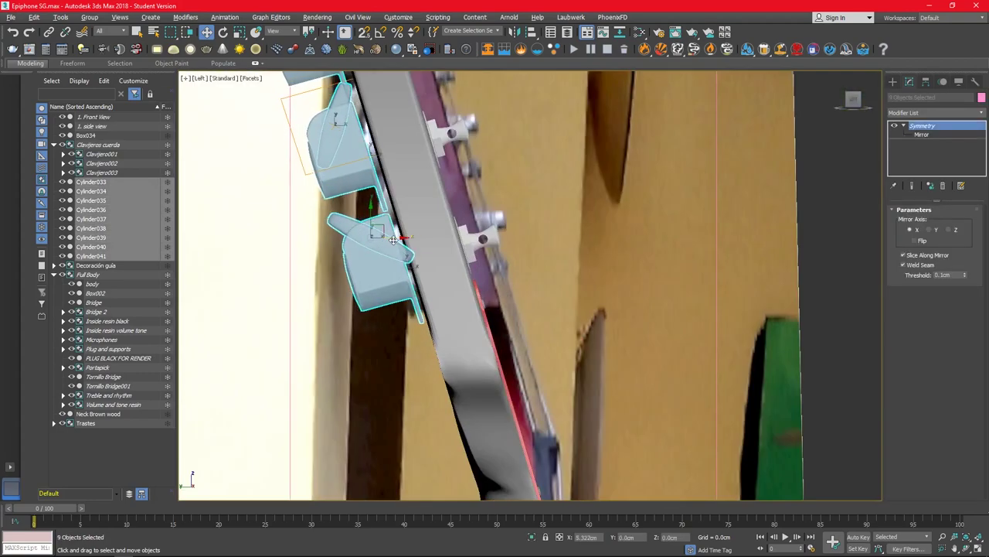
# Step: Rotate the selected tuners about −1.48° on Z in the maximized Left view
pyautogui.scroll(2, 401, 240)
pyautogui.scroll(-5, 294, 140)
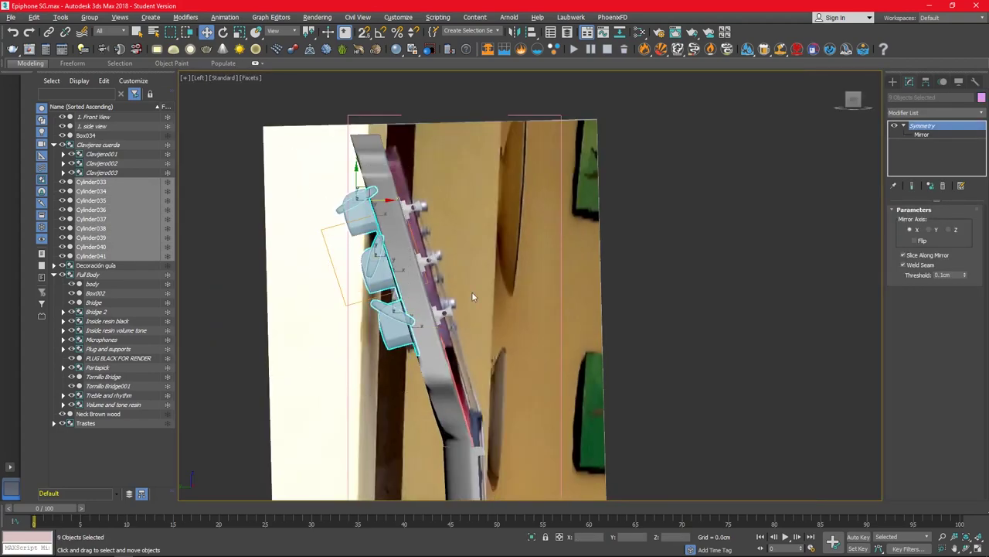
pyautogui.scroll(3, 396, 316)
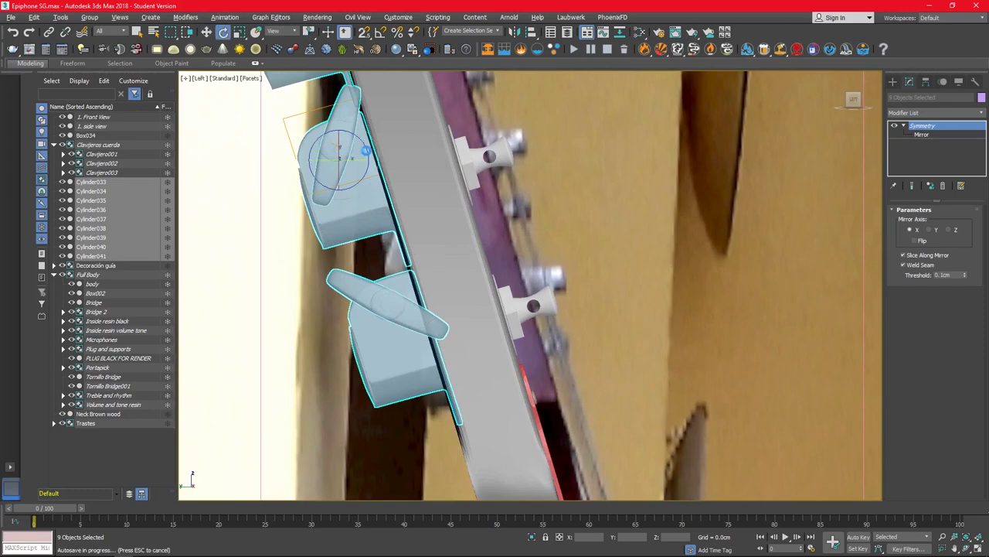
pyautogui.moveTo(364, 151); pyautogui.dragTo(367, 151)
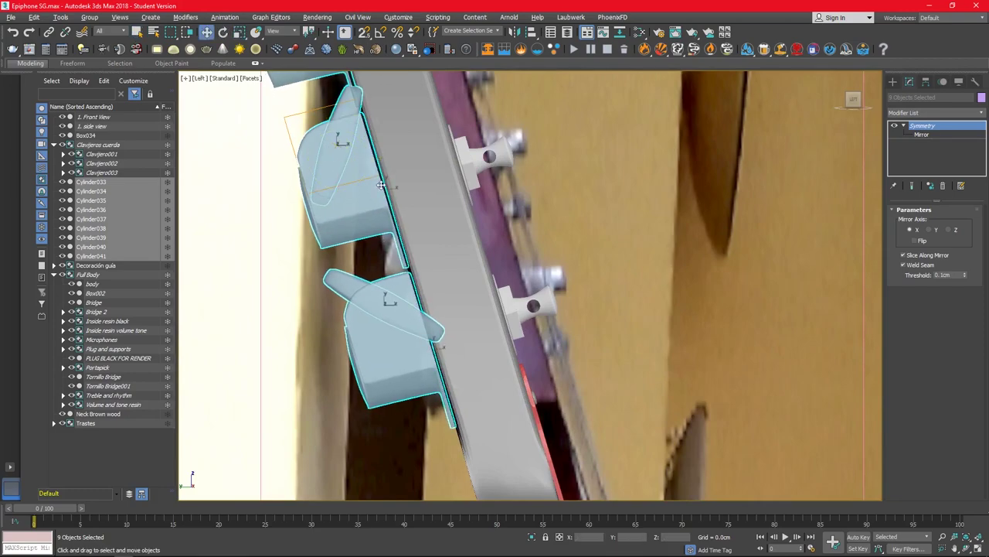
pyautogui.scroll(-3, 430, 243)
pyautogui.scroll(5, 420, 309)
pyautogui.scroll(-4, 408, 342)
# Step: Orbit the Perspective view to check the fit and select tuner parts Cylinder033 and Cylinder035
pyautogui.hotkey('alt', 'w')
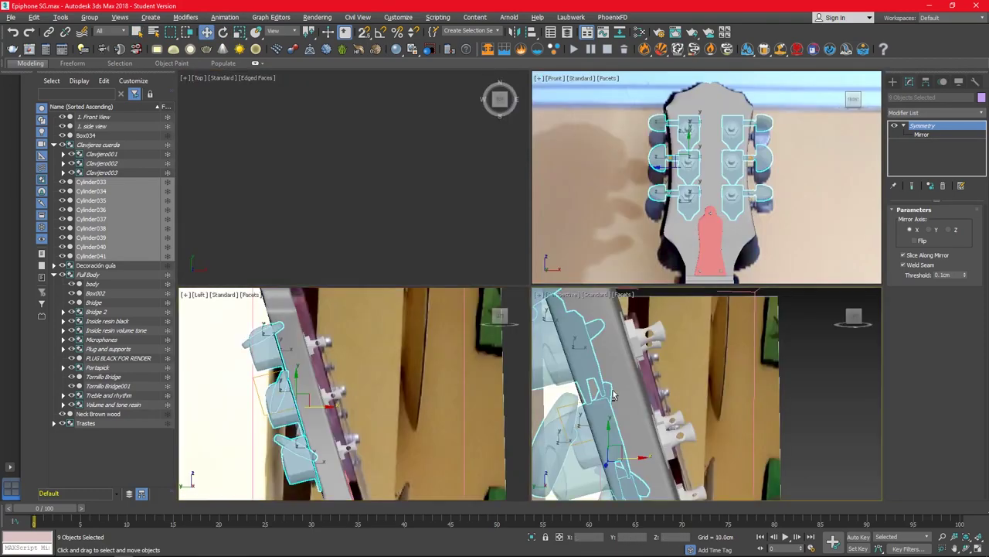
pyautogui.hotkey('alt', 'w')
pyautogui.moveTo(614, 396)
pyautogui.keyDown('alt'); pyautogui.mouseDown(button='middle')
pyautogui.moveTo(511, 393)
pyautogui.moveTo(419, 331)
pyautogui.mouseUp(button='middle'); pyautogui.keyUp('alt')
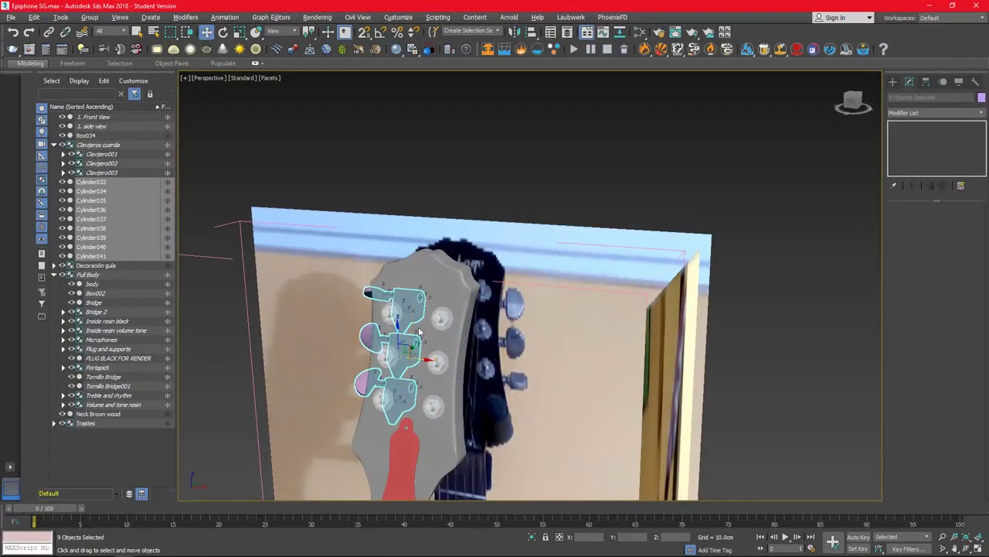
pyautogui.click(405, 309)
pyautogui.hotkey('ctrl', 'z')
pyautogui.hotkey('ctrl', 'd')
pyautogui.moveTo(360, 358)
pyautogui.keyDown('alt'); pyautogui.mouseDown(button='middle')
pyautogui.moveTo(375, 384)
pyautogui.moveTo(80, 116)
pyautogui.moveTo(589, 348)
pyautogui.moveTo(524, 305)
pyautogui.mouseUp(button='middle'); pyautogui.keyUp('alt')
pyautogui.click(600, 232)
pyautogui.moveTo(599, 232)
pyautogui.keyDown('alt'); pyautogui.mouseDown(button='middle')
pyautogui.moveTo(616, 265)
pyautogui.moveTo(627, 151)
pyautogui.mouseUp(button='middle'); pyautogui.keyUp('alt')
pyautogui.moveTo(628, 151); pyautogui.dragTo(549, 306)
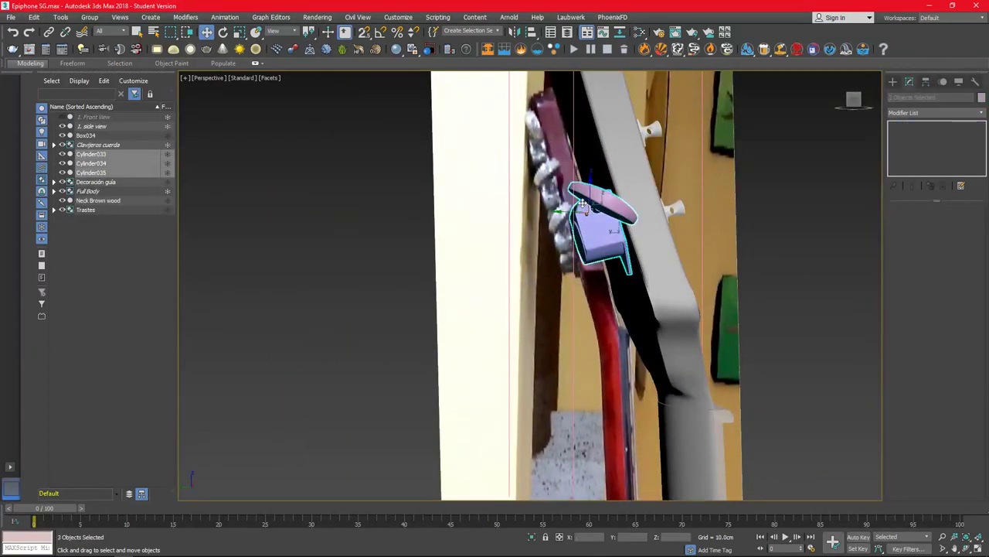
# Step: Try instance clones of the tuner in Front view, undoing the unwanted copies
pyautogui.press('l')
pyautogui.moveTo(424, 378); pyautogui.dragTo(417, 349, button='middle')
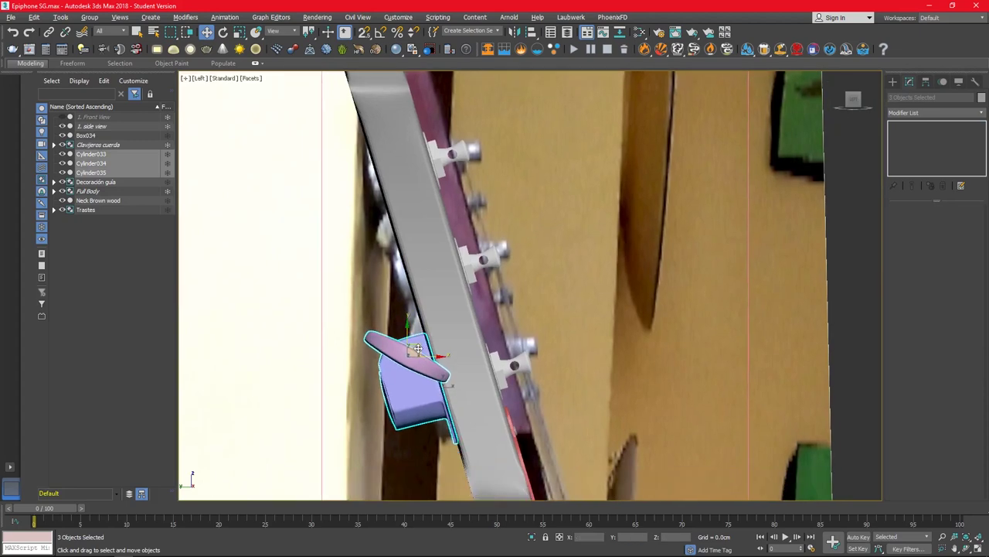
pyautogui.hotkey('alt', 'w')
pyautogui.middleClick(662, 188)
pyautogui.hotkey('alt', 'w')
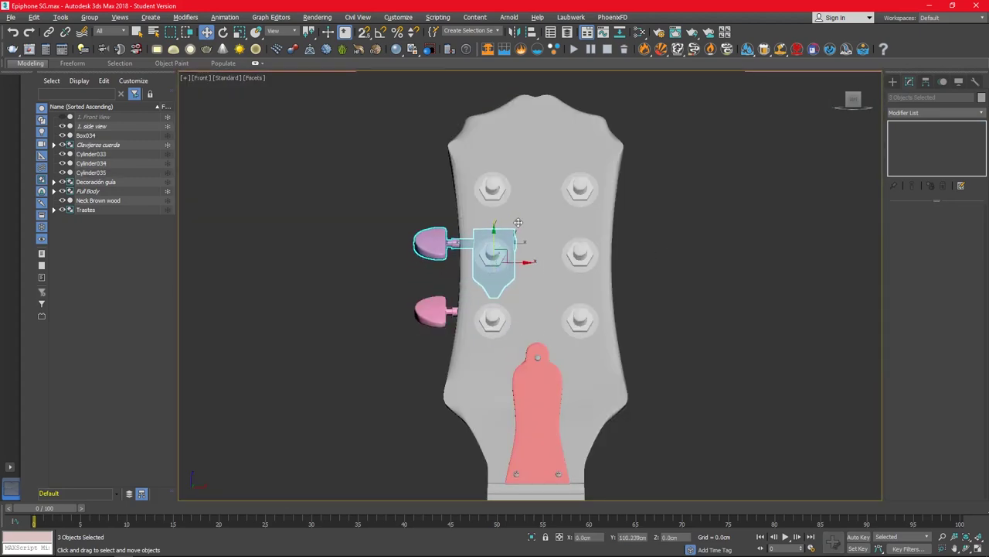
pyautogui.keyDown('shift'); pyautogui.moveTo(518, 223); pyautogui.dragTo(497, 260); pyautogui.keyUp('shift')
pyautogui.click(495, 327)
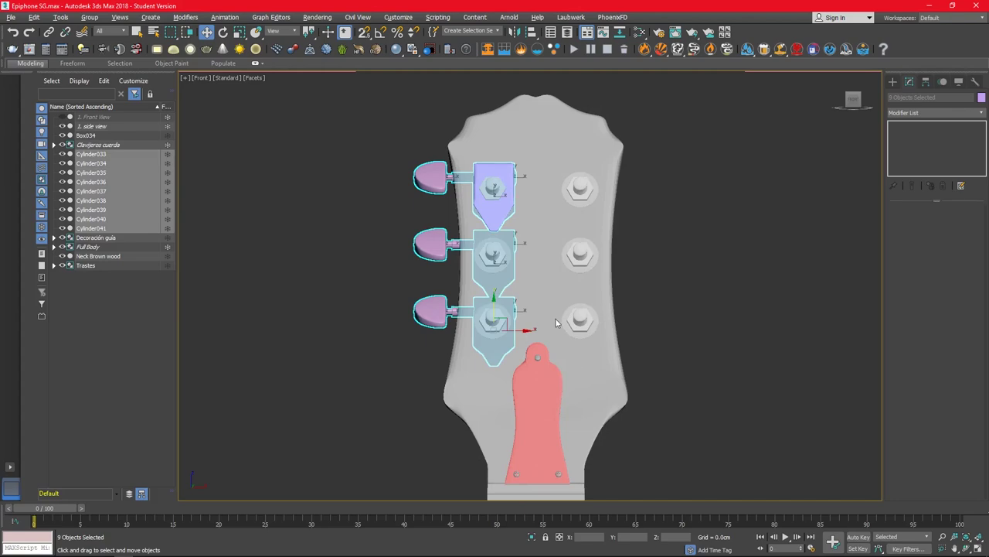
pyautogui.hotkey('ctrl', 'z')
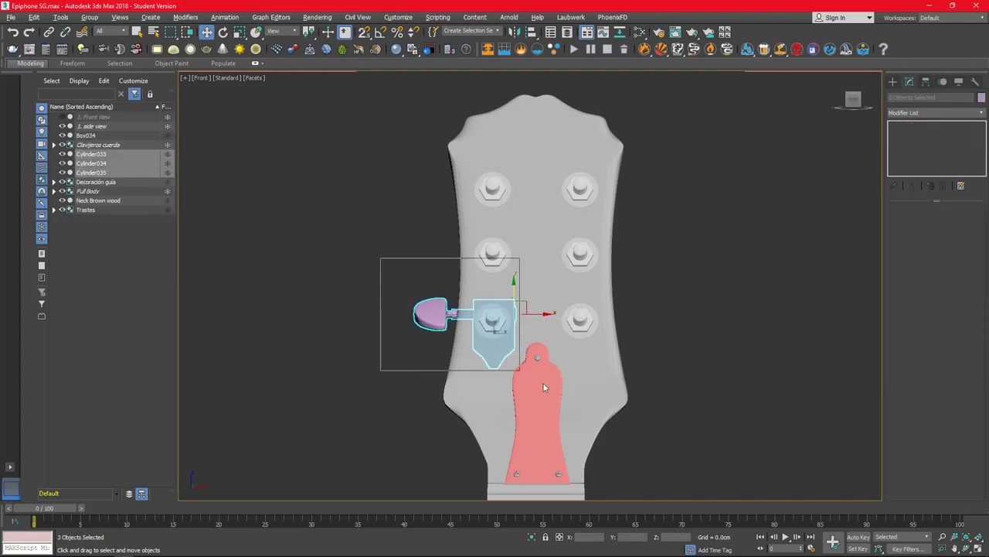
pyautogui.keyDown('shift'); pyautogui.moveTo(520, 330); pyautogui.dragTo(520, 239); pyautogui.keyUp('shift')
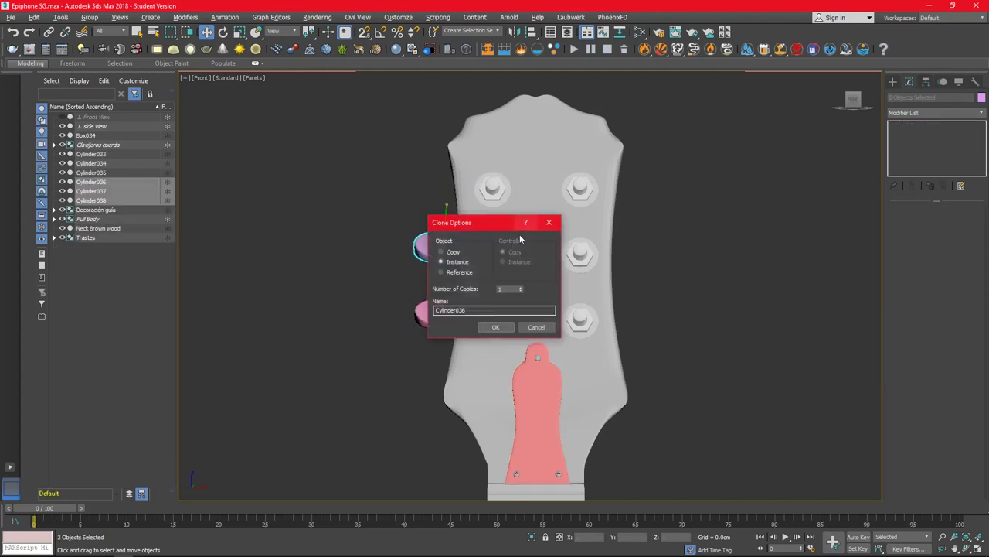
pyautogui.click(496, 327)
# Step: Scale the tuner parts narrower along X
pyautogui.press('r')
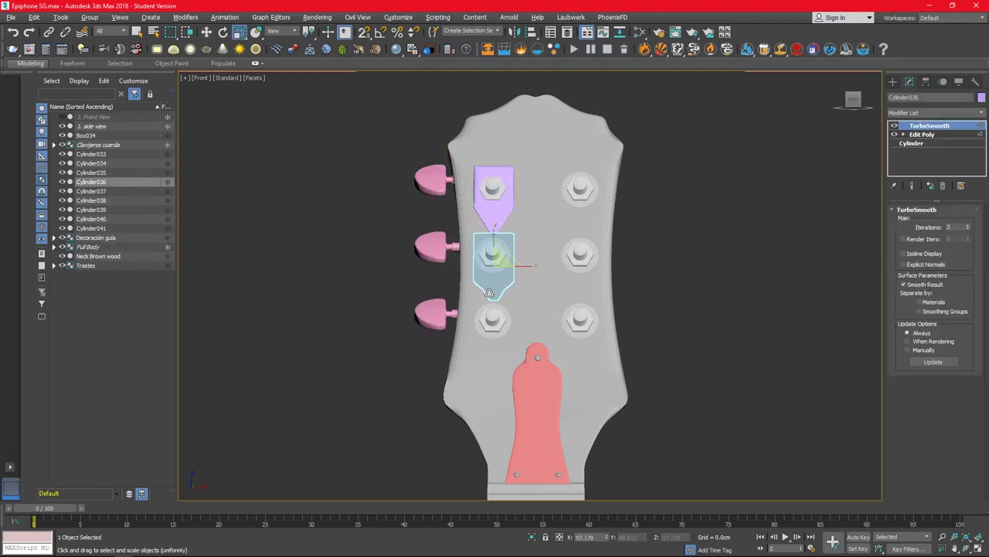
pyautogui.hotkey('ctrl', 'z')
pyautogui.scroll(5, 494, 333)
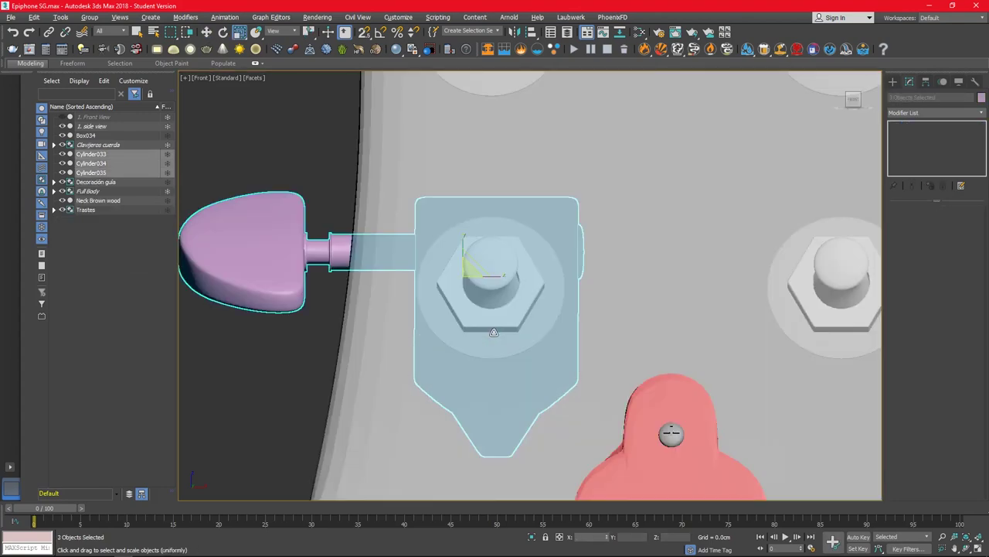
pyautogui.moveTo(527, 313); pyautogui.dragTo(511, 314)
pyautogui.press('w')
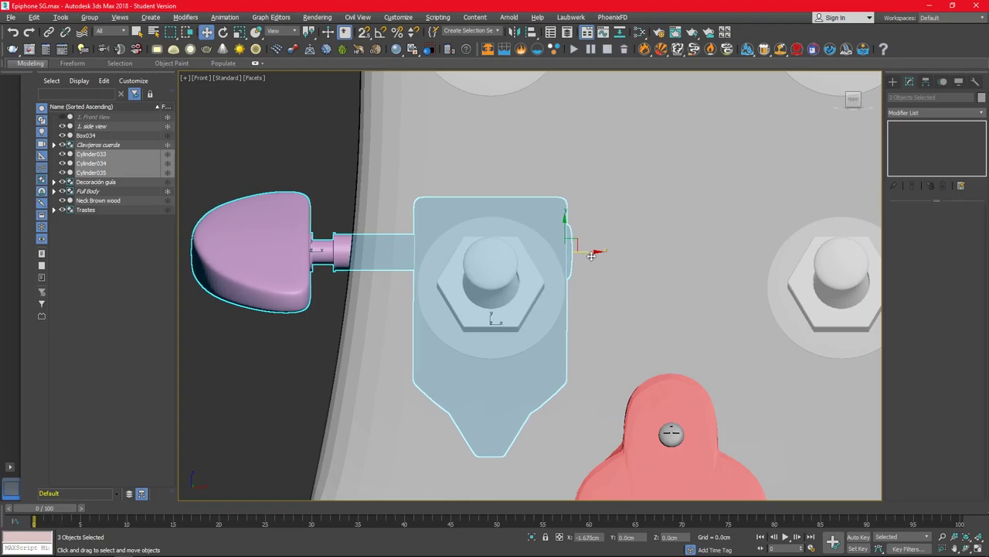
# Step: Shift-copy the narrowed tuner upward along the headstock and inspect it in Perspective
pyautogui.scroll(-3, 568, 234)
pyautogui.hotkey('alt', 'w')
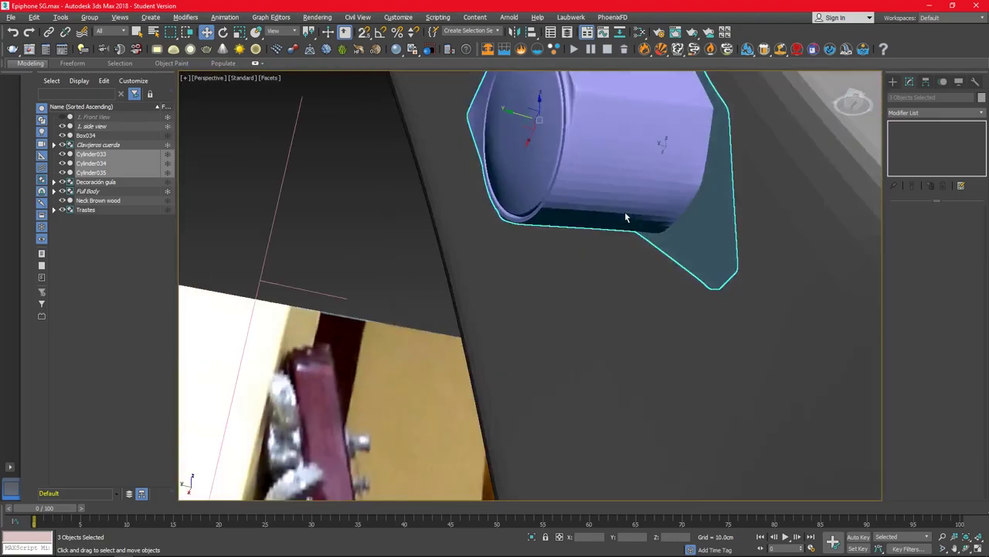
pyautogui.hotkey('alt', 'w')
pyautogui.hotkey('alt', 'w')
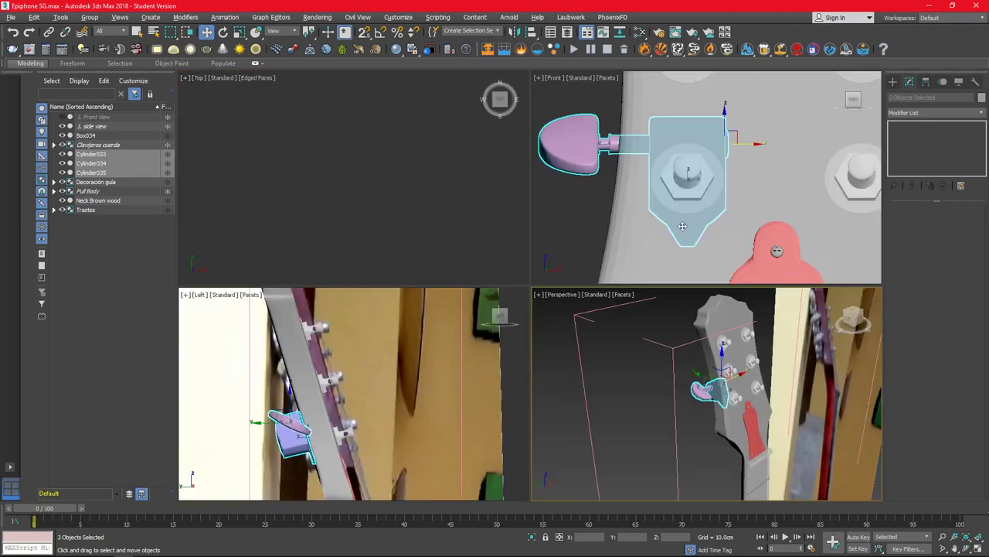
pyautogui.moveTo(683, 225); pyautogui.dragTo(658, 272, button='middle')
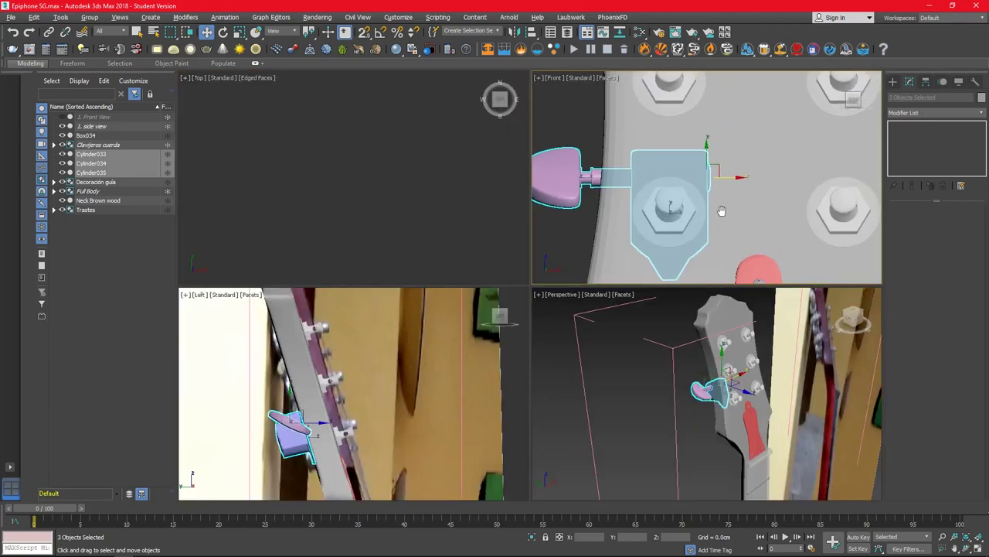
pyautogui.keyDown('shift'); pyautogui.moveTo(658, 272); pyautogui.dragTo(658, 154); pyautogui.keyUp('shift')
pyautogui.click(496, 327)
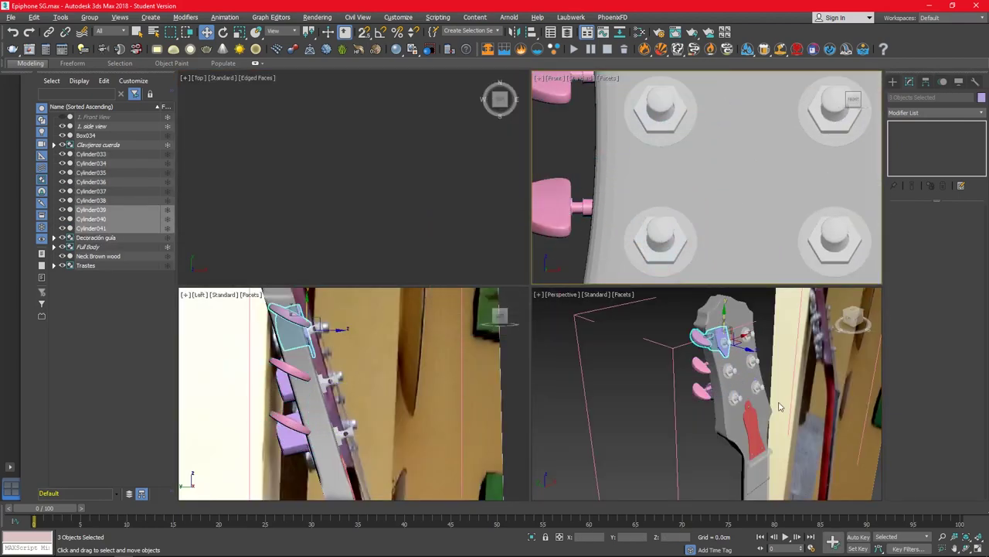
pyautogui.keyDown('alt'); pyautogui.moveTo(695, 386); pyautogui.dragTo(721, 377, button='middle'); pyautogui.keyUp('alt')
pyautogui.scroll(2, 721, 377)
pyautogui.scroll(-2, 721, 377)
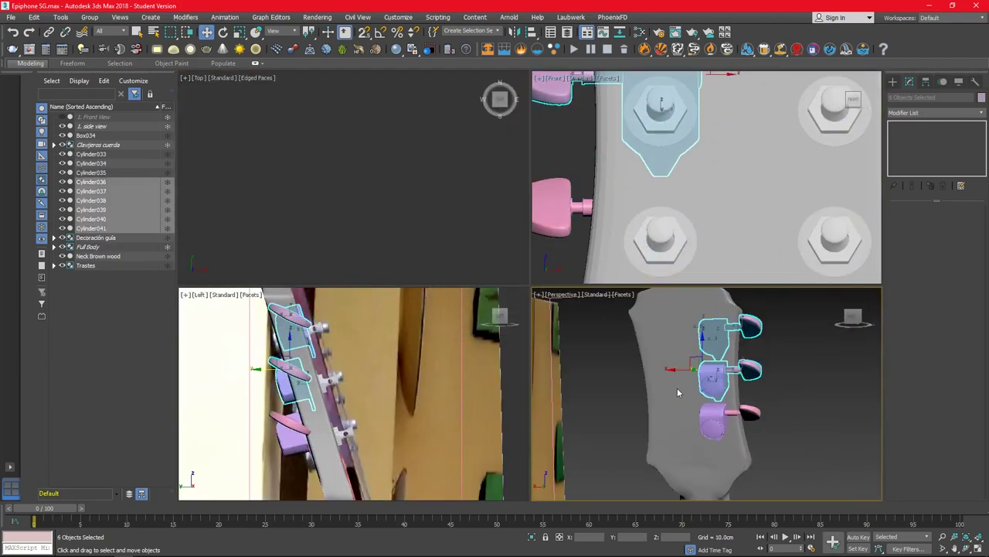
pyautogui.keyDown('ctrl'); pyautogui.click(710, 380); pyautogui.keyUp('ctrl')
pyautogui.scroll(4, 265, 368)
pyautogui.scroll(-3, 265, 368)
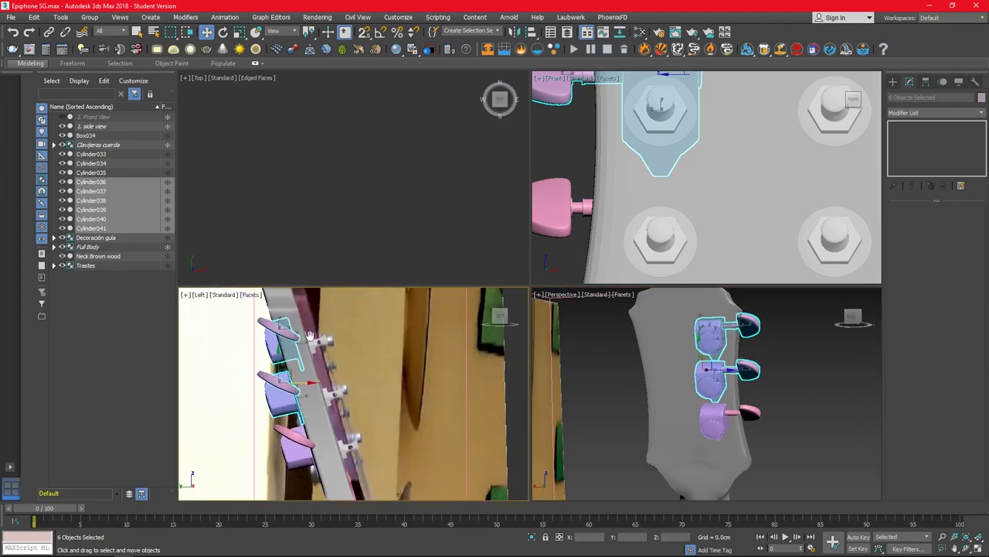
pyautogui.hotkey('ctrl', 'z')
# Step: Select all the tuner pegs and plates, including the lower plate
pyautogui.click(170, 146)
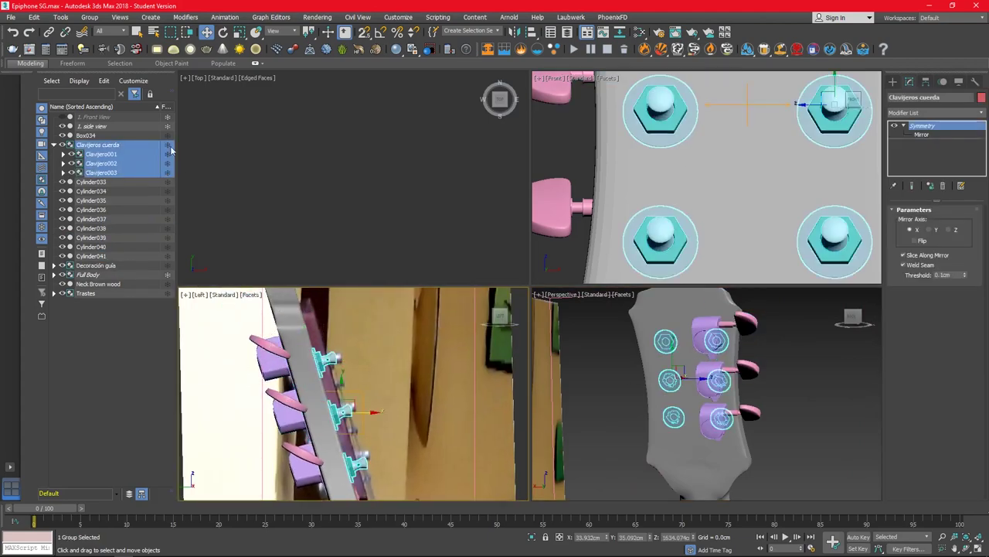
pyautogui.moveTo(236, 333); pyautogui.dragTo(377, 464)
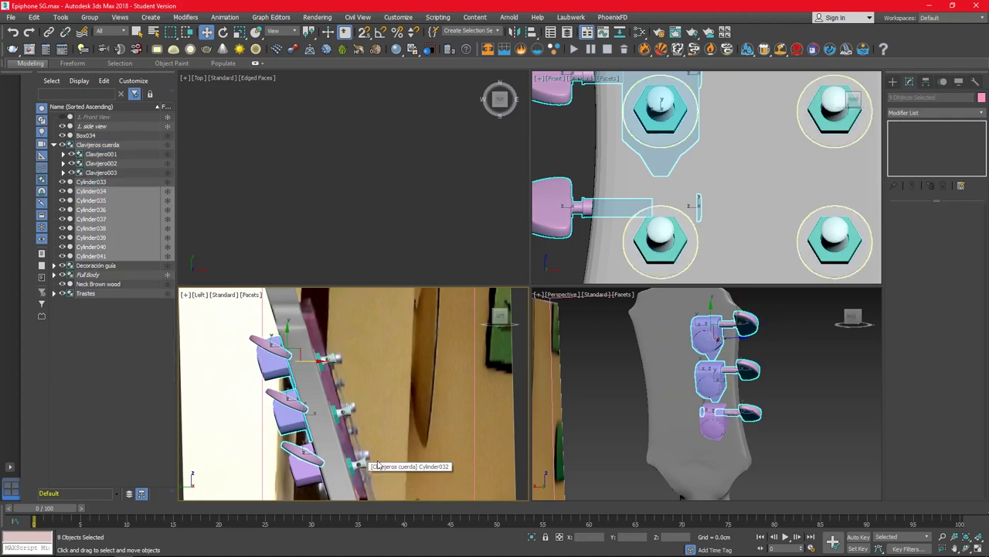
pyautogui.keyDown('ctrl'); pyautogui.click(709, 419); pyautogui.keyUp('ctrl')
pyautogui.keyDown('alt'); pyautogui.moveTo(709, 420); pyautogui.dragTo(757, 402, button='middle'); pyautogui.keyUp('alt')
# Step: Add a Symmetry modifier on X with Flip and align its mirror plane to a peg
pyautogui.click(939, 114)
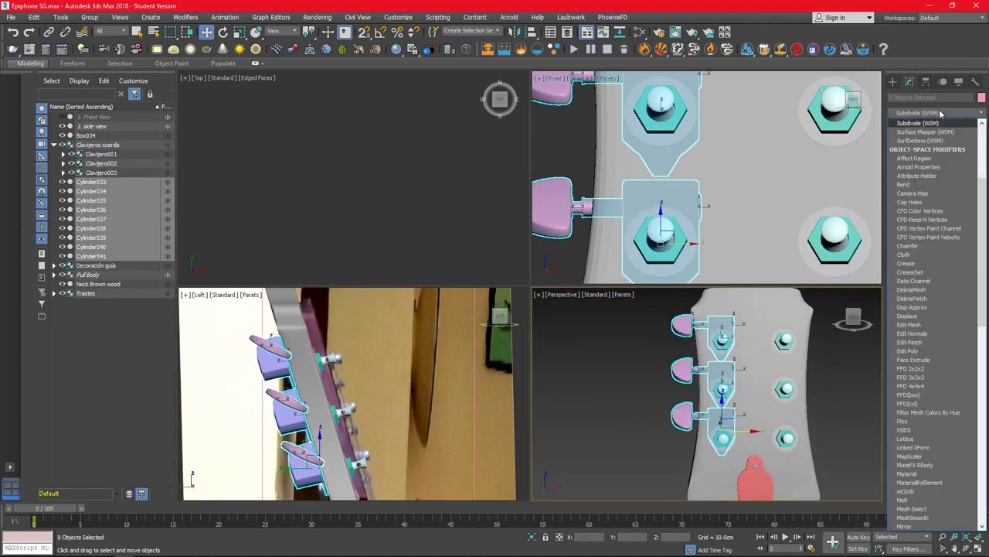
pyautogui.write('y')
pyautogui.press('Return')
pyautogui.press('1')
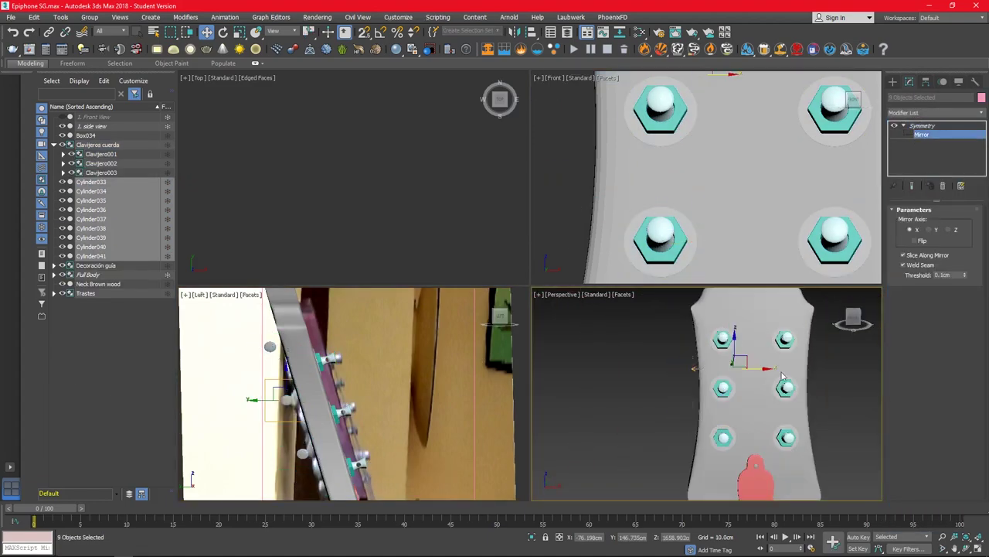
pyautogui.click(932, 230)
pyautogui.click(950, 230)
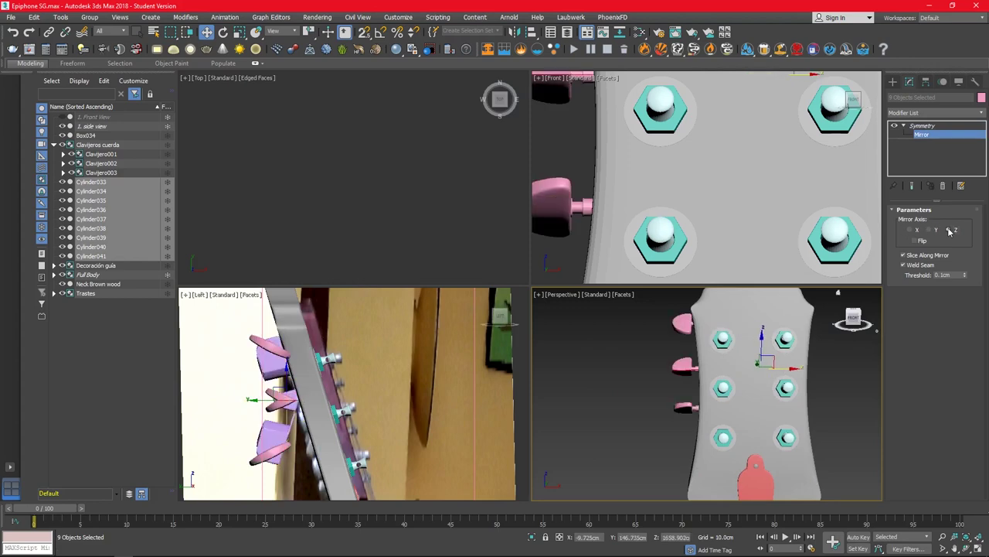
pyautogui.click(910, 230)
pyautogui.click(915, 240)
pyautogui.hotkey('alt', 'a')
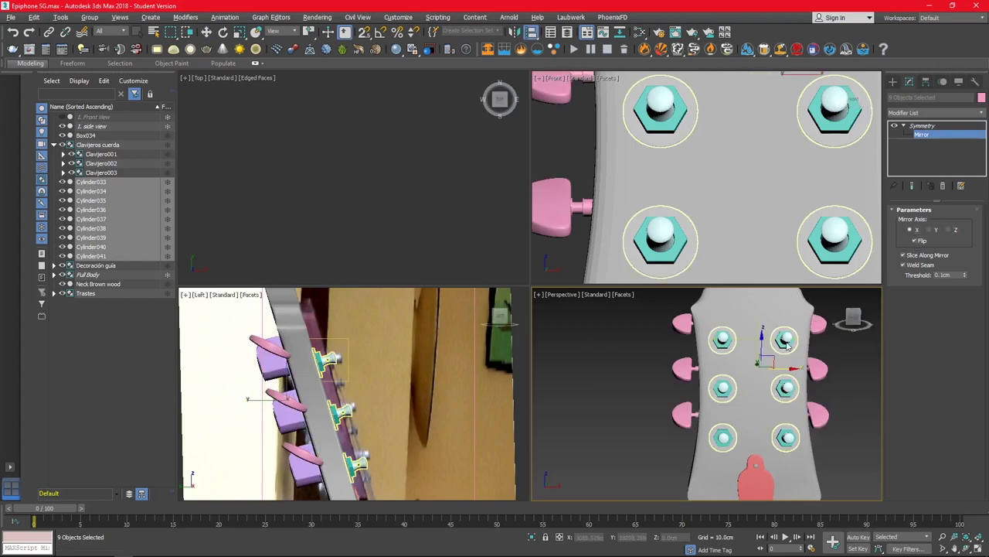
pyautogui.click(785, 339)
pyautogui.click(514, 373)
# Step: Try rotating the middle tuning peg flat, then undo the rotation
pyautogui.keyDown('alt'); pyautogui.moveTo(759, 401); pyautogui.dragTo(781, 390, button='middle'); pyautogui.keyUp('alt')
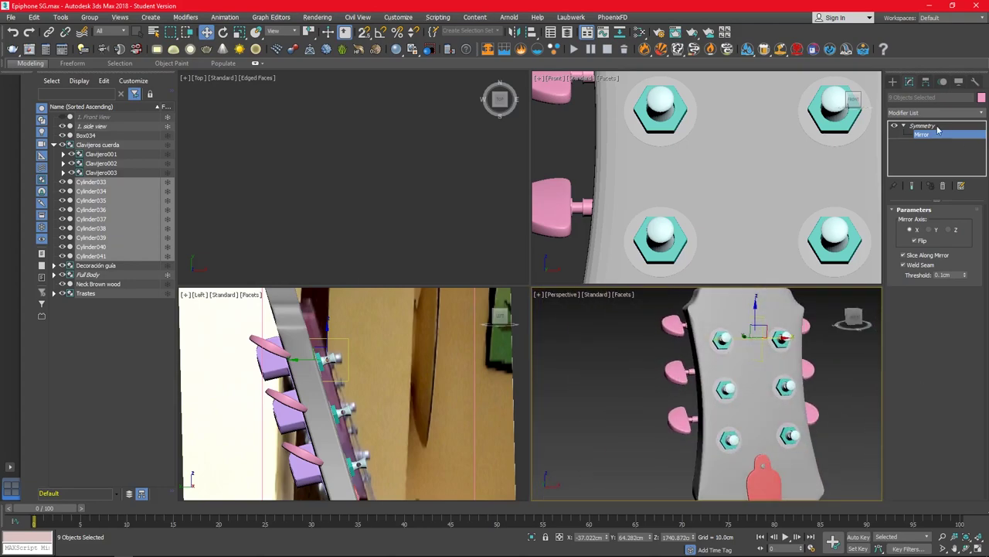
pyautogui.click(753, 344)
pyautogui.press('e')
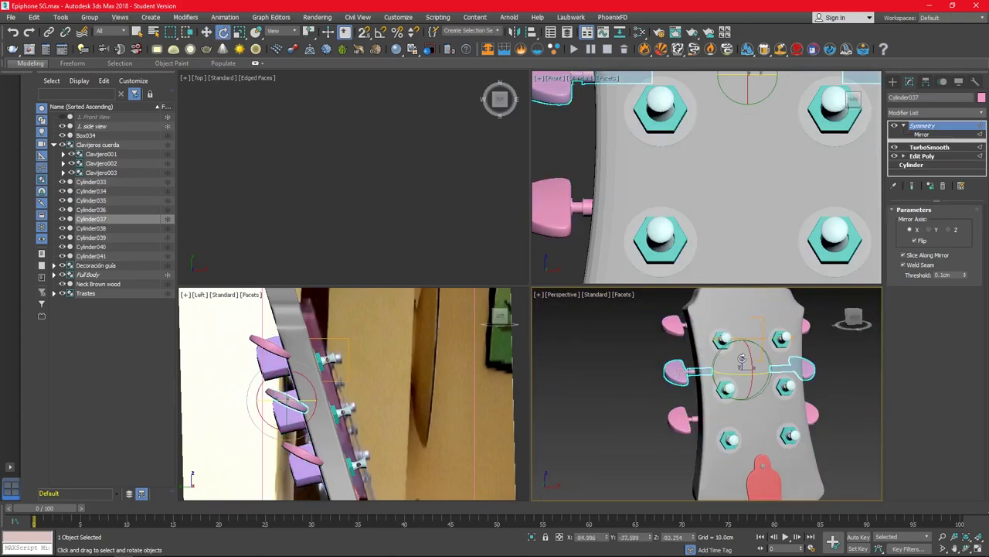
pyautogui.click(742, 399)
pyautogui.moveTo(742, 400); pyautogui.dragTo(748, 361)
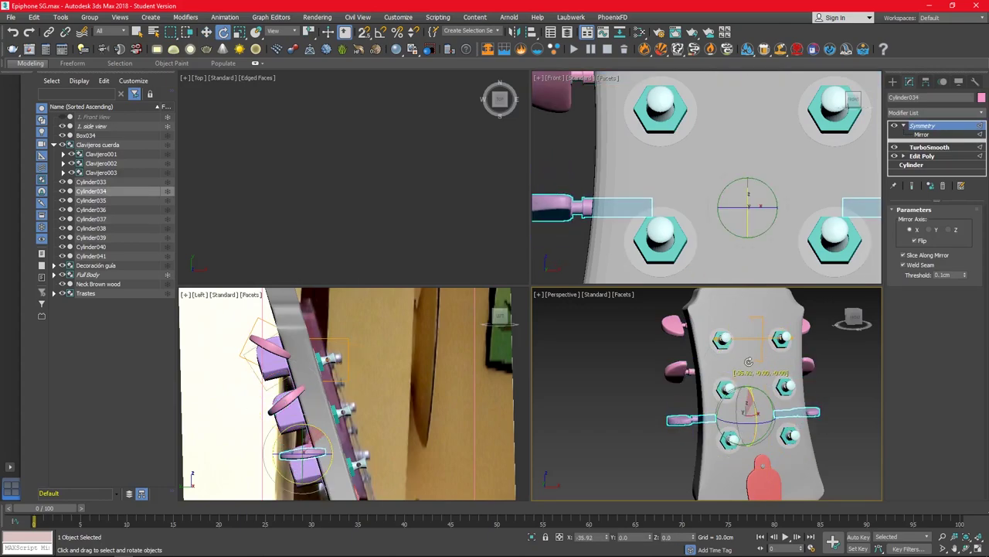
pyautogui.hotkey('ctrl', 'z')
pyautogui.hotkey('ctrl', 'z')
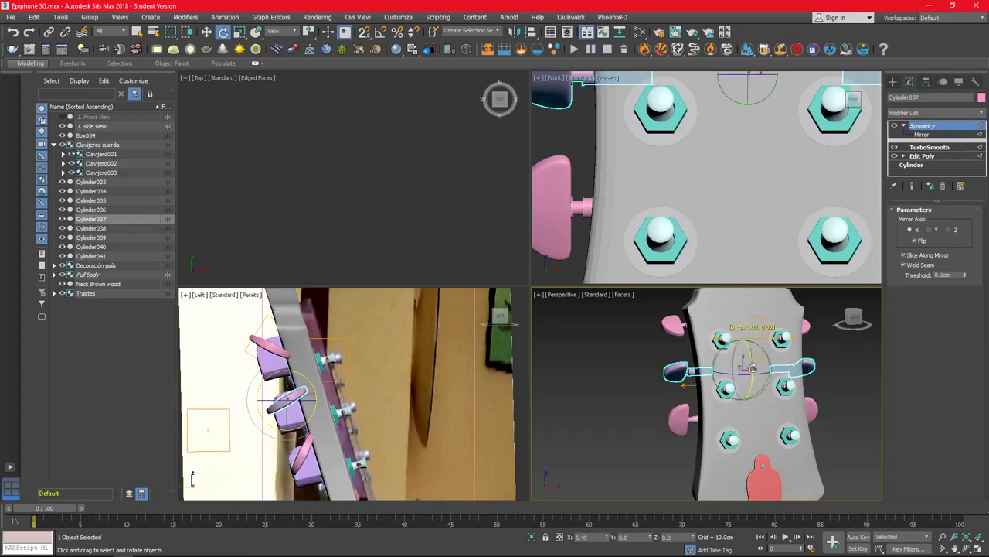
pyautogui.hotkey('ctrl', 'z')
pyautogui.hotkey('shift', 'z')
pyautogui.hotkey('ctrl', 'z')
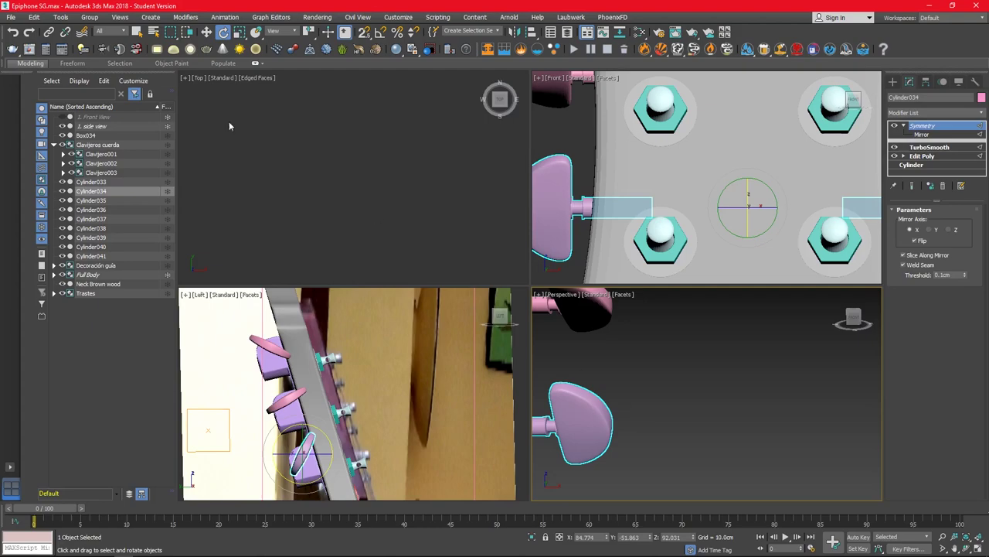
# Step: Step back through earlier views to show the whole guitar
pyautogui.click(101, 27)
pyautogui.click(104, 40)
pyautogui.hotkey('shift', 'z')
pyautogui.hotkey('shift', 'z')
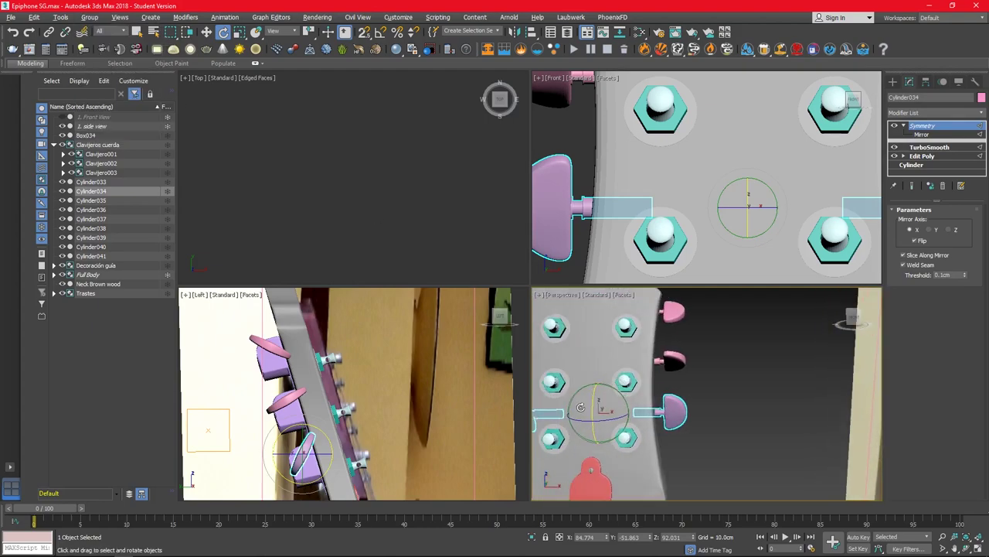
pyautogui.hotkey('shift', 'z')
pyautogui.hotkey('shift', 'z')
pyautogui.hotkey('alt', 'w')
pyautogui.hotkey('shift', 'z')
# Step: Group the selected tuners as 'Clavijeros afinación'
pyautogui.hotkey('ctrl', 'z')
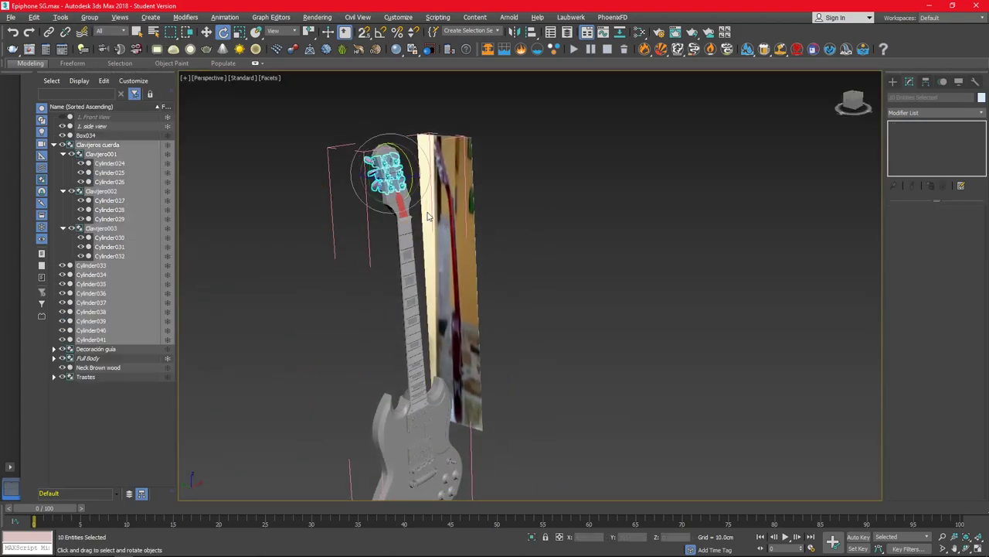
pyautogui.hotkey('shift', 'z')
pyautogui.hotkey('ctrl', 'z')
pyautogui.click(89, 17)
pyautogui.click(98, 28)
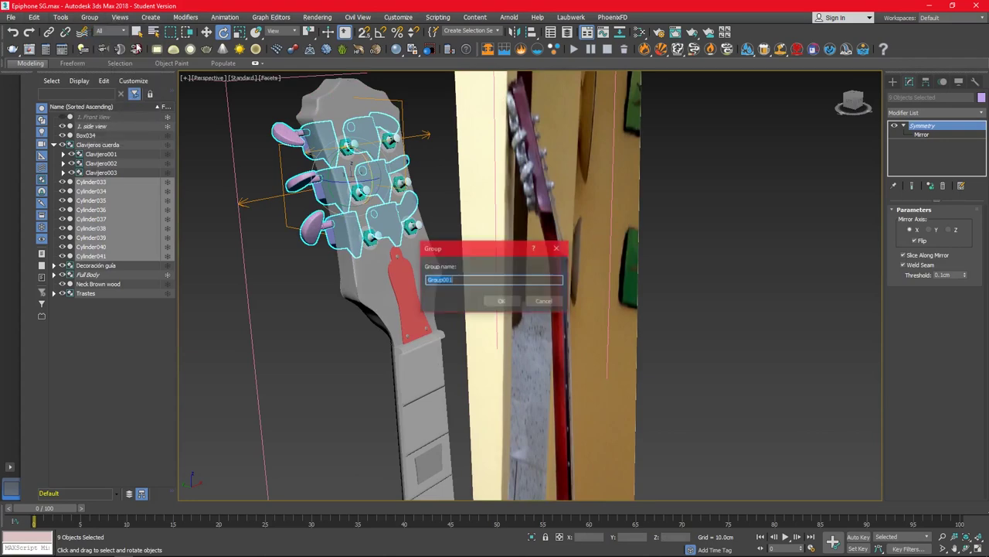
pyautogui.write('Clavijeros afinaci')
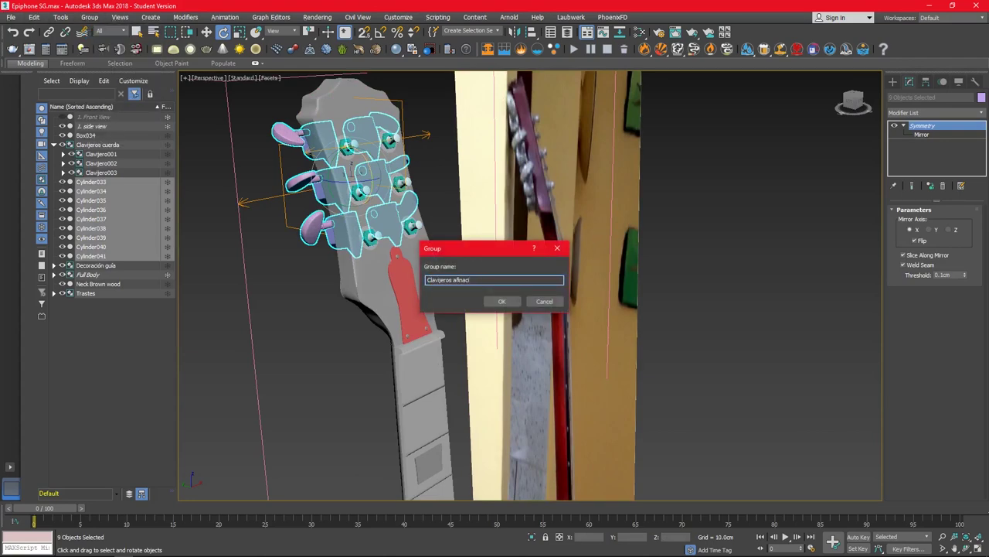
pyautogui.write('ón')
pyautogui.press('Return')
# Step: Orbit to show the whole guitar, opening and closing the Material Editor
pyautogui.click(508, 241)
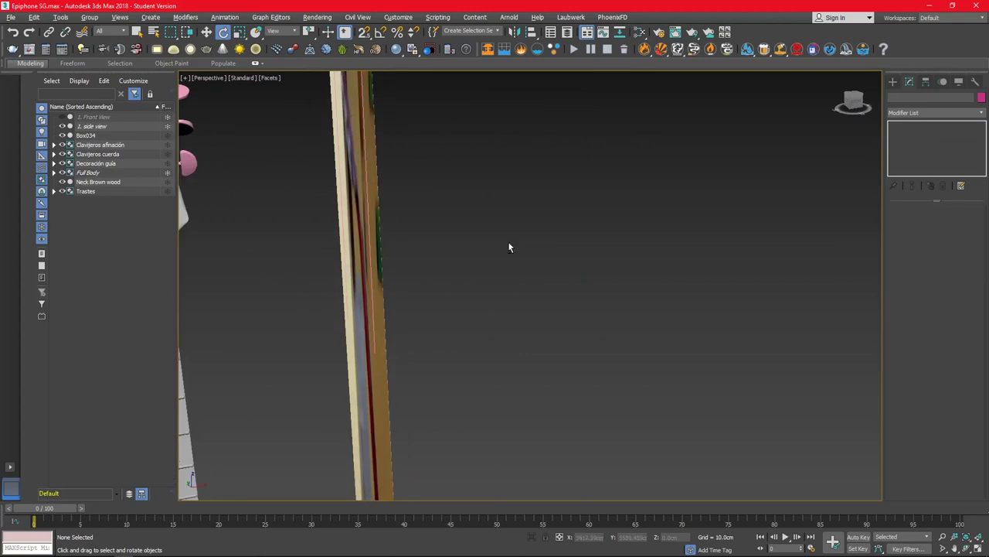
pyautogui.keyDown('alt'); pyautogui.moveTo(507, 241); pyautogui.dragTo(575, 163, button='middle'); pyautogui.keyUp('alt')
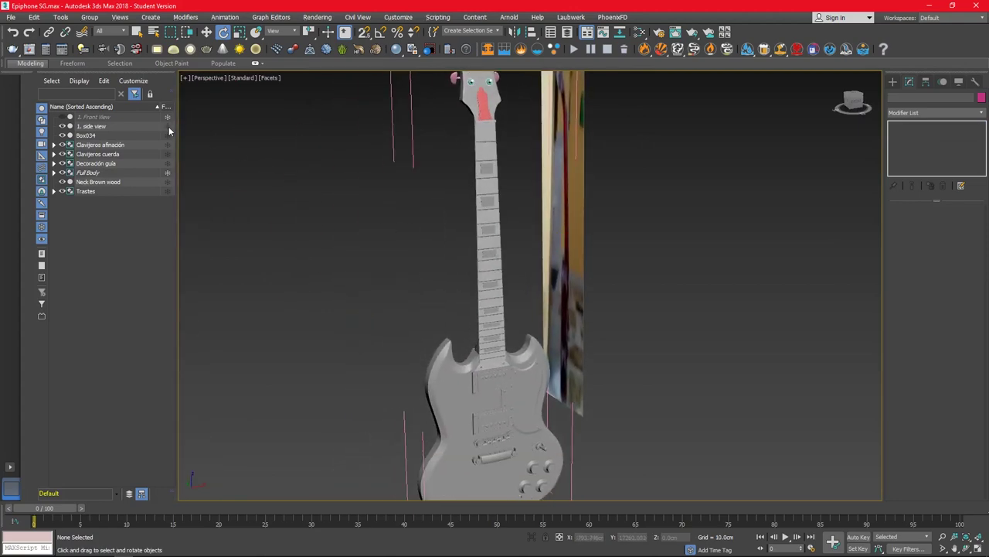
pyautogui.scroll(-4, 447, 228)
pyautogui.press('m')
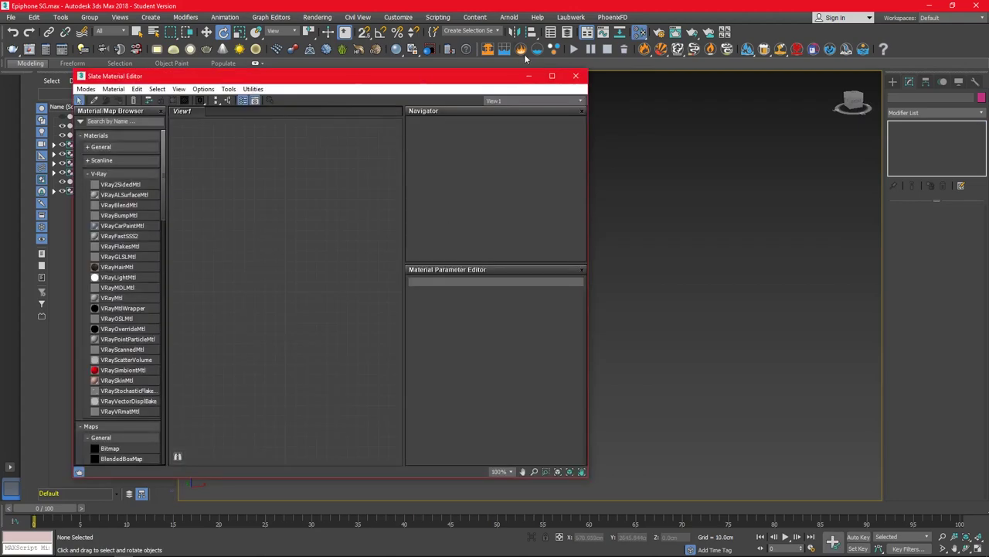
pyautogui.click(577, 72)
# Step: Hide the '1. side view' reference plane, select Box034, and view it in the Material Editor
pyautogui.click(139, 173)
pyautogui.click(62, 126)
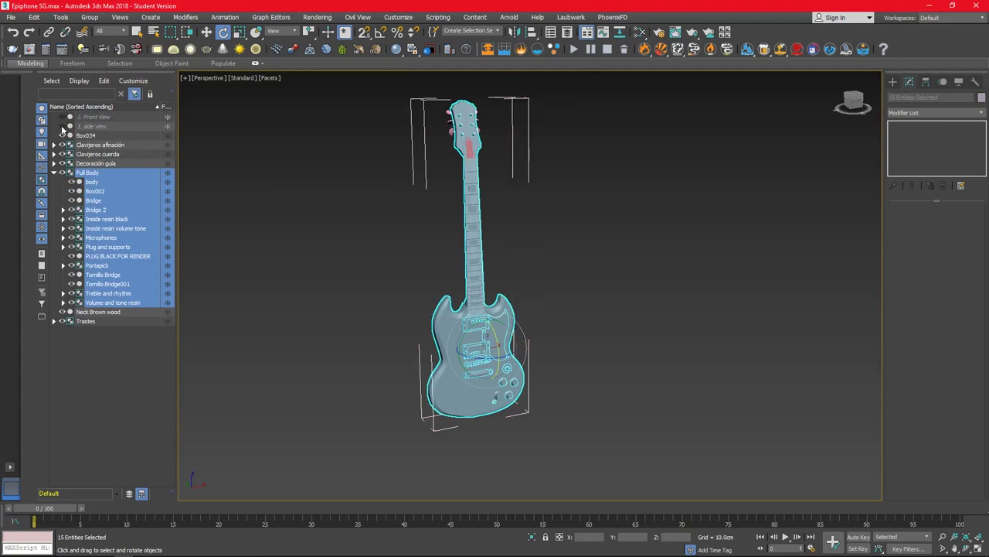
pyautogui.click(85, 135)
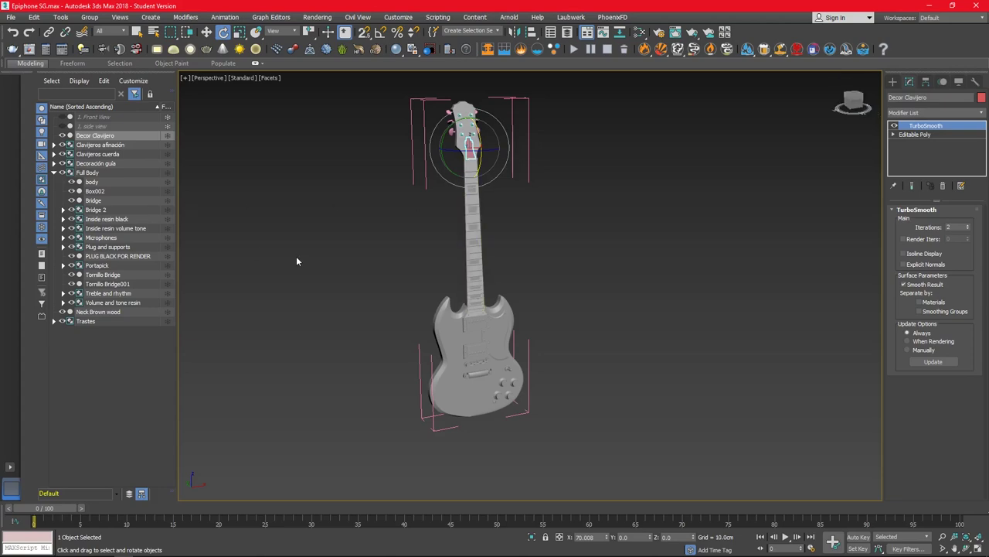
pyautogui.scroll(3, 525, 386)
pyautogui.scroll(-3, 495, 275)
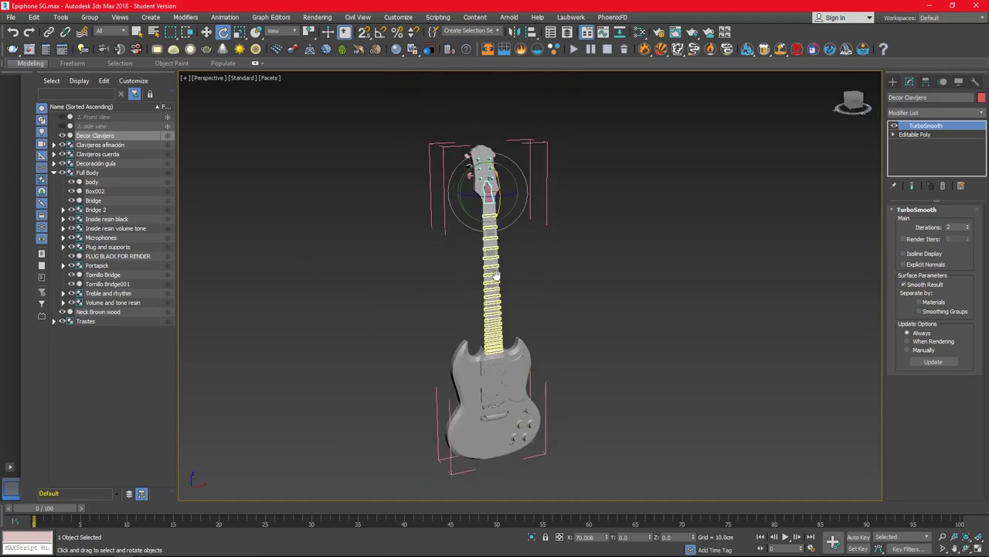
pyautogui.press('m')
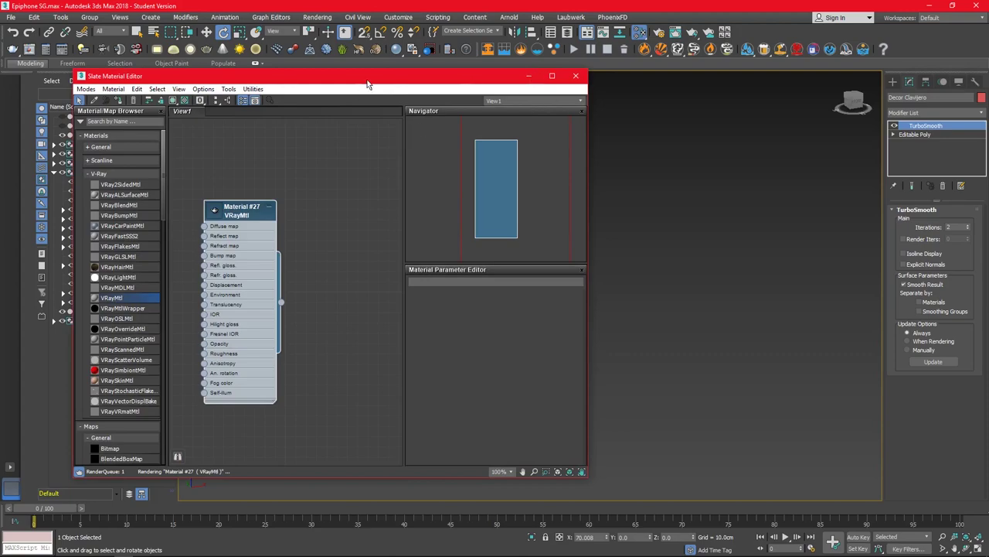
pyautogui.moveTo(368, 84); pyautogui.dragTo(153, 135)
pyautogui.moveTo(402, 108); pyautogui.dragTo(652, 489)
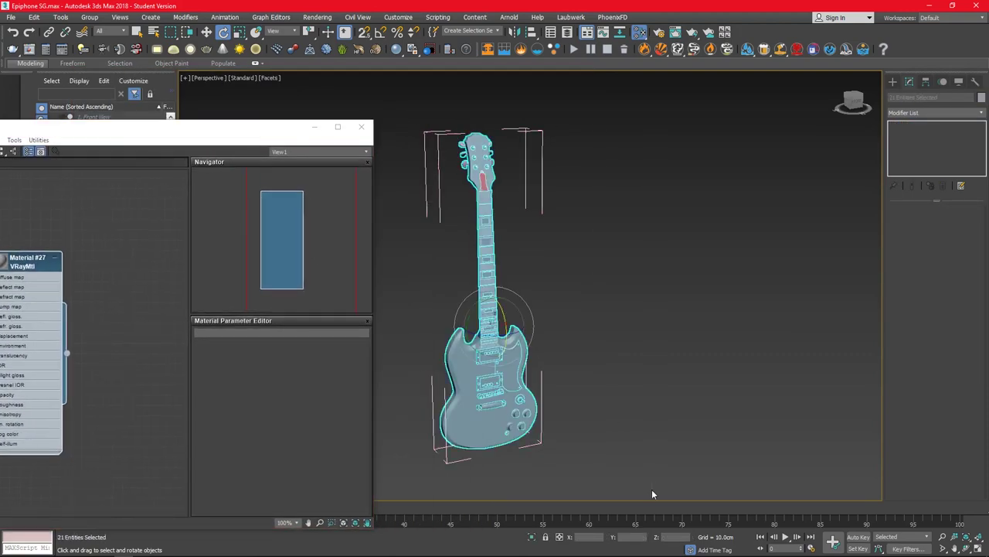
pyautogui.click(362, 128)
# Step: Switch the viewport to Default Shading and orbit and zoom onto the guitar body
pyautogui.click(269, 77)
pyautogui.click(294, 85)
pyautogui.click(602, 300)
pyautogui.moveTo(603, 300)
pyautogui.keyDown('alt'); pyautogui.mouseDown(button='middle')
pyautogui.moveTo(537, 353)
pyautogui.moveTo(512, 349)
pyautogui.mouseUp(button='middle'); pyautogui.keyUp('alt')
pyautogui.scroll(10, 537, 353)
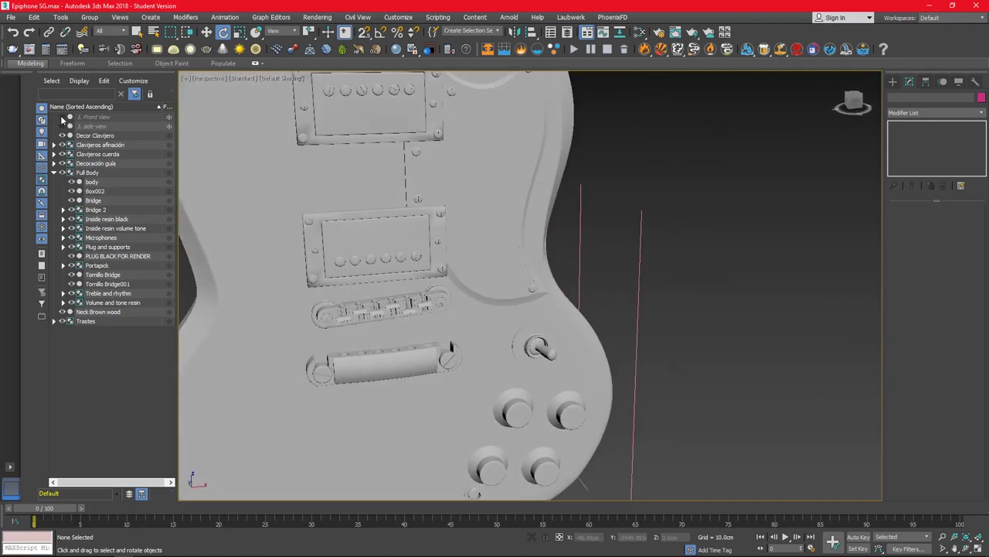
# Step: Ungroup the Full Body guitar into its parts, then undo to restore the named groups
pyautogui.scroll(-8, 452, 327)
pyautogui.scroll(-2, 452, 327)
pyautogui.click(372, 255)
pyautogui.click(90, 17)
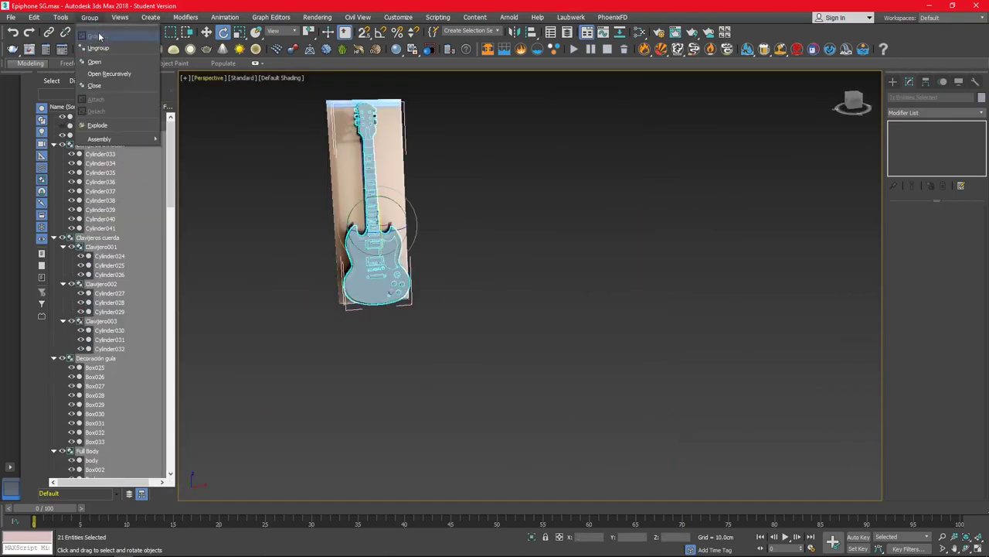
pyautogui.click(89, 17)
pyautogui.click(97, 47)
pyautogui.click(85, 182)
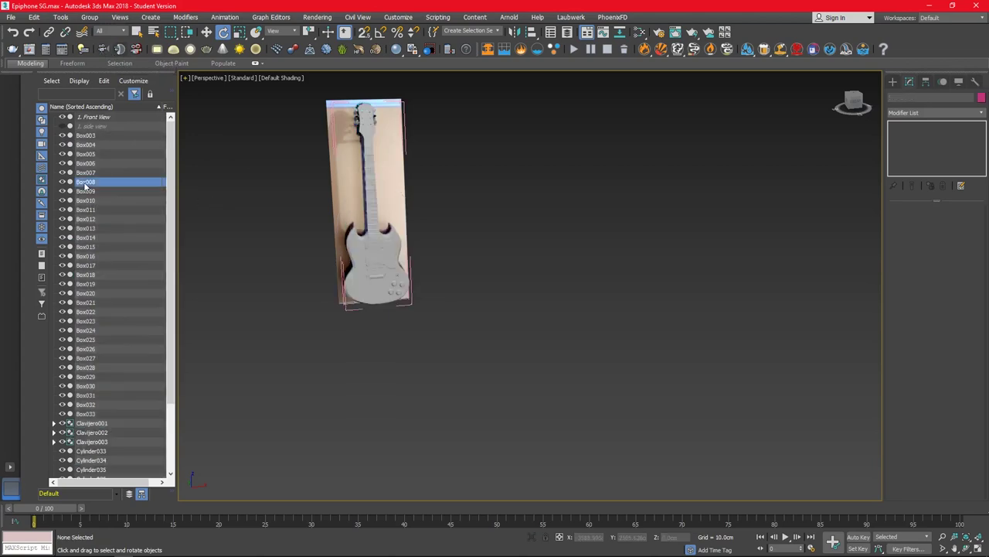
pyautogui.hotkey('ctrl', 'a')
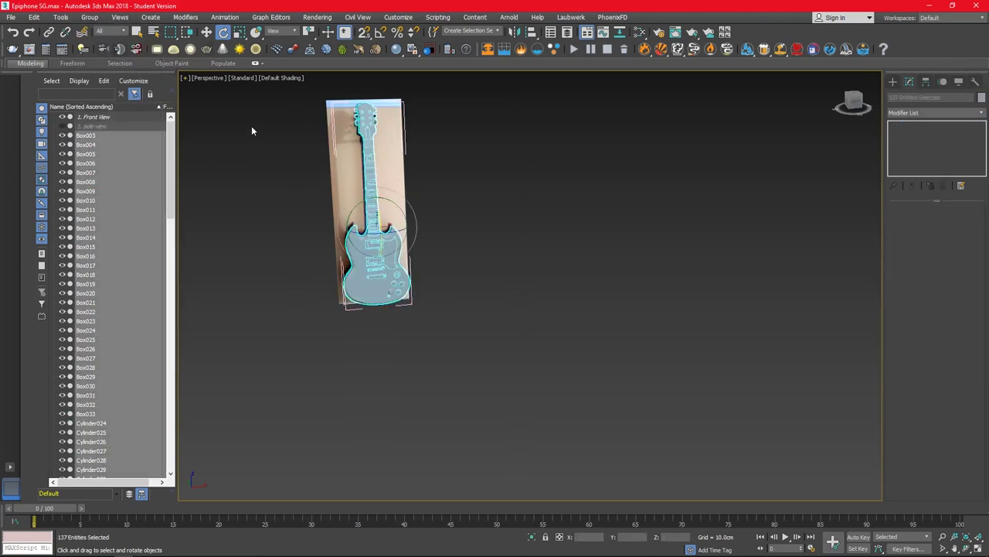
pyautogui.hotkey('ctrl', 'z')
pyautogui.hotkey('ctrl', 'z')
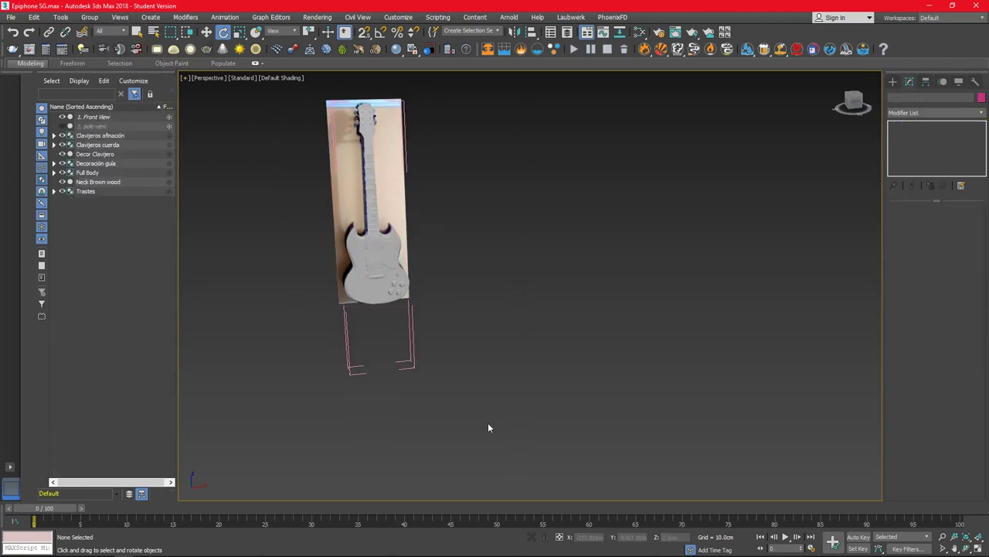
# Step: Select the Full Body group, expand its contents and frame the whole guitar
pyautogui.click(371, 293)
pyautogui.click(54, 172)
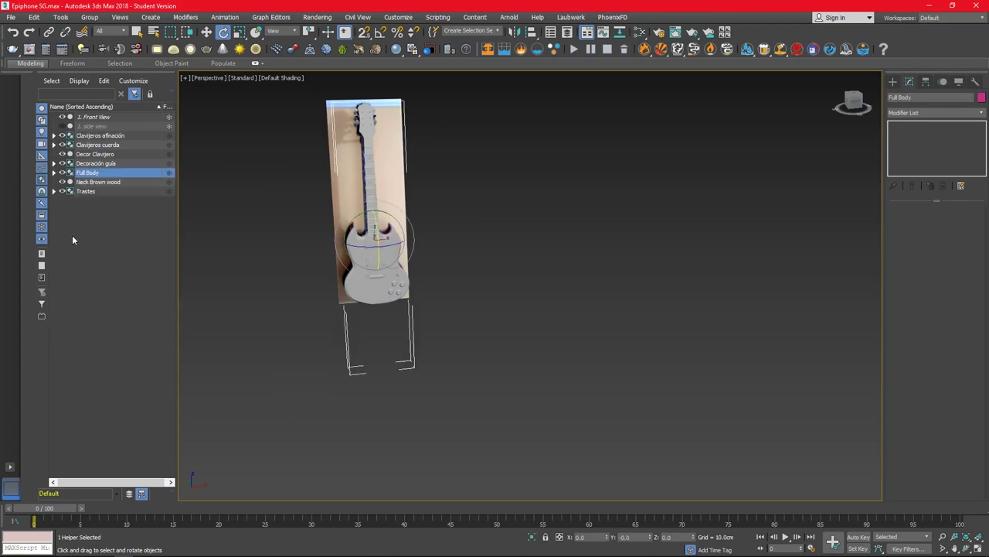
pyautogui.keyDown('alt'); pyautogui.moveTo(371, 293); pyautogui.dragTo(385, 301, button='middle'); pyautogui.keyUp('alt')
pyautogui.scroll(5, 378, 271)
pyautogui.click(374, 262)
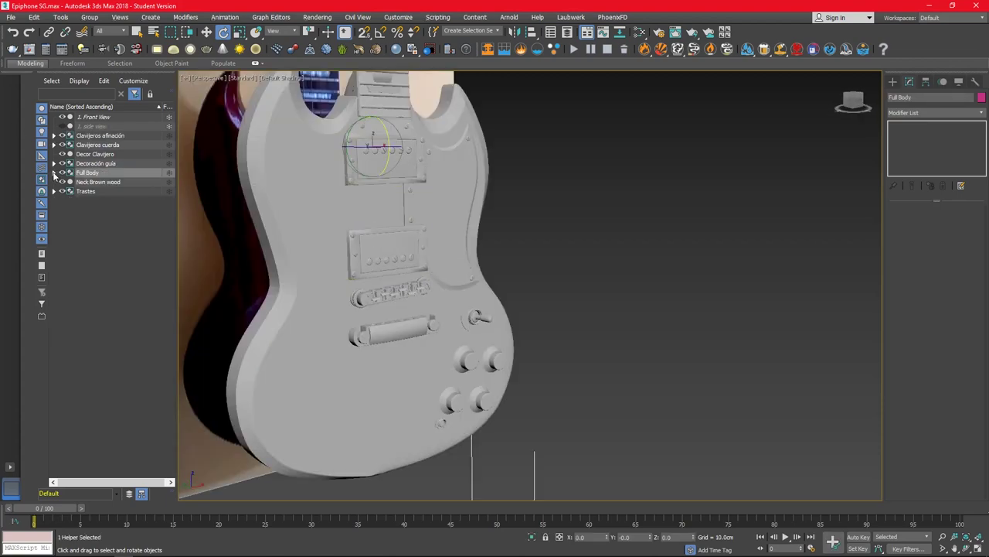
pyautogui.press('z')
pyautogui.scroll(-3, 493, 282)
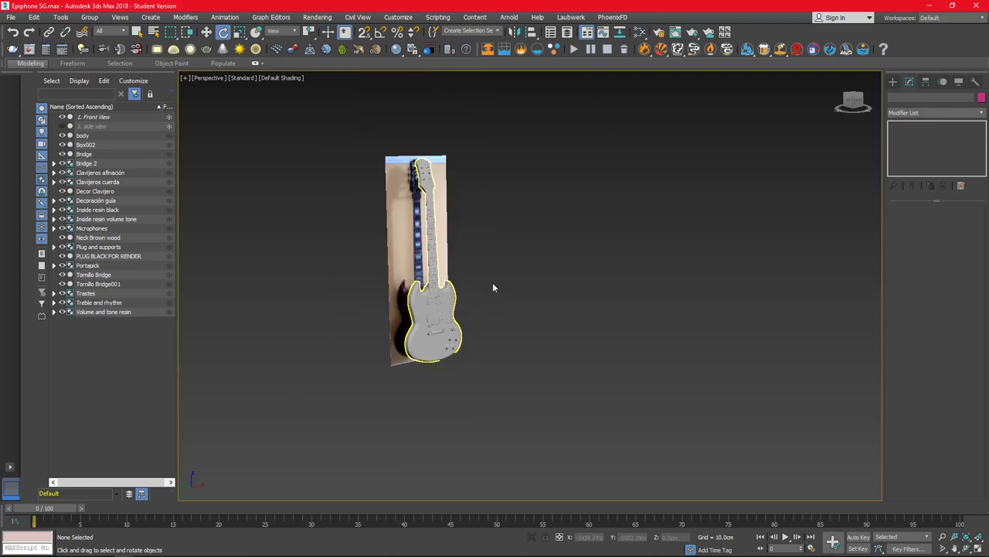
pyautogui.scroll(5, 452, 324)
pyautogui.moveTo(453, 325)
pyautogui.keyDown('alt'); pyautogui.mouseDown(button='middle')
pyautogui.moveTo(433, 378)
pyautogui.moveTo(494, 325)
pyautogui.mouseUp(button='middle'); pyautogui.keyUp('alt')
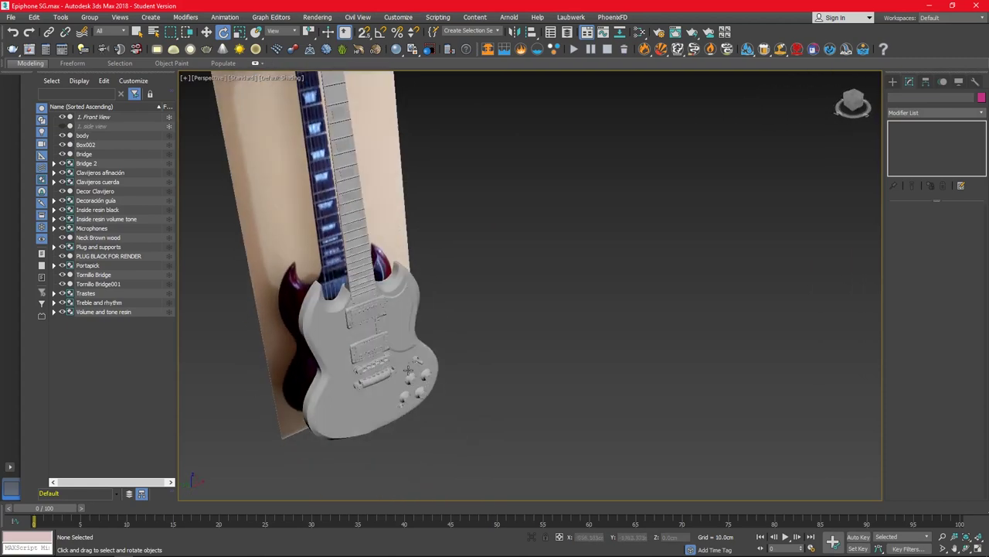
pyautogui.scroll(-2, 521, 297)
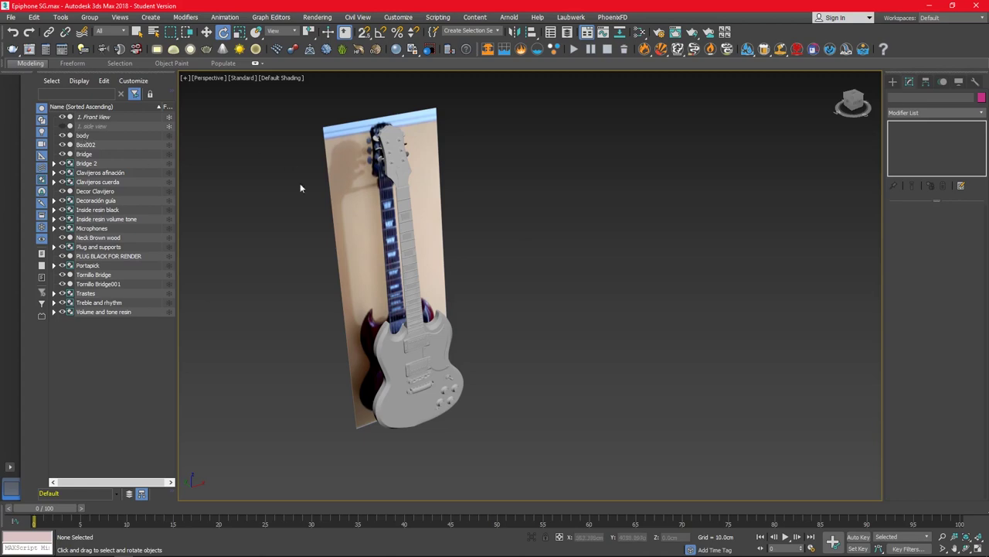
# Step: Hide the '1. Front View' reference image plane
pyautogui.click(93, 117)
pyautogui.click(62, 116)
pyautogui.click(181, 199)
pyautogui.moveTo(180, 200)
pyautogui.keyDown('alt'); pyautogui.mouseDown(button='middle')
pyautogui.moveTo(402, 327)
pyautogui.moveTo(389, 298)
pyautogui.moveTo(279, 289)
pyautogui.mouseUp(button='middle'); pyautogui.keyUp('alt')
# Step: In the four-view layout, select the body and tuner groups and check their object colour choices
pyautogui.hotkey('alt', 'w')
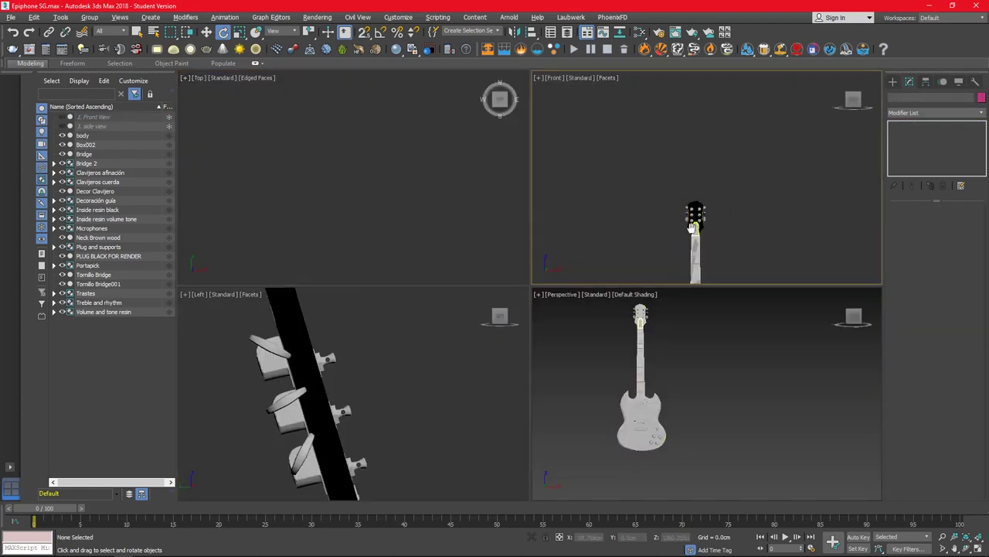
pyautogui.click(398, 196)
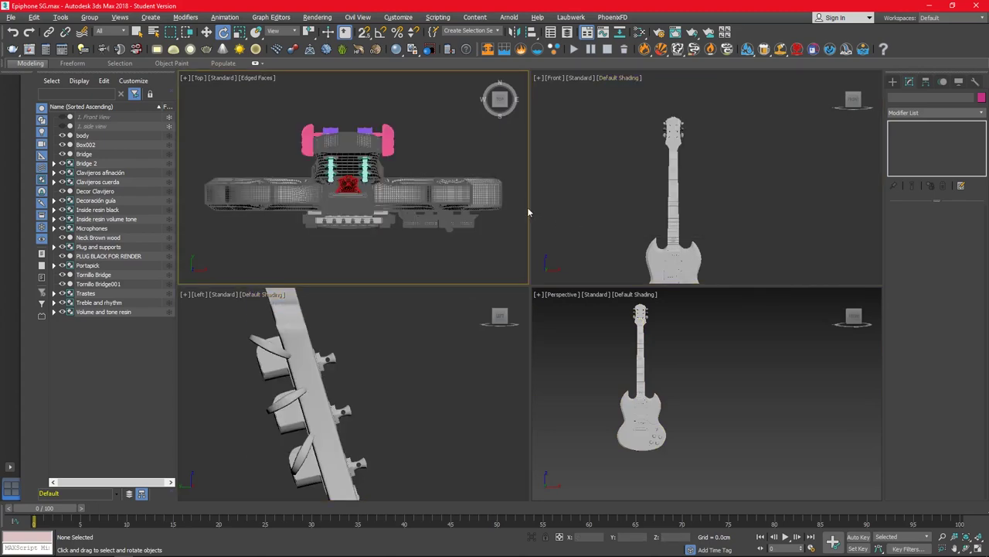
pyautogui.moveTo(529, 212); pyautogui.dragTo(265, 157)
pyautogui.click(981, 97)
pyautogui.click(404, 248)
pyautogui.moveTo(461, 243); pyautogui.dragTo(272, 126)
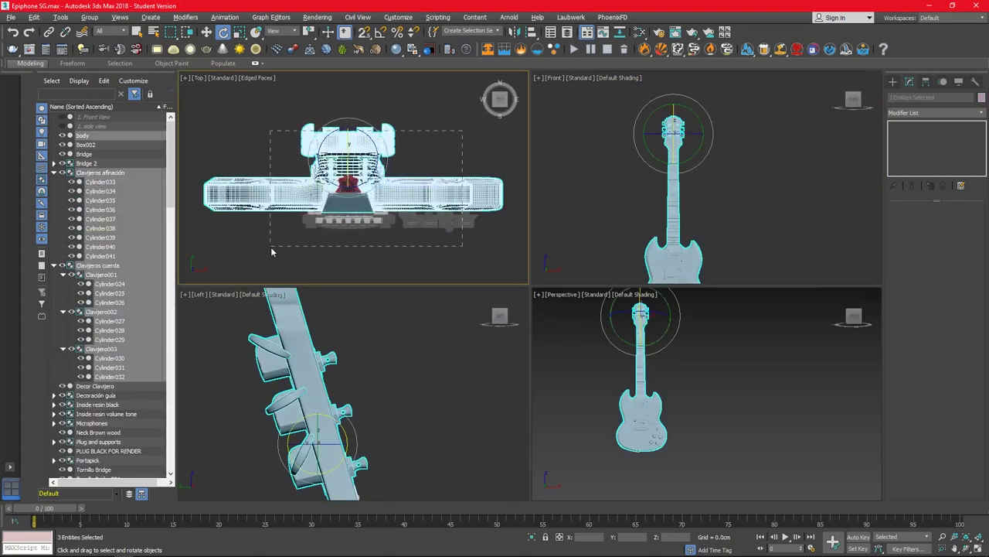
pyautogui.click(981, 97)
pyautogui.click(403, 249)
pyautogui.click(446, 260)
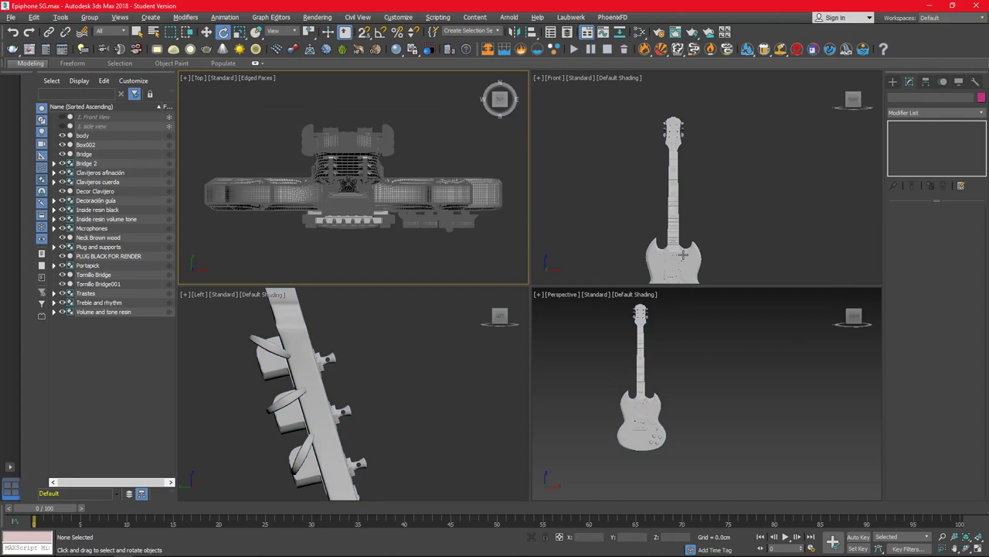
# Step: Maximize the Front viewport with Alt+W to show the guitar body
pyautogui.hotkey('alt', 'w')
pyautogui.scroll(5, 585, 310)
pyautogui.scroll(3, 586, 311)
pyautogui.click(892, 81)
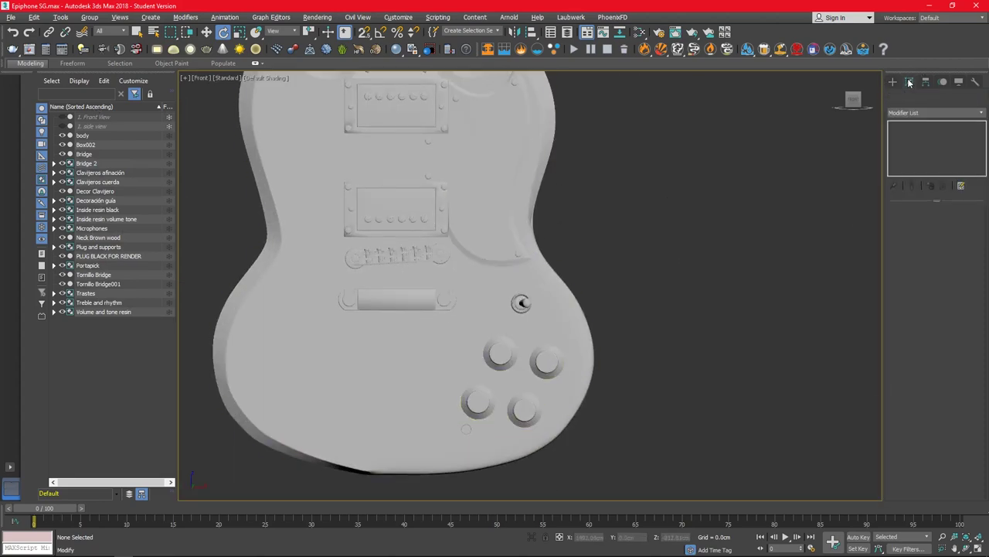
# Step: Draw a standard-primitive box covering the control knobs
pyautogui.click(936, 111)
pyautogui.click(928, 116)
pyautogui.click(914, 145)
pyautogui.moveTo(579, 273); pyautogui.dragTo(364, 458)
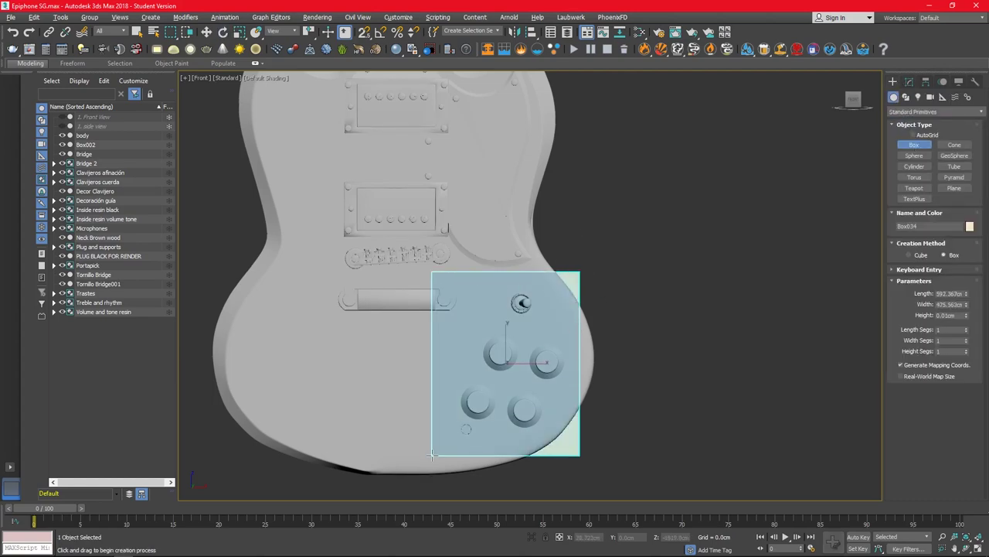
pyautogui.click(646, 422)
# Step: Align the box's maximum to the guitar body's minimum using Alt+A
pyautogui.hotkey('alt', 'a')
pyautogui.click(564, 286)
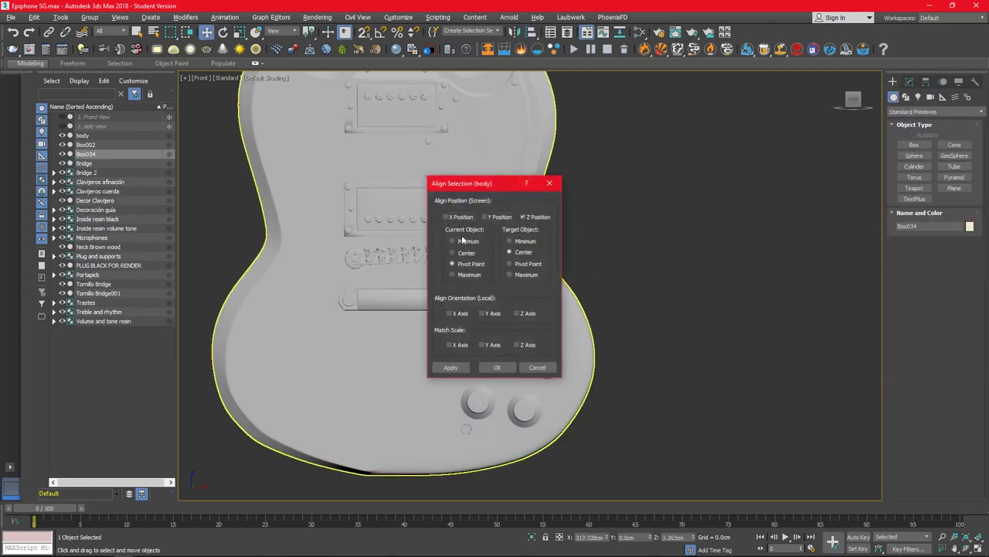
pyautogui.click(509, 273)
pyautogui.click(451, 274)
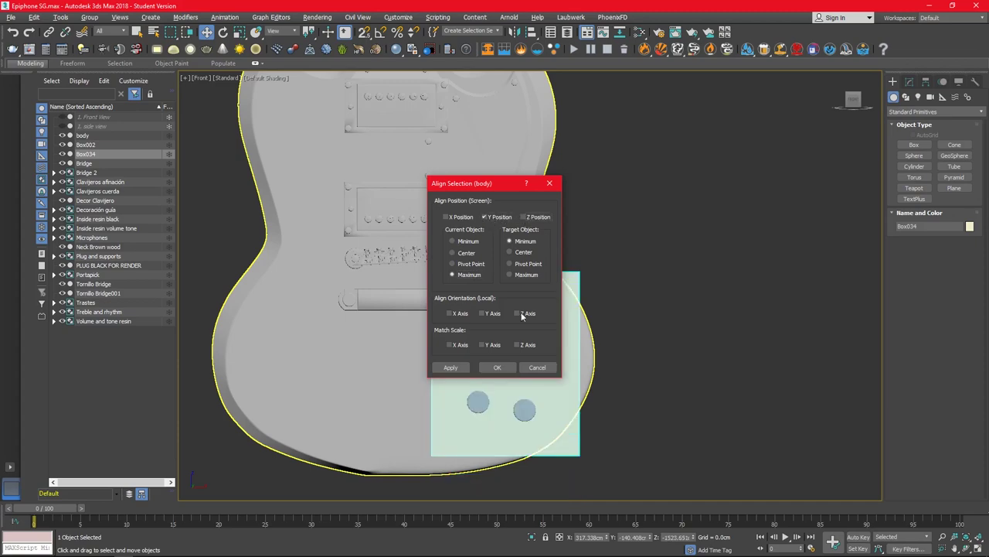
pyautogui.click(497, 367)
# Step: Tilt the box about 26°, narrow its width, nudge it into place and show mesh edges
pyautogui.moveTo(521, 341); pyautogui.dragTo(550, 343)
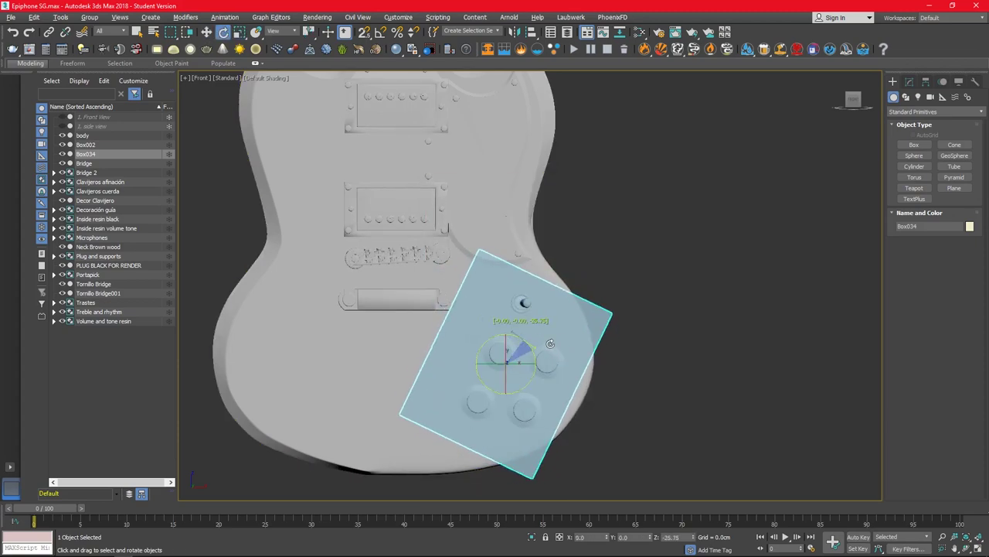
pyautogui.click(909, 81)
pyautogui.moveTo(966, 233); pyautogui.dragTo(966, 239)
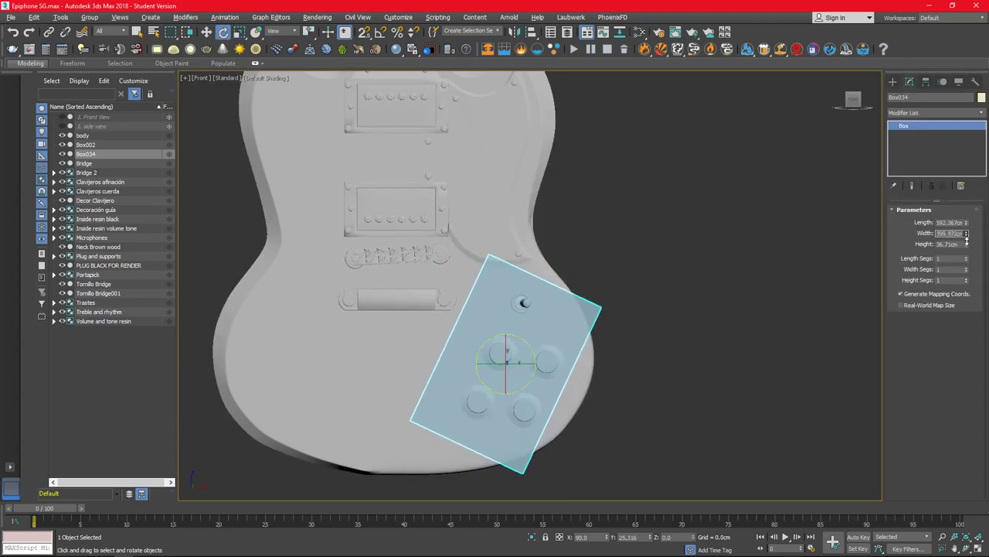
pyautogui.press('w')
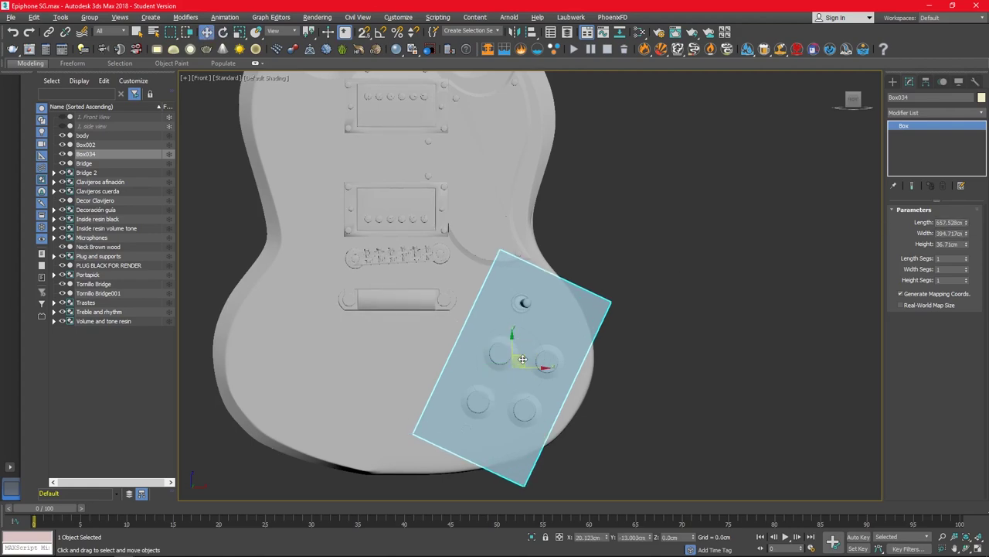
pyautogui.moveTo(517, 355); pyautogui.dragTo(521, 365)
pyautogui.press('F4')
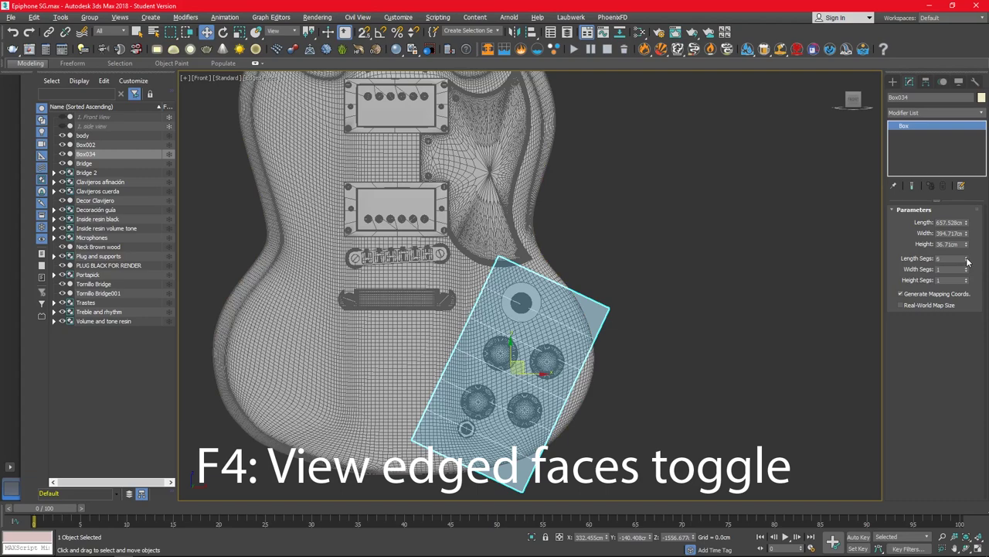
# Step: Add an Edit Poly modifier, rotate the plate vertices clockwise and scale them to 68%
pyautogui.click(935, 112)
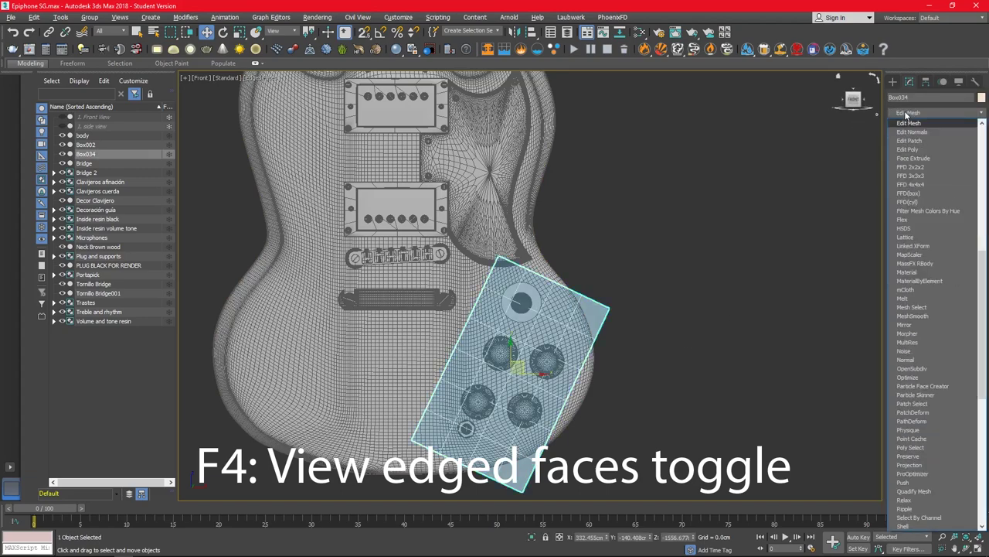
pyautogui.click(928, 456)
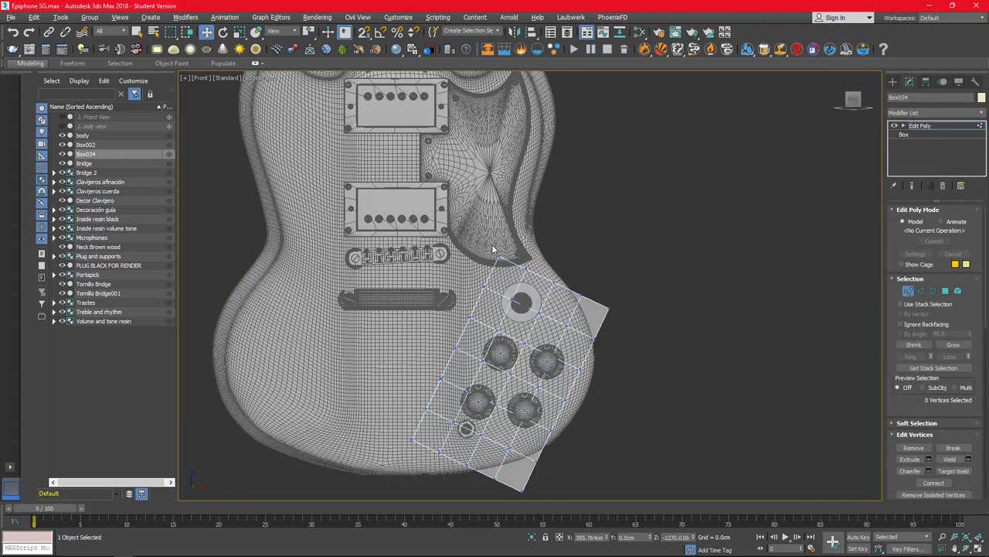
pyautogui.press('e')
pyautogui.moveTo(578, 263); pyautogui.dragTo(589, 284)
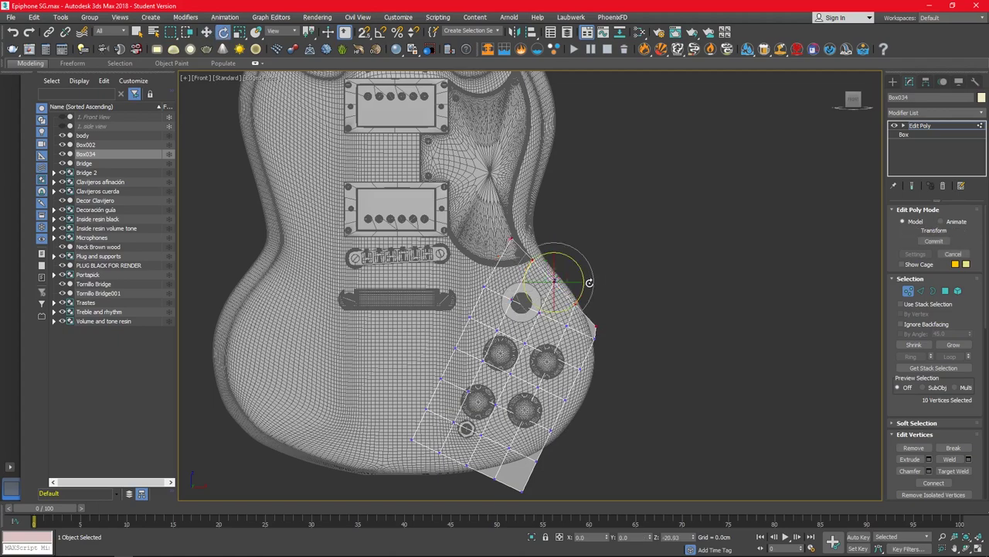
pyautogui.press('w')
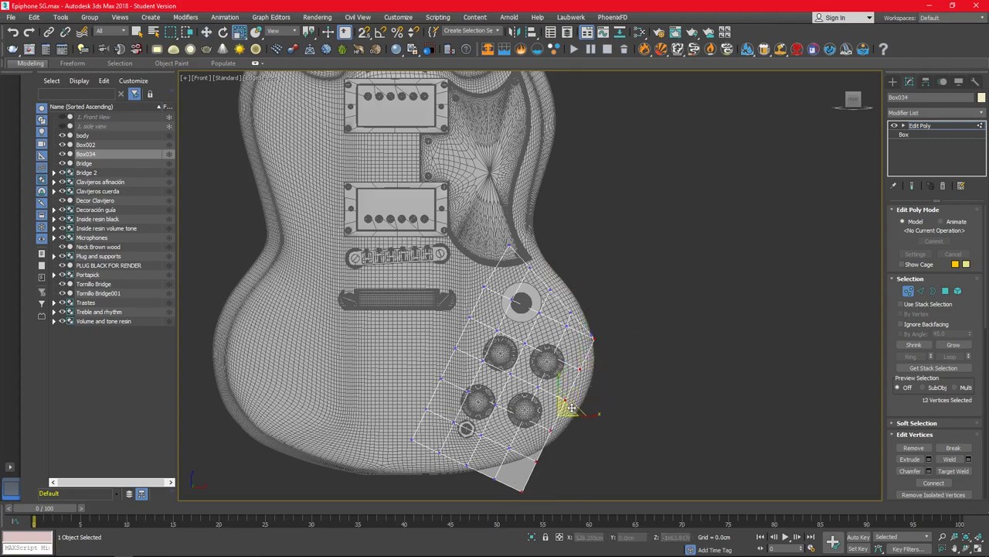
pyautogui.moveTo(572, 408); pyautogui.dragTo(553, 423)
# Step: Move the cage and right-edge vertices so the plate wraps the knobs and jack
pyautogui.moveTo(535, 470); pyautogui.dragTo(535, 469)
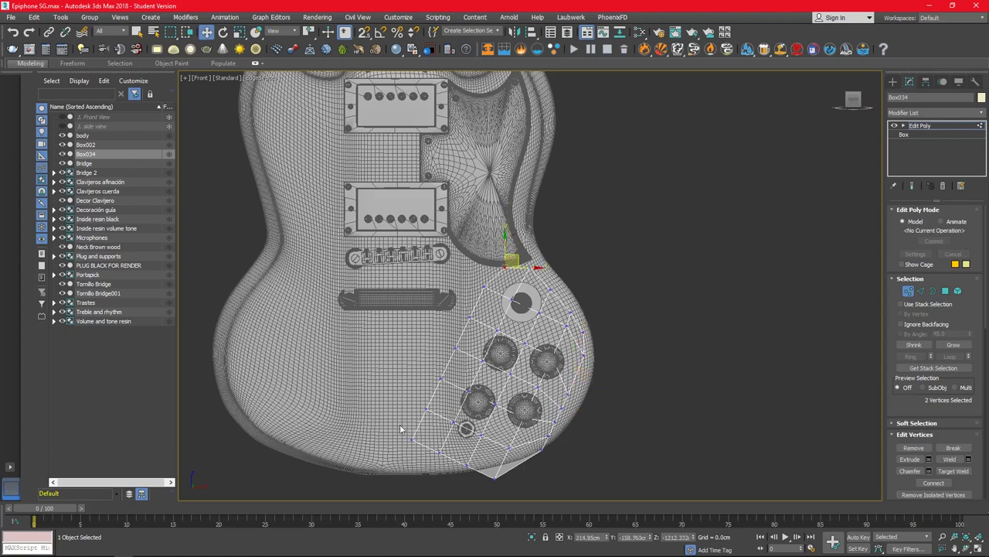
pyautogui.moveTo(481, 334); pyautogui.dragTo(474, 341)
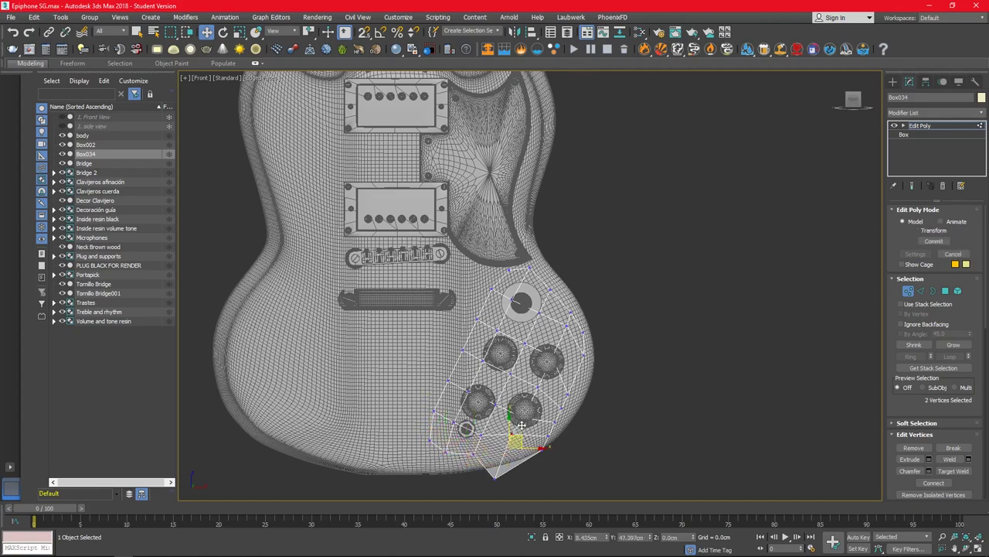
pyautogui.moveTo(589, 371); pyautogui.dragTo(552, 424)
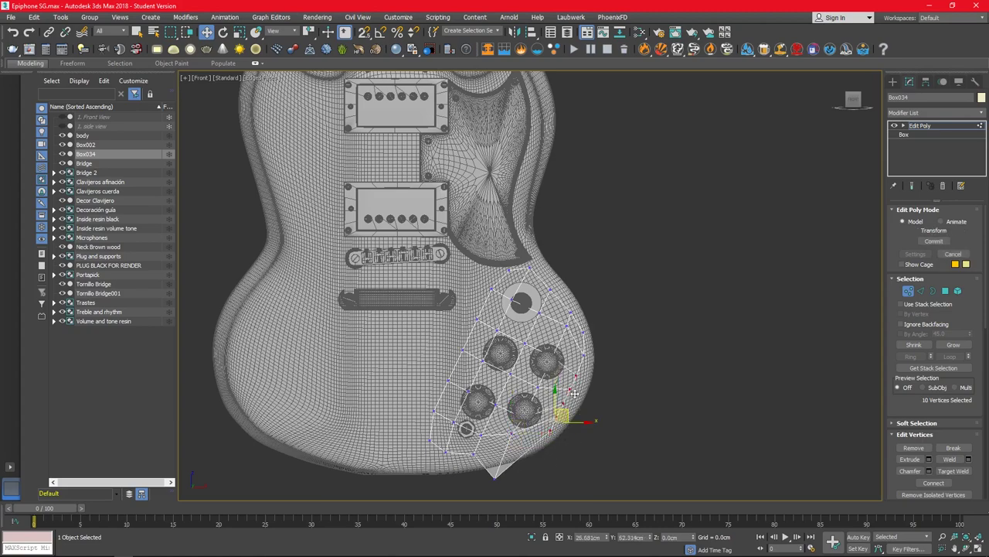
pyautogui.hotkey('ctrl', 'z')
pyautogui.moveTo(508, 468)
pyautogui.mouseDown()
pyautogui.moveTo(541, 429)
pyautogui.moveTo(565, 435)
pyautogui.mouseUp()
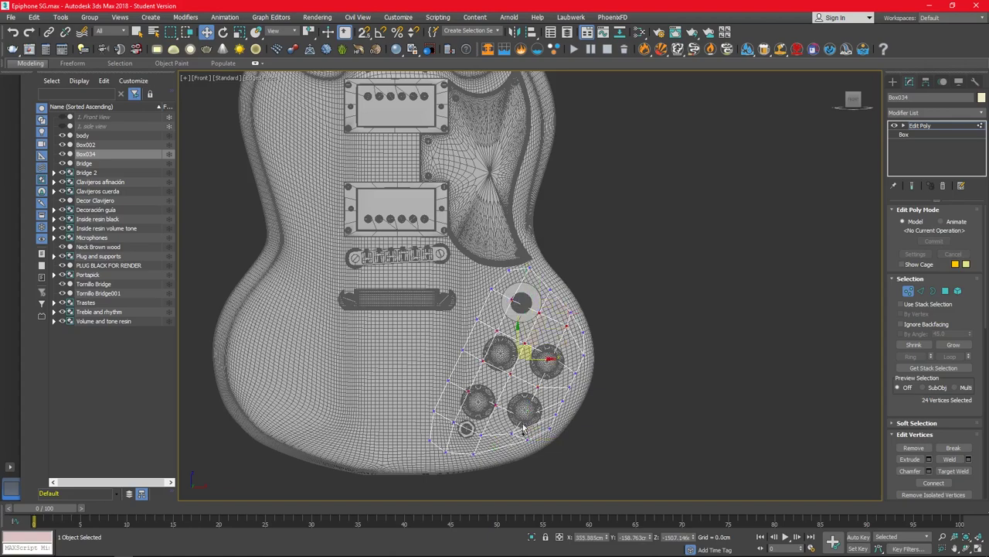
# Step: Select the pickguard's outer border and add a TurboSmooth modifier
pyautogui.press('3')
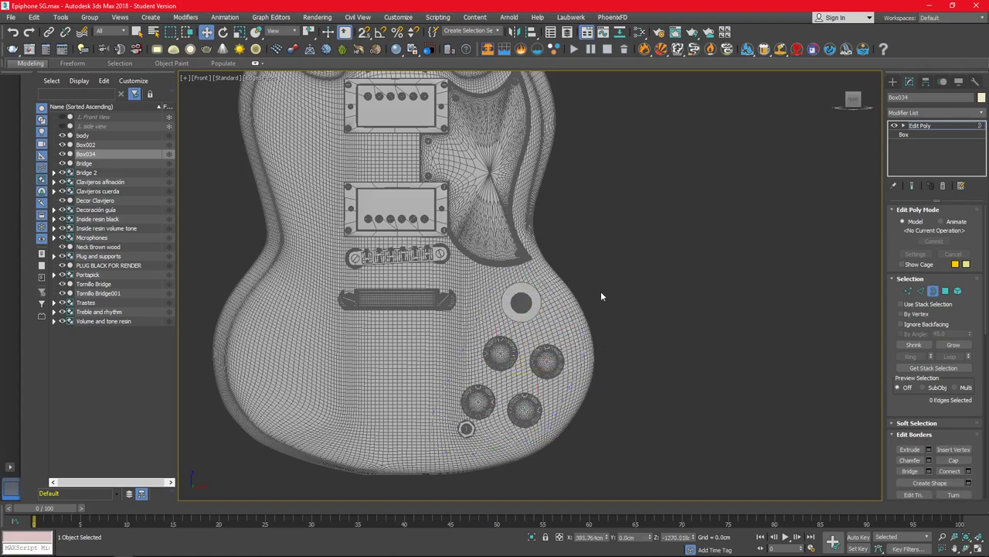
pyautogui.moveTo(693, 507); pyautogui.dragTo(694, 506)
pyautogui.hotkey('alt', 'w')
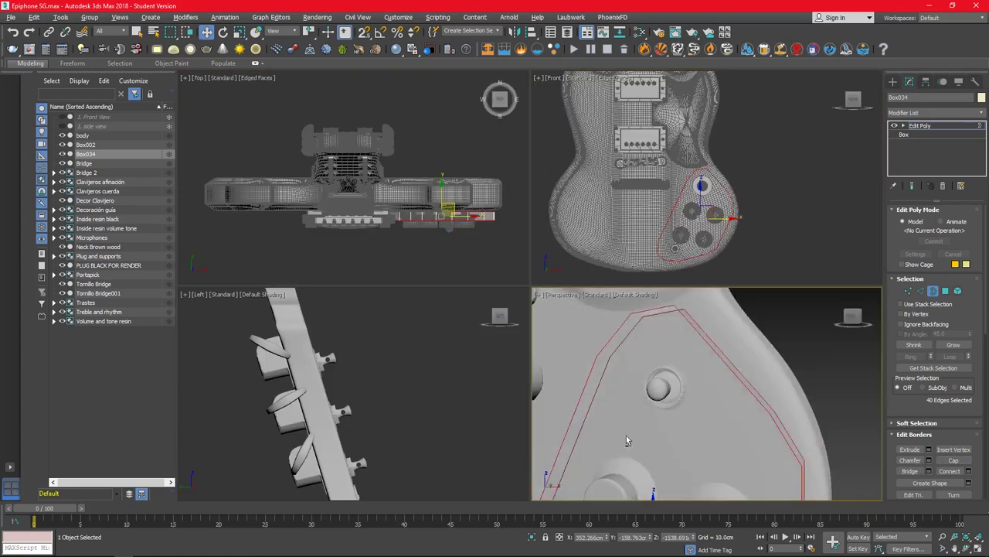
pyautogui.moveTo(626, 435)
pyautogui.keyDown('alt'); pyautogui.mouseDown(button='middle')
pyautogui.moveTo(644, 385)
pyautogui.moveTo(672, 364)
pyautogui.mouseUp(button='middle'); pyautogui.keyUp('alt')
pyautogui.click(935, 112)
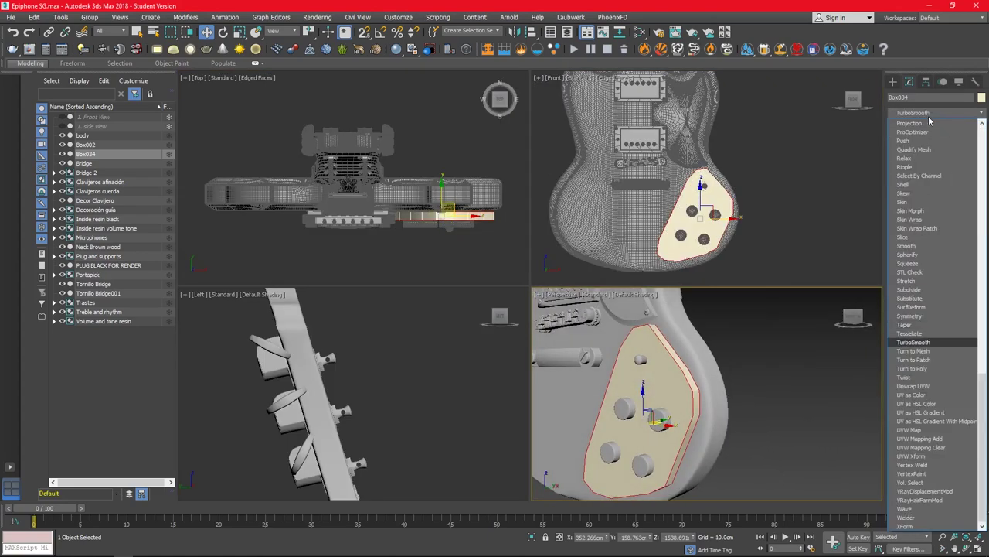
pyautogui.click(930, 119)
# Step: Chamfer the border edges in Edit Poly and thin the base box height
pyautogui.click(920, 134)
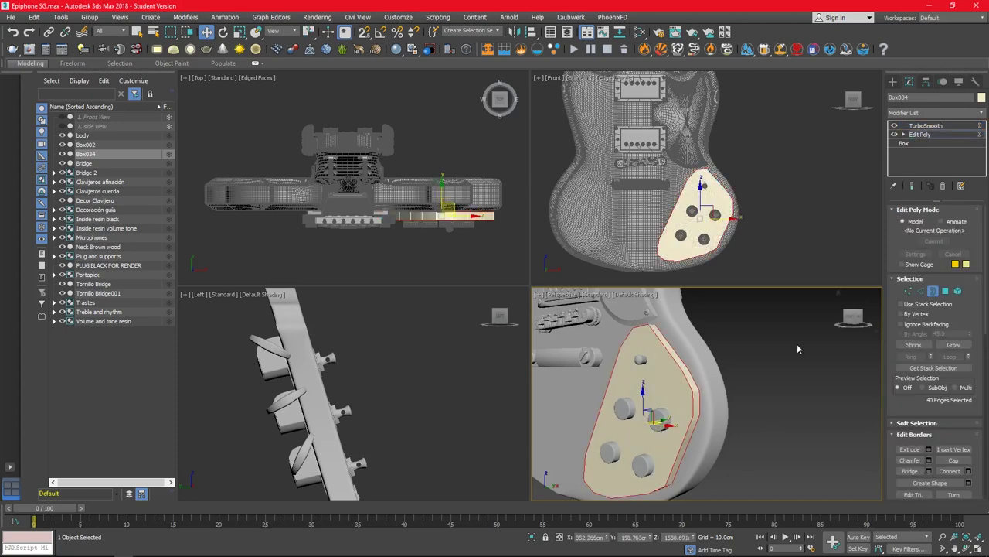
pyautogui.press('2')
pyautogui.click(929, 483)
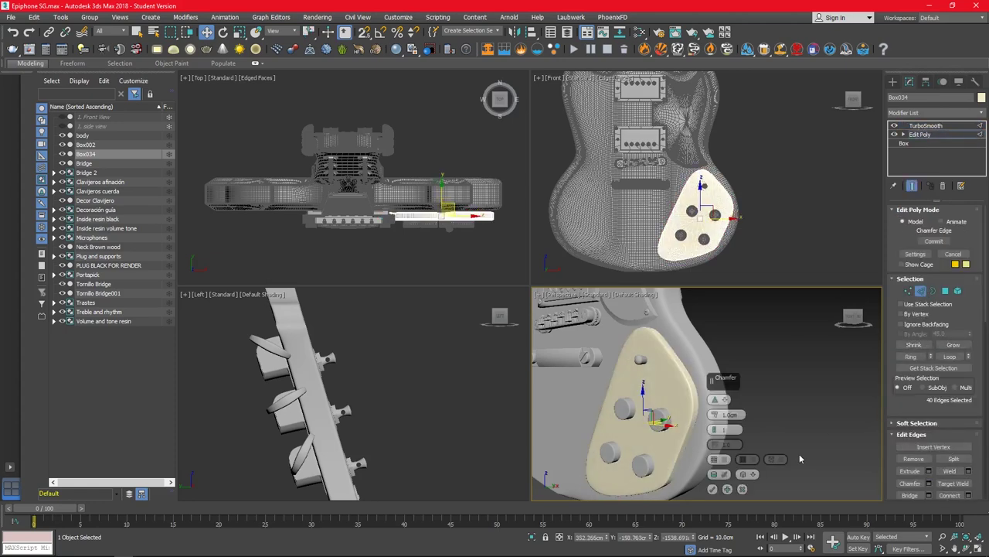
pyautogui.click(712, 488)
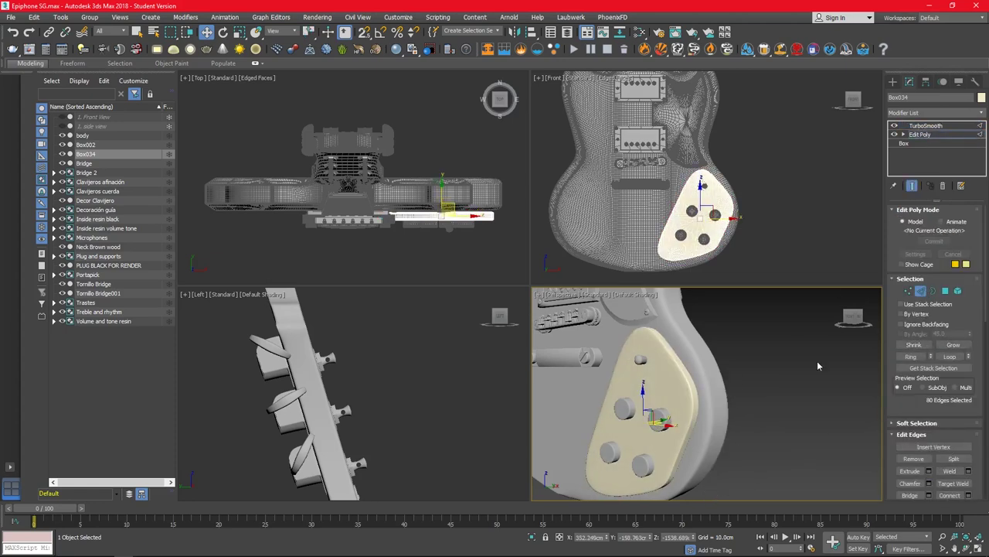
pyautogui.click(904, 143)
pyautogui.moveTo(967, 244)
pyautogui.mouseDown()
pyautogui.moveTo(969, 283)
pyautogui.moveTo(969, 255)
pyautogui.mouseUp()
pyautogui.click(373, 429)
# Step: Confirm the 23.127cm height and start a Boolean subtracting the pickguard from the guitar body
pyautogui.press('z')
pyautogui.click(566, 313)
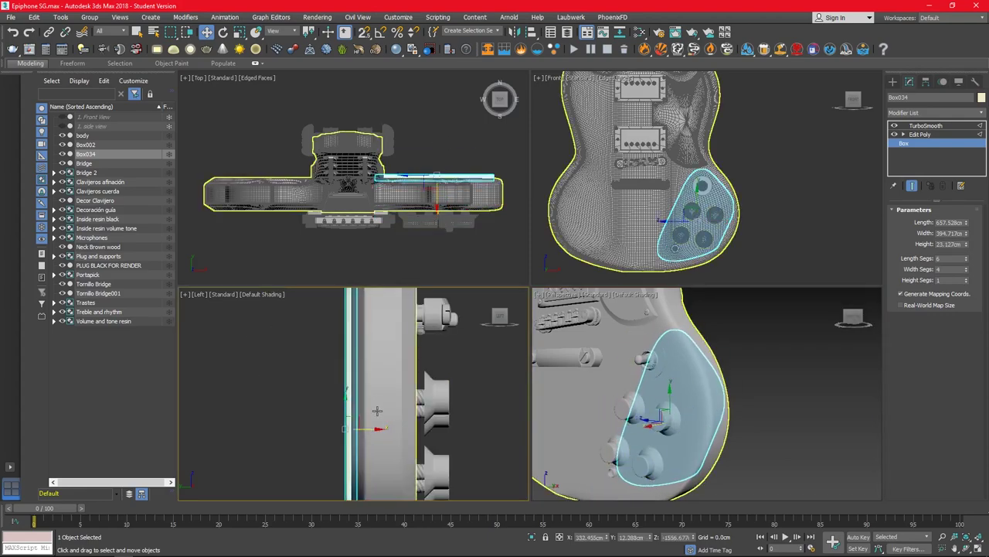
pyautogui.scroll(3, 566, 312)
pyautogui.scroll(2, 566, 312)
pyautogui.scroll(2, 566, 312)
pyautogui.keyDown('alt'); pyautogui.moveTo(566, 313); pyautogui.dragTo(702, 286, button='middle'); pyautogui.keyUp('alt')
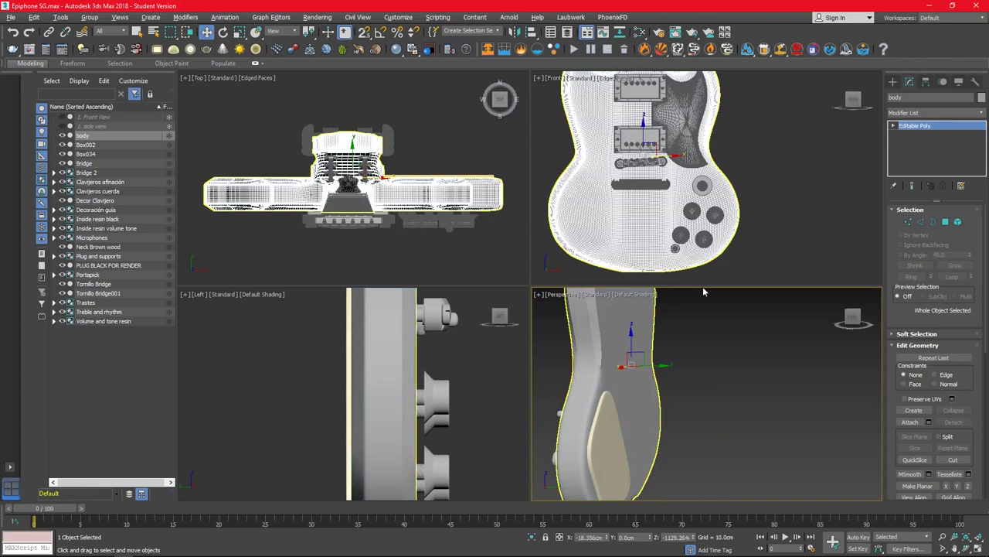
pyautogui.click(892, 81)
pyautogui.click(935, 111)
pyautogui.click(916, 102)
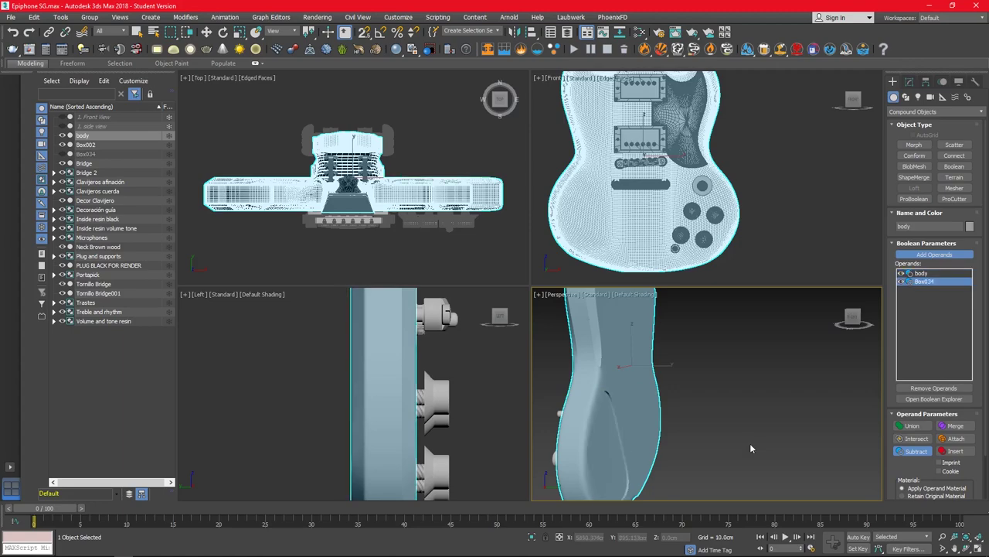
# Step: Shift-move the pickguard to make an independent copy, Box035
pyautogui.press('w')
pyautogui.click(631, 462)
pyautogui.keyDown('shift'); pyautogui.moveTo(631, 462); pyautogui.dragTo(728, 466); pyautogui.keyUp('shift')
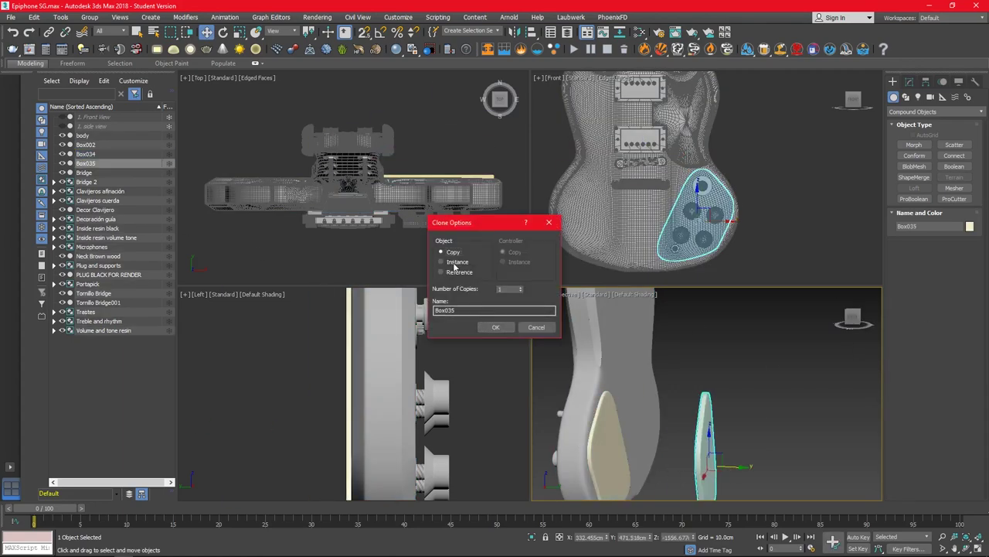
pyautogui.click(491, 326)
pyautogui.click(909, 81)
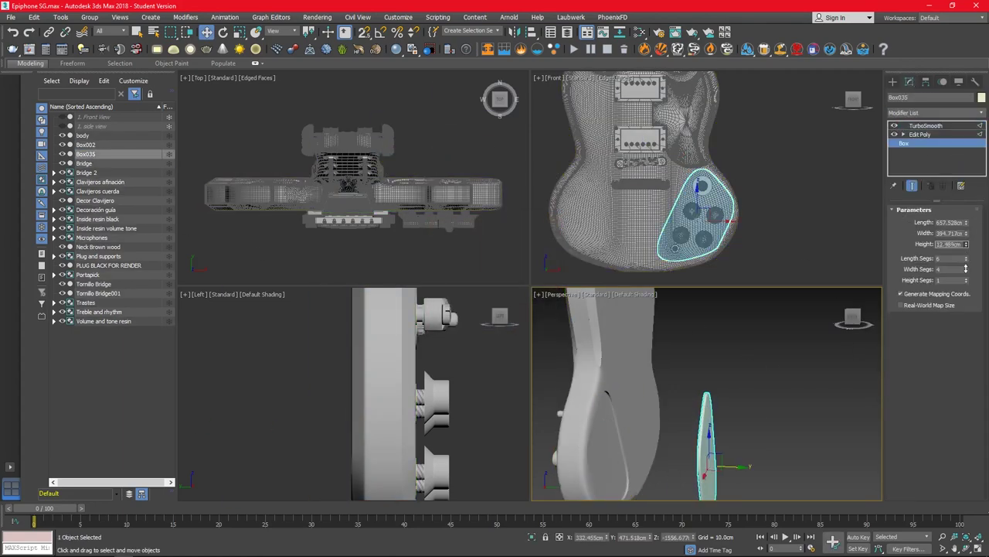
# Step: Move Box035 flush against the guitar body surface
pyautogui.click(387, 387)
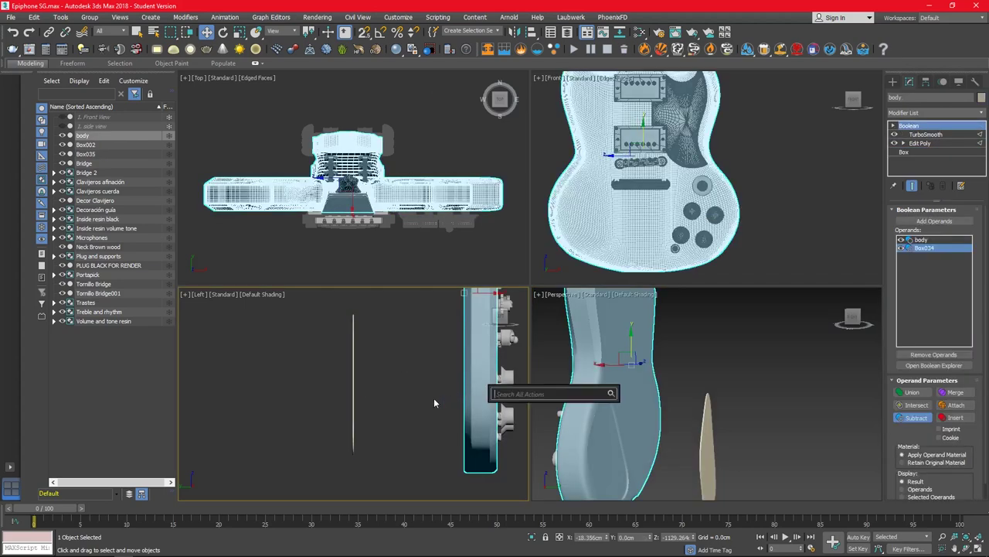
pyautogui.moveTo(354, 376); pyautogui.dragTo(480, 464)
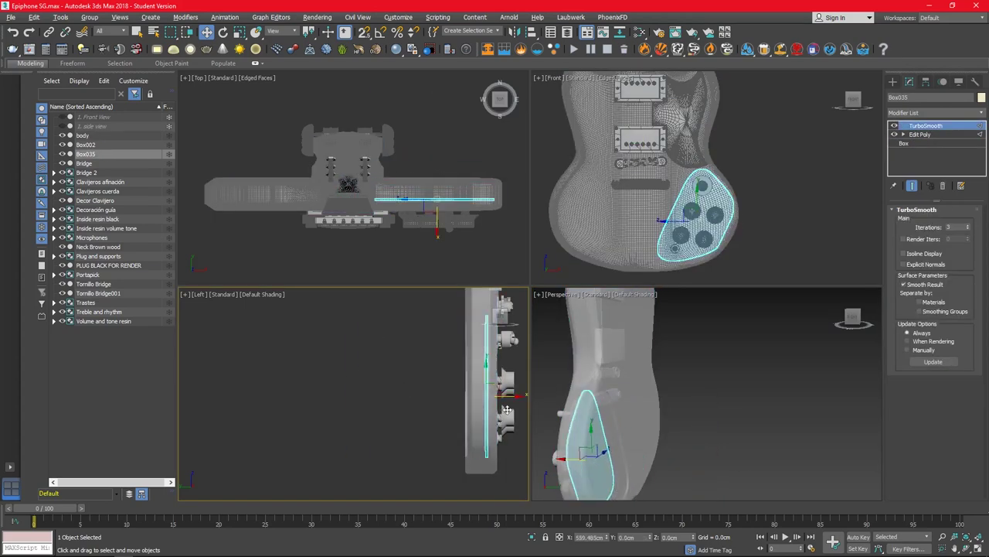
pyautogui.keyDown('alt'); pyautogui.moveTo(707, 419); pyautogui.dragTo(640, 391, button='middle'); pyautogui.keyUp('alt')
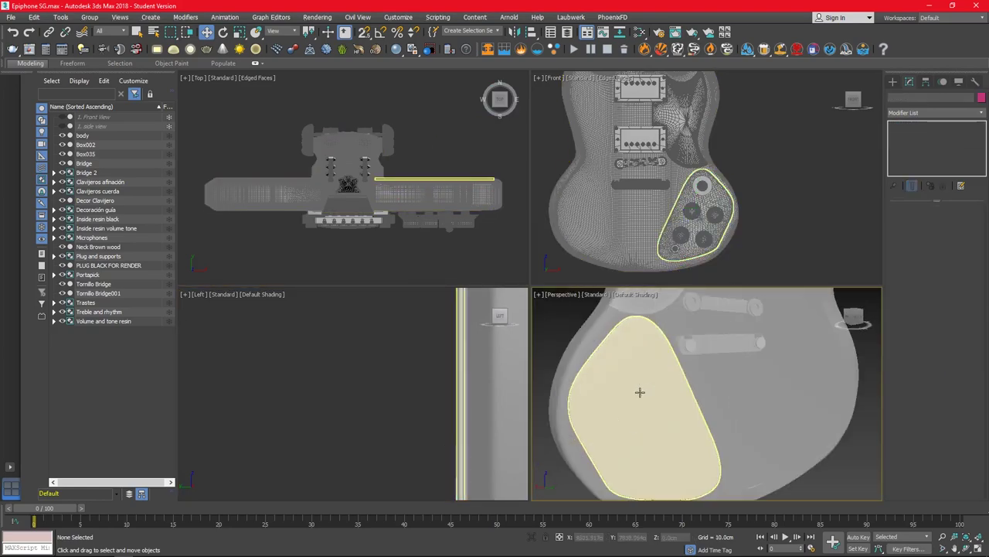
pyautogui.moveTo(437, 462); pyautogui.dragTo(480, 460)
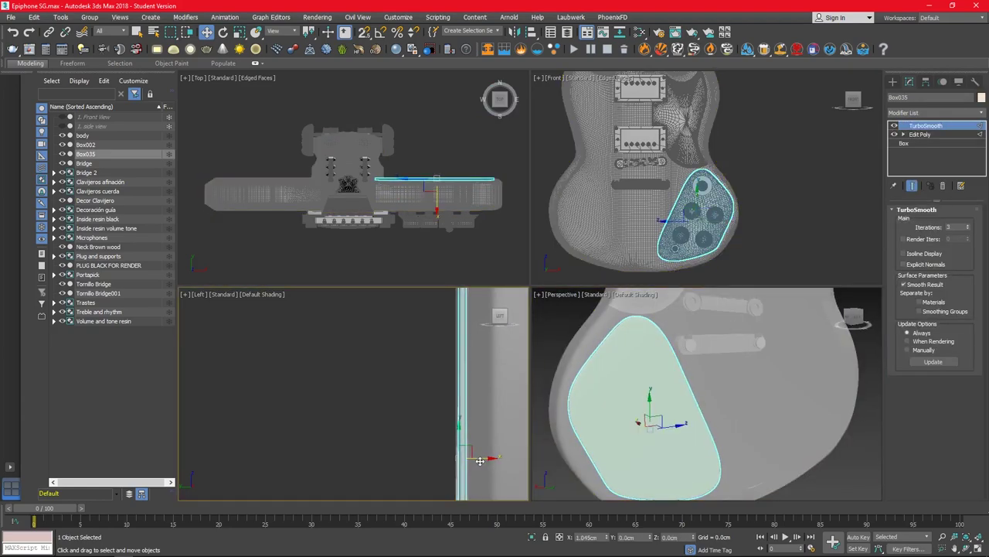
pyautogui.scroll(-5, 695, 371)
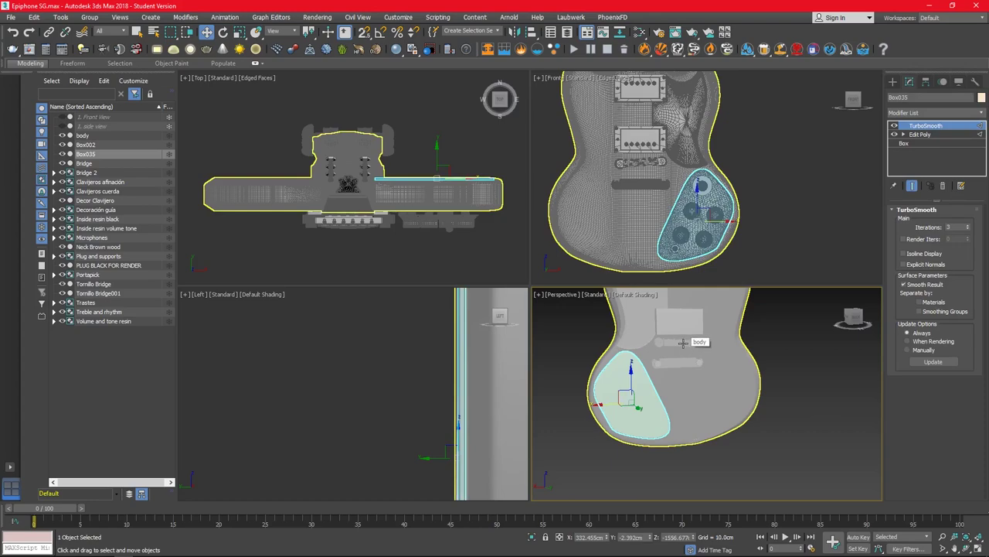
# Step: Isolate Box035 in the Front view and draw a small cylinder at its top tip
pyautogui.hotkey('alt', 'w')
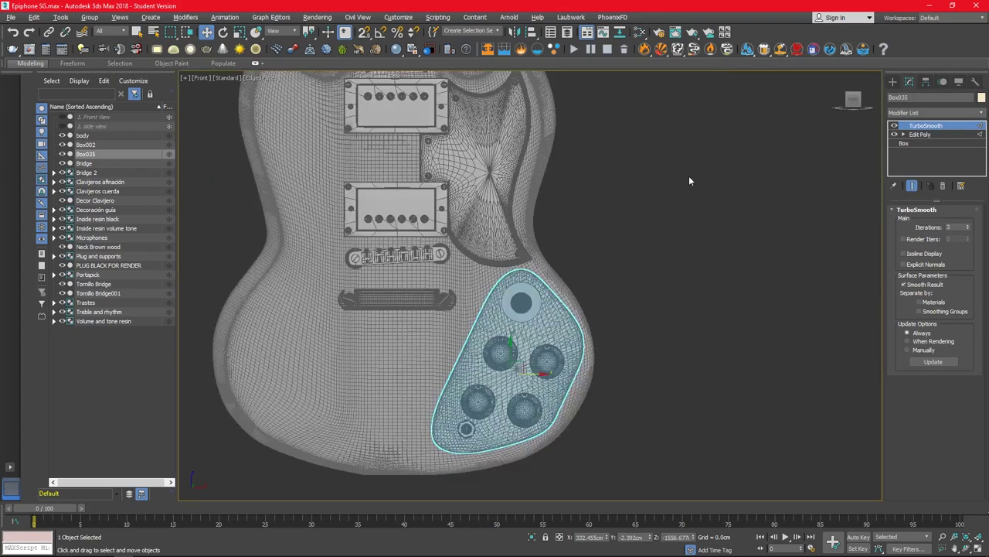
pyautogui.rightClick(540, 292)
pyautogui.click(587, 252)
pyautogui.click(893, 81)
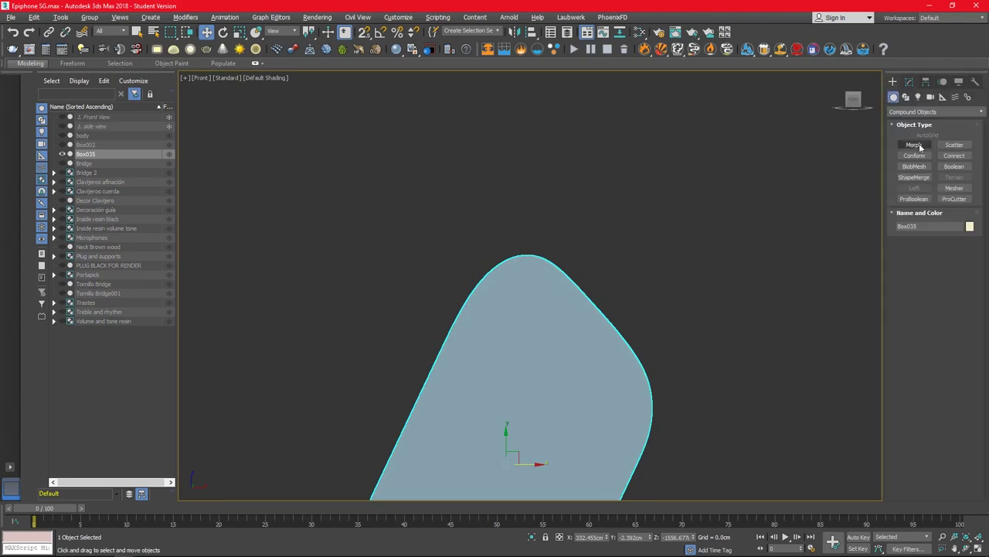
pyautogui.click(906, 97)
pyautogui.click(895, 97)
pyautogui.click(914, 166)
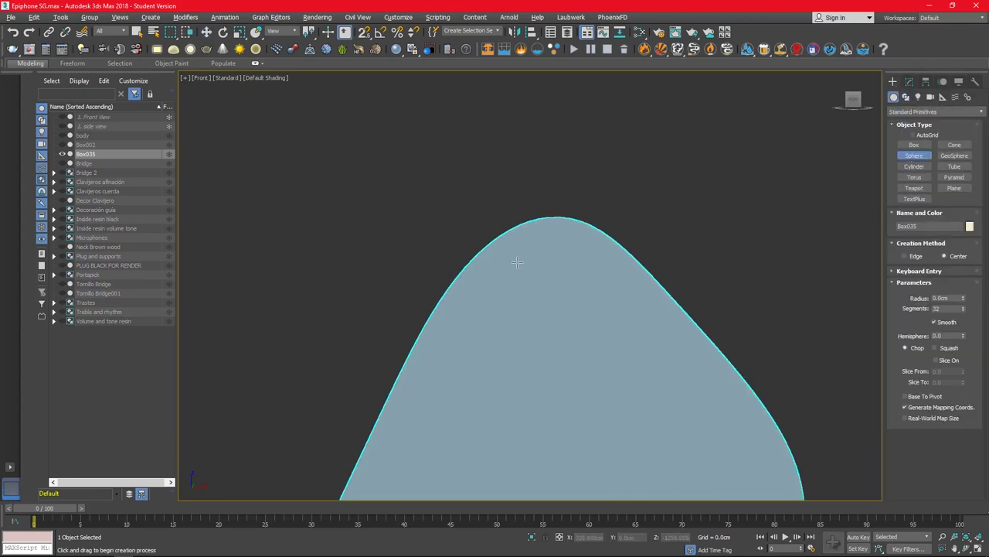
pyautogui.moveTo(521, 259); pyautogui.dragTo(556, 258)
pyautogui.click(565, 256)
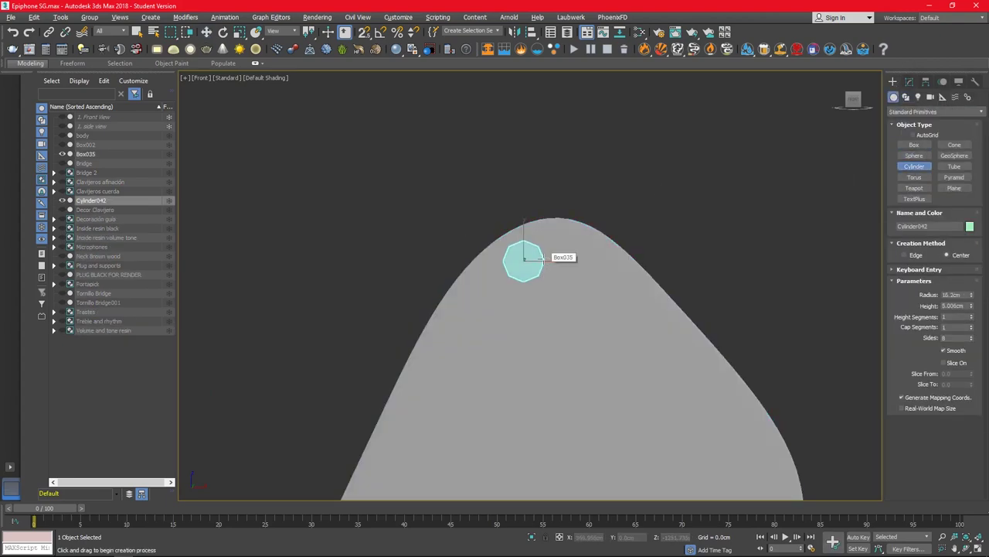
pyautogui.hotkey('alt', 'w')
pyautogui.moveTo(509, 263)
pyautogui.keyDown('alt'); pyautogui.mouseDown(button='middle')
pyautogui.moveTo(548, 281)
pyautogui.moveTo(510, 263)
pyautogui.mouseUp(button='middle'); pyautogui.keyUp('alt')
pyautogui.rightClick(541, 279)
# Step: Give the cylinder Edit Poly and TurboSmooth modifiers to round it into a screw head
pyautogui.click(909, 81)
pyautogui.click(922, 112)
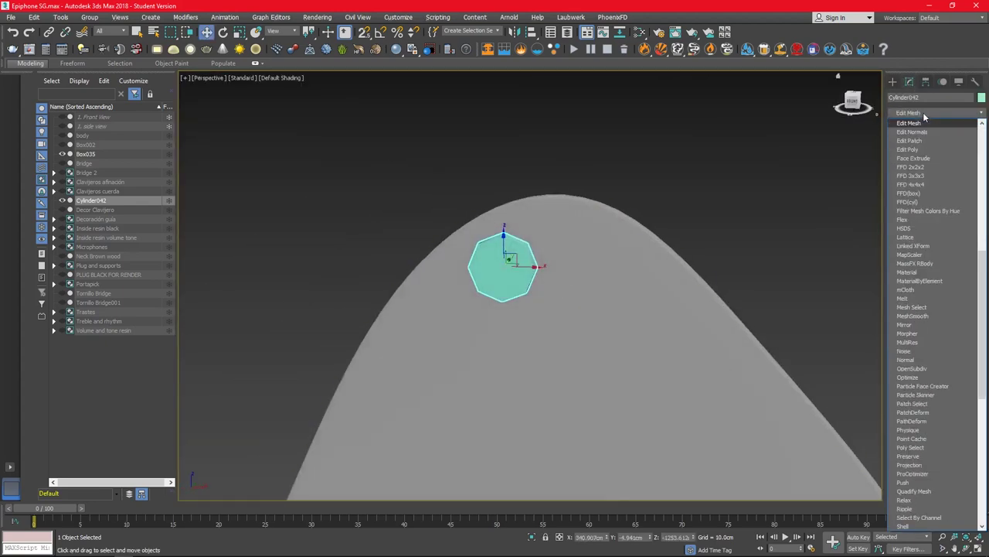
pyautogui.click(920, 128)
pyautogui.press('4')
pyautogui.click(511, 255)
pyautogui.moveTo(541, 271)
pyautogui.keyDown('alt'); pyautogui.mouseDown(button='middle')
pyautogui.moveTo(512, 255)
pyautogui.moveTo(526, 264)
pyautogui.mouseUp(button='middle'); pyautogui.keyUp('alt')
pyautogui.click(923, 113)
pyautogui.click(924, 463)
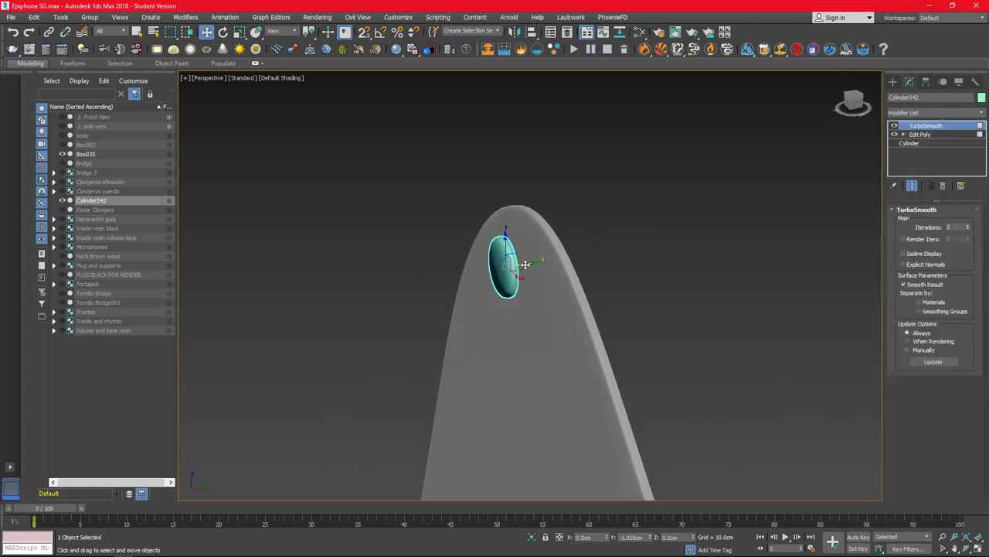
pyautogui.hotkey('alt', 'w')
pyautogui.middleClick(535, 208)
pyautogui.hotkey('alt', 'w')
# Step: Draw a thin bar box across the screw head and align it to the cylinder
pyautogui.press('z')
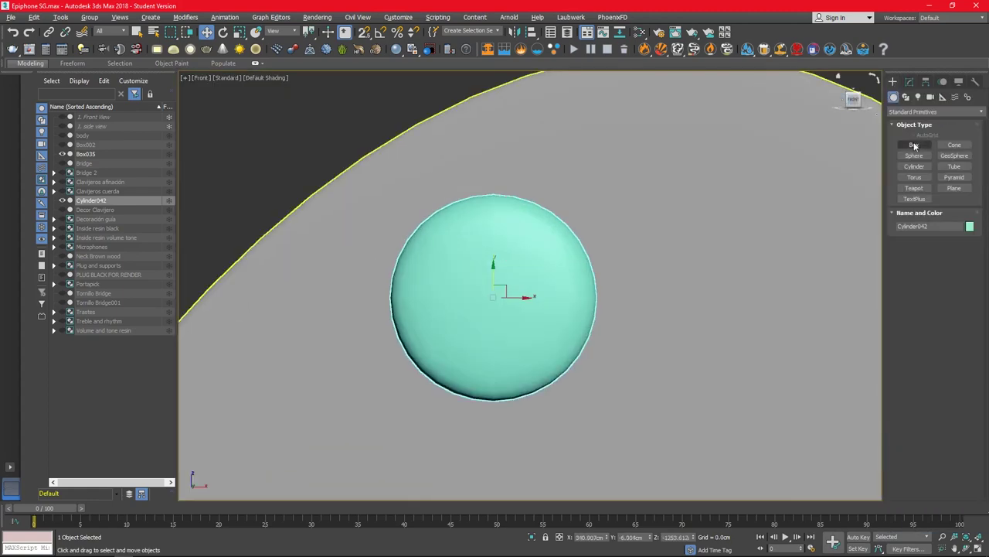
pyautogui.hotkey('alt', 'b')
pyautogui.moveTo(506, 226); pyautogui.dragTo(473, 362)
pyautogui.click(473, 362)
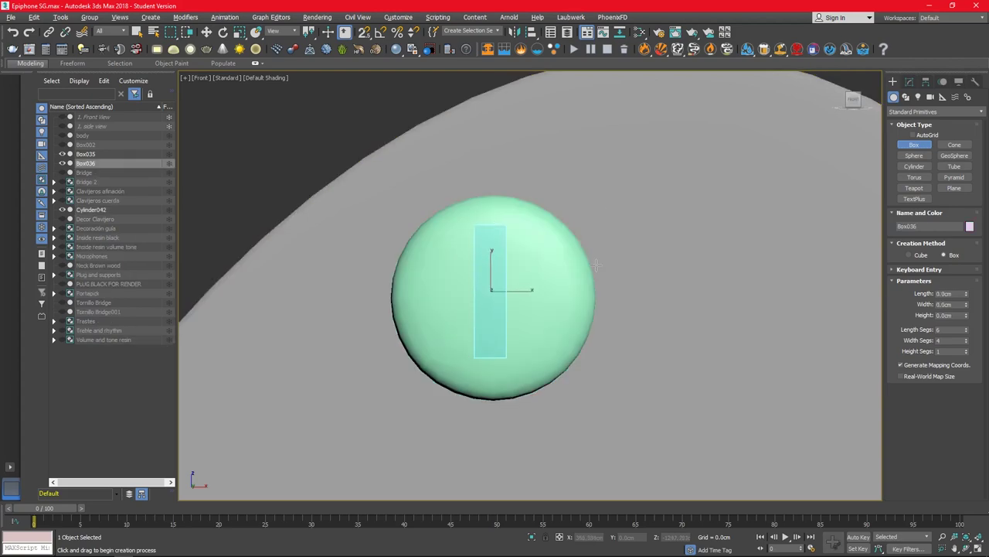
pyautogui.press('p')
pyautogui.click(909, 81)
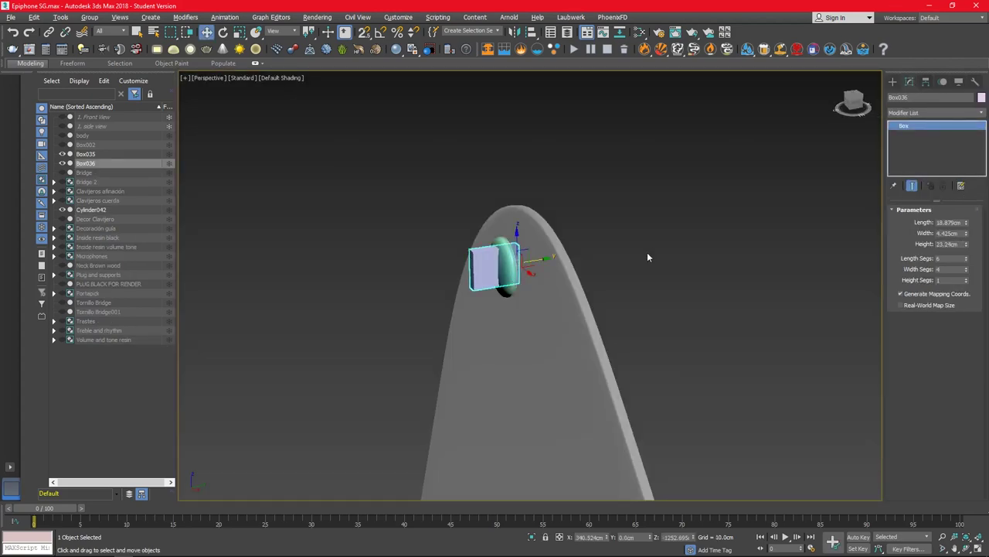
pyautogui.hotkey('alt', 'a')
pyautogui.click(512, 271)
pyautogui.click(497, 367)
# Step: Shift-rotate a copy of the bar 90° to form a cross over the screw head
pyautogui.press('f')
pyautogui.press('z')
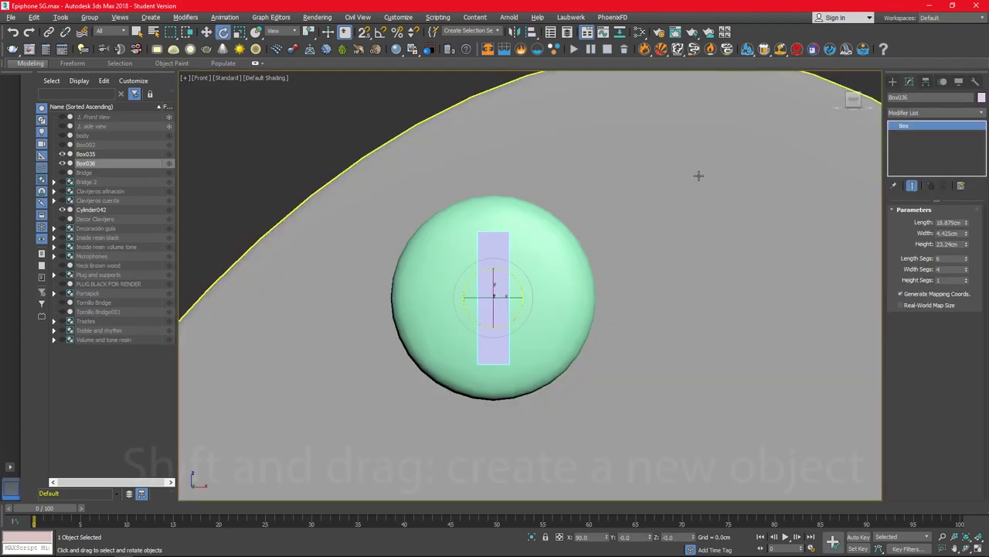
pyautogui.press('e')
pyautogui.keyDown('shift'); pyautogui.moveTo(516, 294); pyautogui.dragTo(508, 320); pyautogui.keyUp('shift')
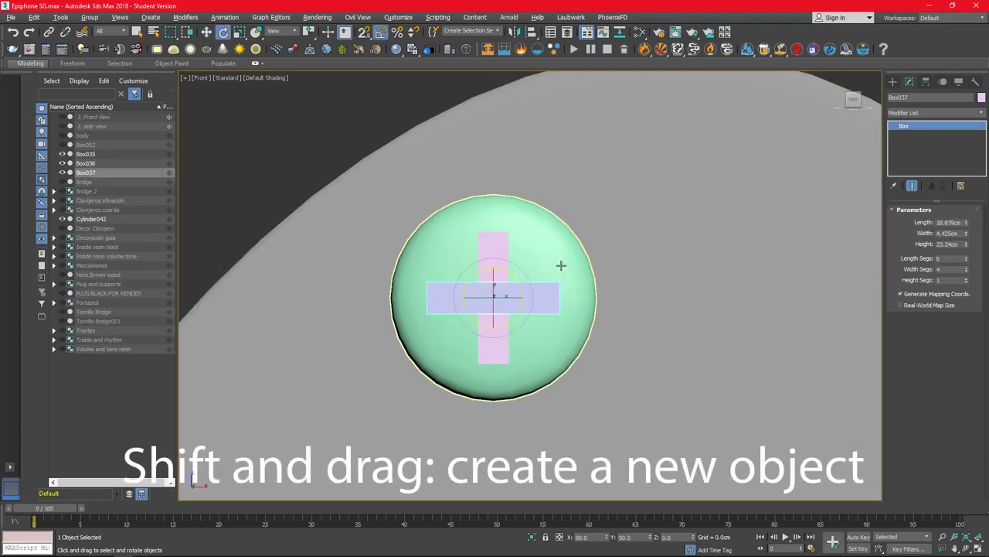
pyautogui.click(565, 355)
# Step: Subtract both crossing bars from the screw head with a Compound Boolean
pyautogui.click(955, 166)
pyautogui.click(934, 254)
pyautogui.click(529, 302)
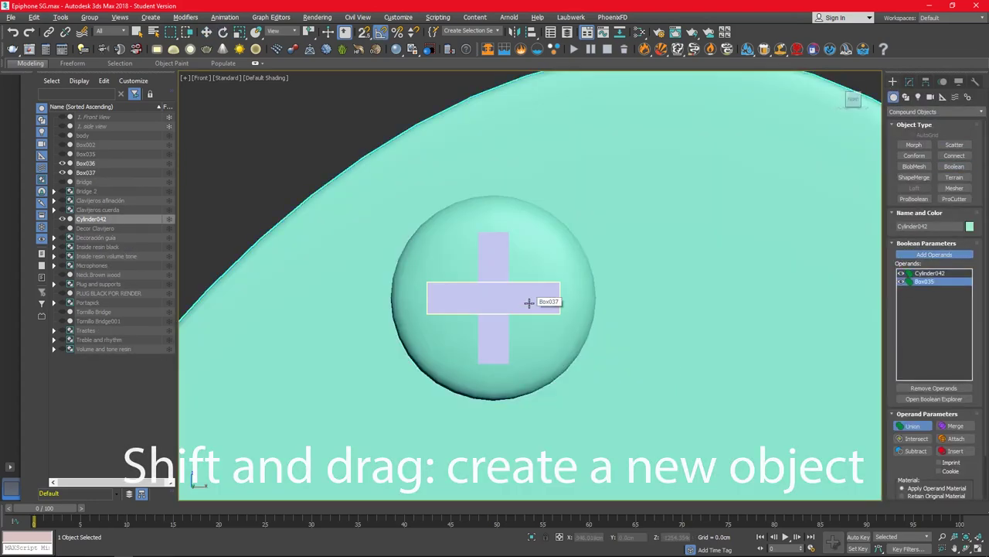
pyautogui.click(529, 302)
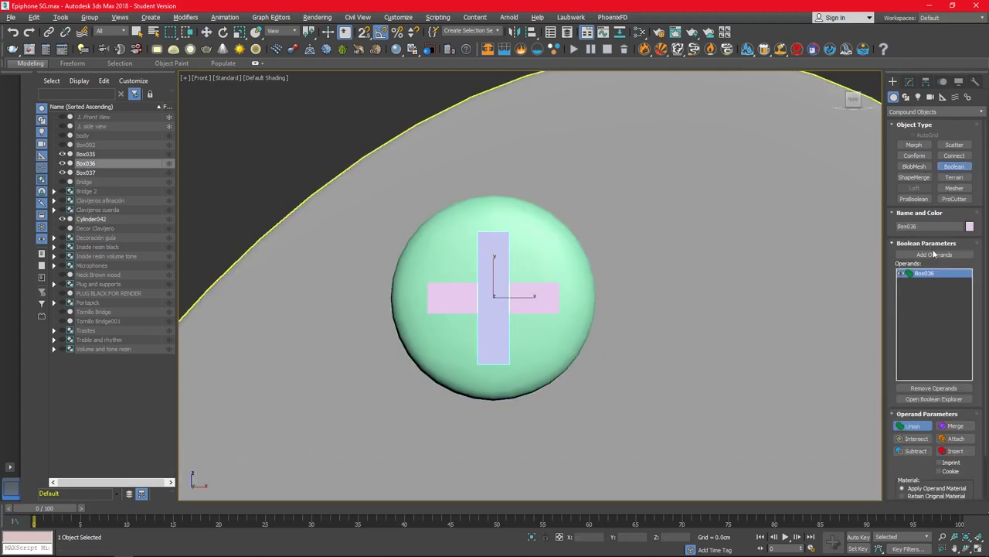
pyautogui.press('w')
pyautogui.click(955, 167)
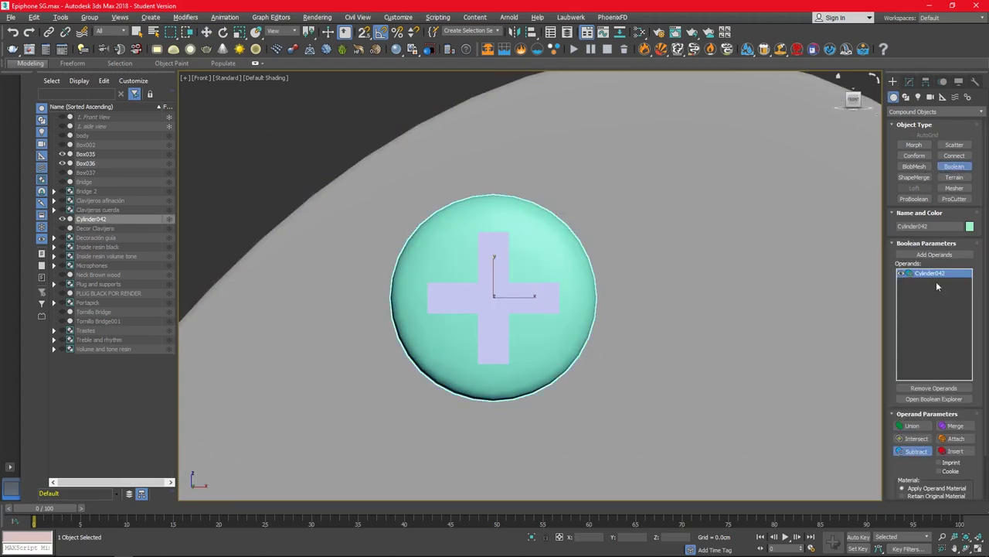
pyautogui.click(934, 255)
pyautogui.click(533, 313)
# Step: Add an Edit Poly modifier and select the cross hole's border for chamfering
pyautogui.press('p')
pyautogui.click(909, 82)
pyautogui.click(922, 112)
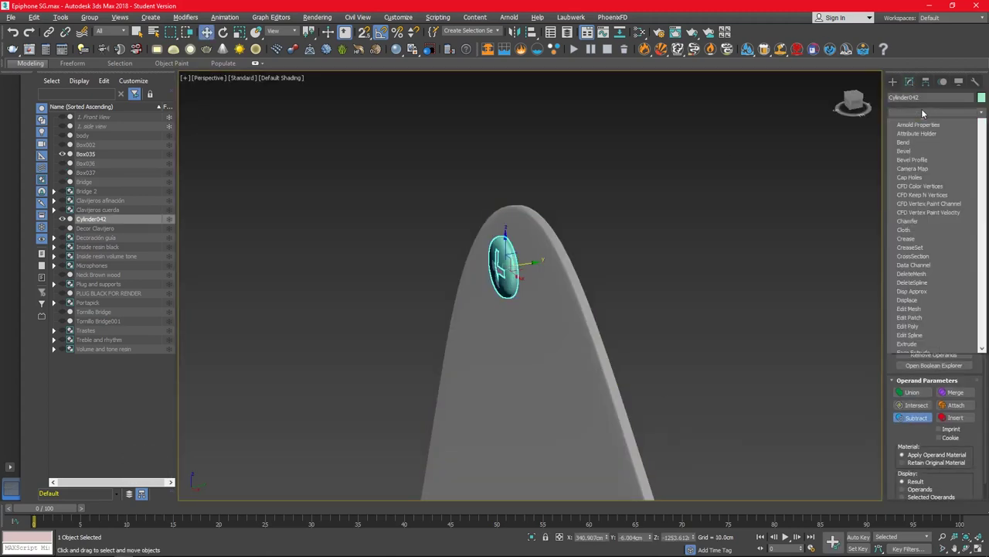
pyautogui.click(909, 325)
pyautogui.scroll(5, 524, 279)
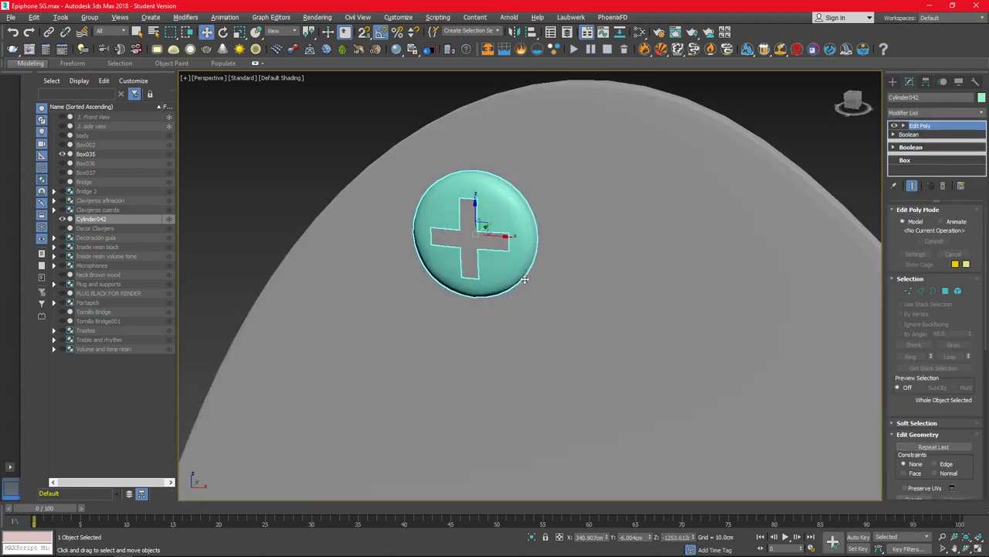
pyautogui.press('3')
pyautogui.click(479, 274)
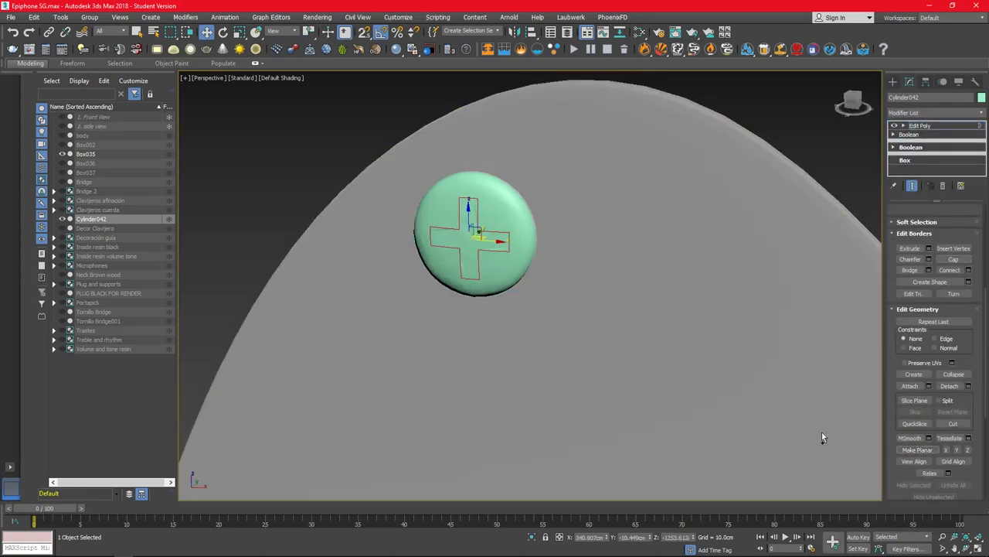
pyautogui.keyDown('alt'); pyautogui.moveTo(822, 433); pyautogui.dragTo(881, 444, button='middle'); pyautogui.keyUp('alt')
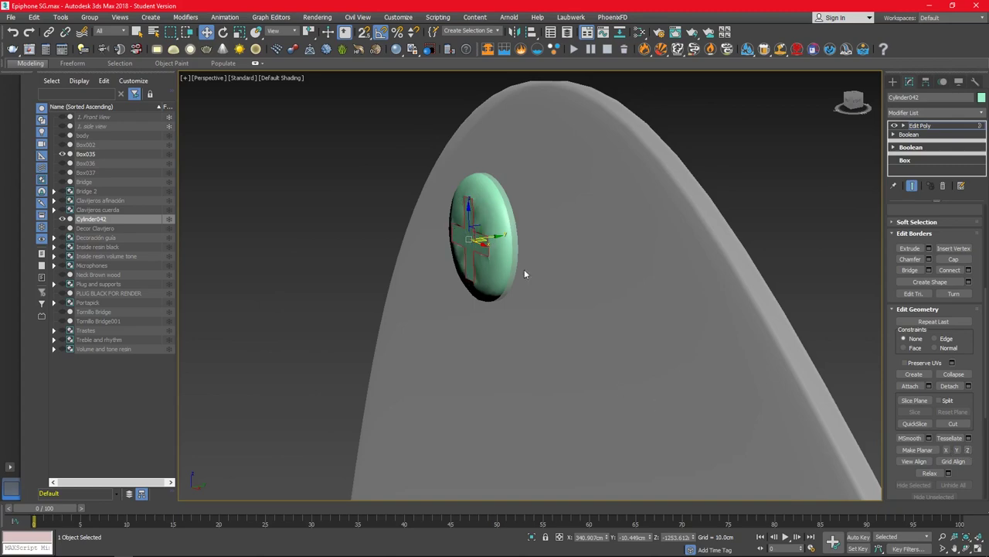
pyautogui.click(928, 259)
pyautogui.moveTo(539, 302)
pyautogui.keyDown('alt'); pyautogui.mouseDown(button='middle')
pyautogui.moveTo(449, 316)
pyautogui.moveTo(566, 325)
pyautogui.moveTo(503, 229)
pyautogui.mouseUp(button='middle'); pyautogui.keyUp('alt')
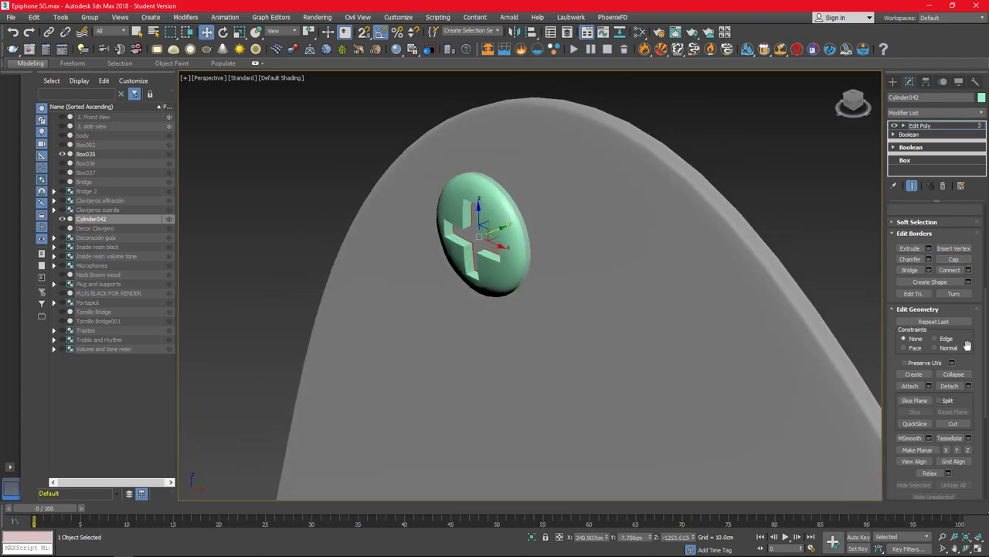
pyautogui.scroll(-2, 973, 388)
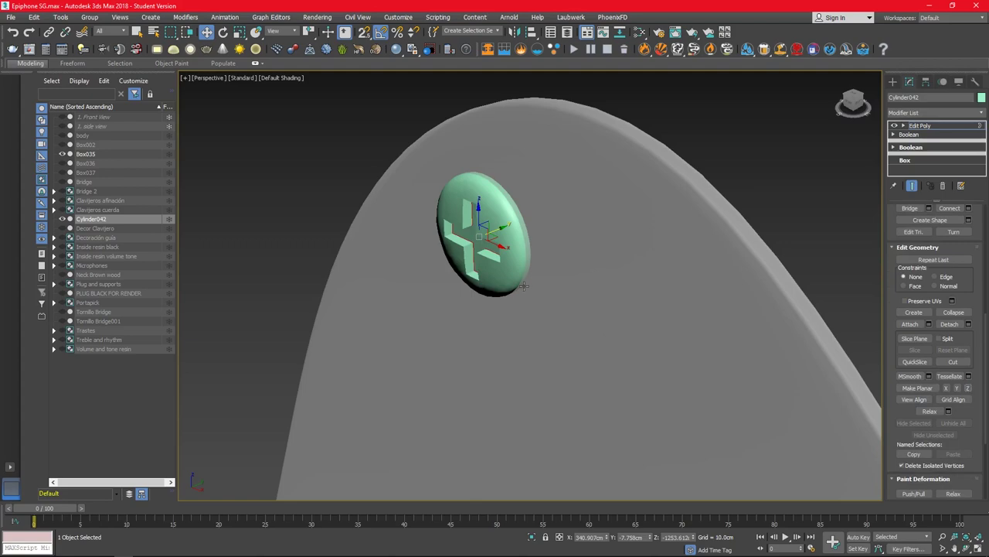
# Step: Show all four viewports and orbit the perspective view onto the cut screw head
pyautogui.hotkey('alt', 'w')
pyautogui.rightClick(442, 357)
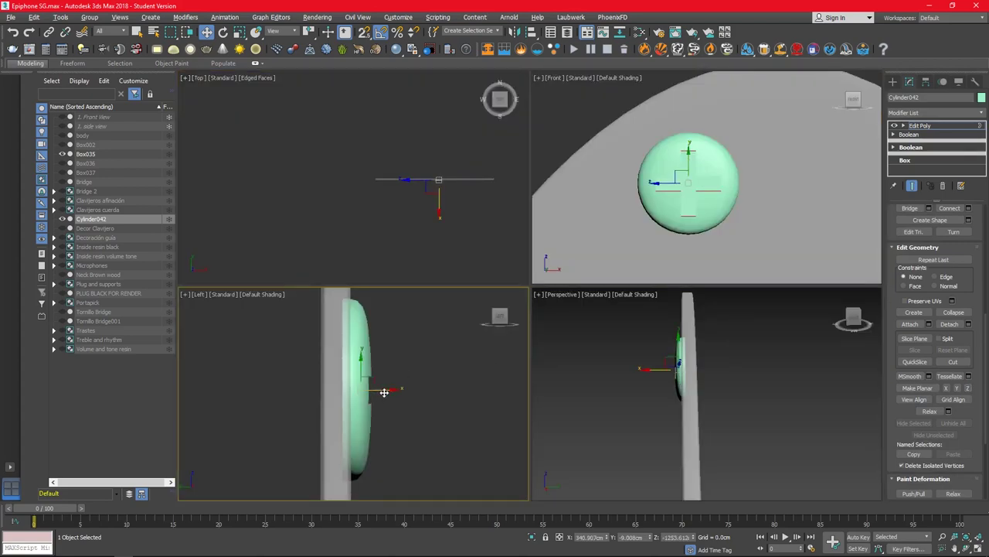
pyautogui.keyDown('alt'); pyautogui.moveTo(588, 379); pyautogui.dragTo(675, 375, button='middle'); pyautogui.keyUp('alt')
# Step: Try a 0.17cm Chamfer modifier on the screw head, then undo it
pyautogui.click(936, 112)
pyautogui.click(965, 222)
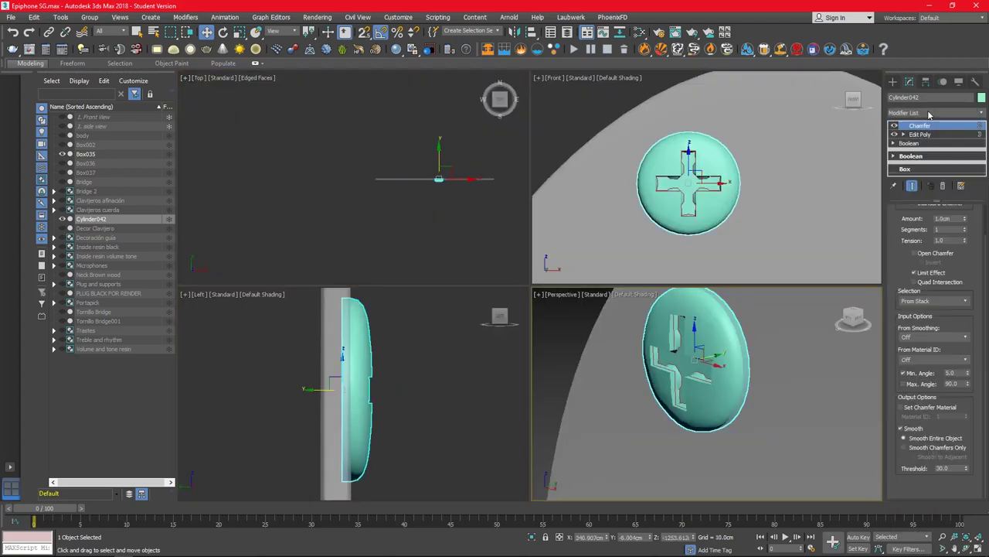
pyautogui.click(924, 135)
pyautogui.click(929, 128)
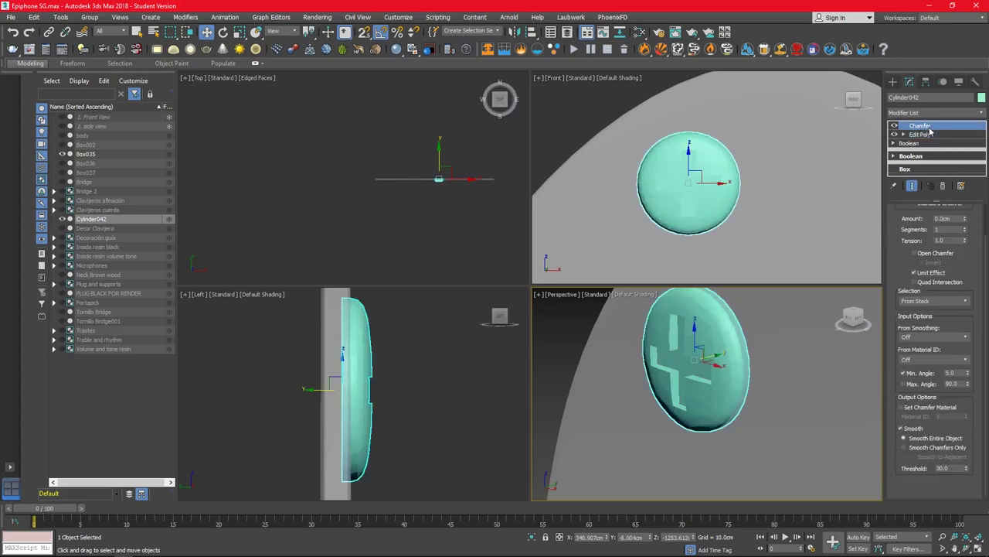
pyautogui.moveTo(966, 220); pyautogui.dragTo(965, 208)
pyautogui.scroll(1, 914, 244)
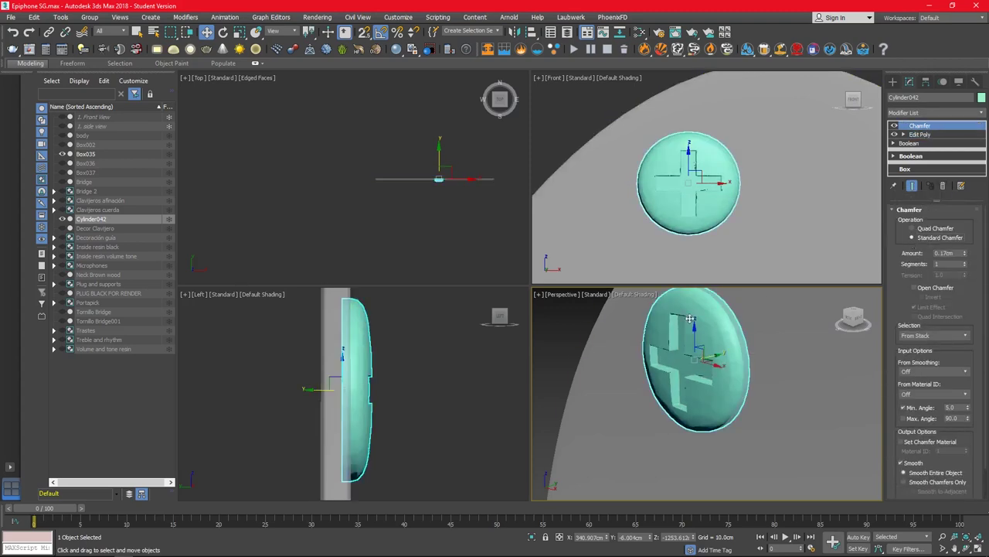
pyautogui.scroll(5, 690, 317)
pyautogui.scroll(-10, 690, 348)
pyautogui.hotkey('ctrl', 'z')
pyautogui.scroll(-5, 662, 224)
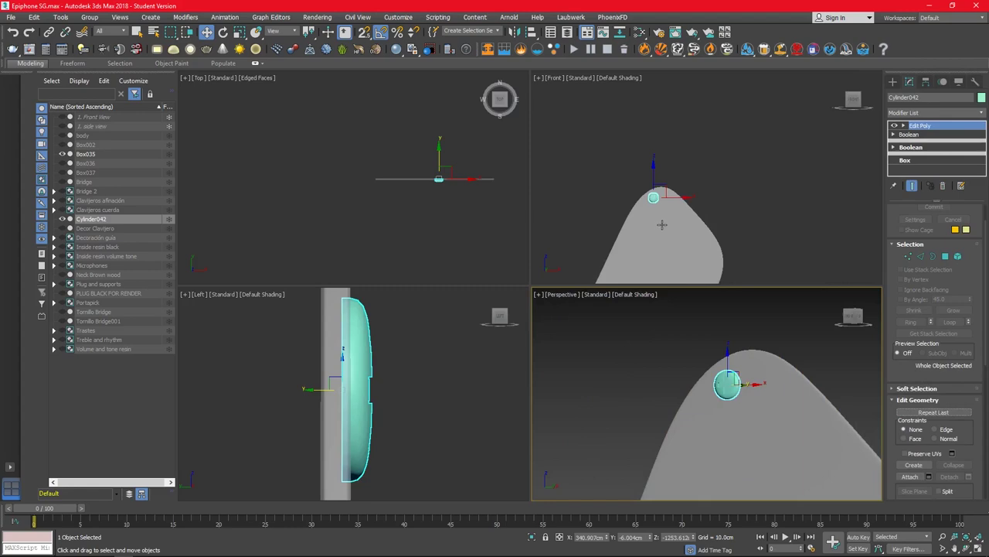
pyautogui.scroll(3, 662, 224)
# Step: Shift-drag a copy of the screw head to a new spot on the body
pyautogui.click(669, 198)
pyautogui.press('e')
pyautogui.press('r')
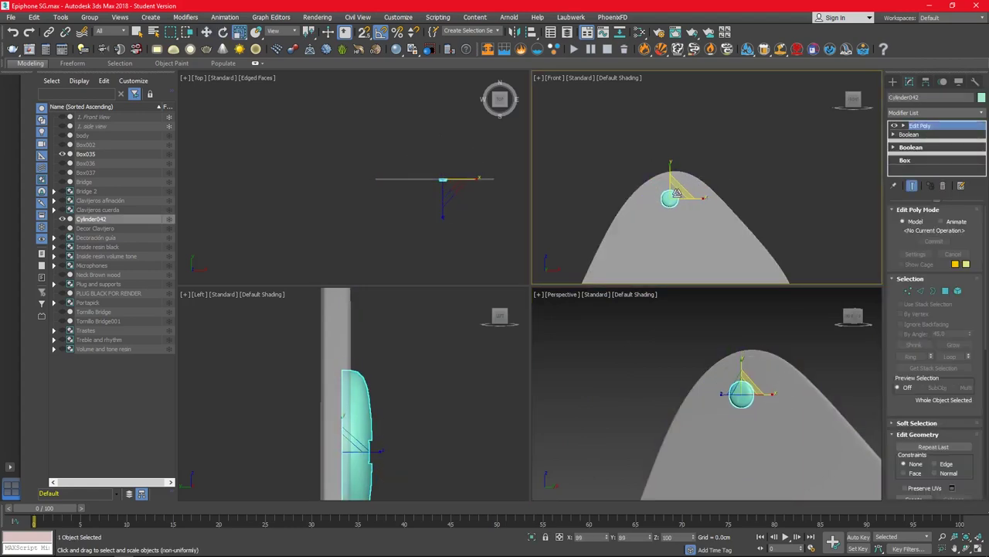
pyautogui.scroll(-2, 669, 193)
pyautogui.scroll(-2, 664, 155)
pyautogui.press('w')
pyautogui.moveTo(662, 130)
pyautogui.keyDown('shift'); pyautogui.mouseDown()
pyautogui.moveTo(698, 170)
pyautogui.moveTo(676, 221)
pyautogui.mouseUp(); pyautogui.keyUp('shift')
# Step: Finish placing the screw copies around the pickguard outline
pyautogui.click(496, 331)
pyautogui.click(496, 327)
pyautogui.moveTo(654, 272); pyautogui.dragTo(673, 214, button='middle')
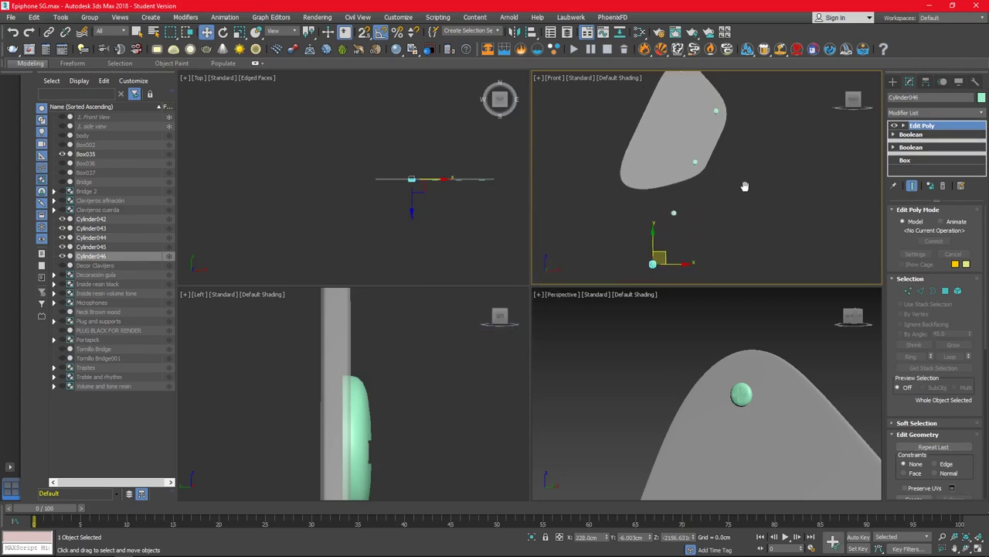
pyautogui.moveTo(725, 150); pyautogui.dragTo(719, 186, button='middle')
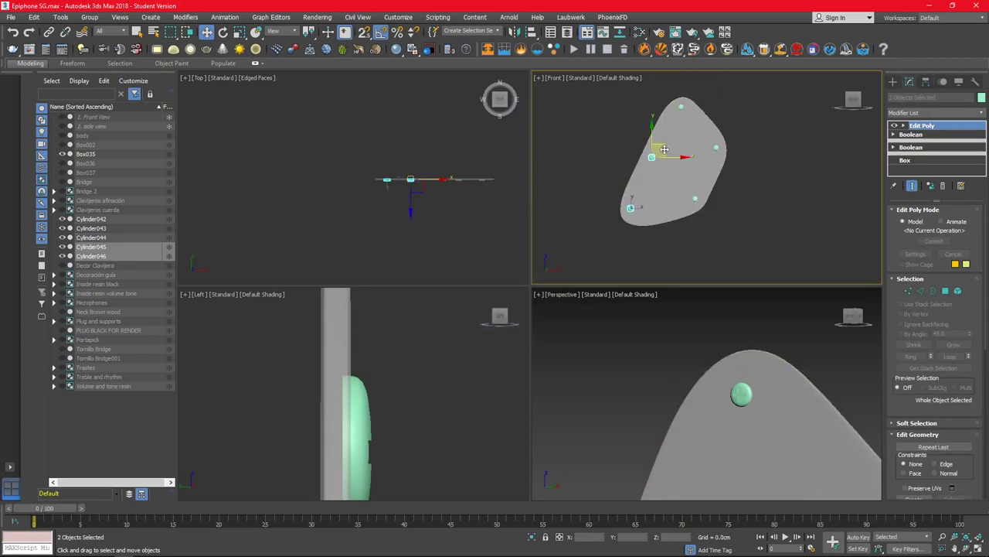
# Step: Select all five pickguard screws together
pyautogui.click(653, 158)
pyautogui.keyDown('ctrl'); pyautogui.click(681, 106); pyautogui.keyUp('ctrl')
pyautogui.keyDown('ctrl'); pyautogui.click(716, 147); pyautogui.keyUp('ctrl')
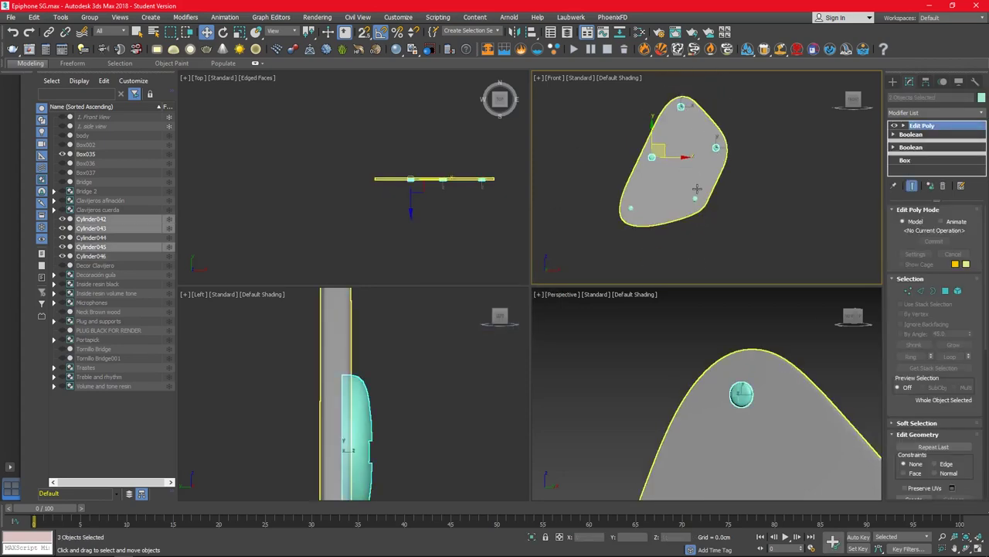
pyautogui.keyDown('ctrl'); pyautogui.click(695, 199); pyautogui.keyUp('ctrl')
pyautogui.keyDown('ctrl'); pyautogui.click(630, 207); pyautogui.keyUp('ctrl')
pyautogui.click(588, 199)
pyautogui.click(681, 106)
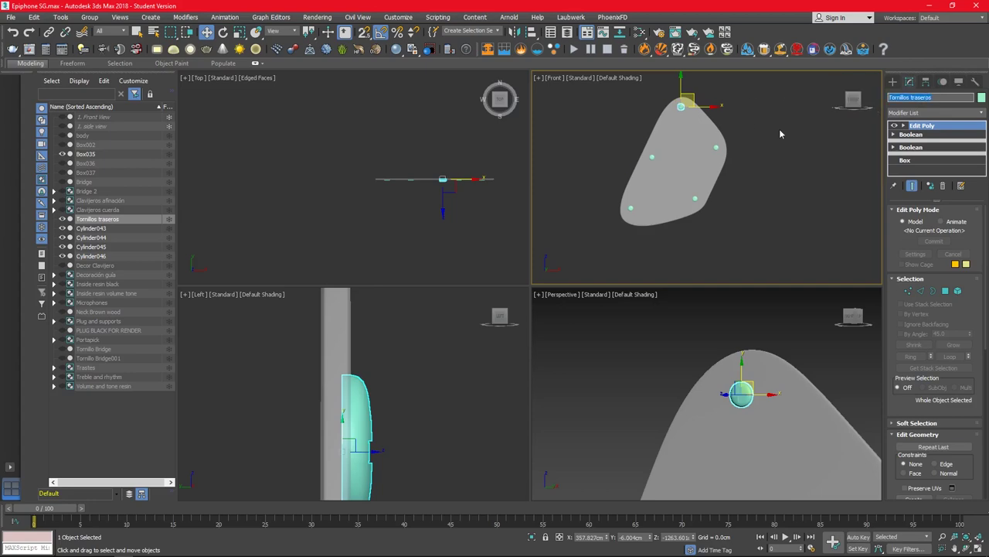
pyautogui.keyDown('ctrl'); pyautogui.click(481, 179); pyautogui.keyUp('ctrl')
pyautogui.keyDown('ctrl'); pyautogui.click(458, 179); pyautogui.keyUp('ctrl')
# Step: Group the five screws under the name 'Tornillos traseros'
pyautogui.keyDown('ctrl'); pyautogui.click(410, 179); pyautogui.keyUp('ctrl')
pyautogui.keyDown('ctrl'); pyautogui.click(386, 180); pyautogui.keyUp('ctrl')
pyautogui.hotkey('alt', 'g')
pyautogui.press('Return')
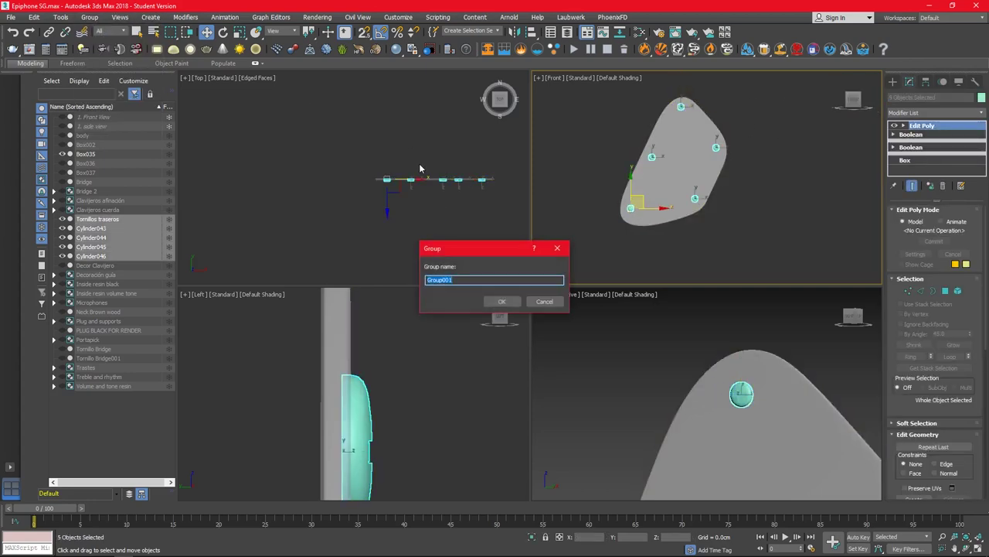
pyautogui.click(502, 300)
# Step: Unhide all hidden guitar parts and clear the selection
pyautogui.rightClick(574, 183)
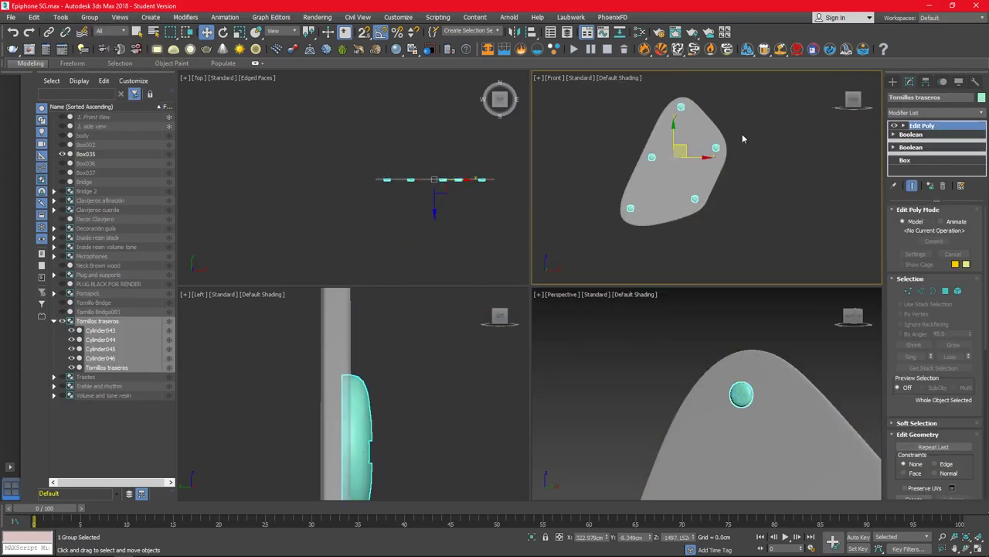
pyautogui.rightClick(799, 146)
pyautogui.click(835, 114)
pyautogui.click(770, 172)
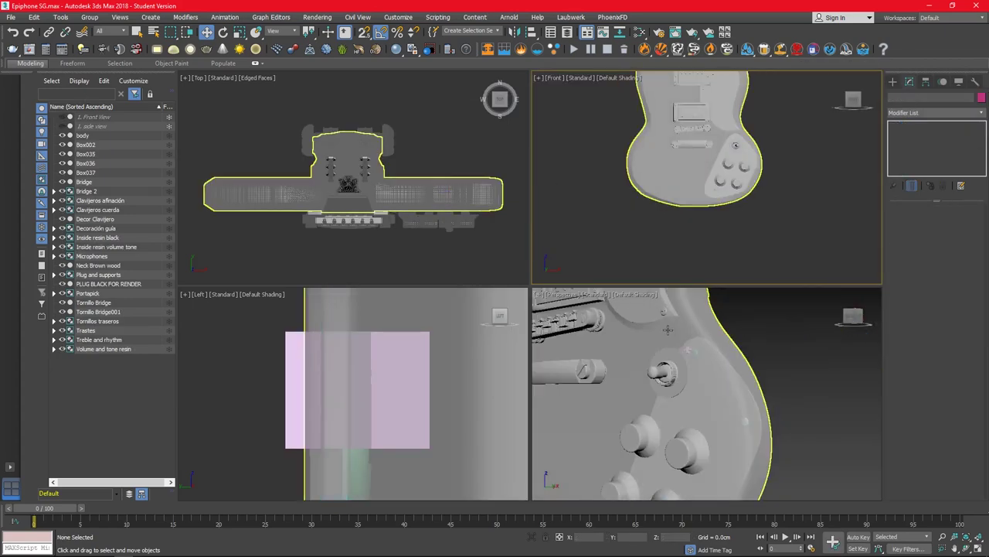
# Step: Delete the pink reference boxes and orbit to face the guitar body
pyautogui.scroll(3, 667, 331)
pyautogui.click(662, 316)
pyautogui.press('Delete')
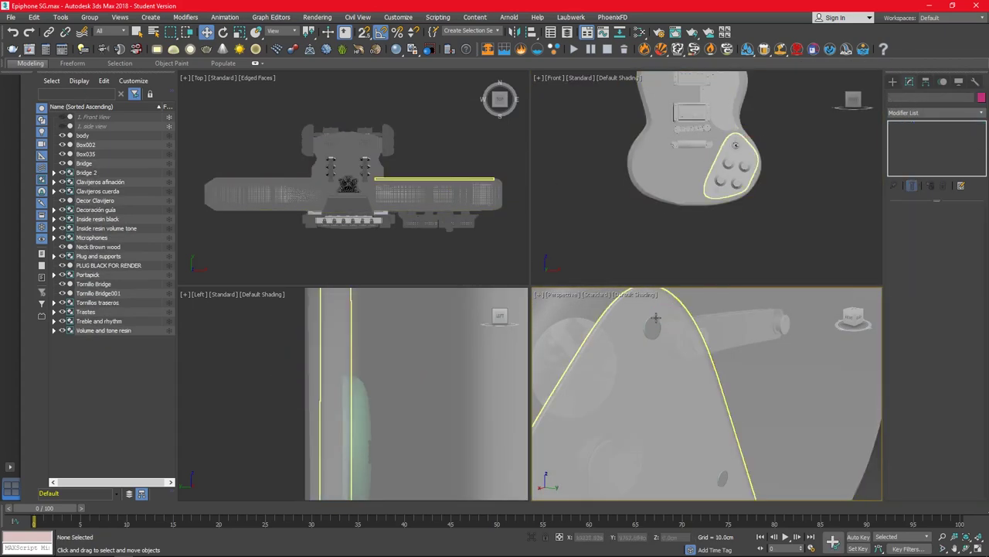
pyautogui.keyDown('alt'); pyautogui.moveTo(655, 317); pyautogui.dragTo(606, 358, button='middle'); pyautogui.keyUp('alt')
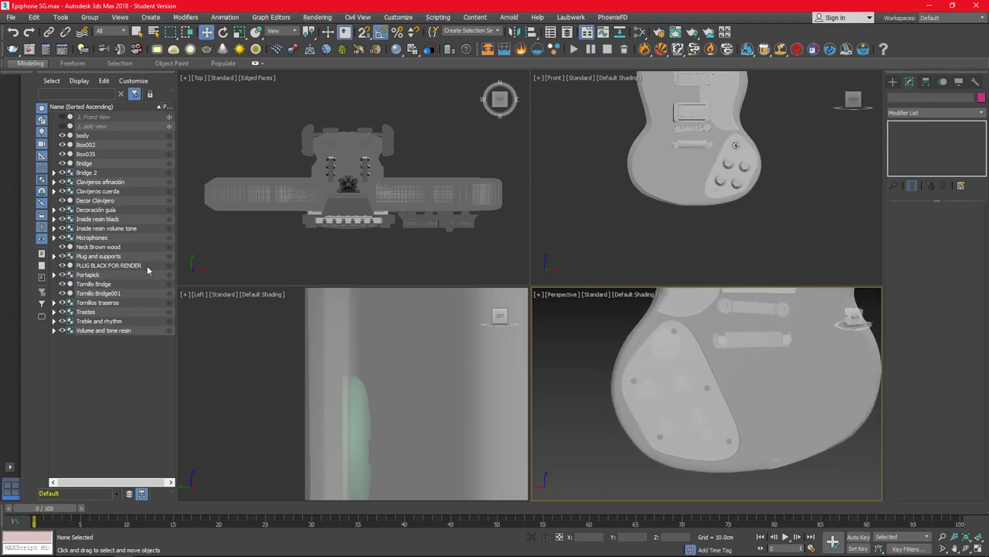
# Step: Rotate the Tornillos traseros group 55° to fit the guitar body
pyautogui.click(98, 302)
pyautogui.scroll(-2, 373, 458)
pyautogui.scroll(-2, 372, 458)
pyautogui.scroll(-1, 373, 458)
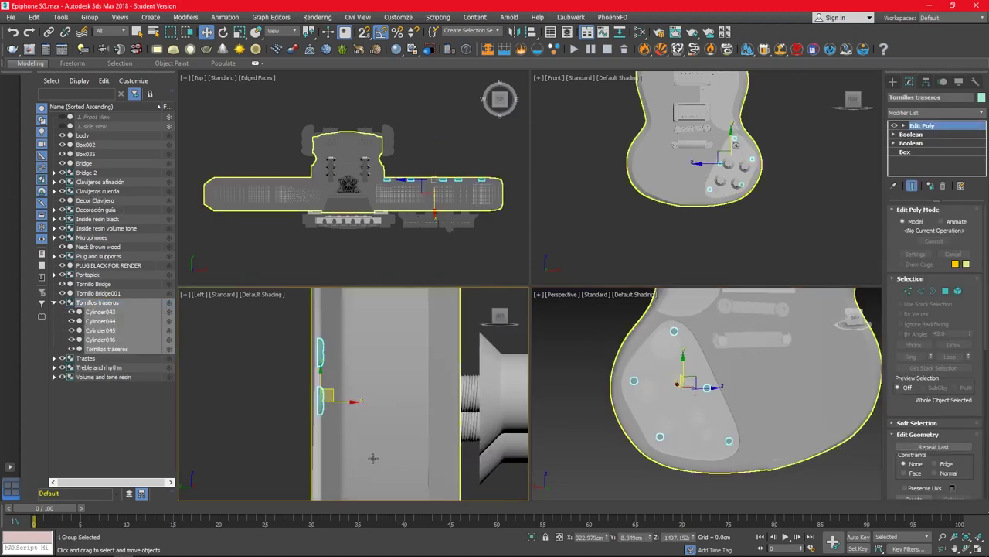
pyautogui.press('e')
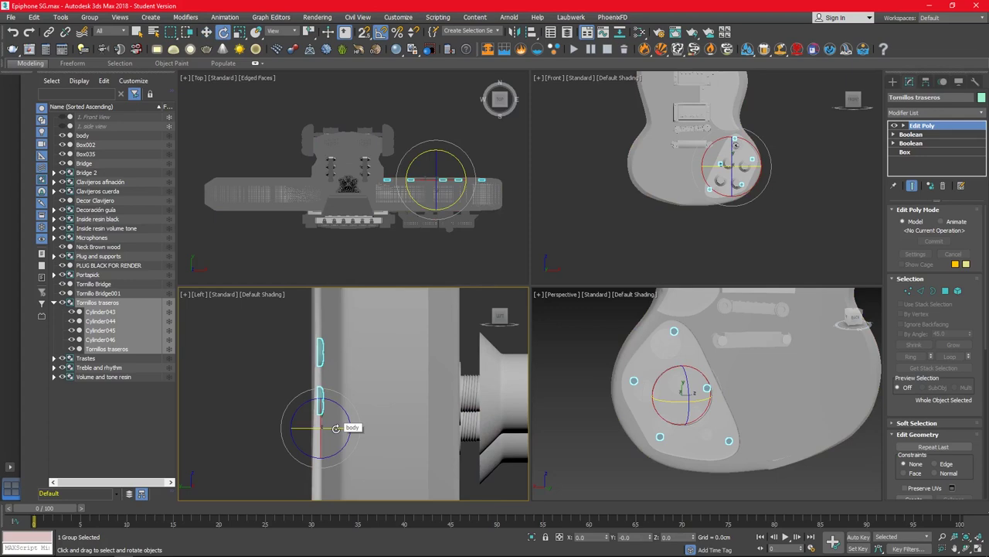
pyautogui.moveTo(338, 429); pyautogui.dragTo(237, 470)
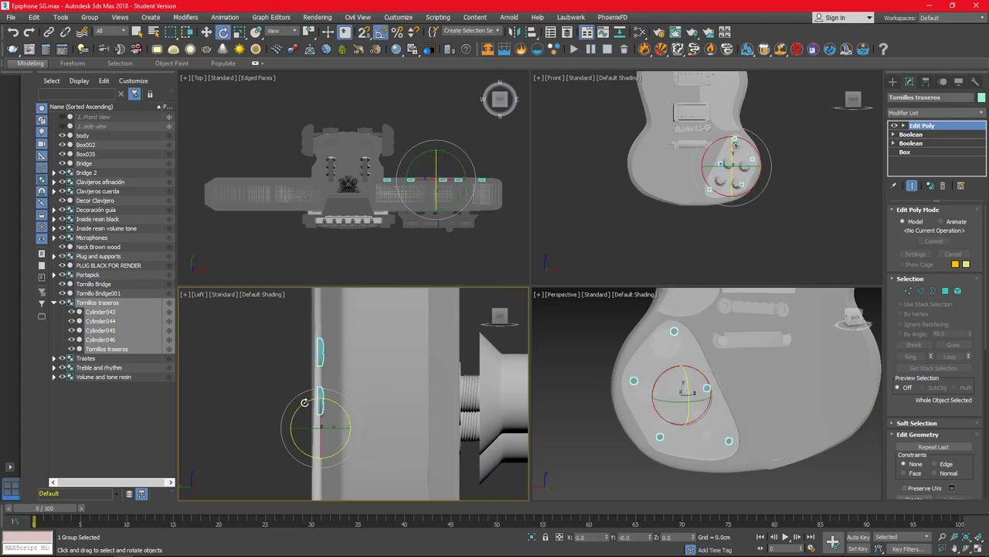
pyautogui.moveTo(661, 406); pyautogui.dragTo(652, 399)
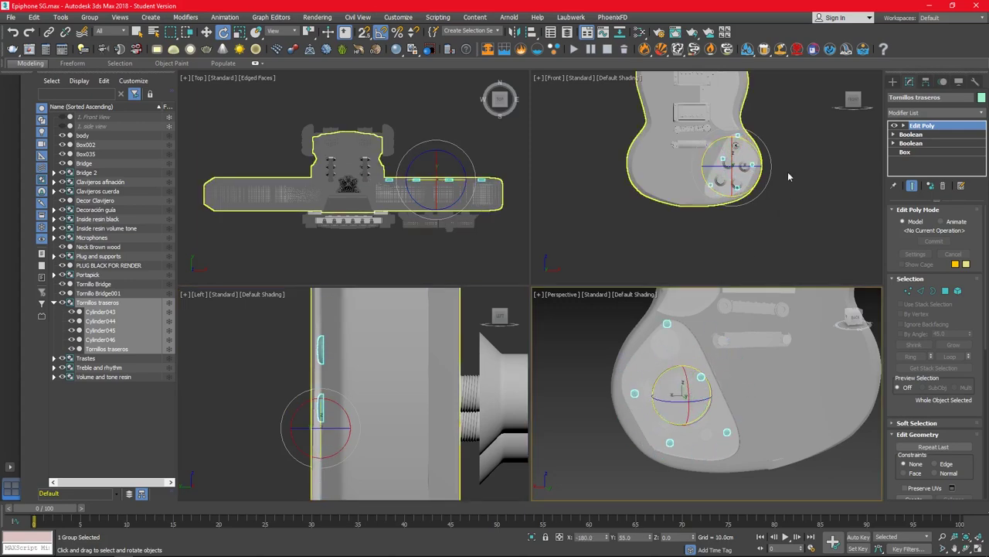
pyautogui.scroll(3, 738, 126)
# Step: Open the group and move three screws slightly down and left in the maximized Front view
pyautogui.click(90, 17)
pyautogui.click(101, 57)
pyautogui.scroll(3, 713, 116)
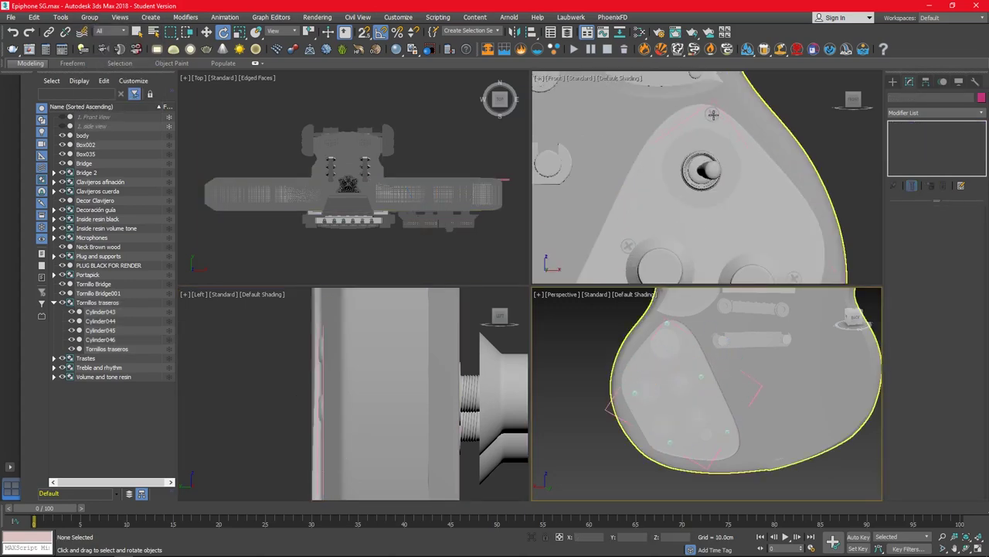
pyautogui.click(667, 323)
pyautogui.keyDown('ctrl'); pyautogui.click(698, 381); pyautogui.keyUp('ctrl')
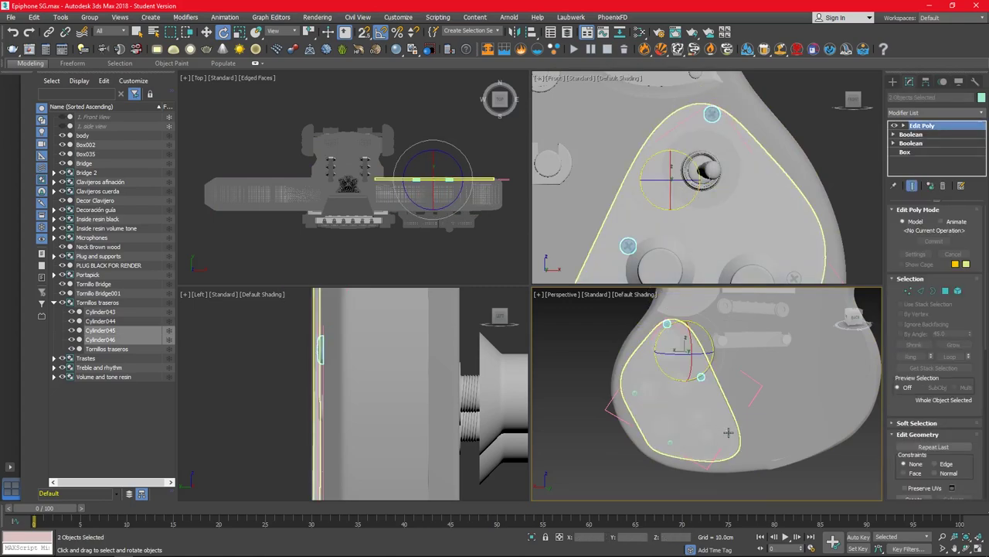
pyautogui.keyDown('ctrl'); pyautogui.click(726, 430); pyautogui.keyUp('ctrl')
pyautogui.scroll(-2, 719, 128)
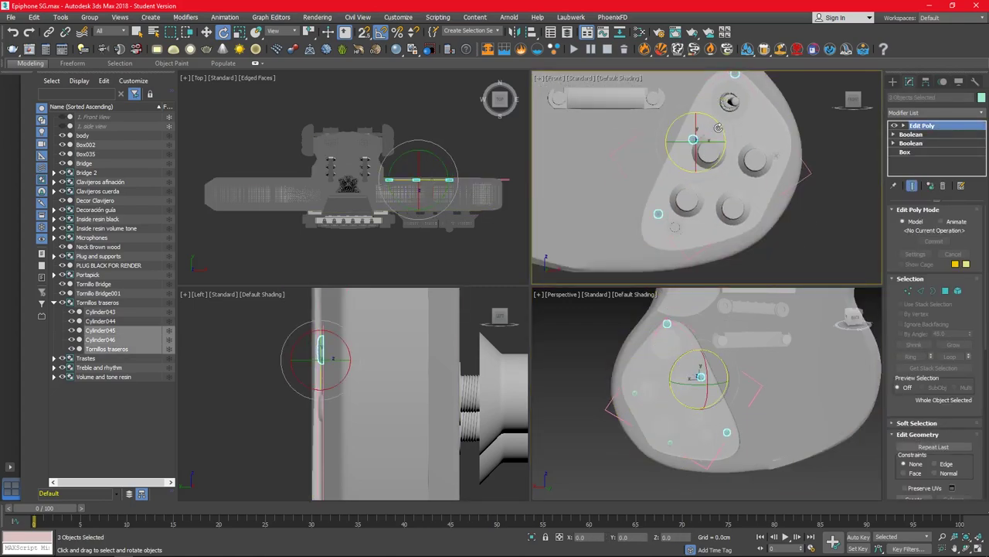
pyautogui.press('w')
pyautogui.scroll(-1, 718, 128)
pyautogui.hotkey('alt', 'w')
pyautogui.scroll(1, 571, 127)
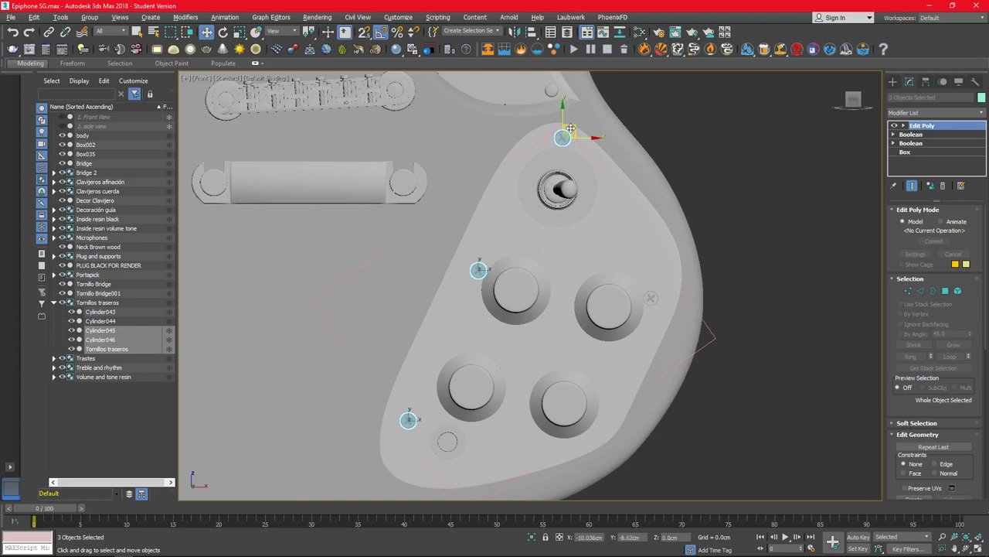
pyautogui.moveTo(570, 127); pyautogui.dragTo(556, 144)
# Step: Nudge the rear screws right and move the upper-right screw up onto the pickguard rim
pyautogui.click(101, 339)
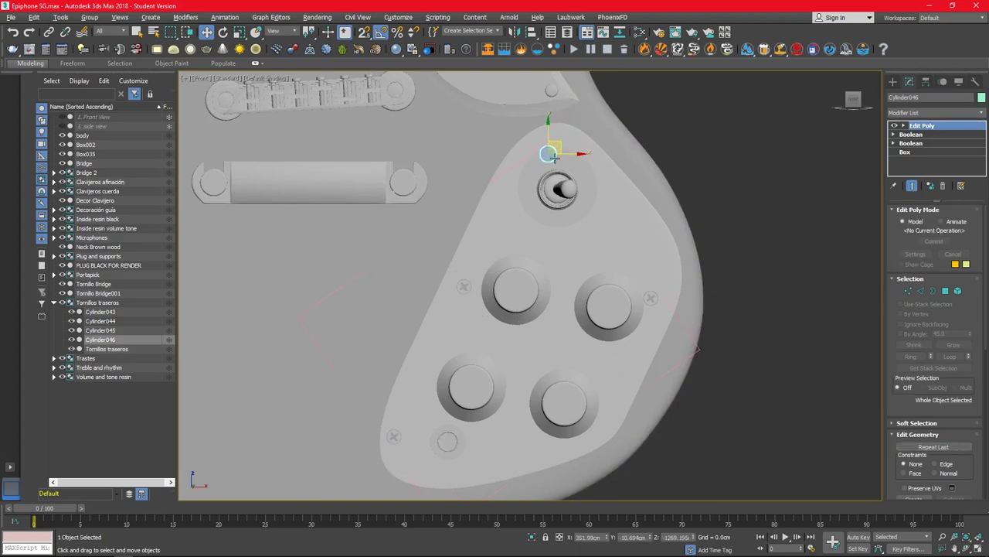
pyautogui.keyDown('ctrl'); pyautogui.click(432, 407); pyautogui.keyUp('ctrl')
pyautogui.hotkey('alt', 'w')
pyautogui.click(703, 420)
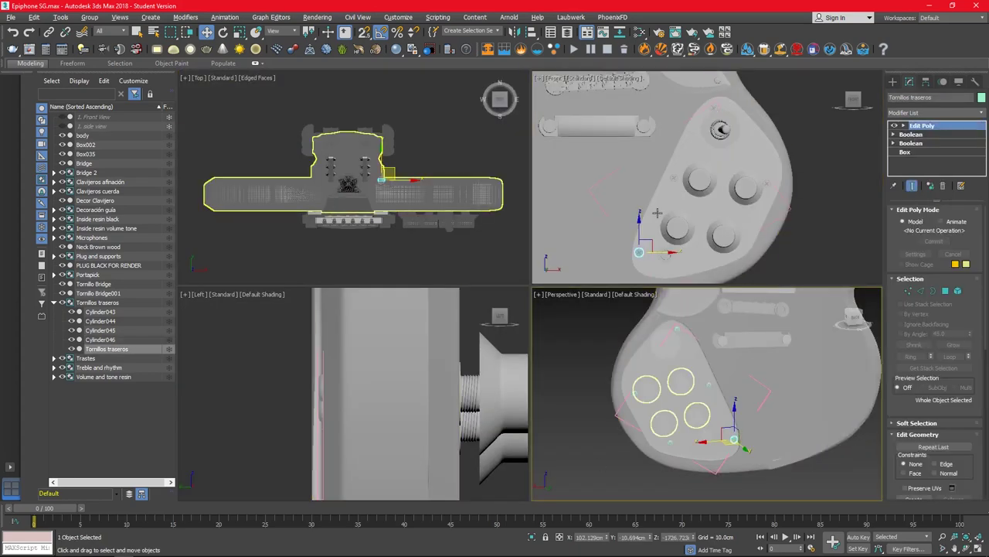
pyautogui.hotkey('alt', 'w')
pyautogui.hotkey('alt', 'w')
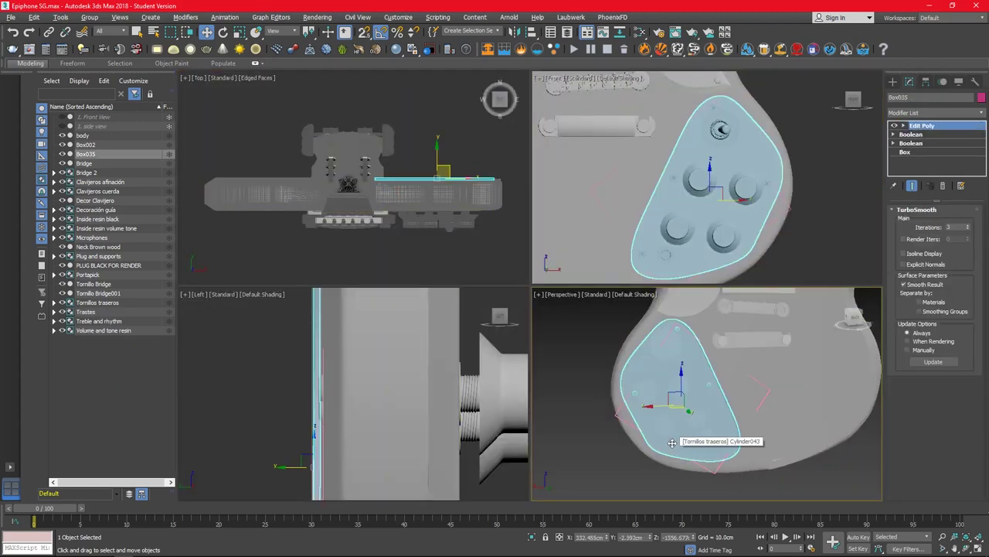
pyautogui.click(734, 241)
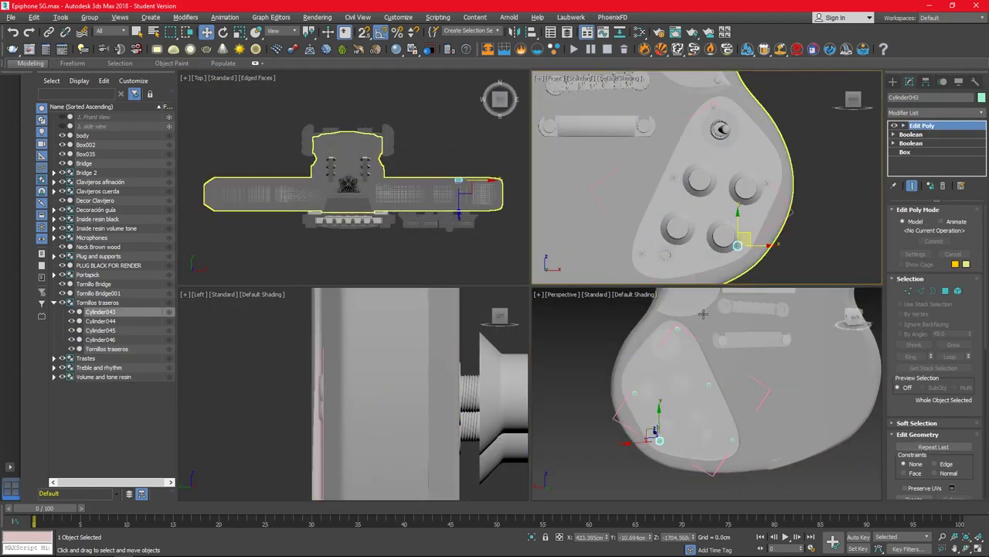
pyautogui.click(651, 244)
pyautogui.moveTo(651, 244); pyautogui.dragTo(655, 246)
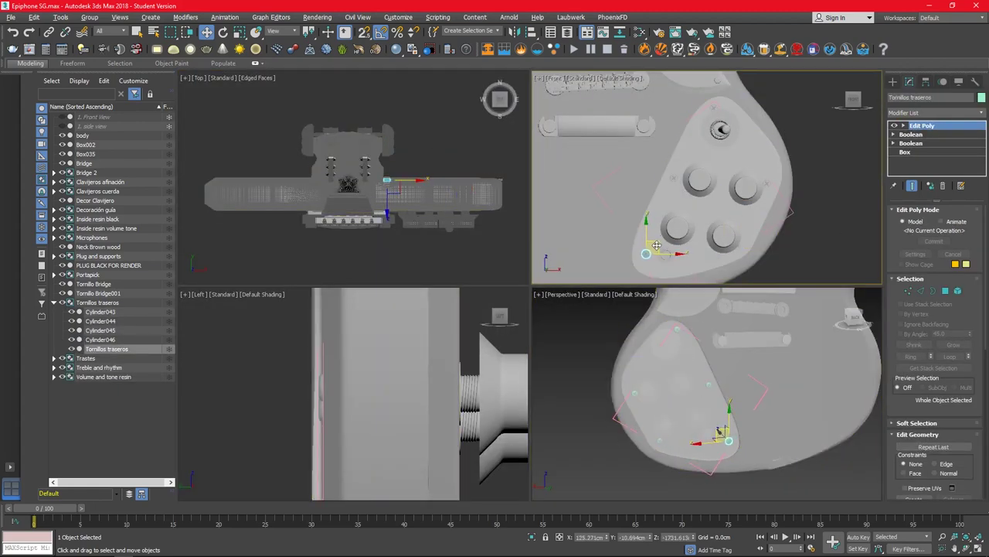
pyautogui.click(776, 181)
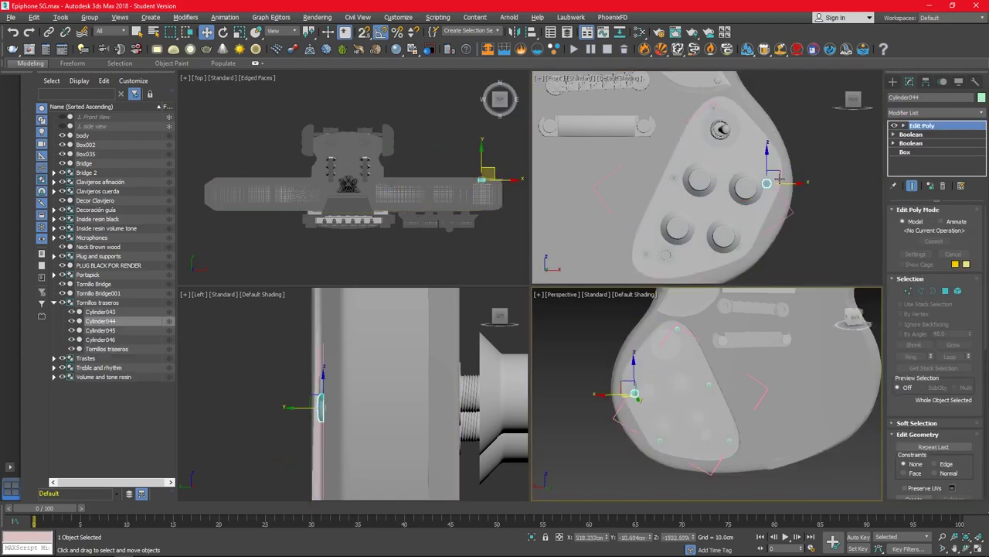
pyautogui.moveTo(780, 180); pyautogui.dragTo(783, 163)
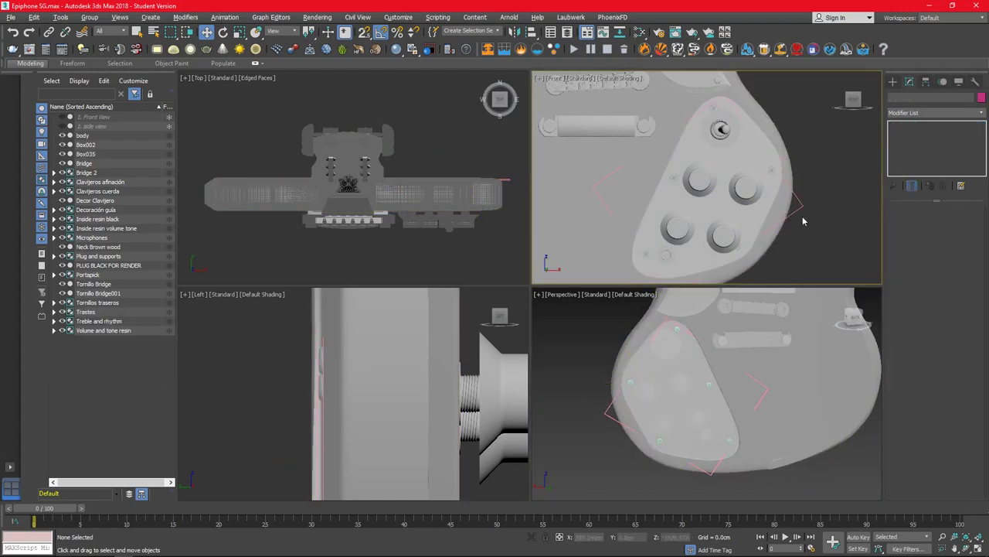
# Step: Select the pickguard plate and orbit to view the knobs from the side
pyautogui.click(688, 412)
pyautogui.scroll(-5, 674, 405)
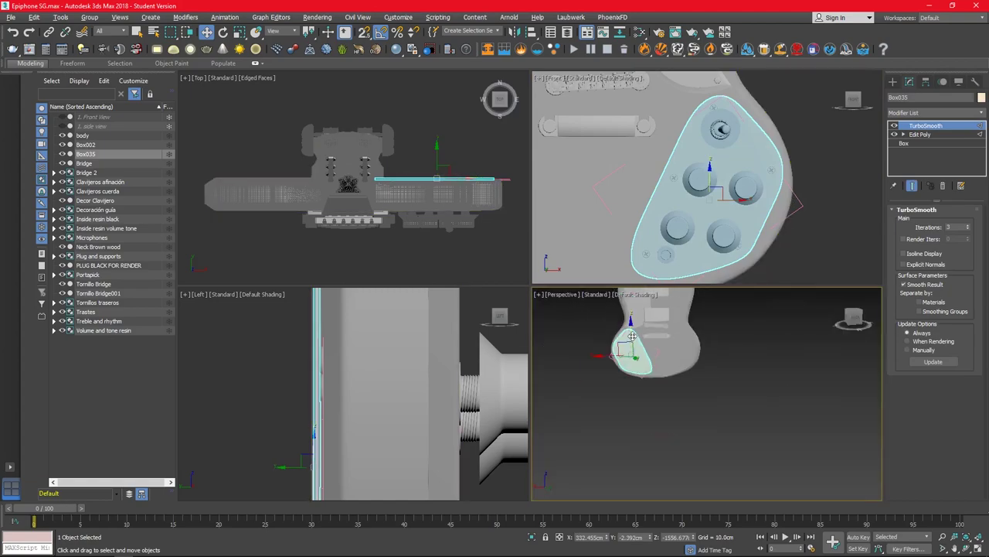
pyautogui.moveTo(674, 405); pyautogui.dragTo(581, 318)
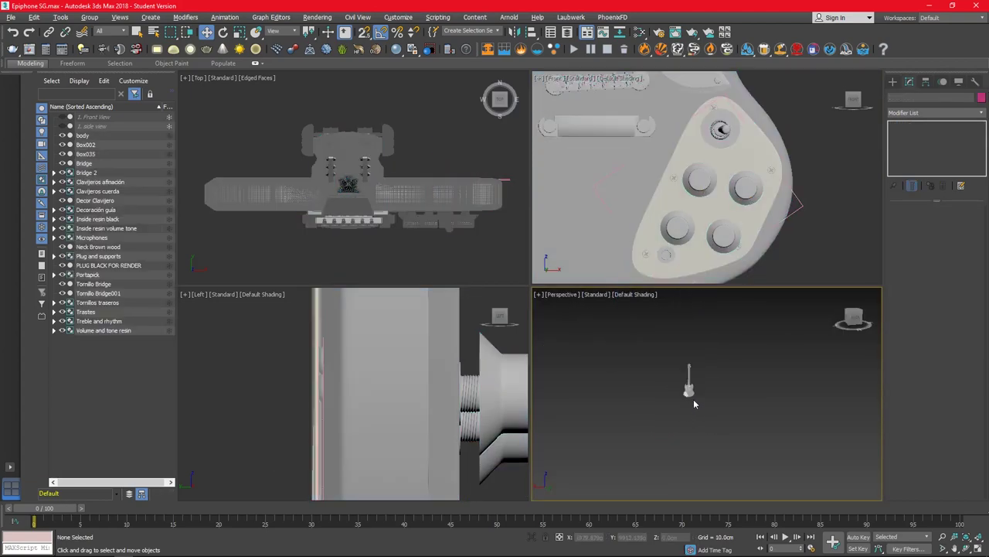
pyautogui.hotkey('ctrl', 'i')
pyautogui.click(690, 374)
pyautogui.scroll(10, 690, 373)
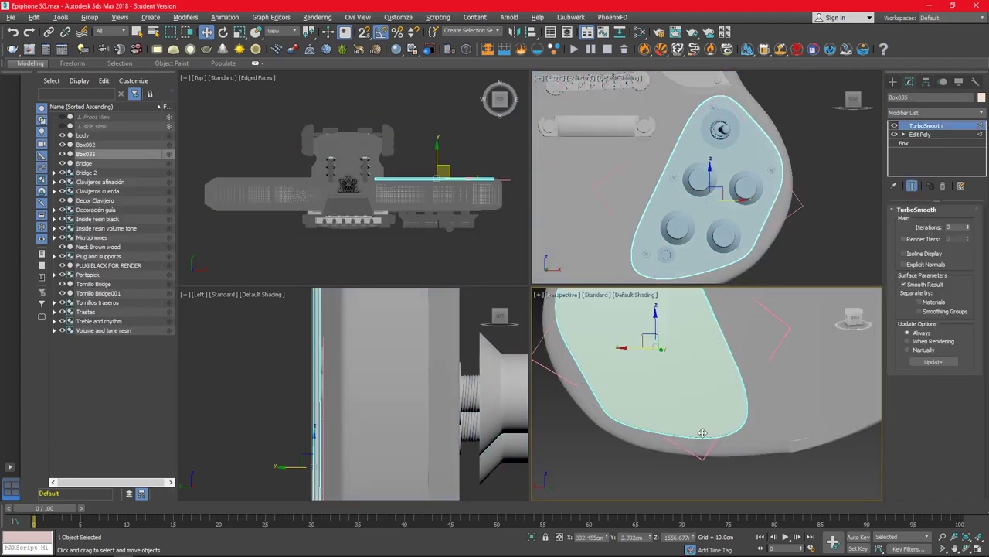
pyautogui.scroll(3, 726, 416)
pyautogui.scroll(5, 783, 176)
pyautogui.keyDown('alt'); pyautogui.moveTo(742, 386); pyautogui.dragTo(875, 394, button='middle'); pyautogui.keyUp('alt')
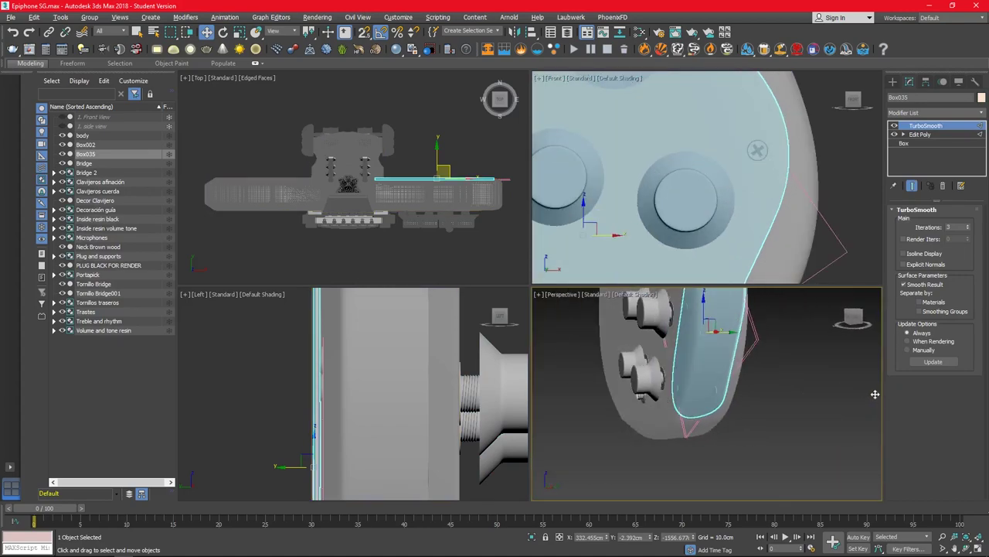
# Step: Select the Tornillos traseros group together with the pickguard plate from the back
pyautogui.doubleClick(97, 303)
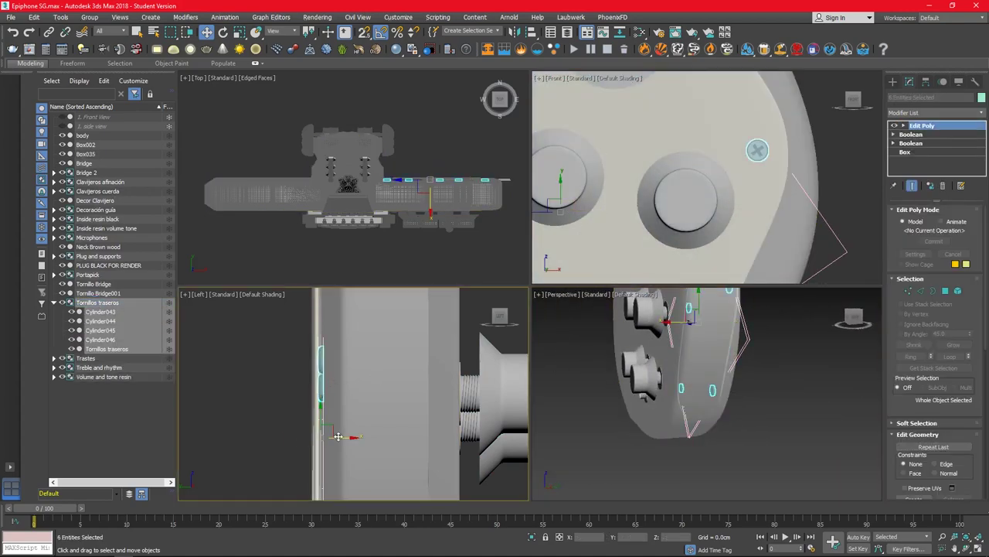
pyautogui.keyDown('alt'); pyautogui.moveTo(756, 420); pyautogui.dragTo(610, 436, button='middle'); pyautogui.keyUp('alt')
pyautogui.keyDown('ctrl'); pyautogui.click(689, 399); pyautogui.keyUp('ctrl')
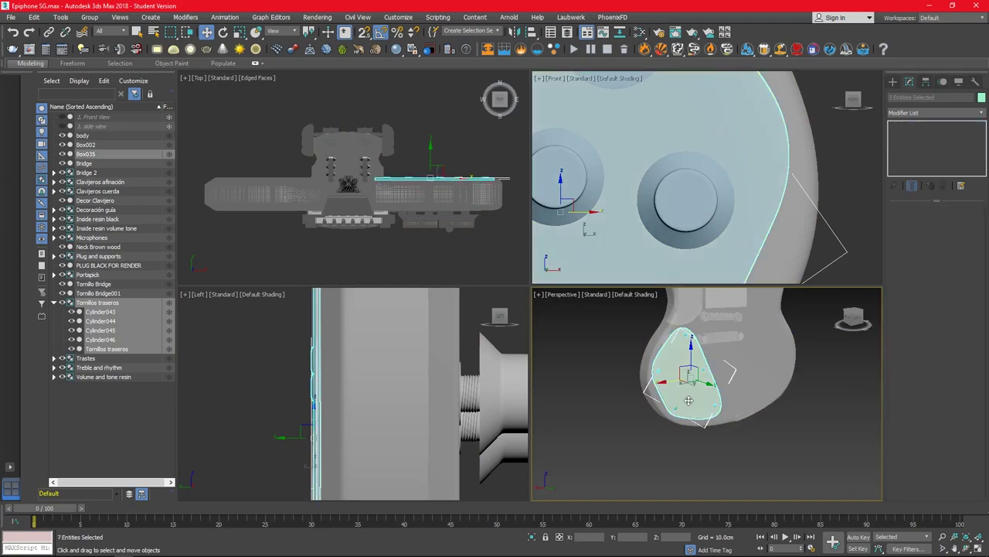
pyautogui.keyDown('alt'); pyautogui.click(758, 150); pyautogui.keyUp('alt')
pyautogui.keyDown('ctrl'); pyautogui.click(688, 400); pyautogui.keyUp('ctrl')
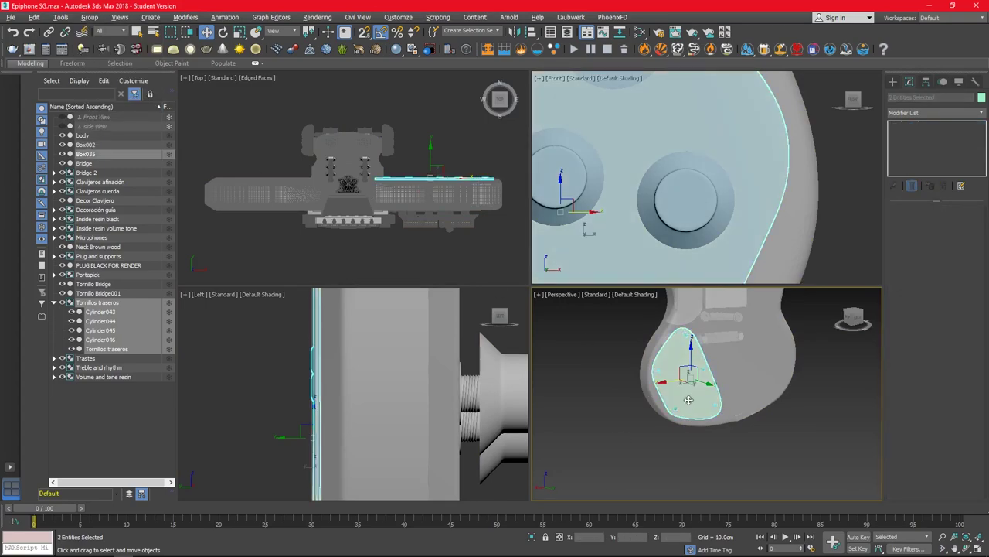
pyautogui.scroll(3, 688, 400)
# Step: Open the Slate Material Editor showing the VRayMtl Material #27
pyautogui.press('m')
pyautogui.click(613, 433)
pyautogui.scroll(-5, 613, 432)
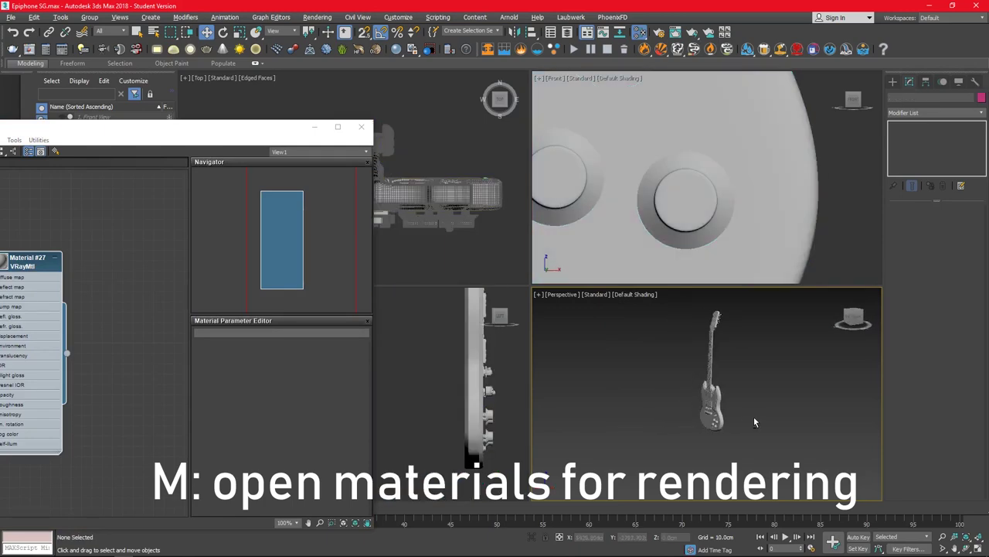
# Step: Close the Slate Material Editor and select everything in the scene with Ctrl+A
pyautogui.scroll(5, 721, 431)
pyautogui.keyDown('alt'); pyautogui.moveTo(734, 417); pyautogui.dragTo(727, 360, button='middle'); pyautogui.keyUp('alt')
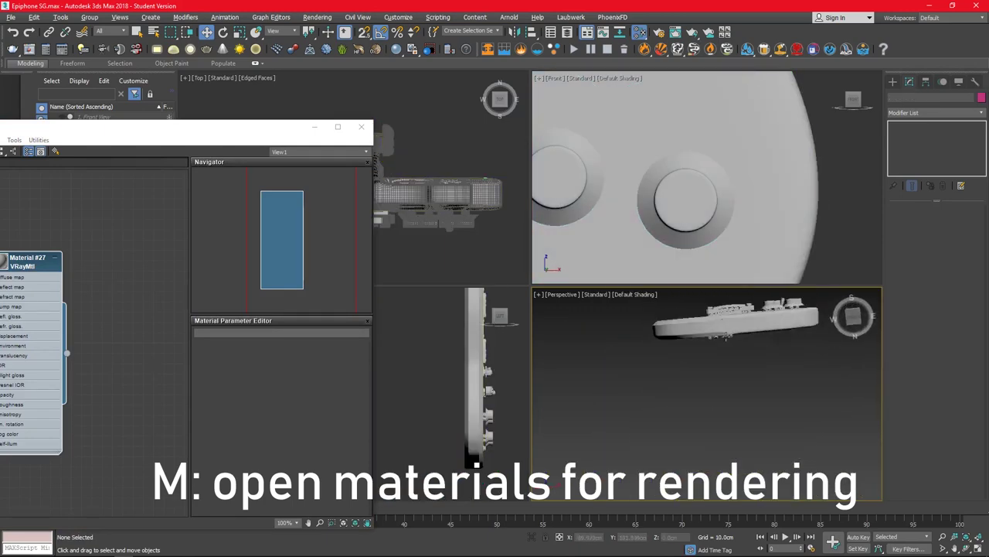
pyautogui.click(361, 126)
pyautogui.scroll(-5, 647, 238)
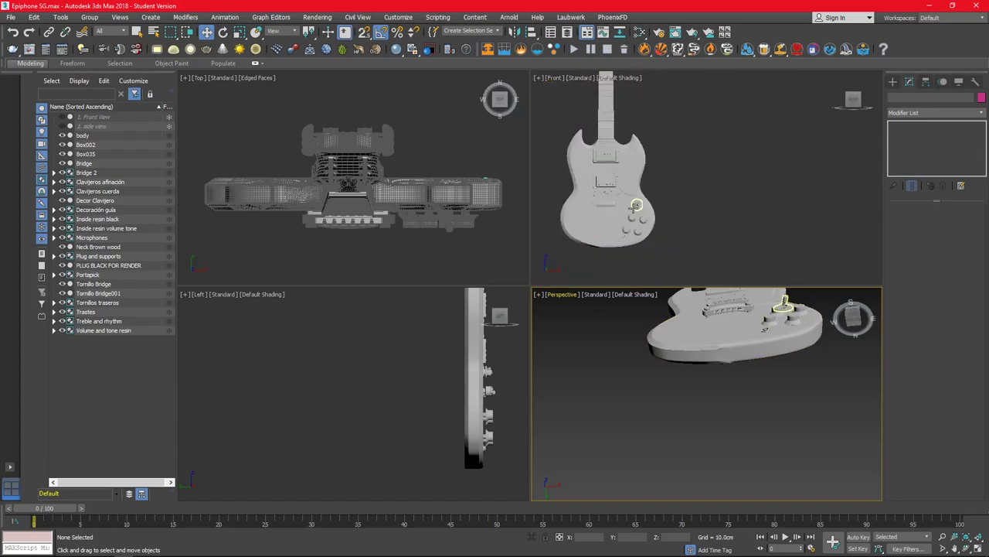
pyautogui.scroll(3, 633, 208)
pyautogui.scroll(-5, 633, 165)
pyautogui.hotkey('ctrl', 'a')
pyautogui.scroll(4, 651, 242)
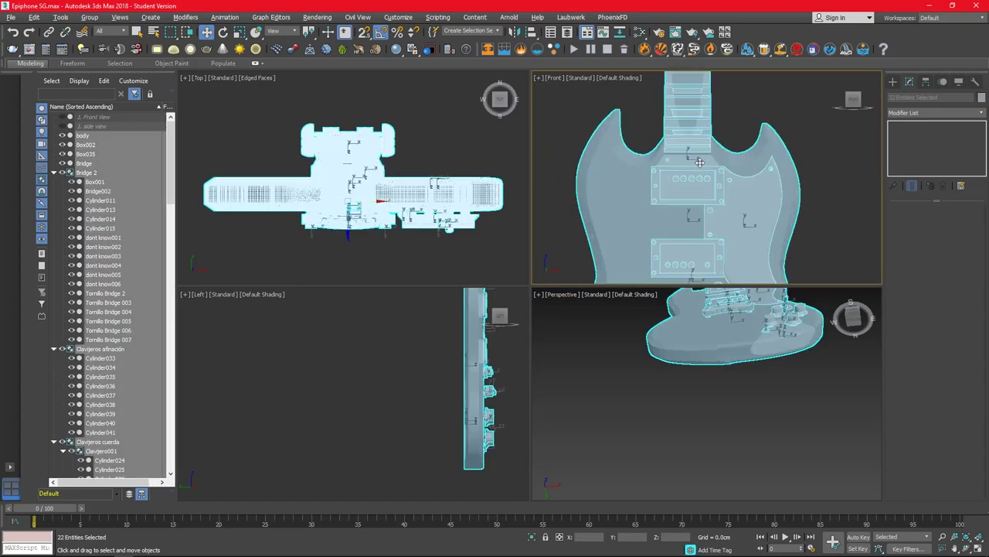
pyautogui.scroll(3, 696, 193)
# Step: Draw a new Standard Primitives cylinder on the guitar's front in the Front viewport
pyautogui.click(893, 81)
pyautogui.click(935, 112)
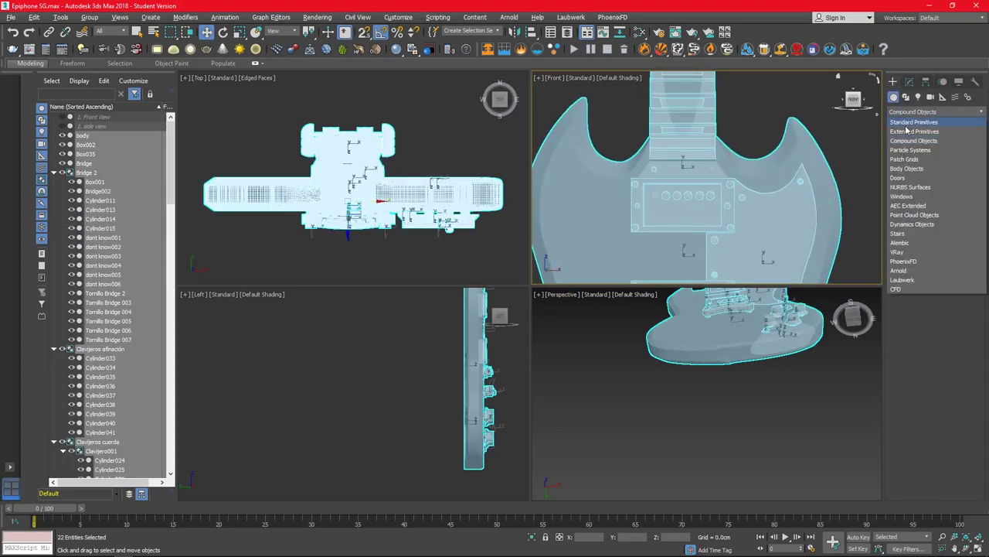
pyautogui.click(919, 111)
pyautogui.click(914, 167)
pyautogui.moveTo(682, 157); pyautogui.dragTo(694, 157)
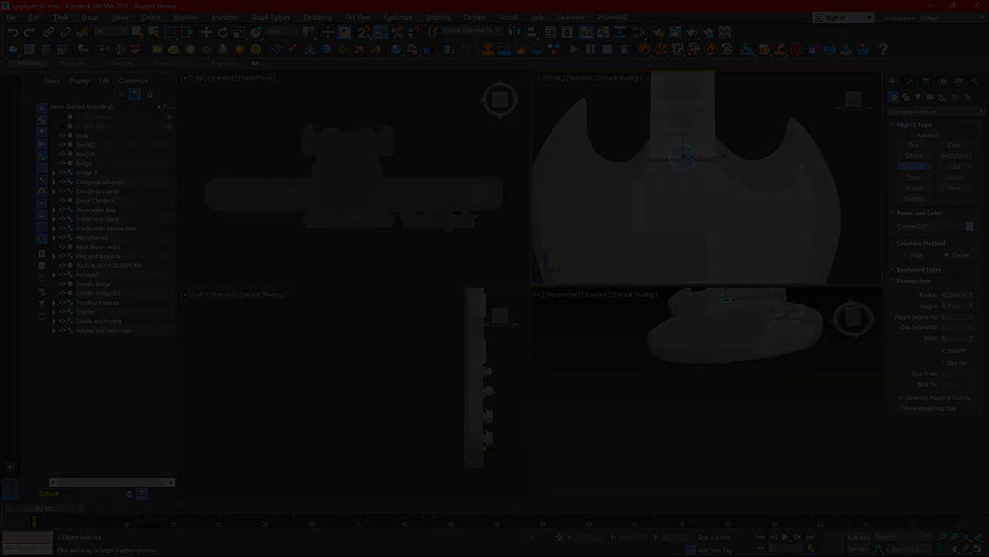